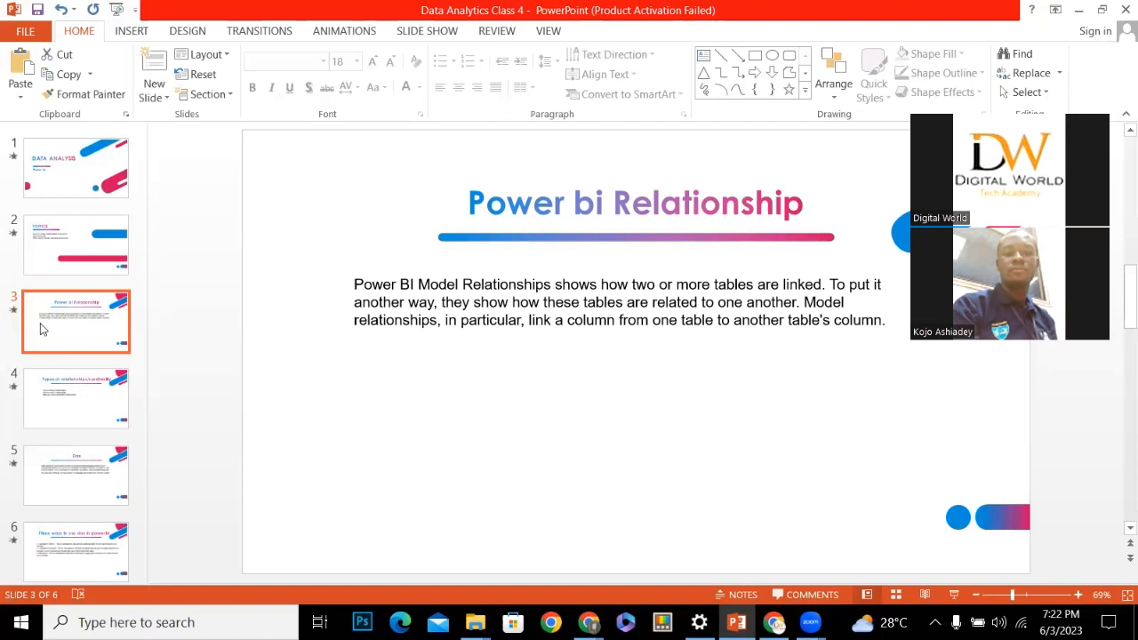
On slide 4, change the first list item under Types of relationships/cardinality to "One-to-one relationships"
click(72, 398)
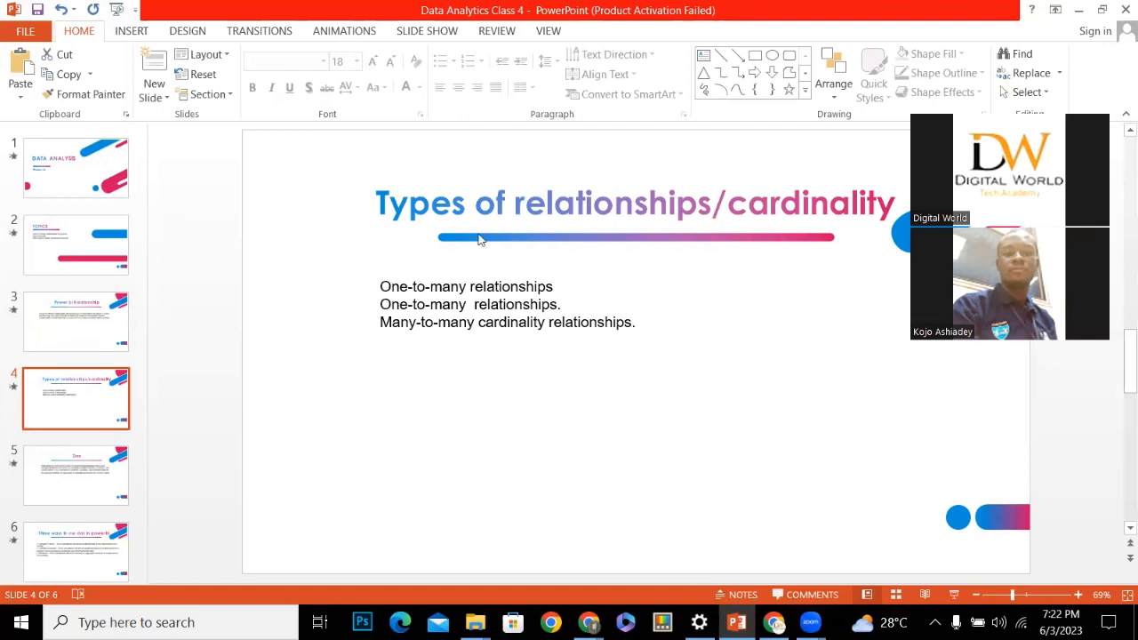
click(463, 284)
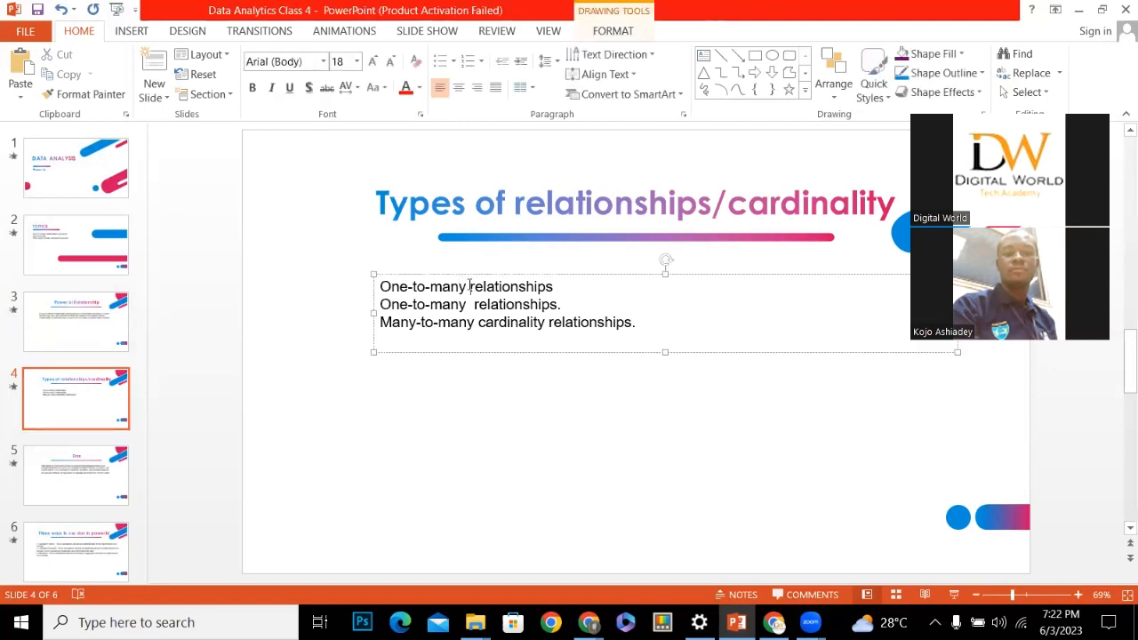
key(BackSpace)
key(BackSpace)
key(BackSpace)
key(BackSpace)
key(BackSpace)
key(BackSpace)
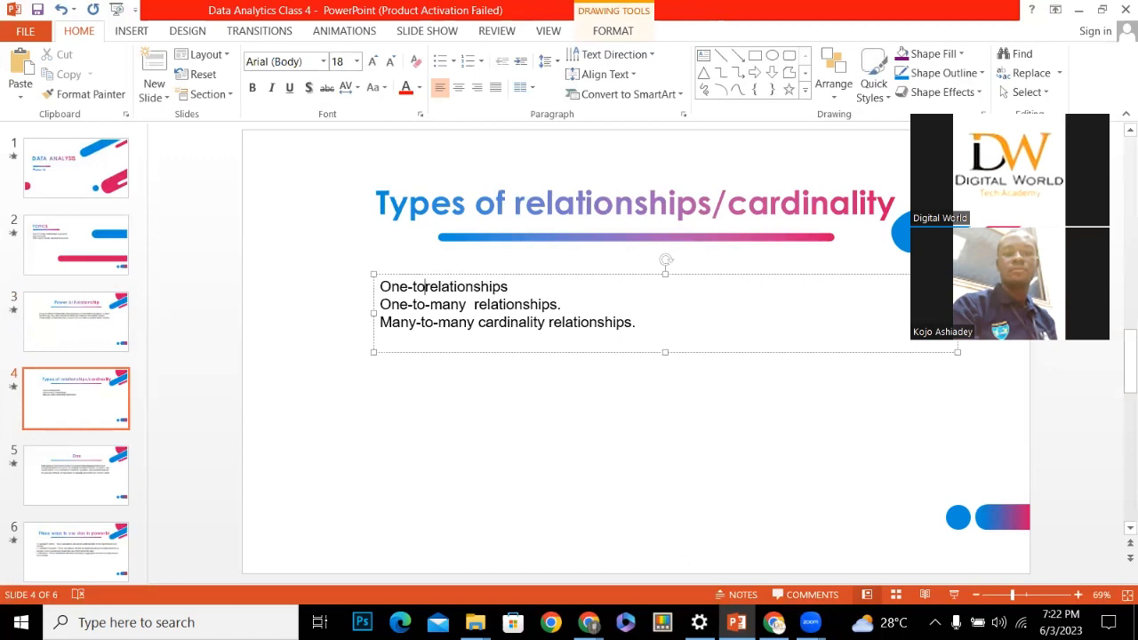
text(-)
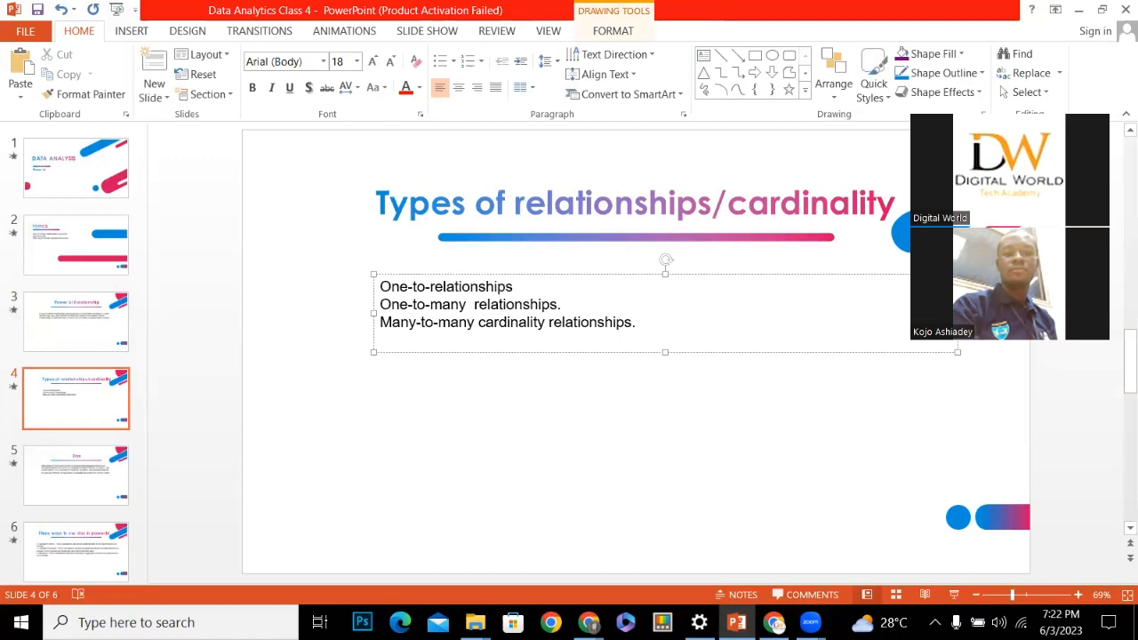
text(one)
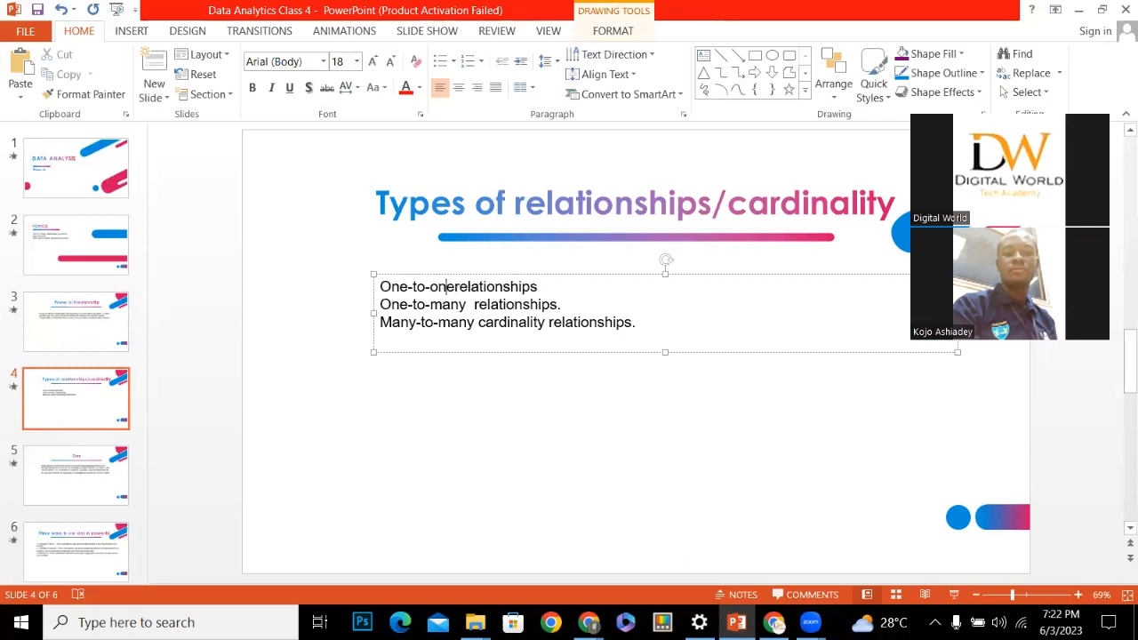
key(Left)
key(Left)
key(Right)
key(Right)
key(Right)
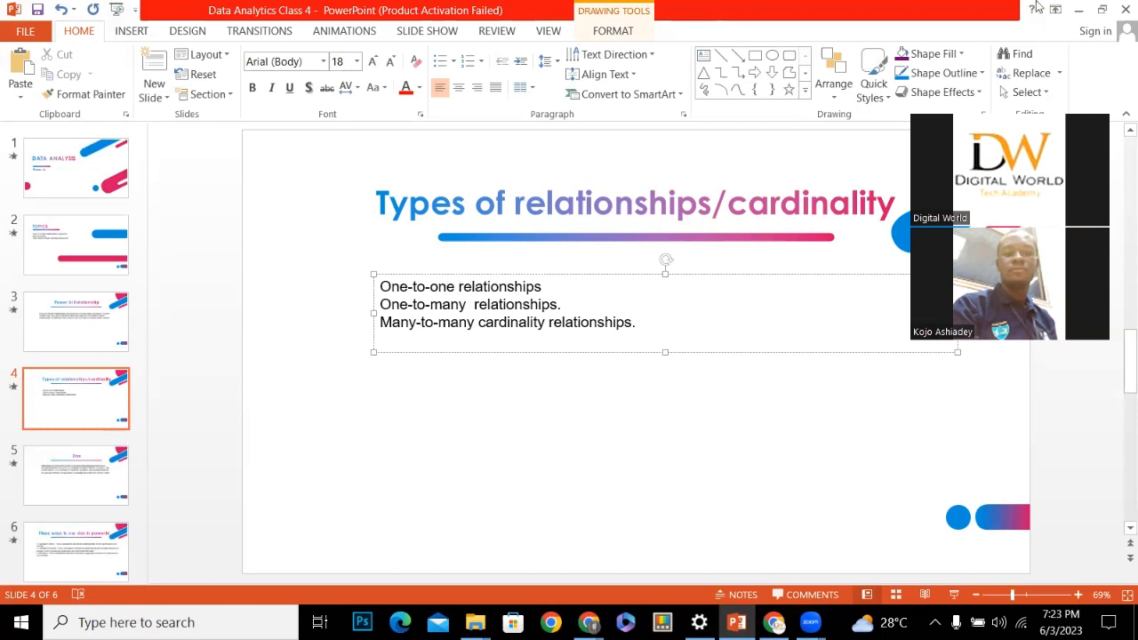
Minimize the open windows, launch Power BI Desktop from the desktop and bring its window to the front
click(1076, 9)
click(1040, 8)
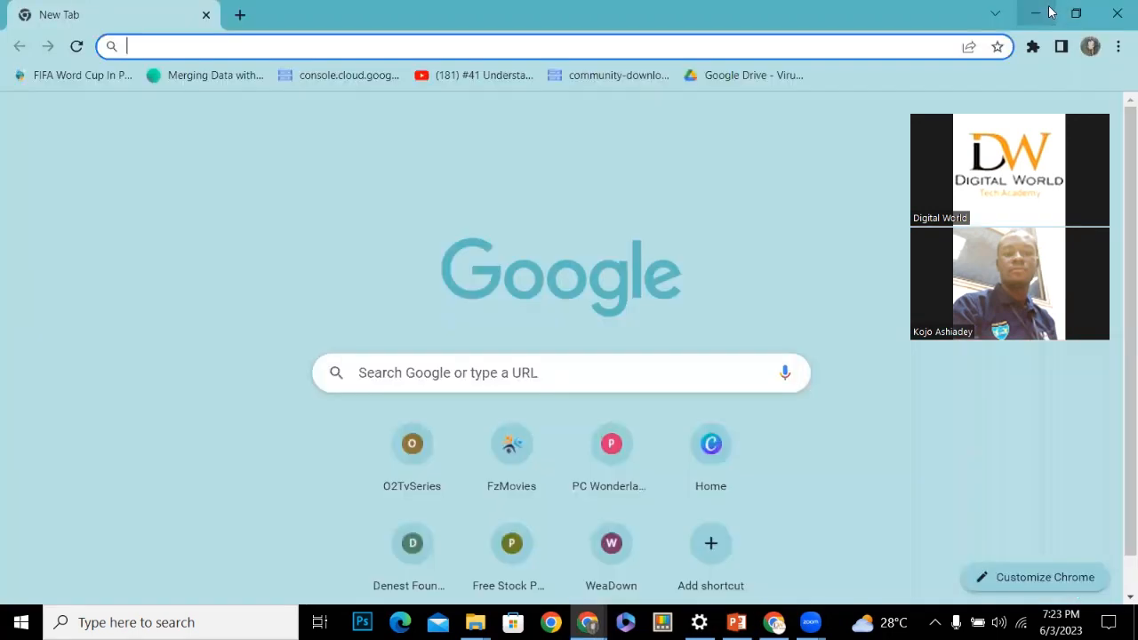
click(1042, 9)
click(1049, 10)
click(1046, 10)
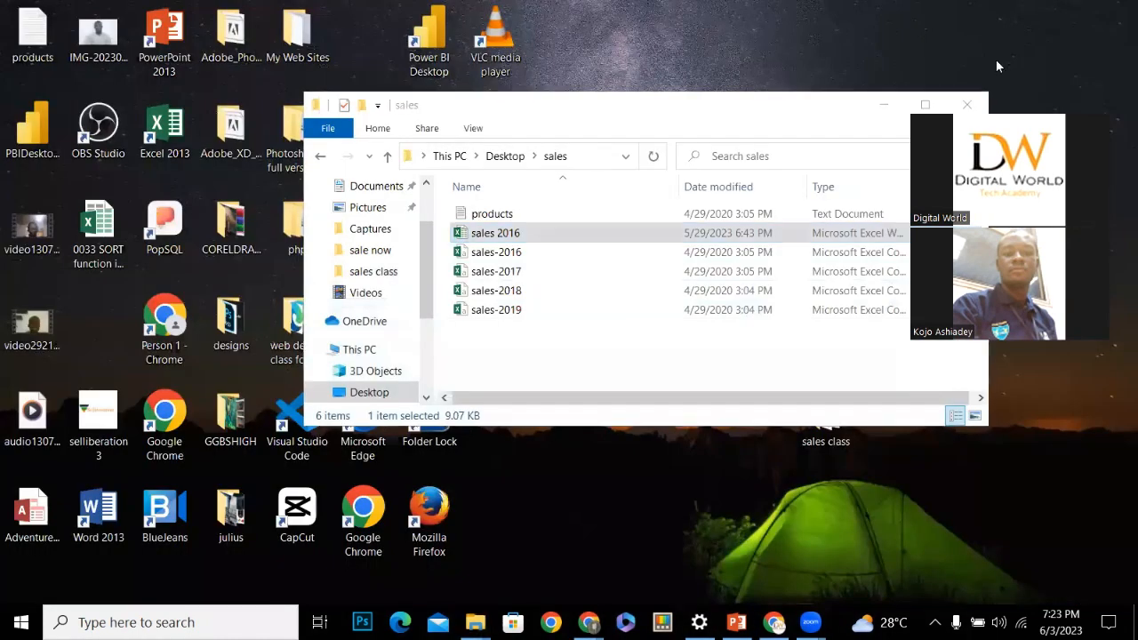
click(882, 104)
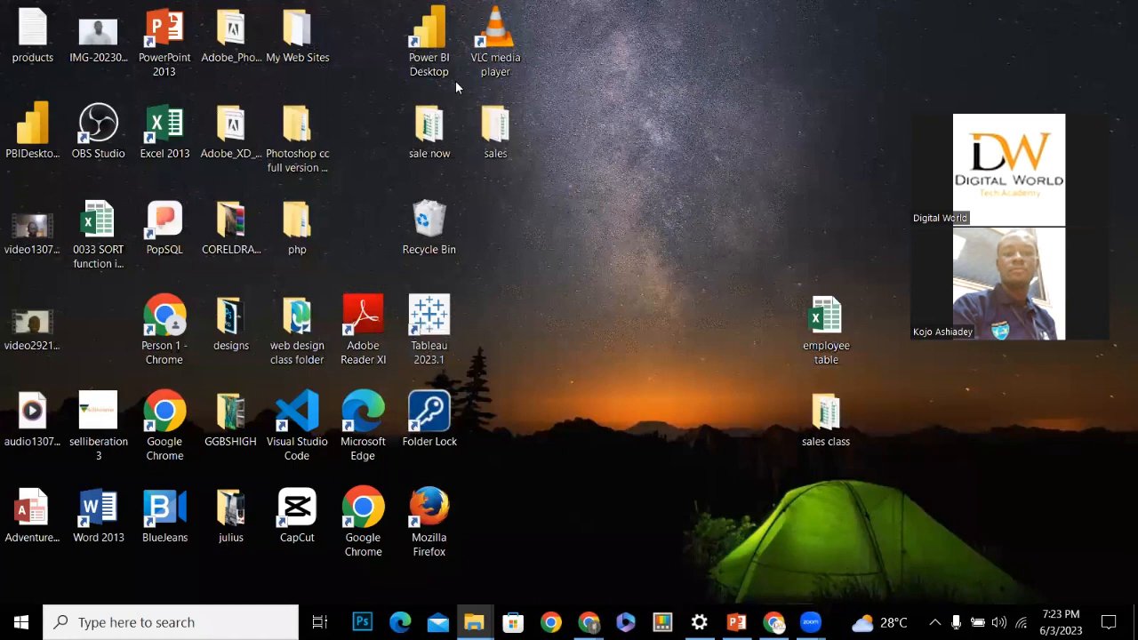
double_click(448, 74)
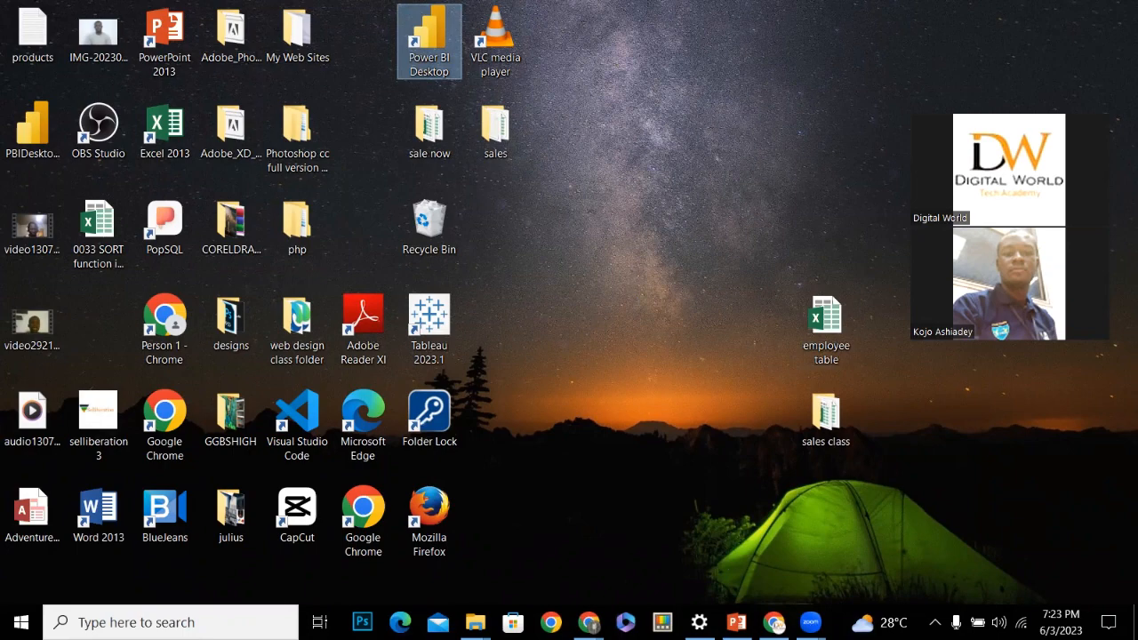
key(alt+Tab)
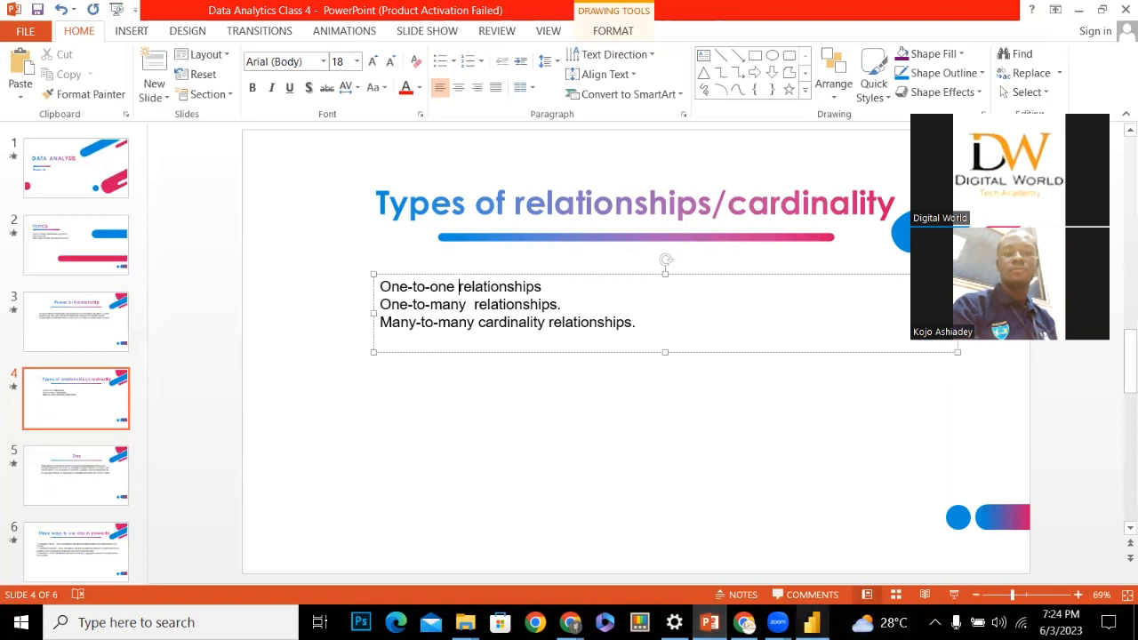
mouse_move(777, 622)
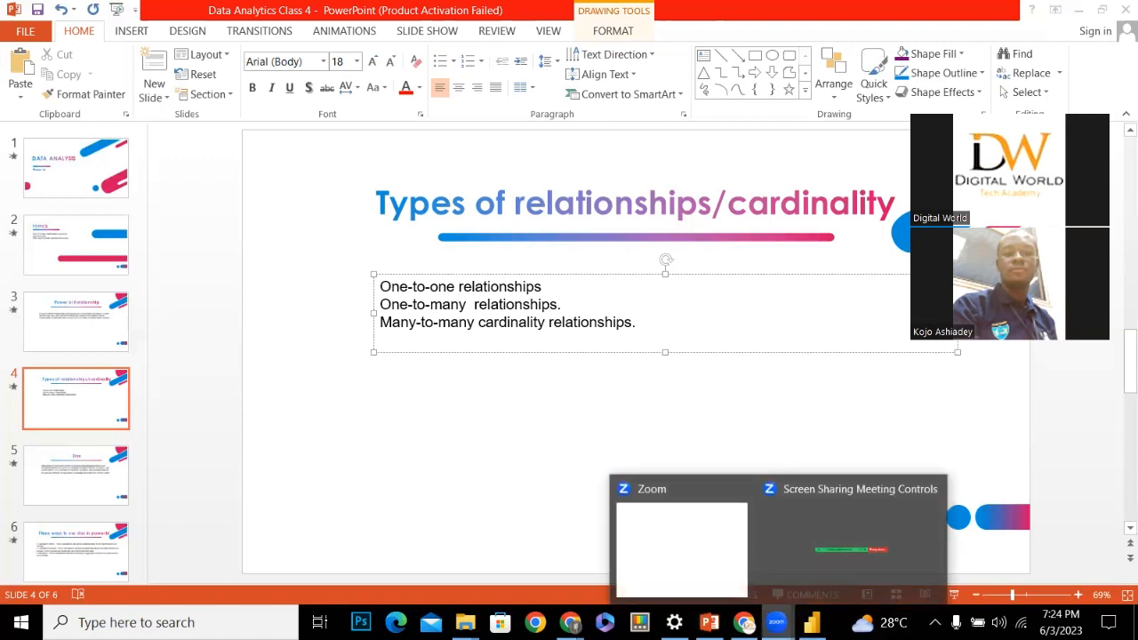
click(1074, 12)
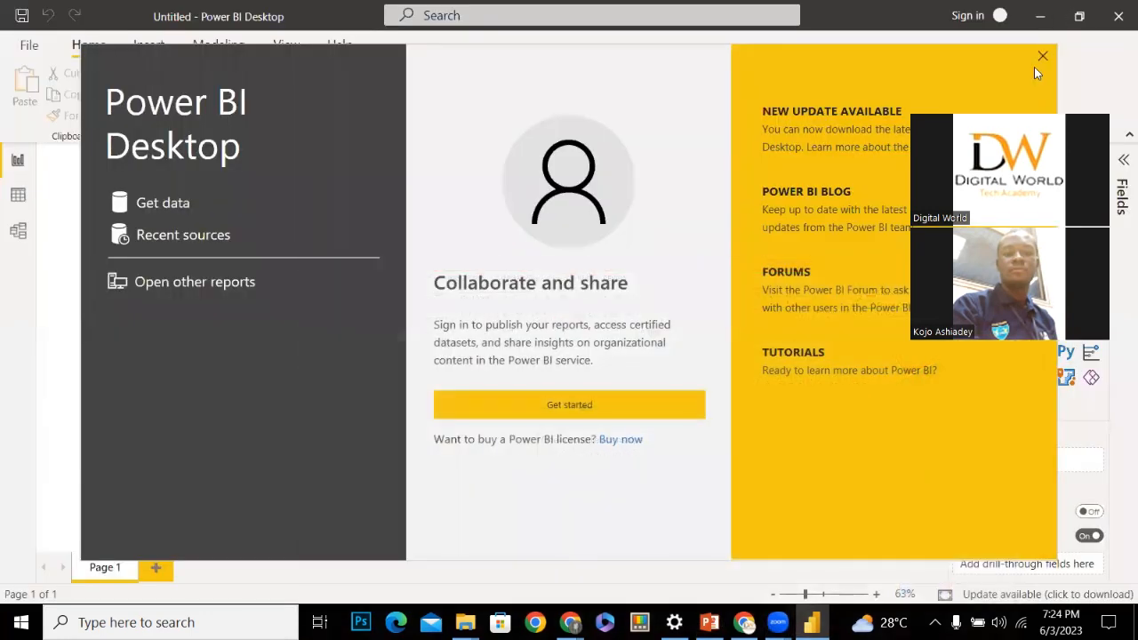
Open the "Apocolypse Food Prep - Relationship Tutorial" workbook from the Downloads folder and minimize the folder window
key(super+d)
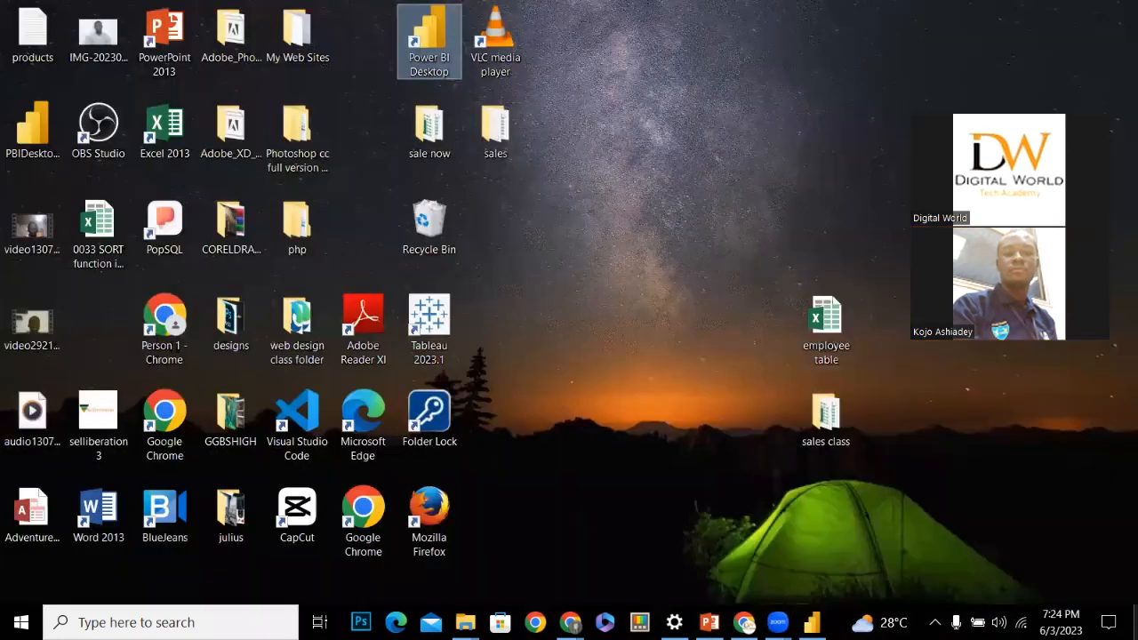
click(425, 151)
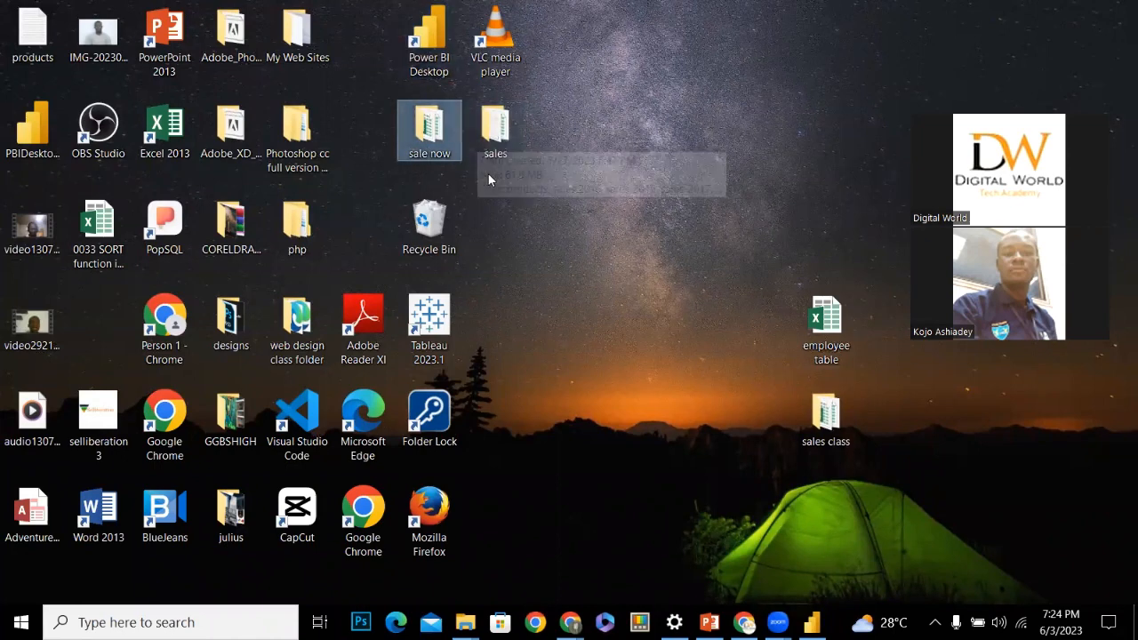
click(464, 623)
click(274, 551)
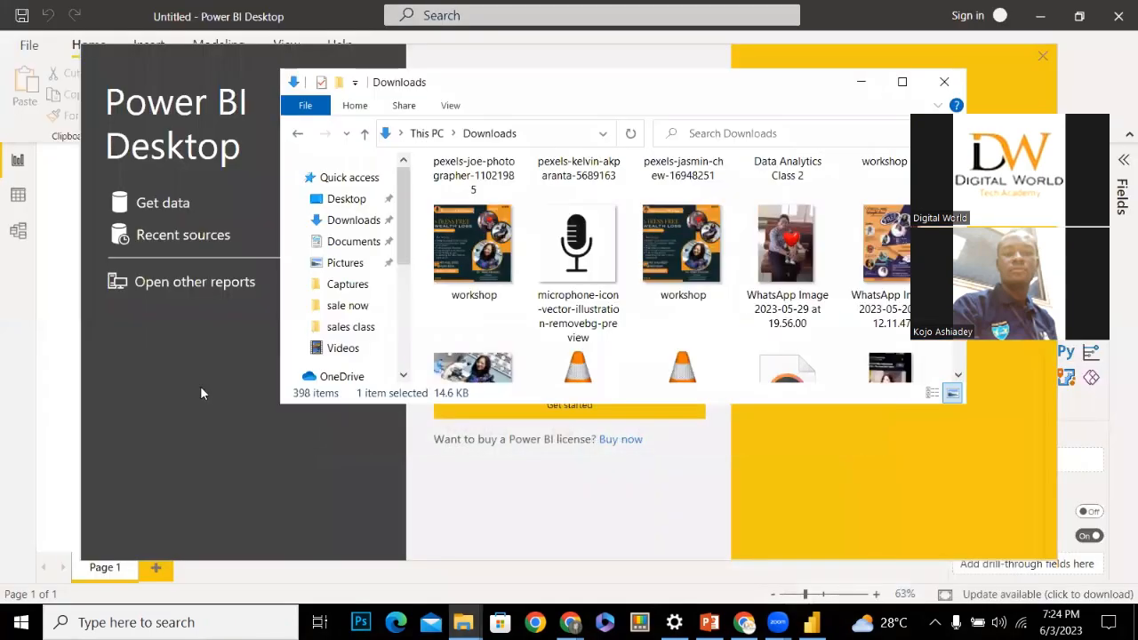
click(374, 220)
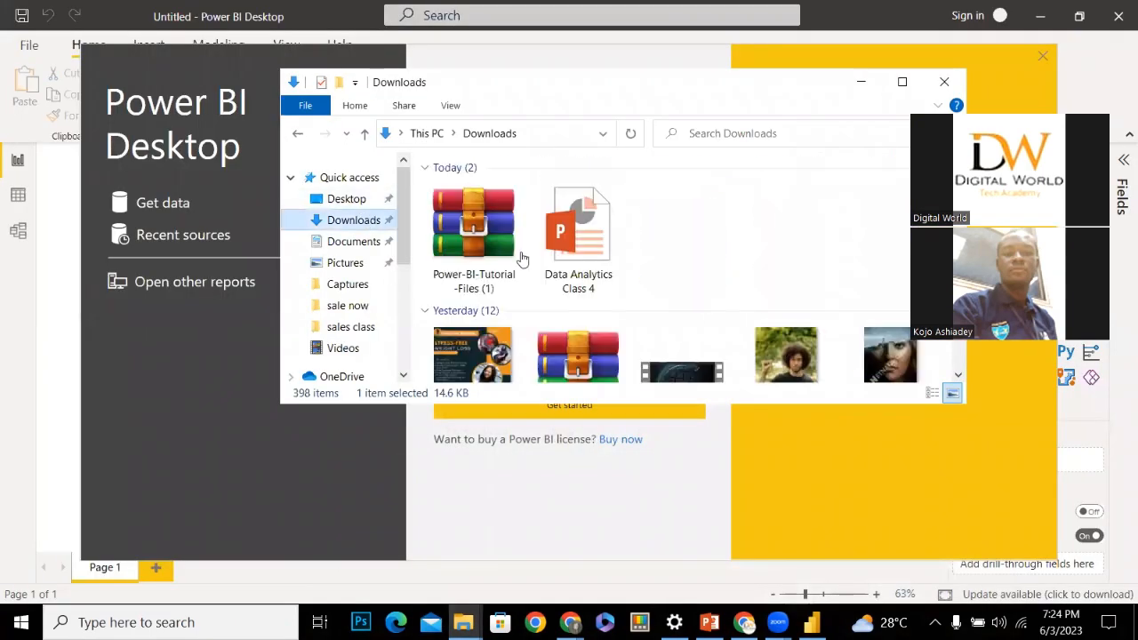
click(900, 82)
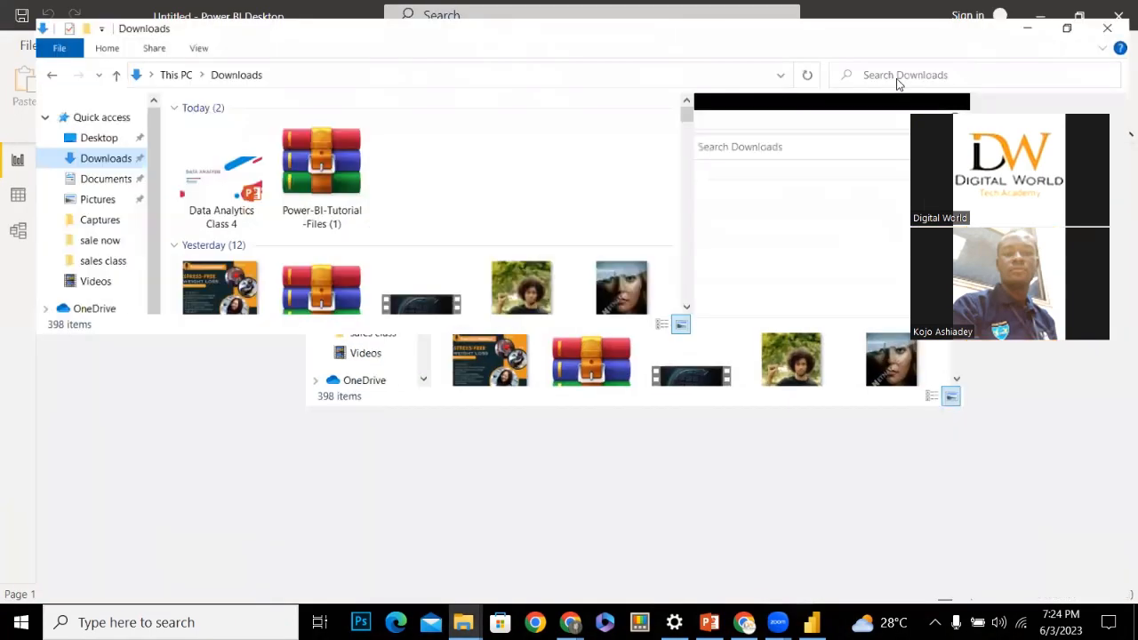
scroll(1118, 213, down, 8)
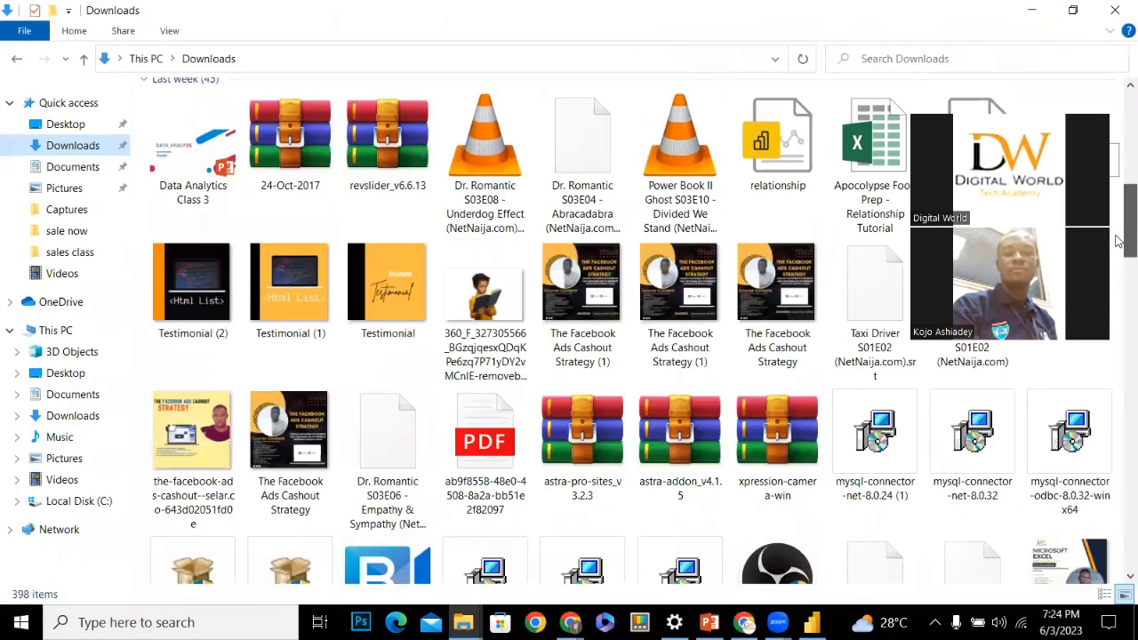
mouse_move(1117, 237)
mouse_down()
mouse_move(1119, 297)
mouse_move(1119, 249)
mouse_up()
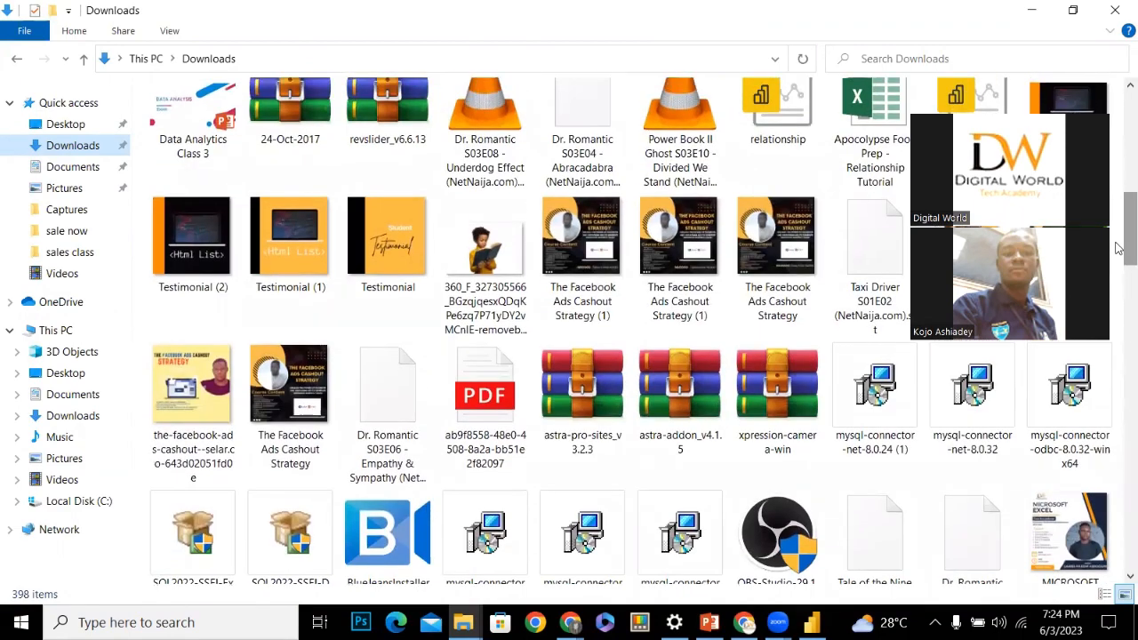
click(861, 131)
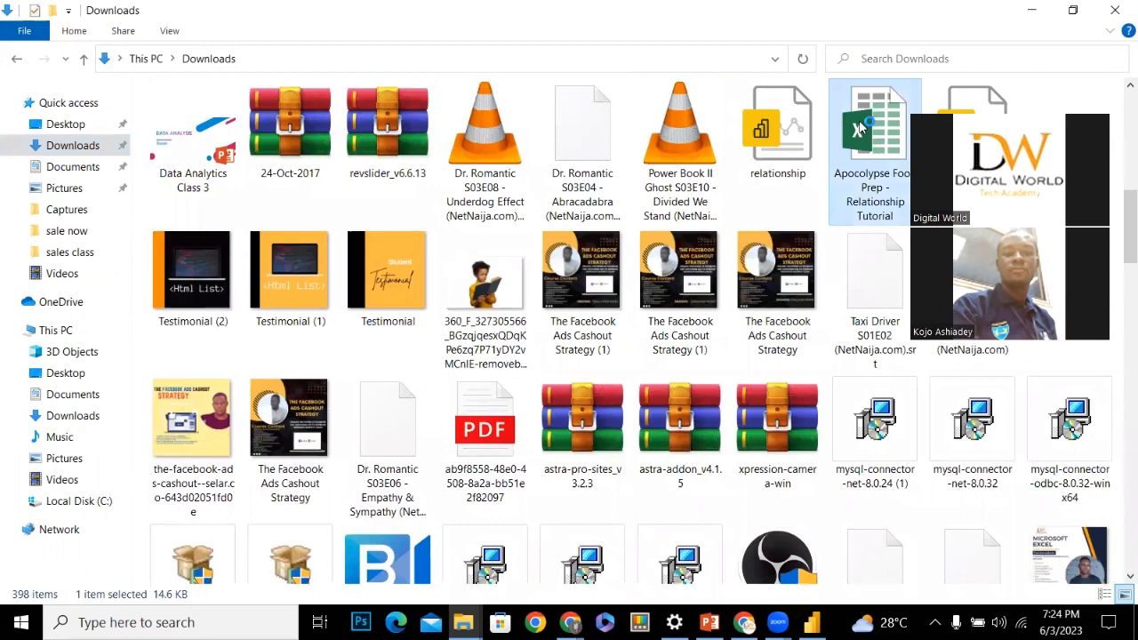
click(1031, 10)
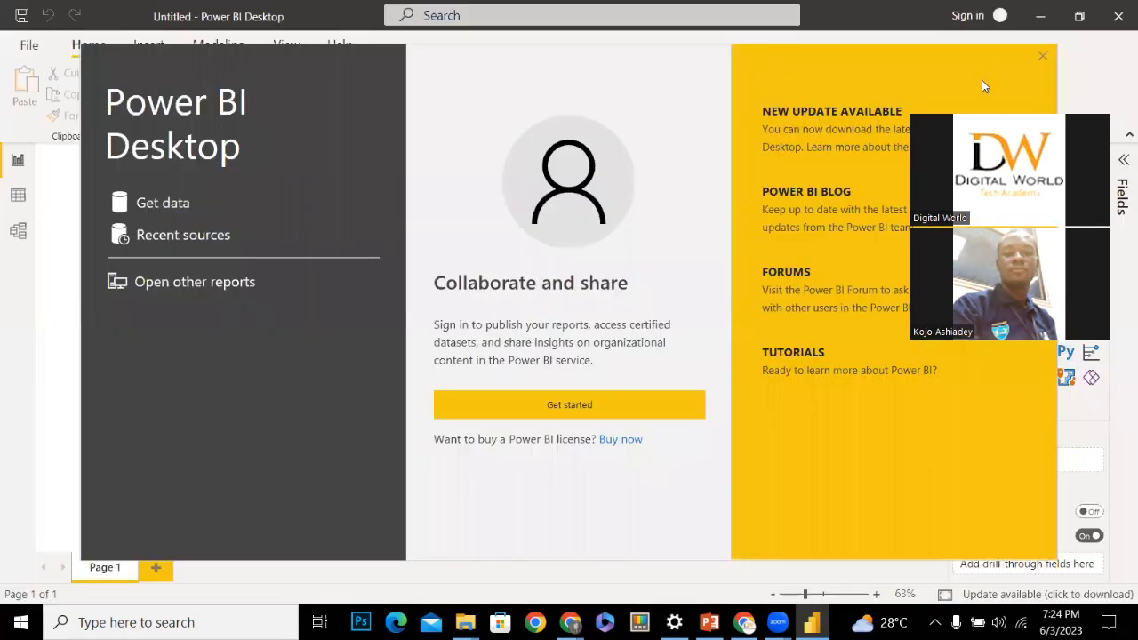
Switch to the Apocolypse Food Prep workbook in Excel and maximize its window
mouse_move(743, 622)
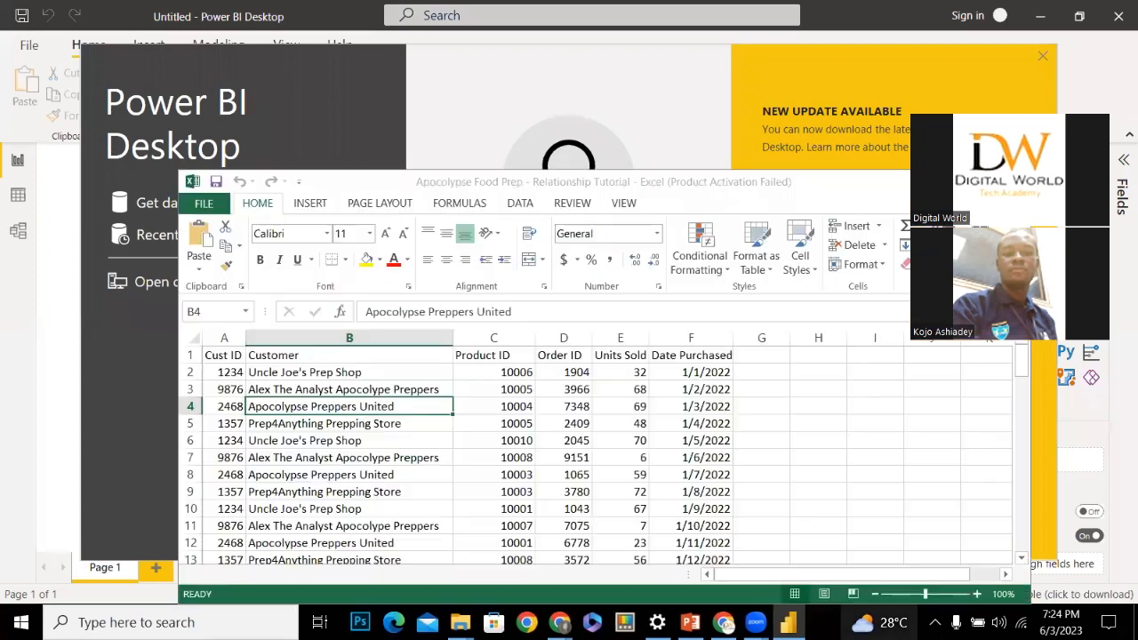
click(724, 586)
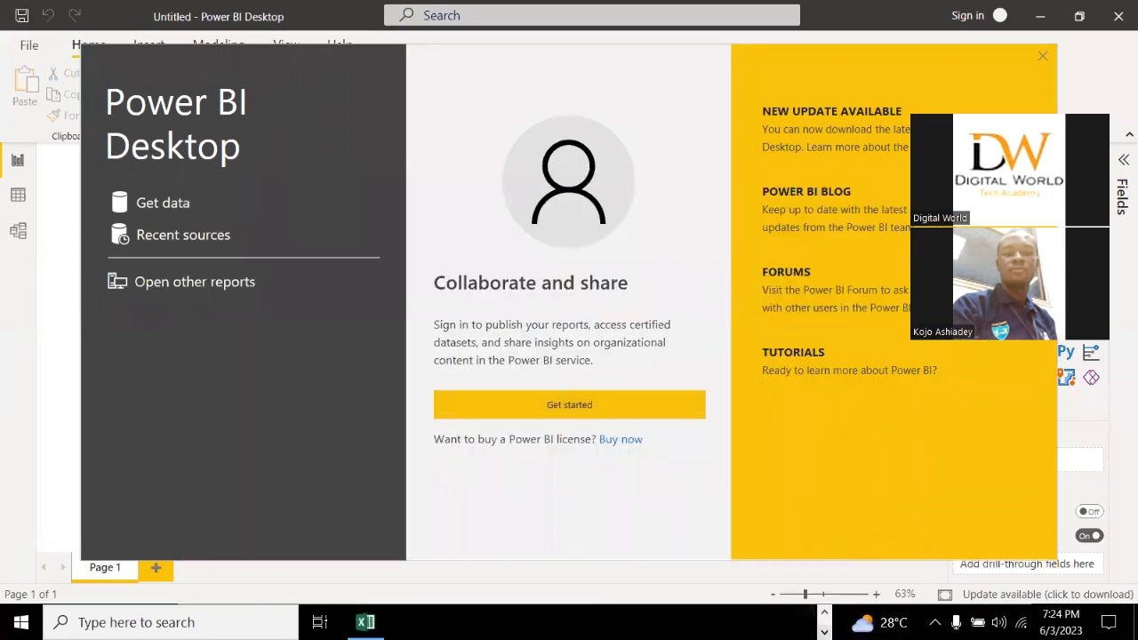
key(alt+Tab)
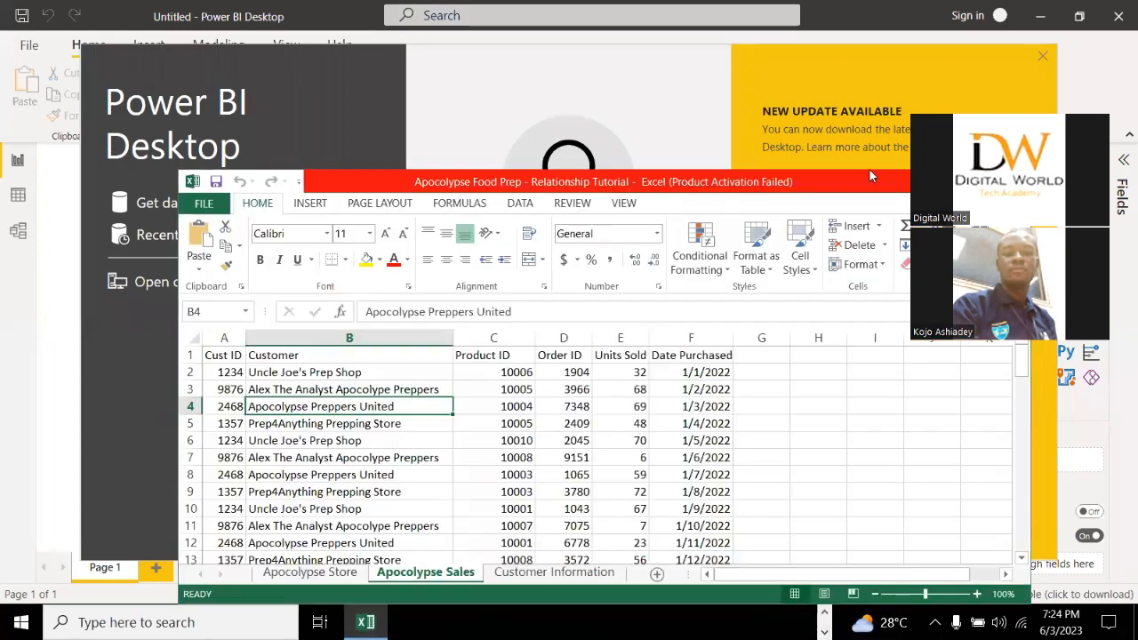
click(816, 193)
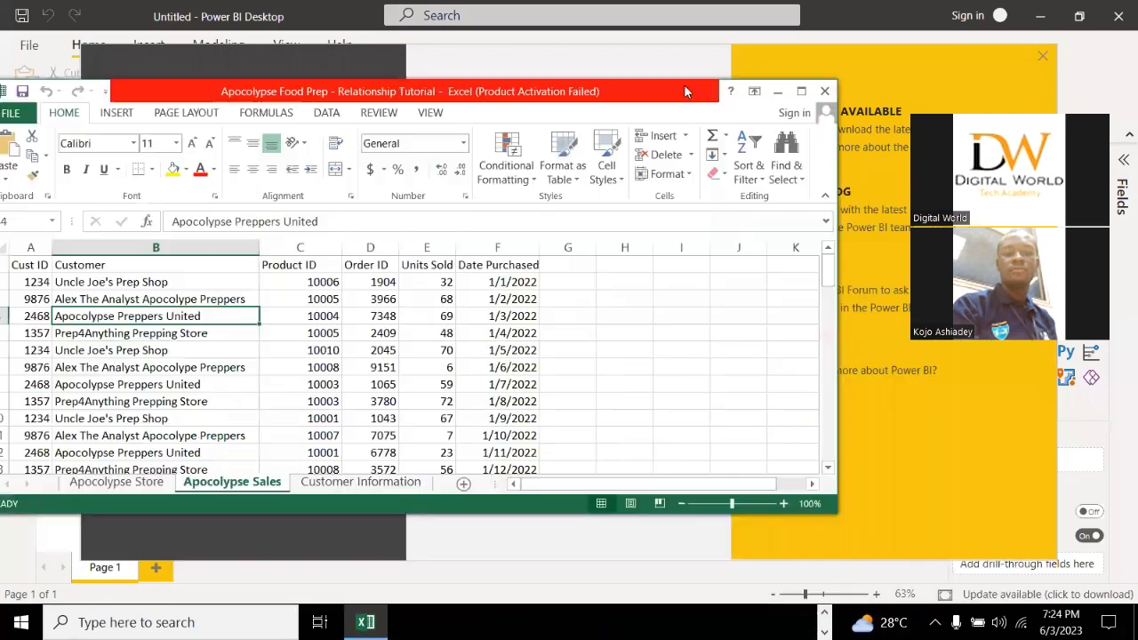
drag(877, 175, 684, 84)
click(801, 92)
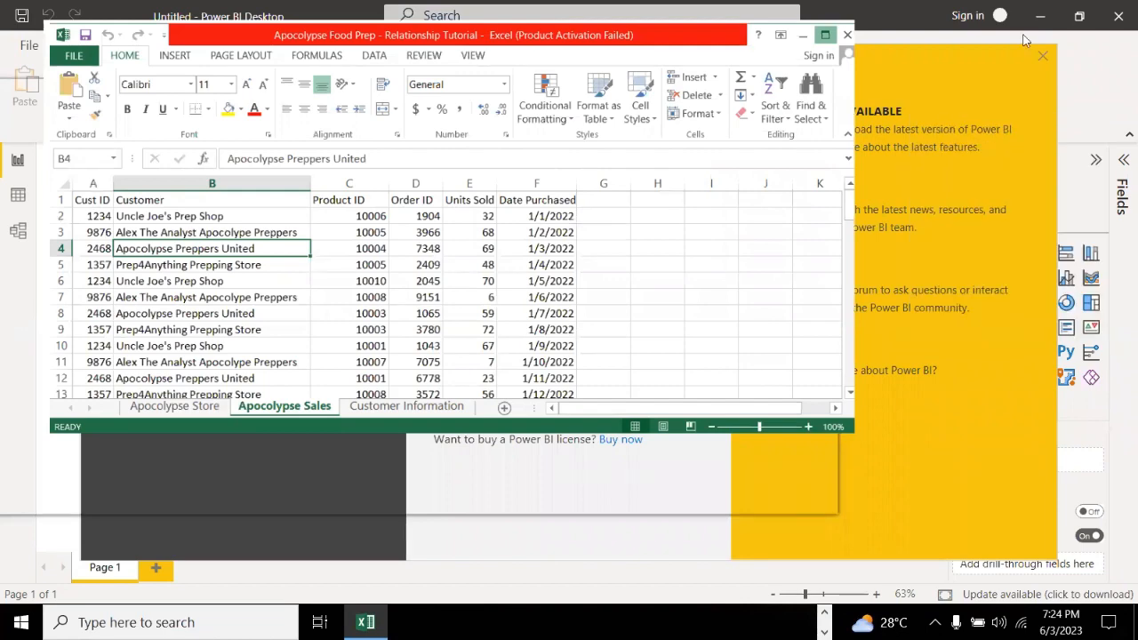
key(super+Up)
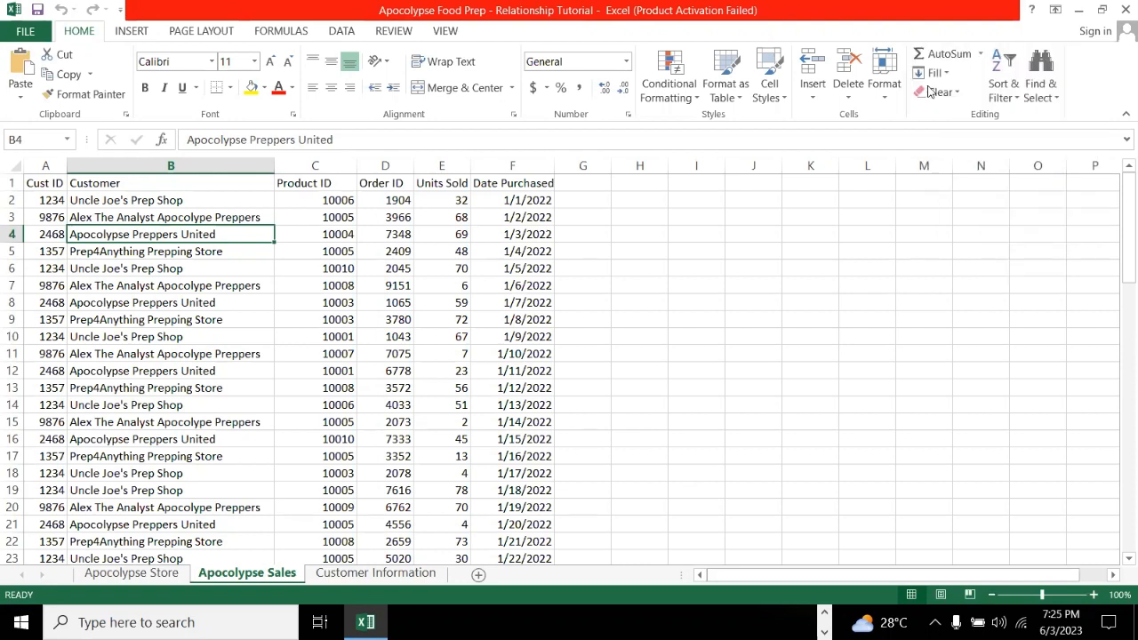
Examine the Apocolypse Store, Apocolypse Sales and Customer Information sheets, comparing the product and customer ID columns they share
click(117, 576)
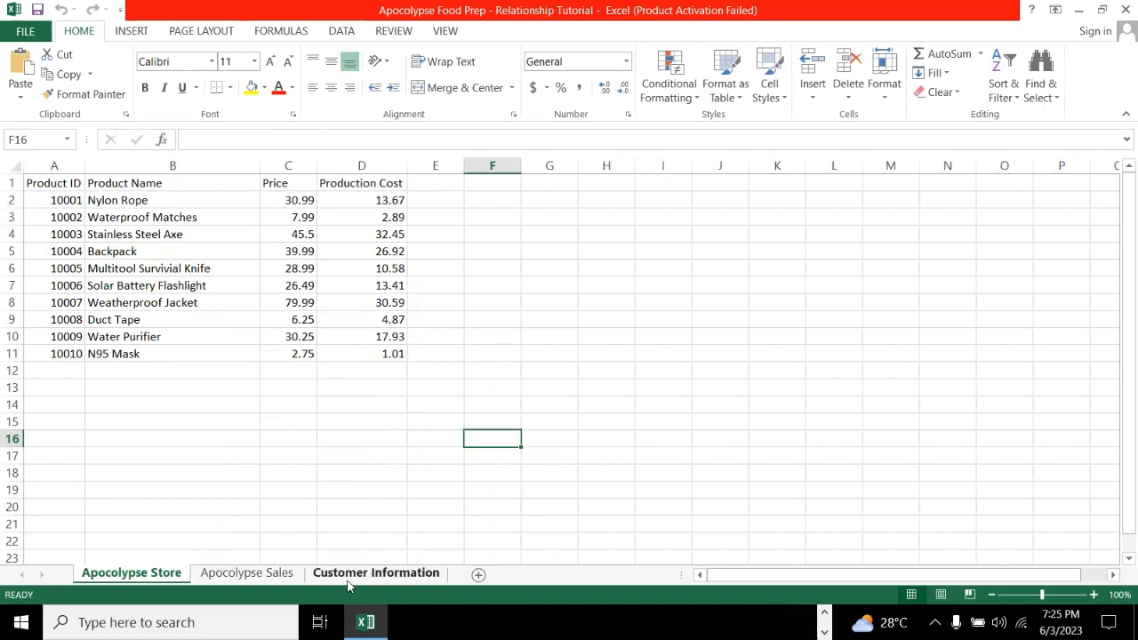
click(374, 573)
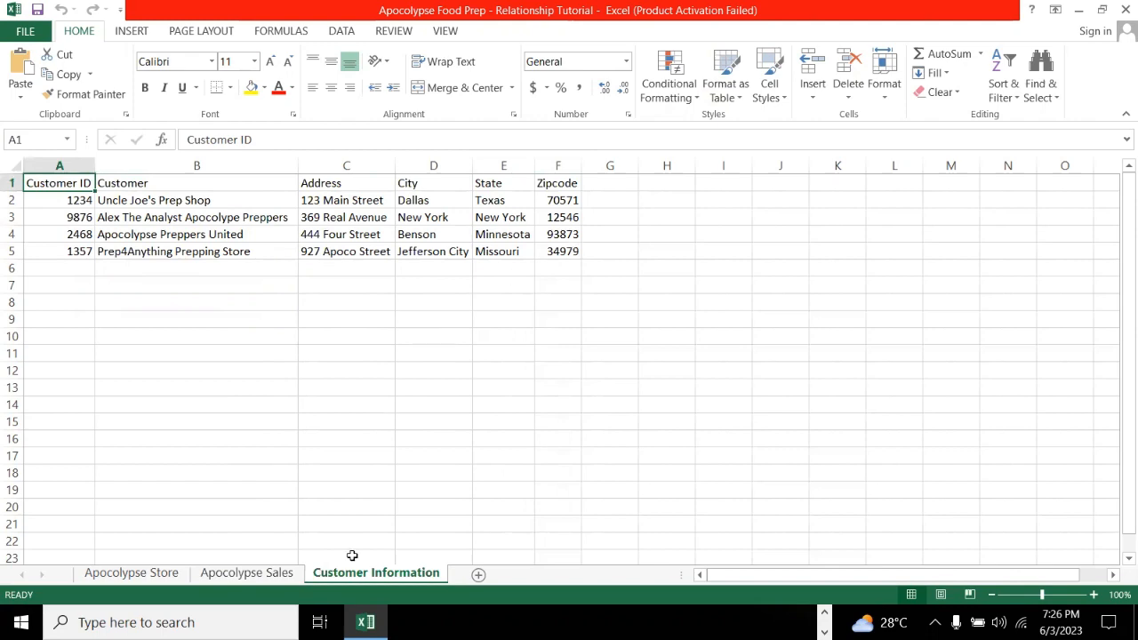
click(274, 577)
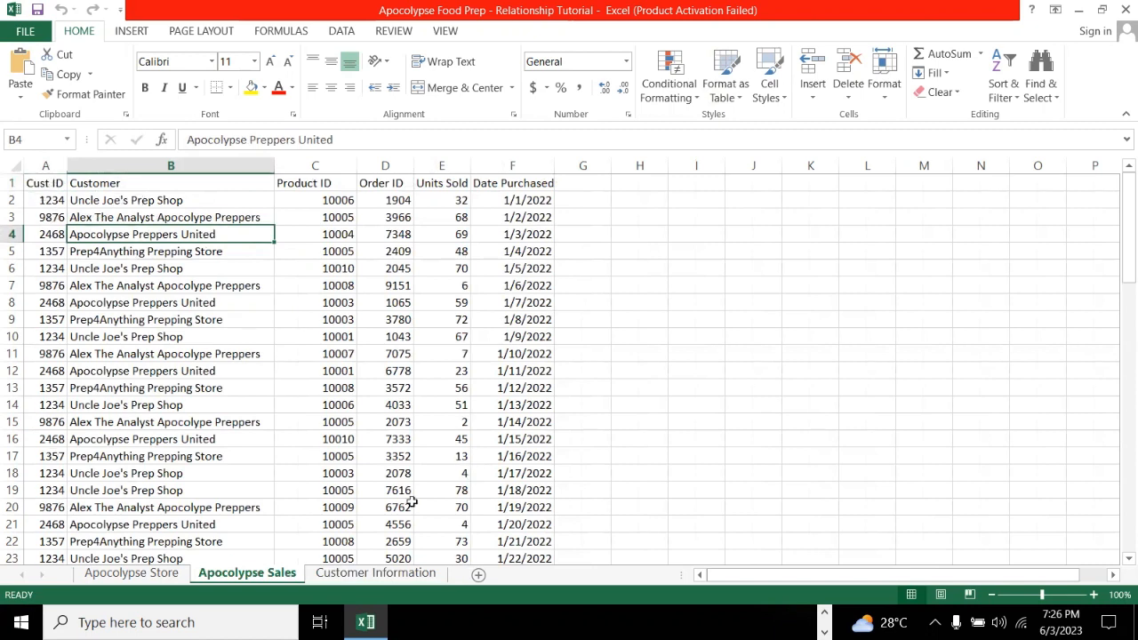
click(354, 576)
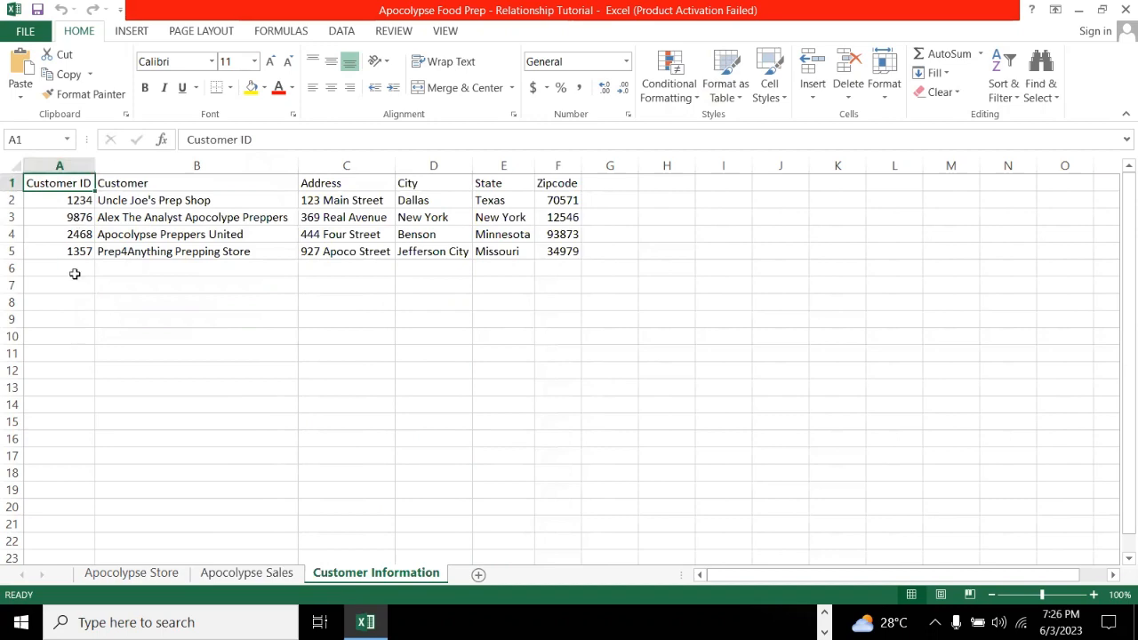
click(233, 573)
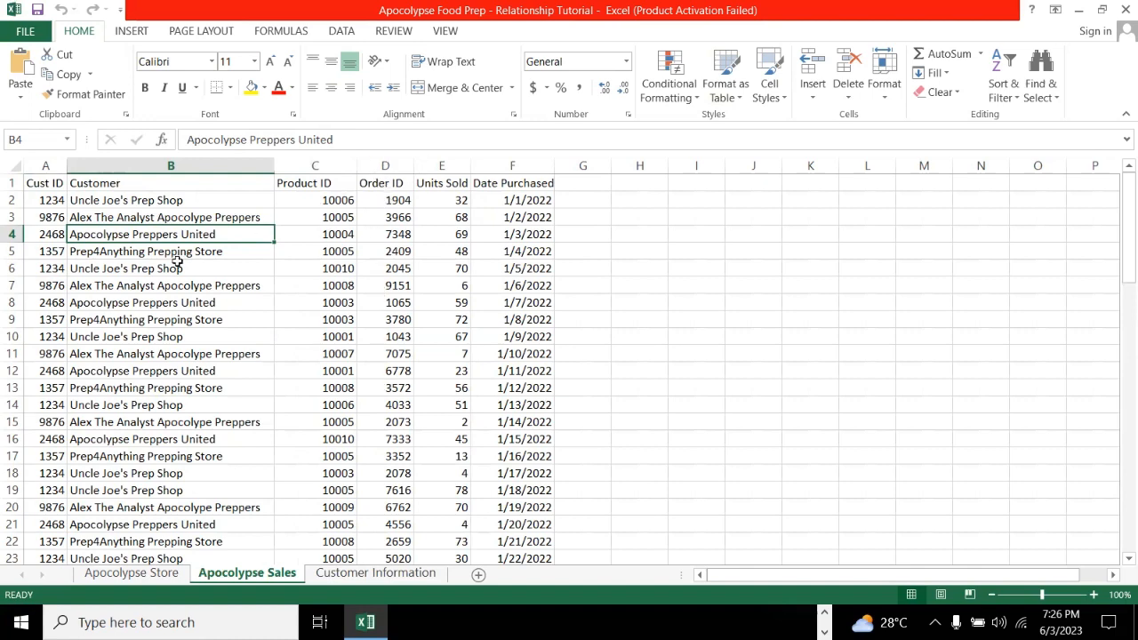
click(142, 576)
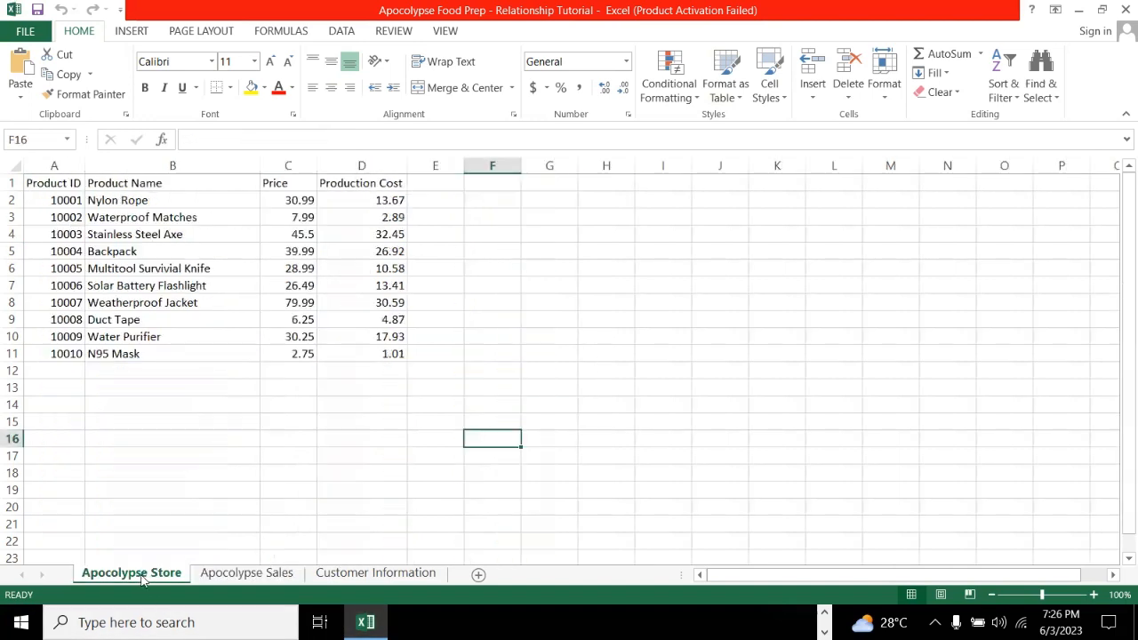
click(338, 575)
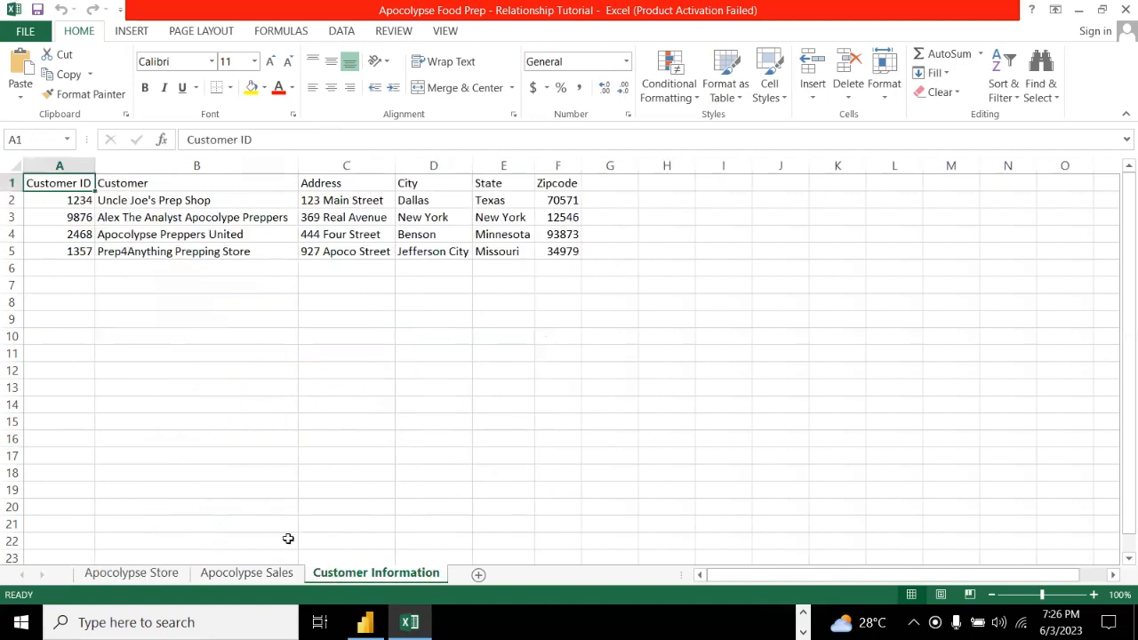
Compare the Apocolypse Sales, Apocolypse Store and Customer Information sheets to see how their customer and product IDs relate
click(260, 574)
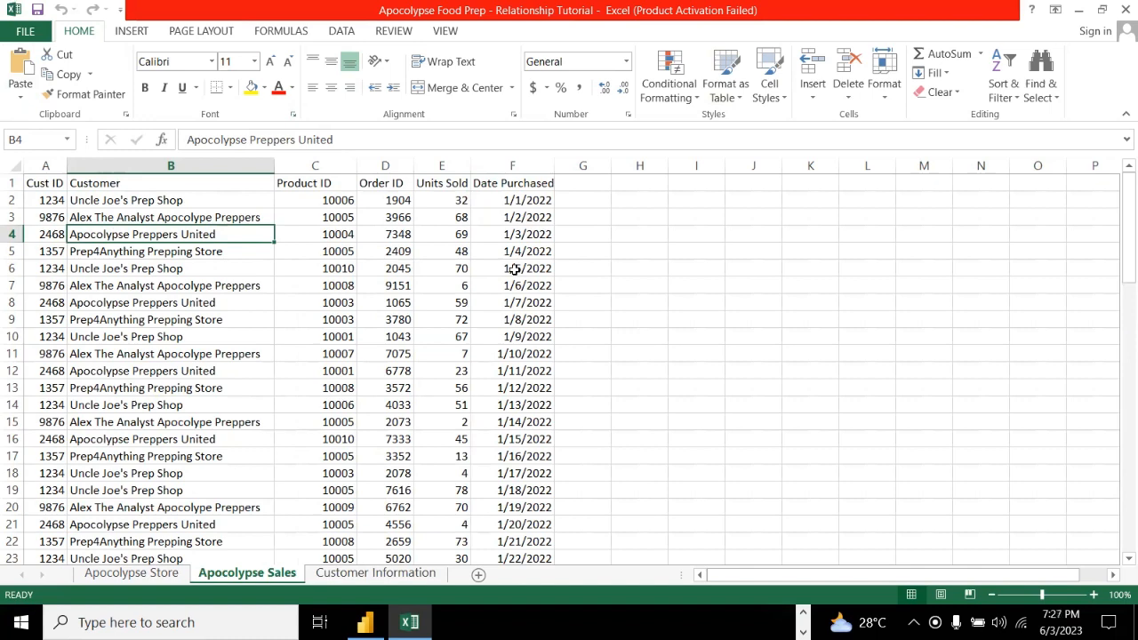
click(129, 573)
click(331, 576)
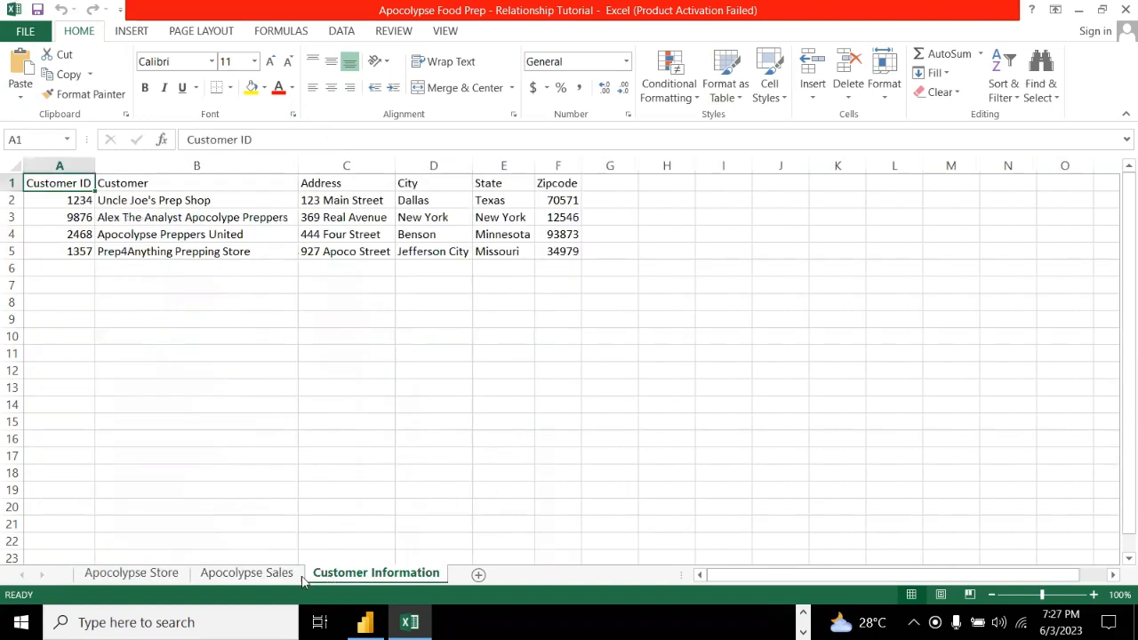
click(291, 576)
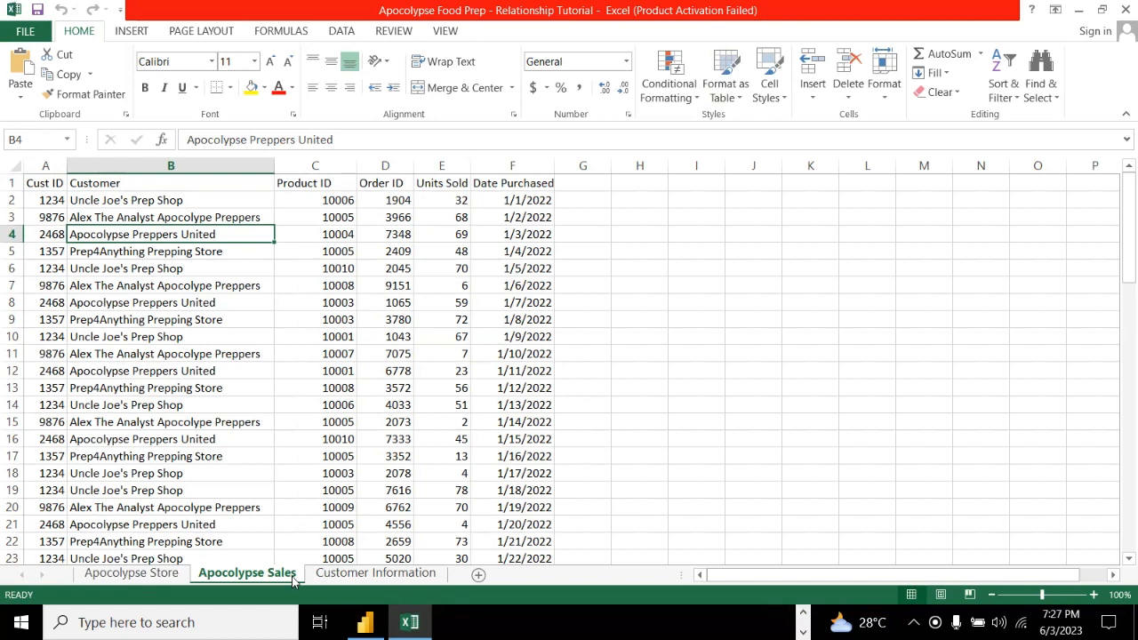
click(375, 574)
click(146, 576)
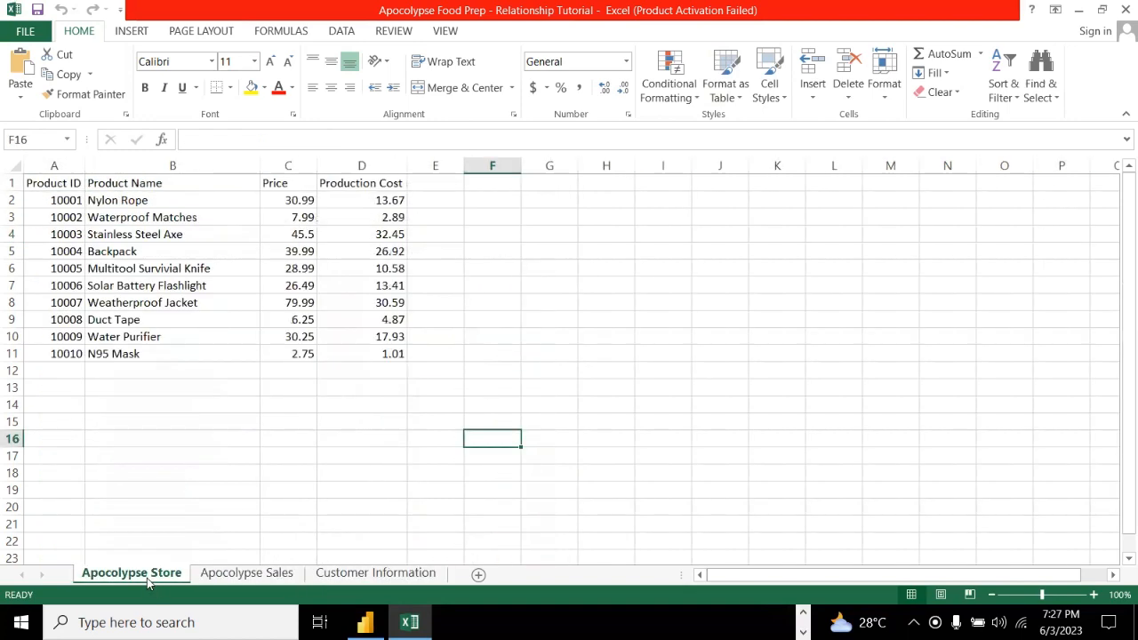
click(202, 576)
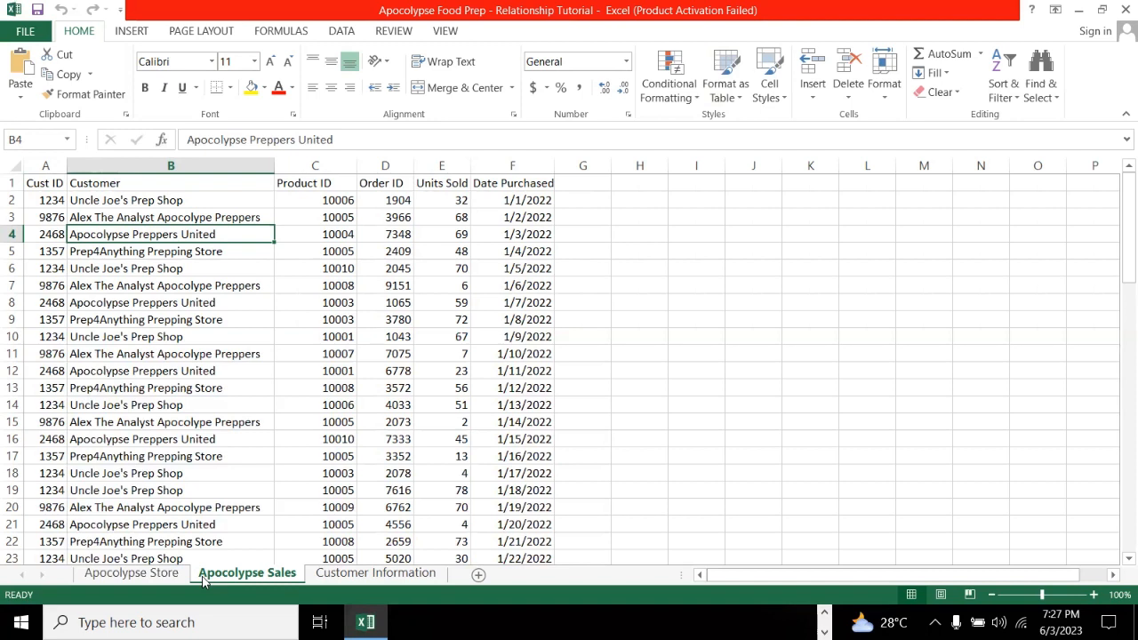
click(157, 573)
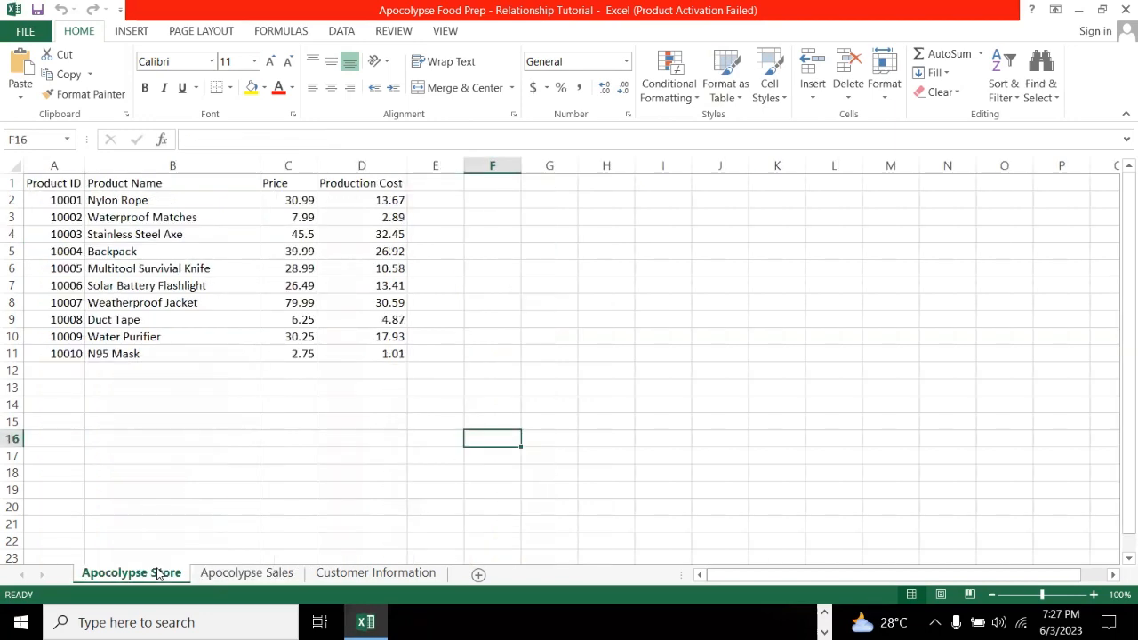
click(262, 578)
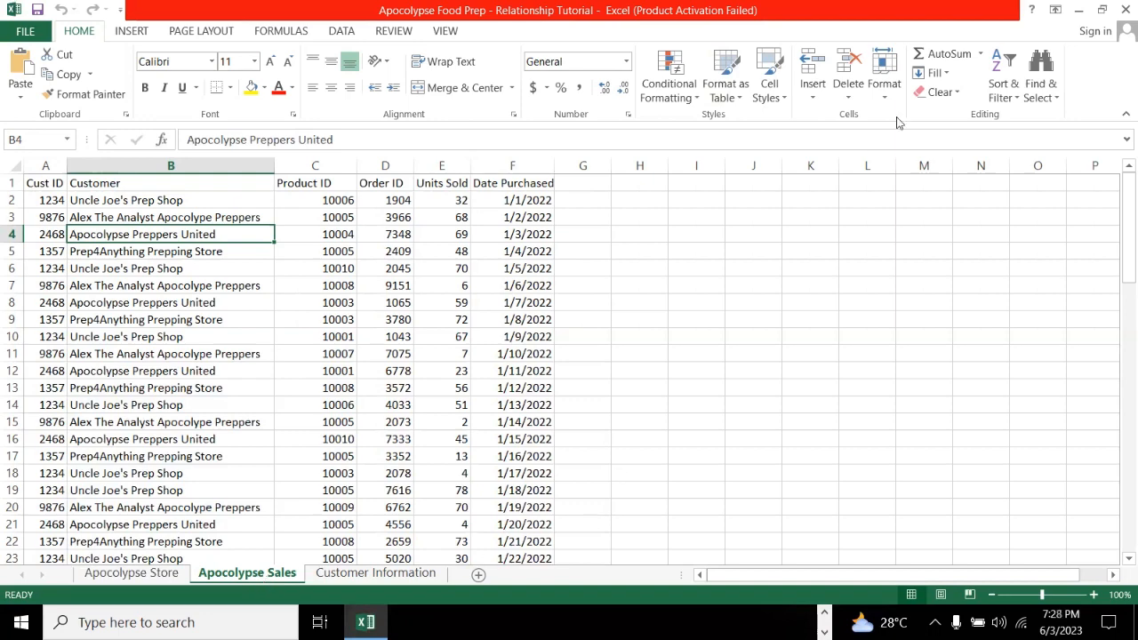
Switch to Power BI Desktop and connect to the Excel workbook "Apocolypse Food Prep - Relationship Tutorial" from the Downloads folder
click(1079, 11)
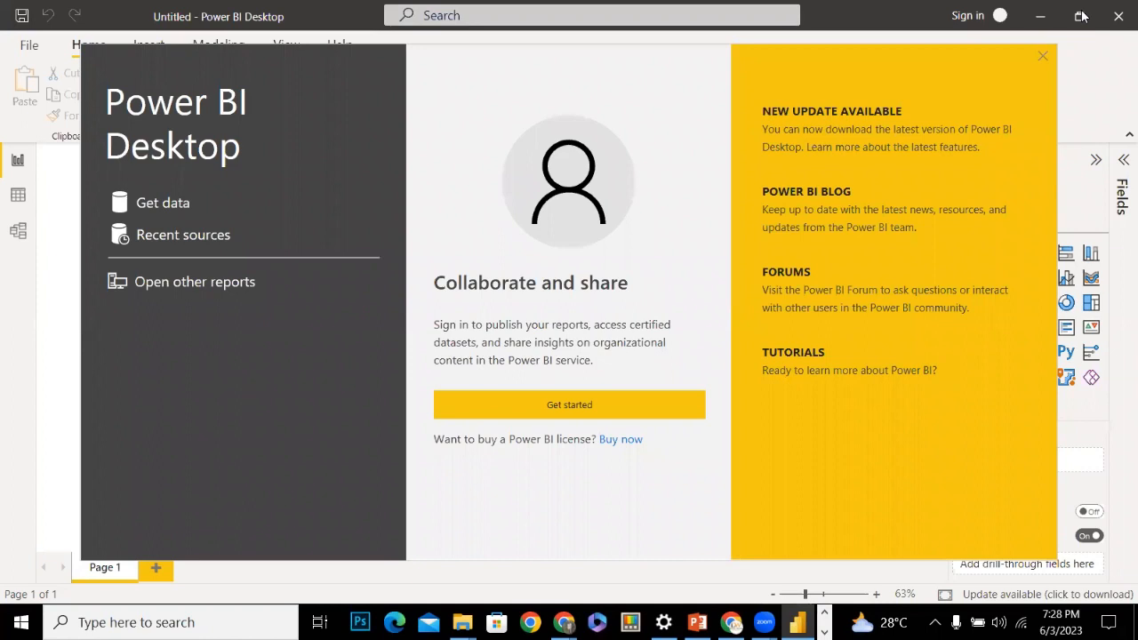
click(178, 202)
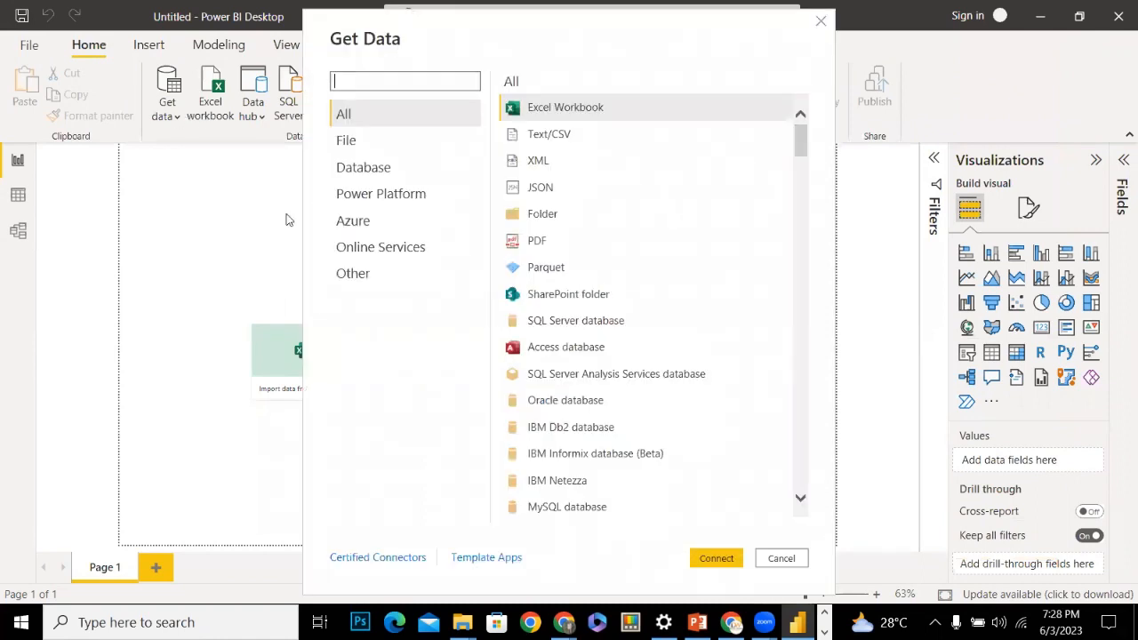
click(701, 555)
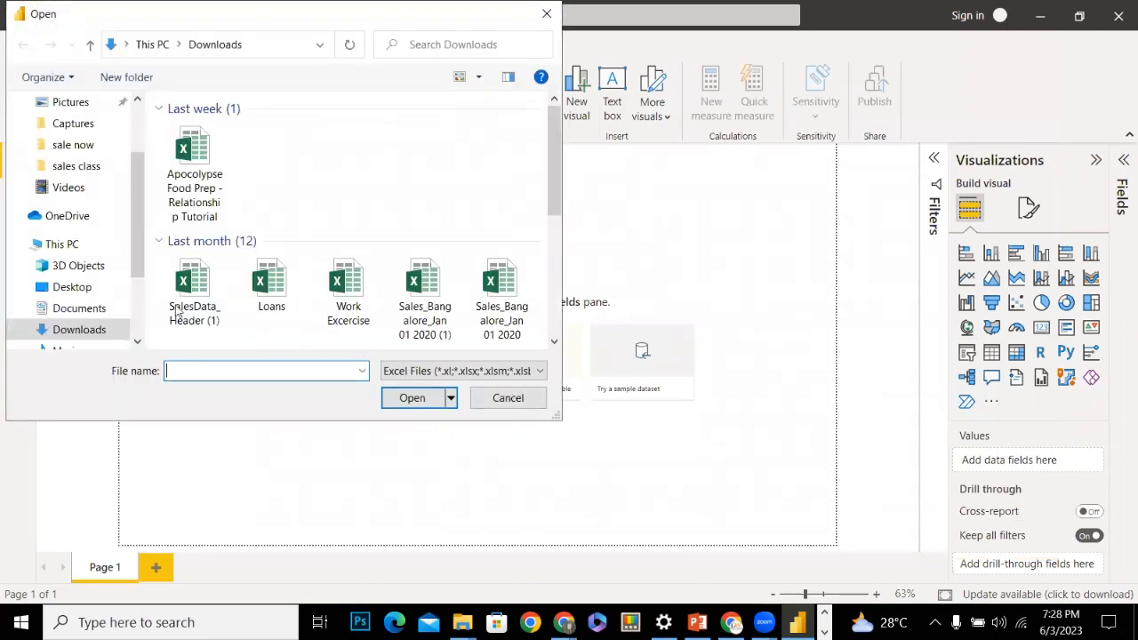
click(194, 173)
click(433, 399)
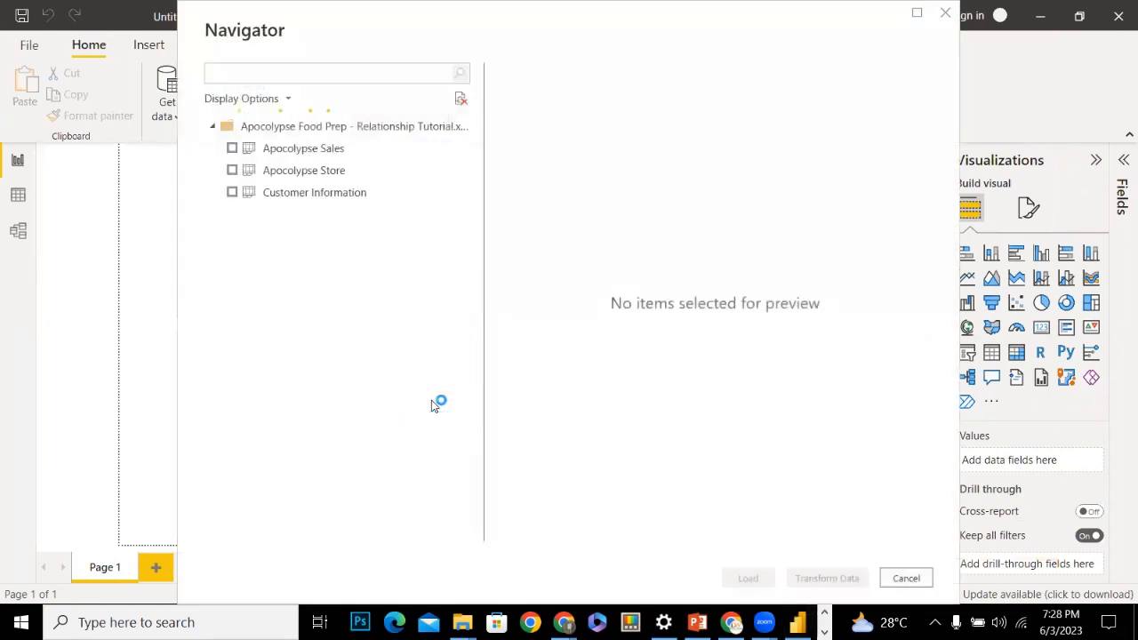
Load the Apocolypse Sales, Apocolypse Store and Customer Information tables from the workbook
click(232, 148)
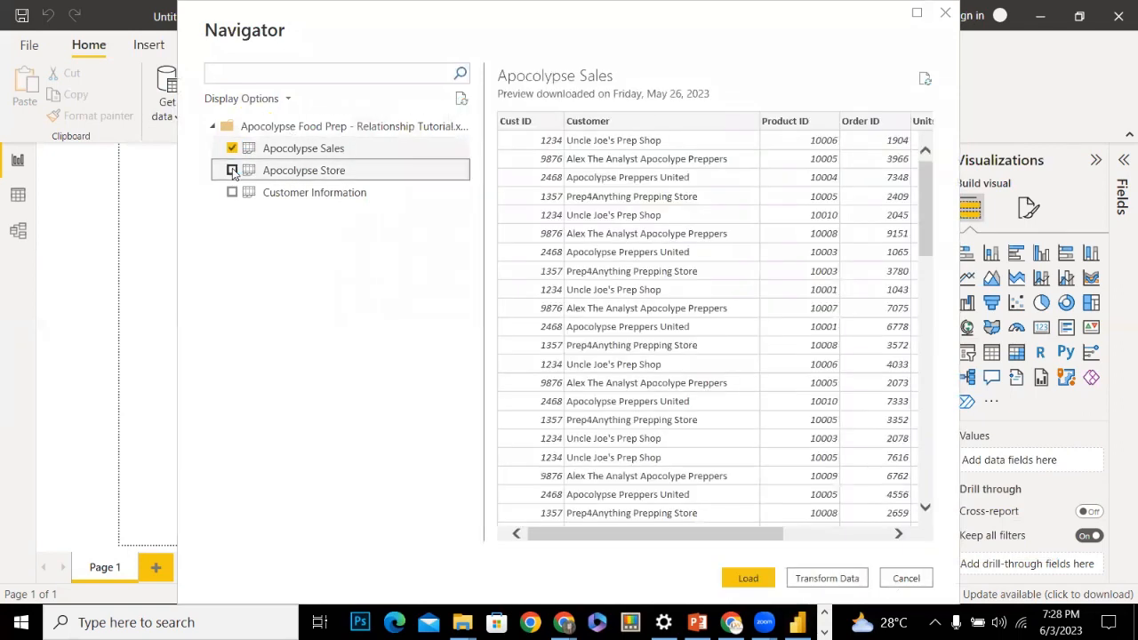
click(232, 170)
click(232, 192)
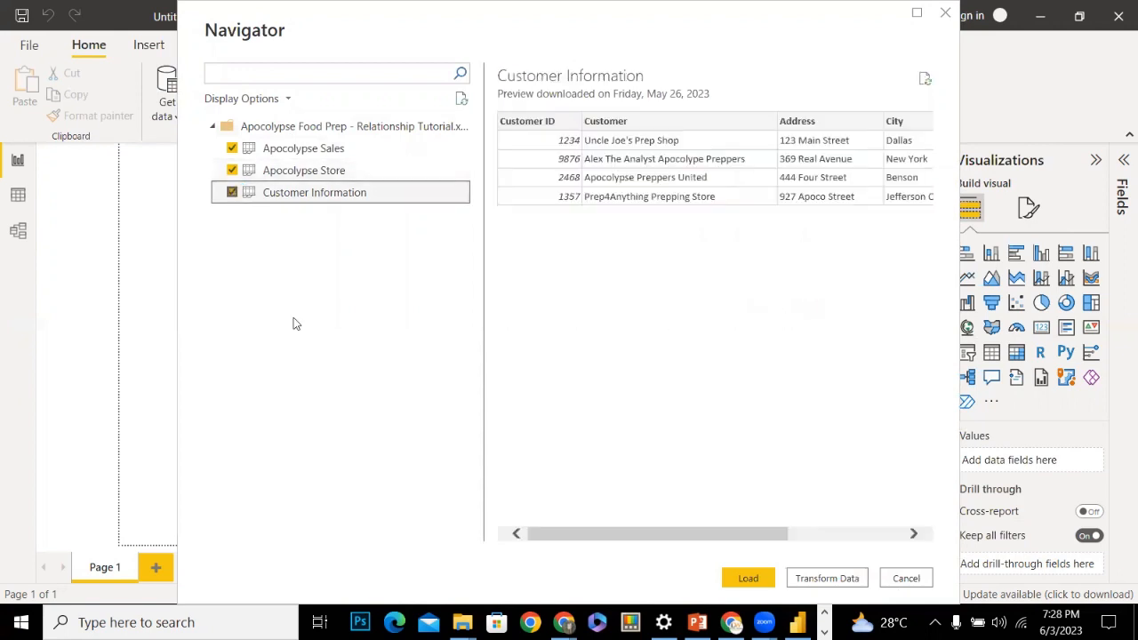
click(736, 577)
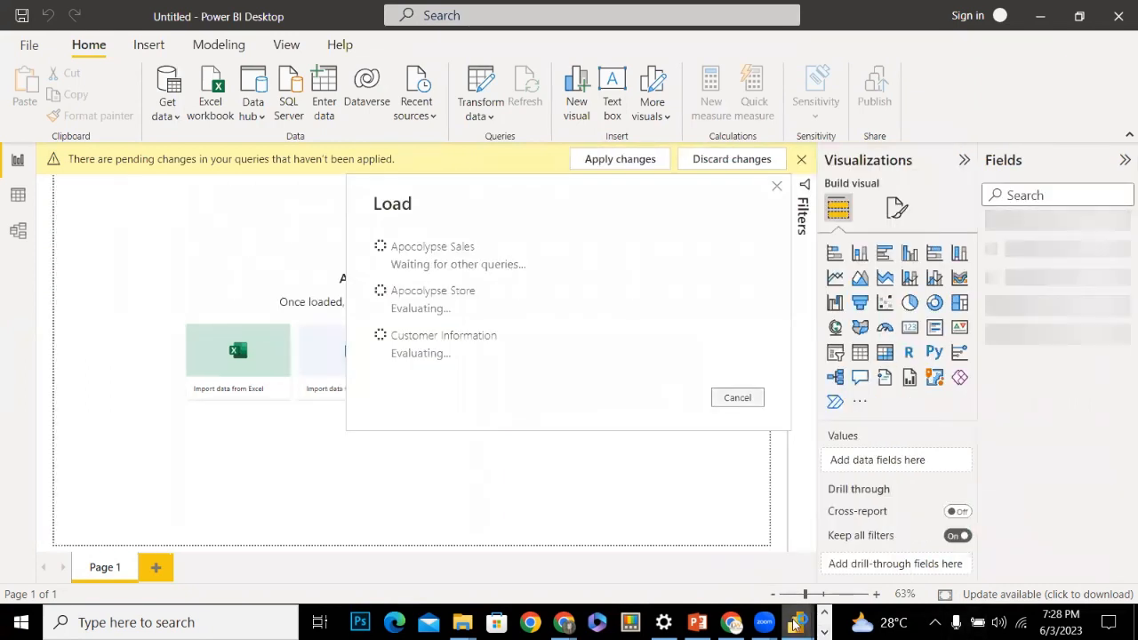
mouse_move(794, 625)
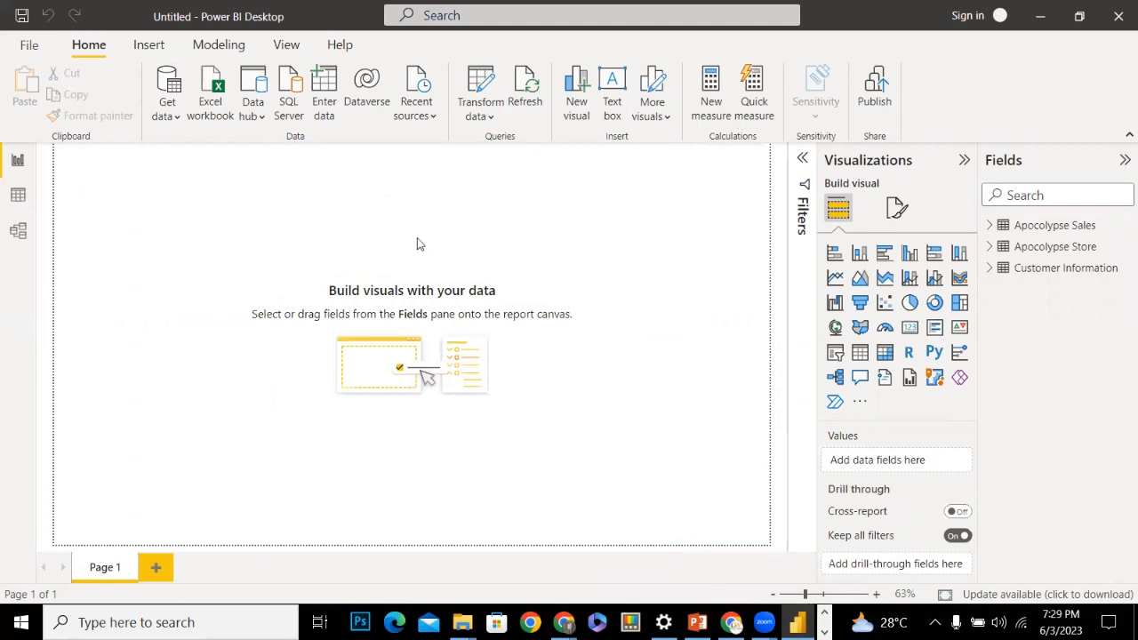
Check the loaded Apocolypse Sales data and arrange the model diagram with Apocolypse Sales between and below Customer Information and Apocolypse Store
click(18, 196)
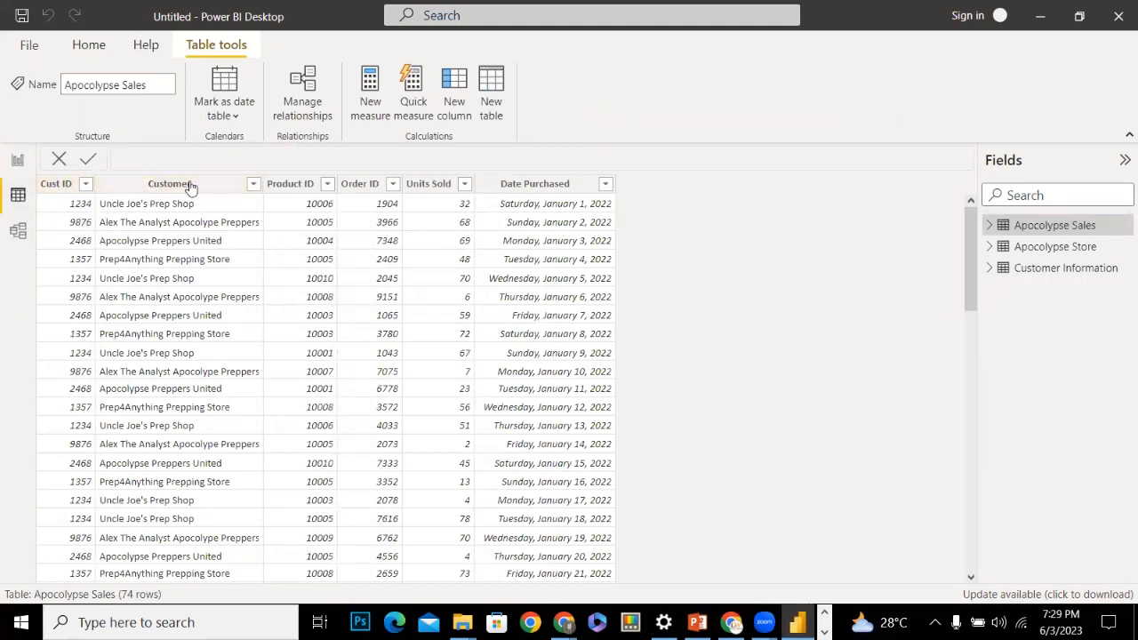
click(20, 230)
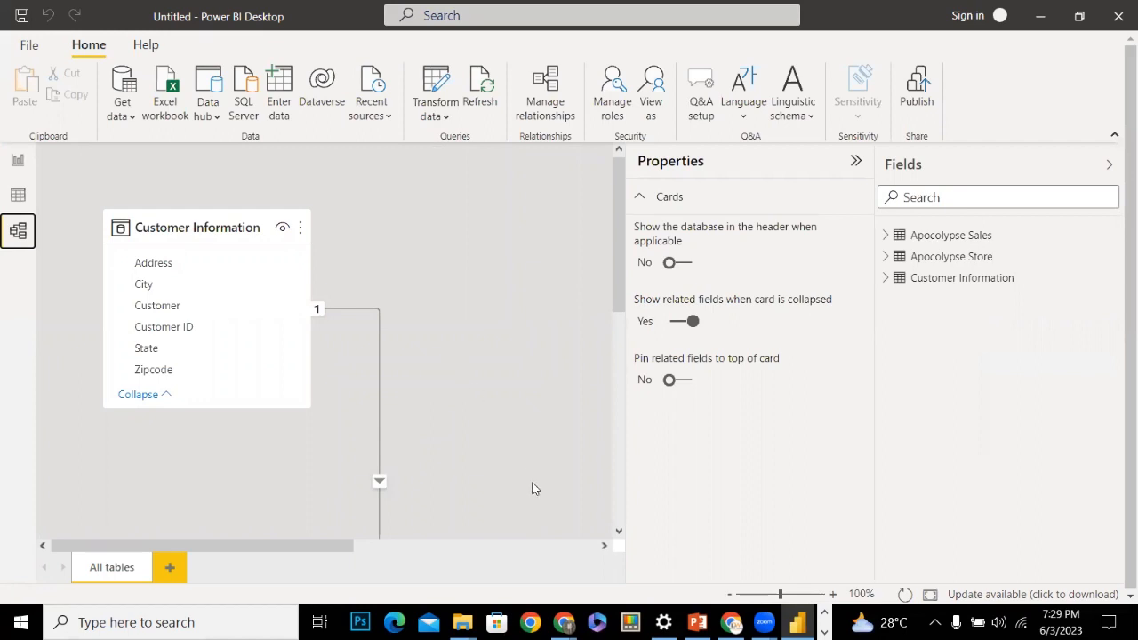
click(619, 533)
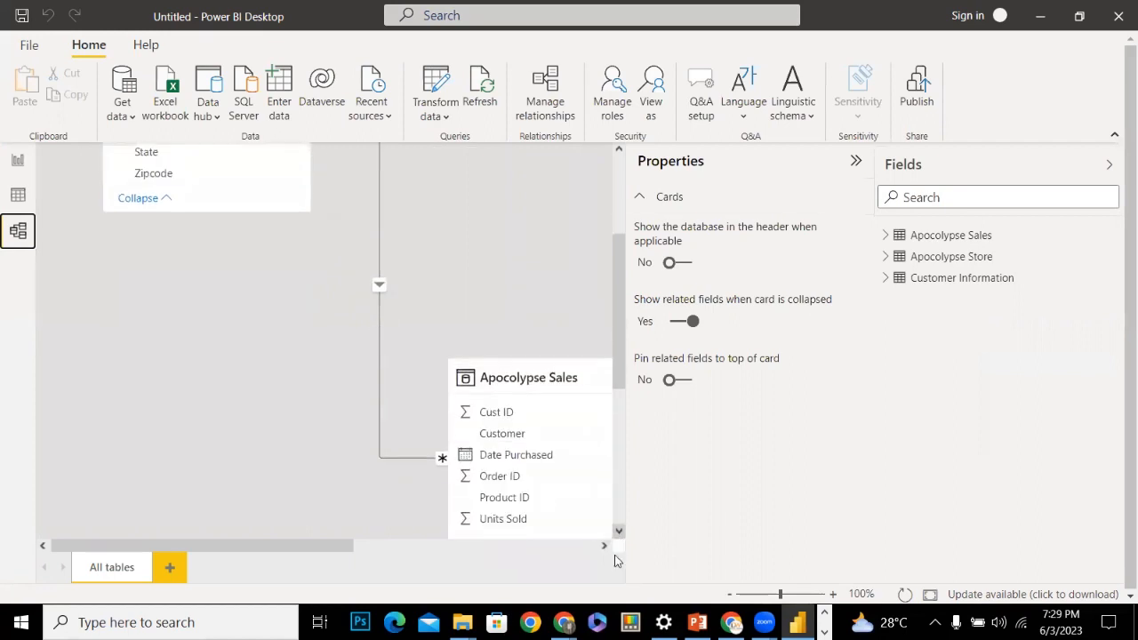
click(732, 595)
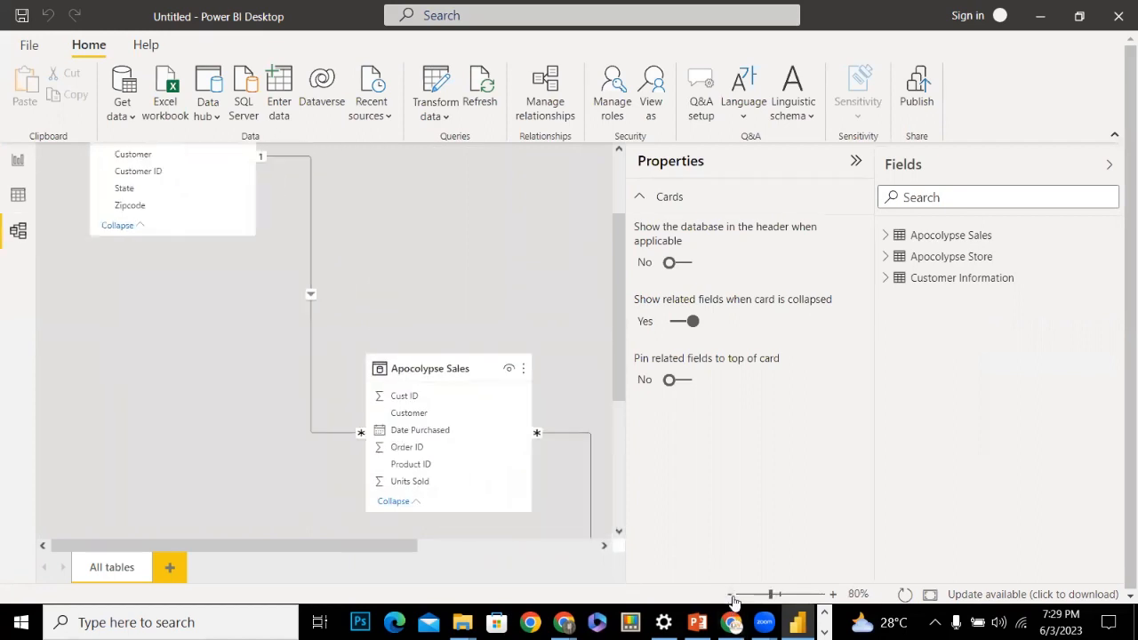
click(731, 596)
click(731, 596)
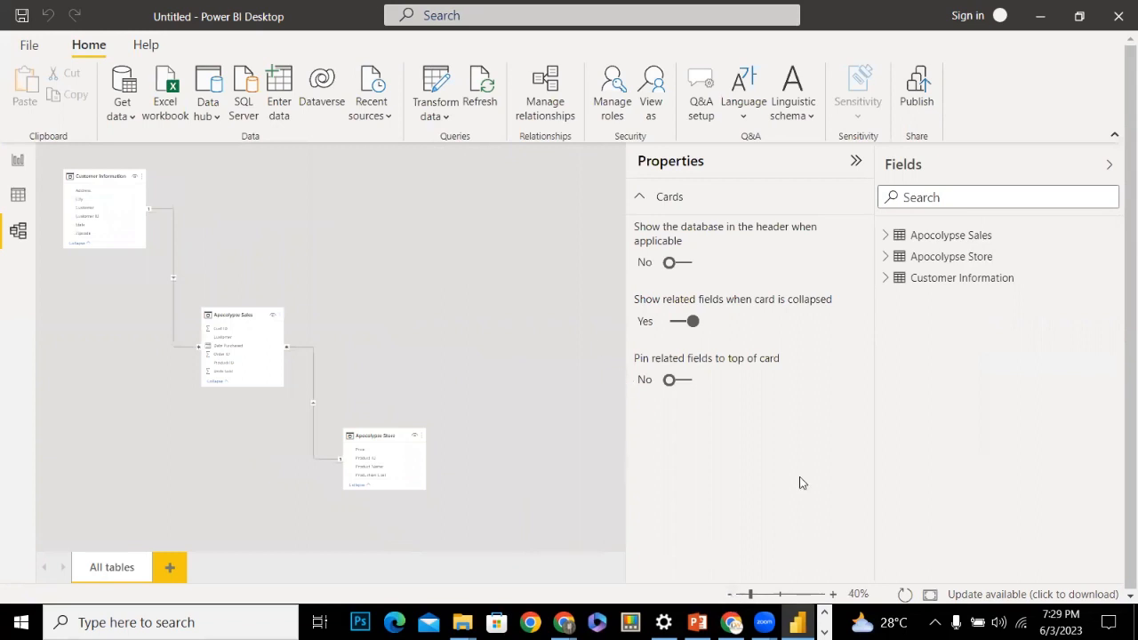
click(832, 594)
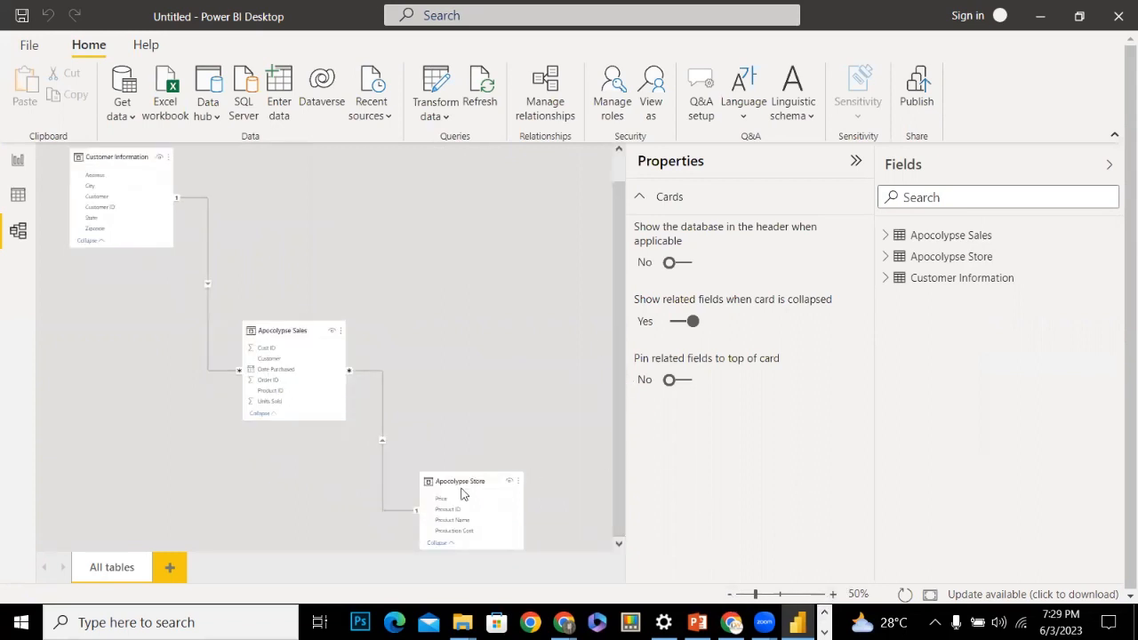
drag(465, 406, 482, 287)
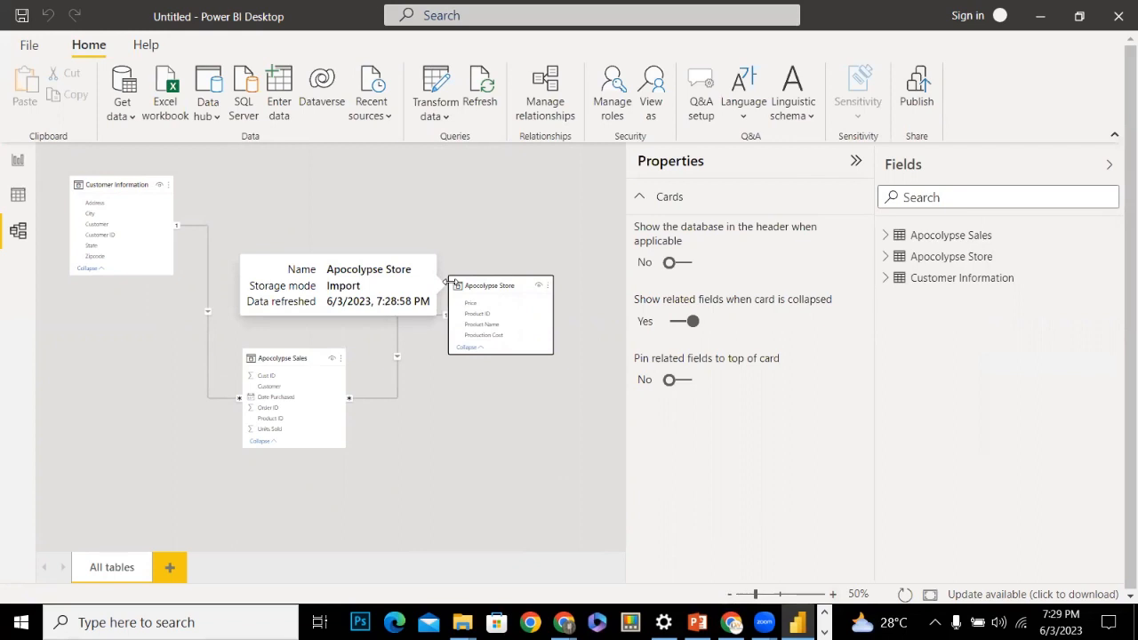
drag(463, 283, 460, 213)
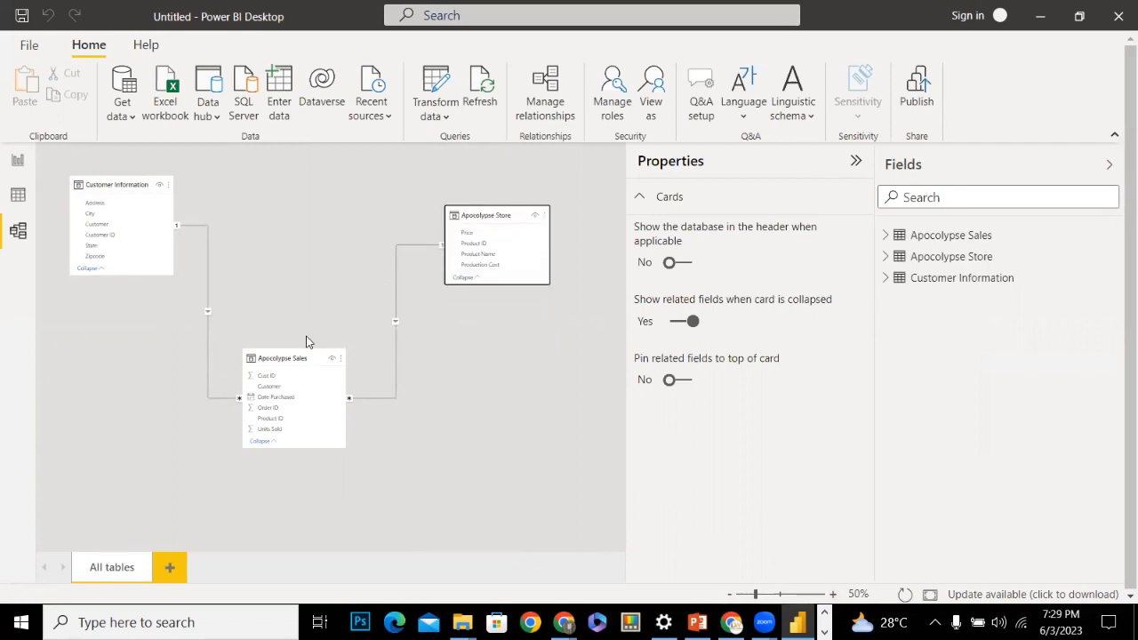
drag(285, 359, 301, 297)
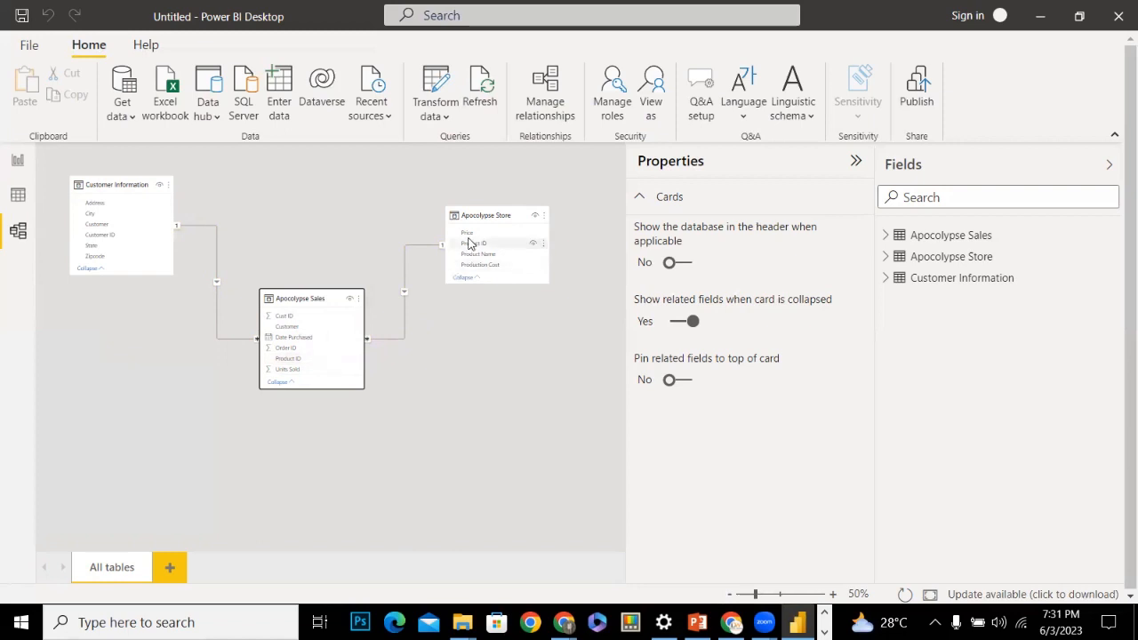
Delete the relationships linking Apocolypse Sales to Apocolypse Store and to Customer Information from the model
right_click(414, 252)
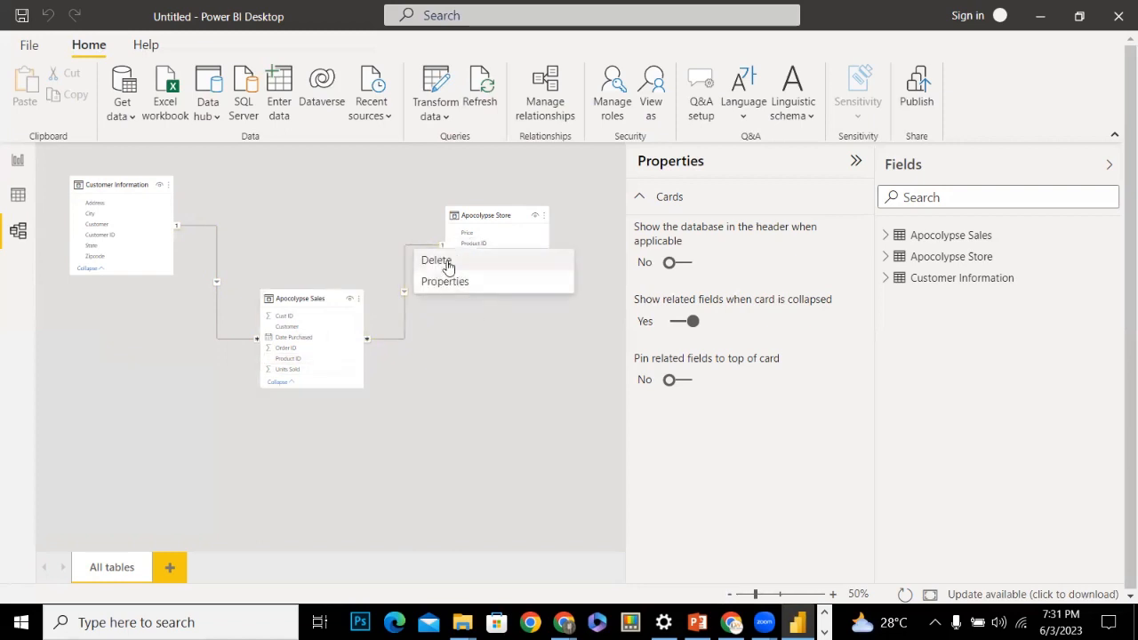
click(442, 259)
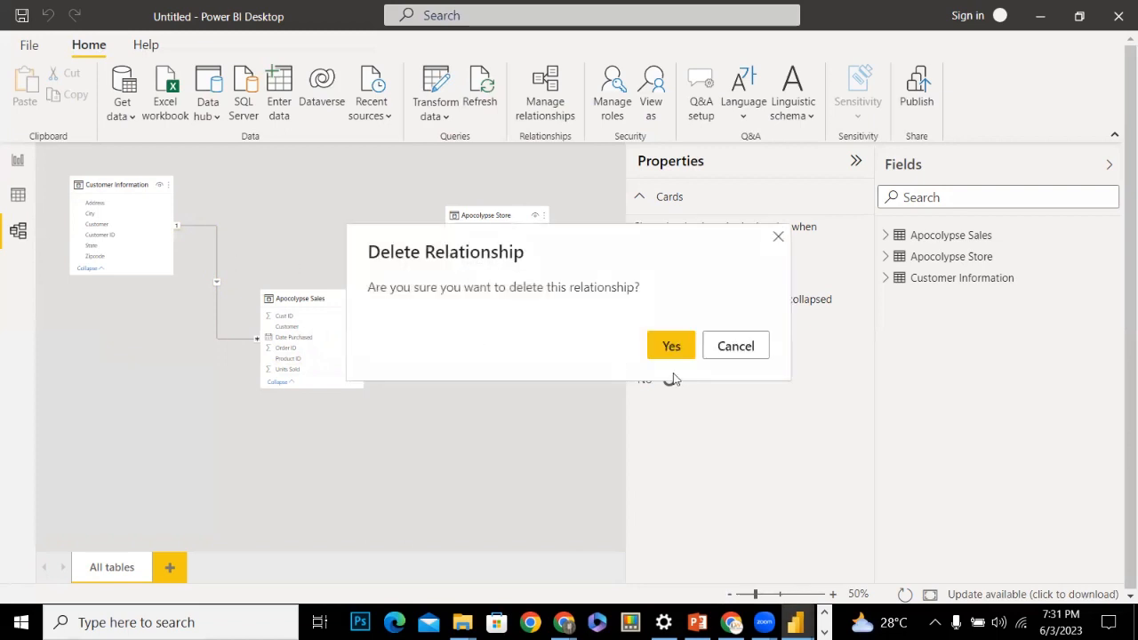
click(668, 344)
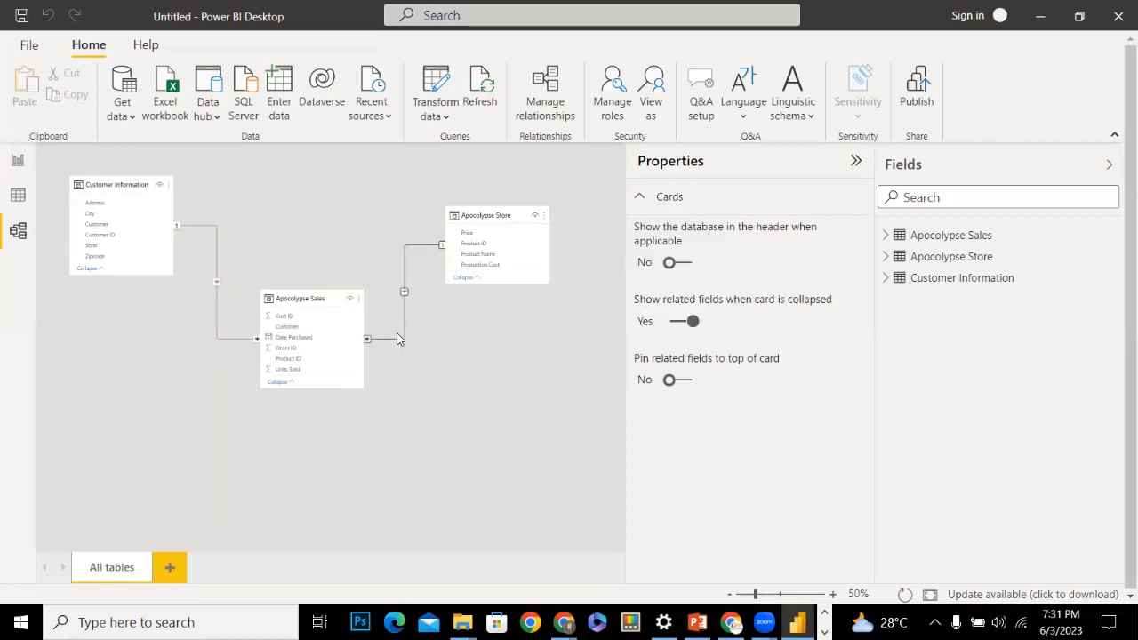
right_click(219, 282)
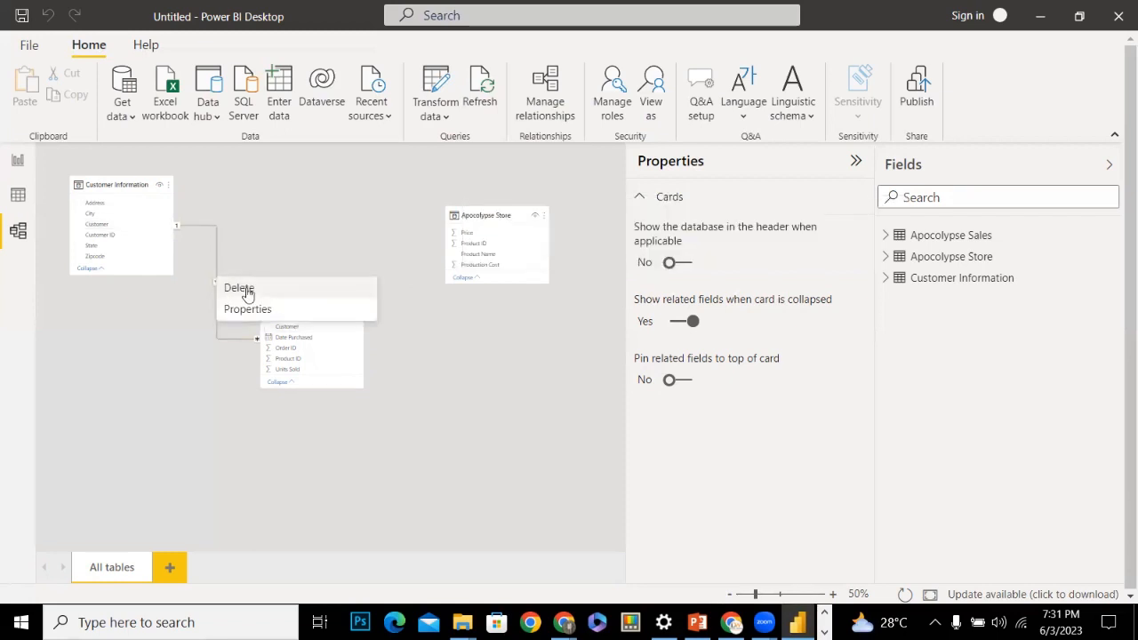
key(Escape)
click(675, 348)
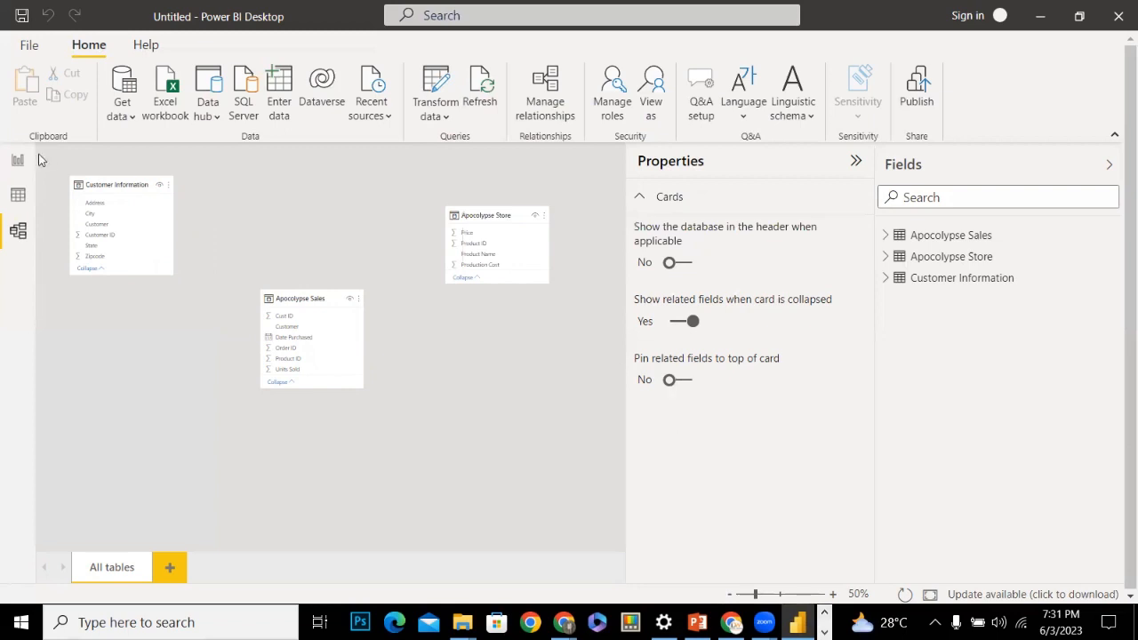
Return to the report view and expand the fields of the Apocolypse Sales, Apocolypse Store and Customer Information tables
click(16, 164)
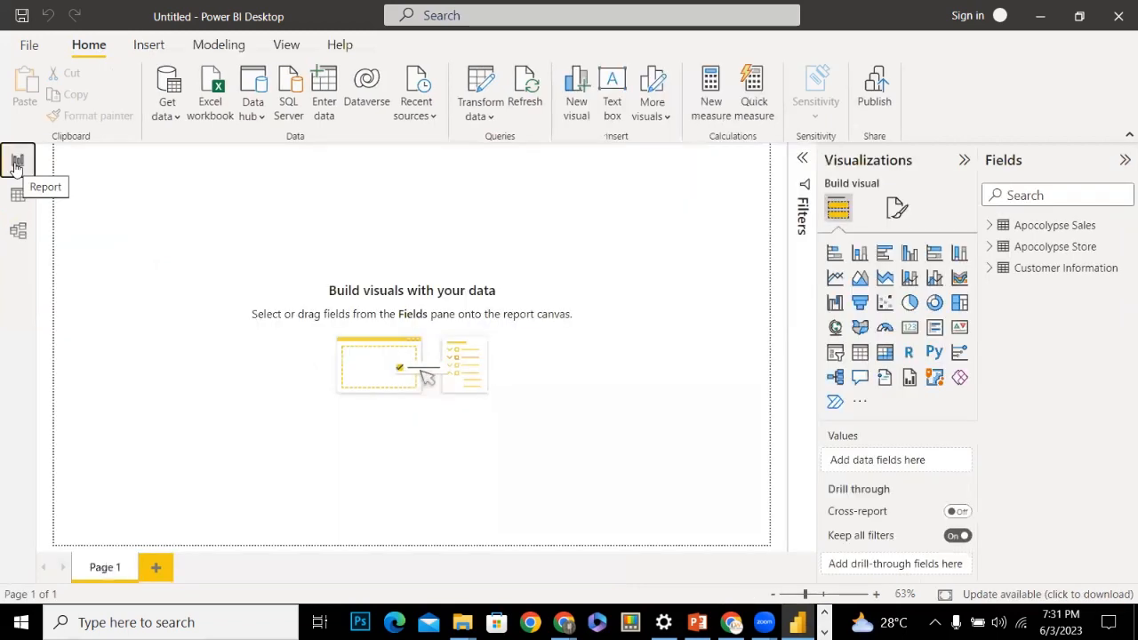
click(989, 227)
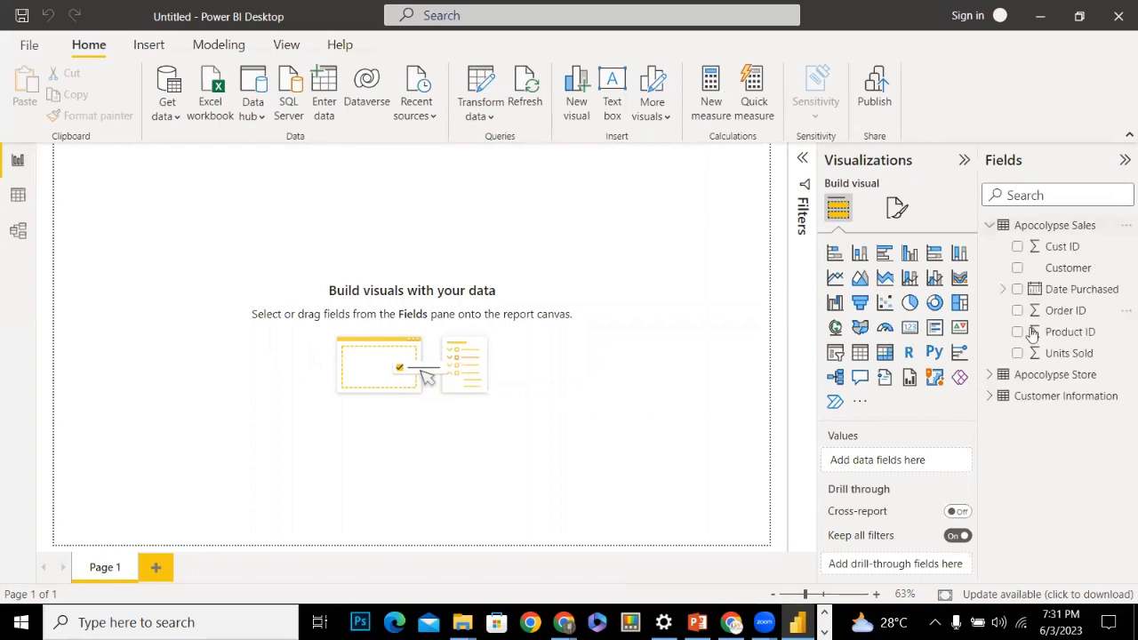
click(990, 374)
click(990, 481)
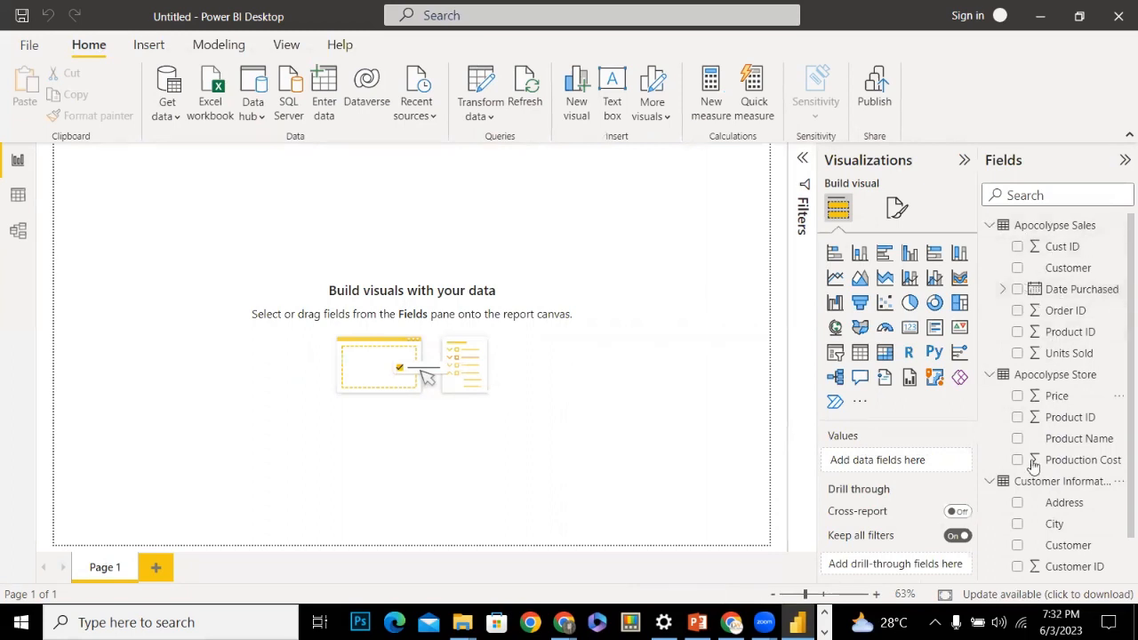
drag(1029, 463, 1018, 443)
Add a new measure named "count of order" to the Apocolypse Sales table
mouse_move(1023, 233)
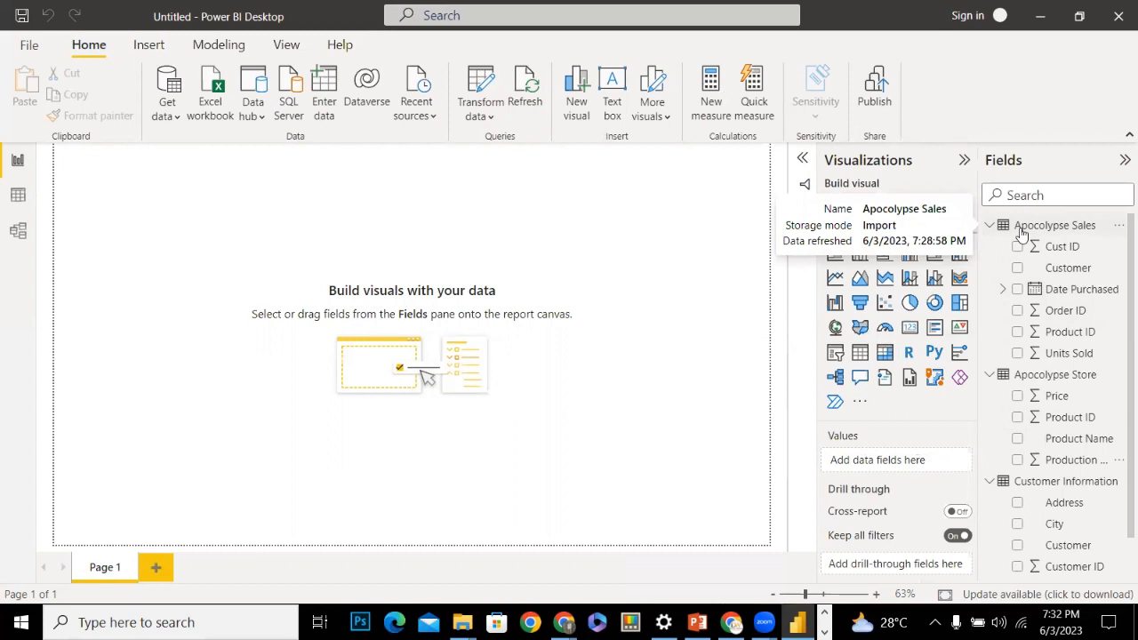
right_click(1027, 227)
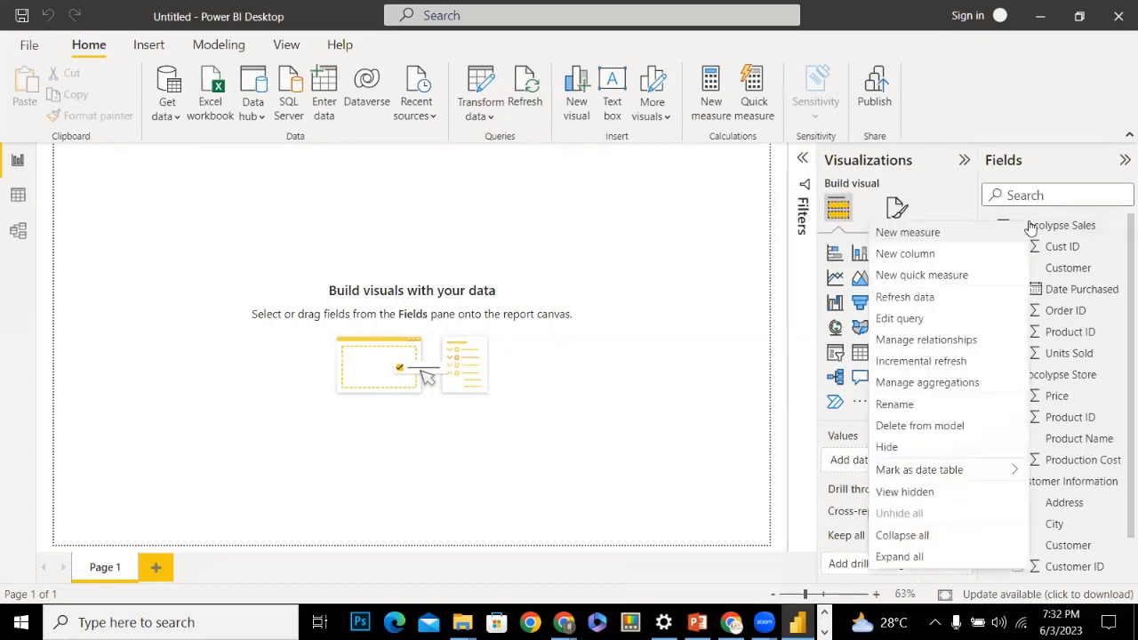
click(920, 233)
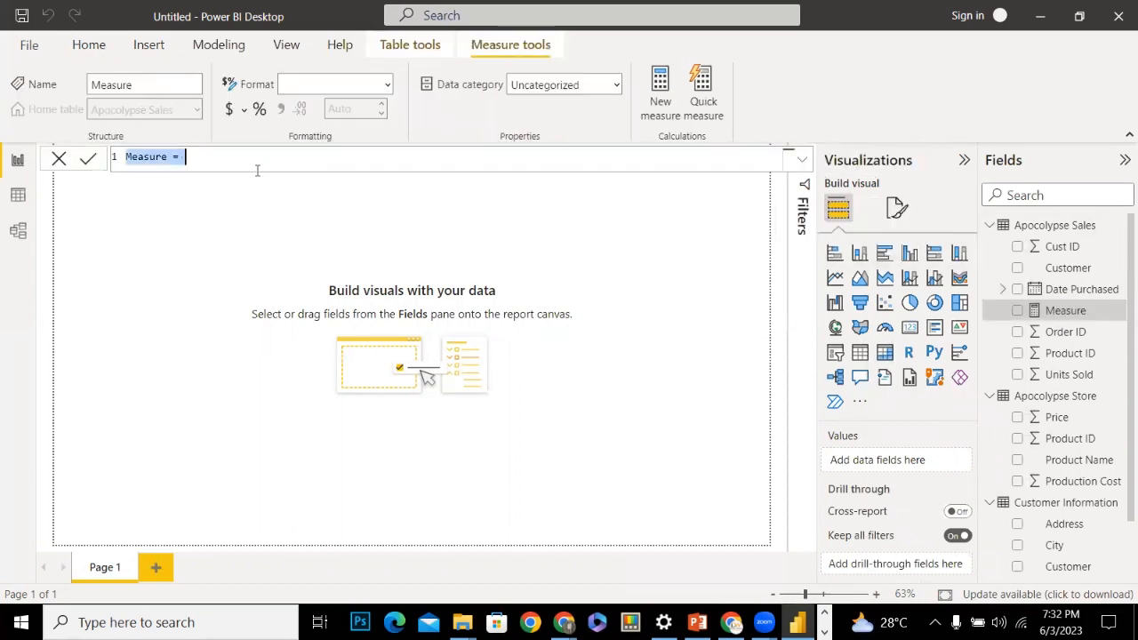
double_click(158, 159)
text(coun)
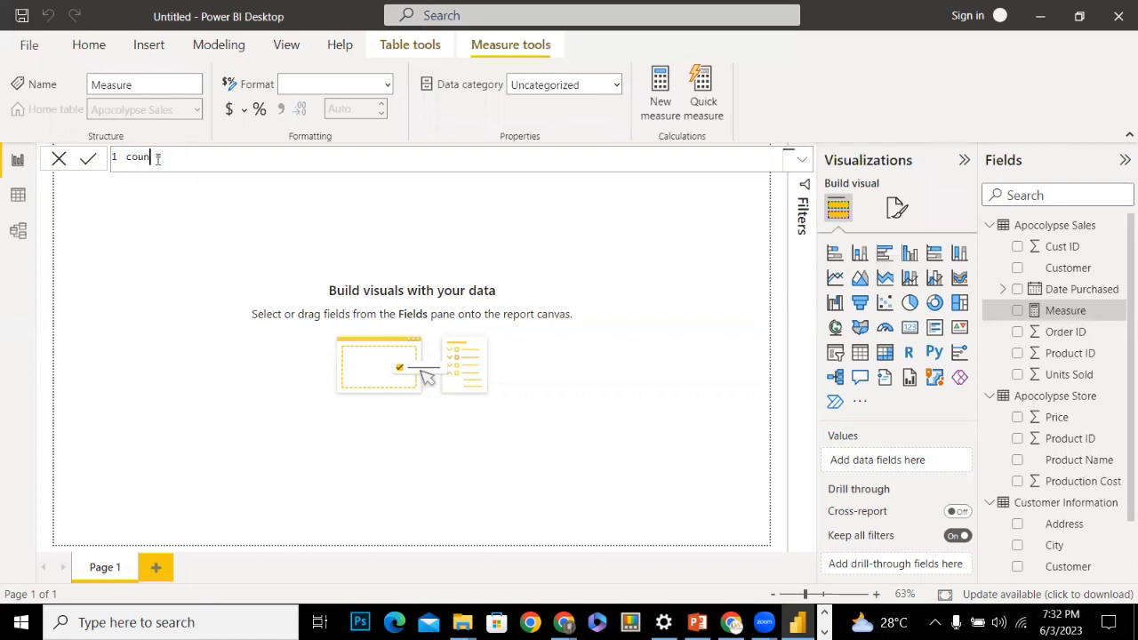
text(tOf)
text(count of order = co)
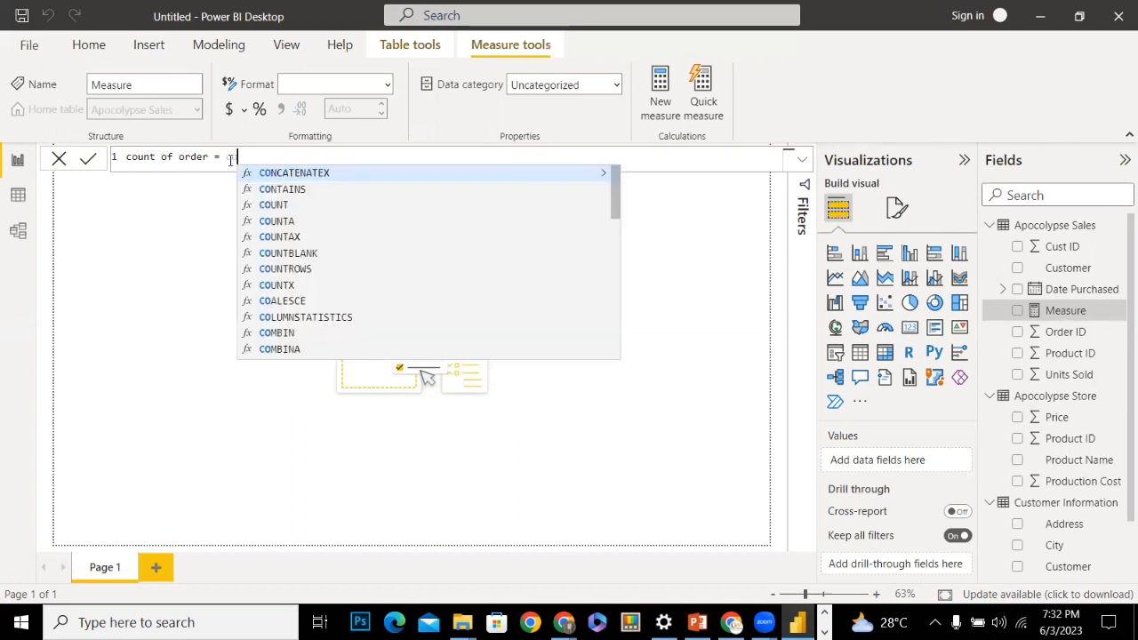
Use the COUNTROWS function in the count of order formula
key(Down)
key(Down)
key(Down)
key(Down)
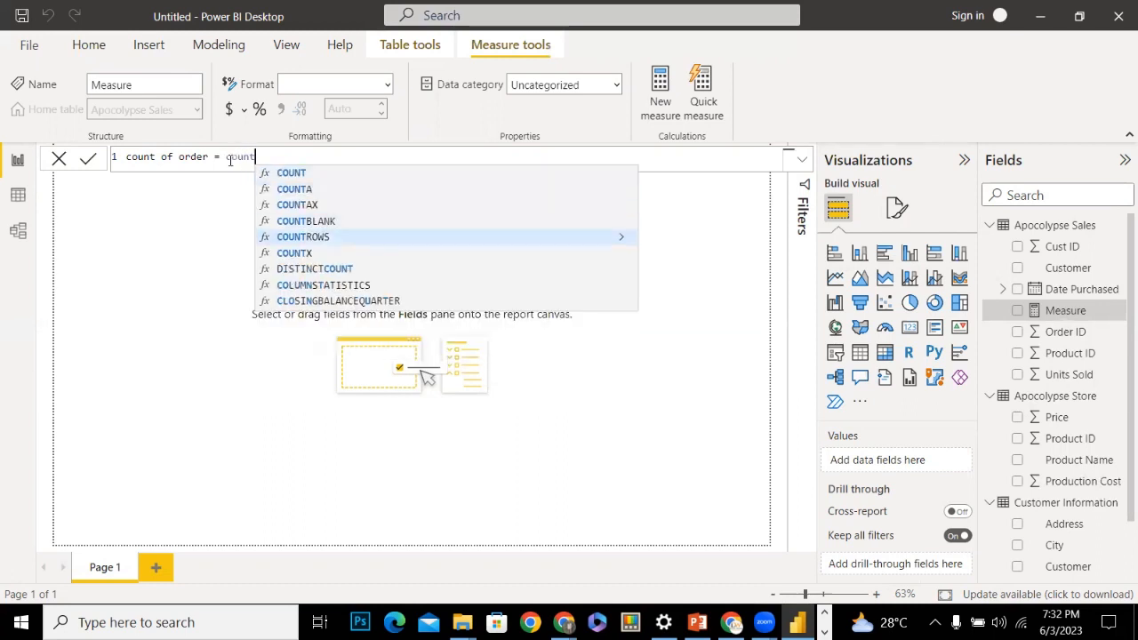
key(Tab)
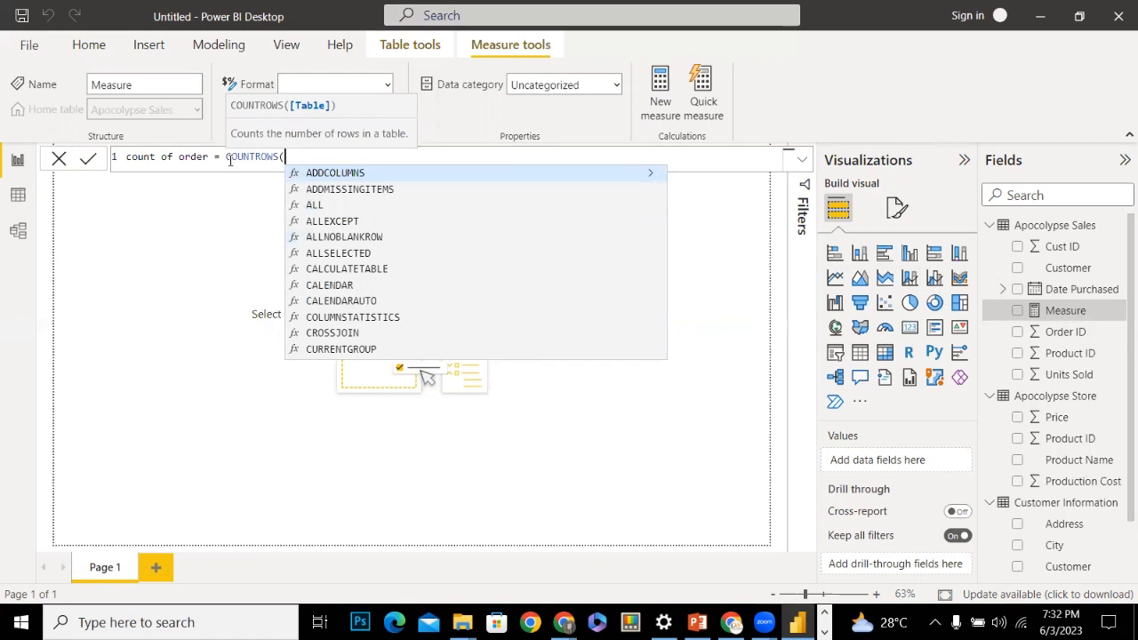
Complete the COUNTROWS formula with 'Apocolypse Sales' as its table and commit the measure
text(ap)
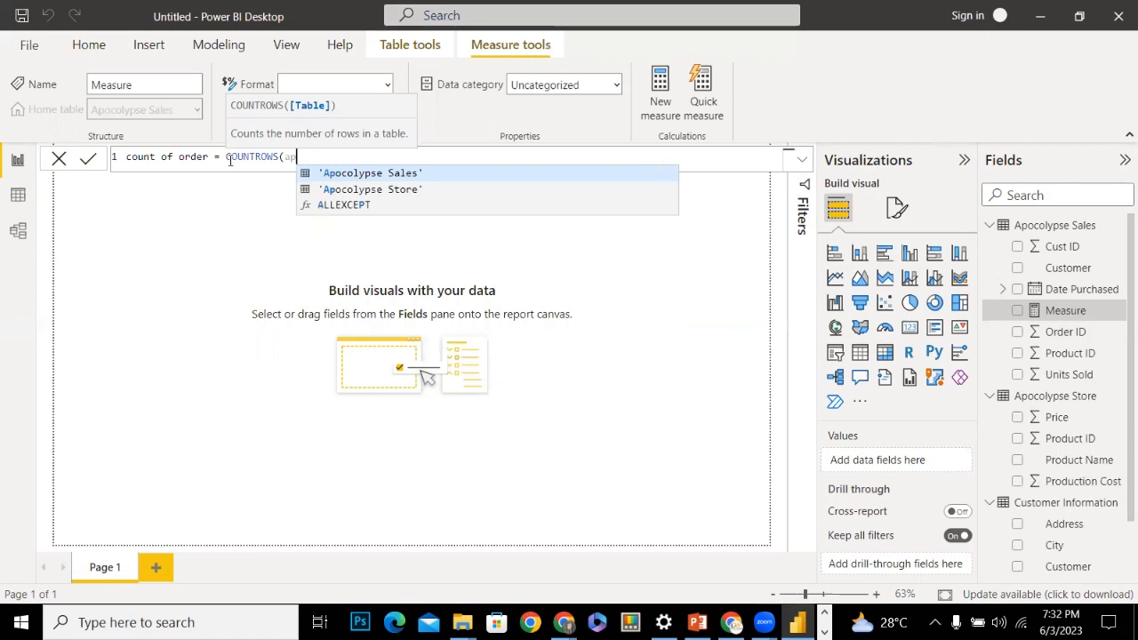
key(BackSpace)
key(BackSpace)
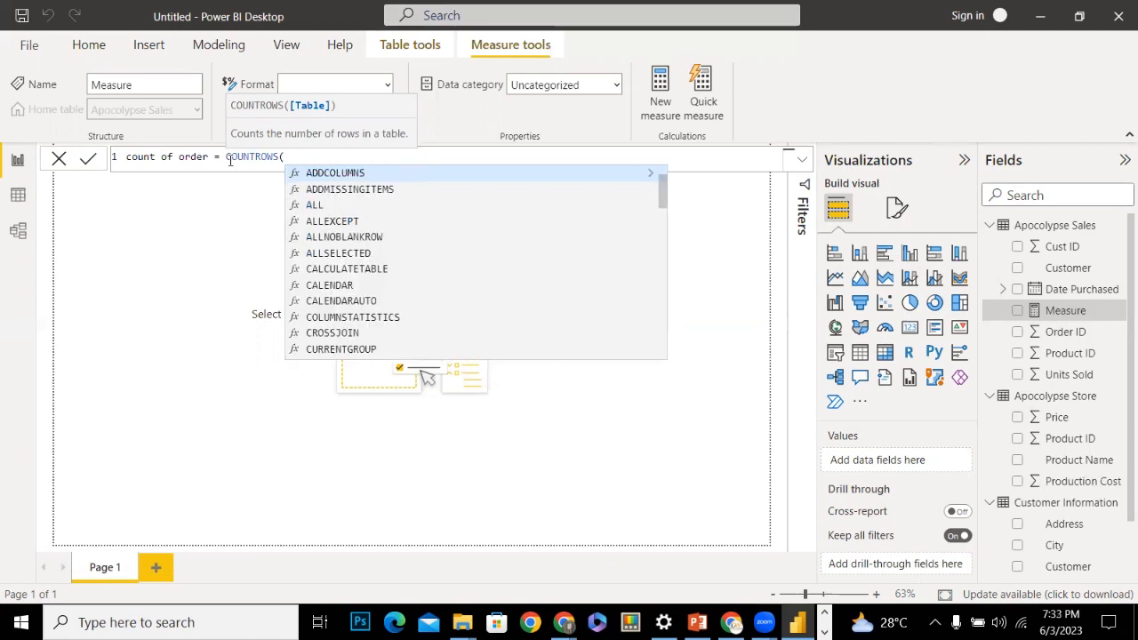
text(a)
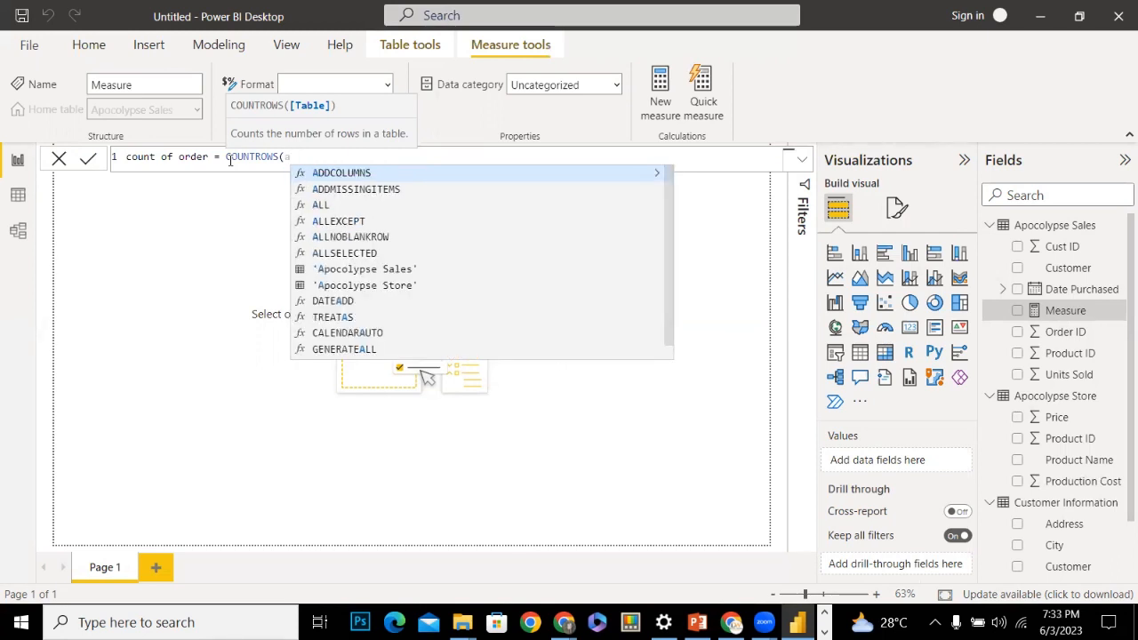
key(Down)
key(Down)
key(Down)
key(Down)
key(Down)
key(Down)
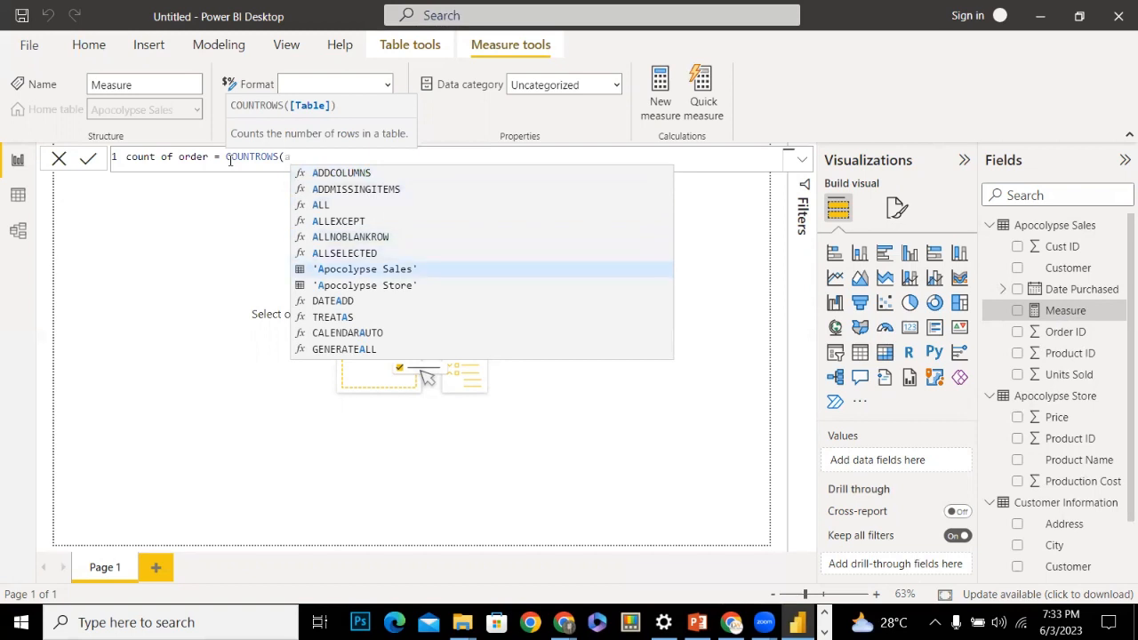
key(Tab)
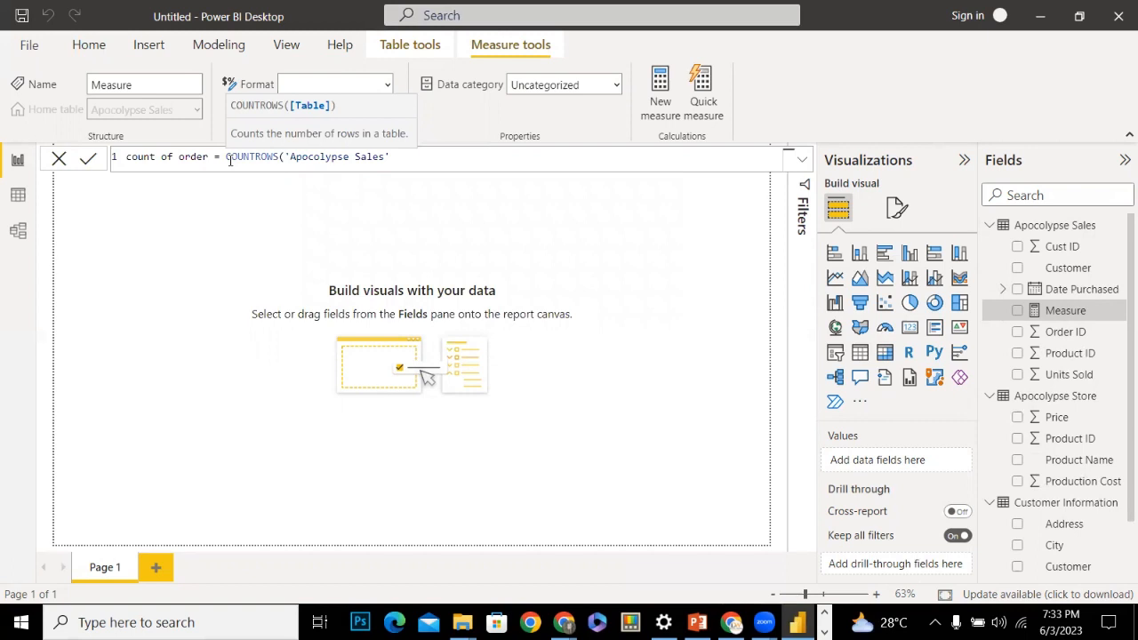
text())
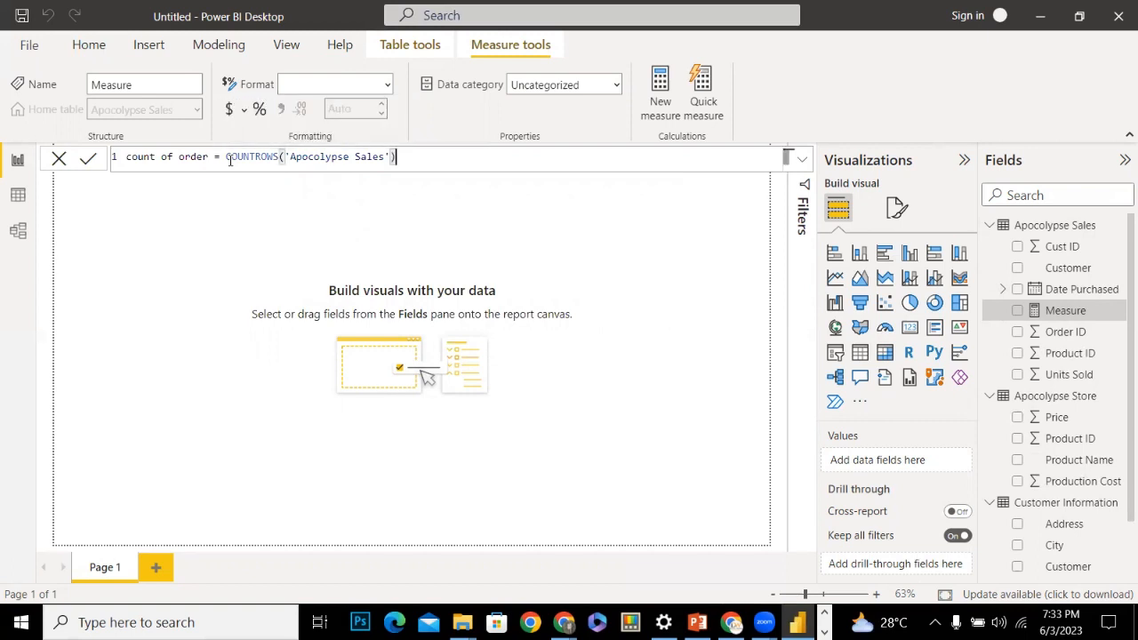
key(Return)
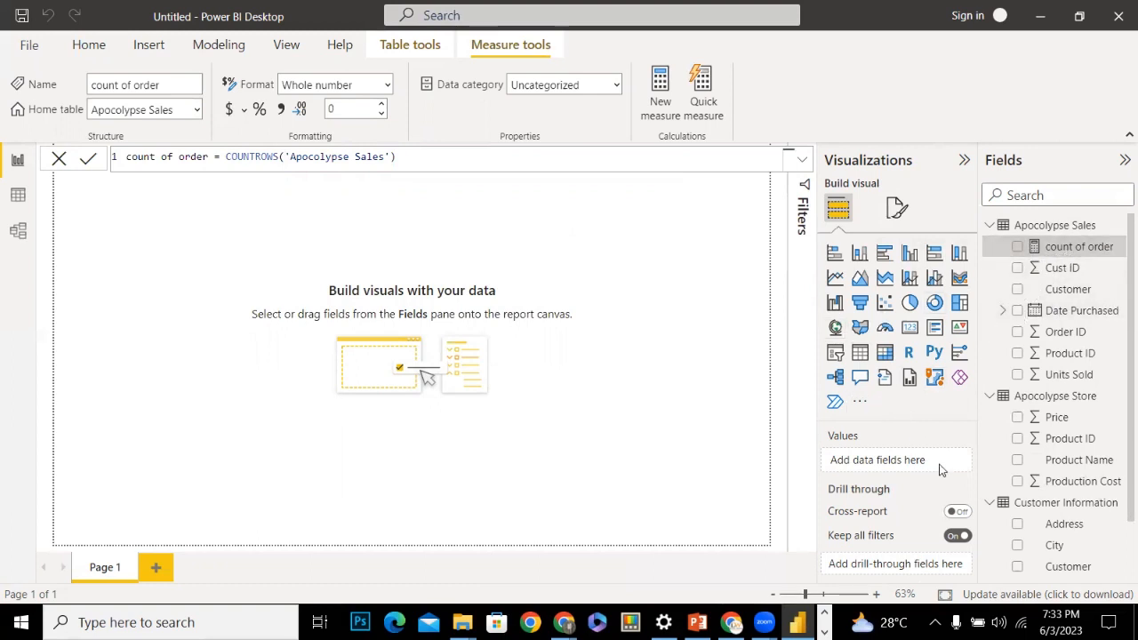
Add a table visual showing Product Name from Apocolypse Store and the count of order measure
click(859, 354)
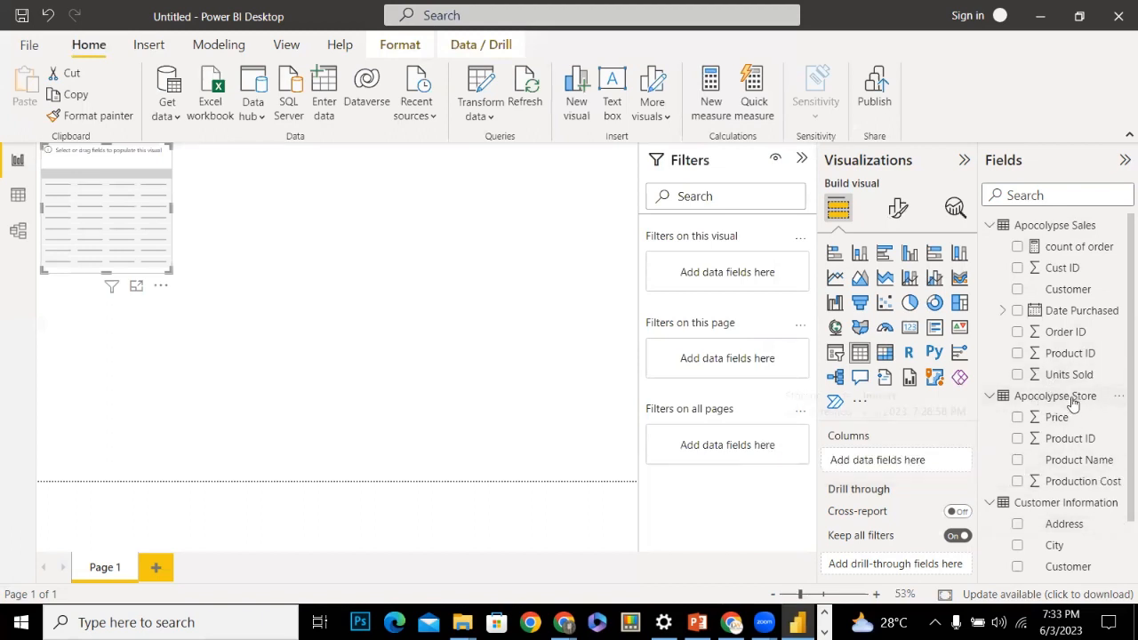
click(987, 226)
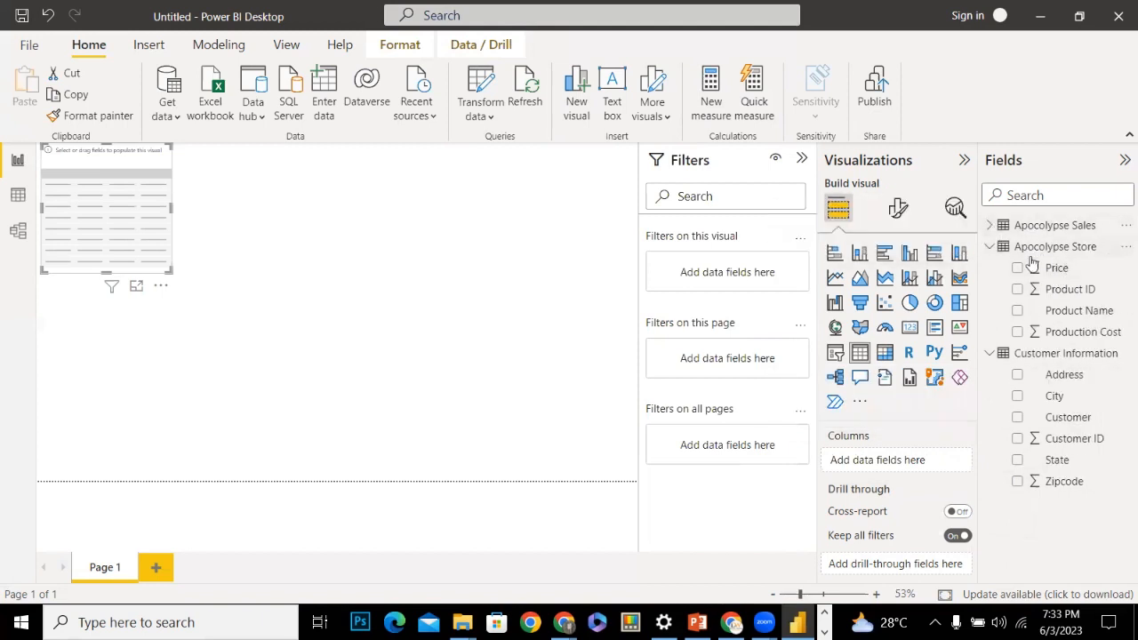
drag(1016, 313, 863, 462)
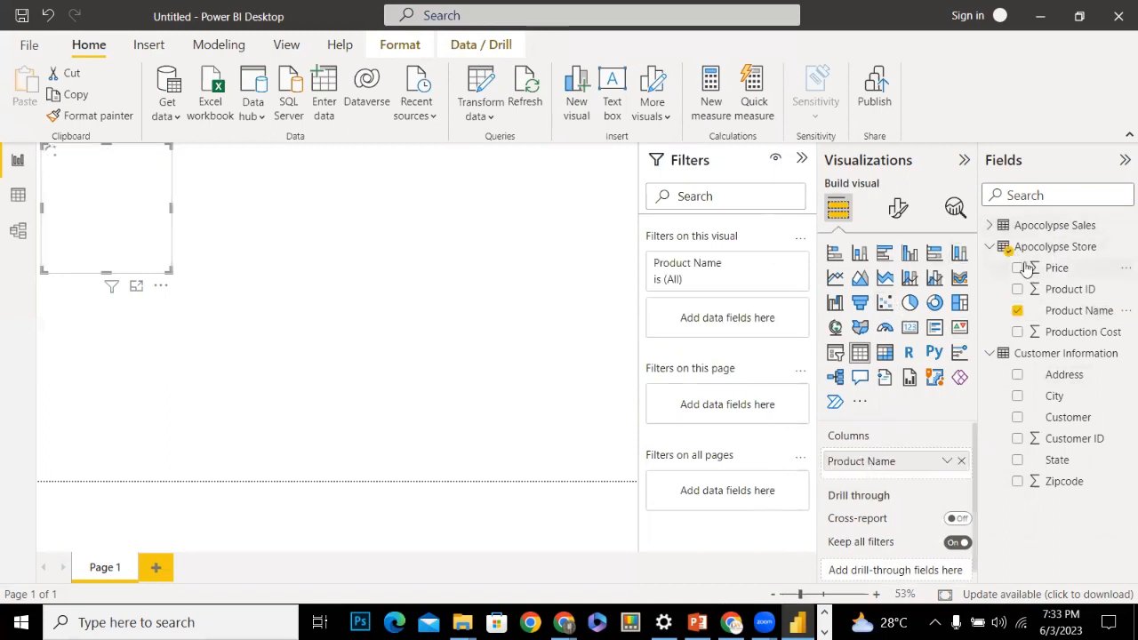
click(990, 248)
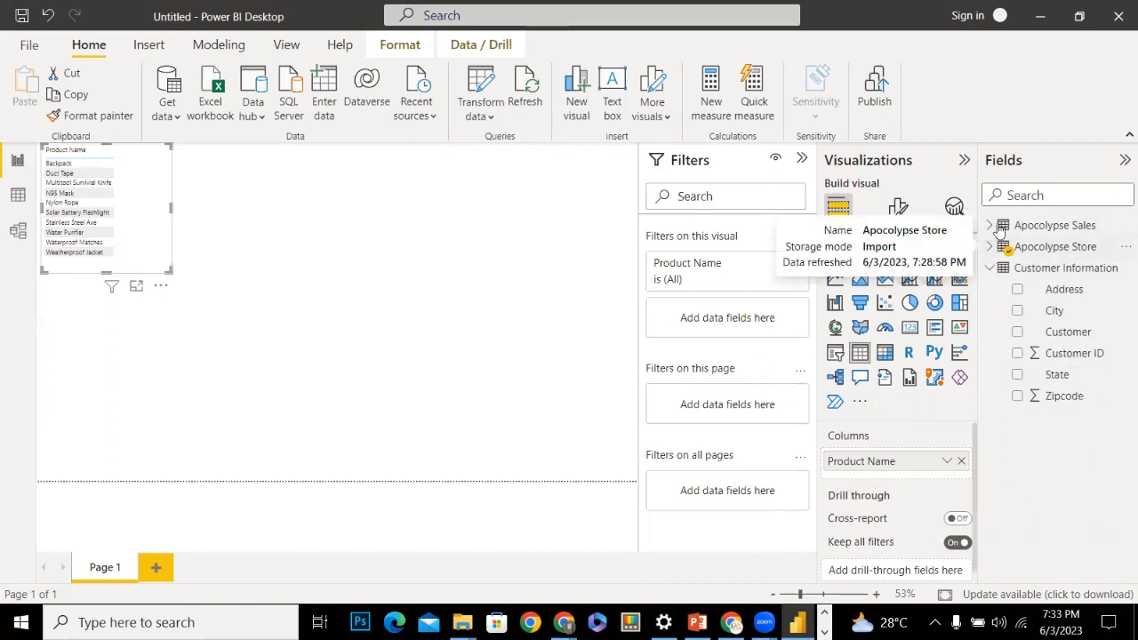
click(991, 226)
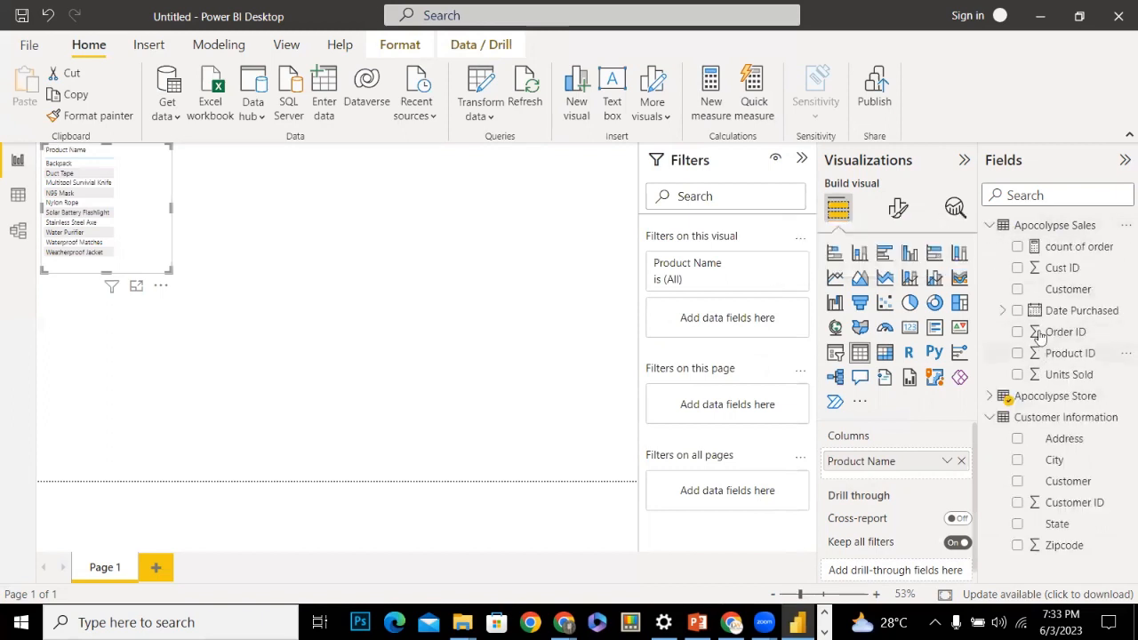
click(1018, 247)
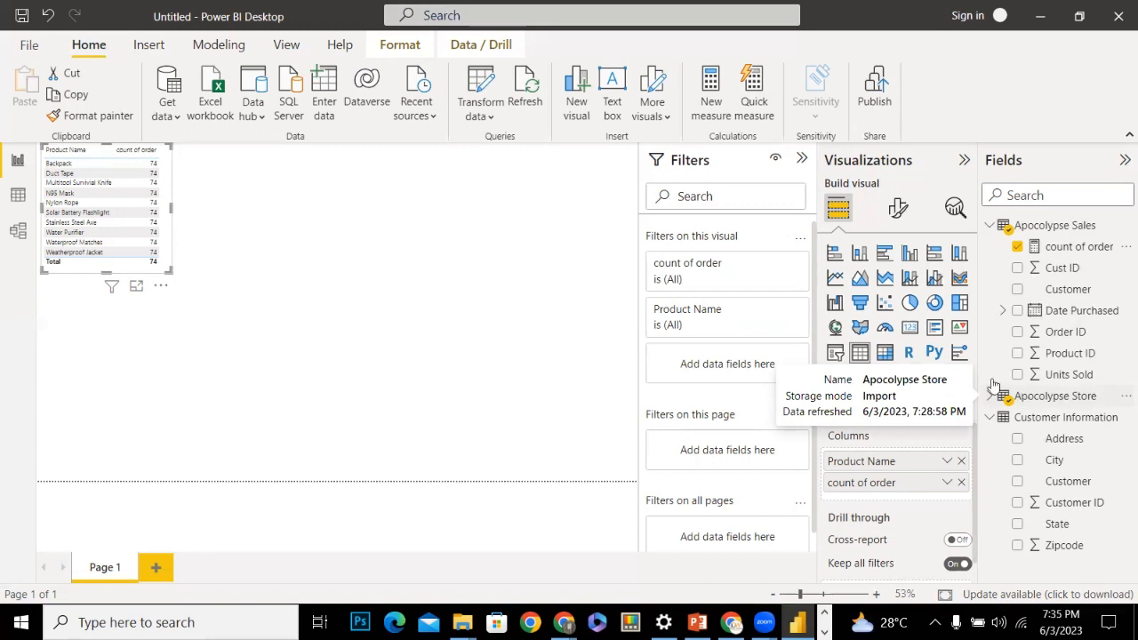
Switch to the model view and check the list of defined relationships in Manage relationships
click(18, 231)
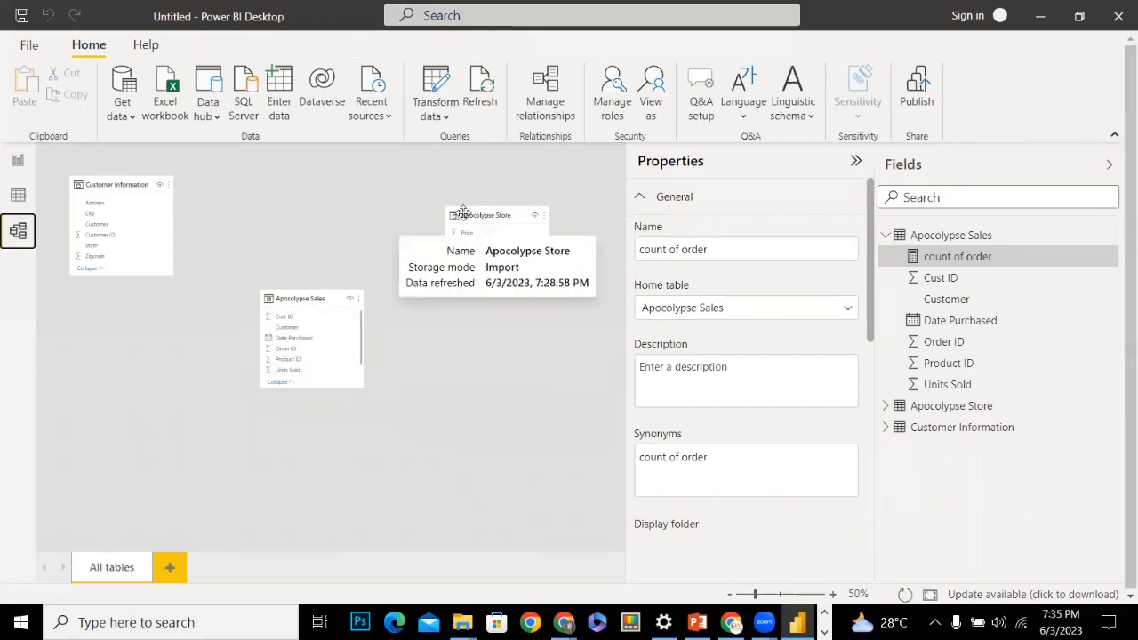
click(535, 121)
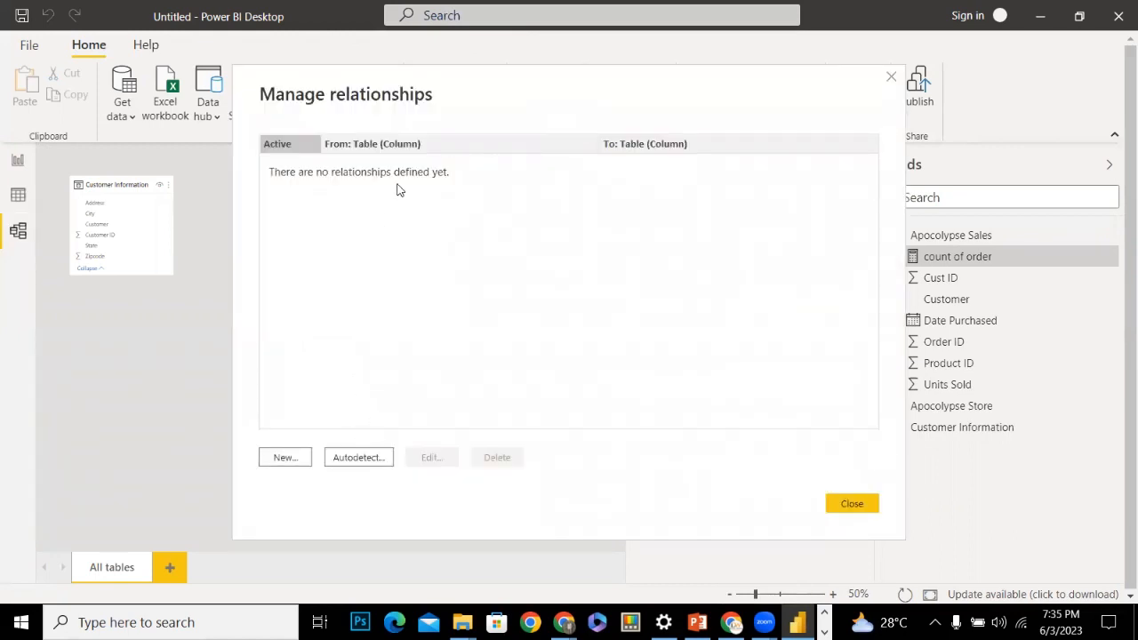
click(373, 146)
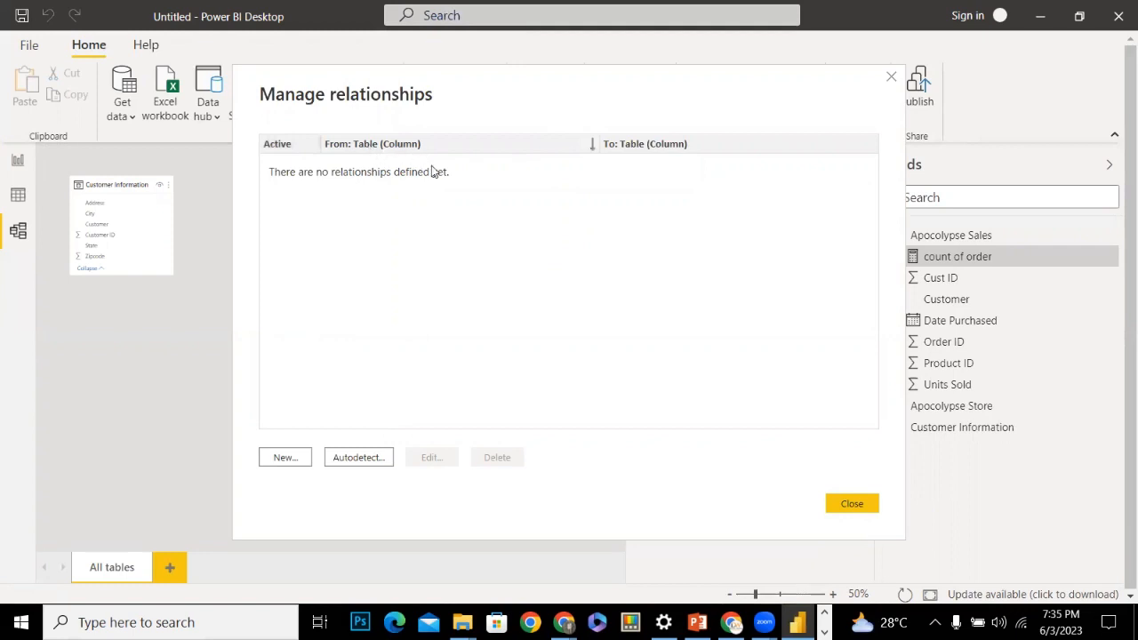
click(297, 148)
click(432, 147)
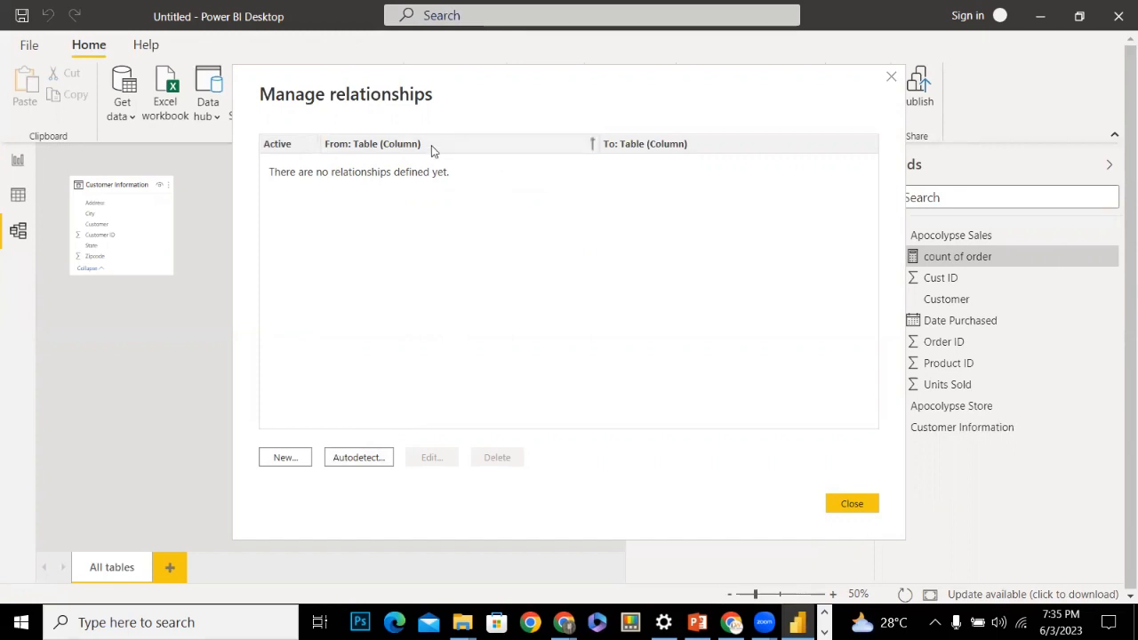
click(596, 148)
Create an active one-to-many relationship with single cross filter direction from Apocolypse Store to Apocolypse Sales on Product ID
click(284, 459)
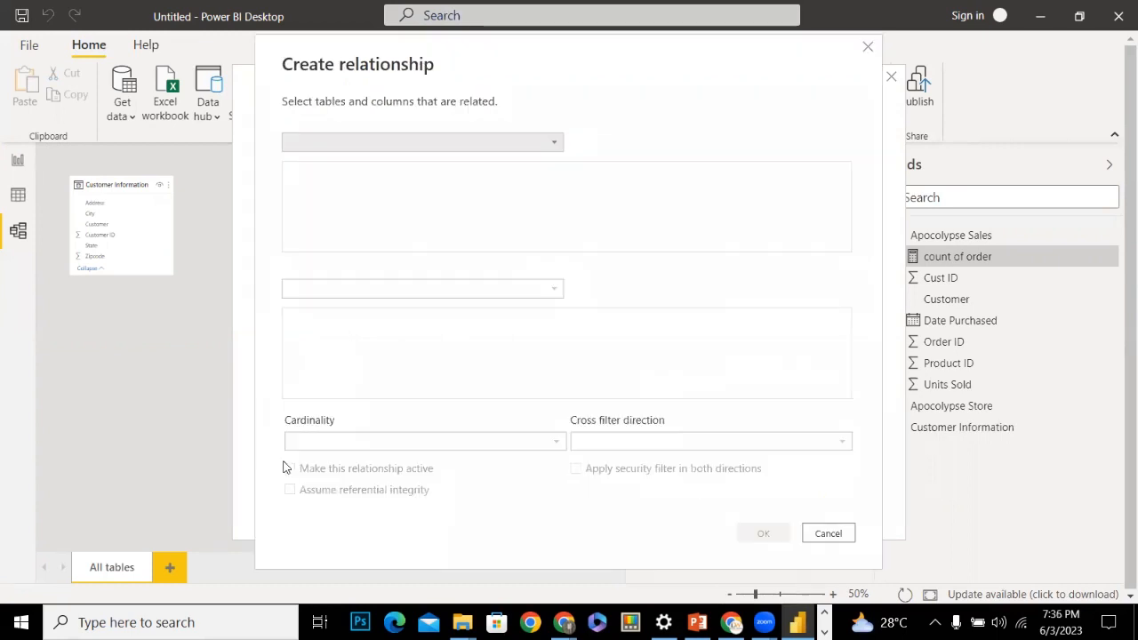
click(360, 143)
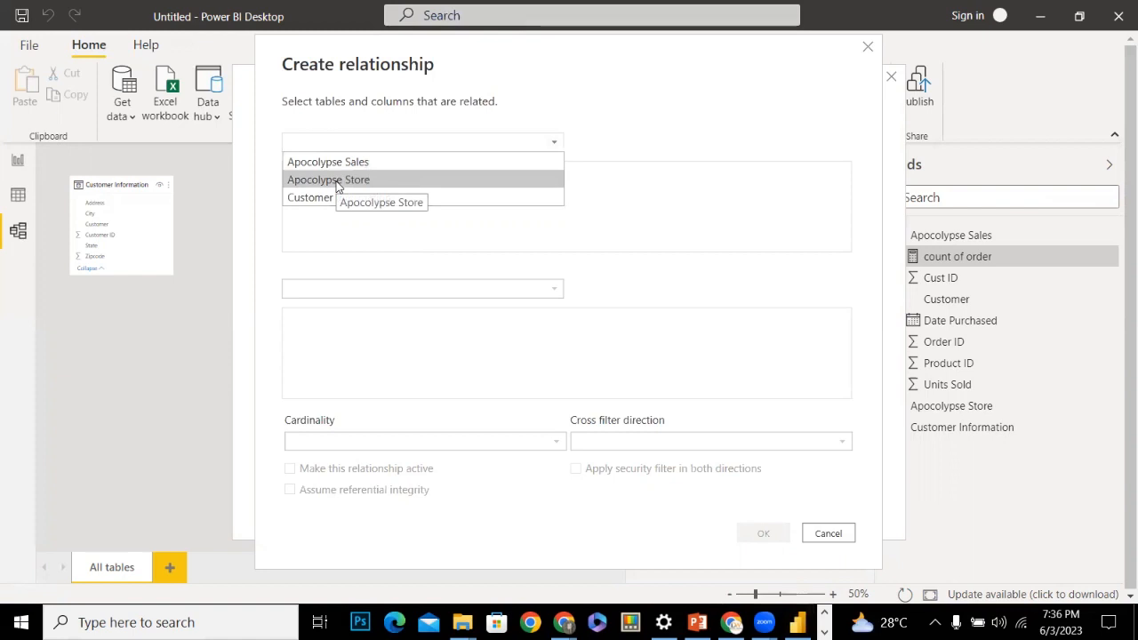
click(337, 182)
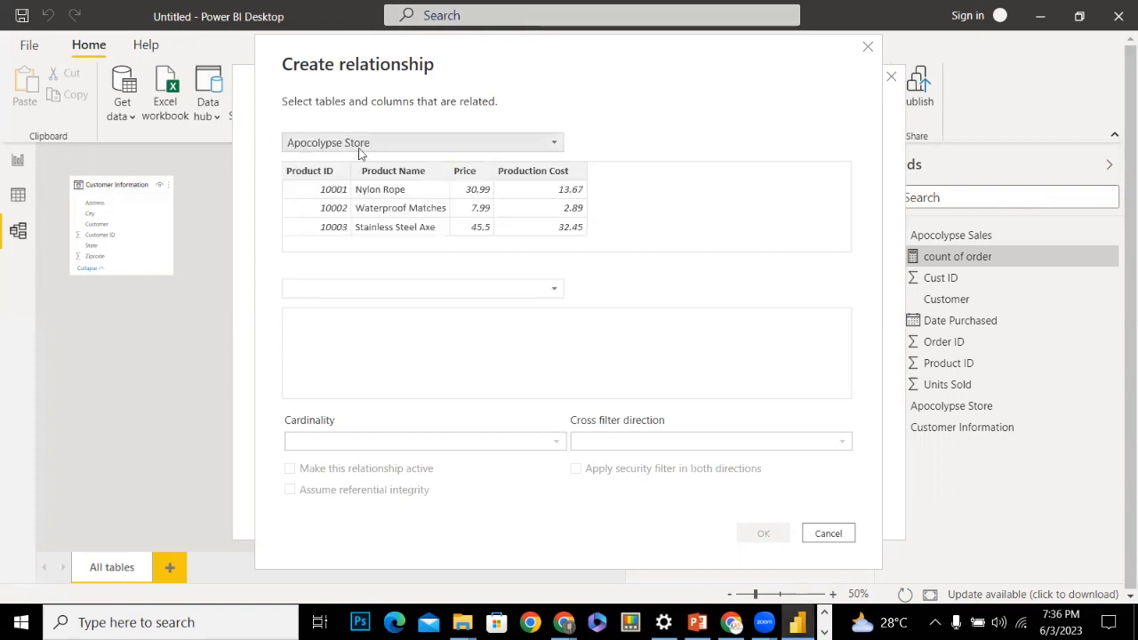
click(362, 294)
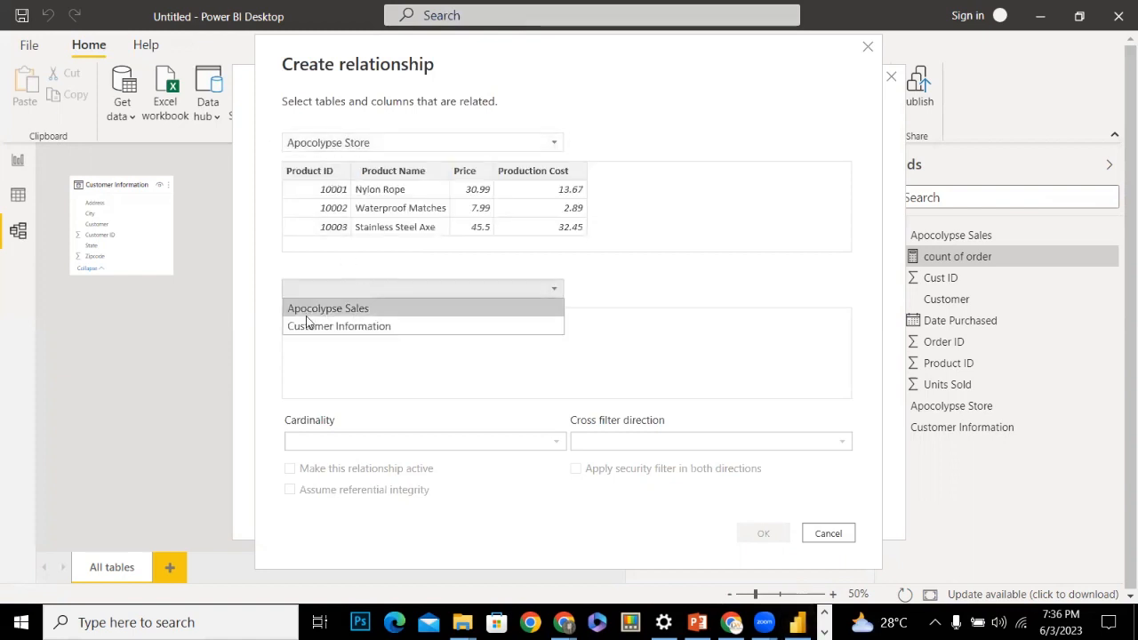
click(325, 311)
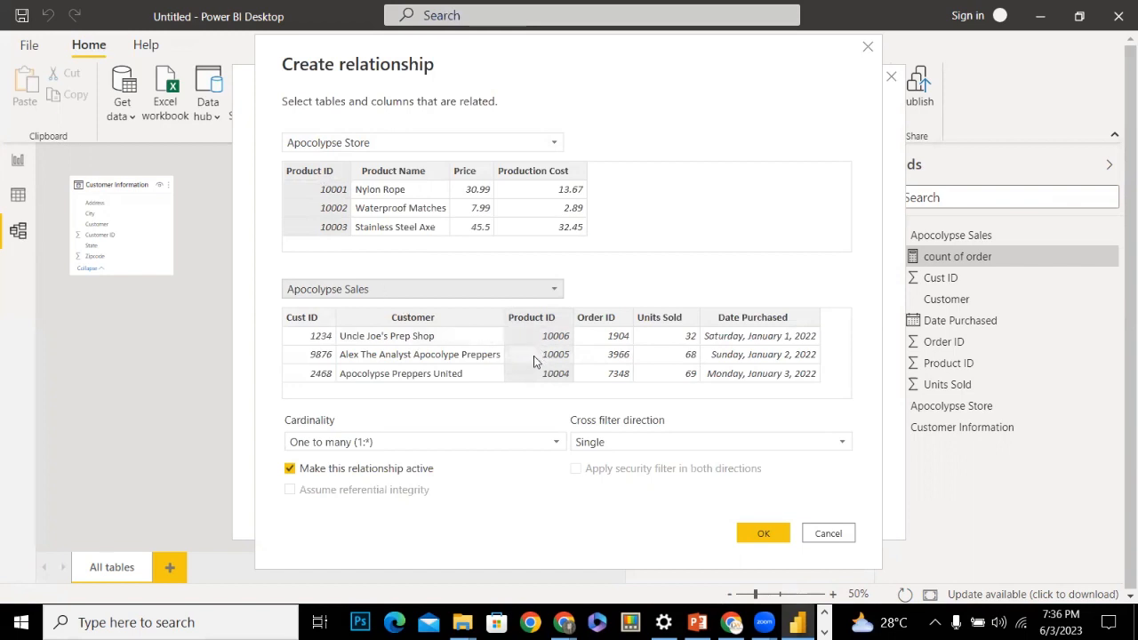
click(298, 207)
click(751, 535)
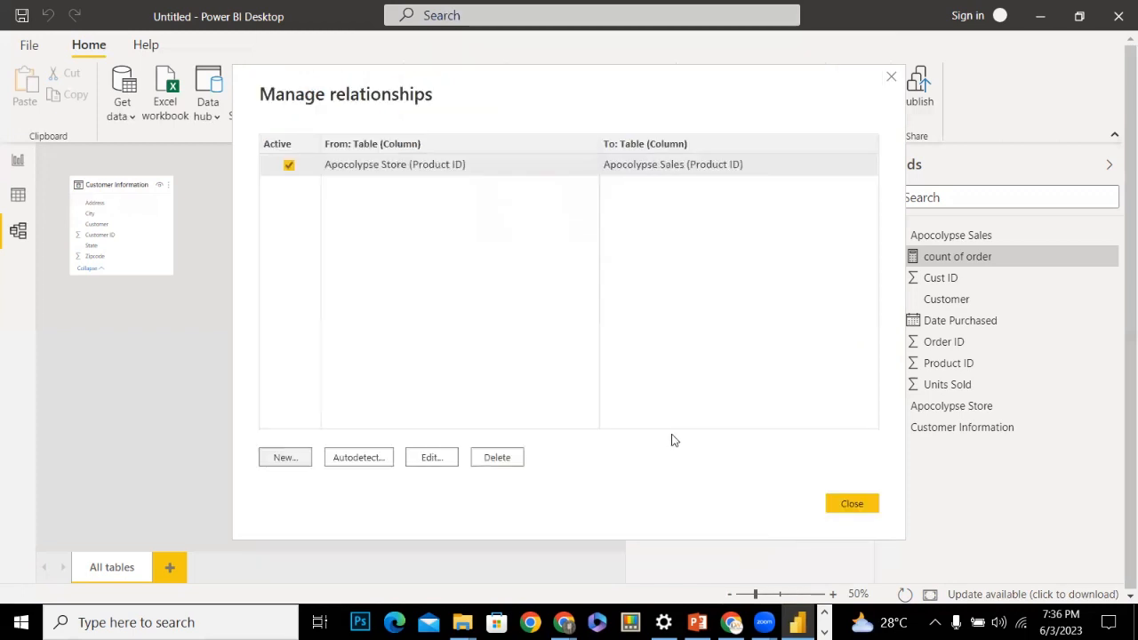
click(845, 505)
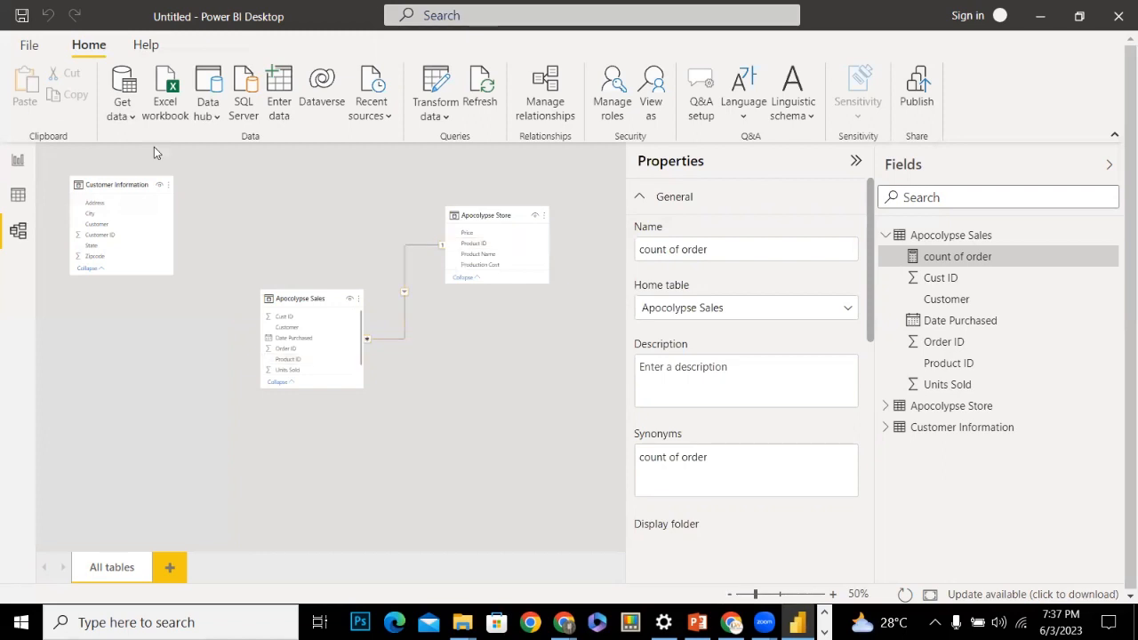
Return to the report view and examine the count of order for individual products, including N95 Mask, Multitool Survival Knife, Duct Tape and Backpack
click(17, 162)
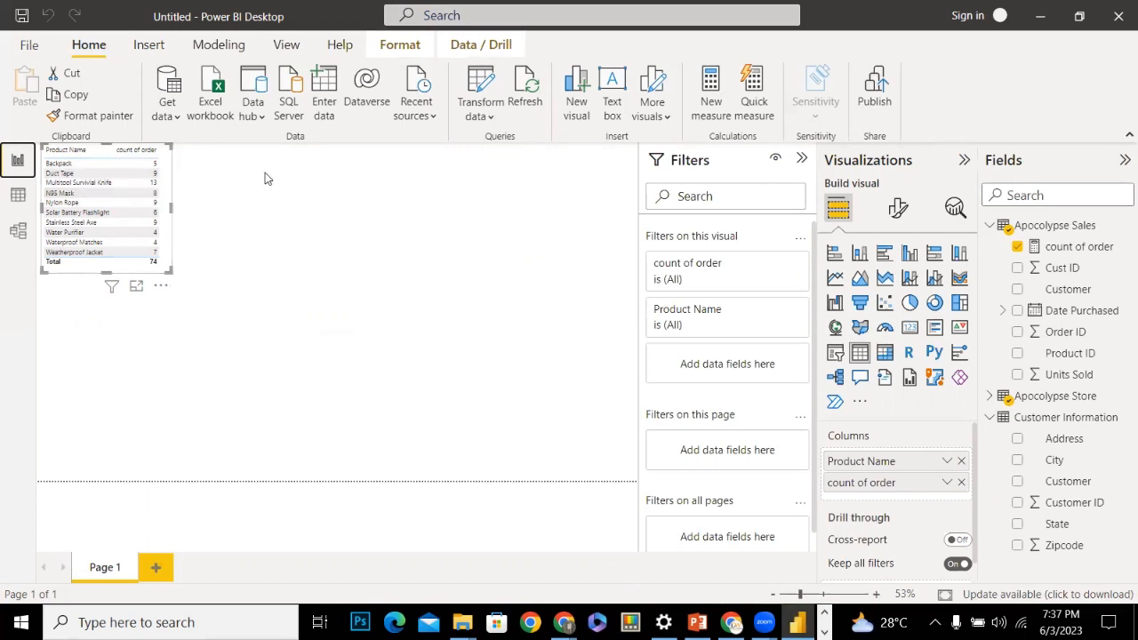
click(154, 194)
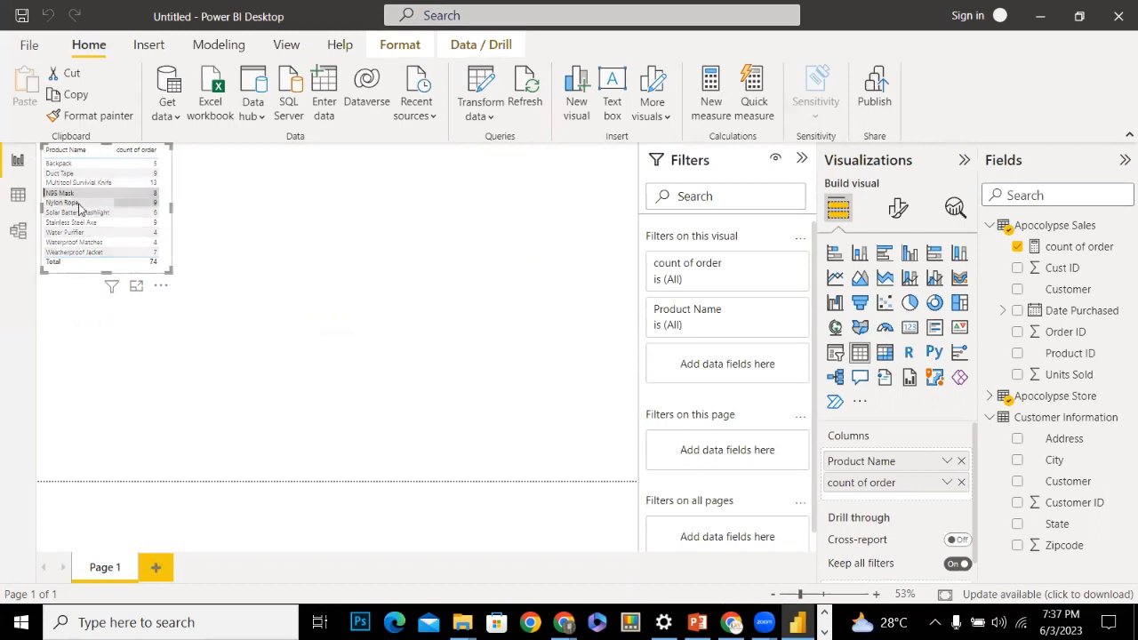
click(153, 193)
click(151, 185)
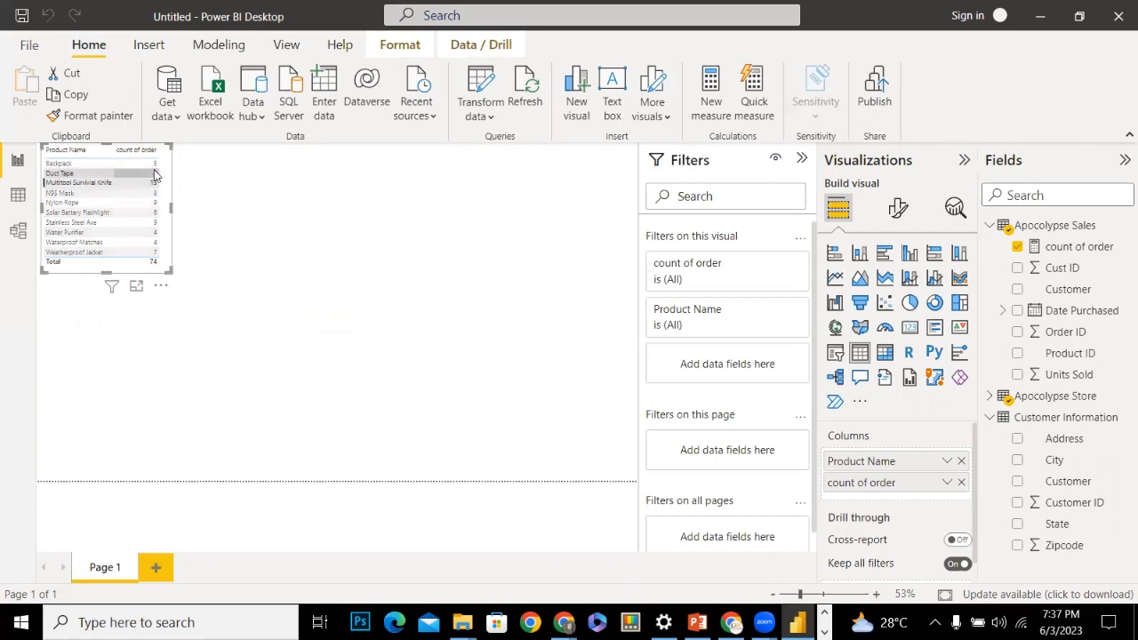
click(154, 173)
click(154, 164)
click(154, 184)
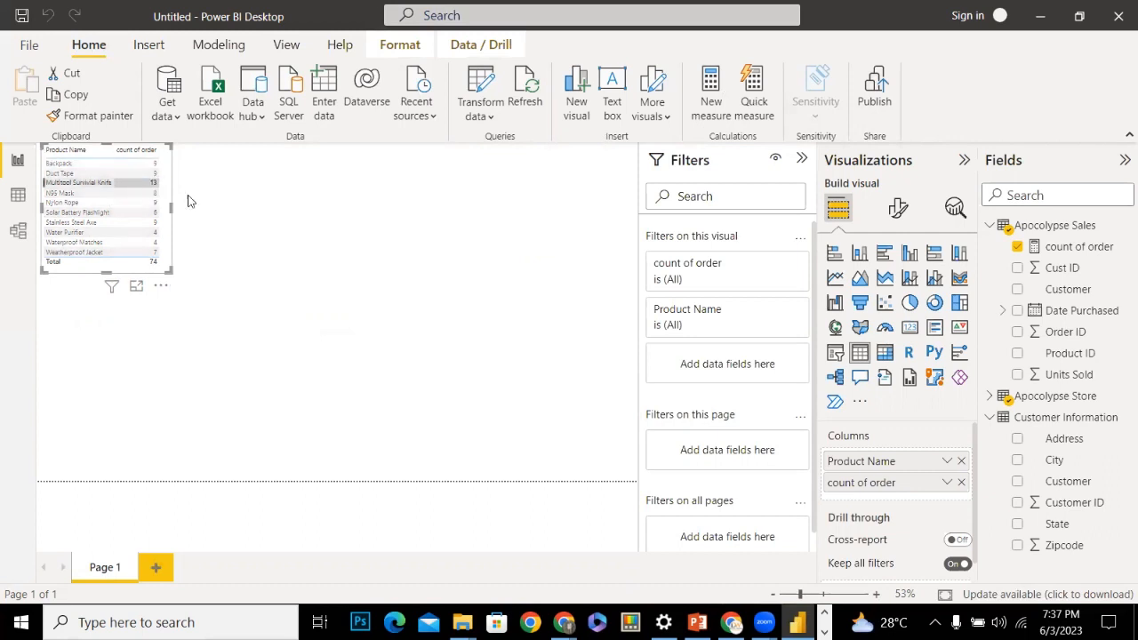
Clear the highlighted product row in the report table and inspect the relationship between Apocolypse Sales and Apocolypse Store in the model view
click(191, 202)
click(165, 248)
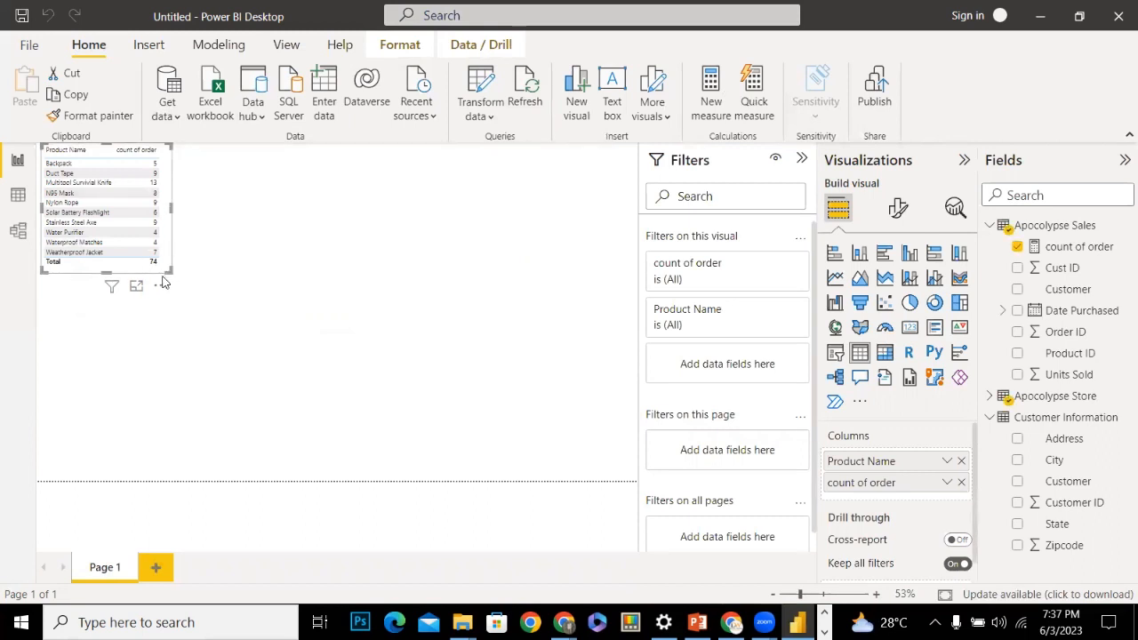
click(17, 230)
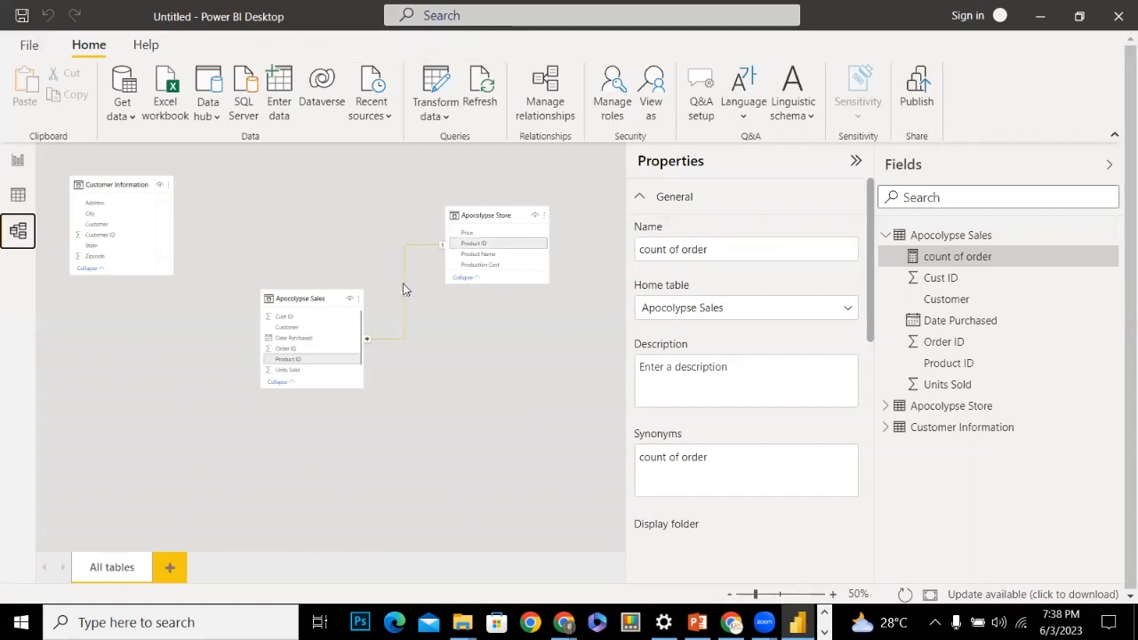
right_click(404, 288)
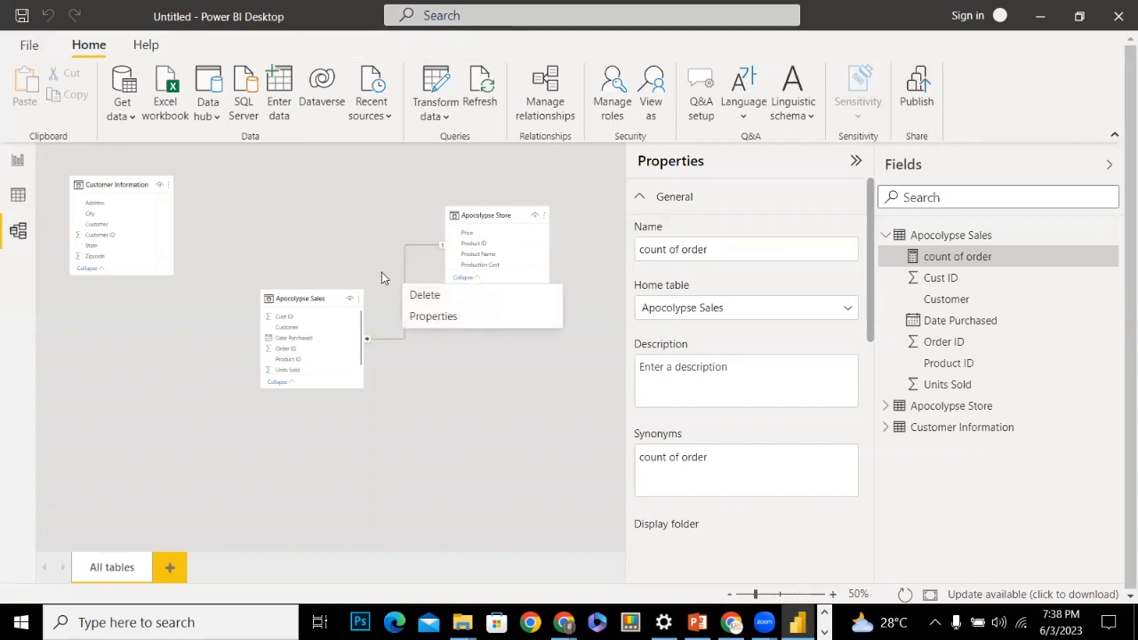
click(381, 272)
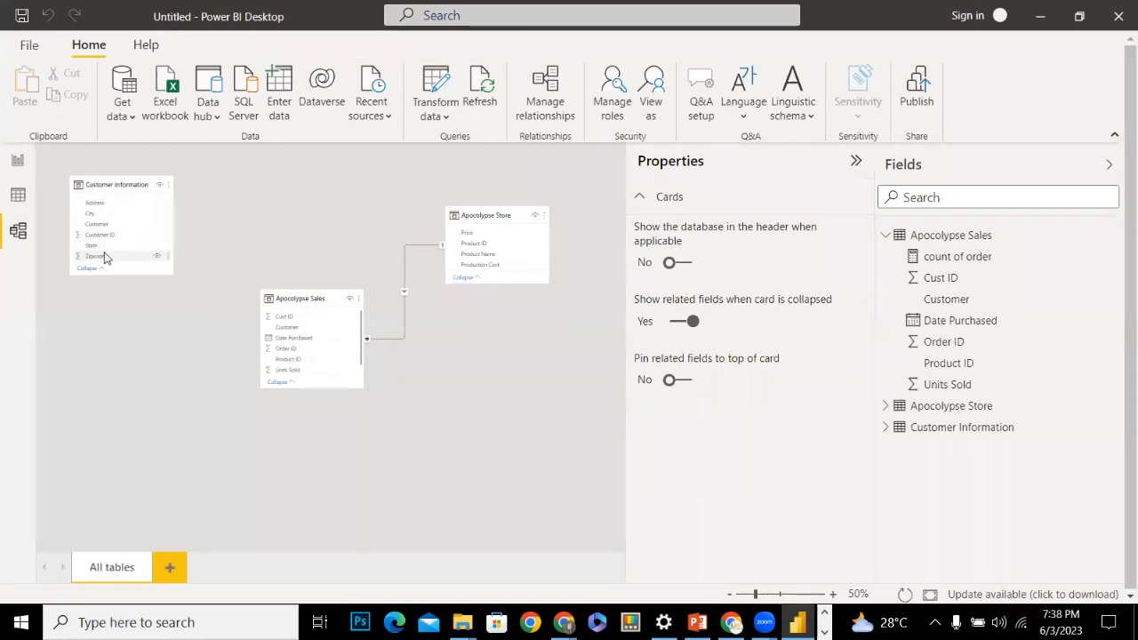
Add a matrix visual to the report with State from Customer Information as rows and the count of order measure as values
click(18, 160)
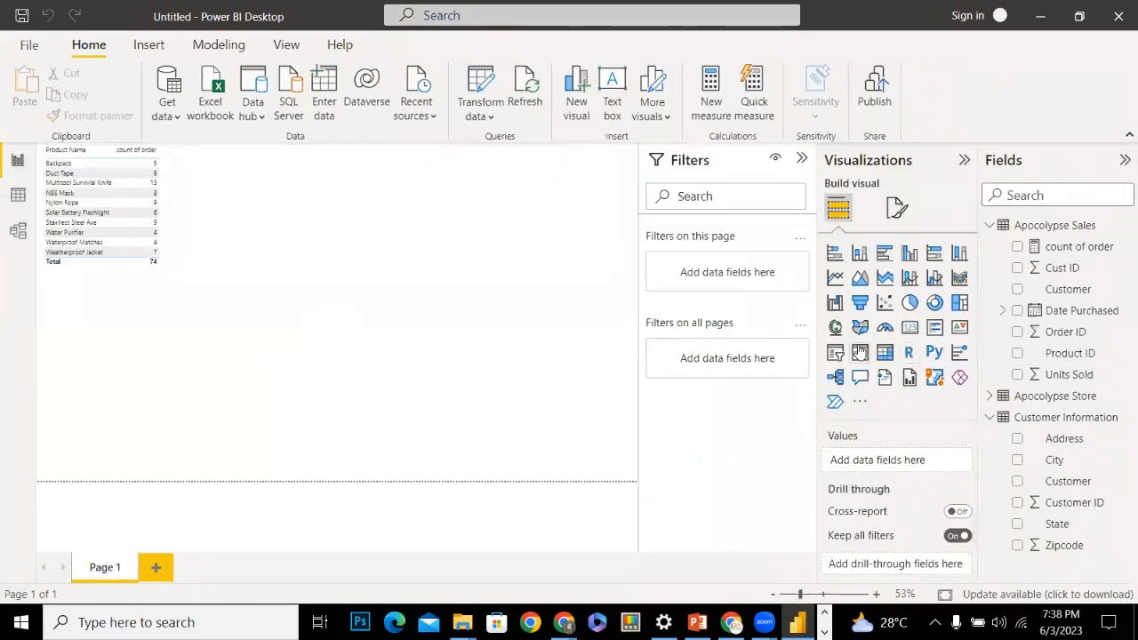
click(885, 352)
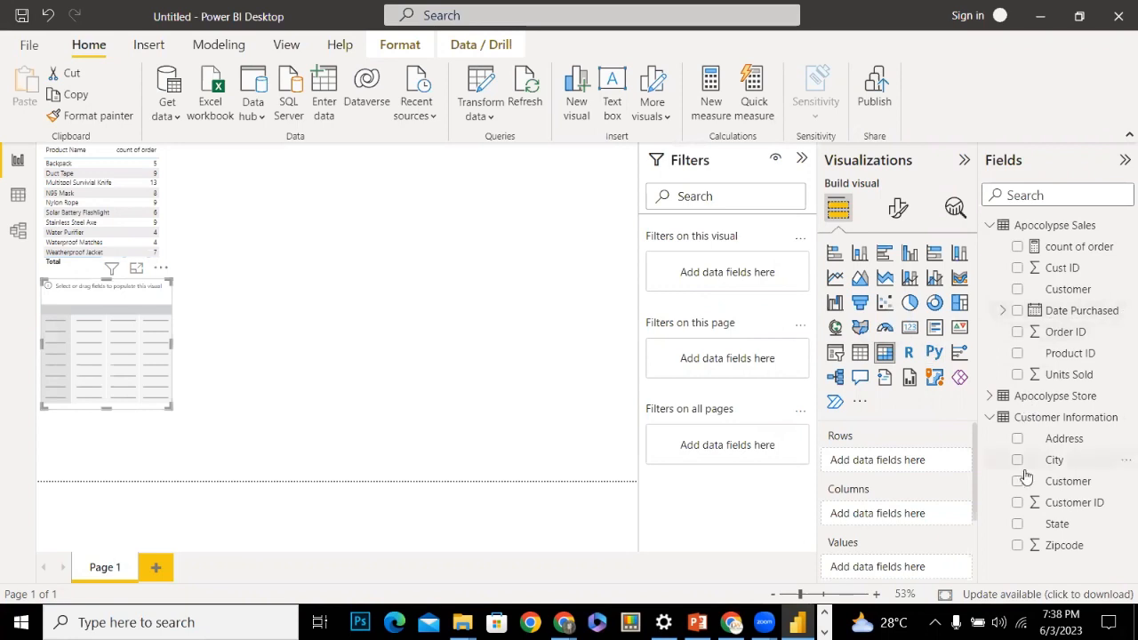
click(1018, 524)
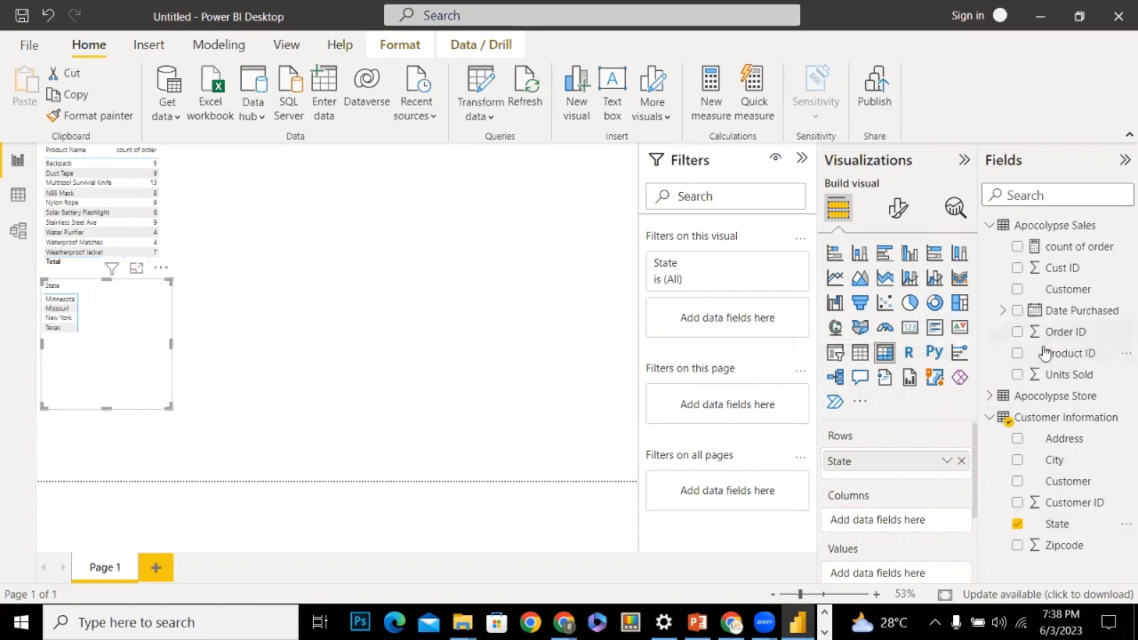
click(1019, 335)
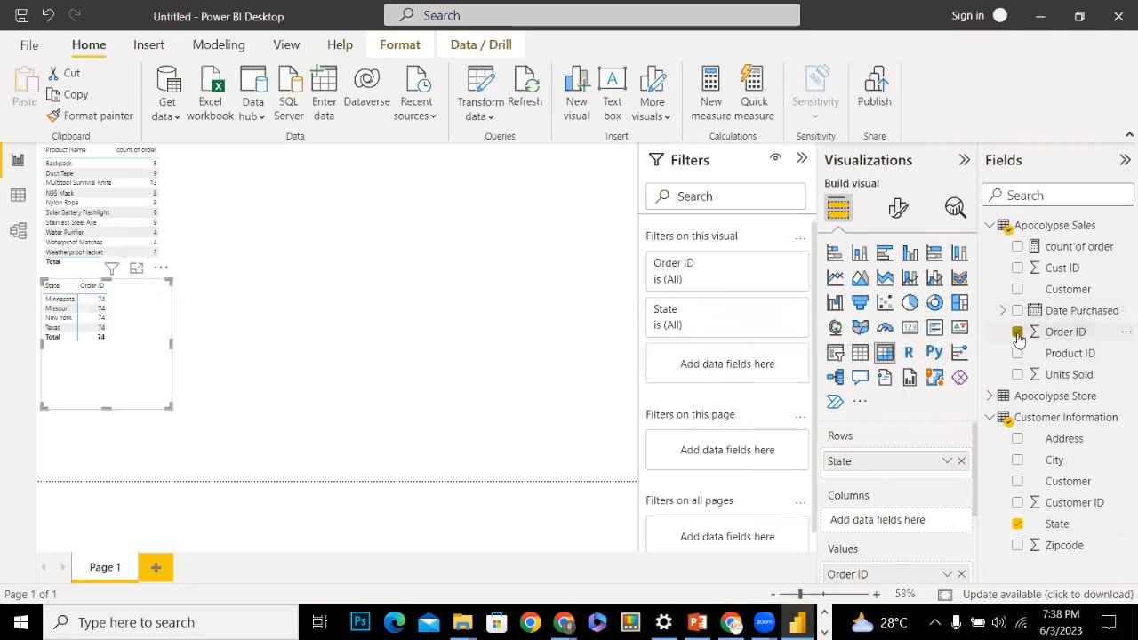
click(1017, 333)
click(1018, 249)
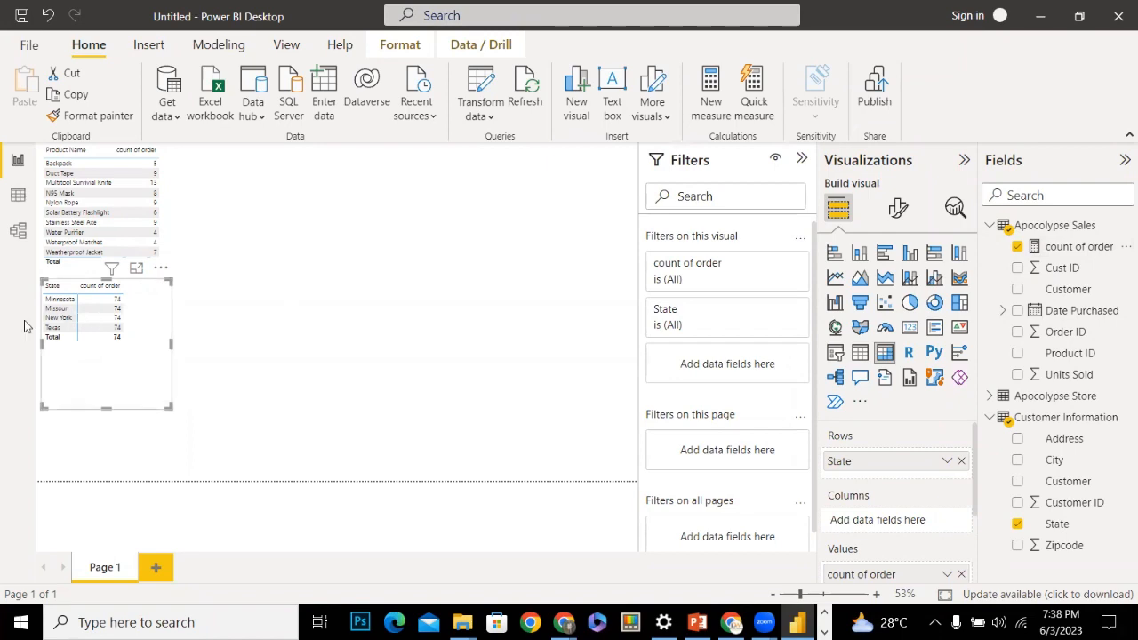
mouse_move(98, 332)
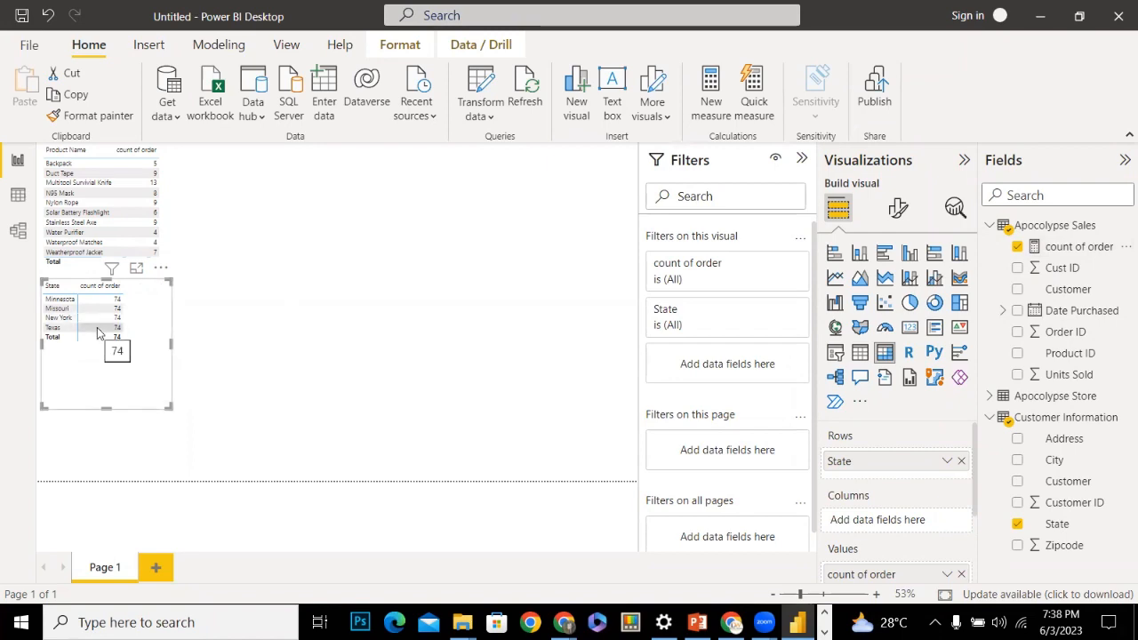
Move the Customer Information table beside Apocolypse Sales in the model view and relate the two tables on their Customer columns
click(18, 196)
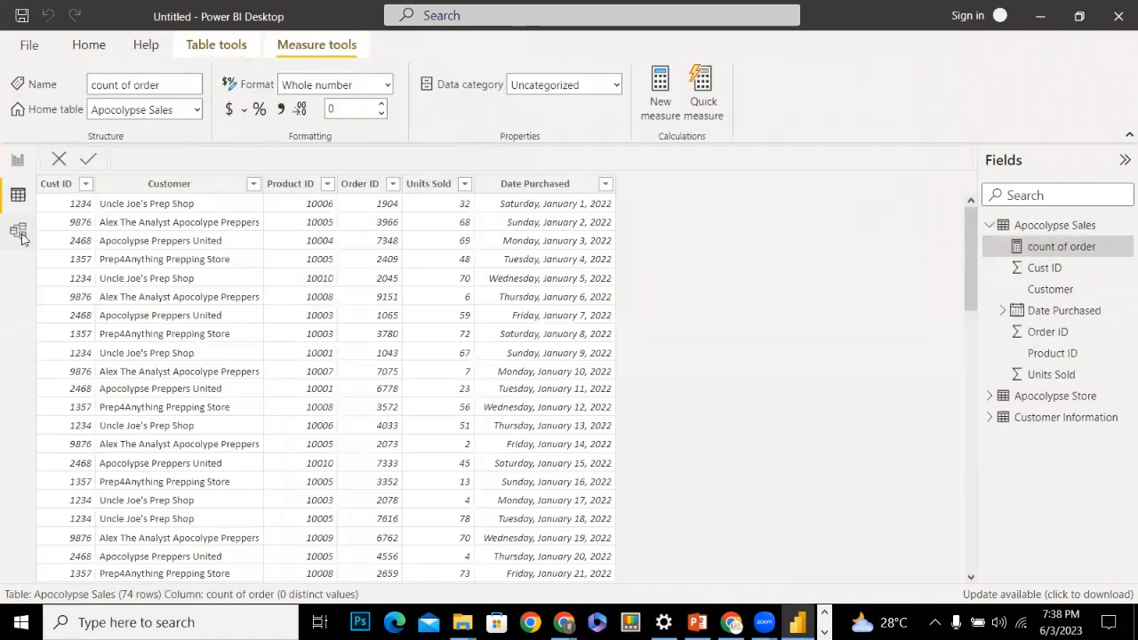
click(20, 235)
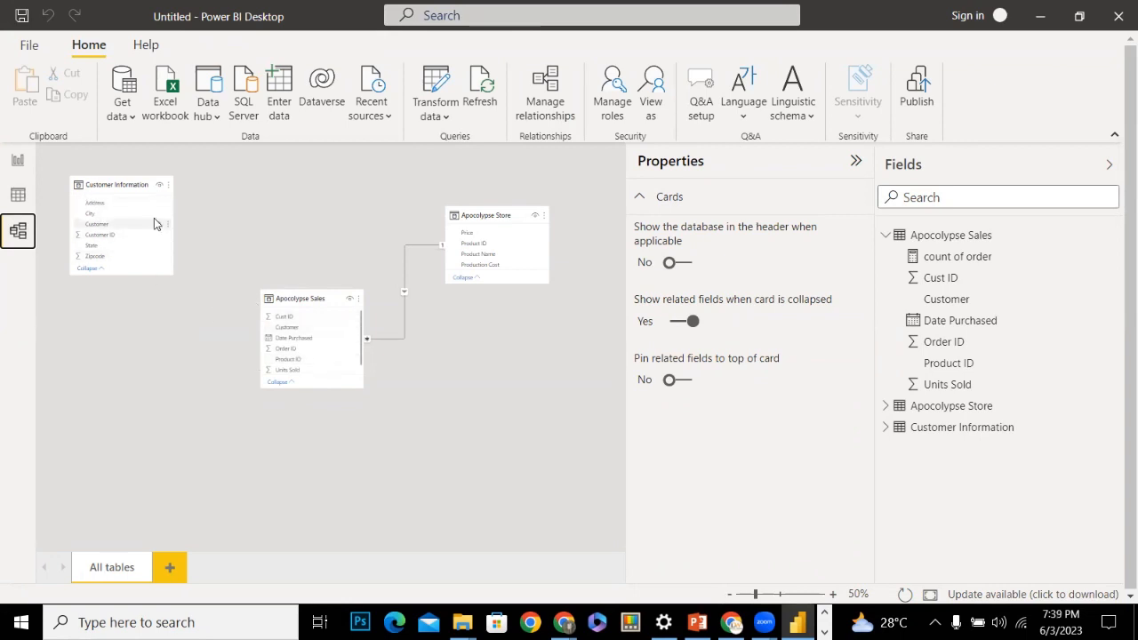
drag(122, 184, 155, 265)
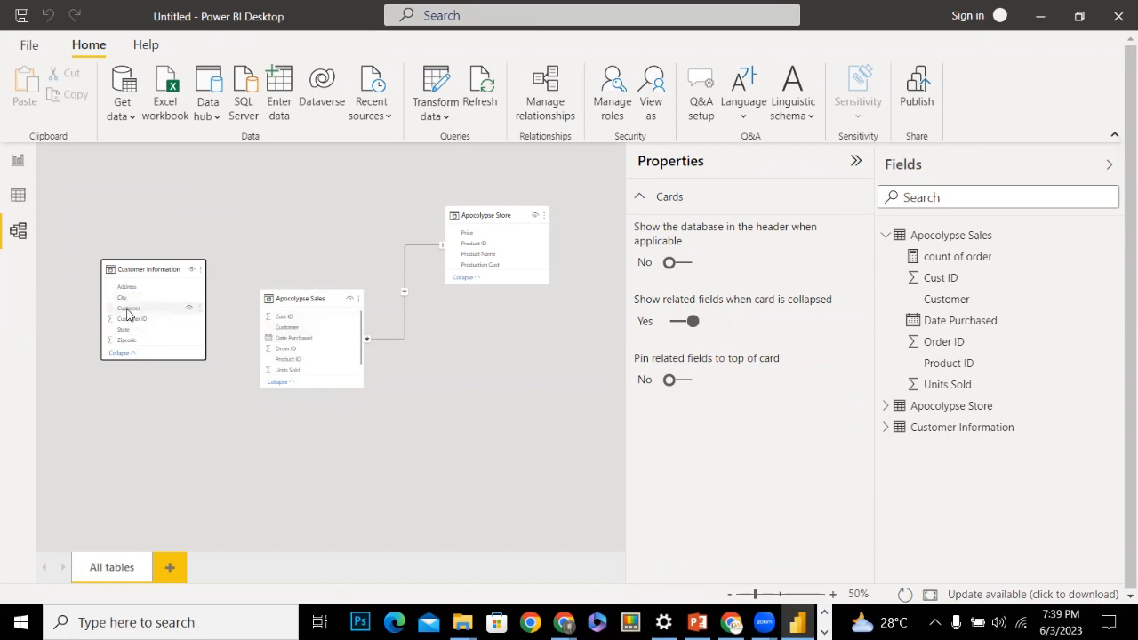
click(293, 328)
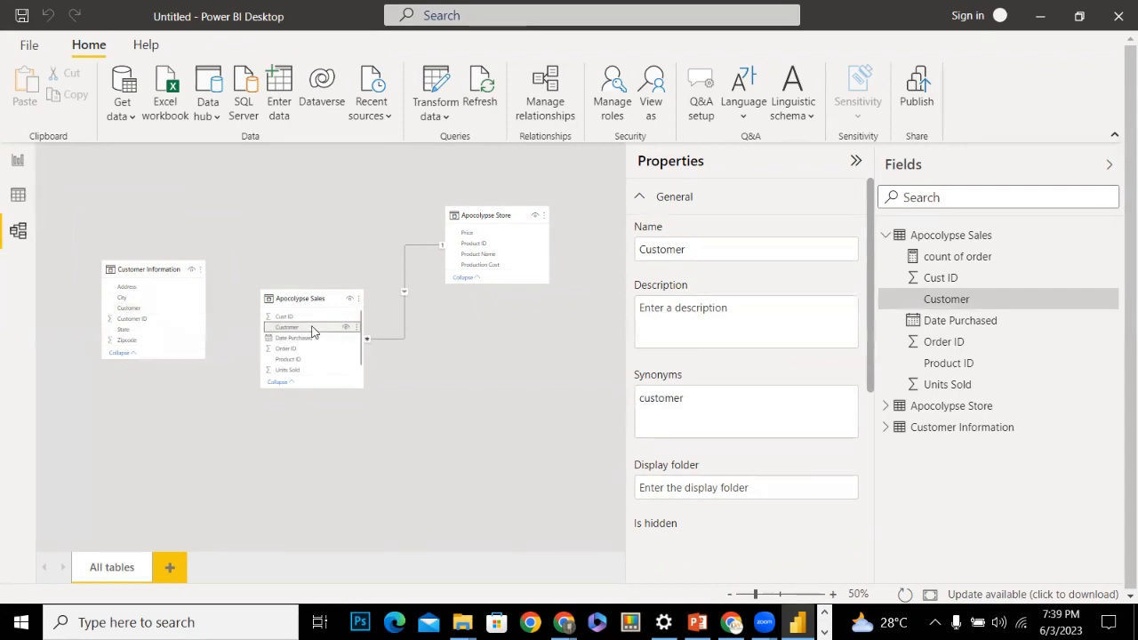
drag(311, 330, 156, 309)
Check the count of order per State in the report and review the settings of the Customer relationship between Apocolypse Sales and Customer Information
click(17, 160)
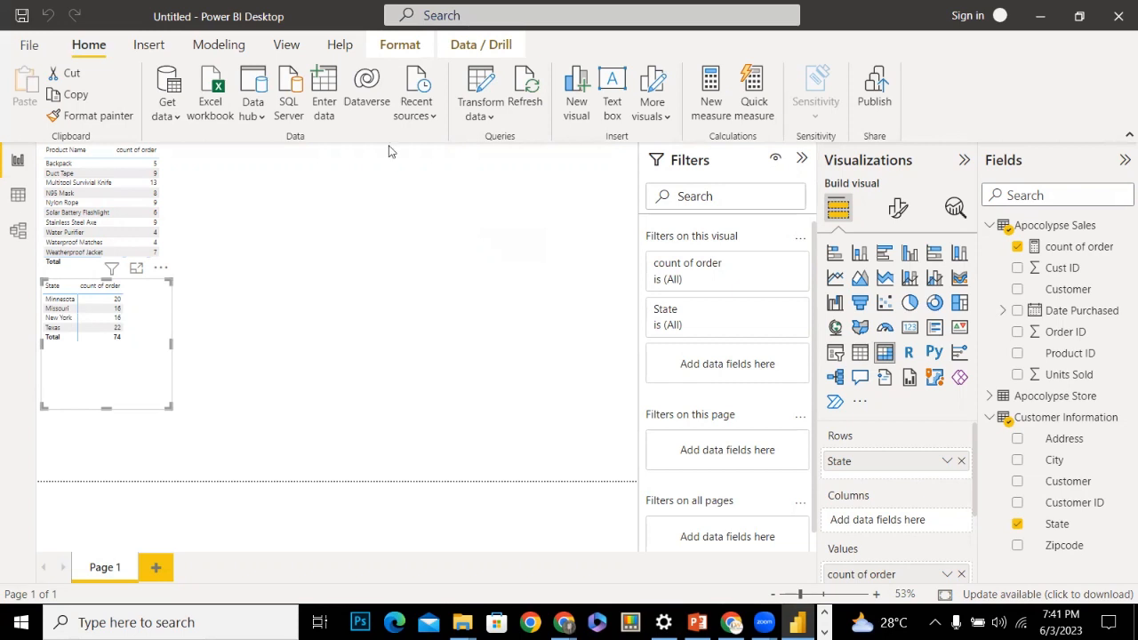
click(18, 230)
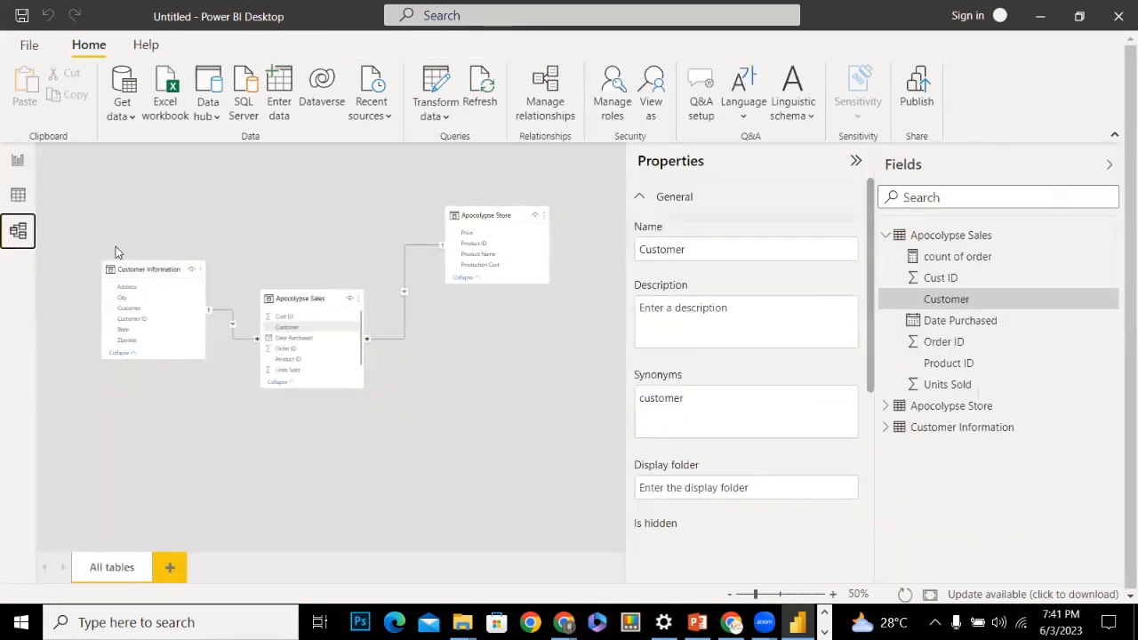
right_click(232, 317)
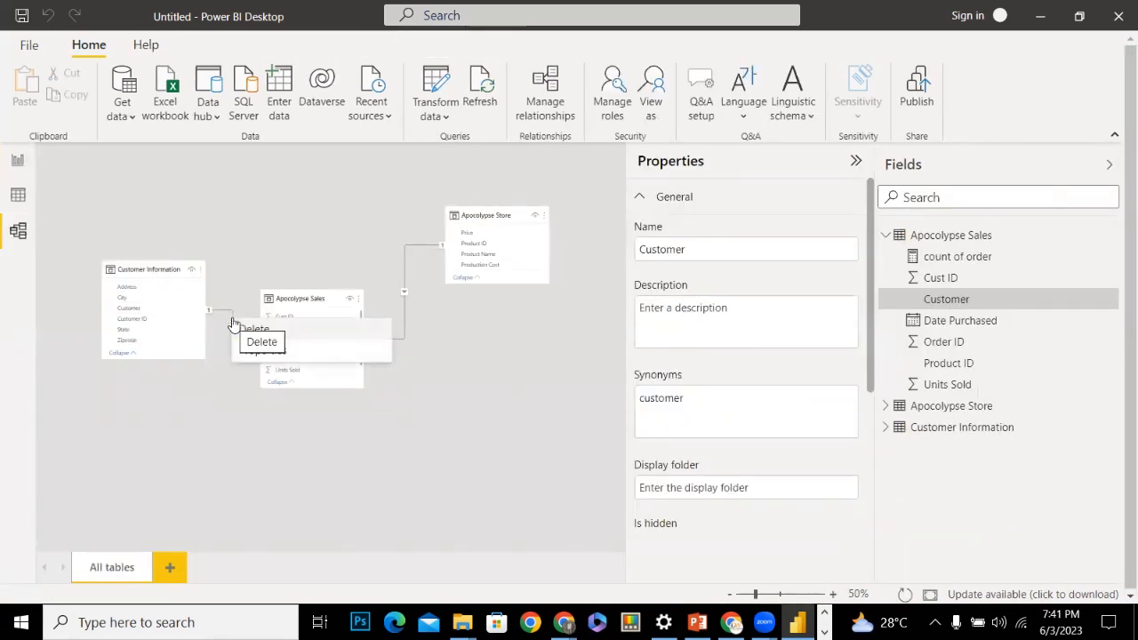
click(229, 303)
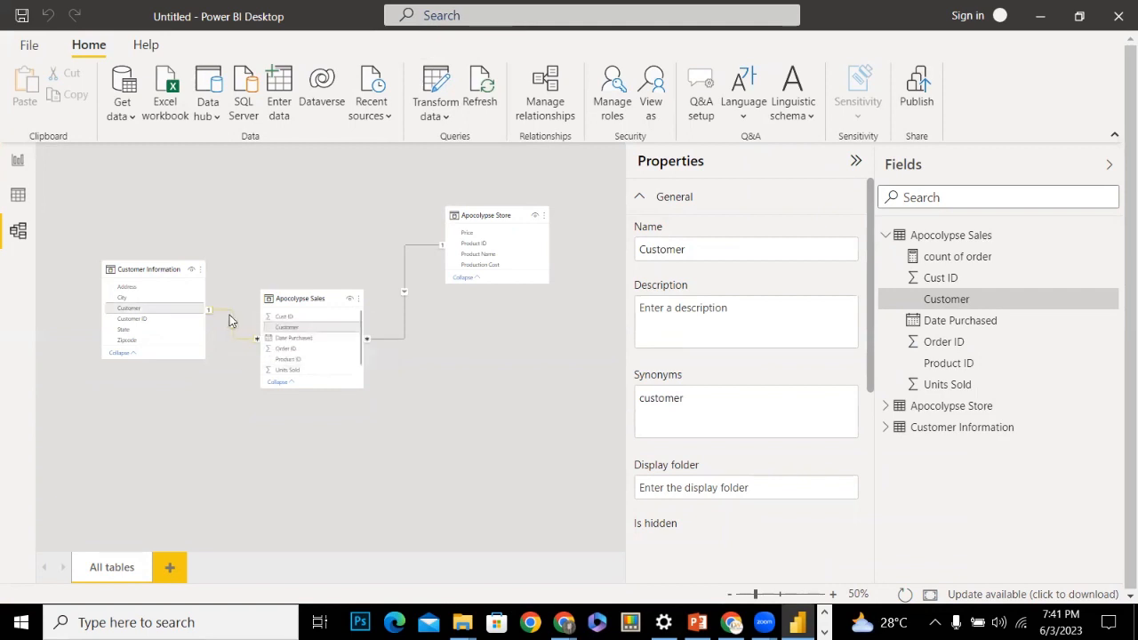
double_click(229, 316)
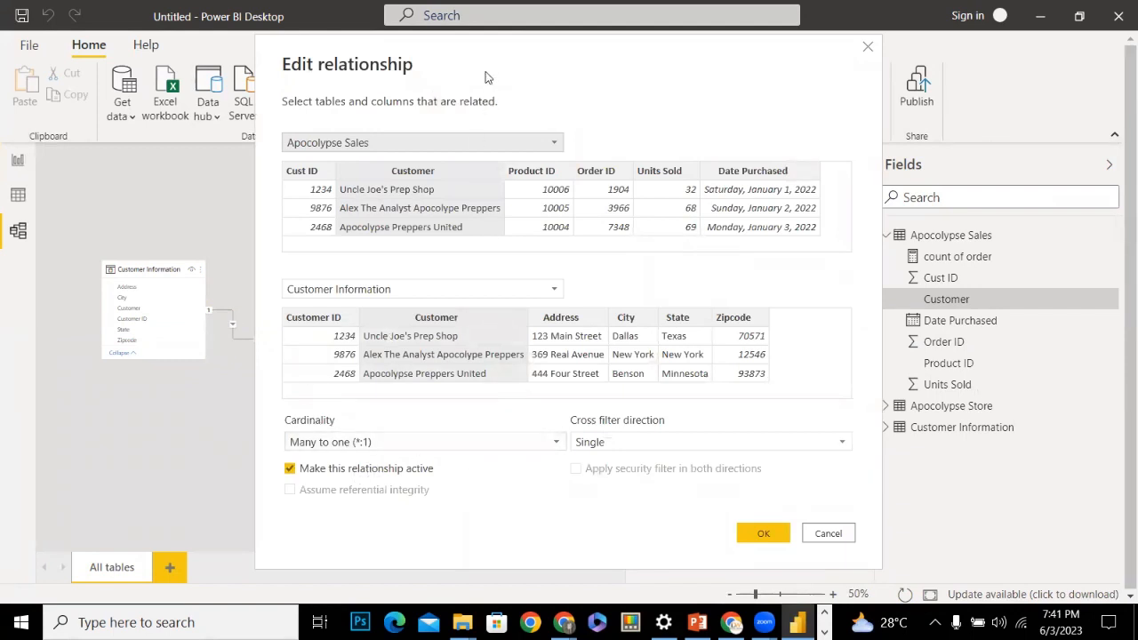
drag(547, 37, 547, 142)
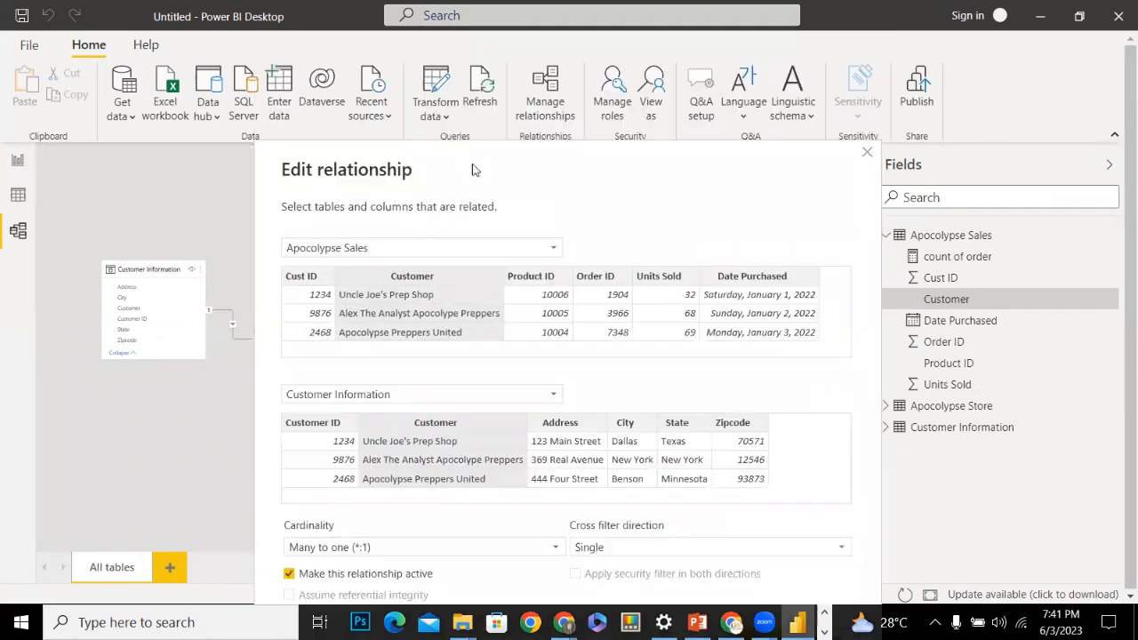
click(866, 155)
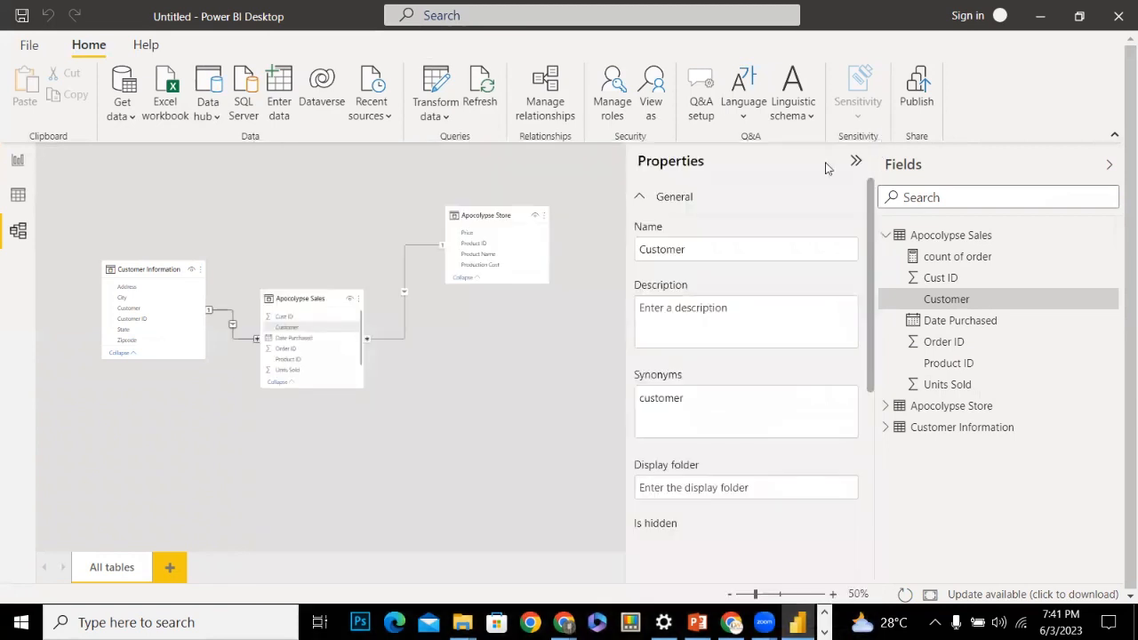
Review the Product ID relationship and its available cardinality options from the list of defined relationships, leaving its settings as they are
click(558, 110)
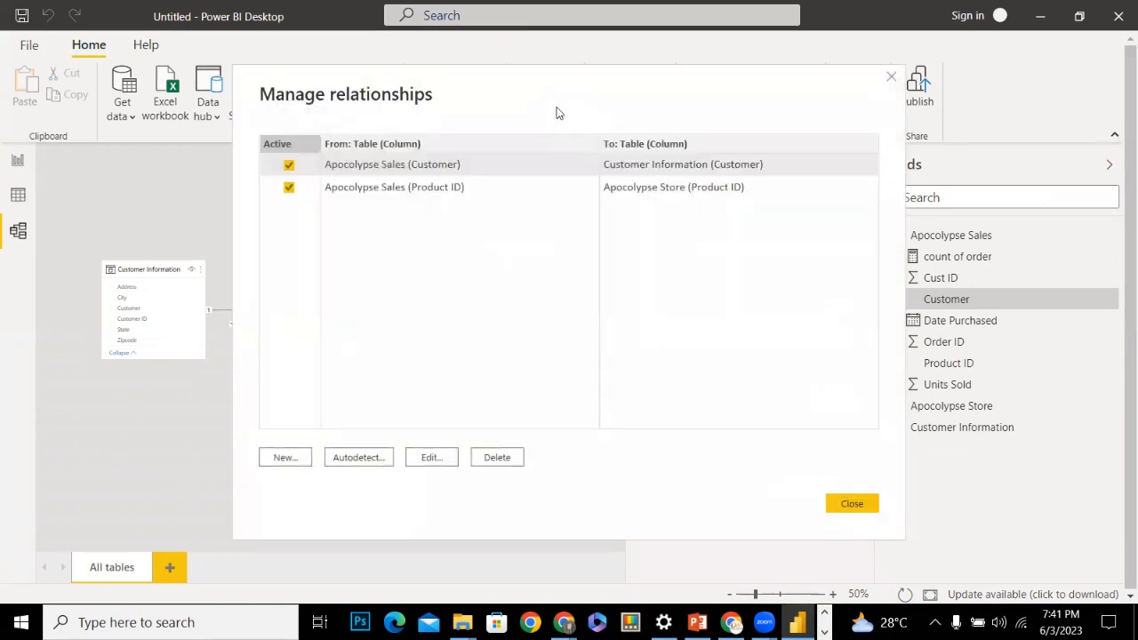
double_click(389, 196)
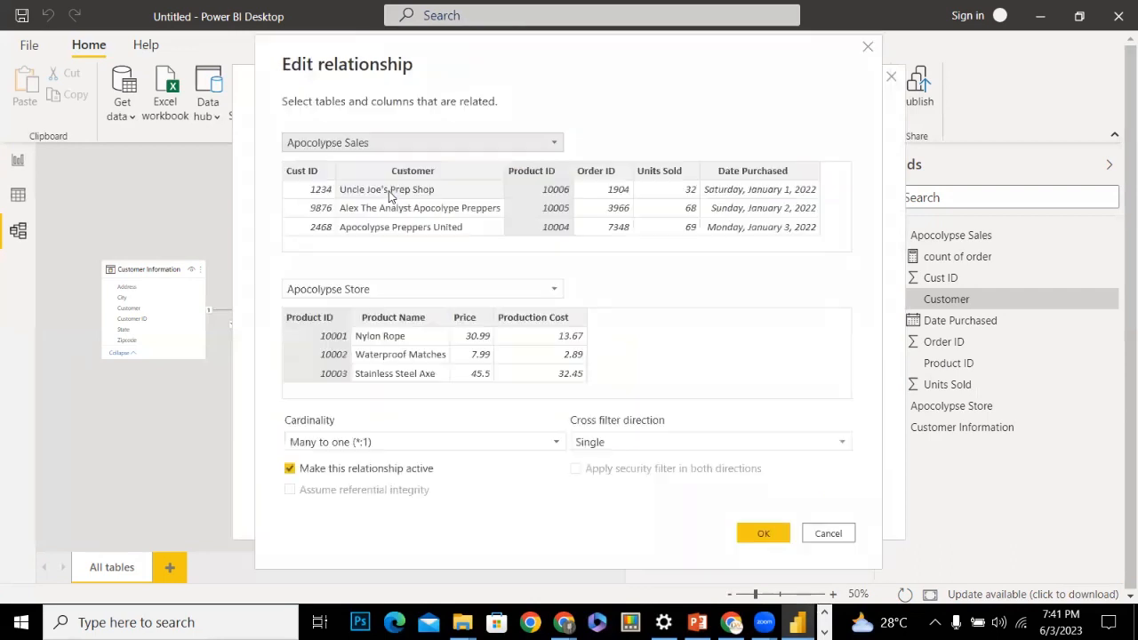
click(360, 442)
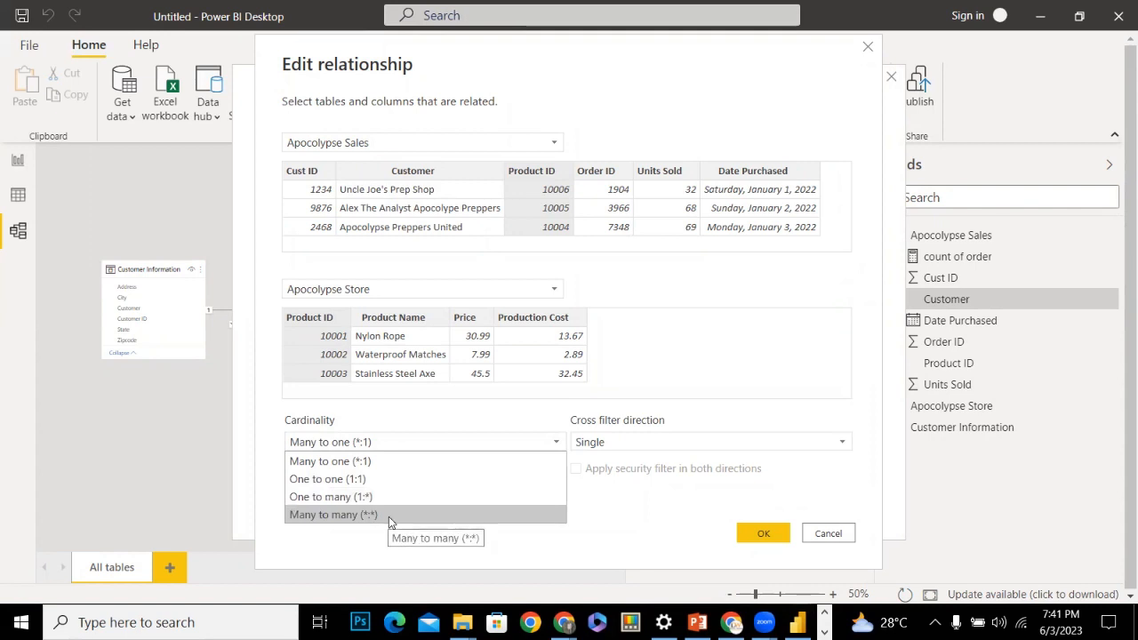
click(452, 71)
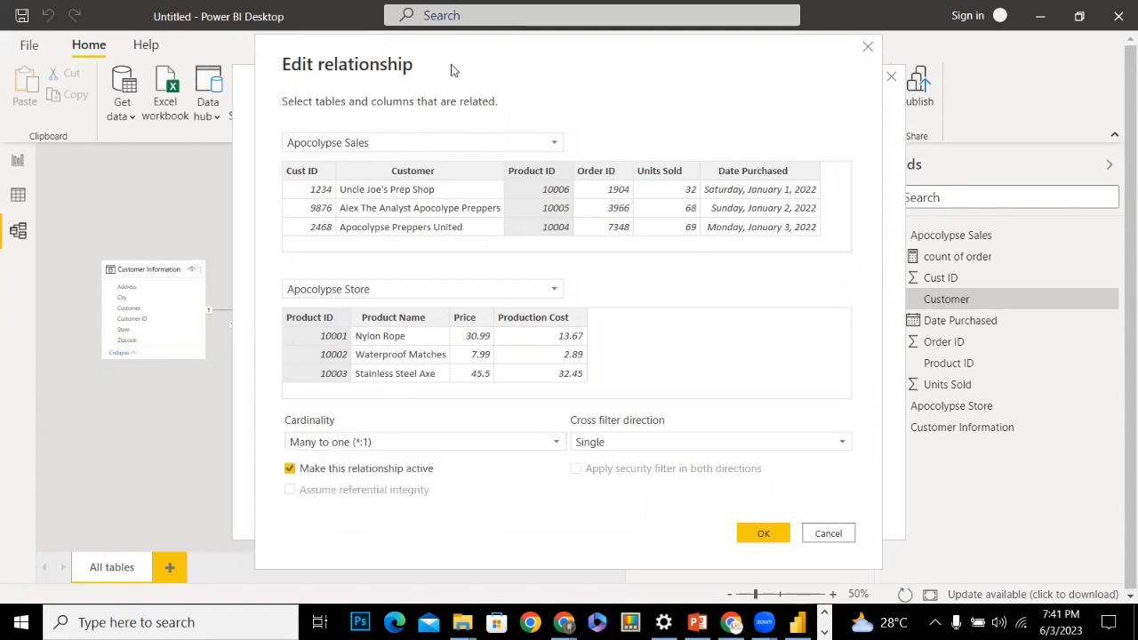
drag(452, 71, 568, 65)
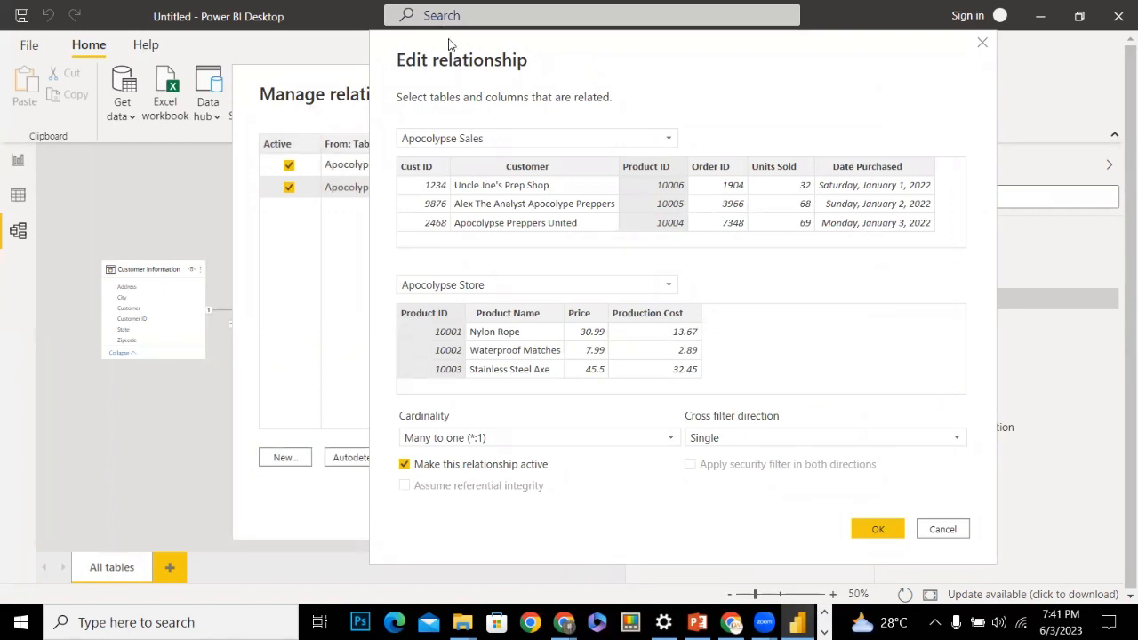
drag(452, 68, 559, 124)
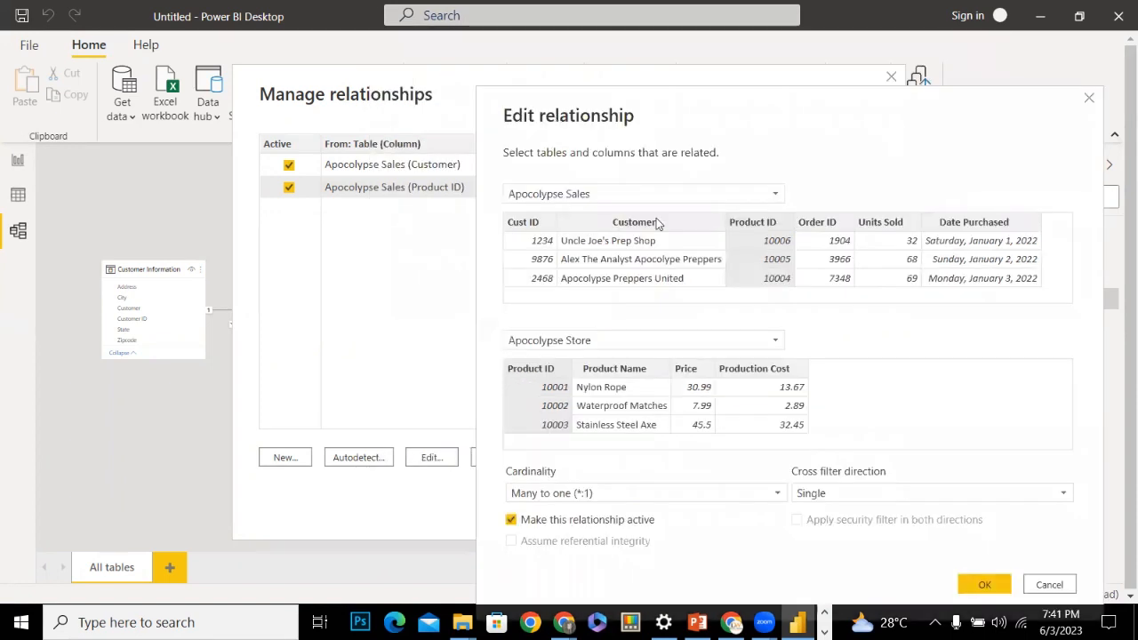
click(1052, 591)
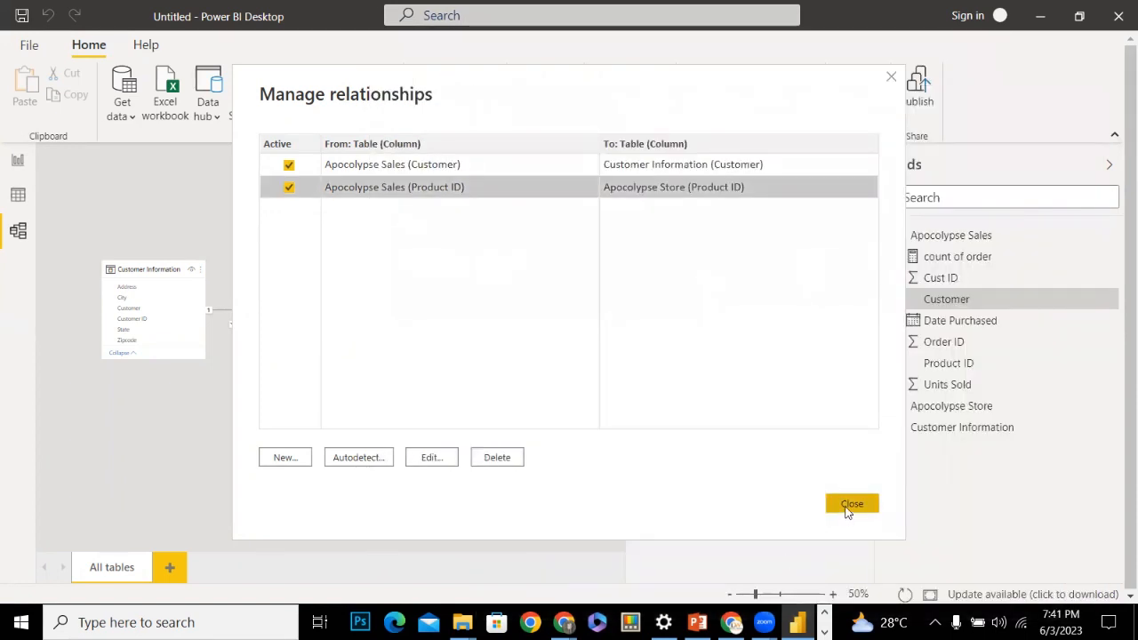
click(847, 509)
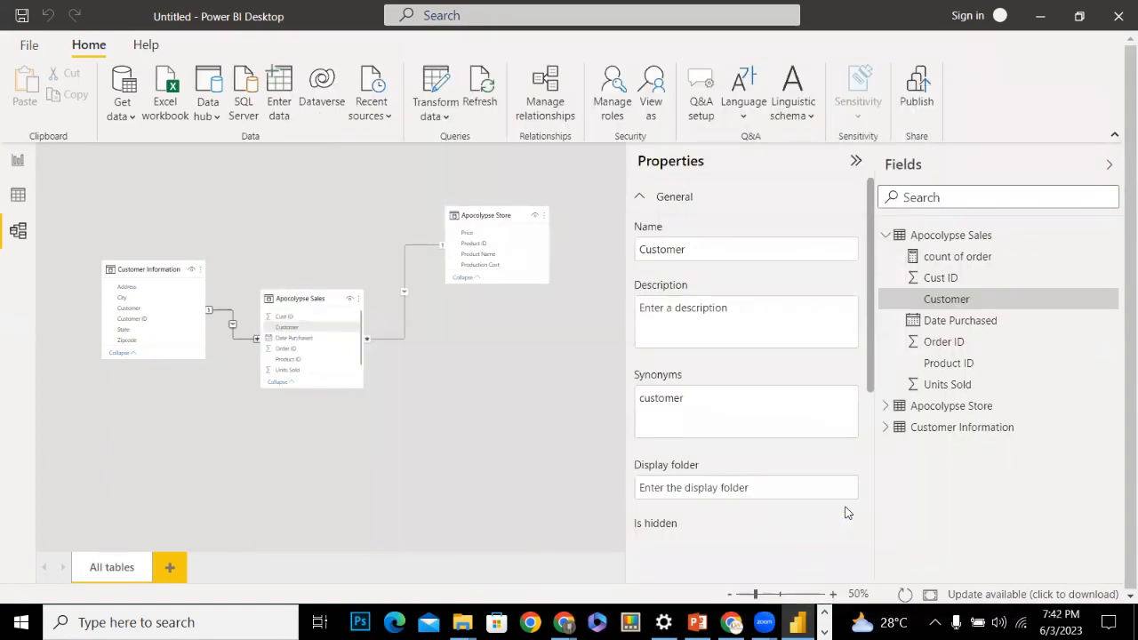
Examine the Apocolypse Sales records in the data view and return to the model view
click(14, 196)
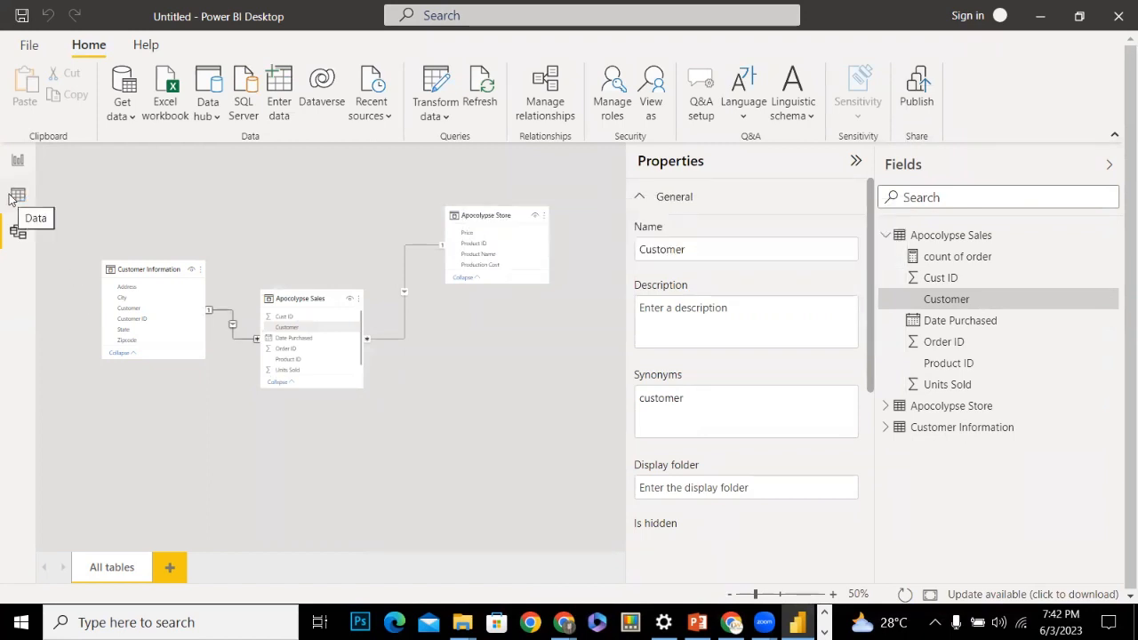
click(15, 197)
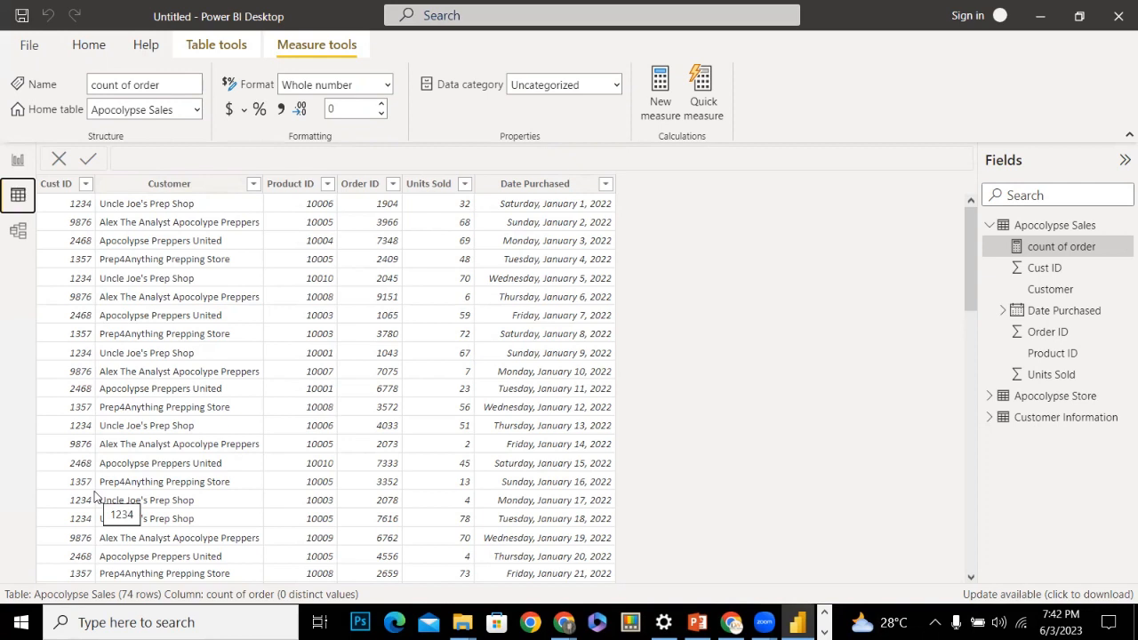
click(18, 230)
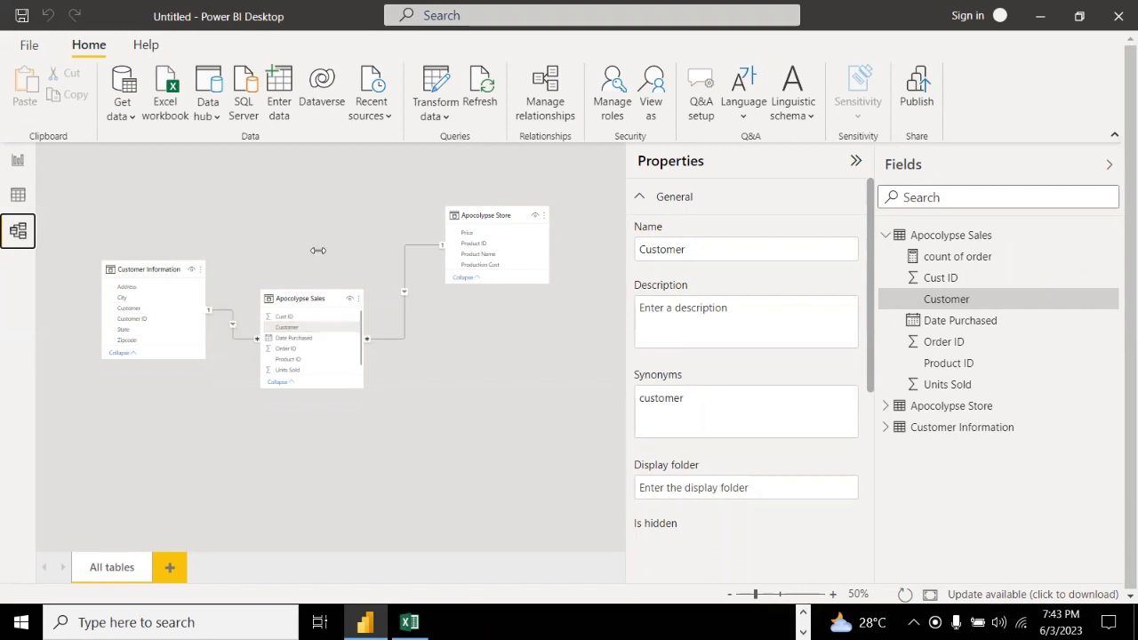
Try the One to many (1:*) cardinality on the Customer relationship between Apocolypse Sales and Customer Information
double_click(236, 328)
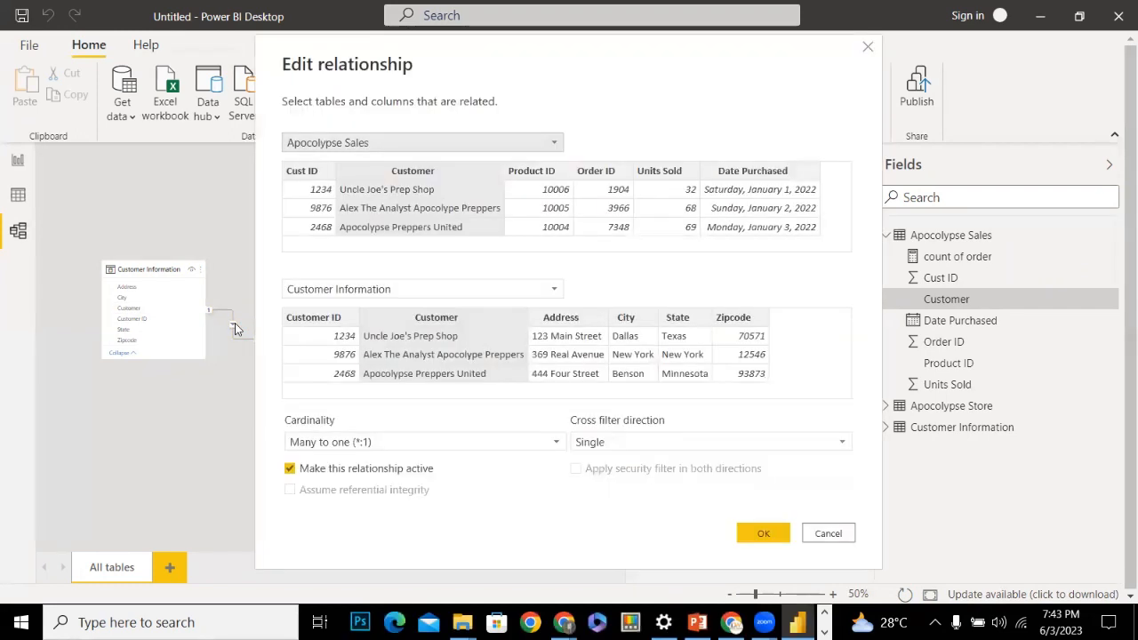
click(502, 445)
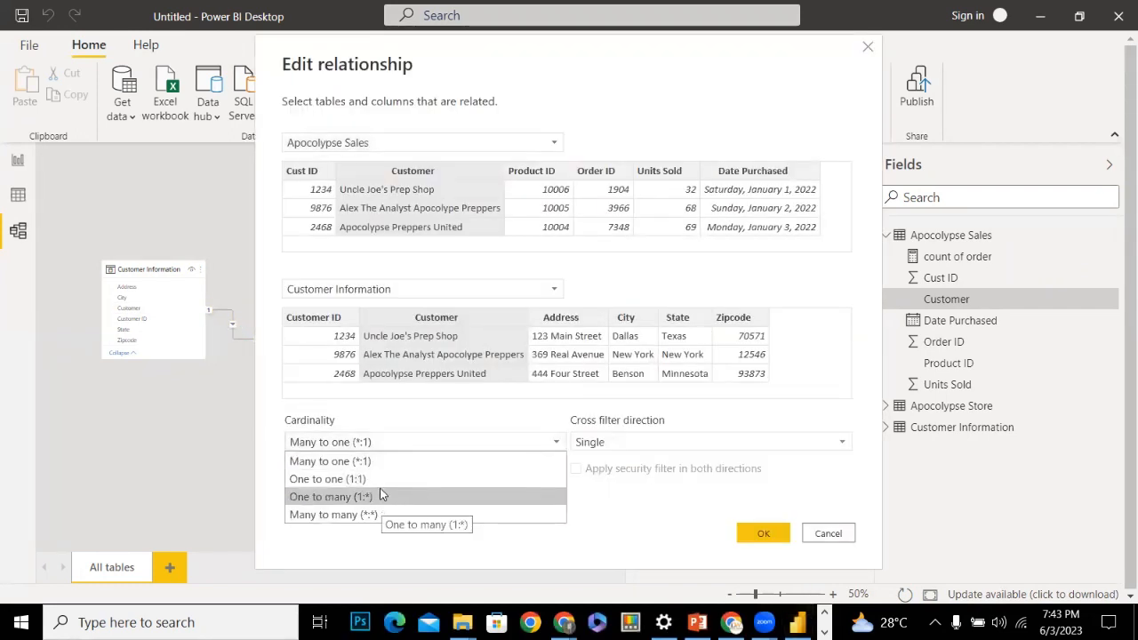
click(379, 494)
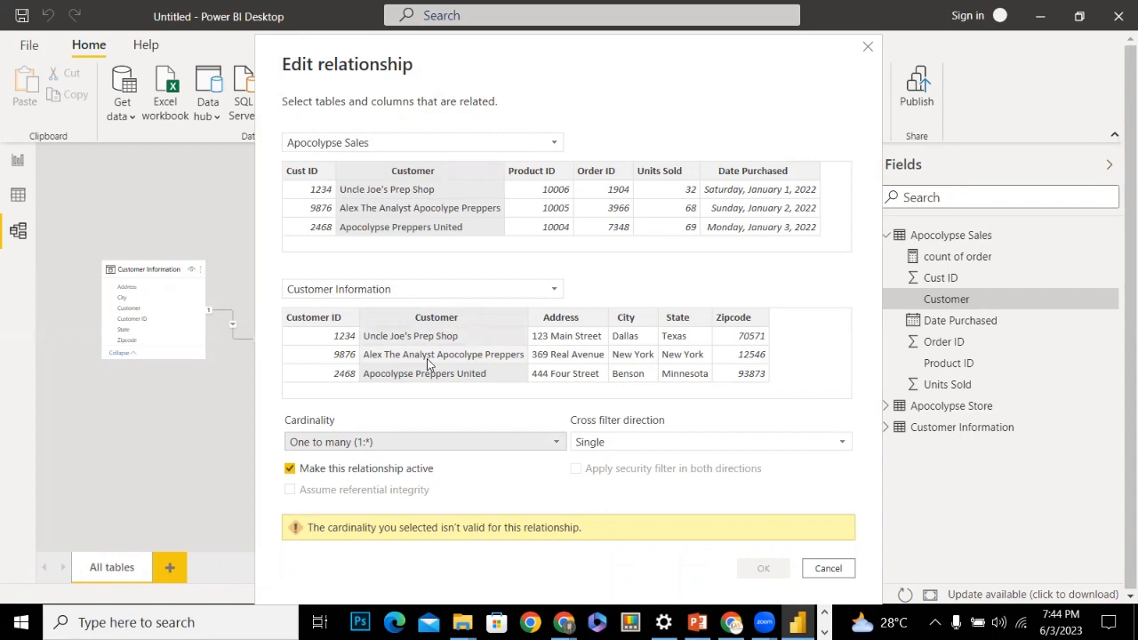
Swap the relationship's tables so Customer Information comes first and Apocolypse Sales second, matched on their Customer columns
click(381, 144)
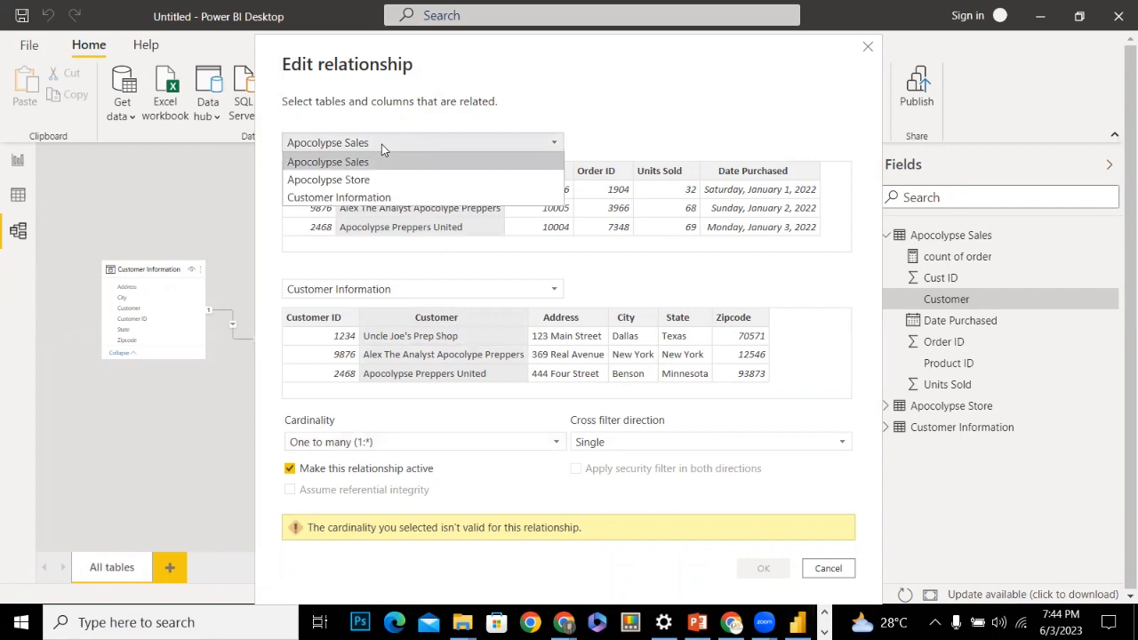
click(374, 199)
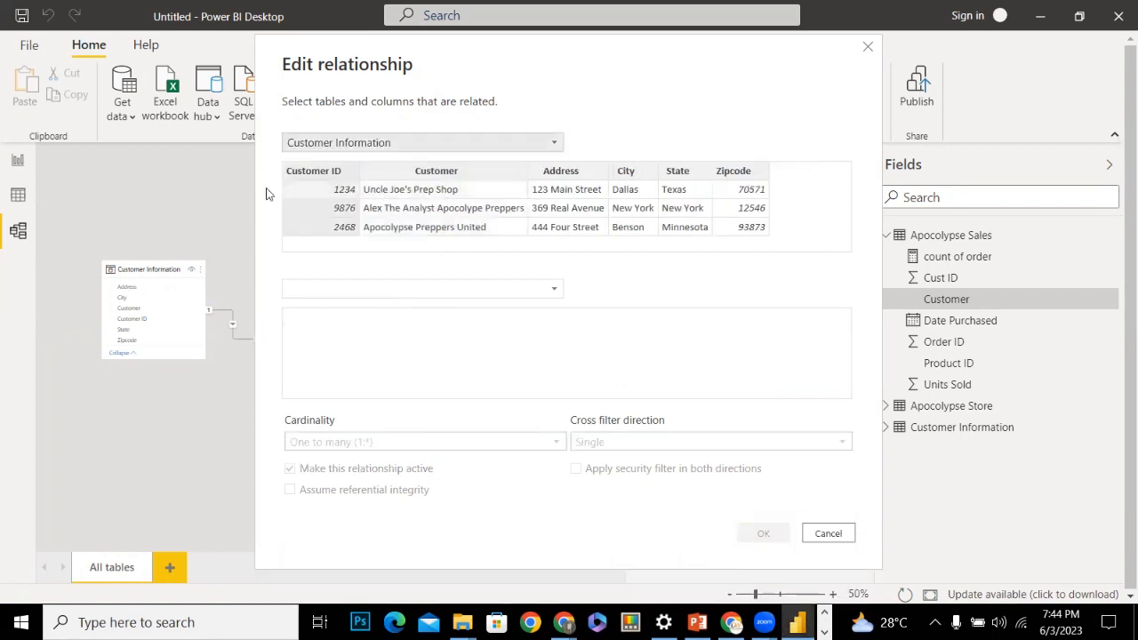
click(401, 289)
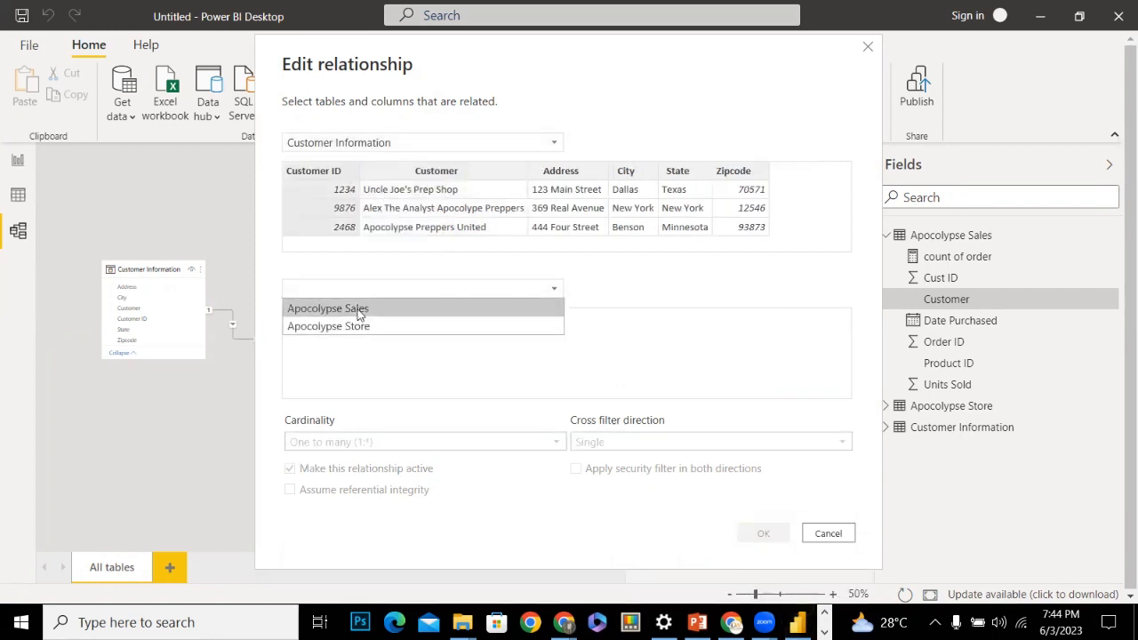
click(358, 310)
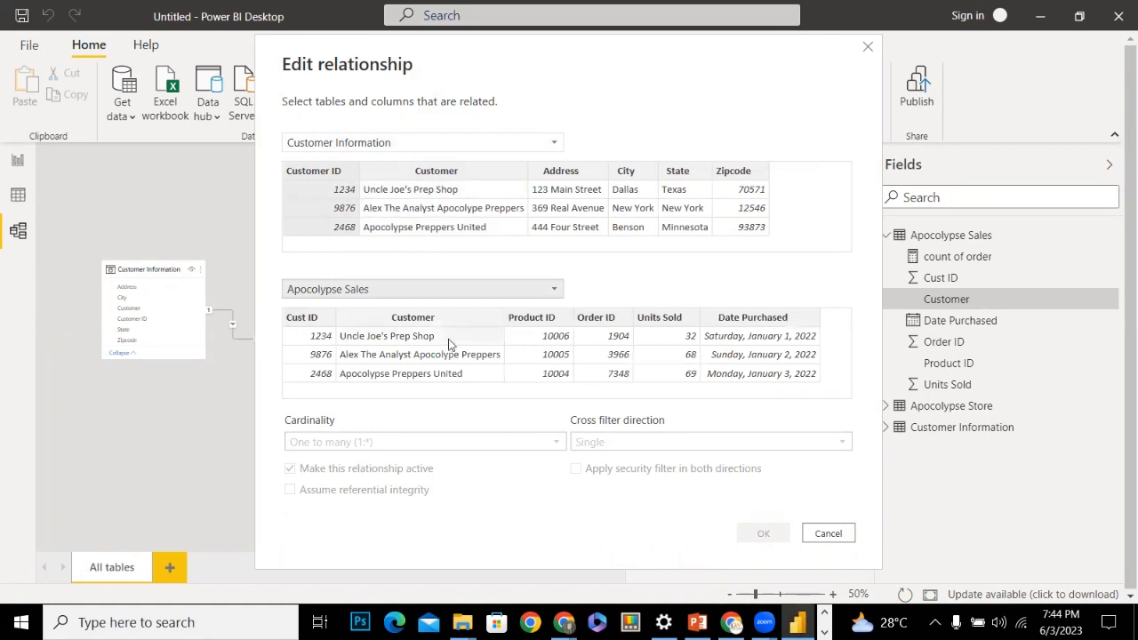
click(435, 176)
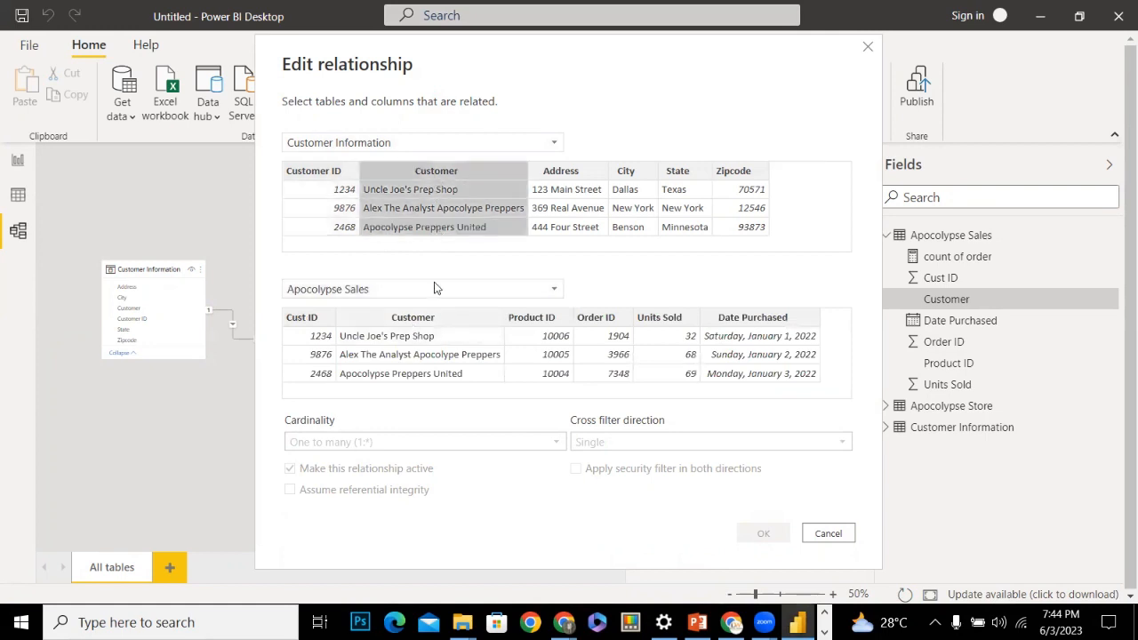
click(415, 319)
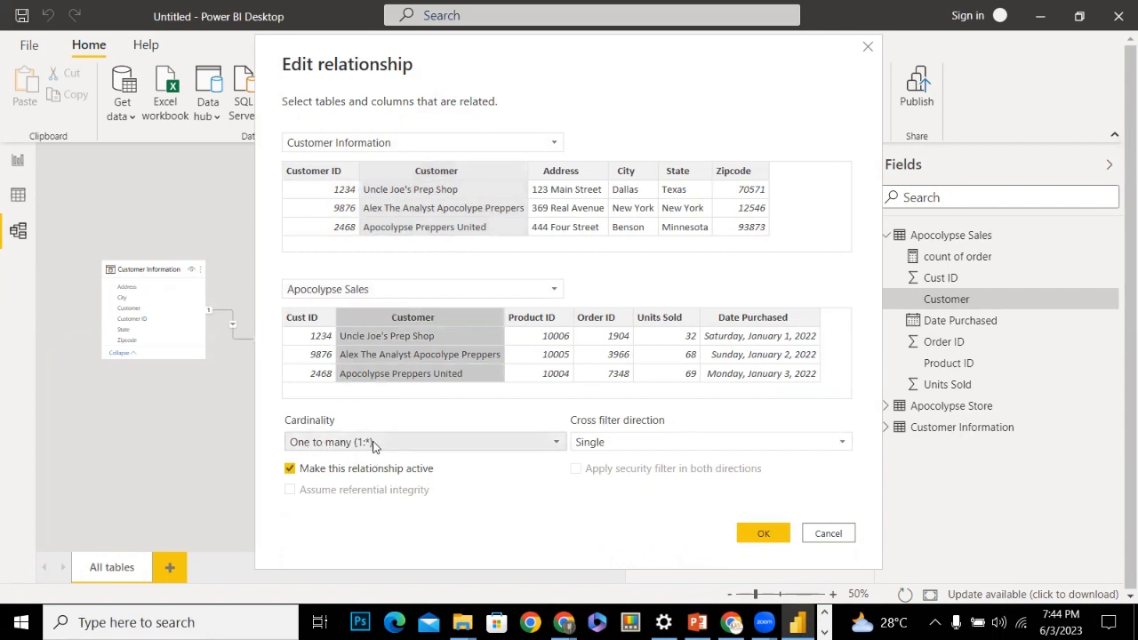
Try the Many to one (*:1) and Many to many (*:*) cardinalities on the swapped relationship and discard the edits
click(374, 442)
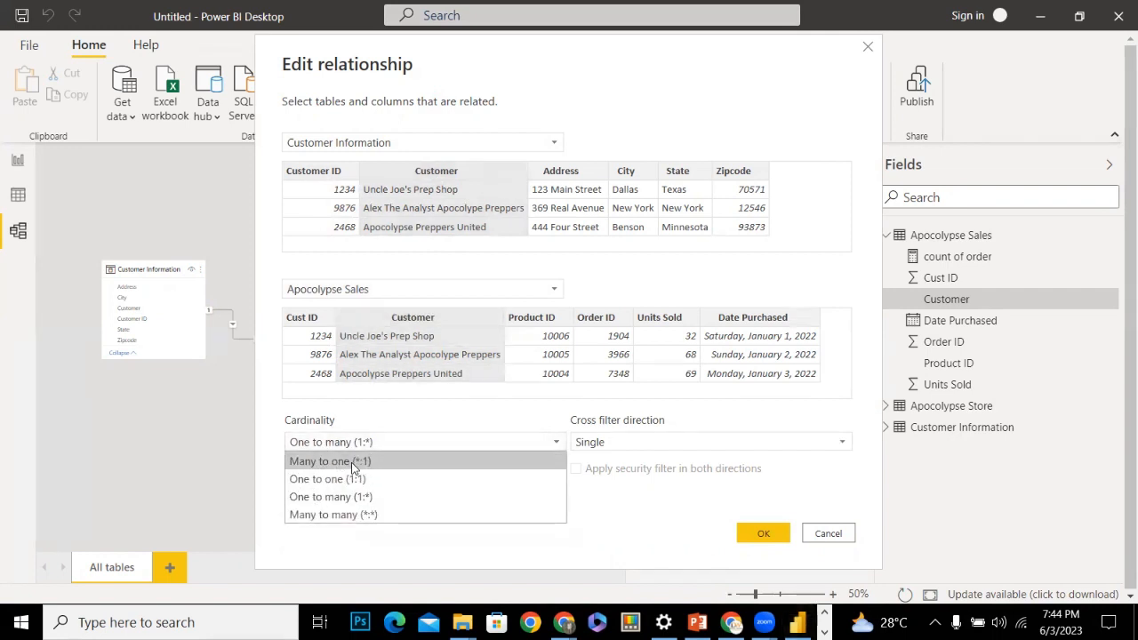
click(354, 462)
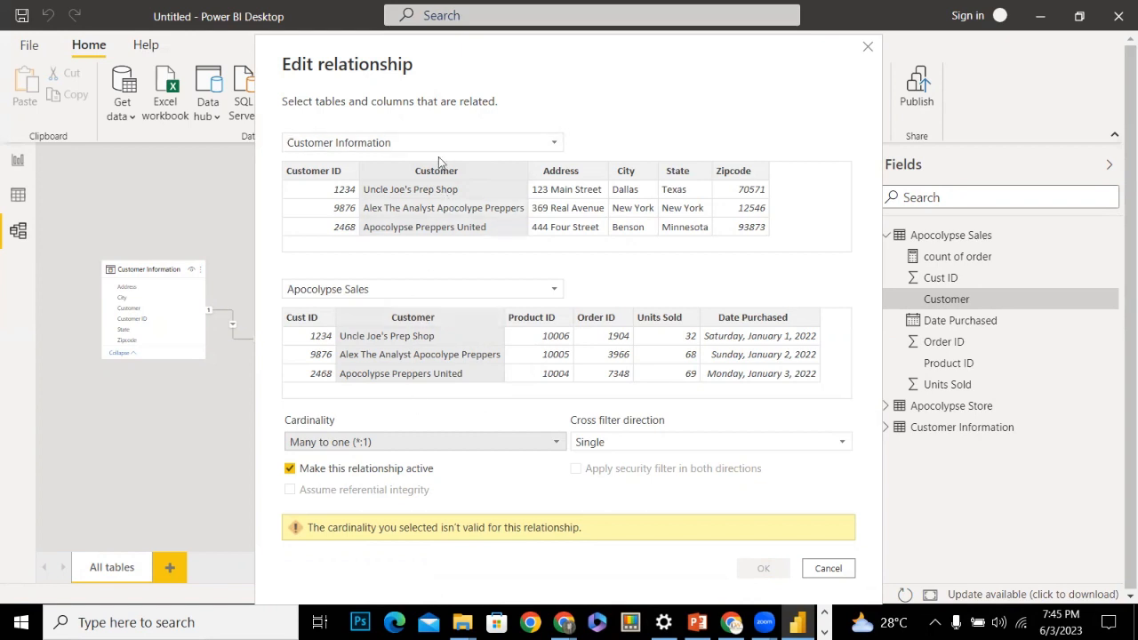
click(456, 292)
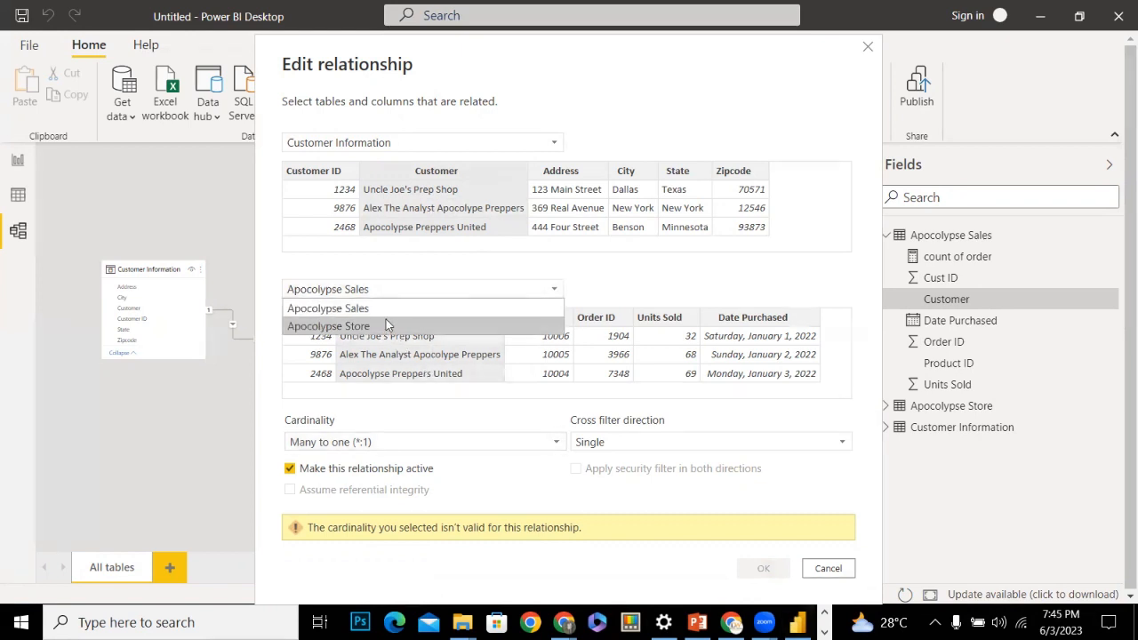
click(403, 441)
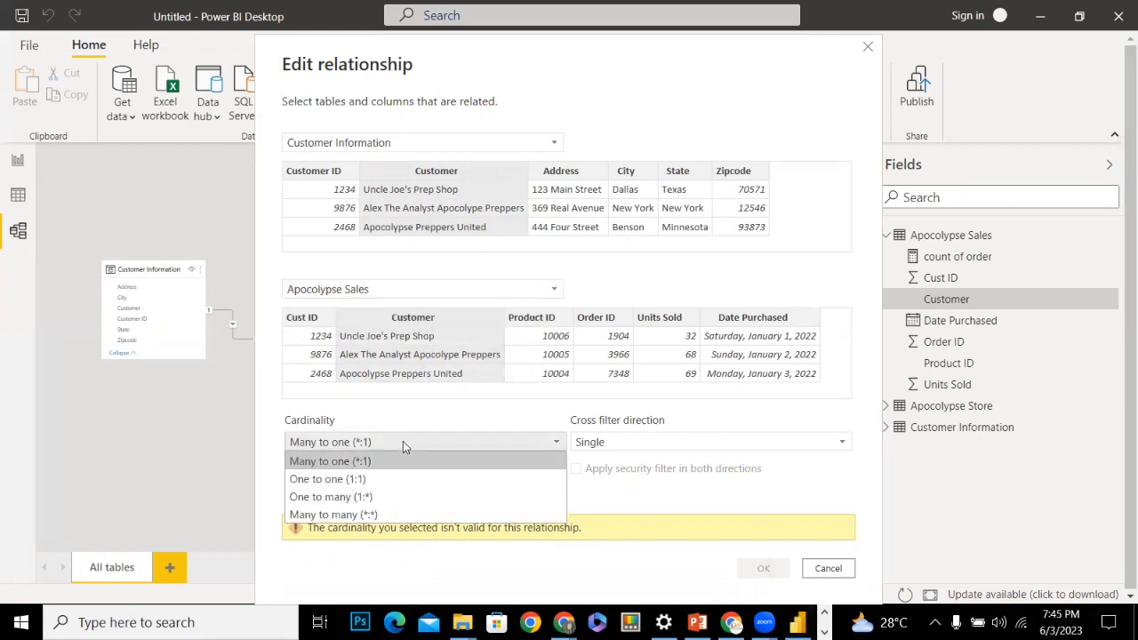
click(372, 517)
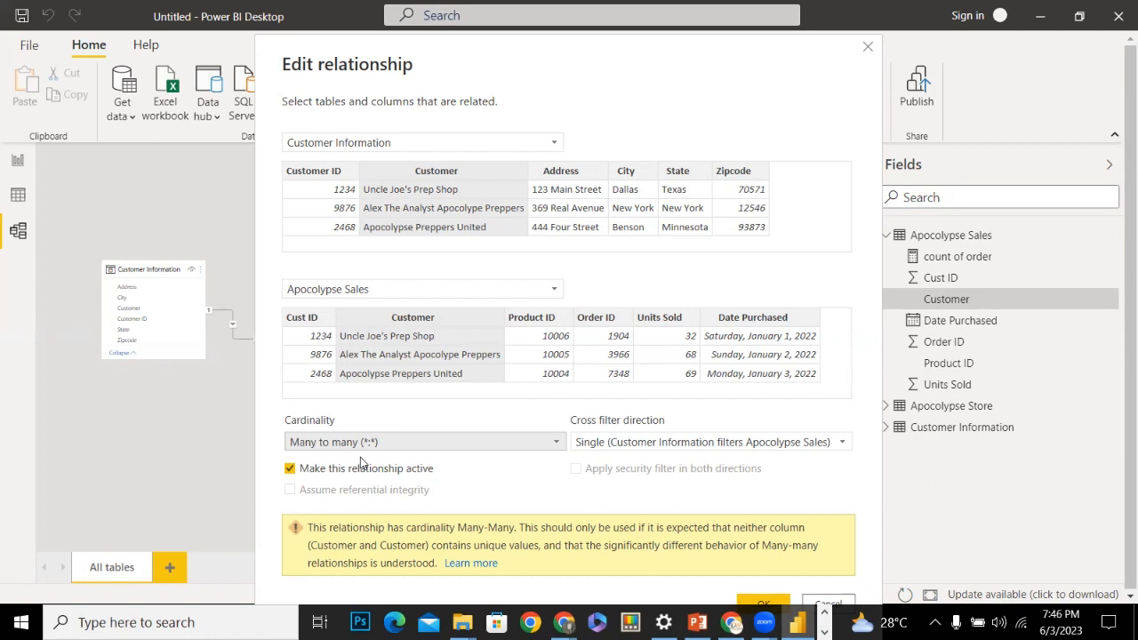
click(863, 49)
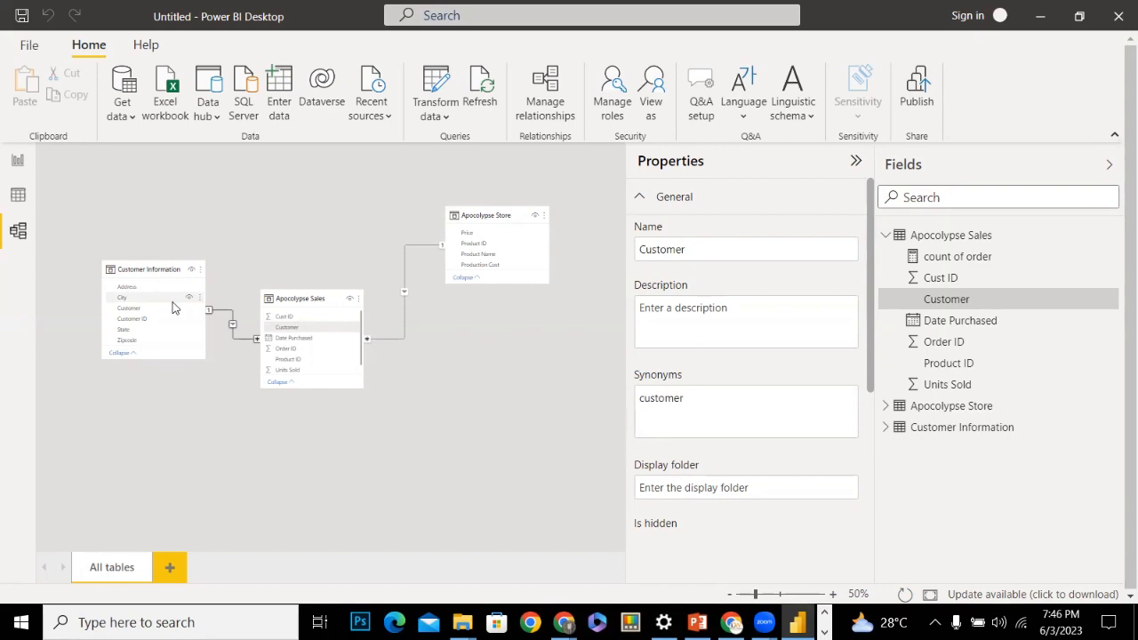
Try a slicer on Product ID from Apocolypse Sales in the report, narrowed to 10001 through 10004, and remove it
click(18, 196)
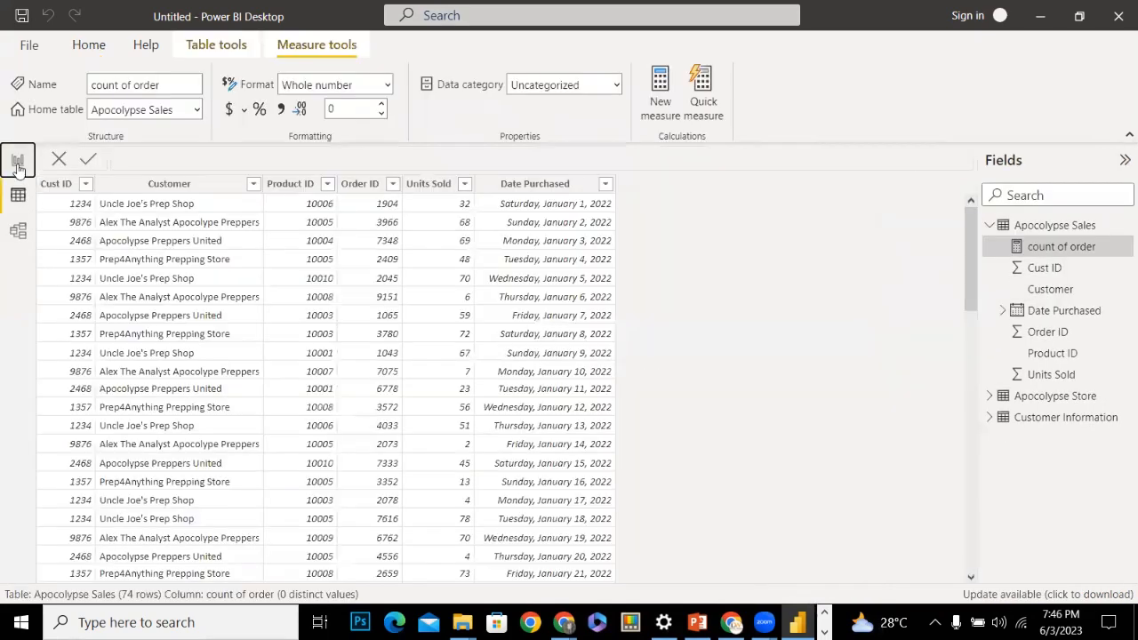
click(18, 162)
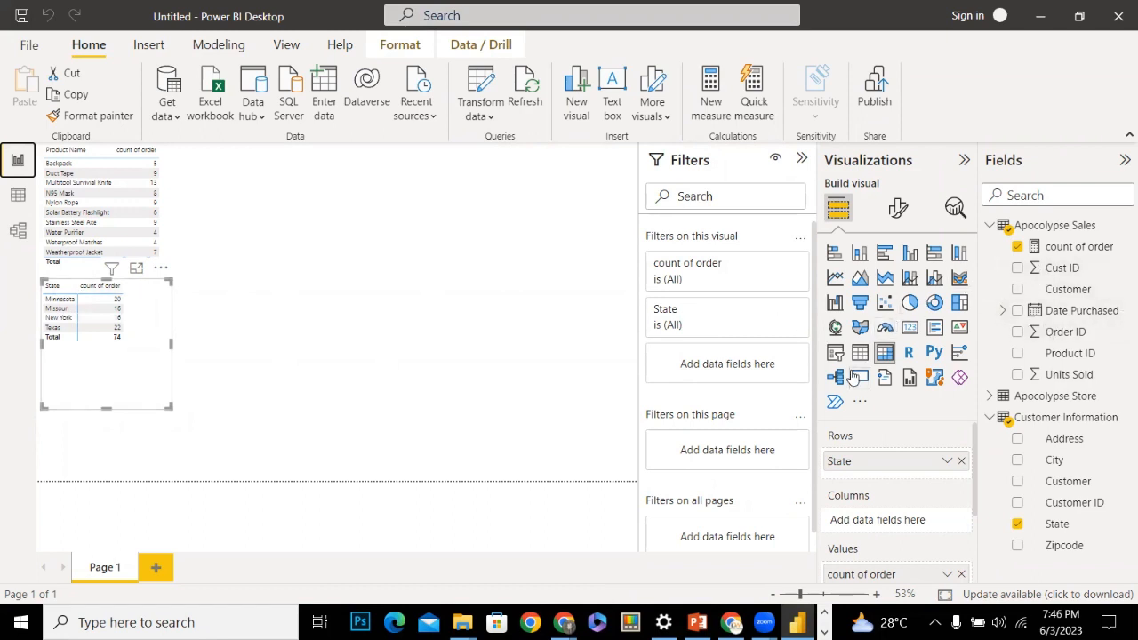
click(522, 386)
click(836, 353)
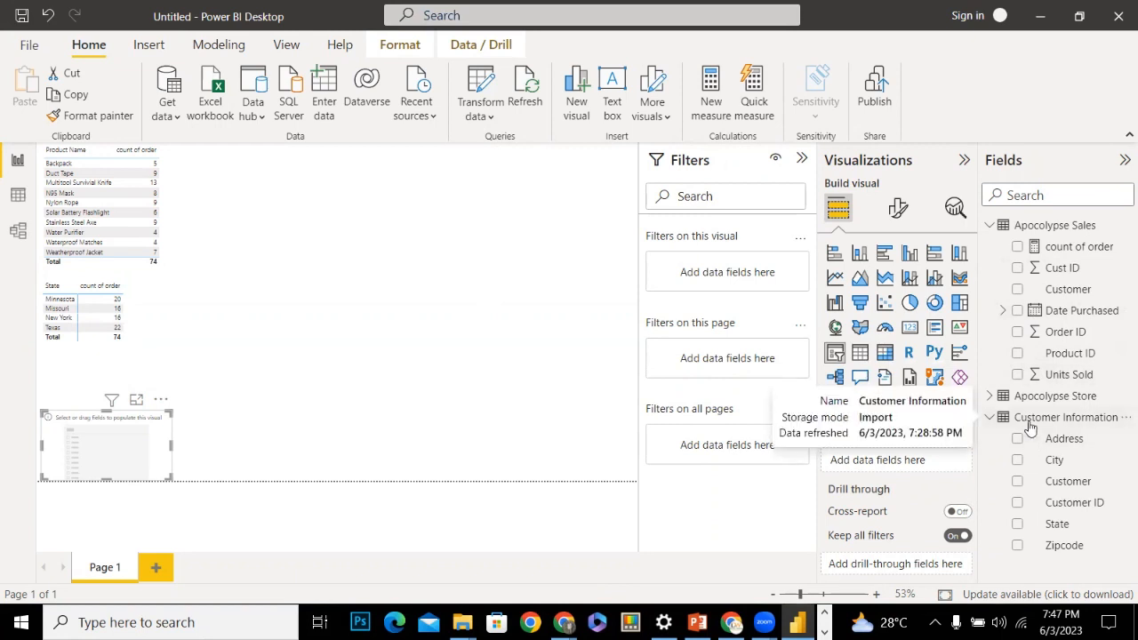
click(1017, 353)
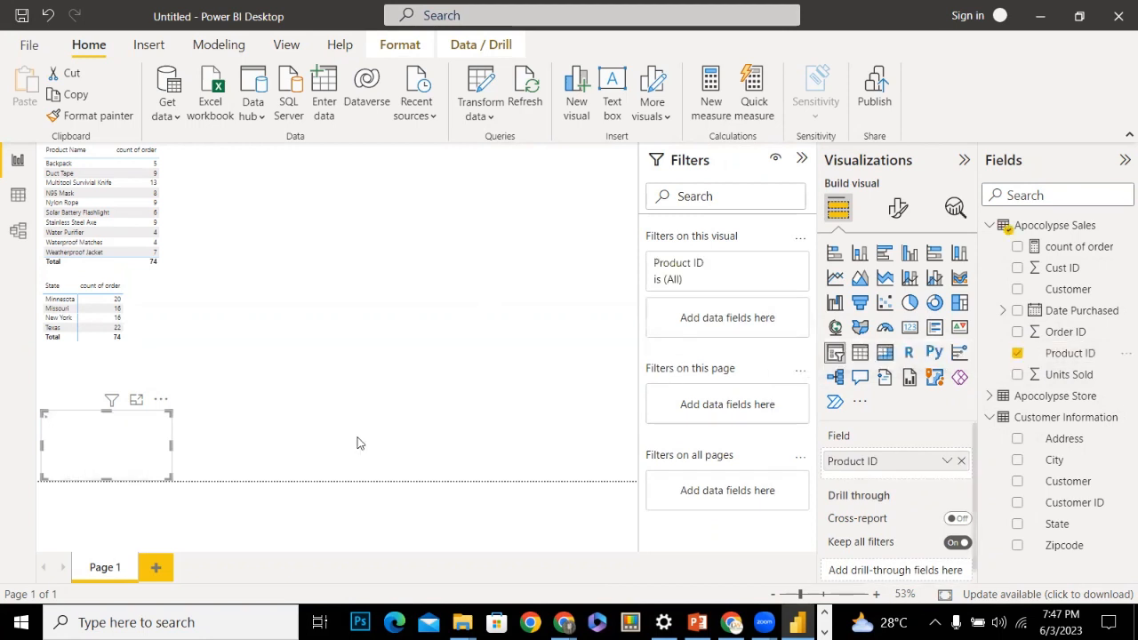
drag(156, 446, 90, 447)
click(160, 399)
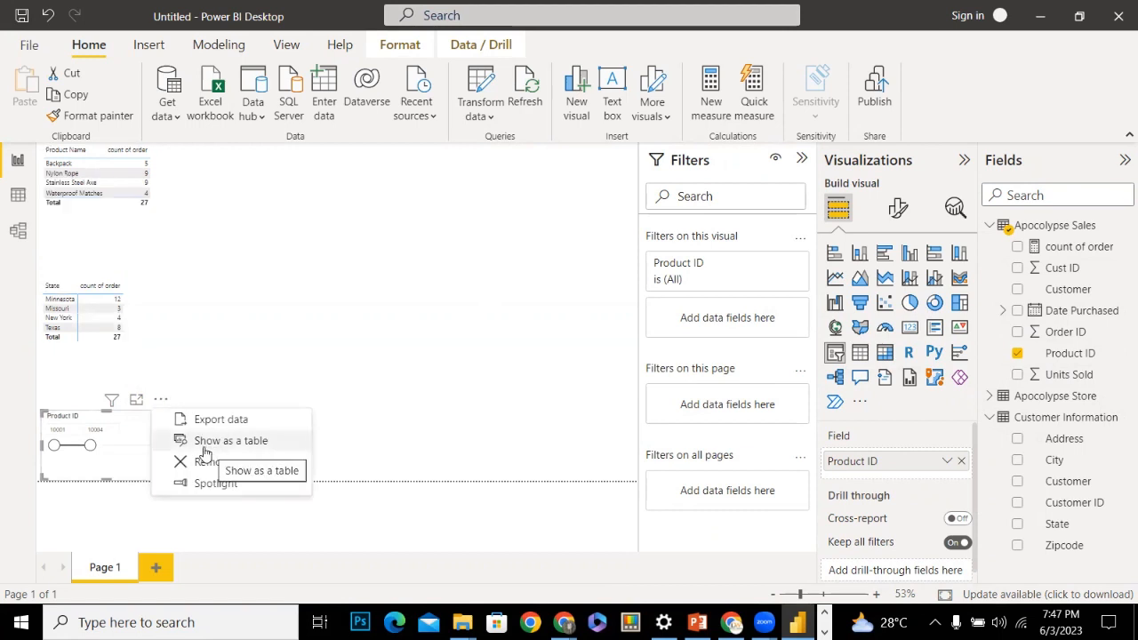
click(204, 460)
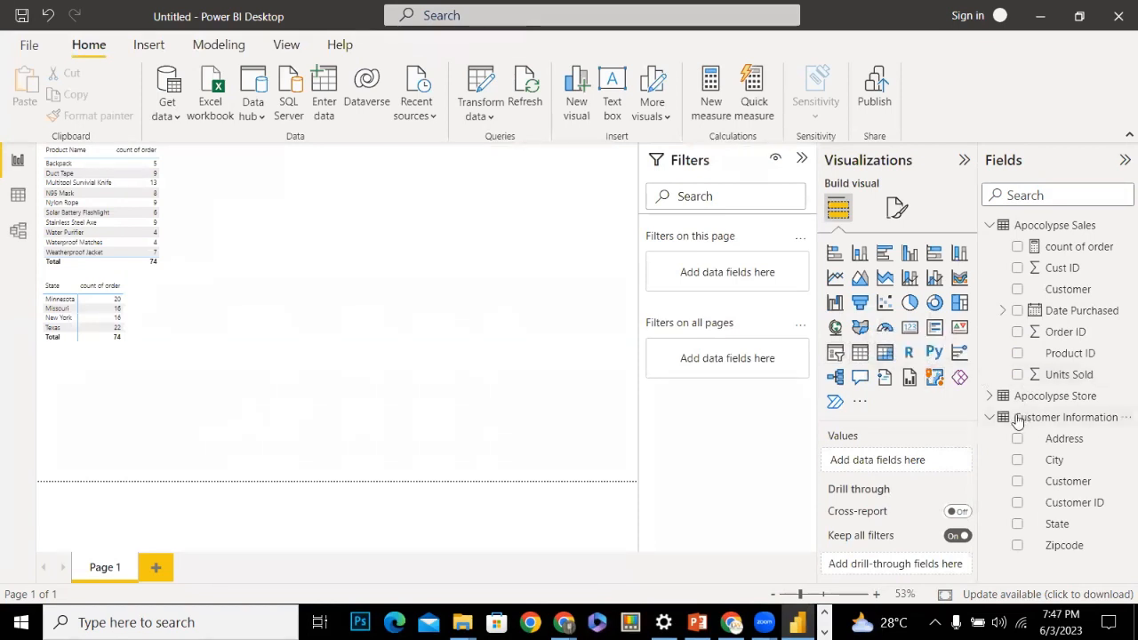
click(989, 396)
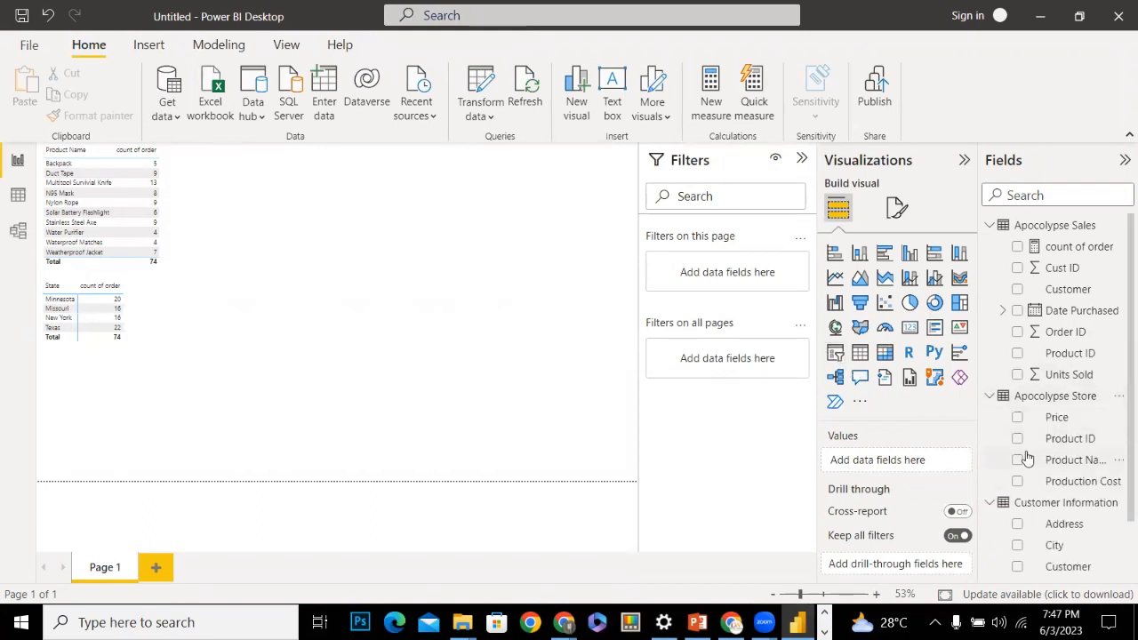
click(990, 398)
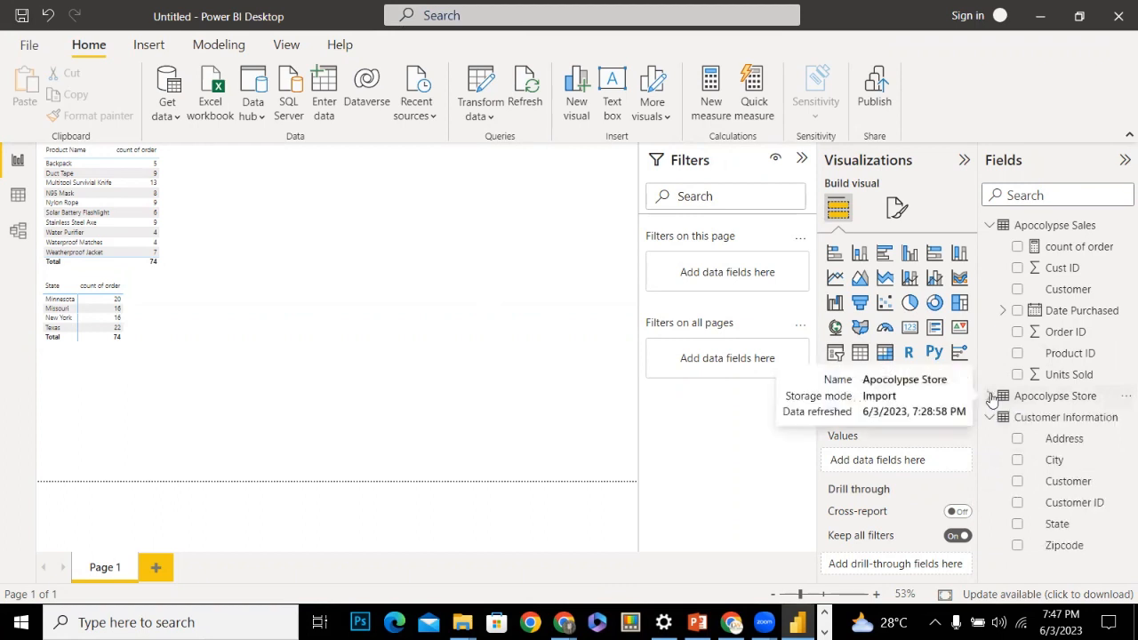
click(1018, 290)
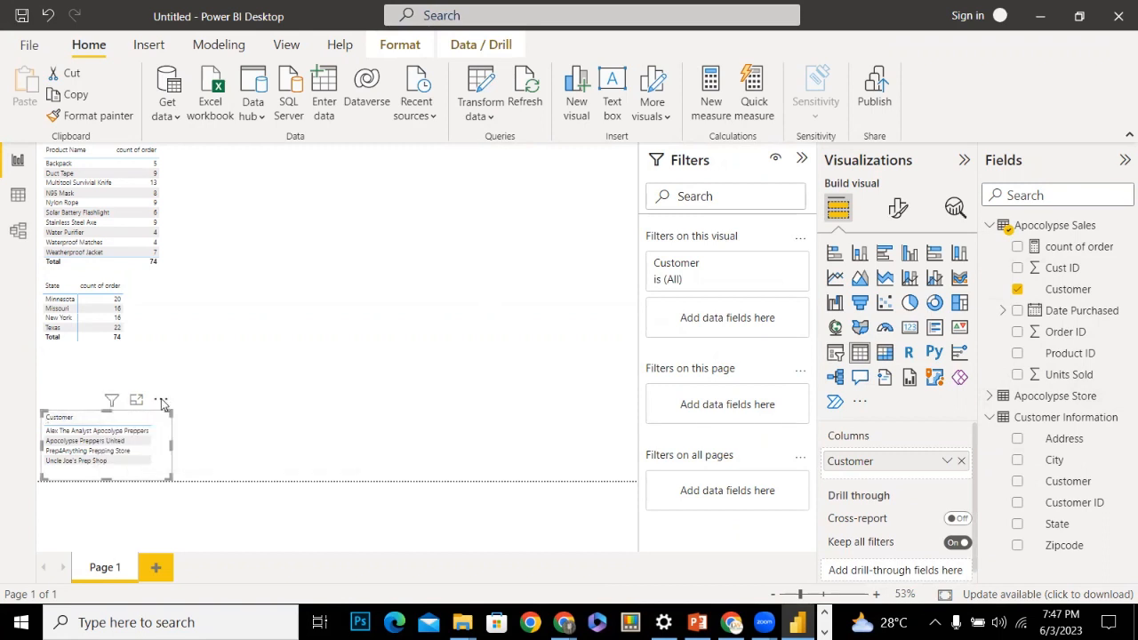
click(161, 401)
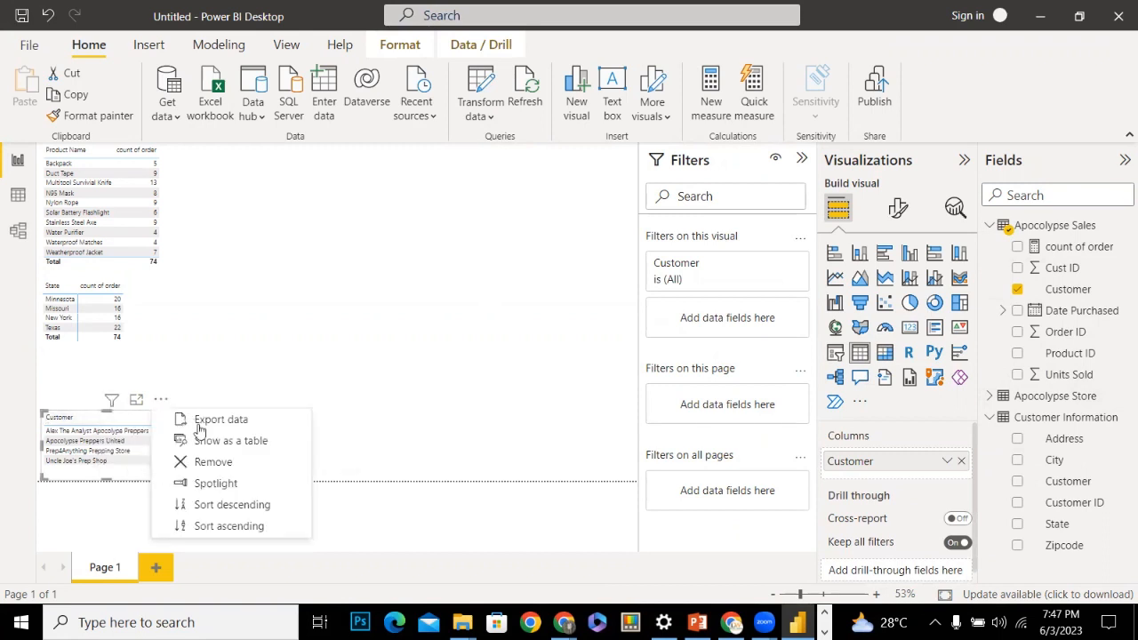
click(198, 460)
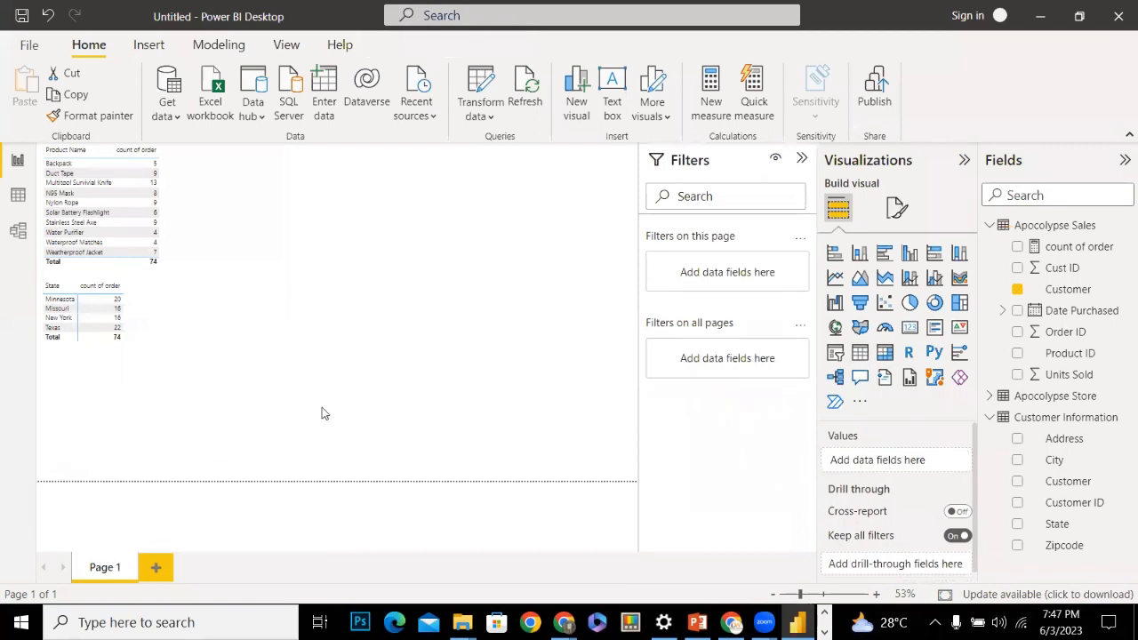
Add a slicer on Customer from Apocolypse Sales and filter by Alex The Analyst Apocolype Preppers, and by Apocolypse Preppers United
click(834, 354)
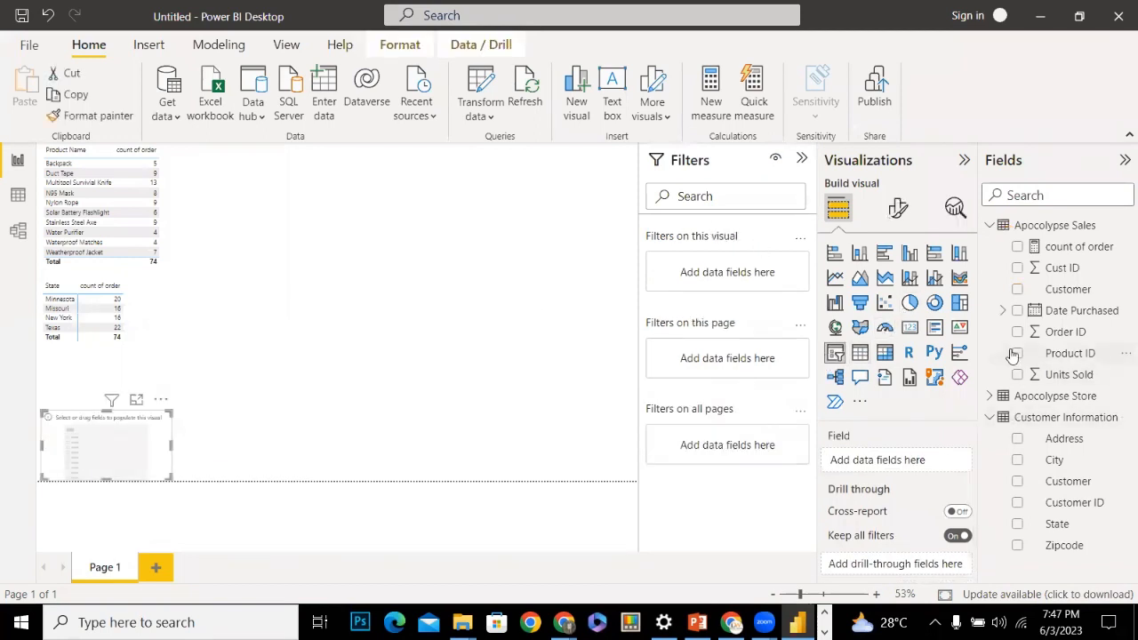
click(1017, 289)
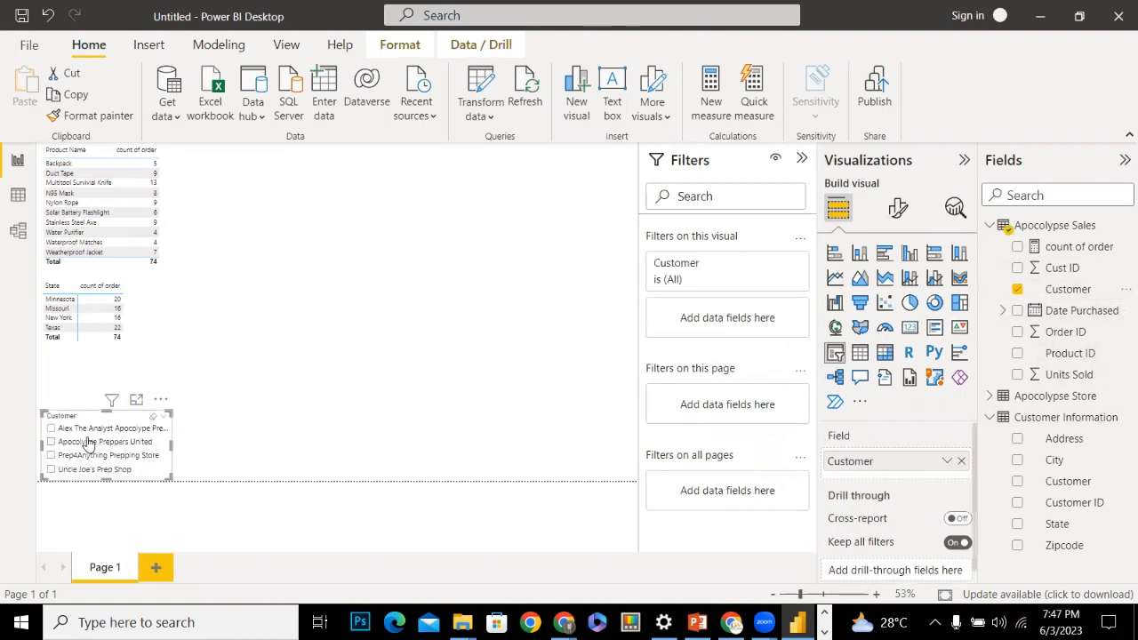
click(50, 429)
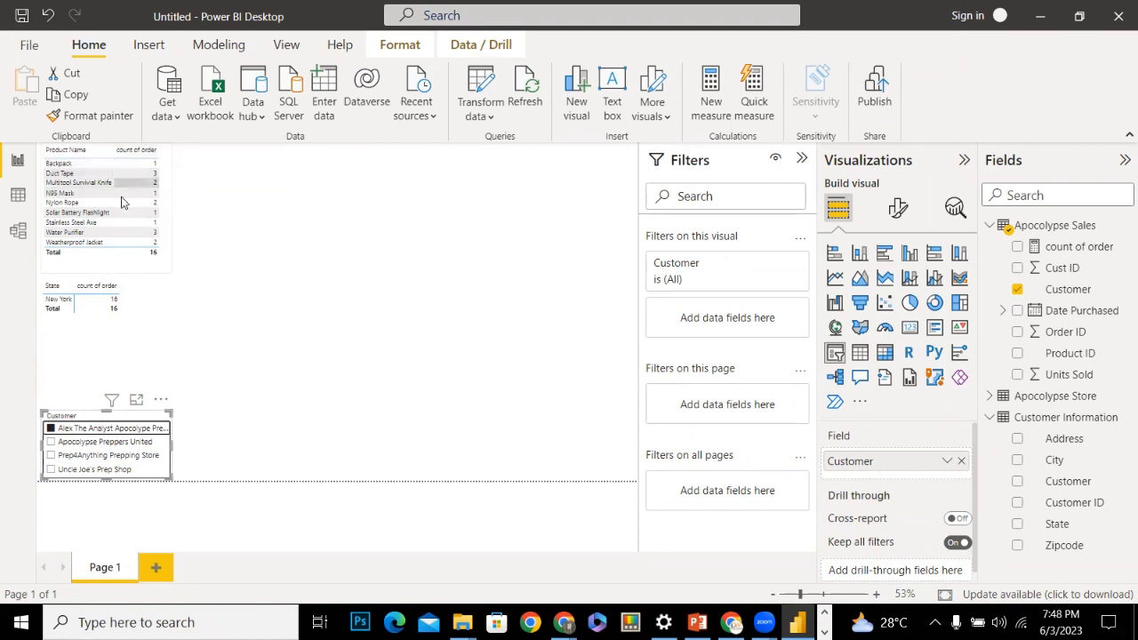
click(52, 444)
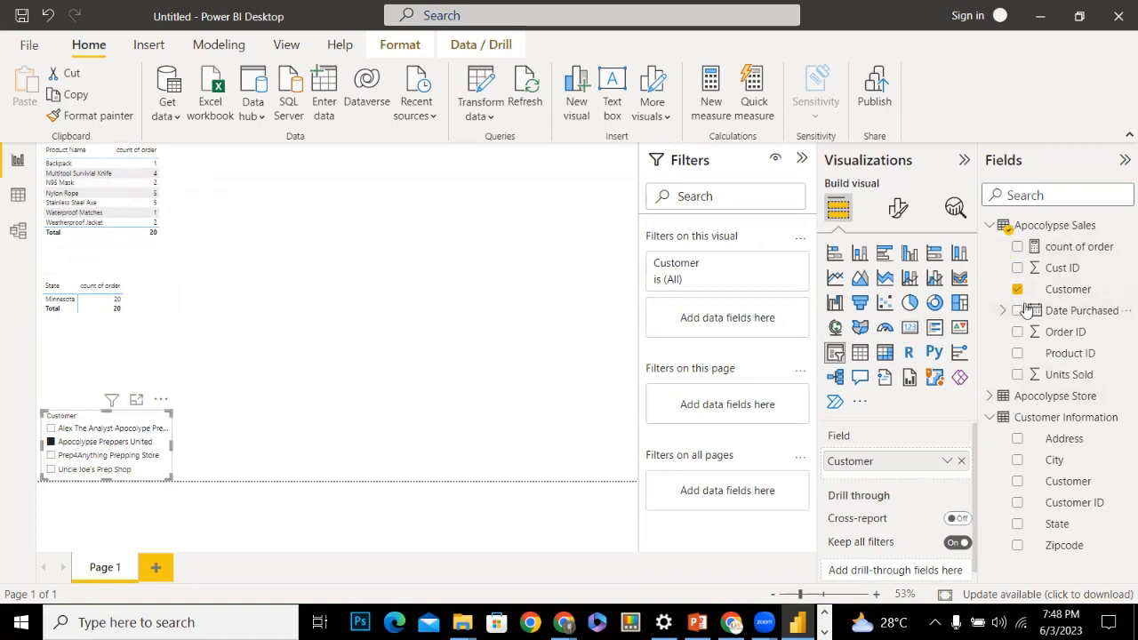
Show the Apocolypse Store fields and remove the Customer slicer from the report page
click(1000, 396)
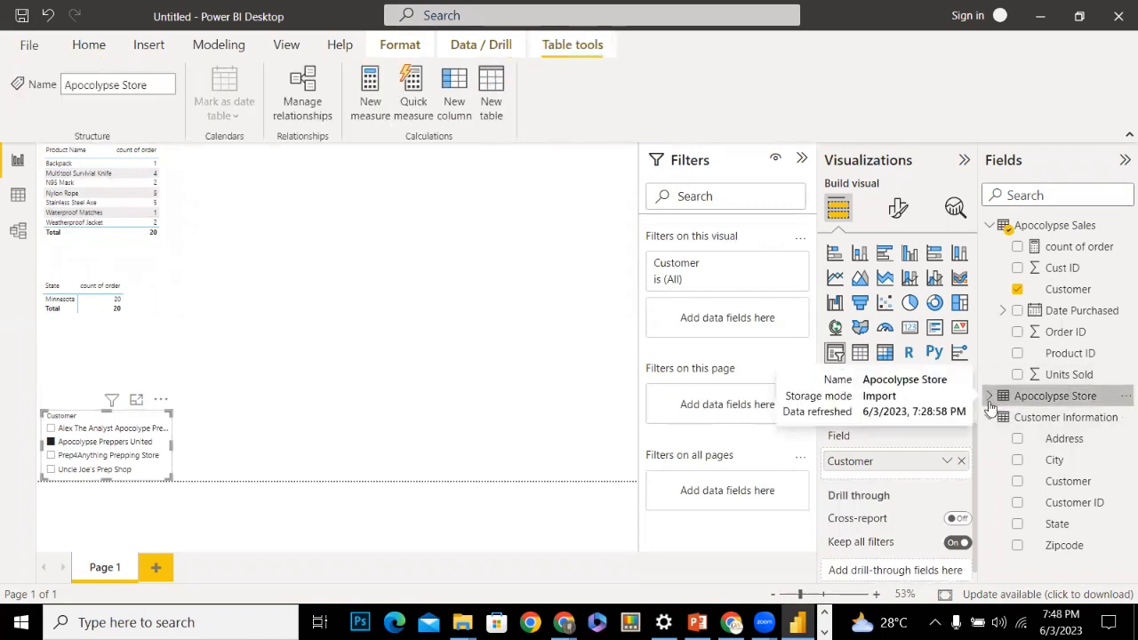
click(989, 398)
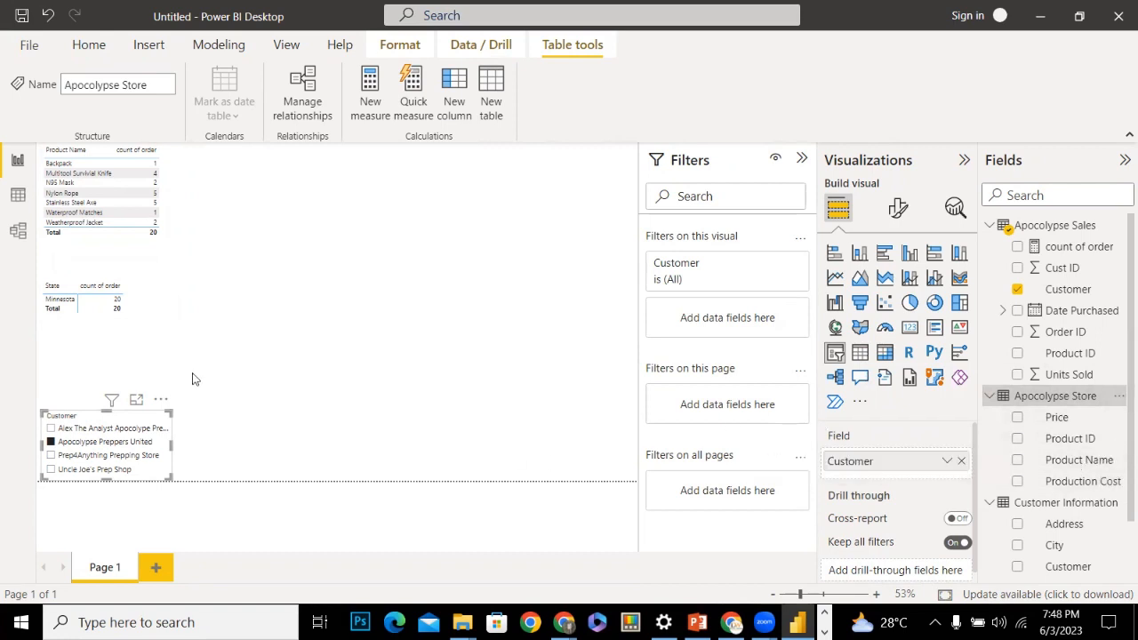
click(160, 400)
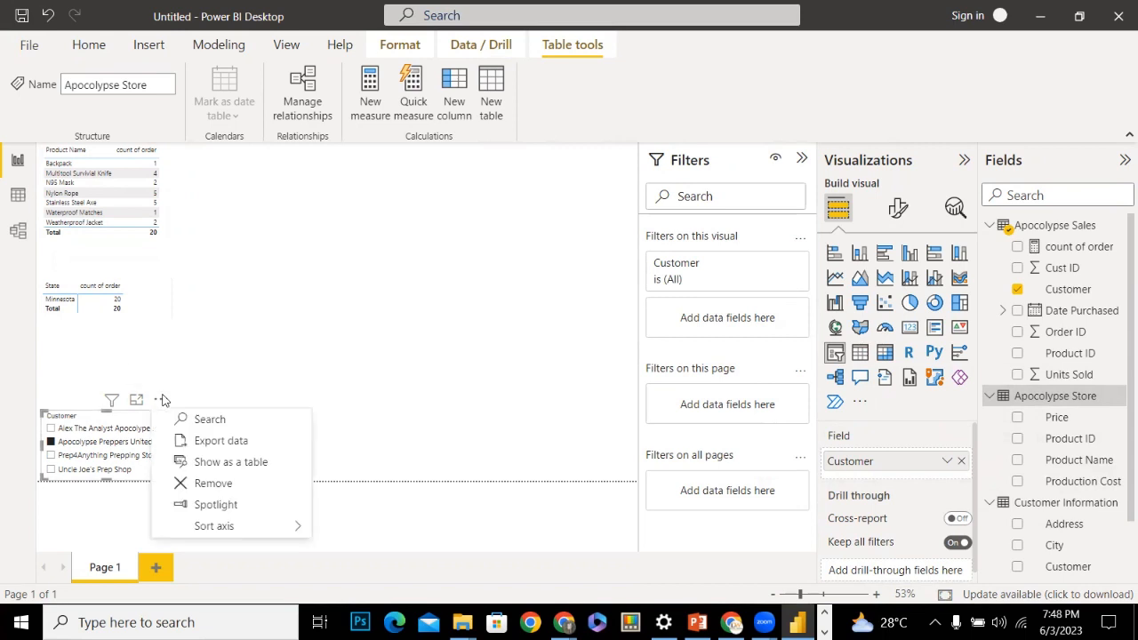
click(194, 485)
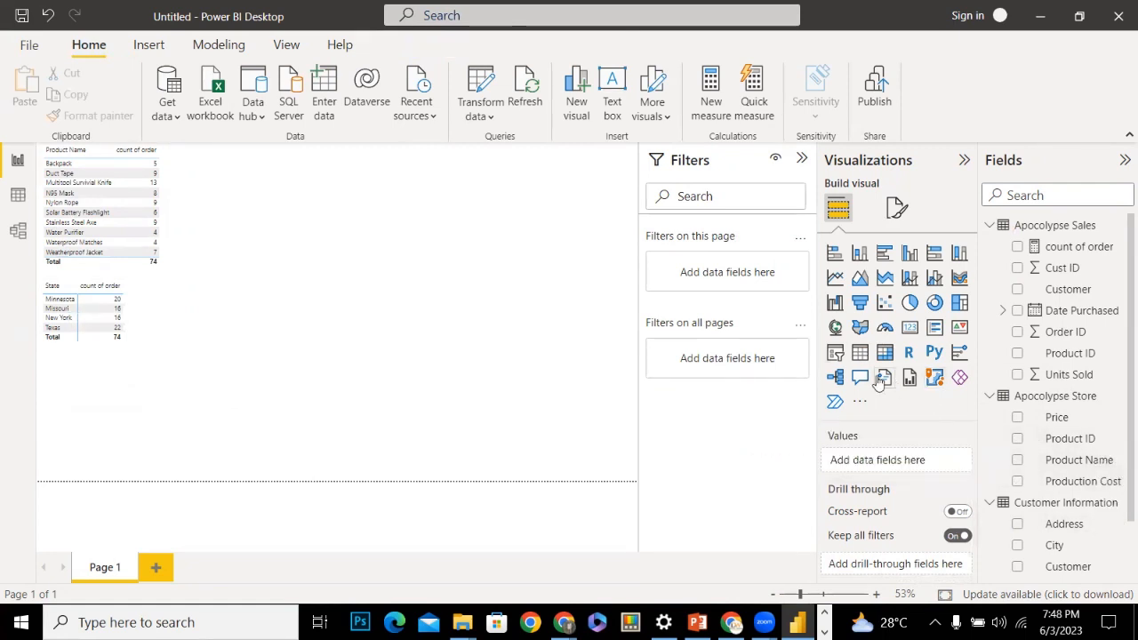
Add a slicer on Product Name from Apocolypse Store and filter the report by Backpack
click(837, 354)
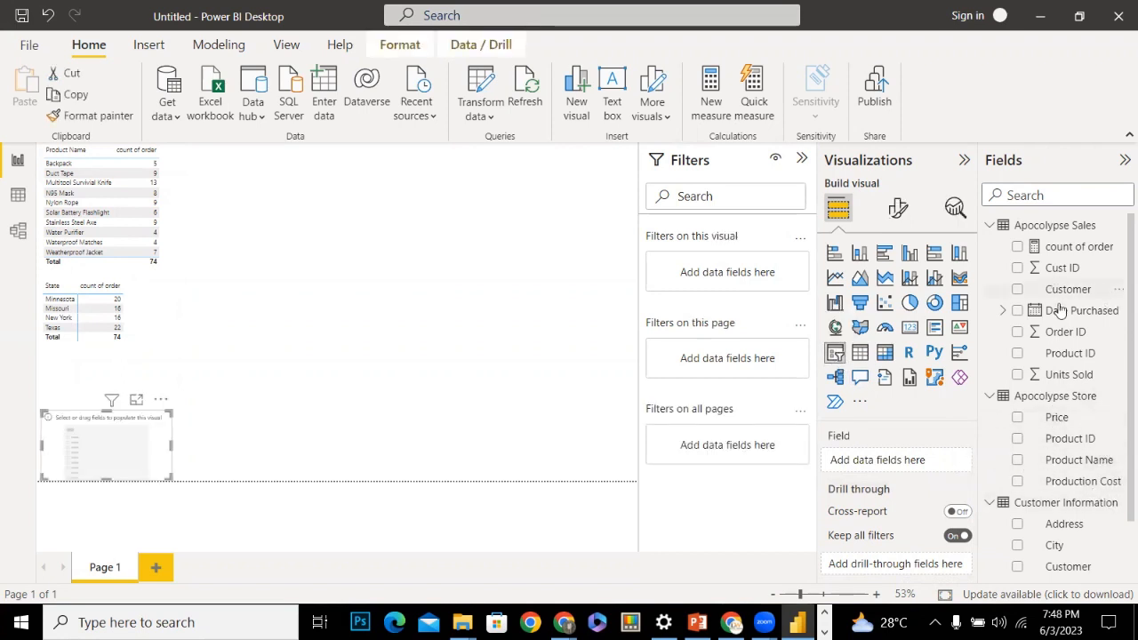
click(1017, 461)
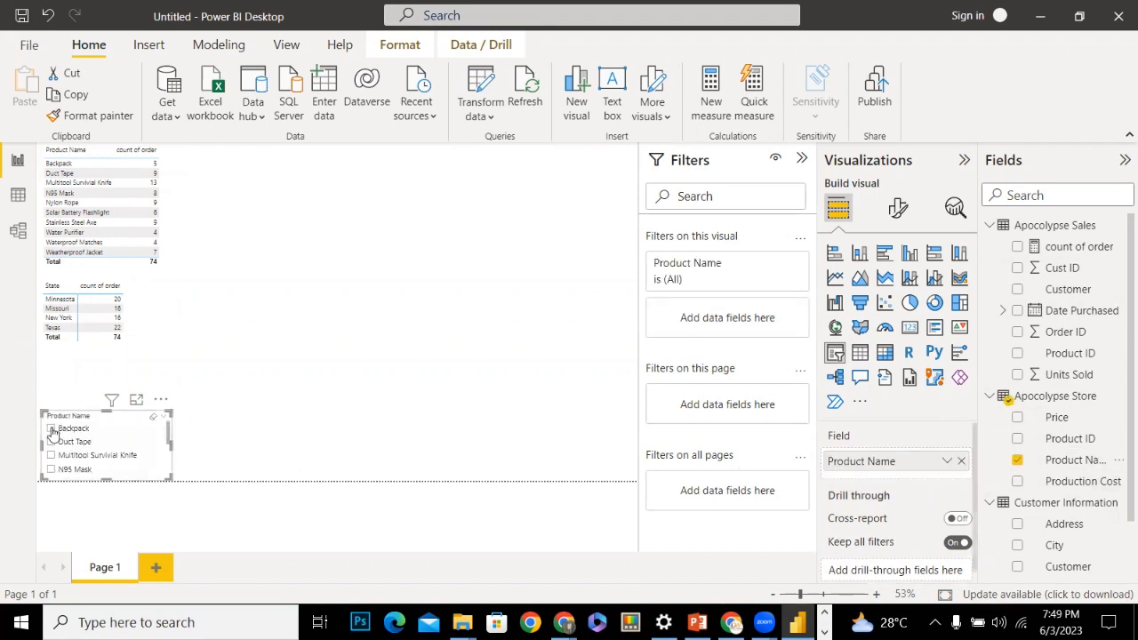
click(51, 429)
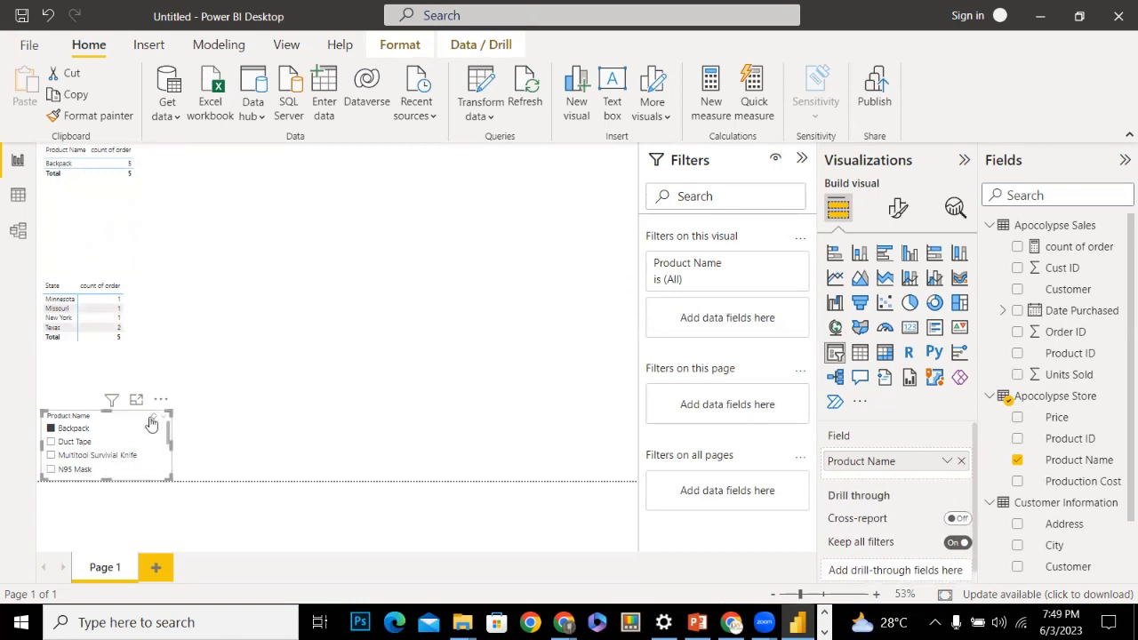
Examine how Customer Information, Apocolypse Sales and Apocolypse Store are related in the model diagram, comparing it with the report
click(19, 230)
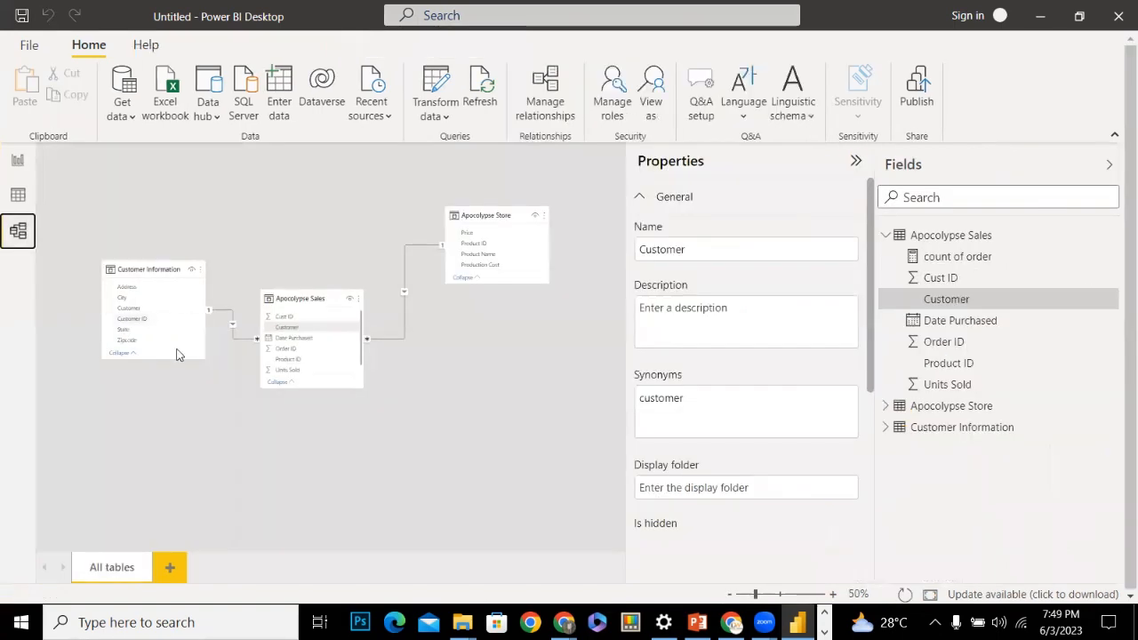
click(18, 195)
click(18, 161)
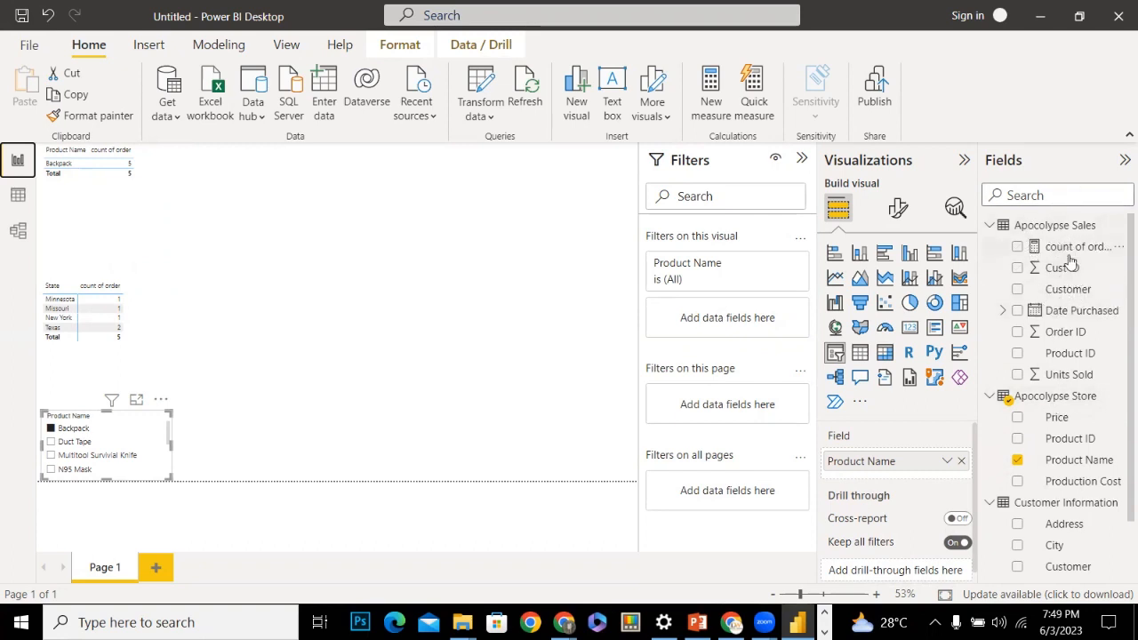
click(7, 192)
click(18, 230)
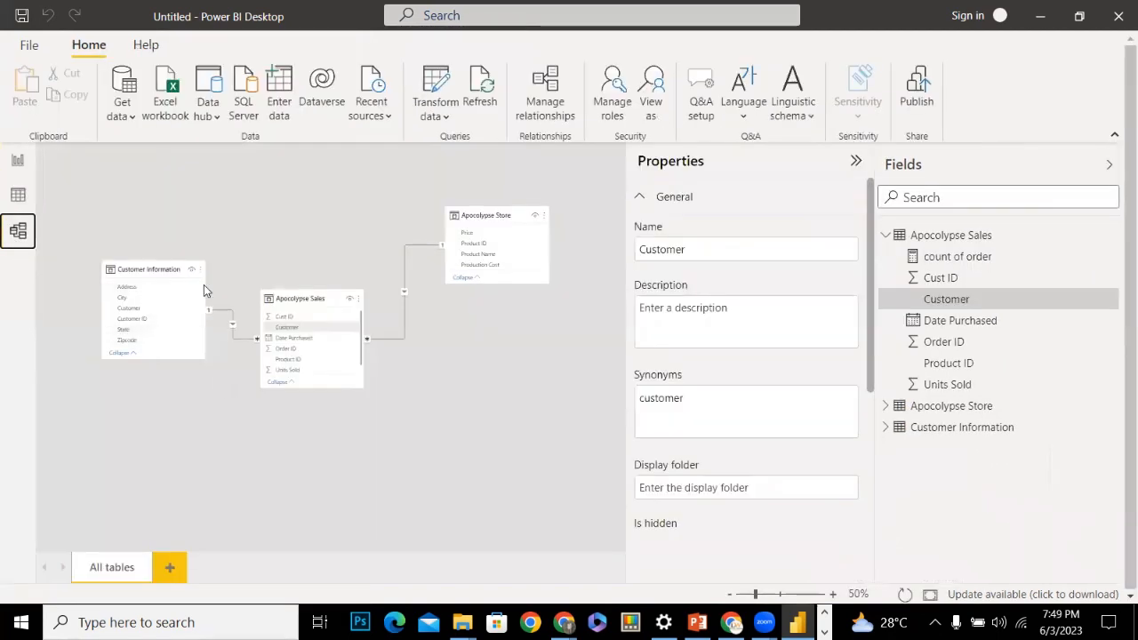
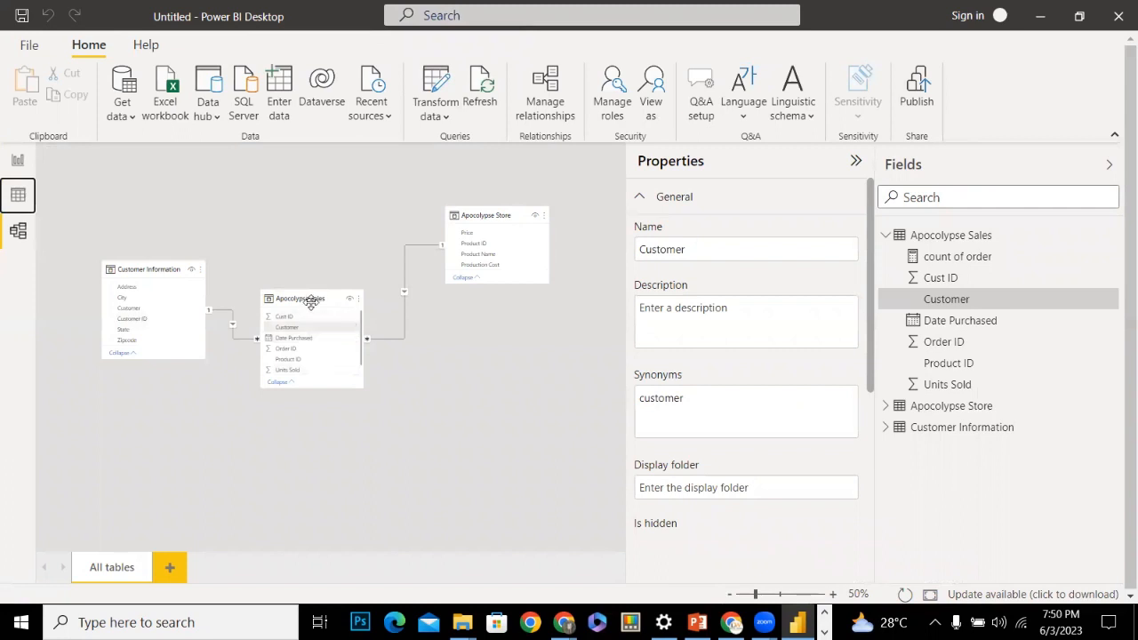
mouse_move(310, 305)
click(10, 232)
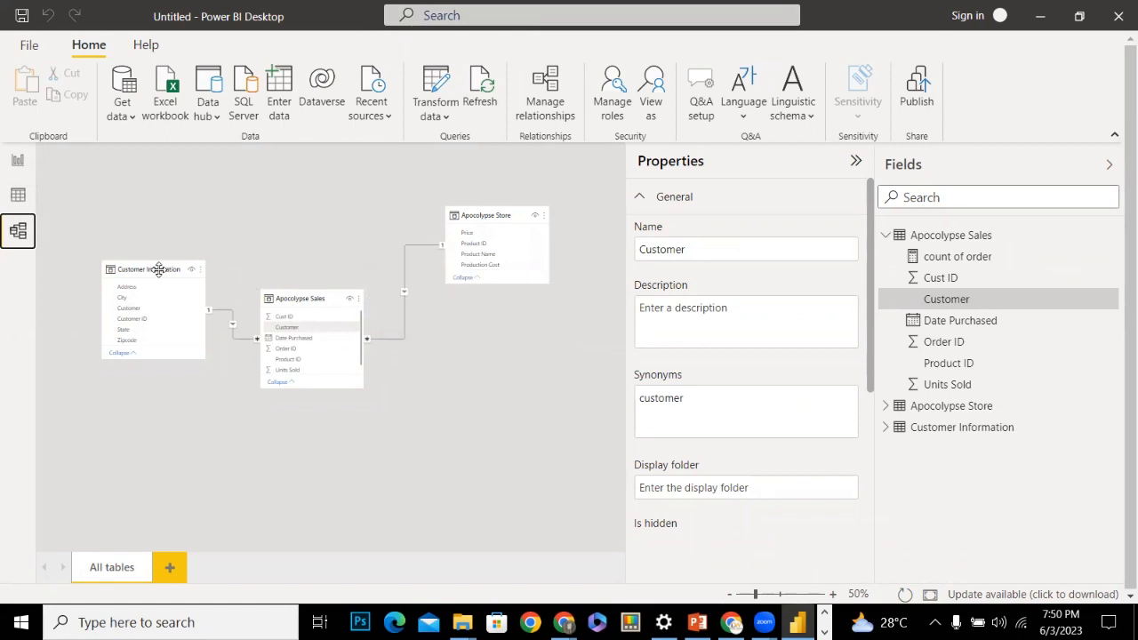
Rearrange the model diagram with Customer Information higher up and Apocolypse Sales below the other two tables
drag(158, 268, 183, 191)
click(181, 184)
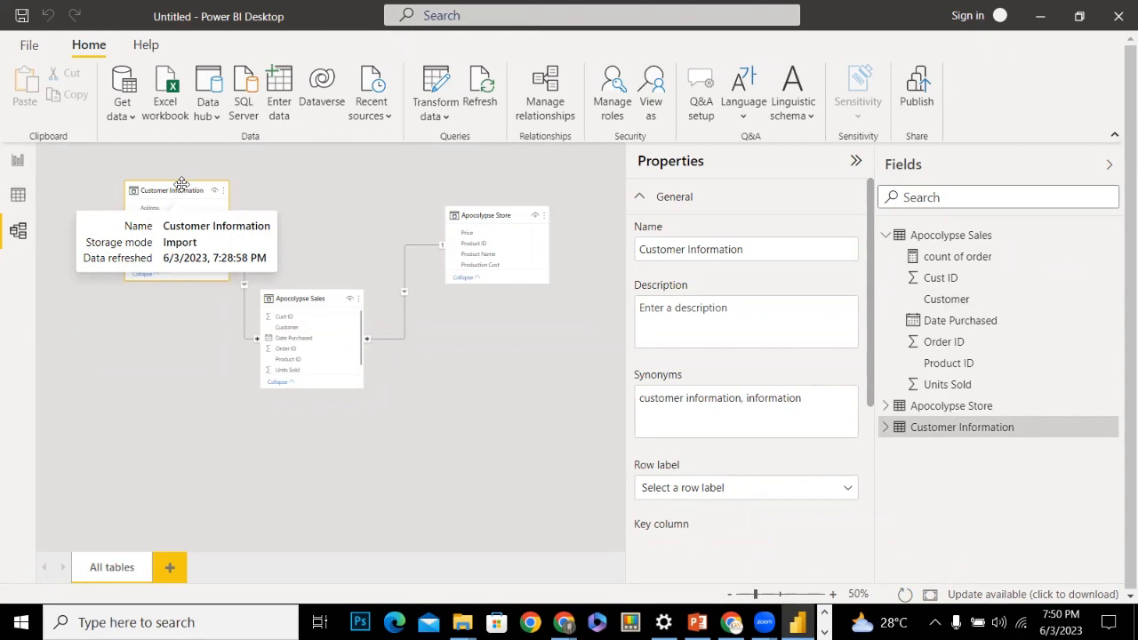
click(329, 242)
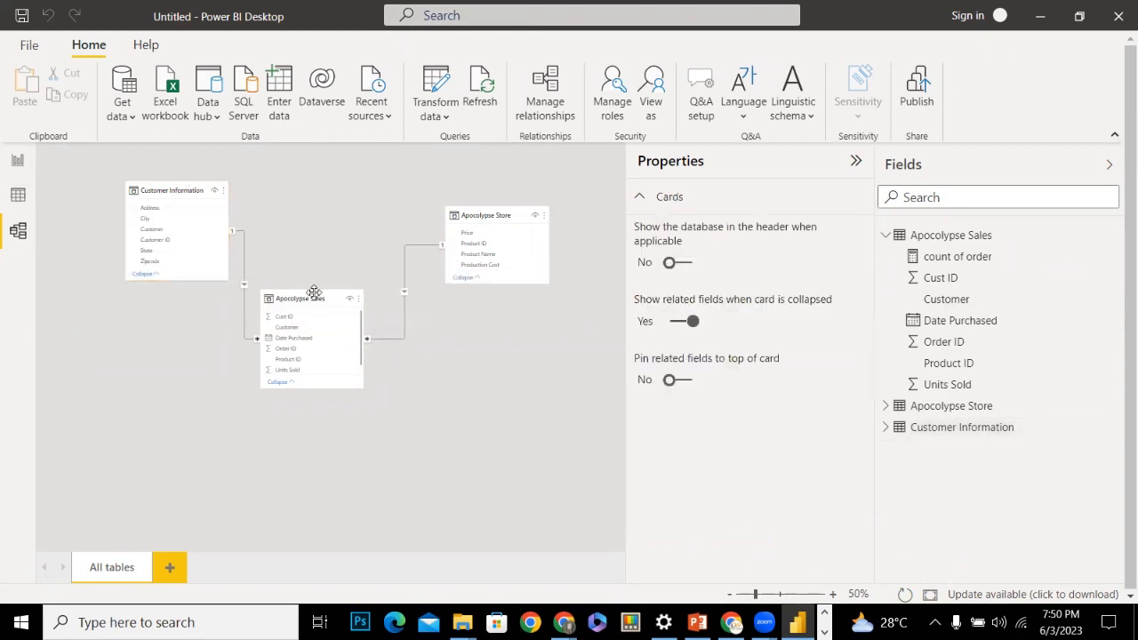
drag(308, 303, 308, 326)
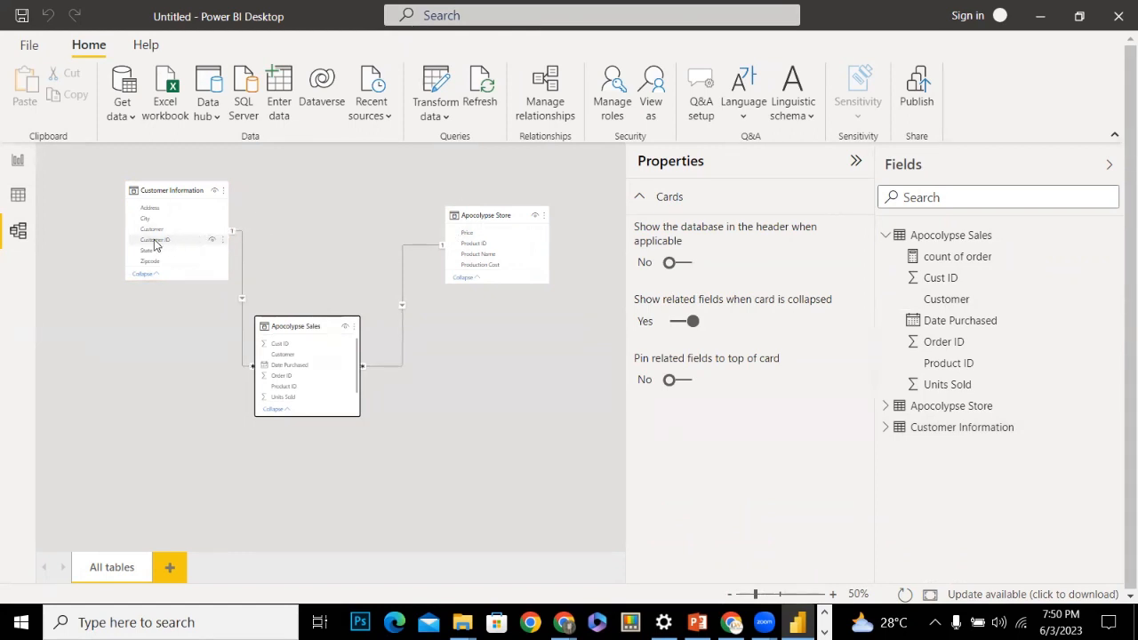
click(498, 280)
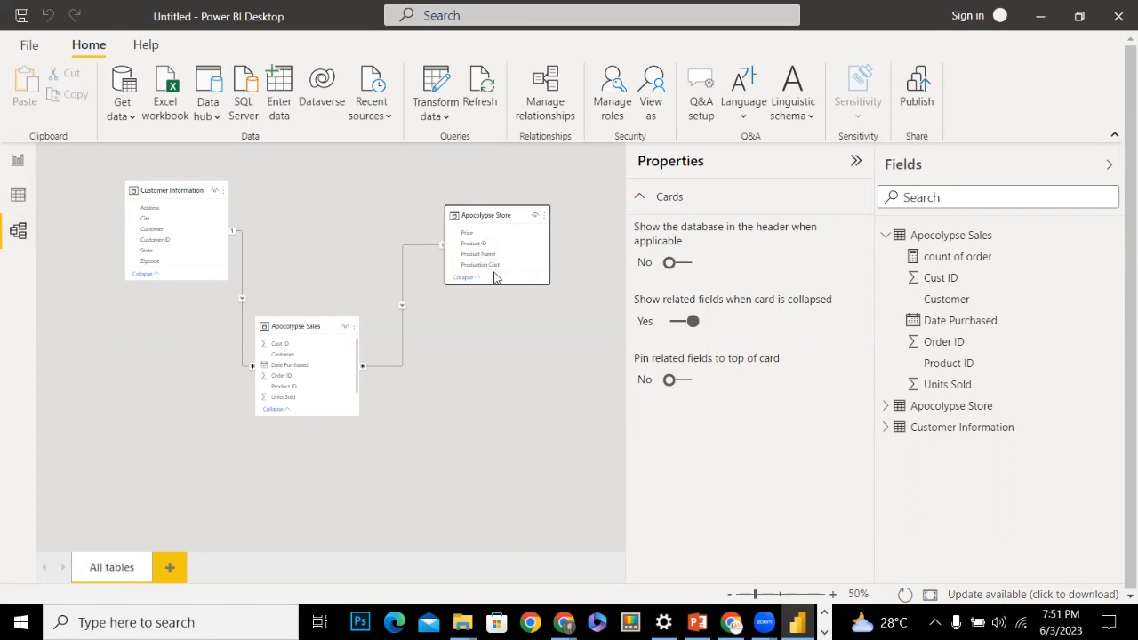
drag(492, 285, 490, 340)
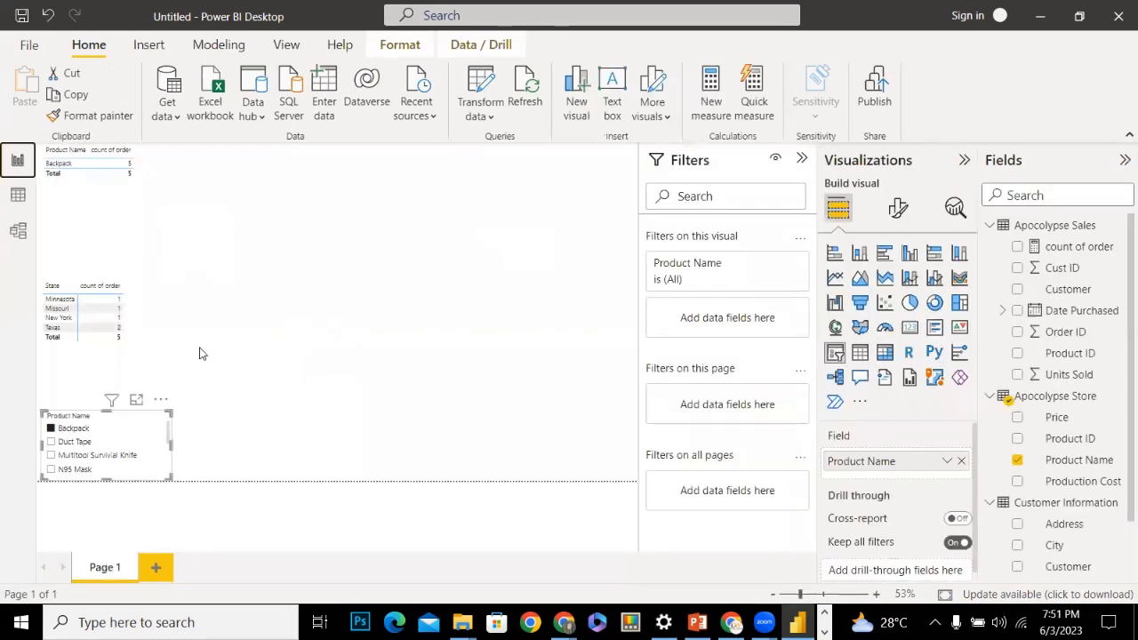
Return to the report and clear the Backpack selection in the Product Name slicer
click(409, 392)
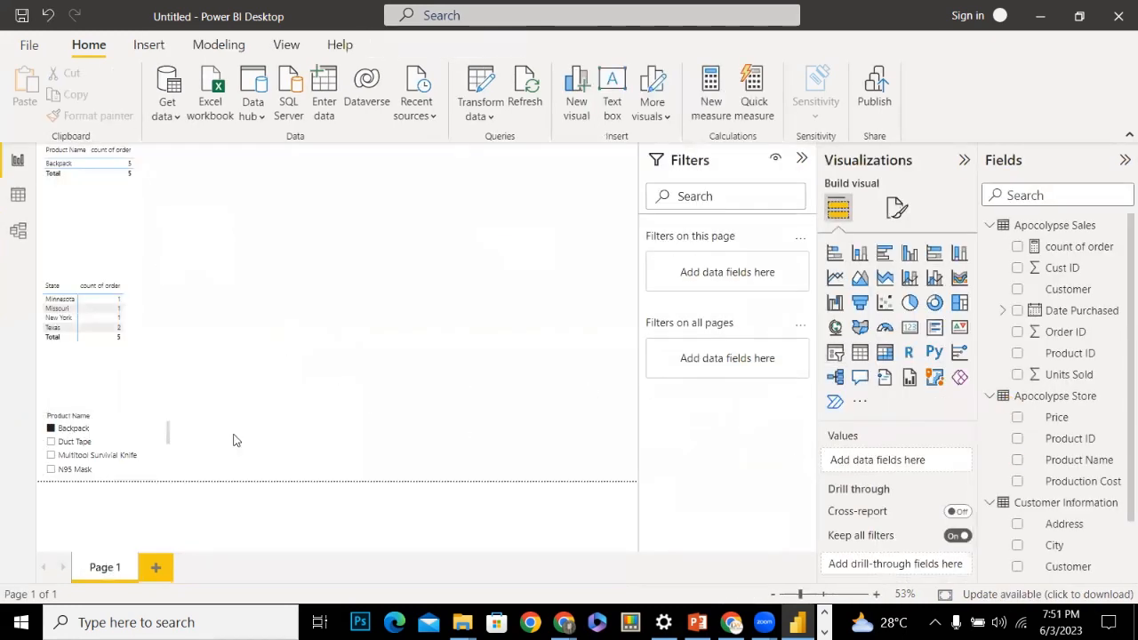
click(153, 418)
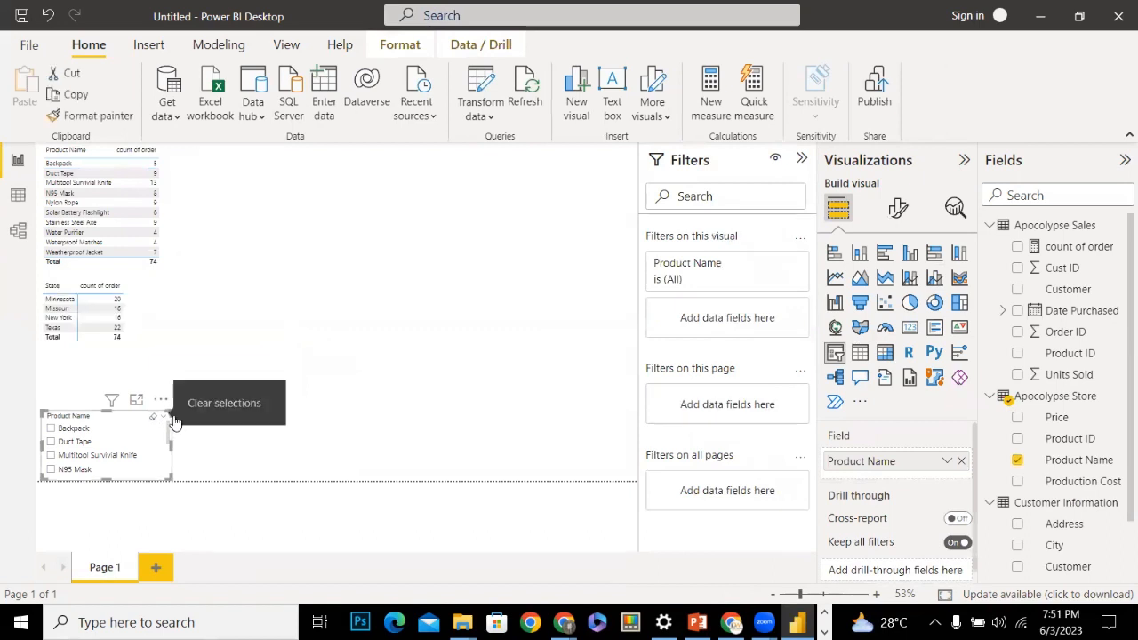
click(317, 422)
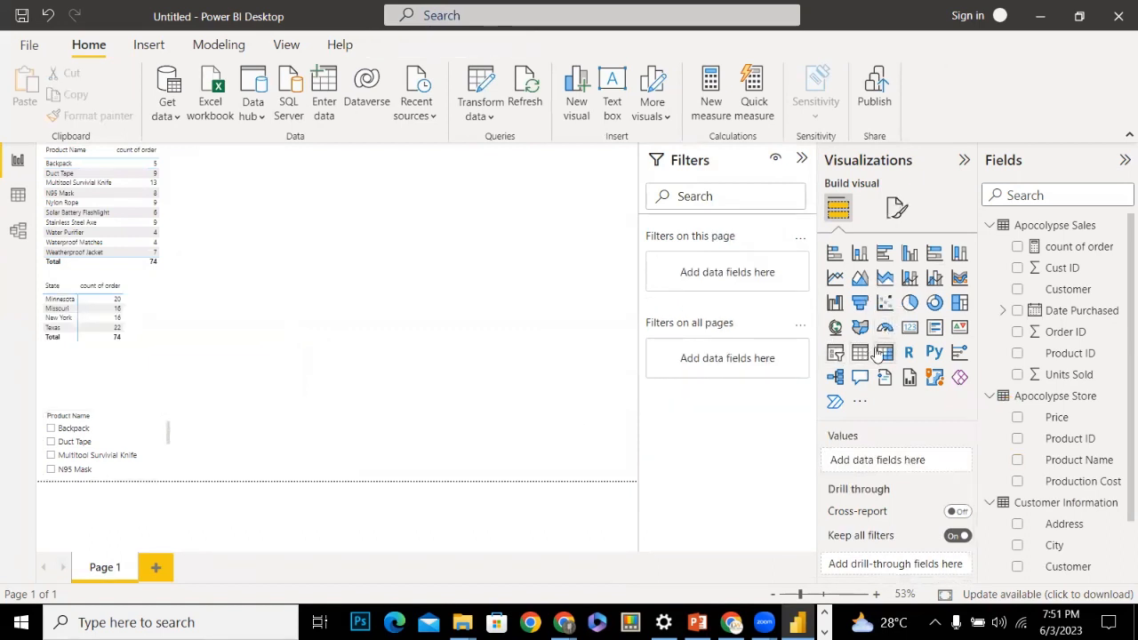
Add a table visual listing Customer from Customer Information and enlarge it on the report page
click(859, 353)
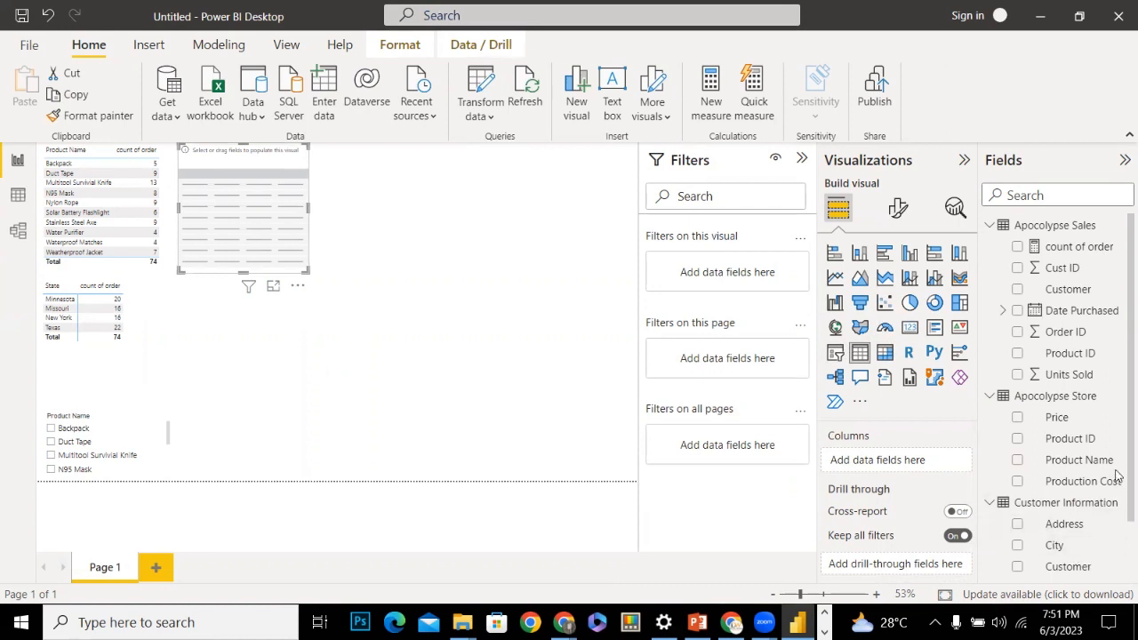
scroll(1116, 507, down, 3)
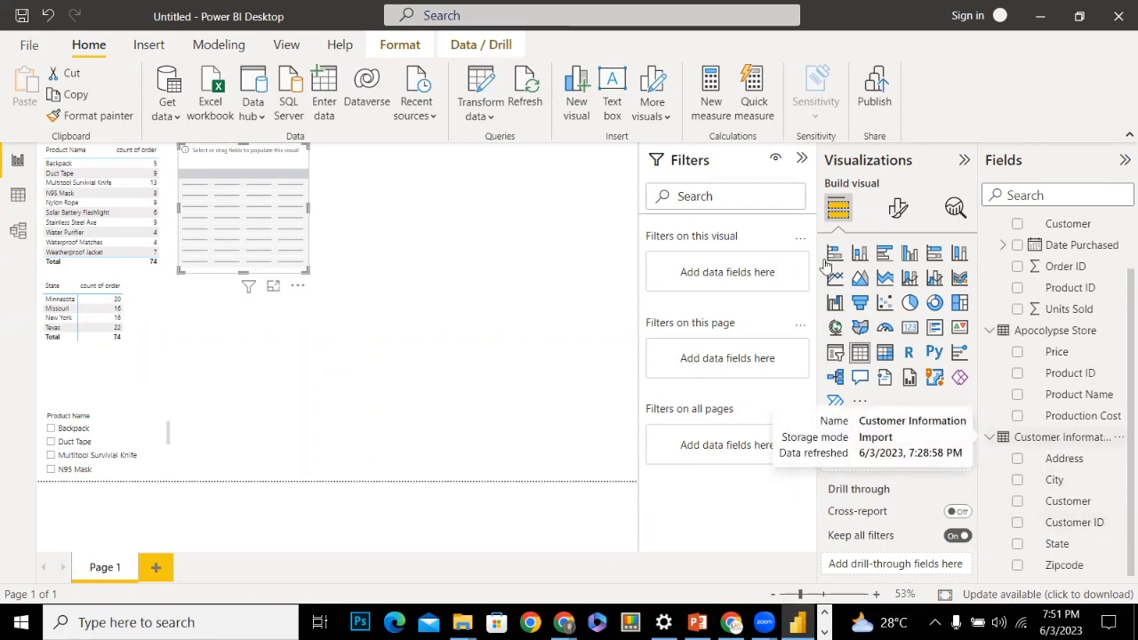
click(1018, 501)
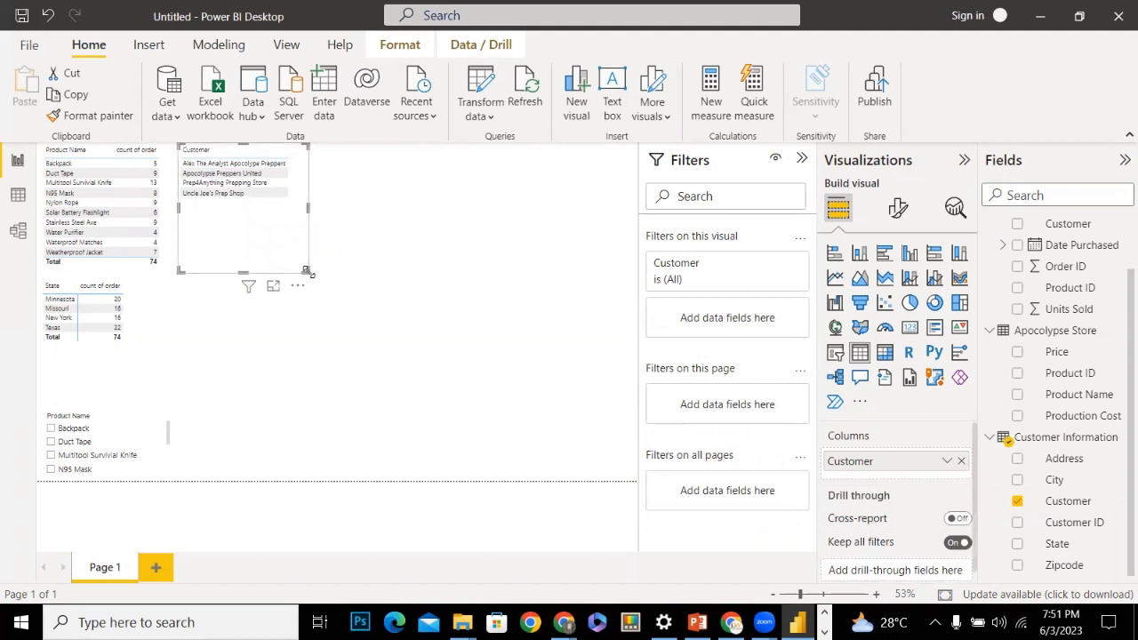
drag(307, 277, 481, 309)
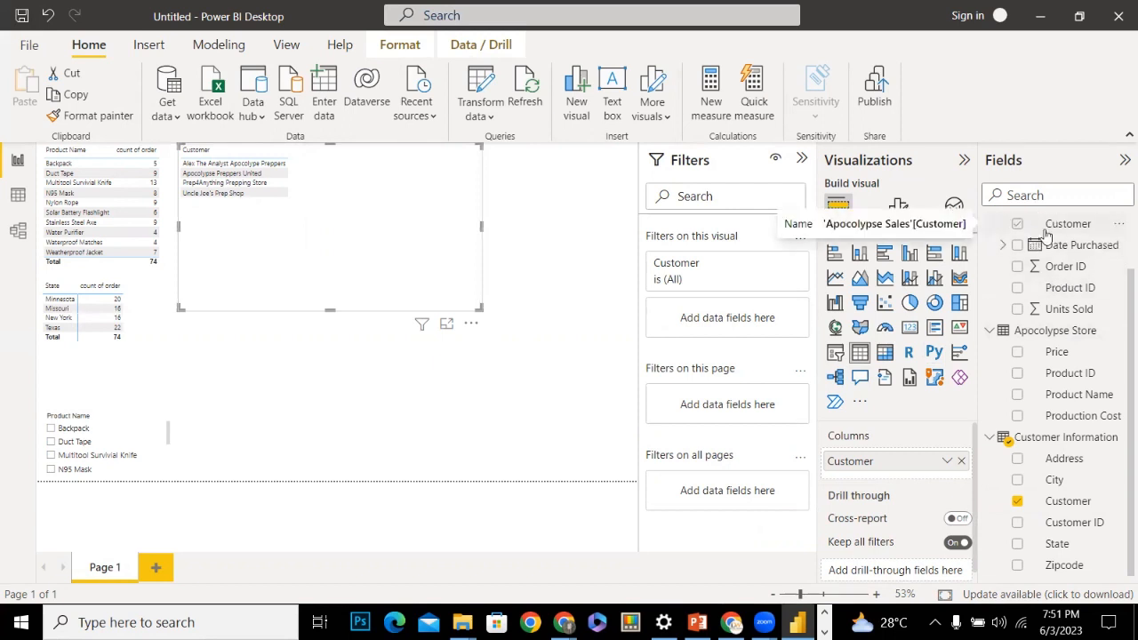
Try adding Product ID from Apocolypse Store to the Customer table visual and remove it
click(1016, 375)
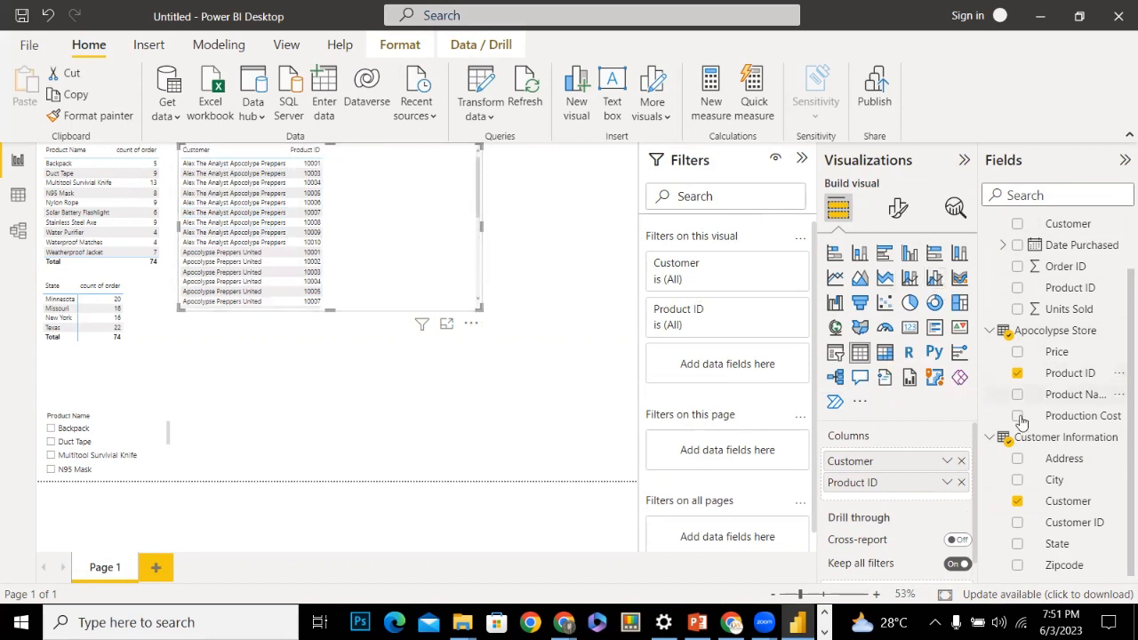
click(961, 482)
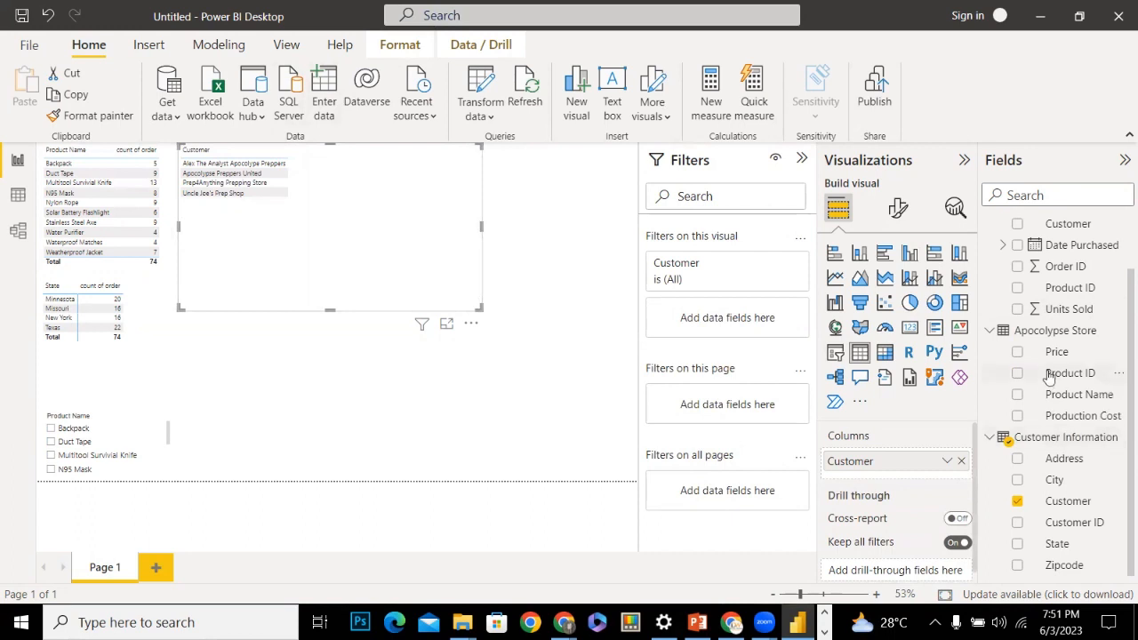
Create a new measure in the Apocolypse Store table and name it "count of product"
right_click(1031, 336)
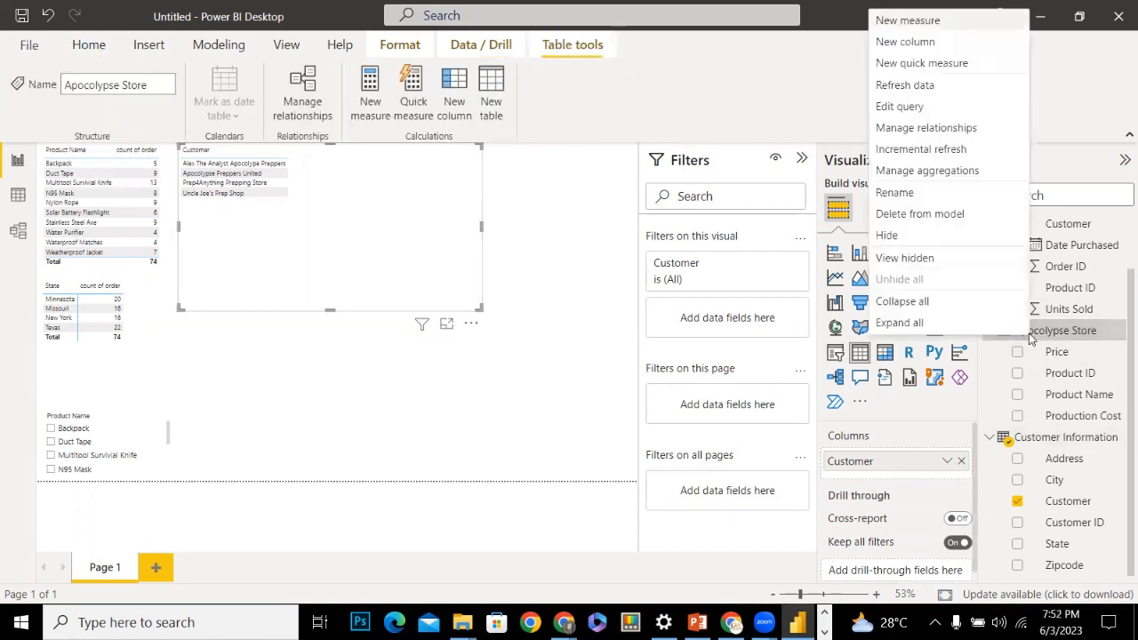
click(934, 222)
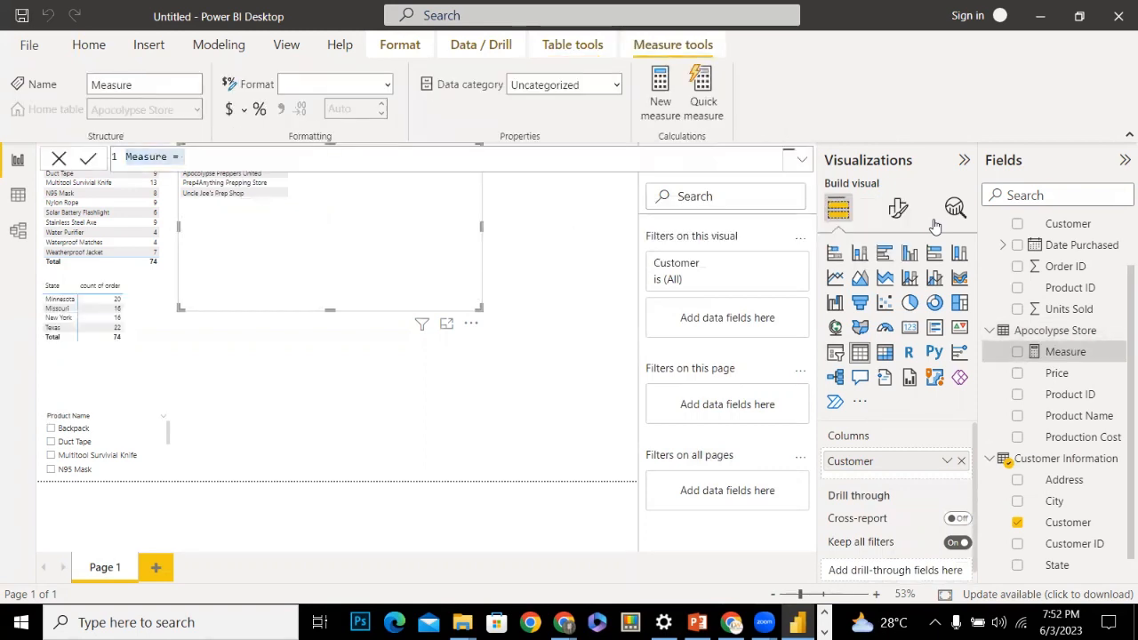
double_click(159, 156)
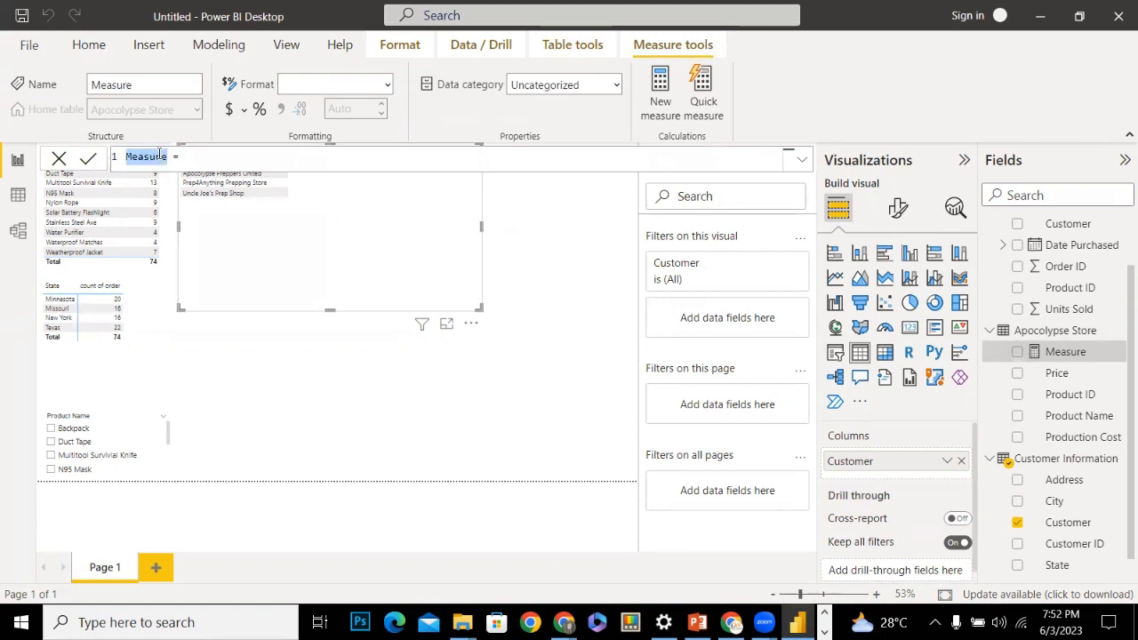
text(countd)
key(BackSpace)
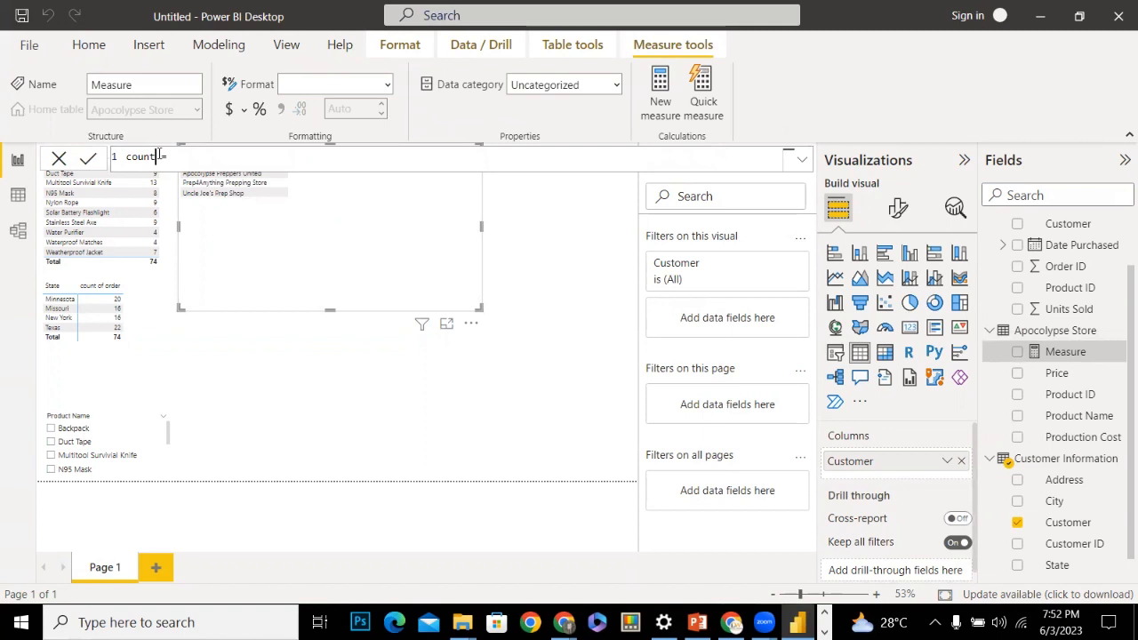
text(of product)
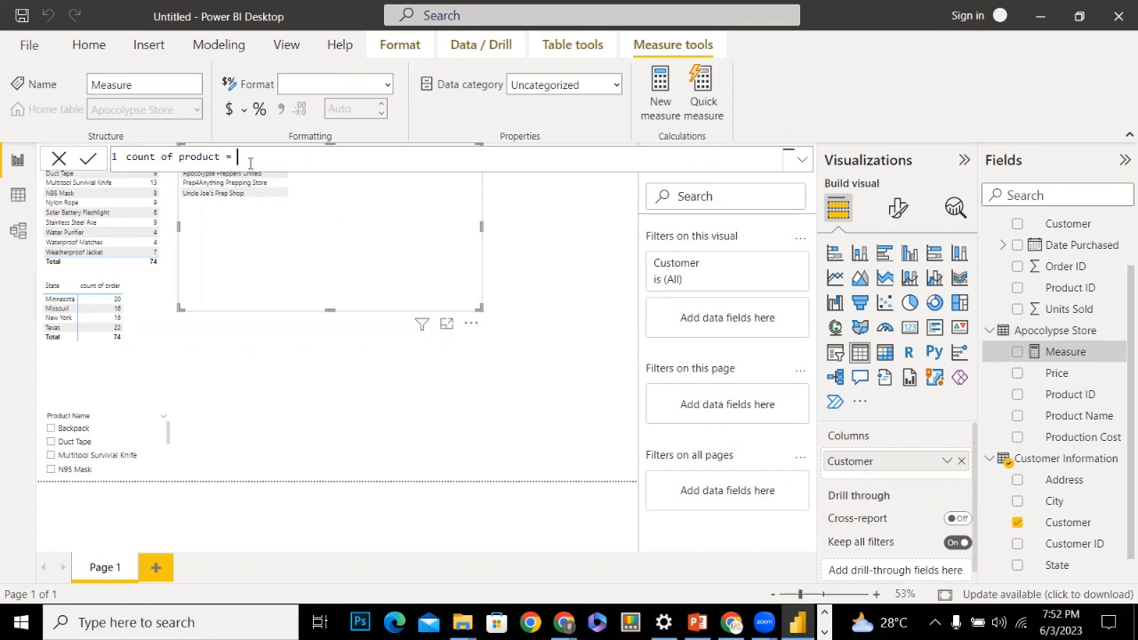
Define the count of product measure as COUNTROWS('Apocolypse Store') and commit the formula
text(co)
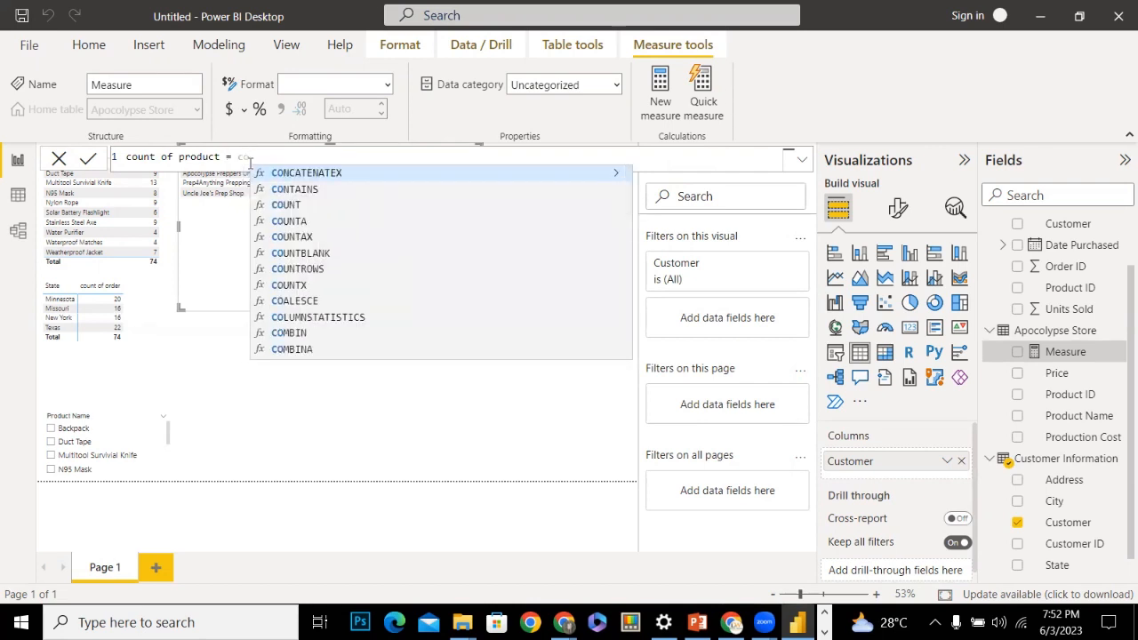
text(u)
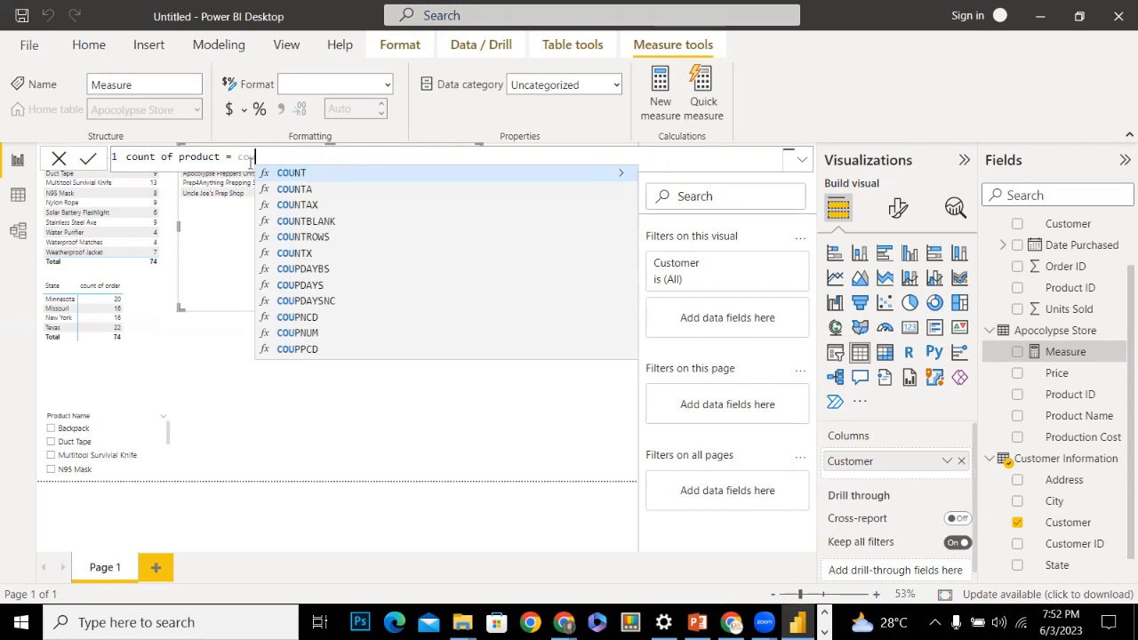
key(Down)
key(Down)
key(Down)
key(Down)
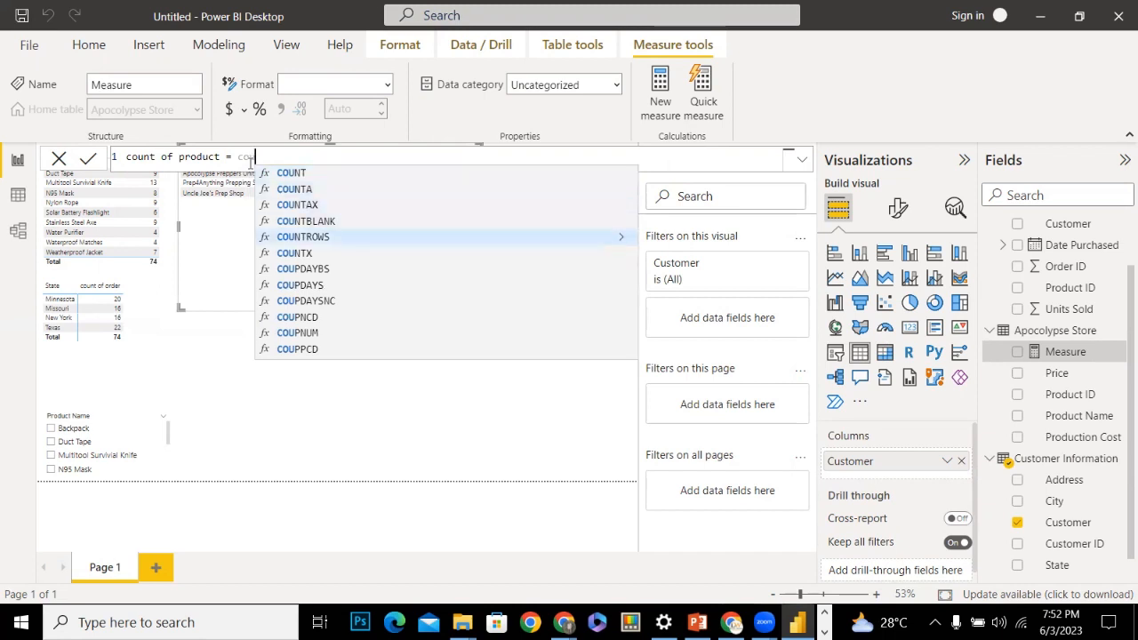
key(Tab)
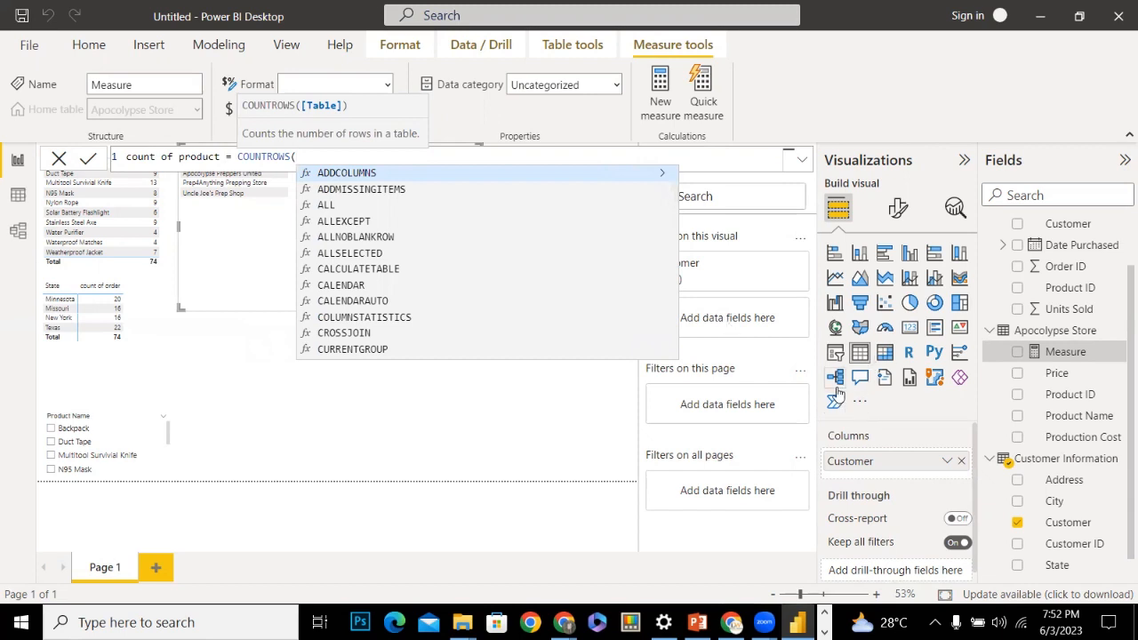
text(ap)
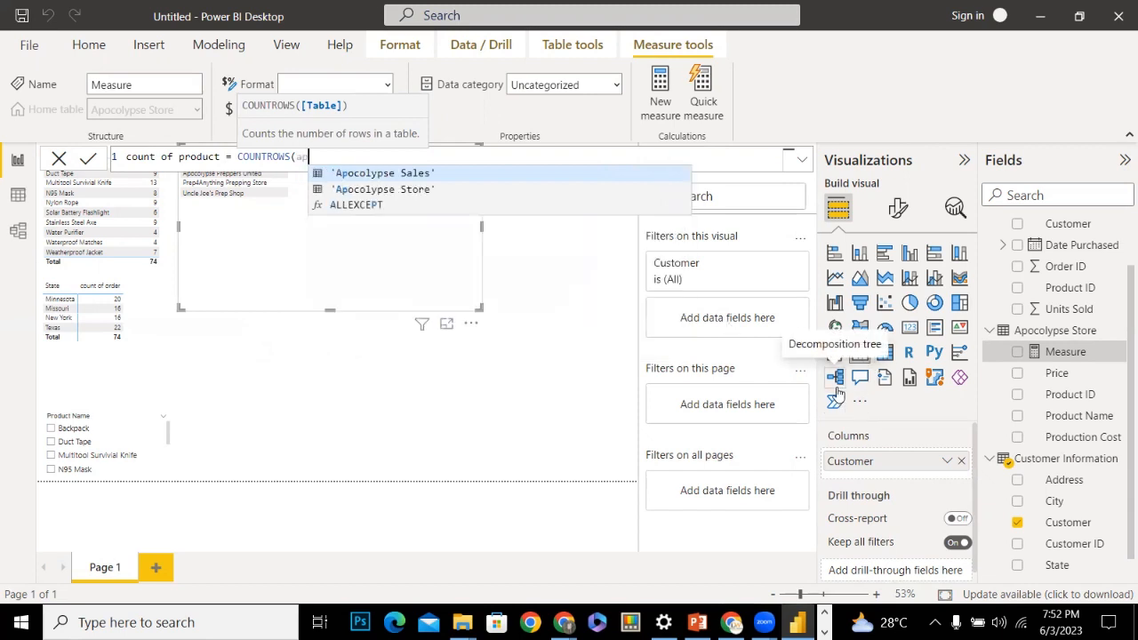
key(Down)
key(Tab)
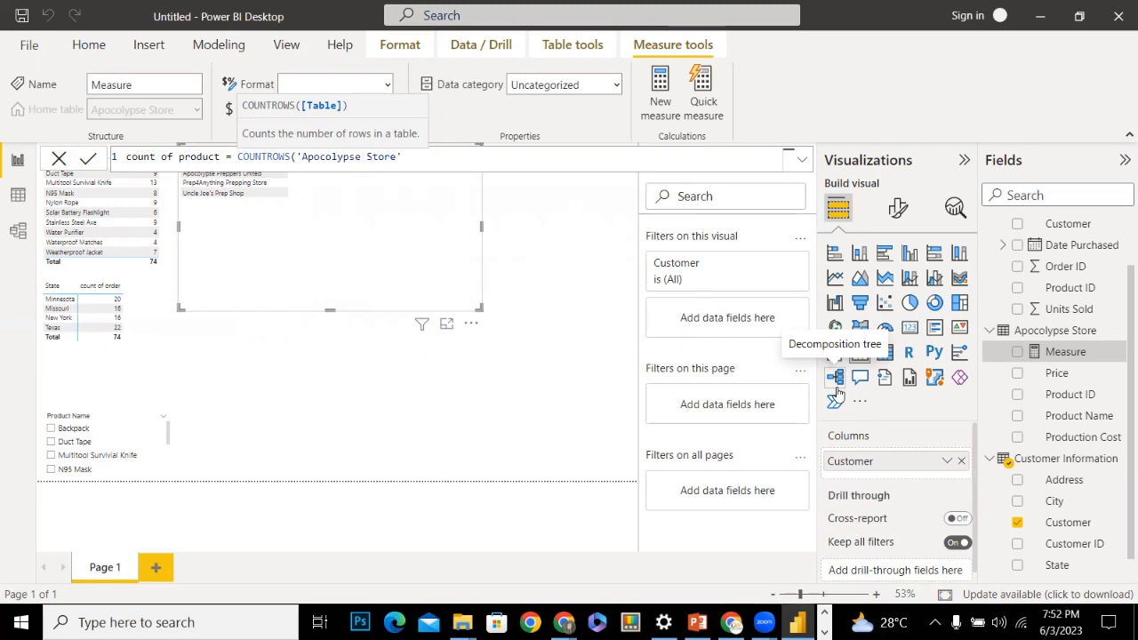
text())
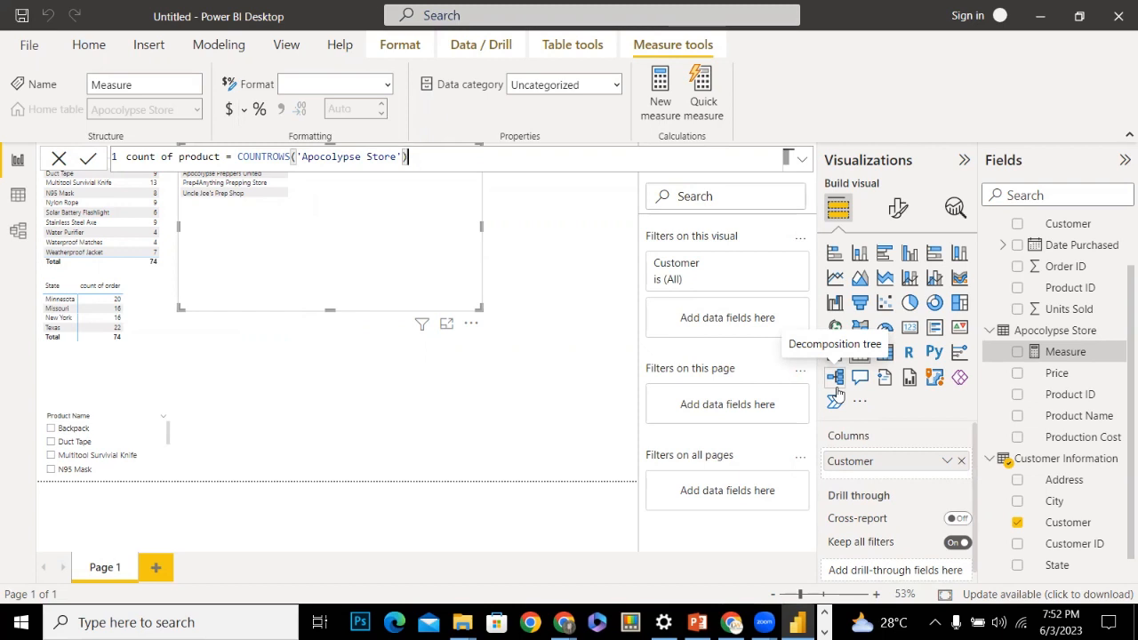
click(837, 390)
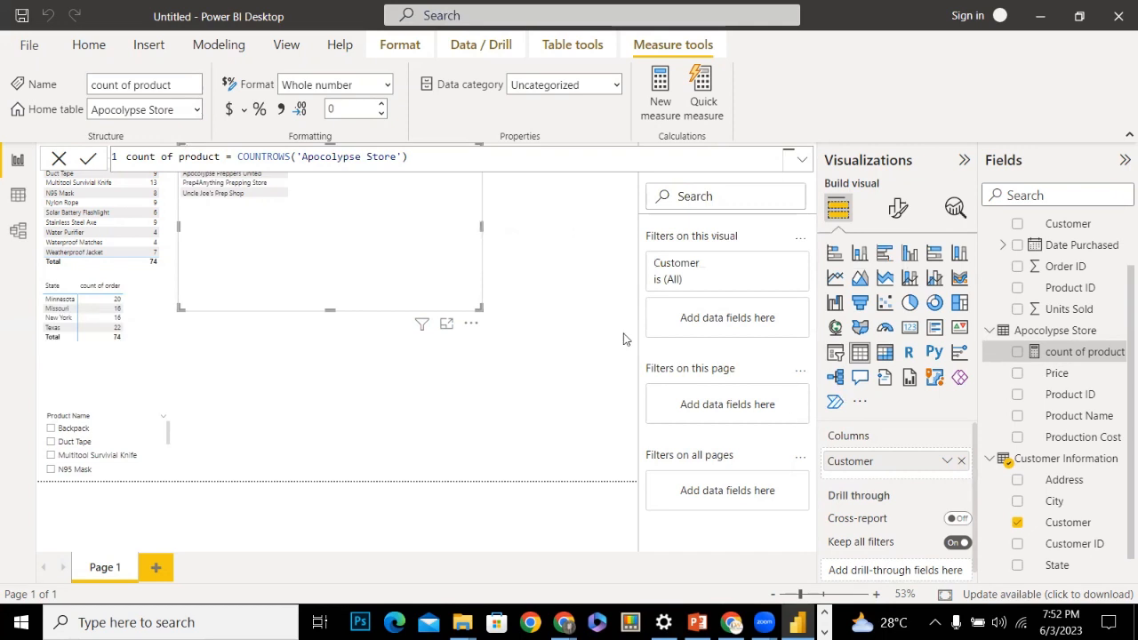
Move the Customer table visual lower on the page and add the count of product measure to it
drag(380, 312, 399, 325)
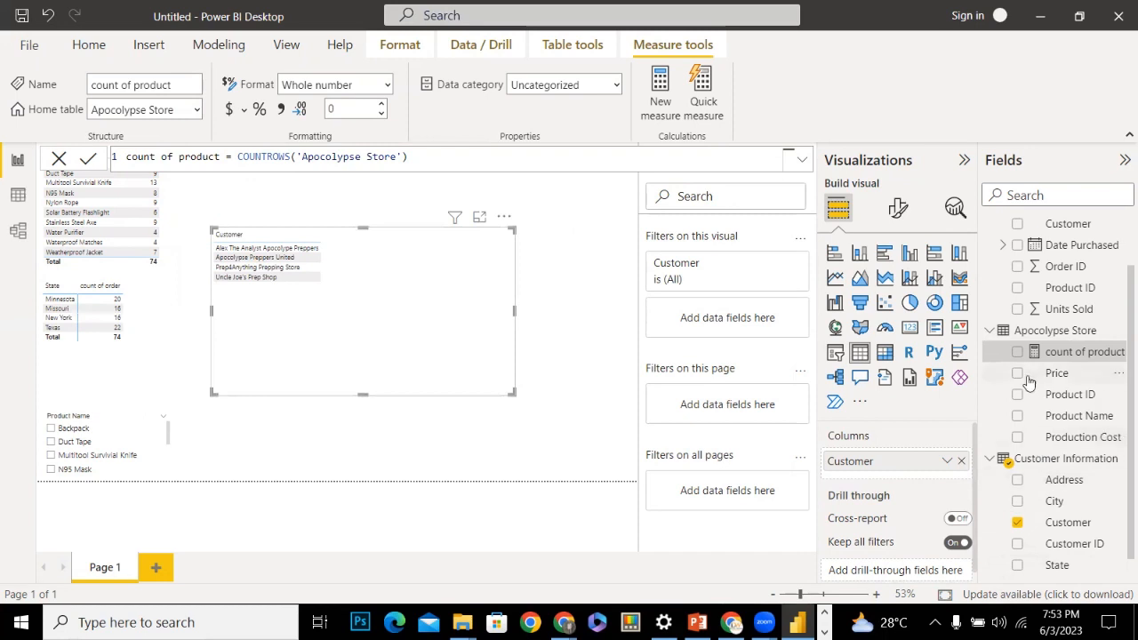
click(1017, 352)
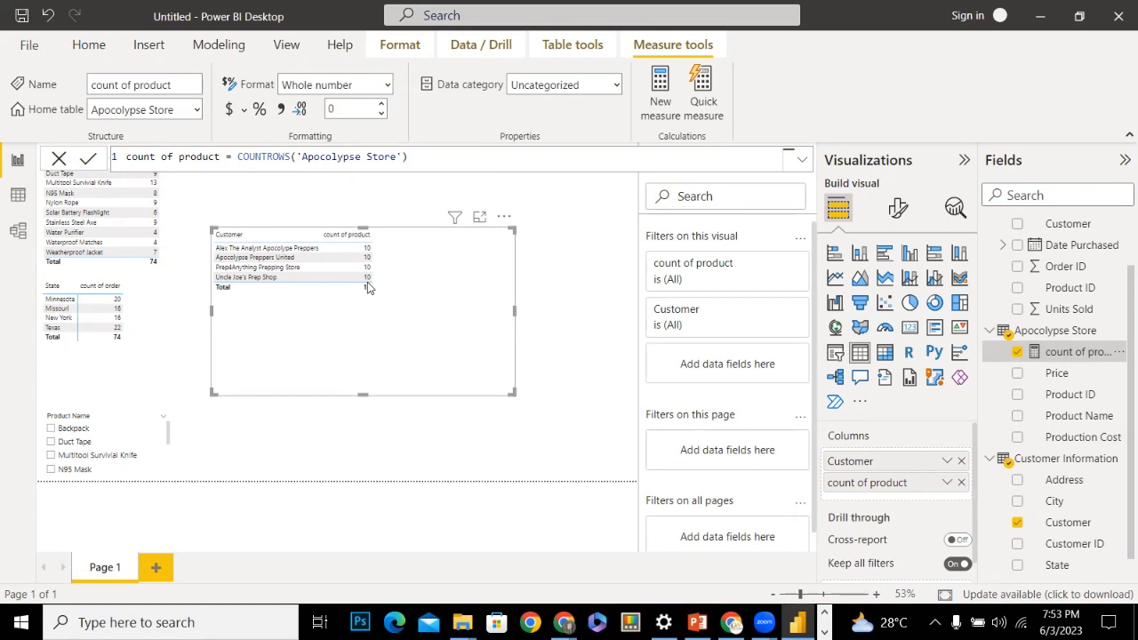
In the model, set the cross filter direction of the Apocolypse Sales–Customer Information relationship to Both
click(17, 231)
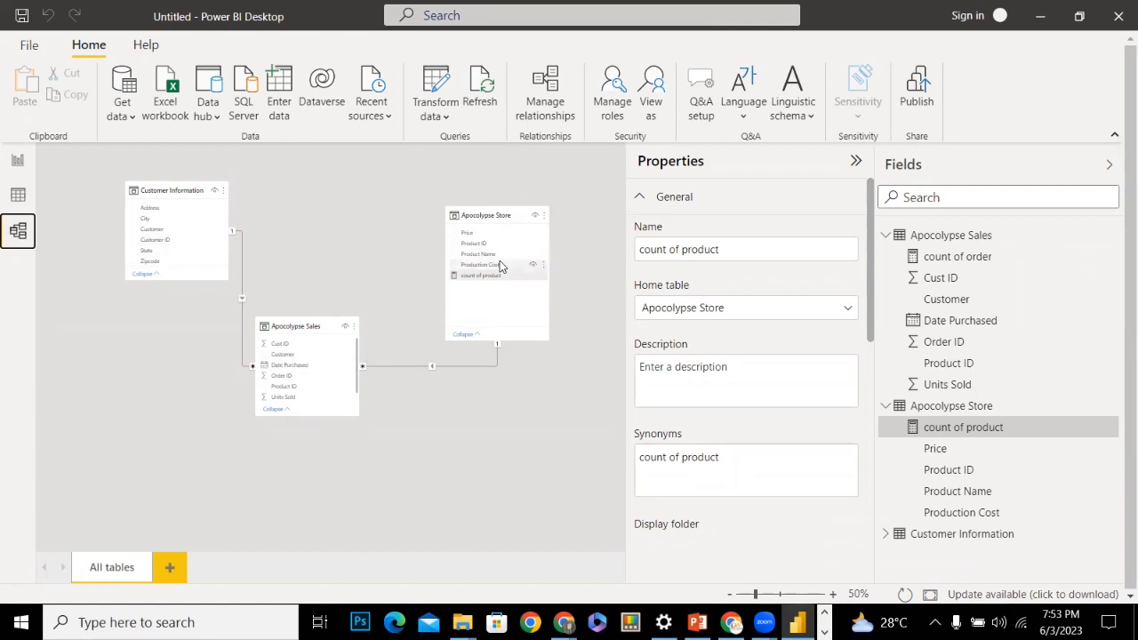
double_click(245, 283)
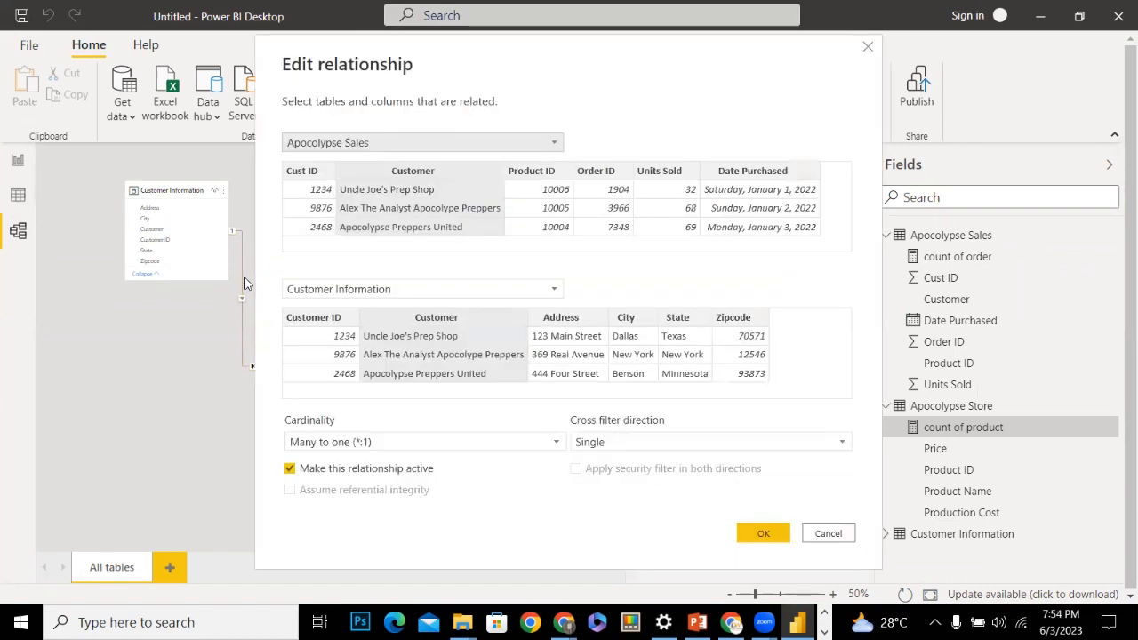
click(642, 440)
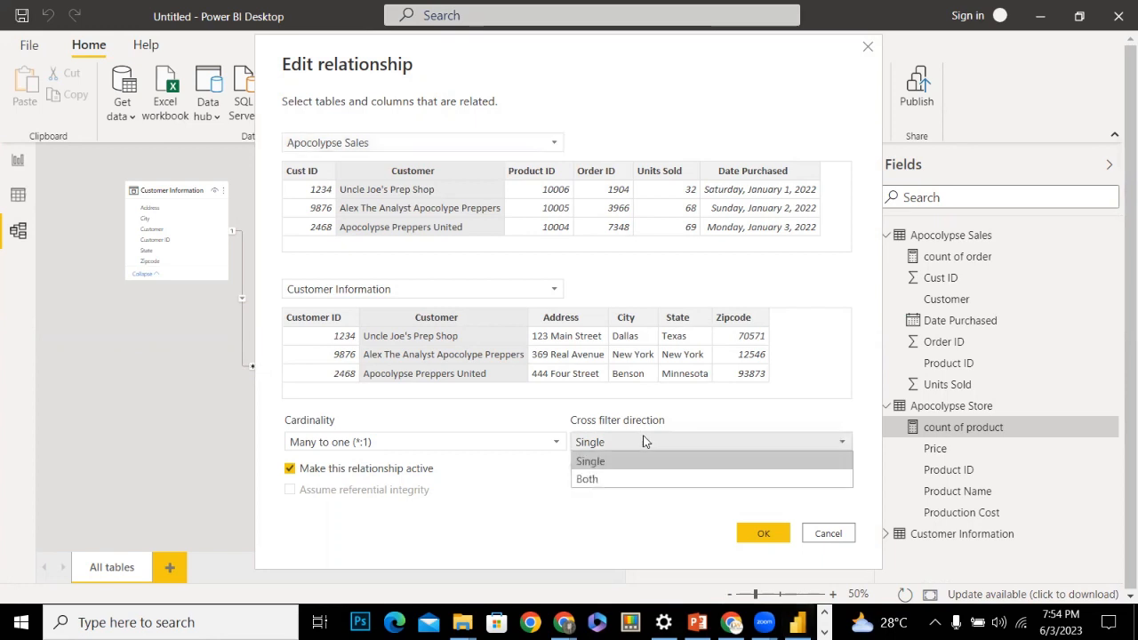
click(607, 479)
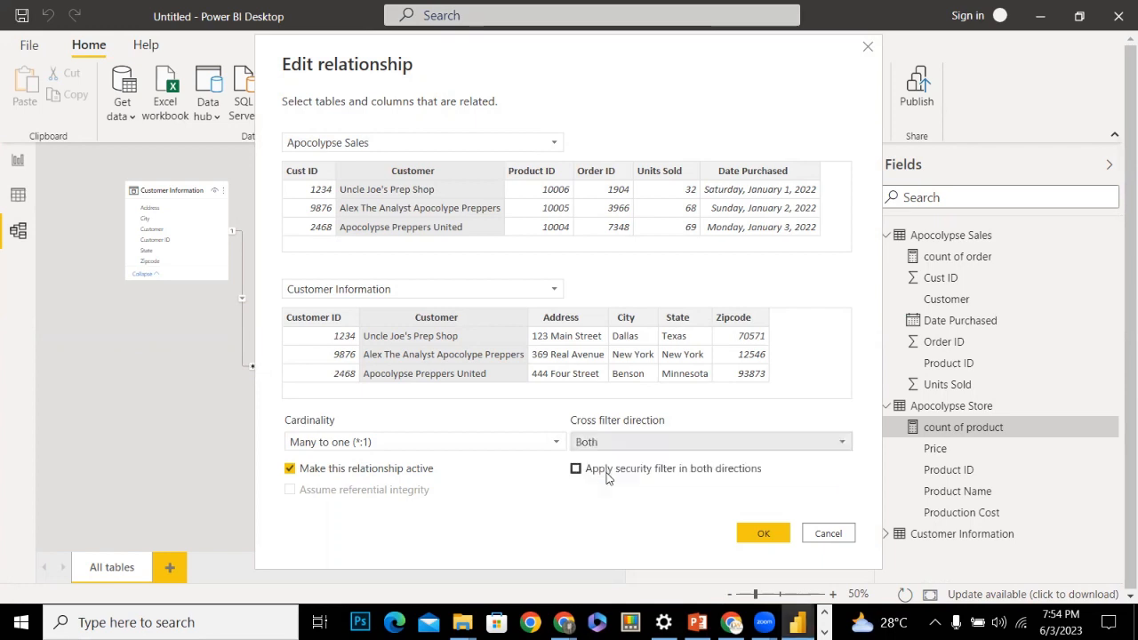
click(759, 534)
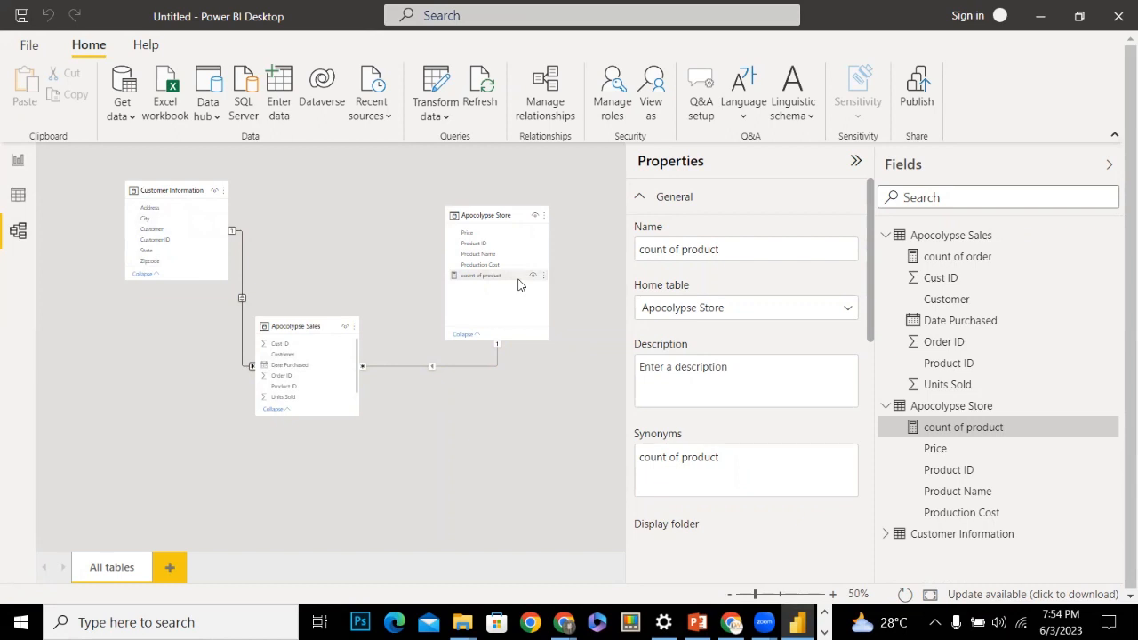
Set the cross filter direction of the Apocolypse Sales–Apocolypse Store relationship to Both
right_click(431, 367)
click(400, 366)
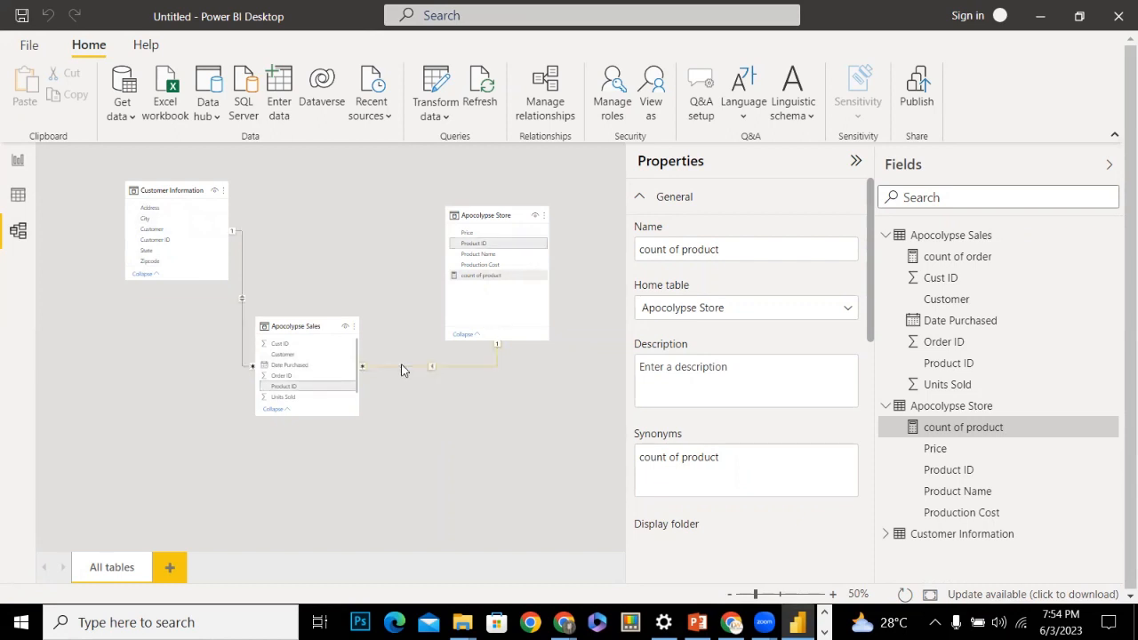
double_click(402, 366)
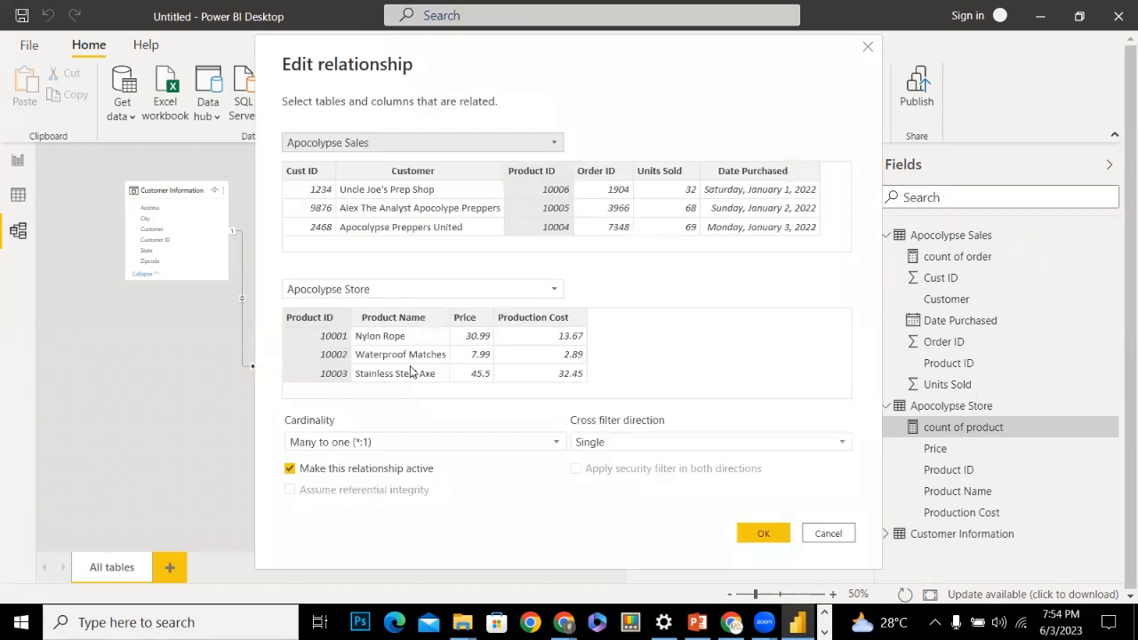
click(611, 444)
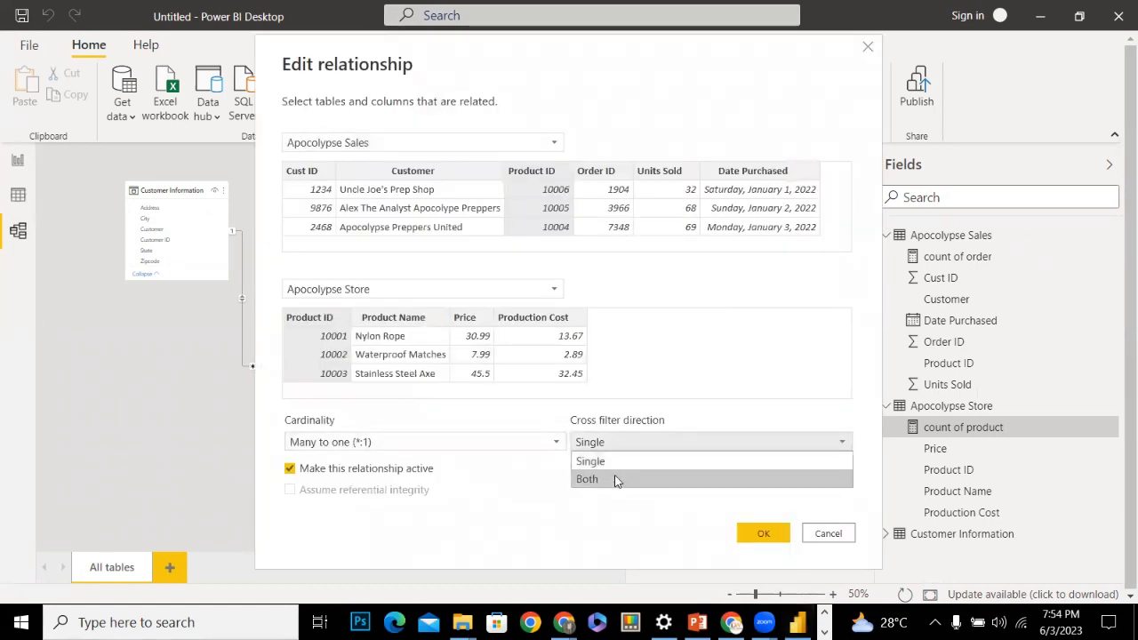
click(615, 480)
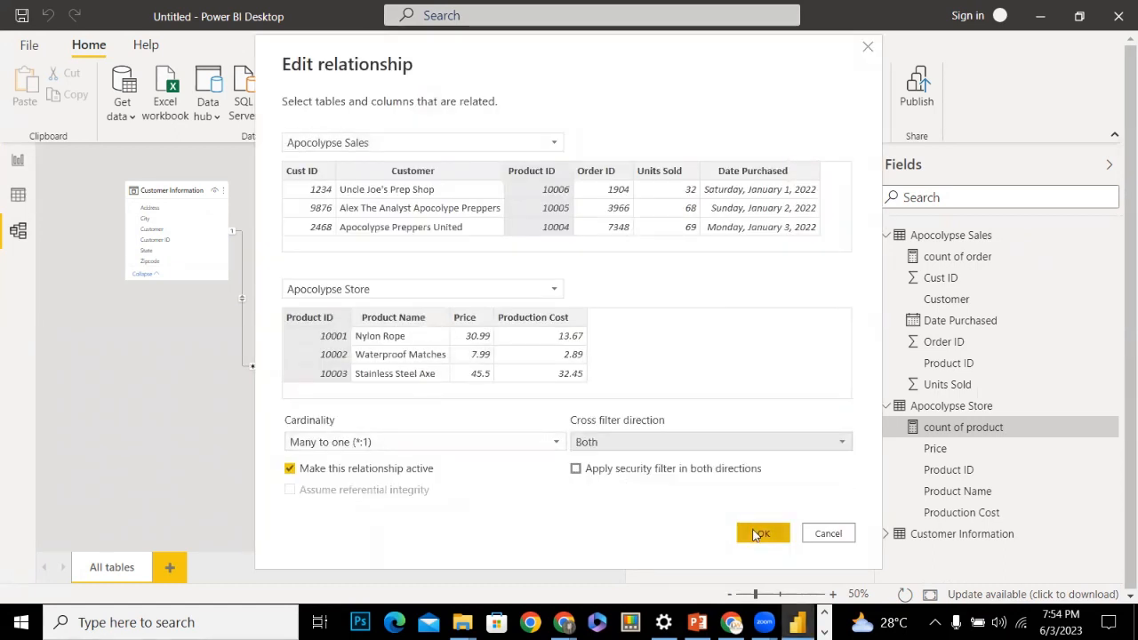
click(761, 533)
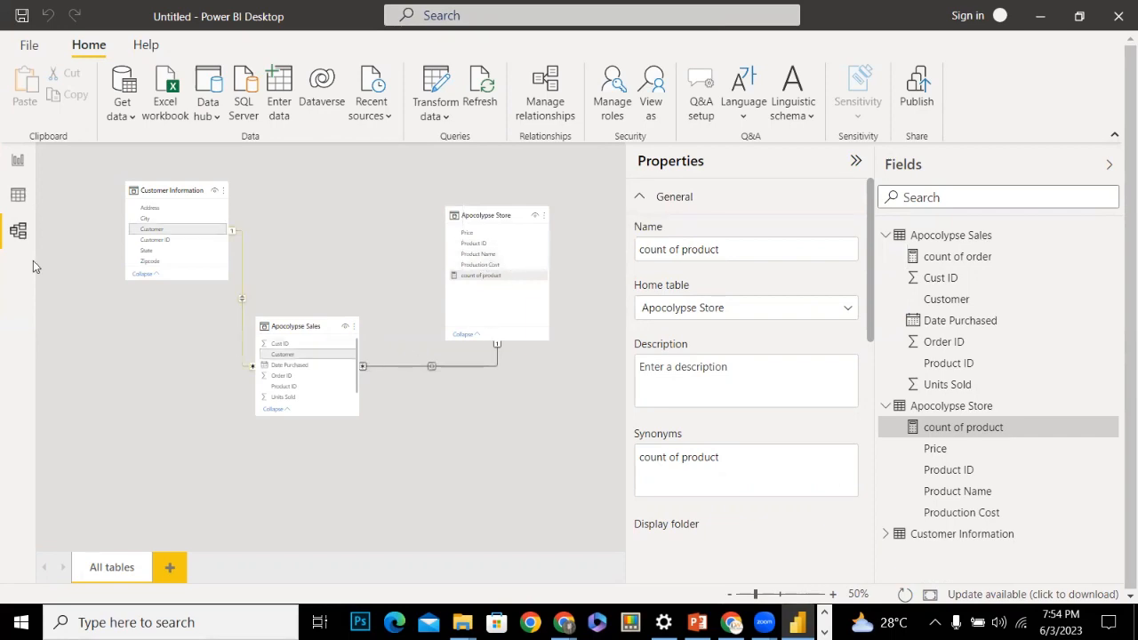
Examine the count of product per customer in the report and compare it with the relationships in the model diagram
click(18, 194)
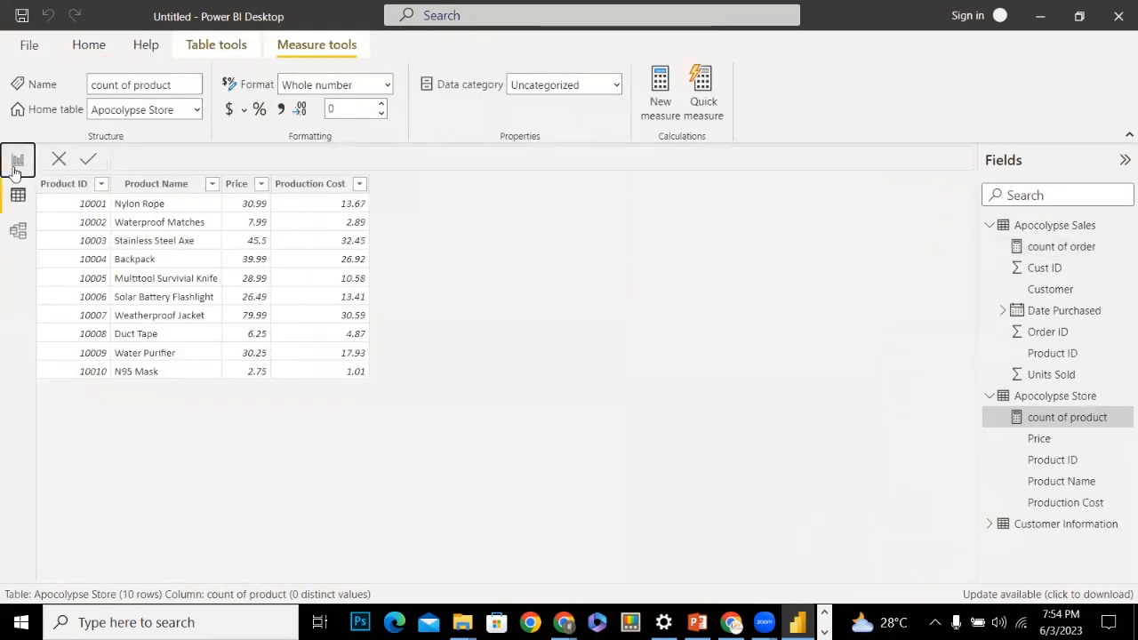
click(18, 161)
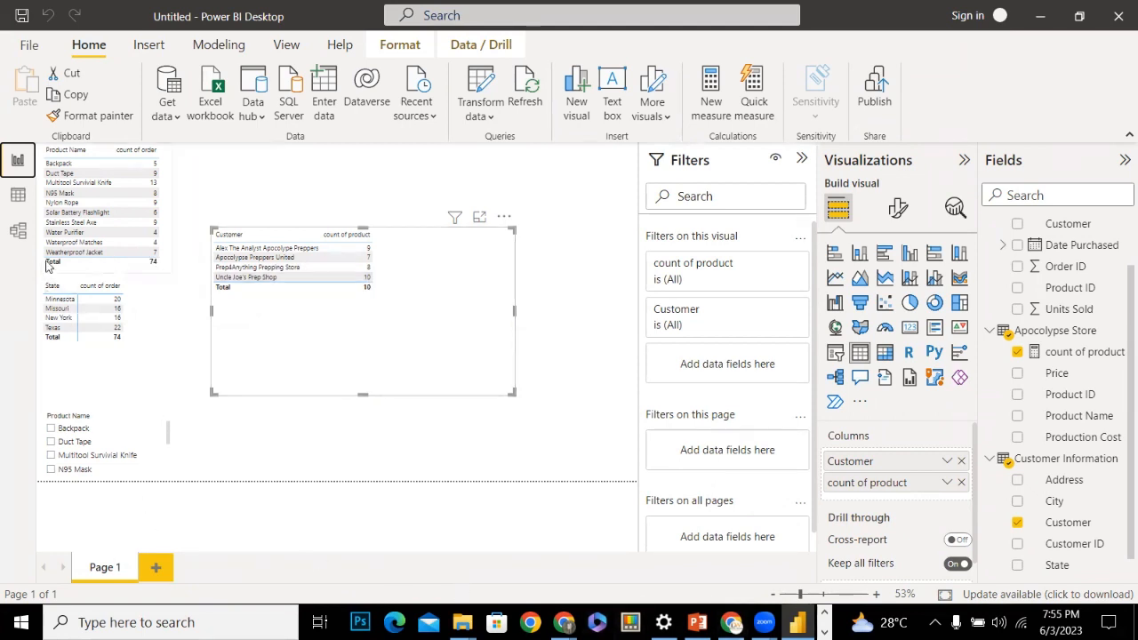
click(18, 232)
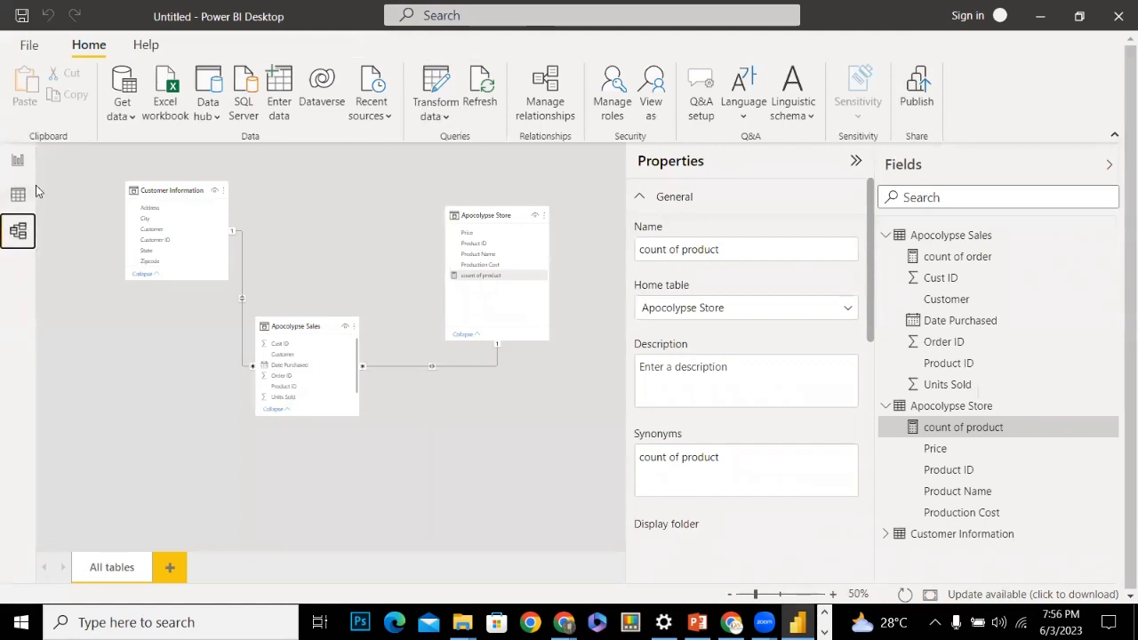
click(18, 161)
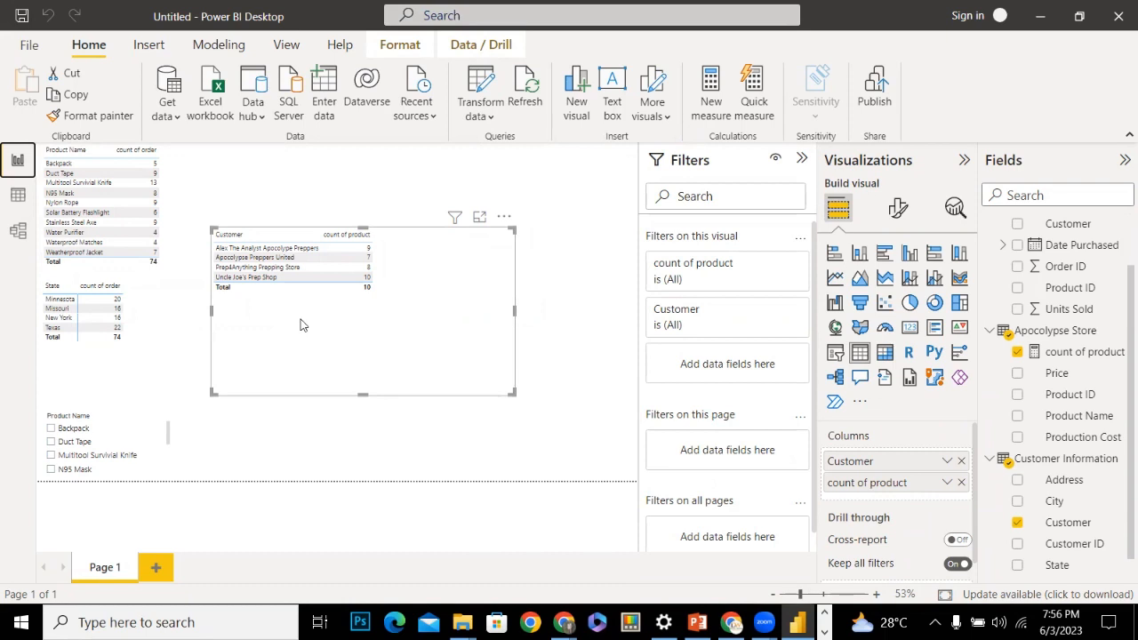
Shrink the Customer and count of product table visual to fit its rows and move it to the page's lower right area
click(295, 518)
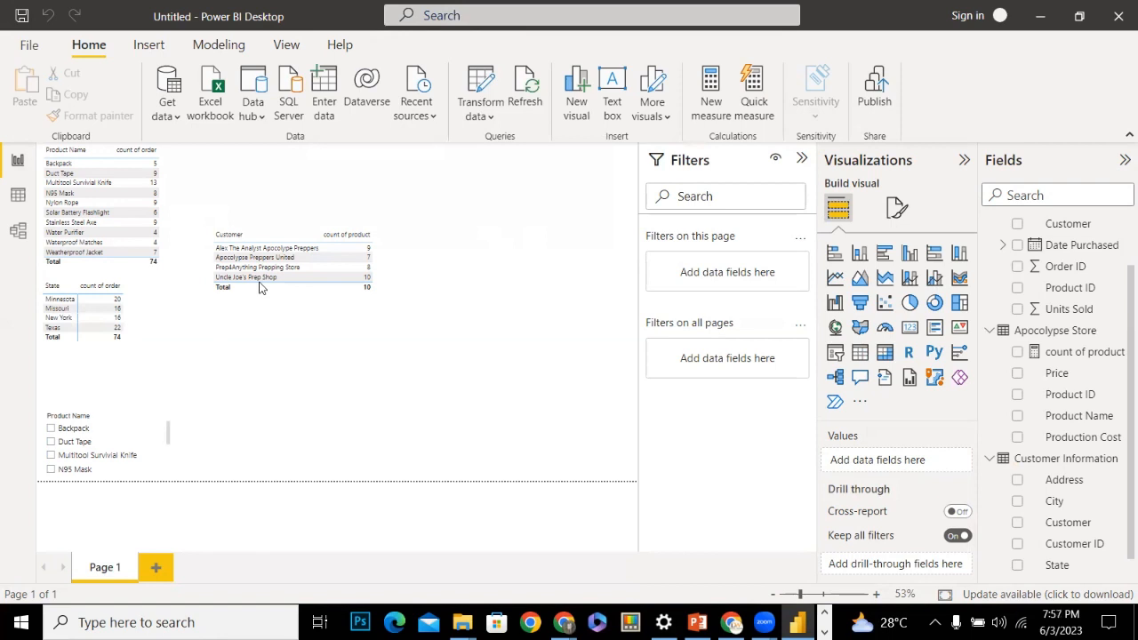
click(171, 201)
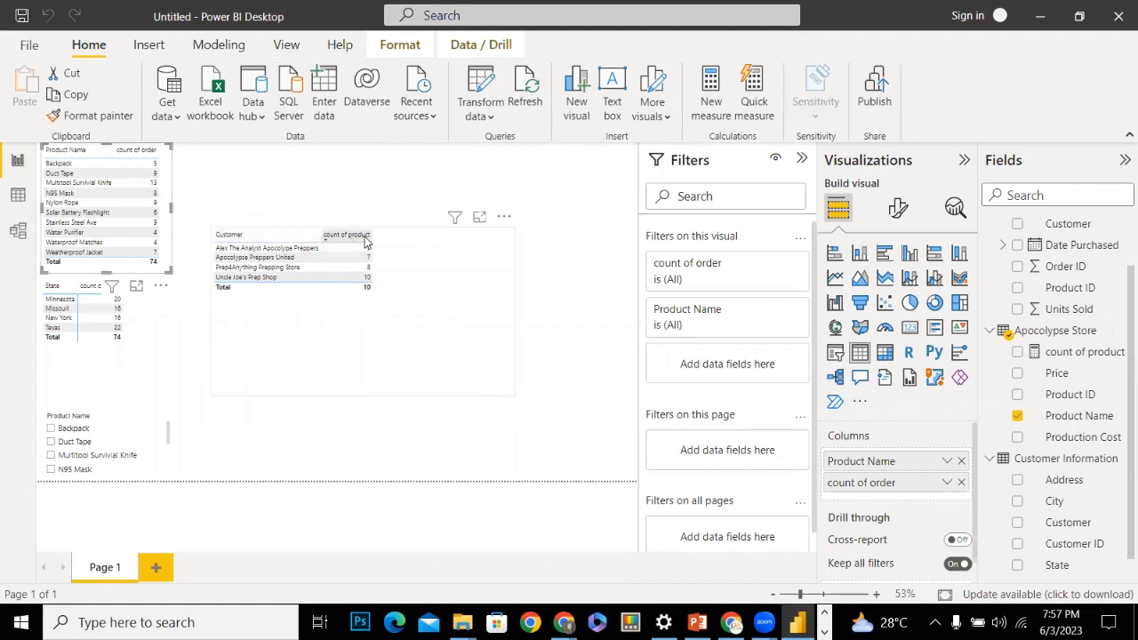
click(400, 236)
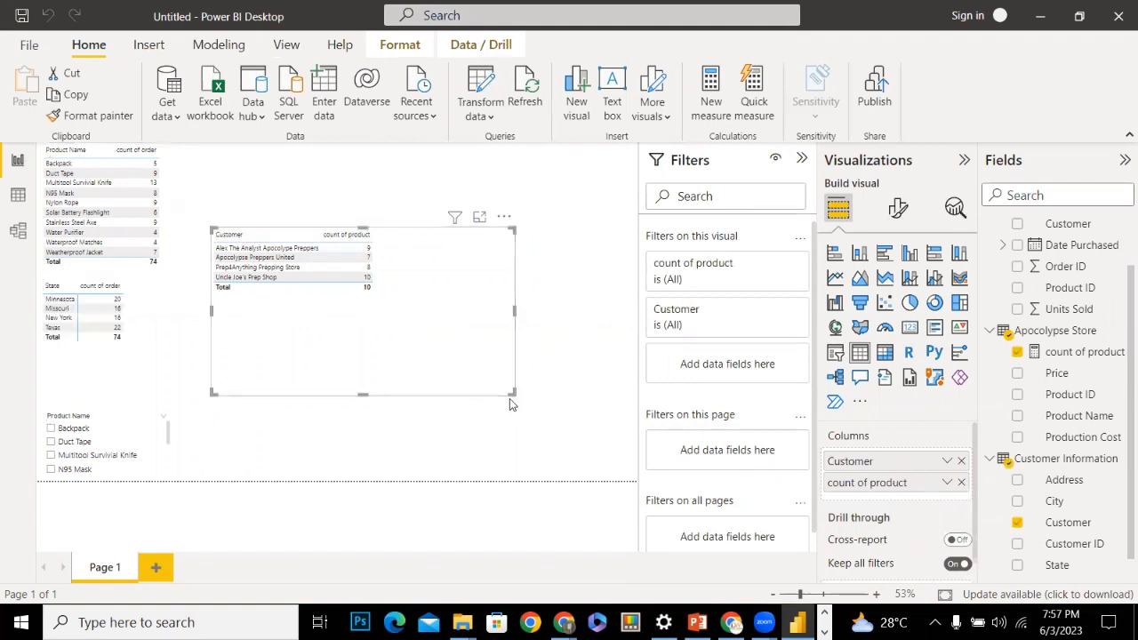
drag(512, 393, 409, 310)
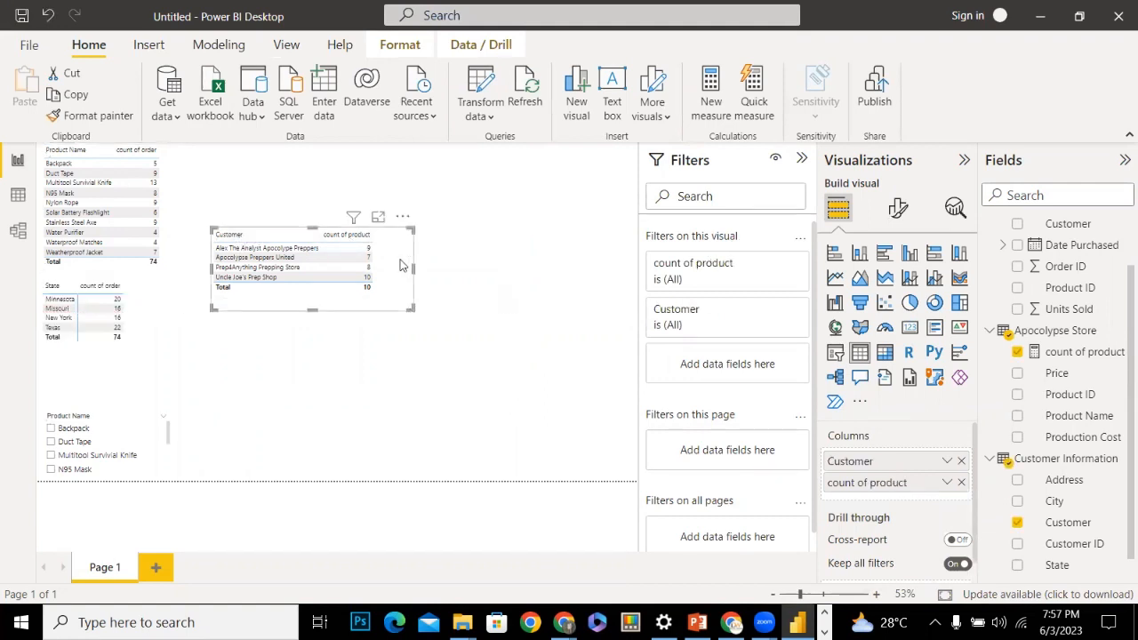
drag(401, 221, 540, 304)
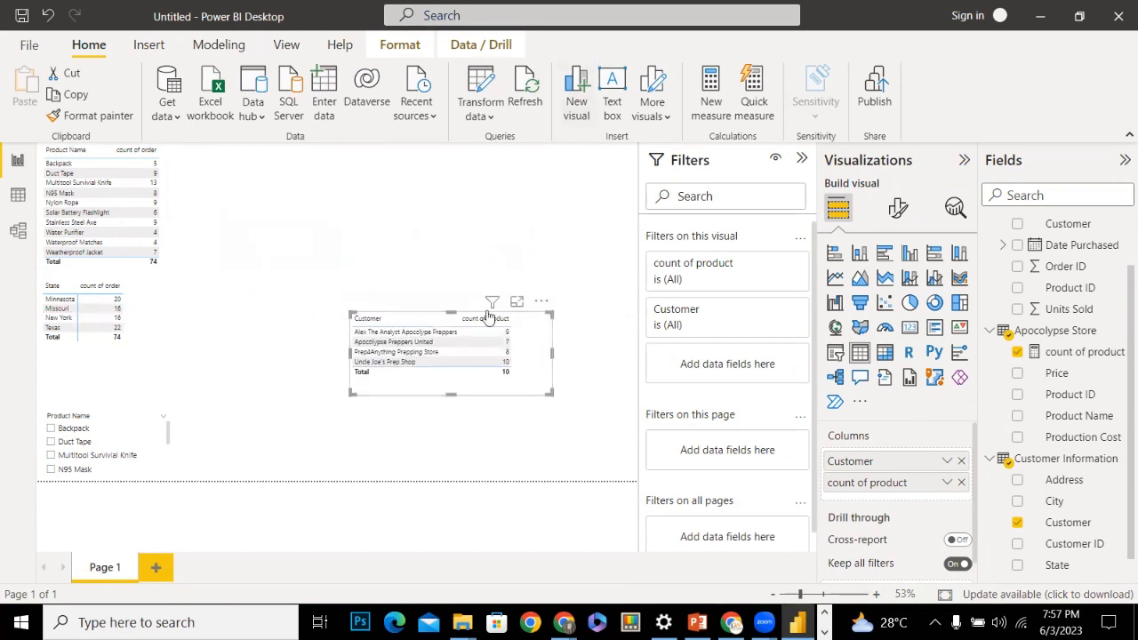
drag(421, 393, 433, 408)
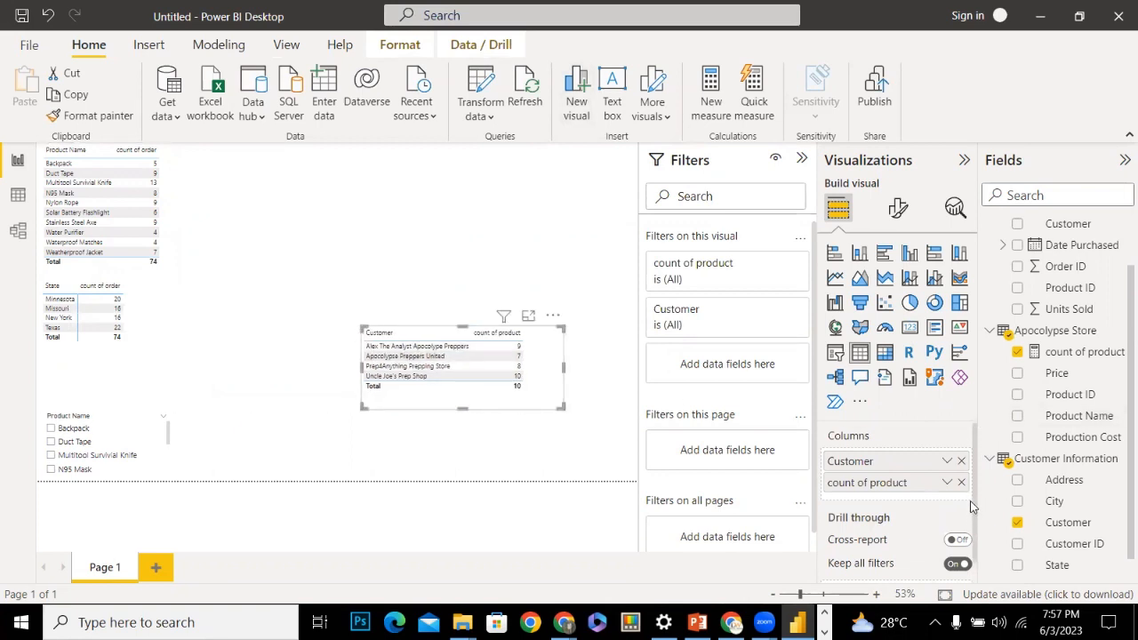
Set the font size of the values in the Customer and count of product table to 16
click(898, 208)
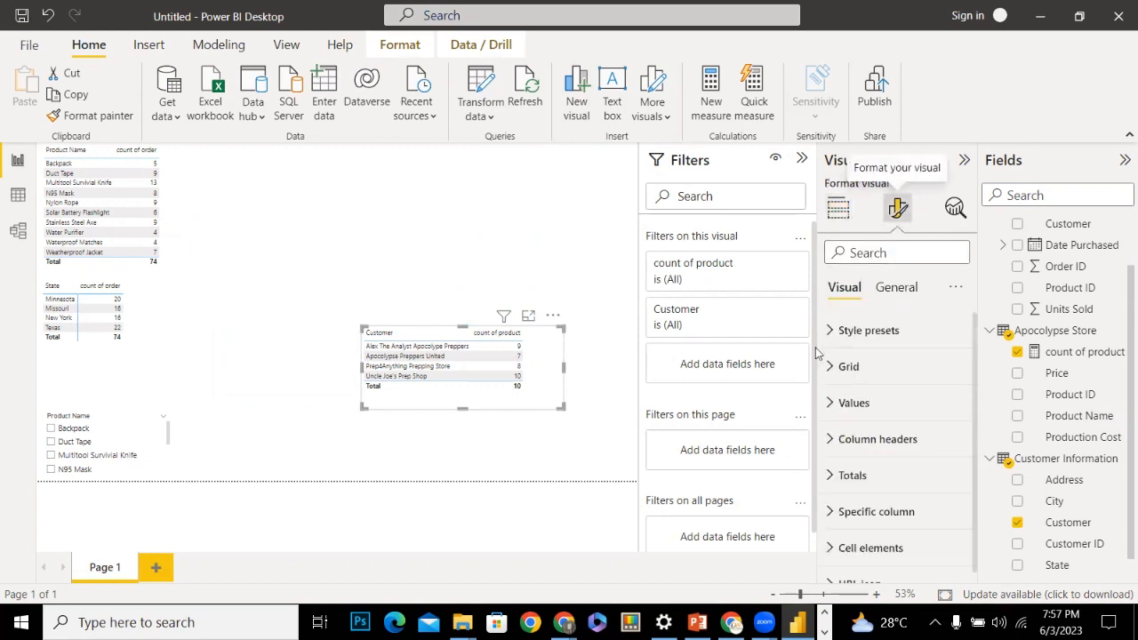
click(834, 406)
click(956, 479)
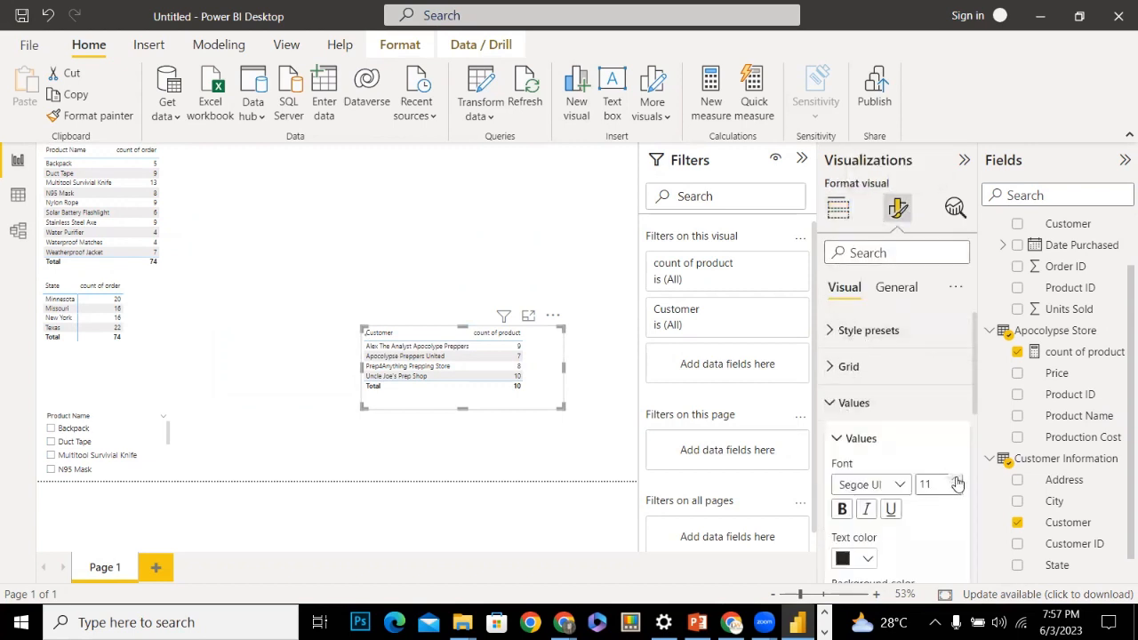
click(955, 480)
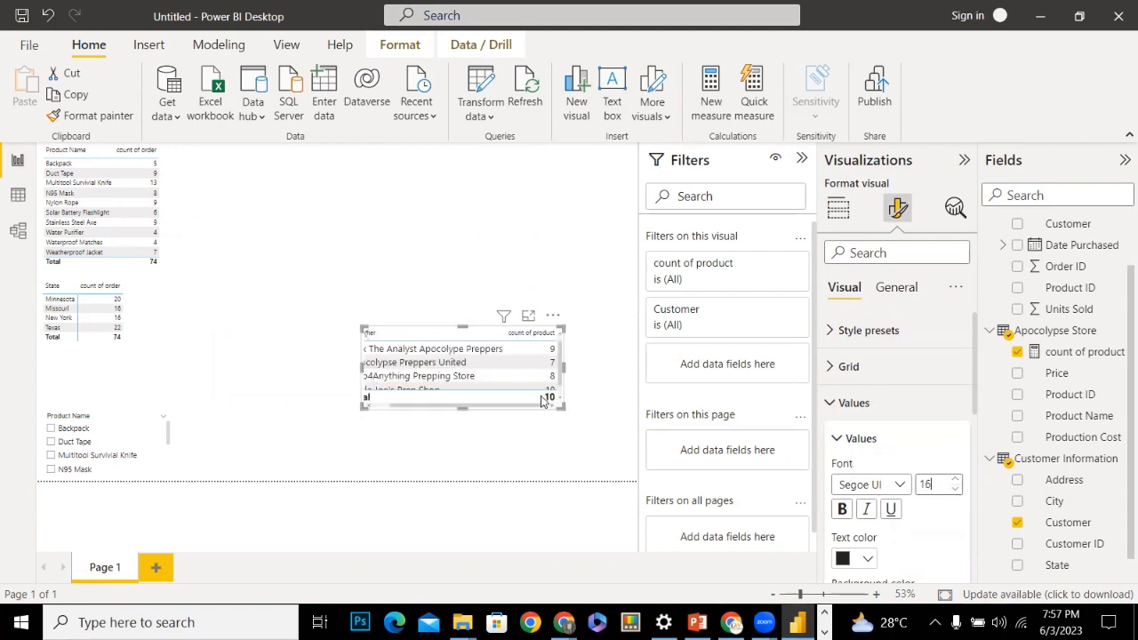
Enlarge the Customer and count of product table's frame in height and width so its columns fit without horizontal scrolling
drag(461, 409, 500, 480)
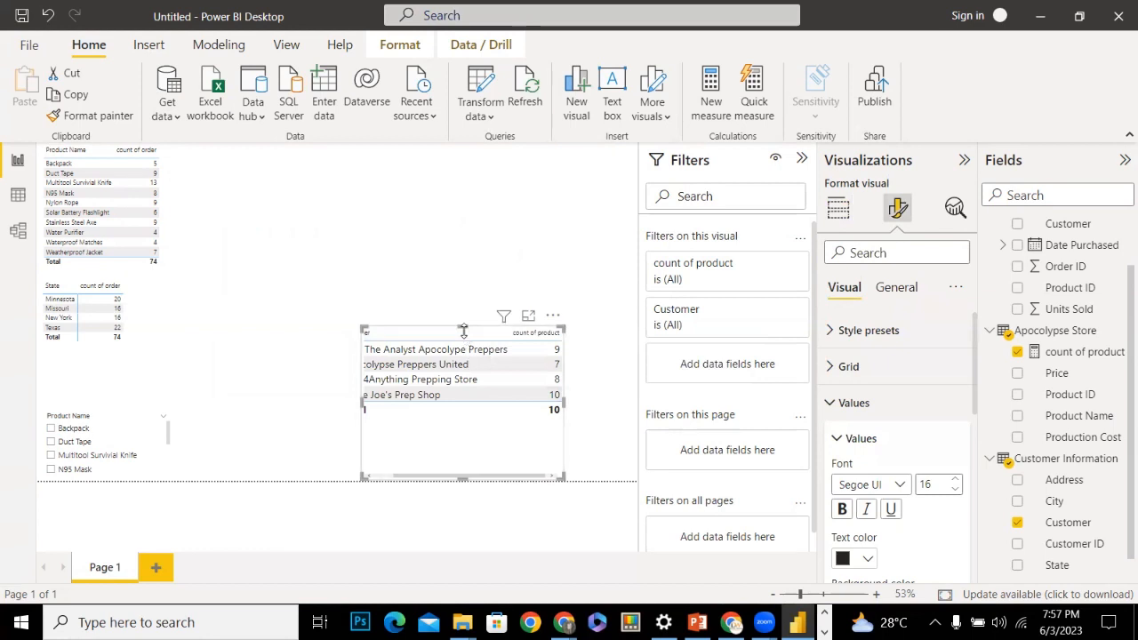
drag(466, 337, 472, 274)
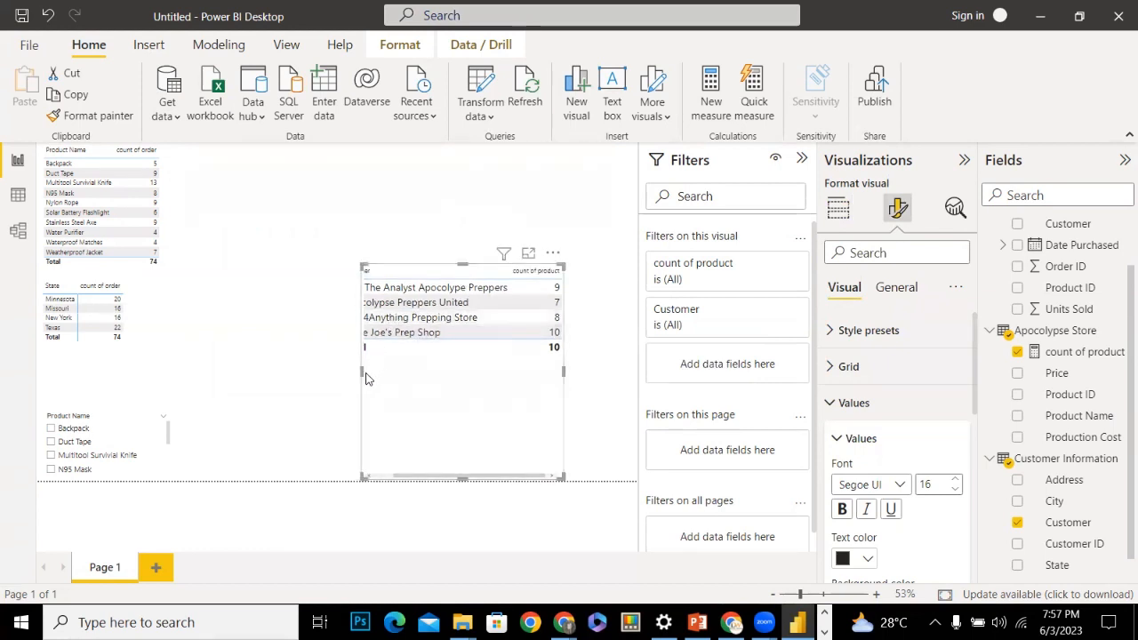
drag(362, 372, 276, 371)
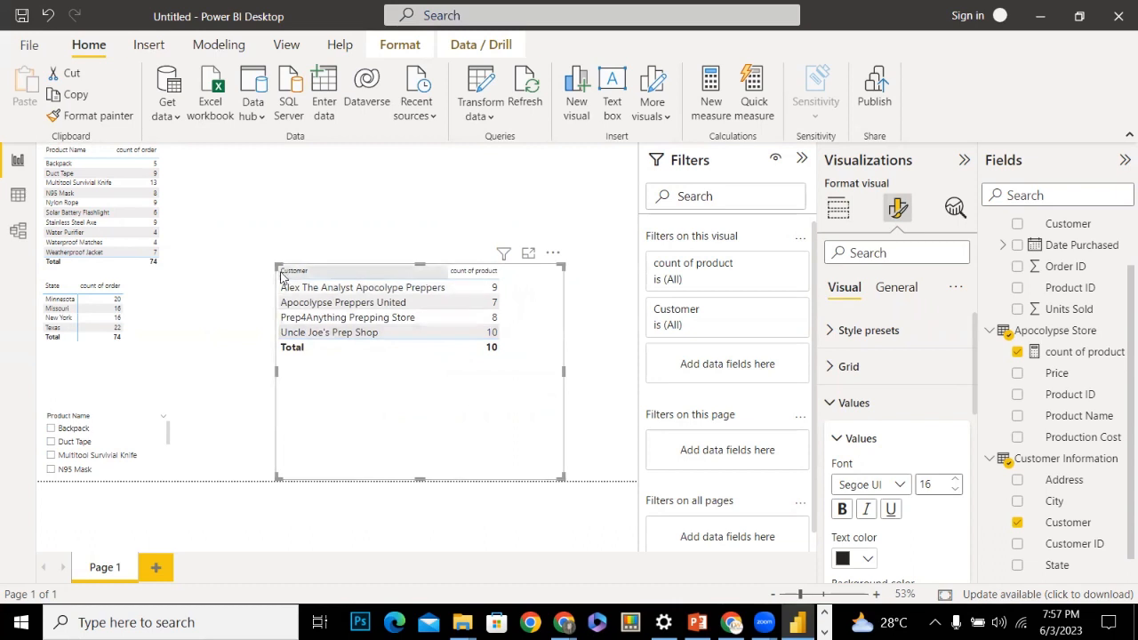
drag(273, 265, 265, 258)
drag(251, 234, 286, 248)
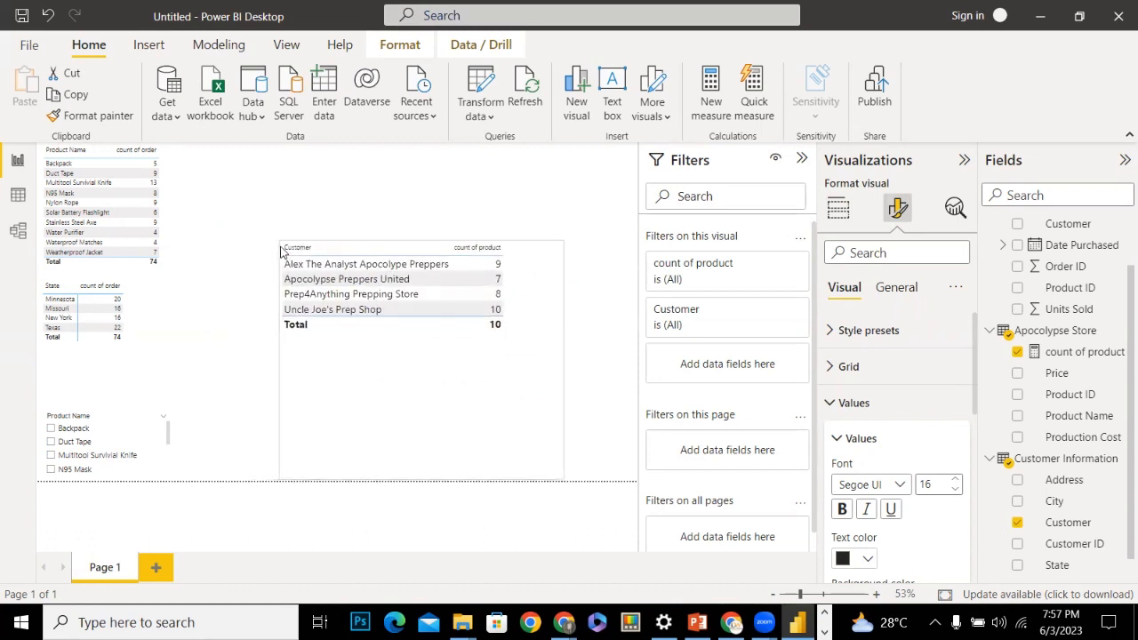
Increase the Customer table's values font size to 20 and trim its frame to fit the rows
click(957, 479)
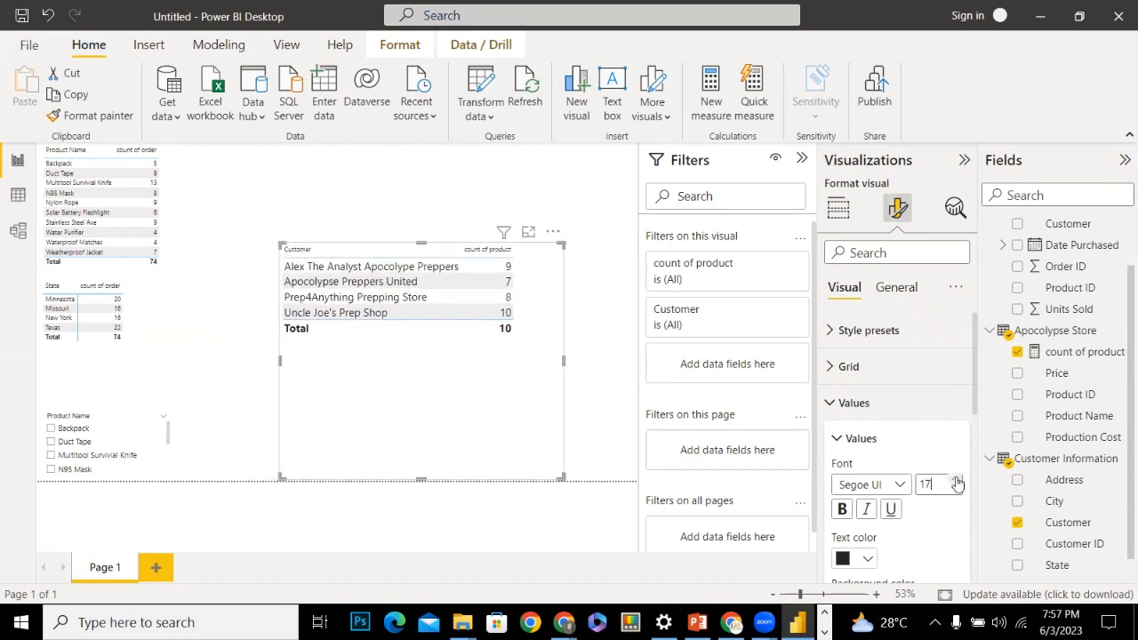
click(956, 479)
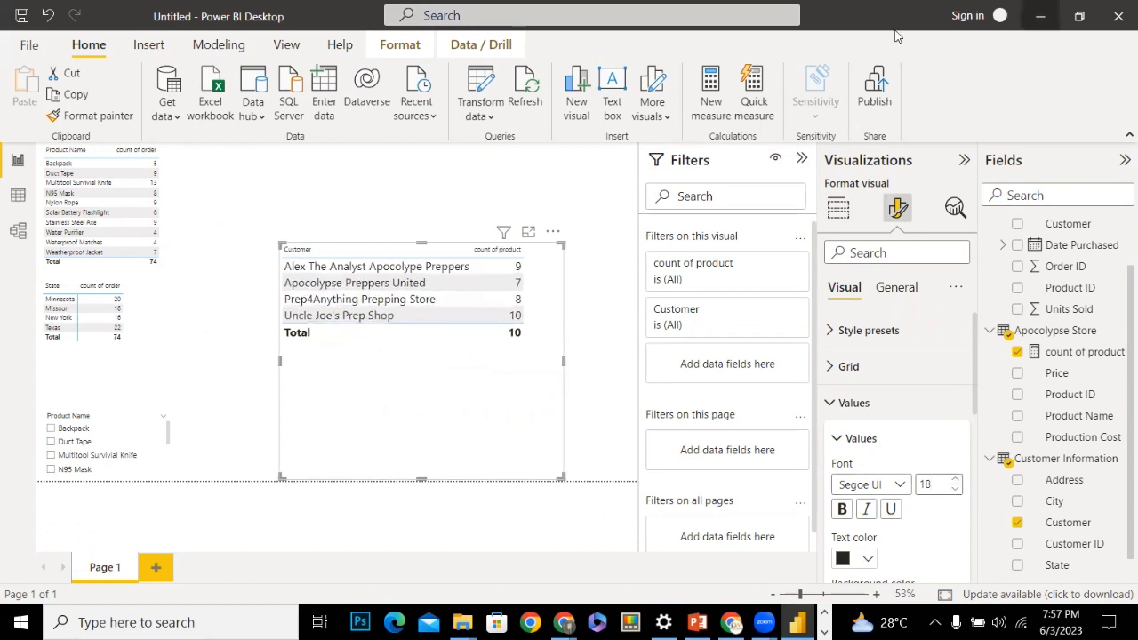
drag(421, 480, 421, 371)
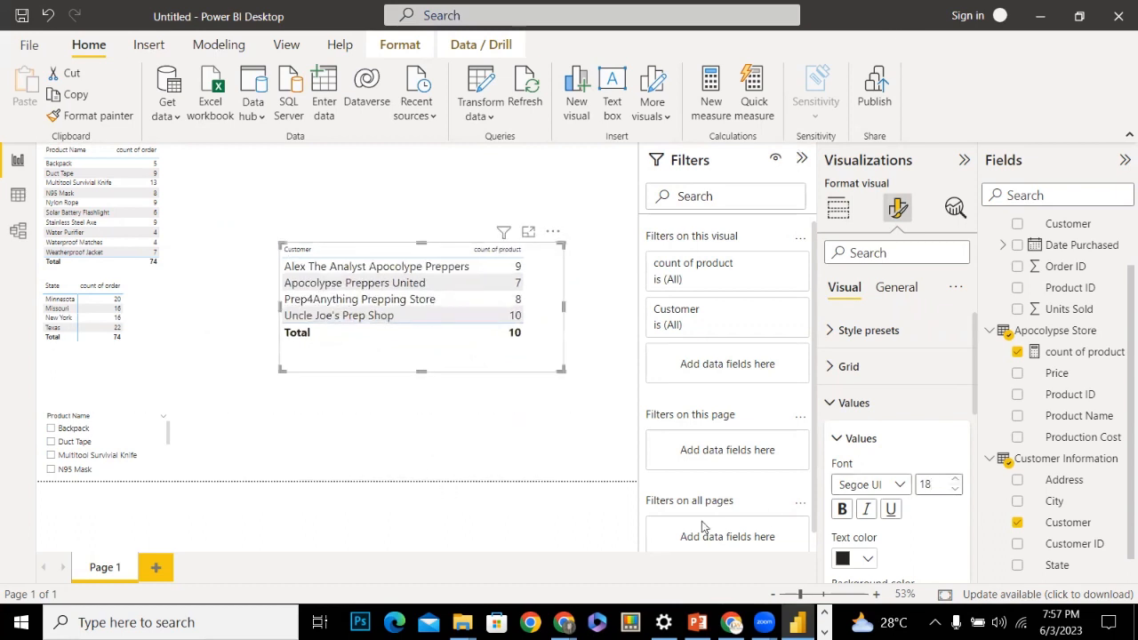
click(955, 480)
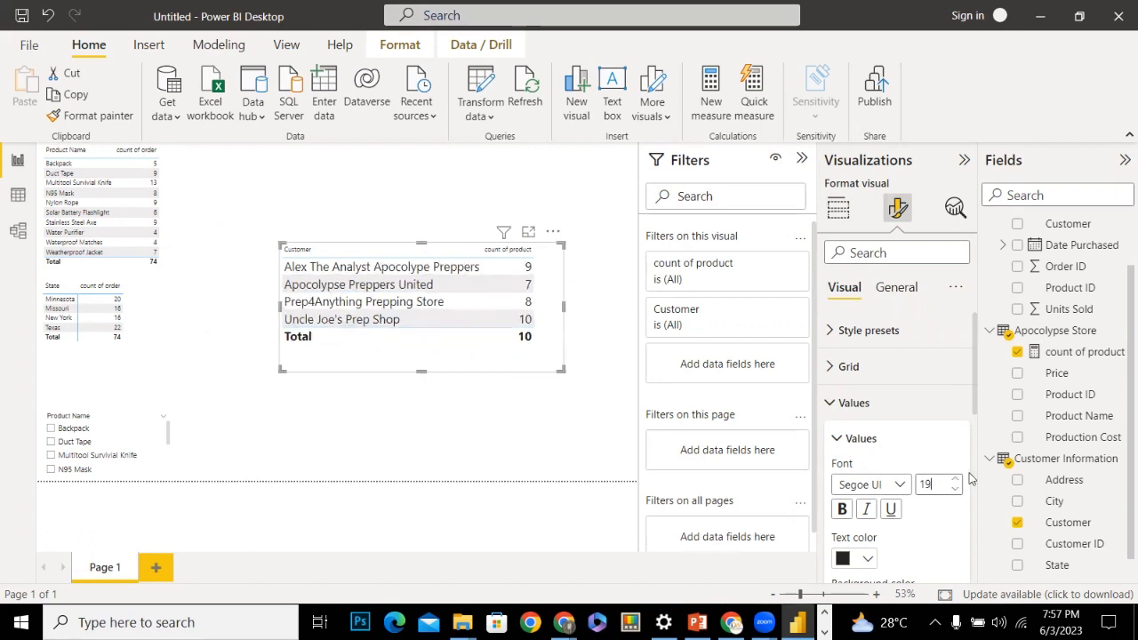
click(955, 480)
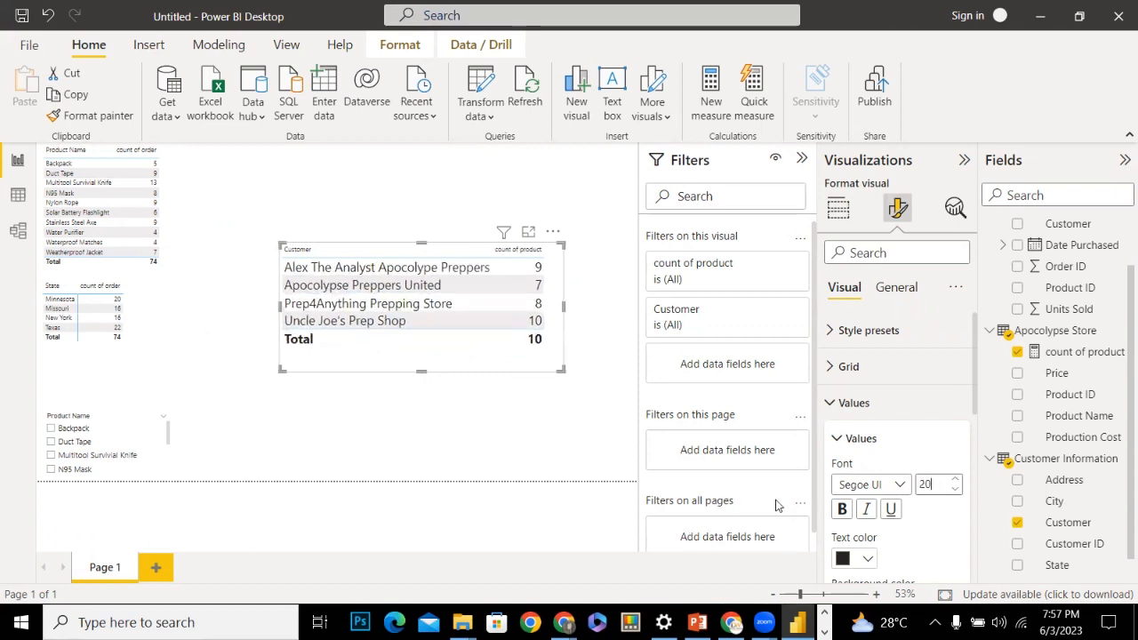
drag(279, 308, 286, 311)
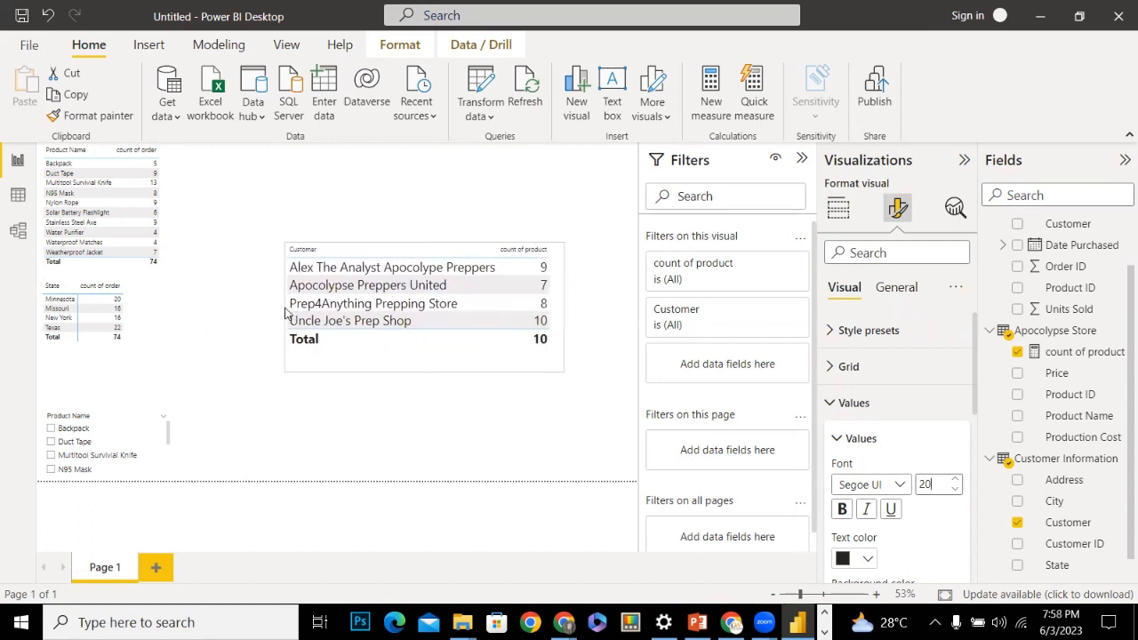
click(156, 213)
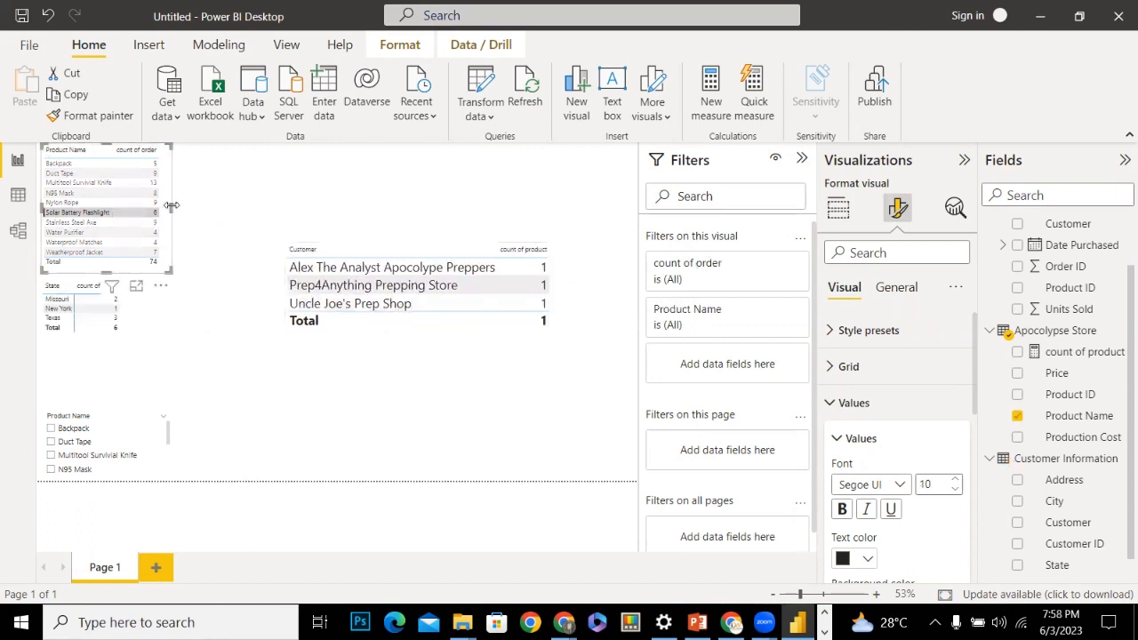
drag(170, 205, 255, 199)
click(199, 354)
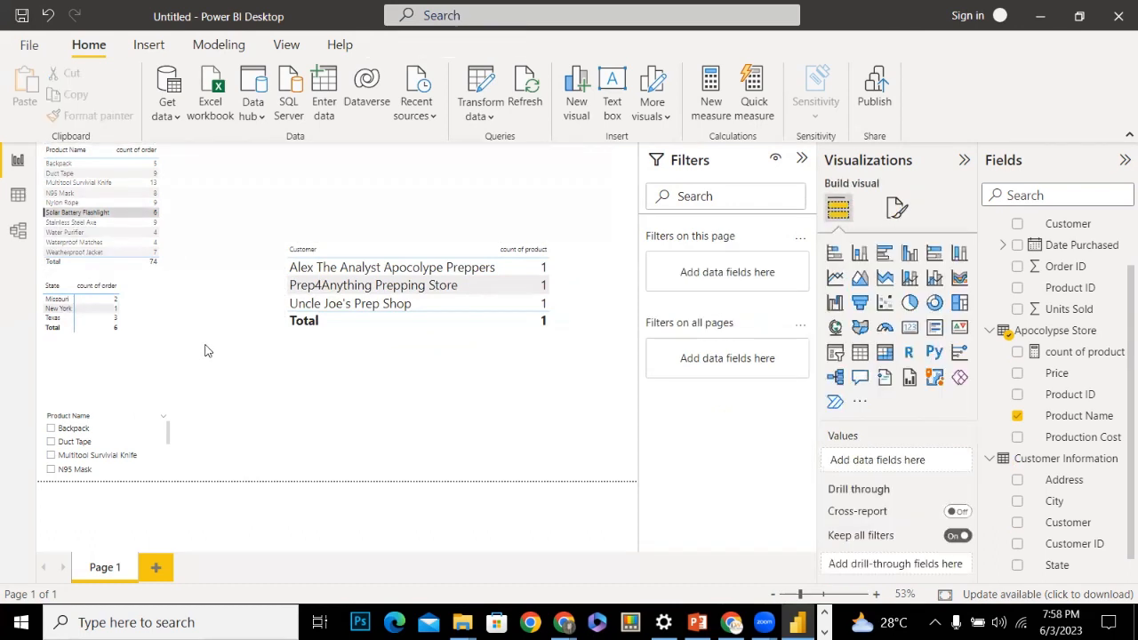
click(201, 258)
click(210, 260)
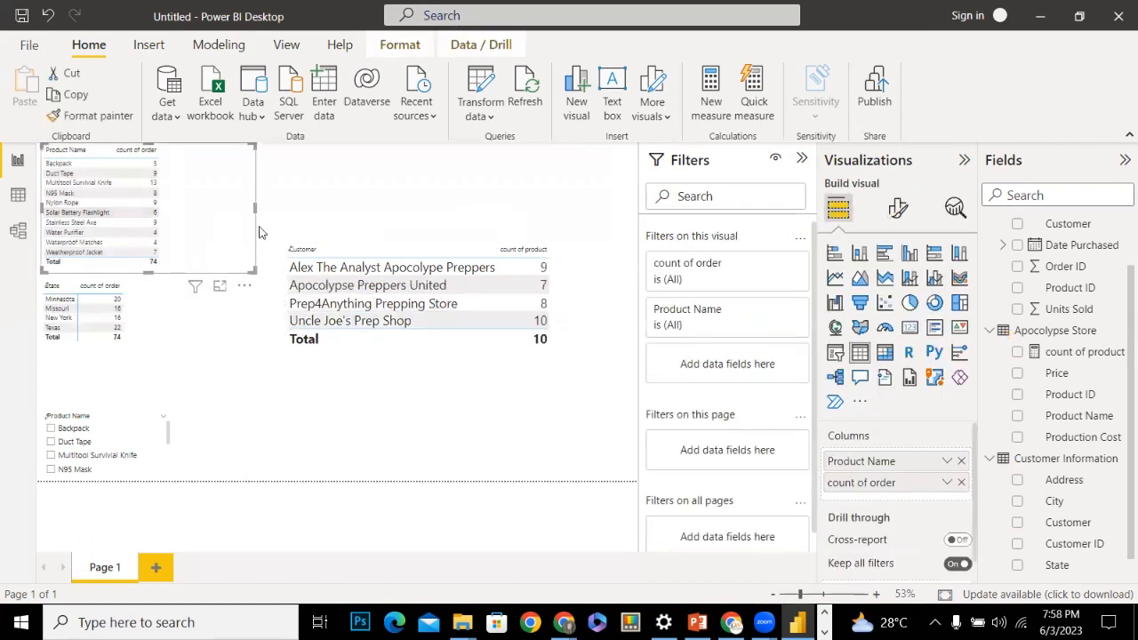
drag(254, 211, 172, 214)
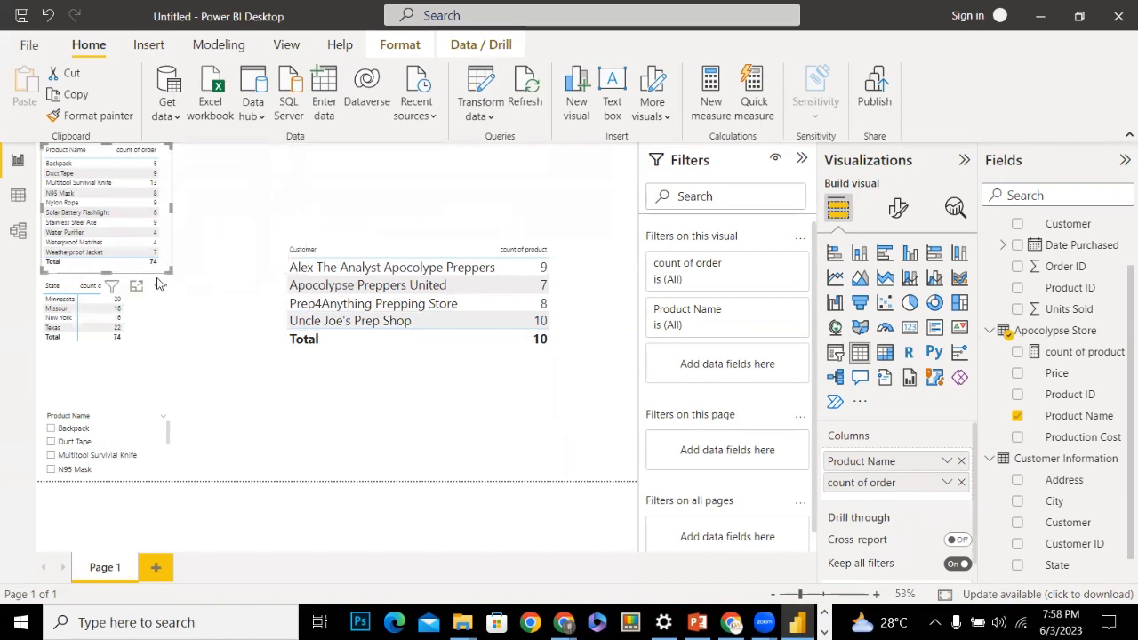
Set the values font size of the Product Name and count of order table to 17 and enlarge its frame
drag(104, 274, 105, 302)
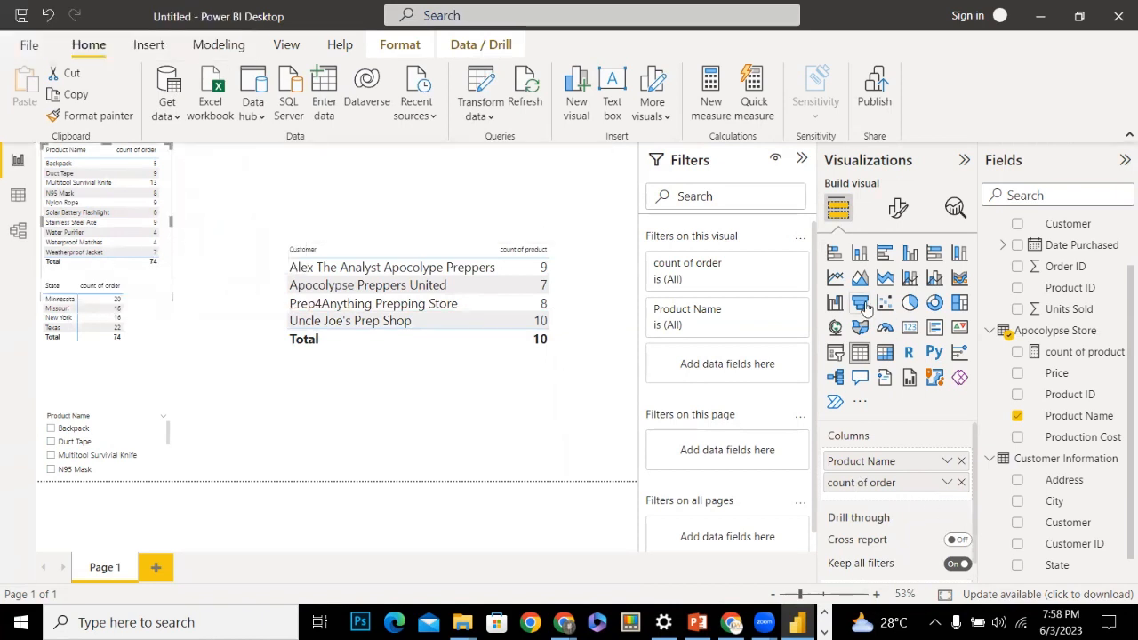
click(897, 210)
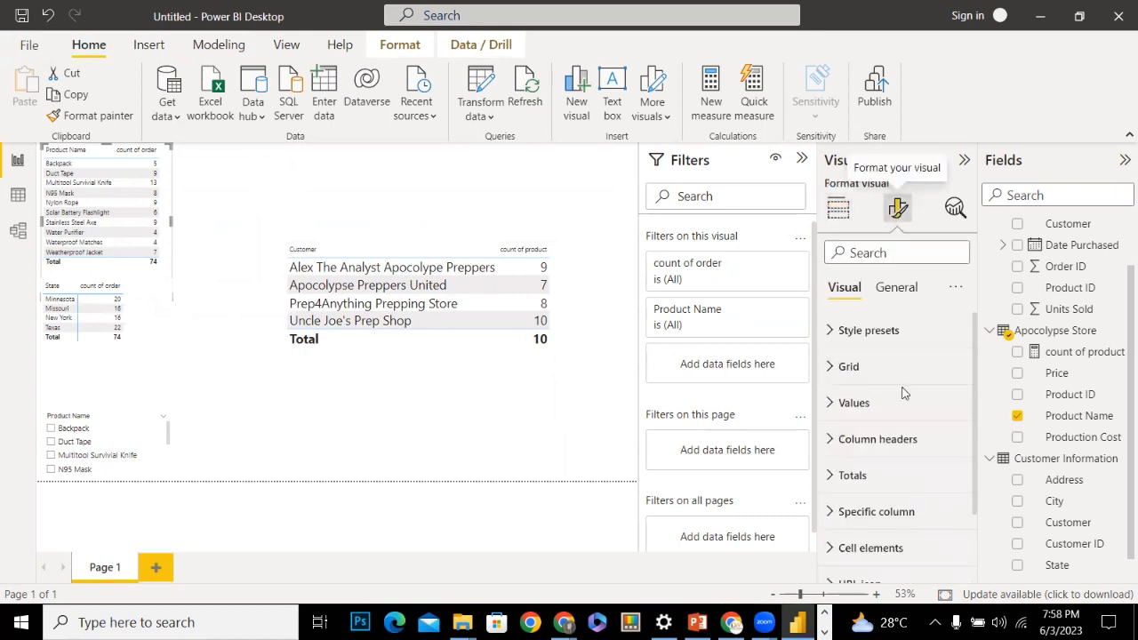
click(830, 404)
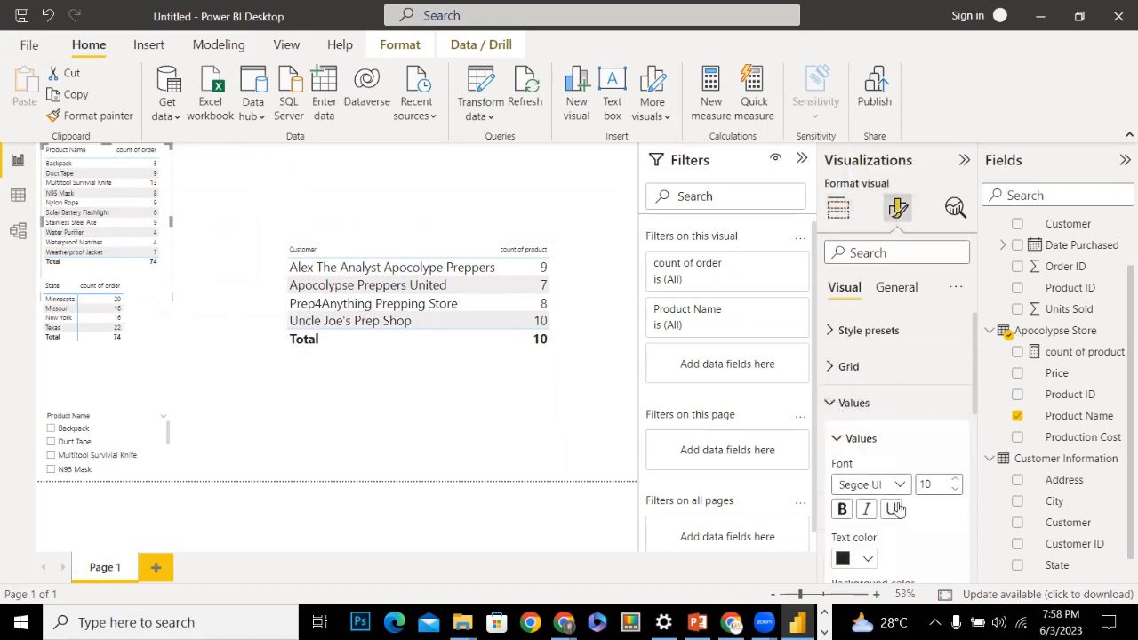
click(953, 481)
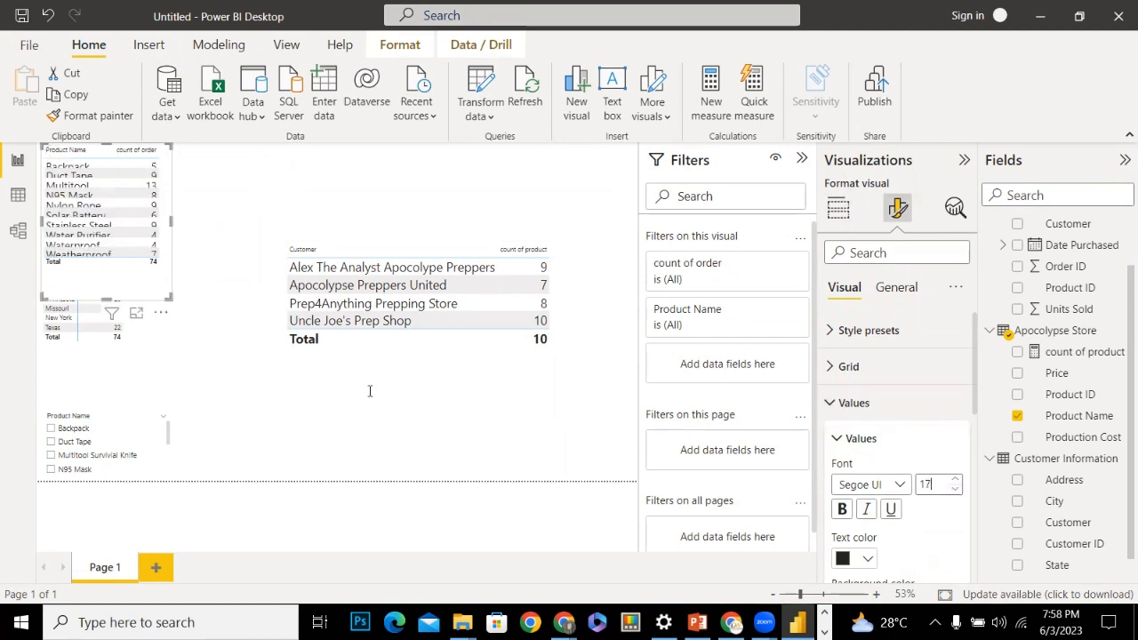
drag(172, 300, 285, 311)
Move the Customer table to the page's upper right corner and place the Product Name table directly beneath it
drag(278, 246, 242, 166)
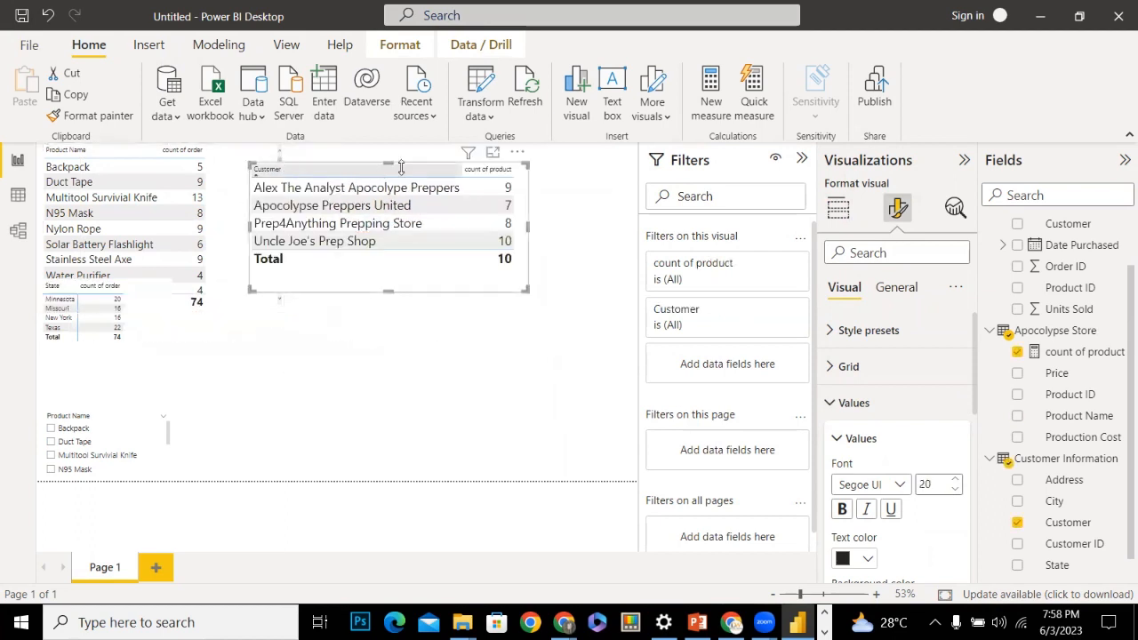
drag(514, 286, 594, 265)
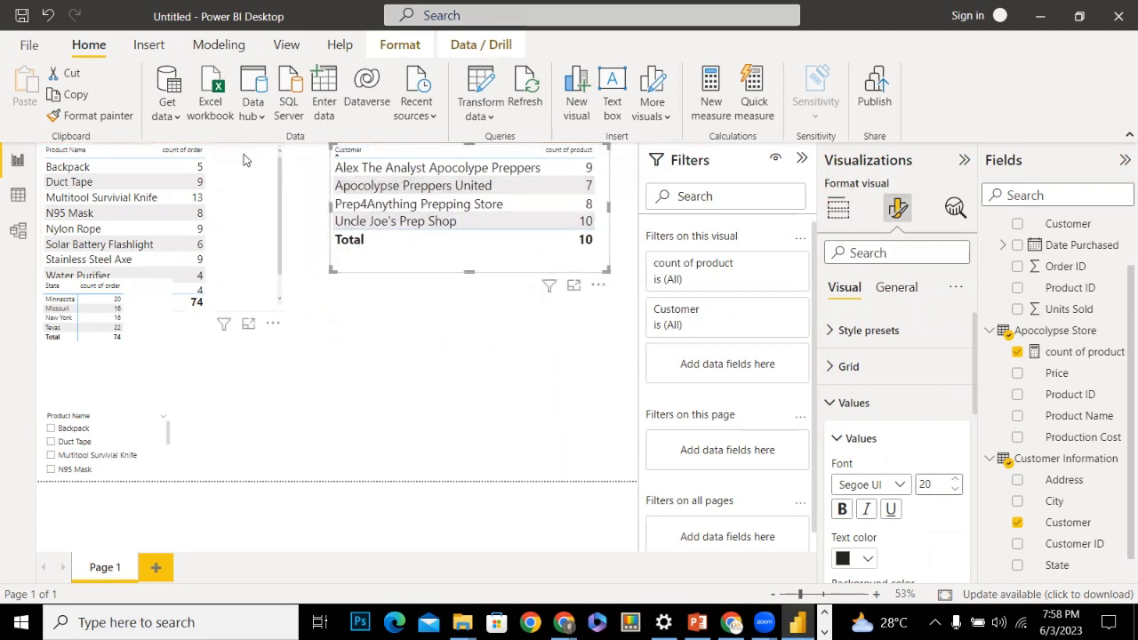
drag(243, 152, 557, 291)
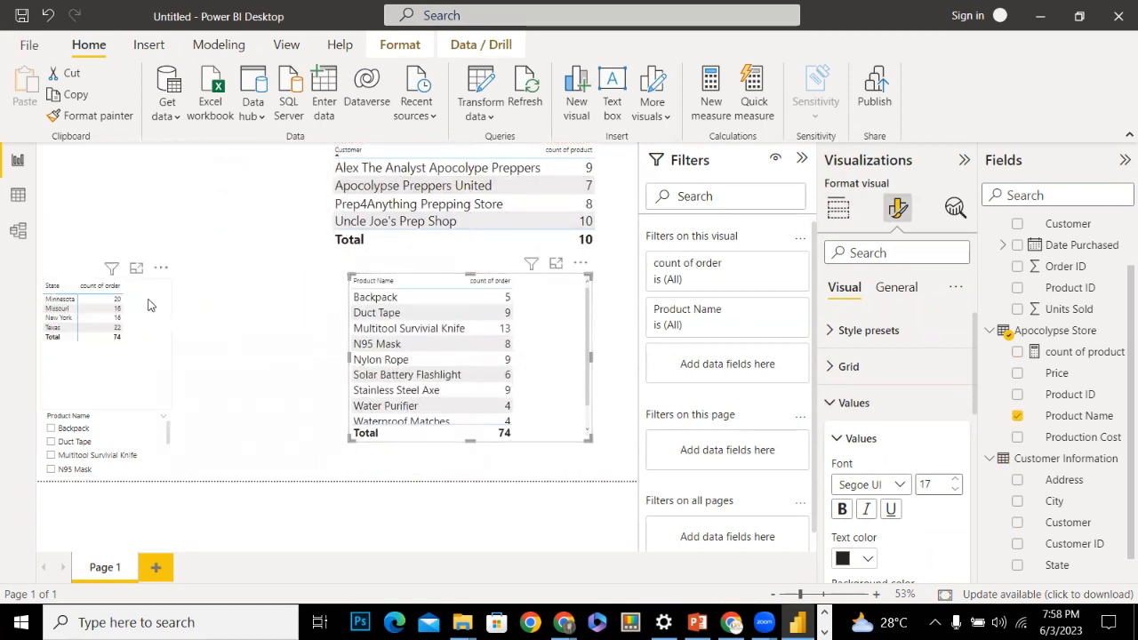
Move the State and count of order visual to the page's upper left area and set its values font size to 20
drag(149, 305, 218, 173)
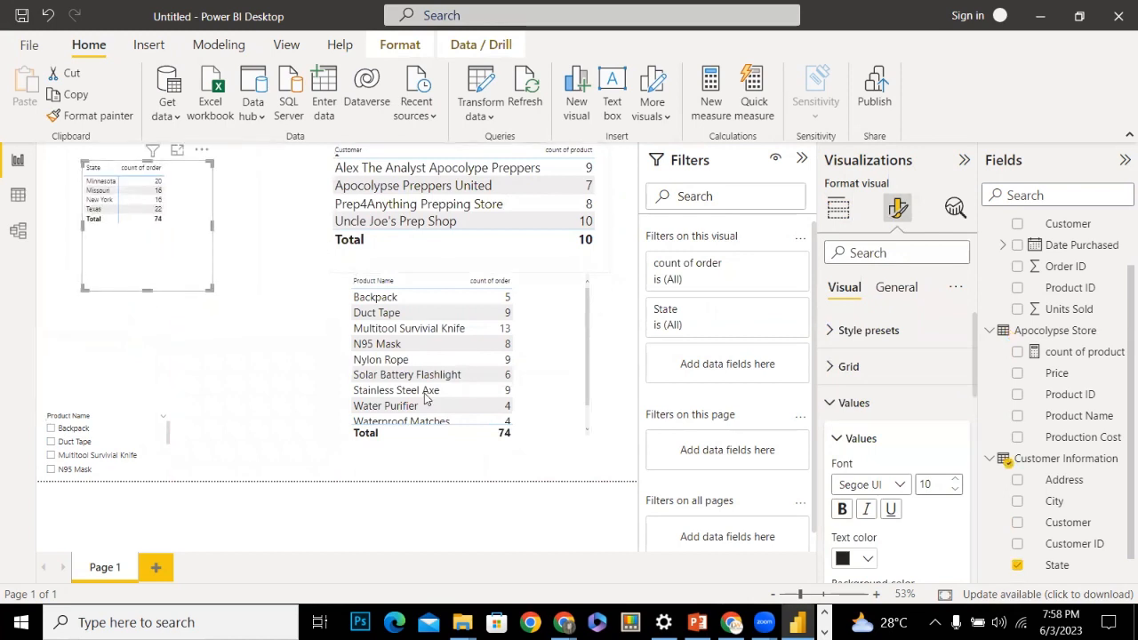
click(957, 481)
click(957, 481)
click(957, 481)
click(957, 481)
click(957, 481)
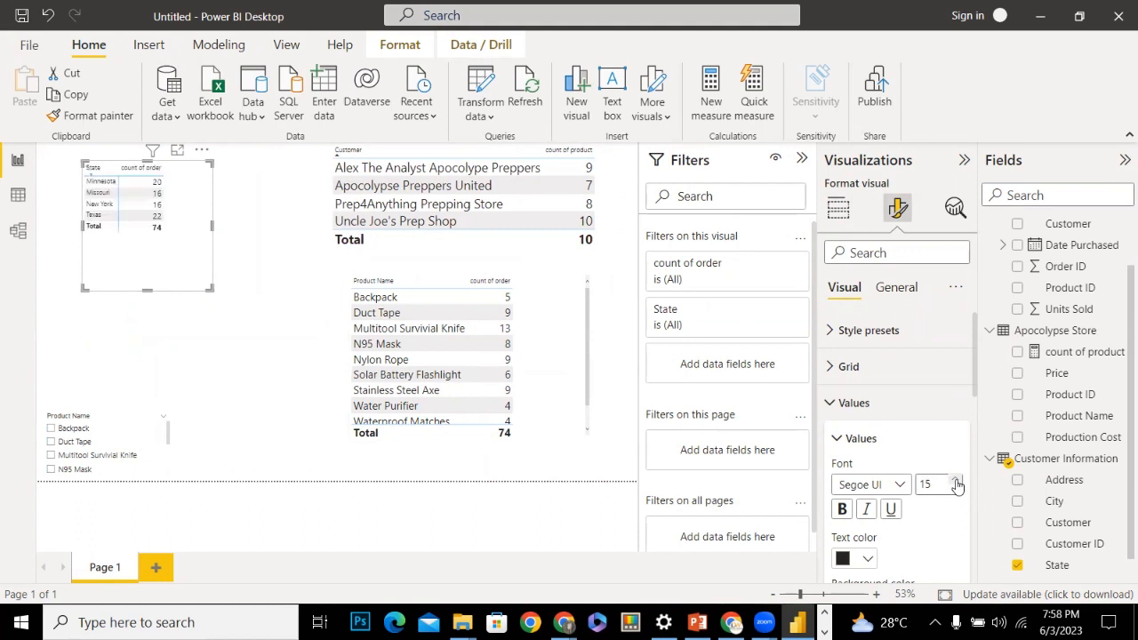
click(956, 481)
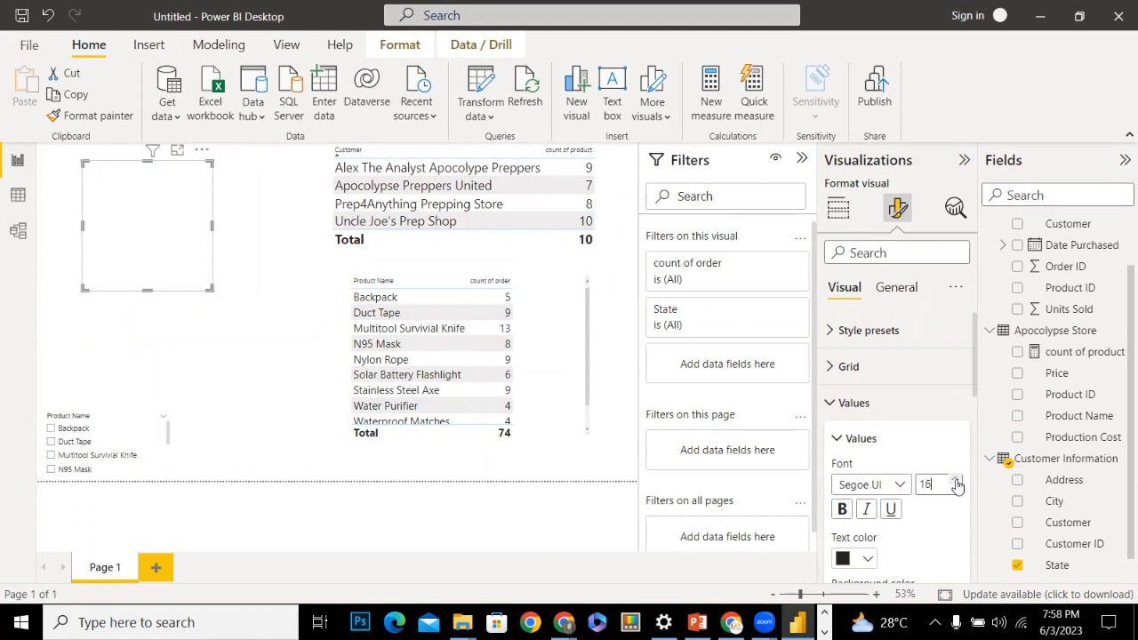
click(956, 481)
click(957, 481)
click(956, 481)
click(957, 481)
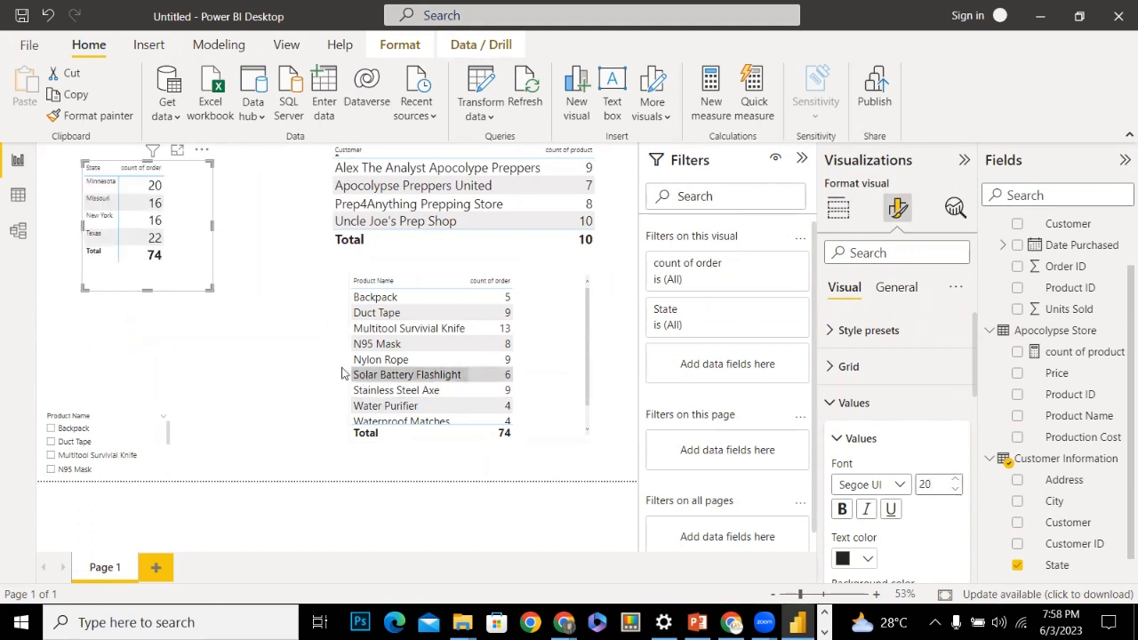
Resize the State and count of order visual's frame so that it closely fits all its rows
drag(212, 227, 243, 232)
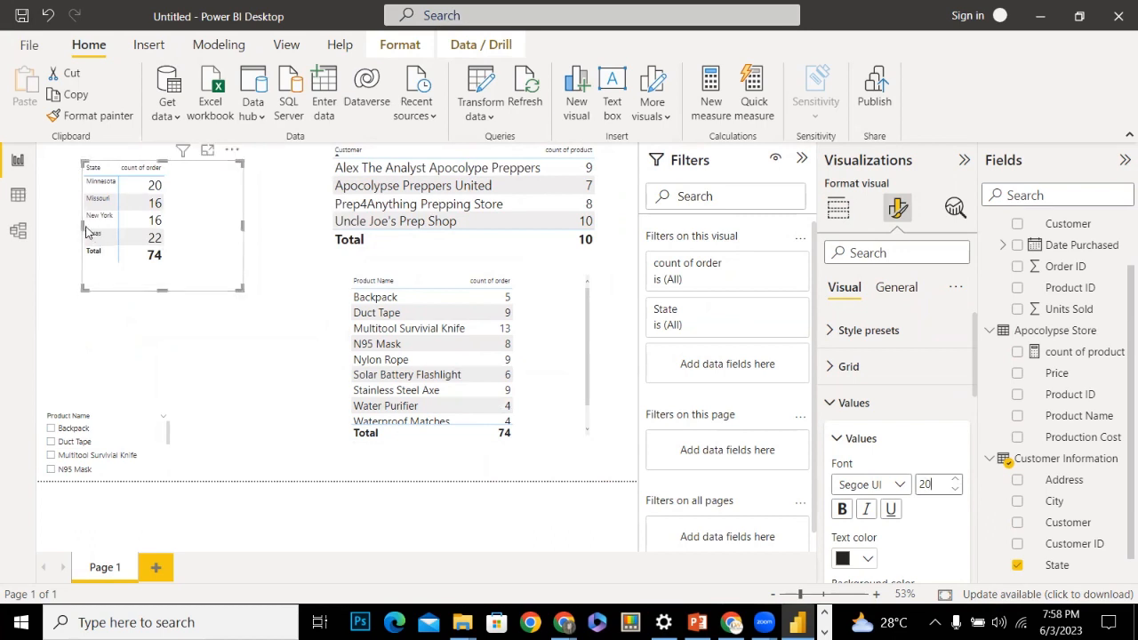
drag(81, 228, 62, 227)
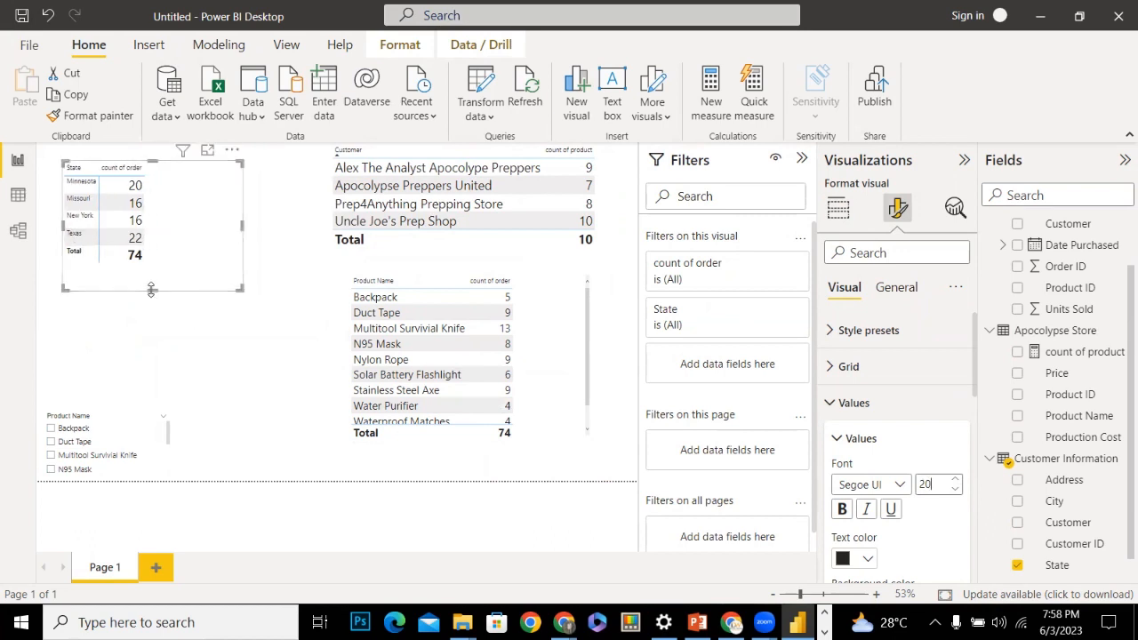
drag(149, 291, 152, 267)
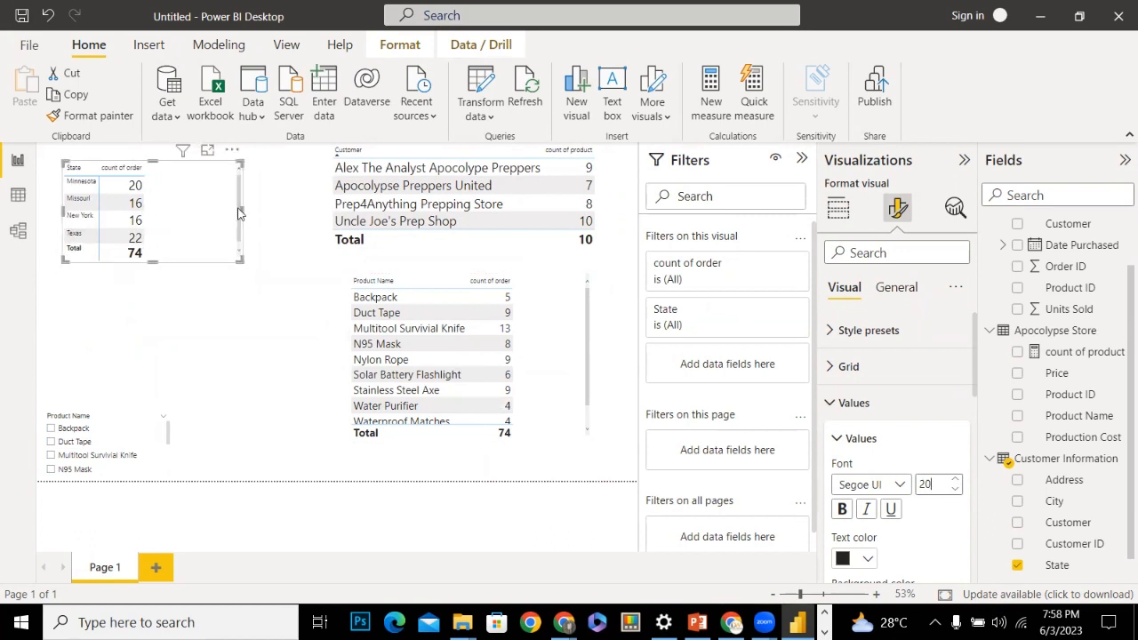
drag(244, 215, 211, 215)
drag(136, 263, 138, 272)
Move the Product Name slicer up beneath the State visual and set its values font size to 21
click(122, 419)
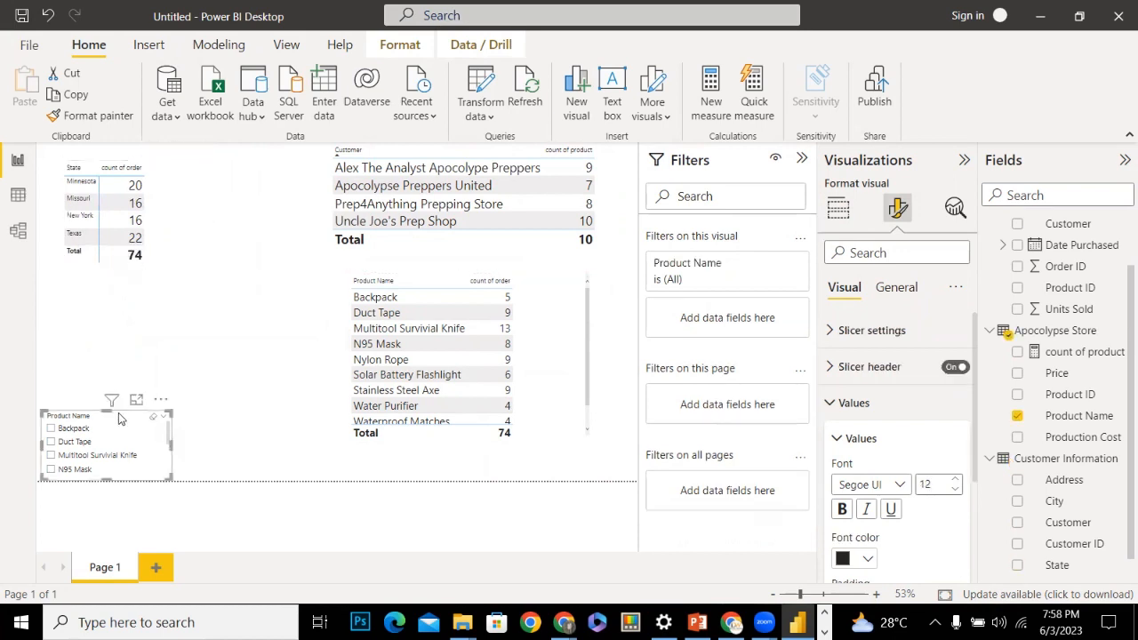
drag(122, 419, 120, 320)
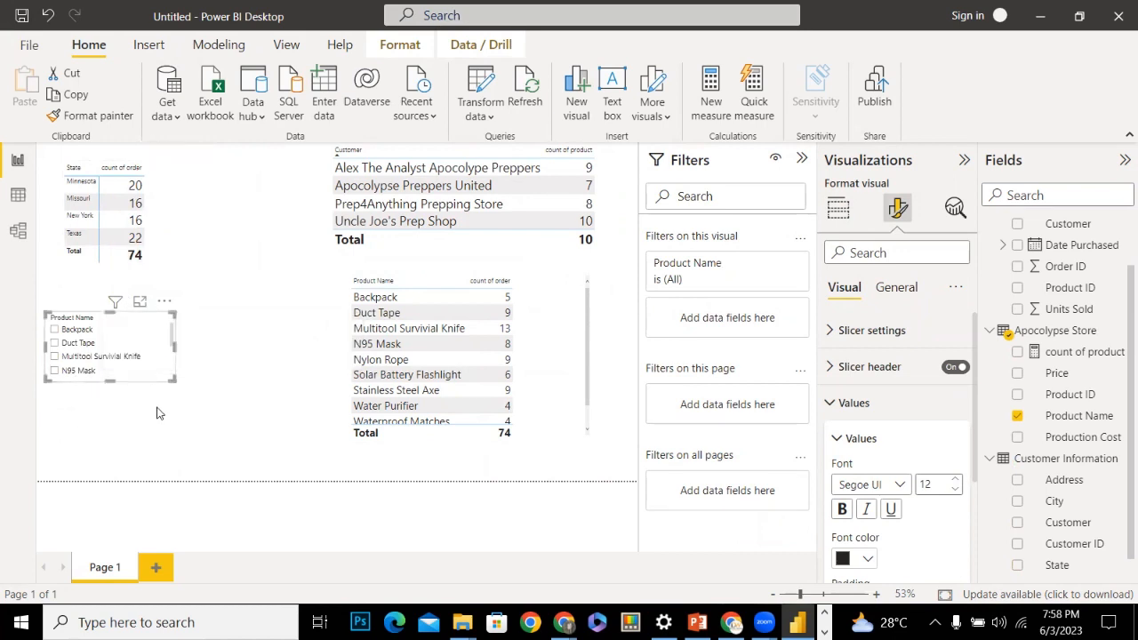
click(956, 480)
click(956, 480)
click(956, 480)
click(956, 480)
click(956, 480)
click(956, 480)
click(955, 480)
click(956, 480)
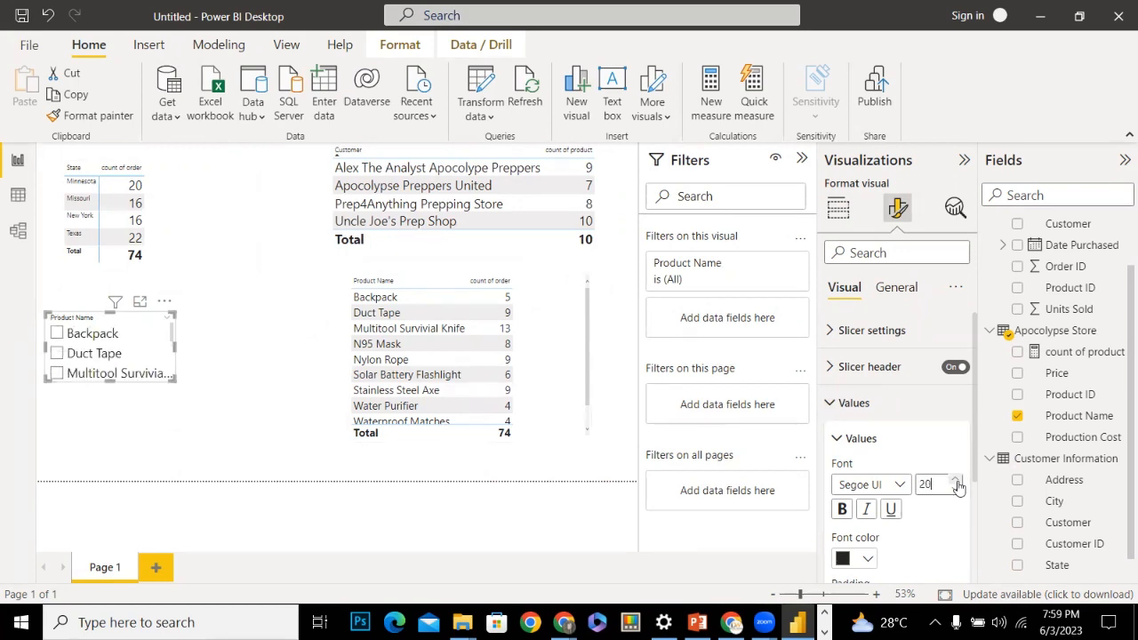
click(955, 480)
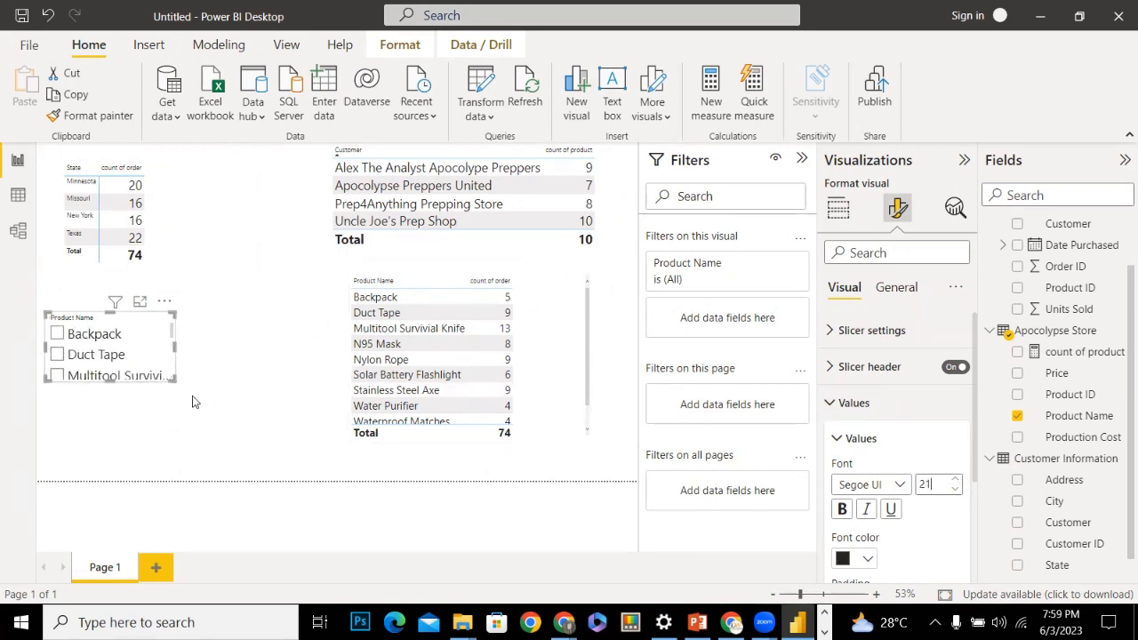
Enlarge the Product Name slicer's frame so that its full product names and items down to Stainless Steel Axe fit
drag(172, 379, 259, 471)
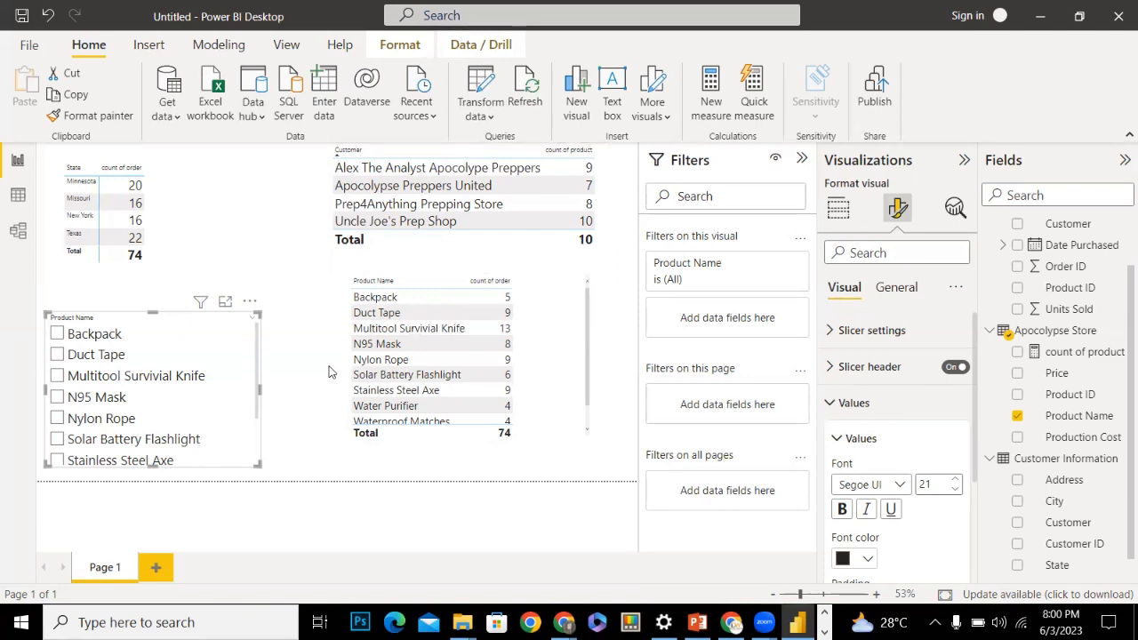
In the model diagram, move the Apocolypse Sales table between the other two tables and delete its relationship with Customer Information
click(17, 233)
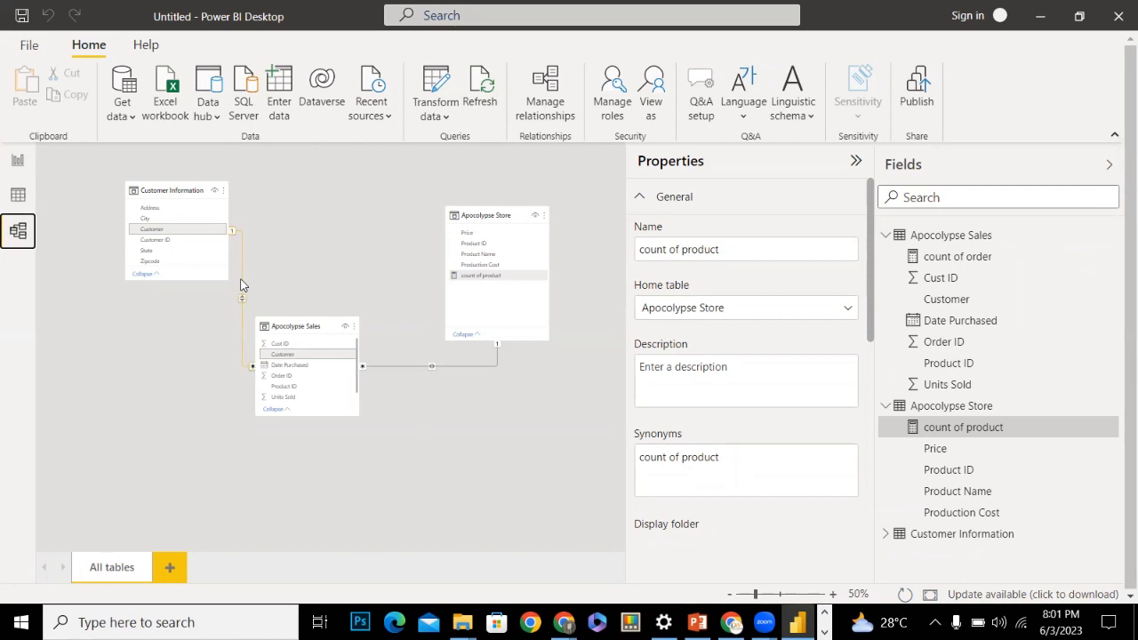
drag(301, 329, 340, 269)
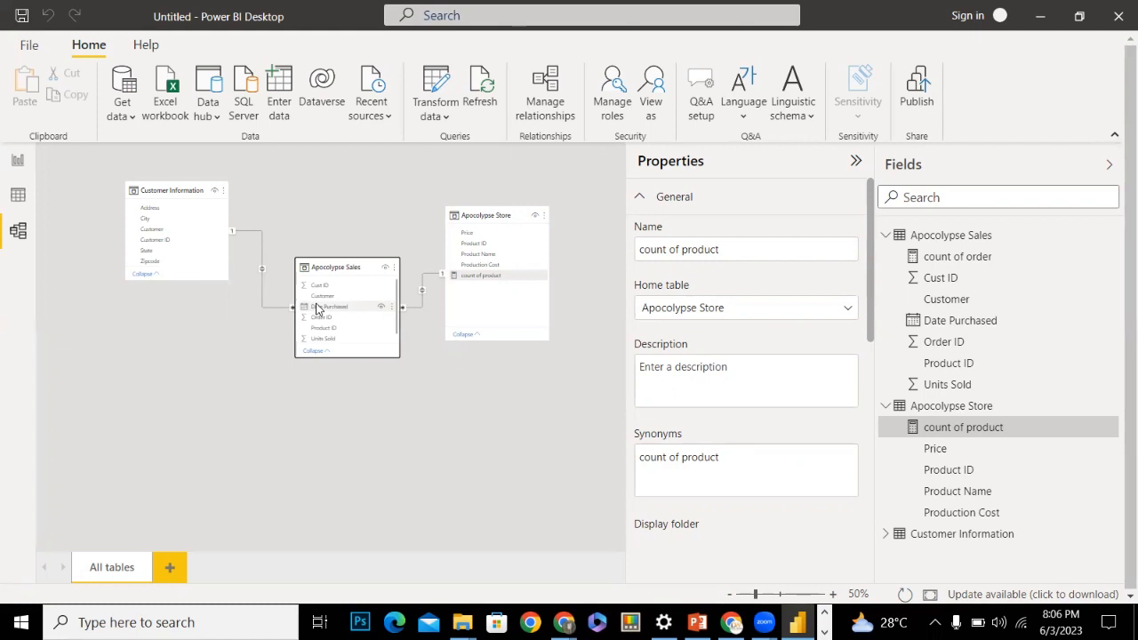
right_click(265, 274)
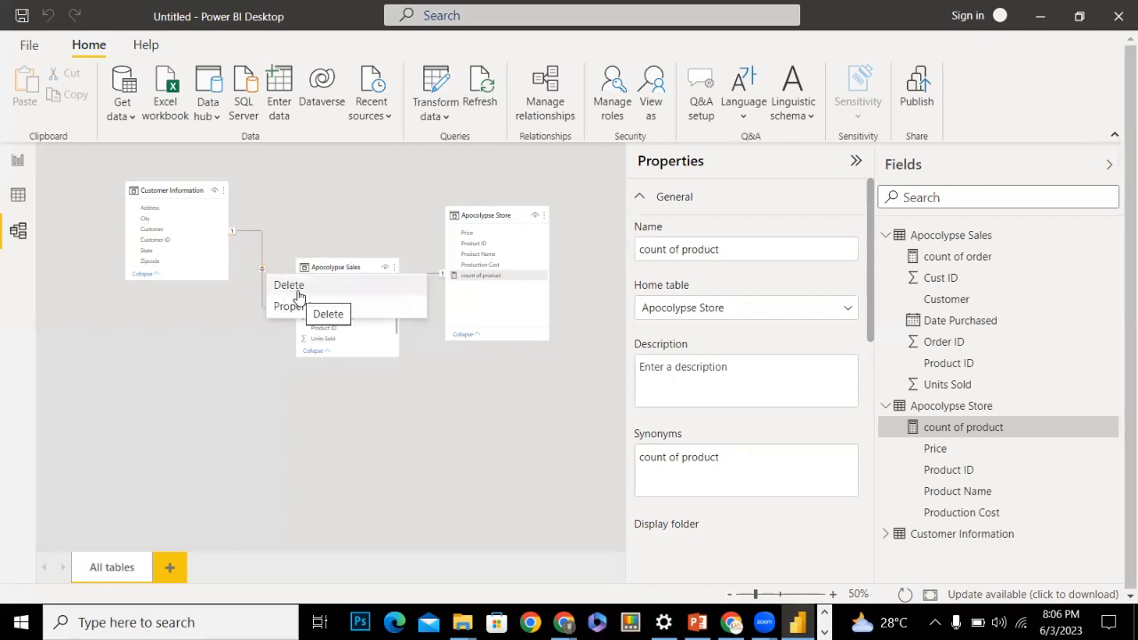
click(298, 292)
click(665, 346)
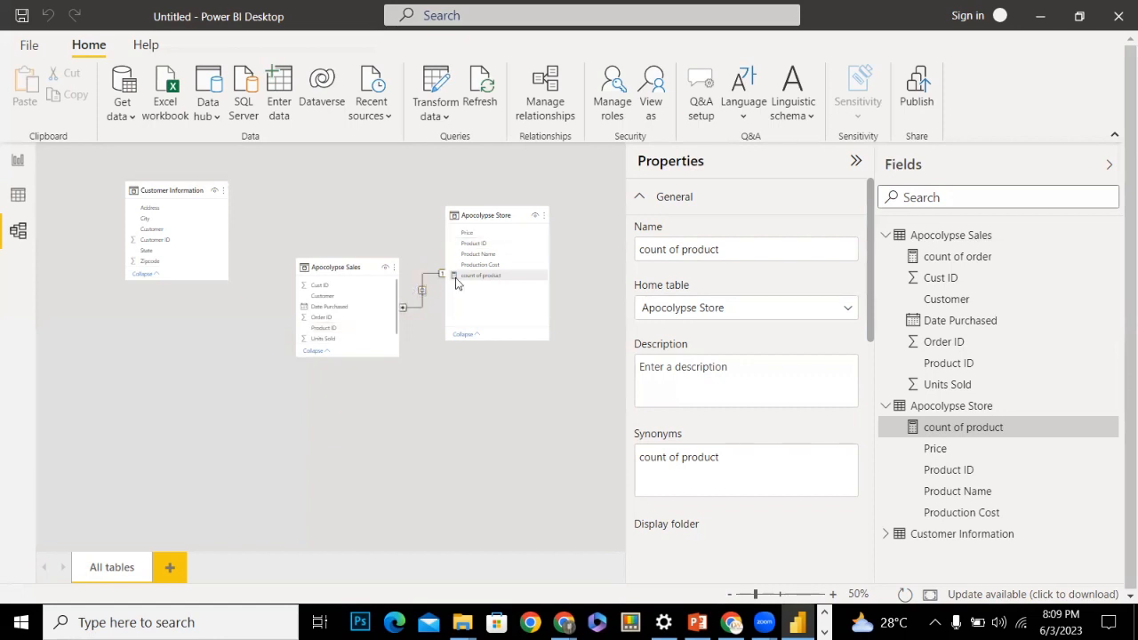
Delete the relationship between the Apocolypse Sales and Apocolypse Store tables
right_click(421, 295)
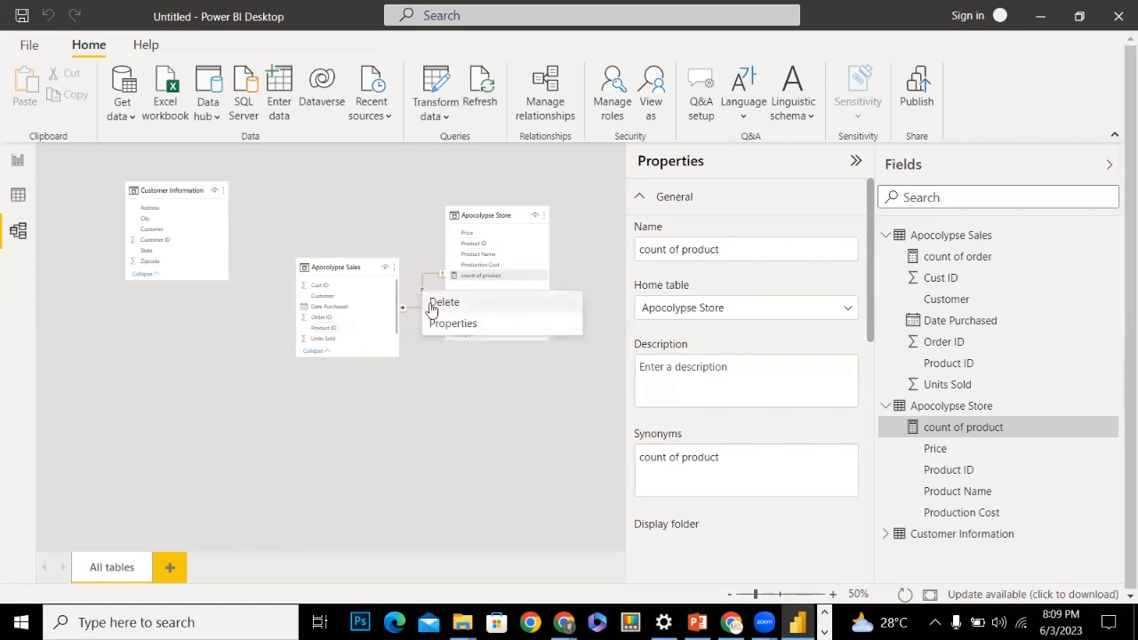
click(444, 303)
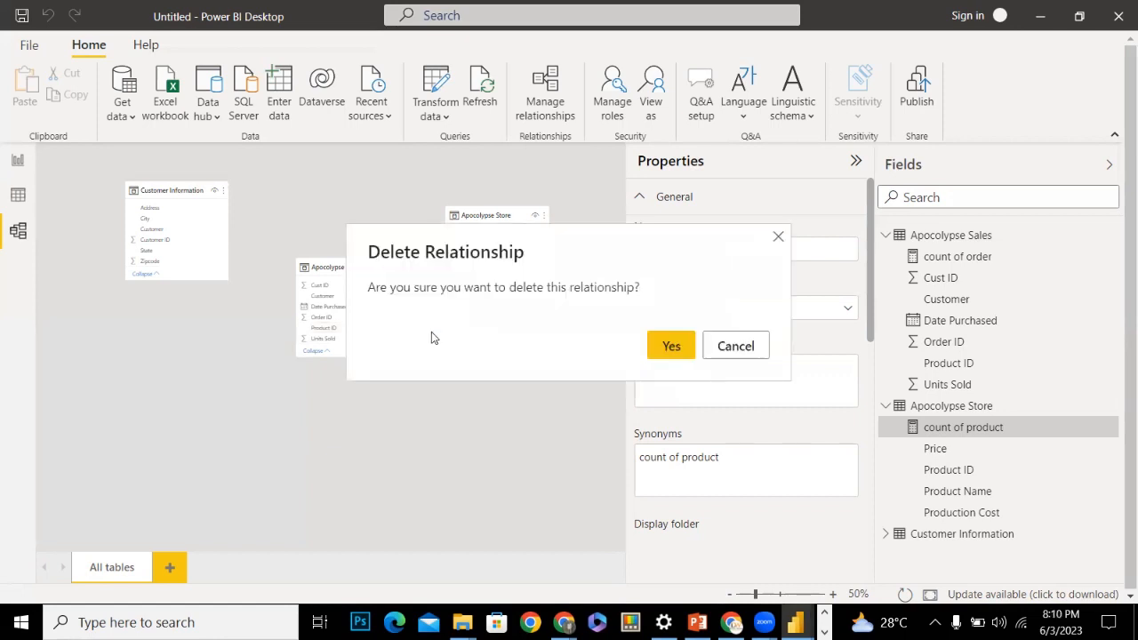
click(667, 347)
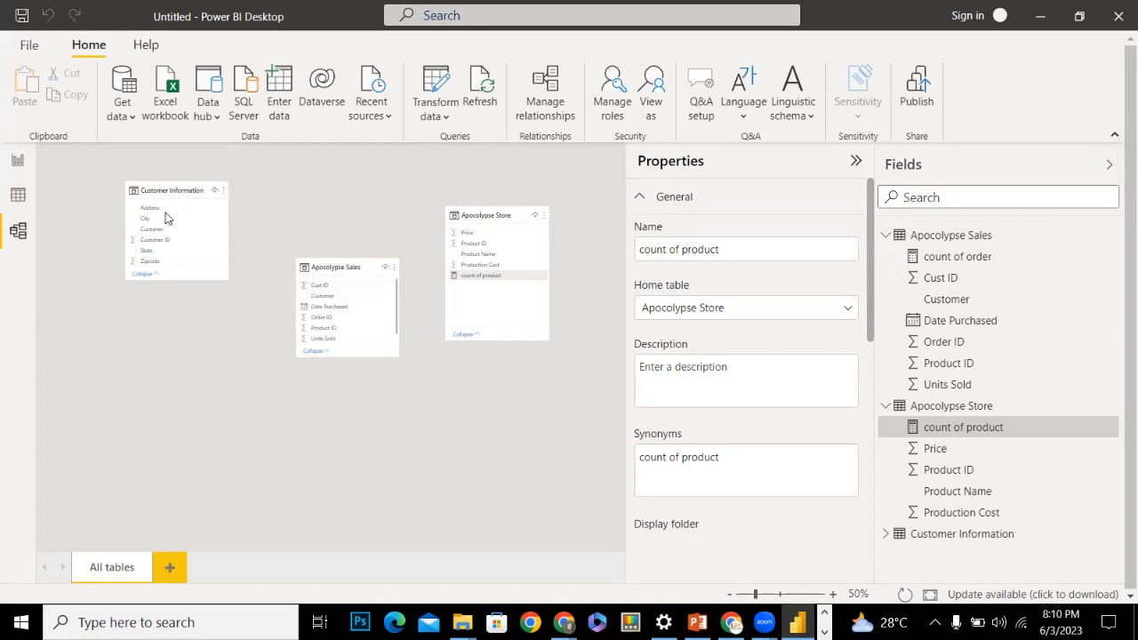
Create a many-to-one relationship from Apocolypse Sales to Apocolypse Store on Product ID, with Single cross filter direction
click(549, 104)
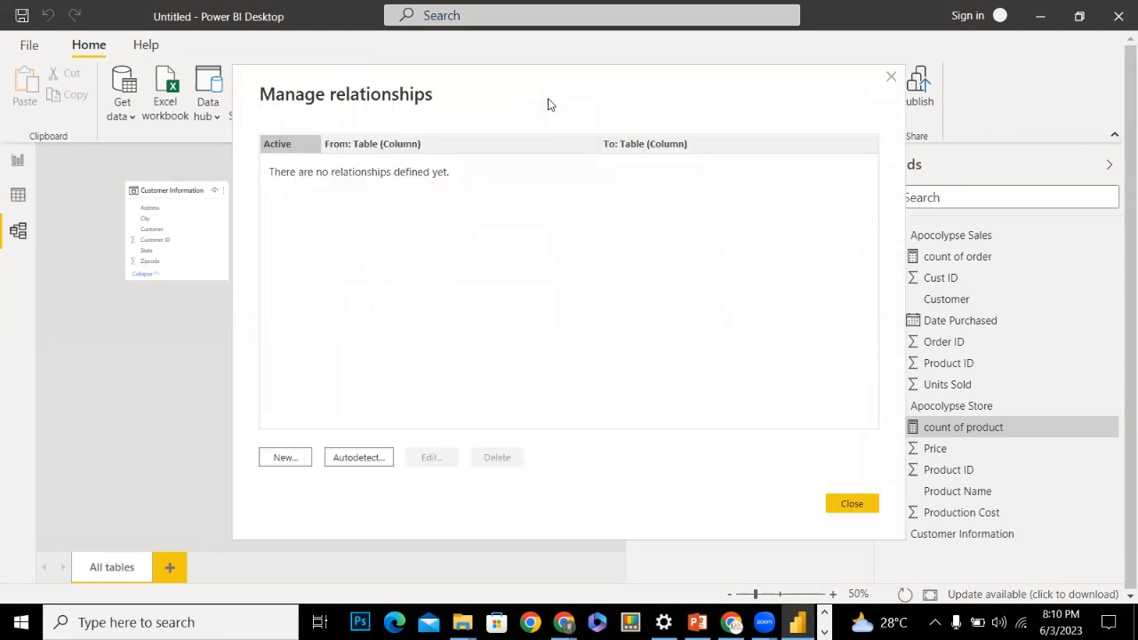
click(283, 458)
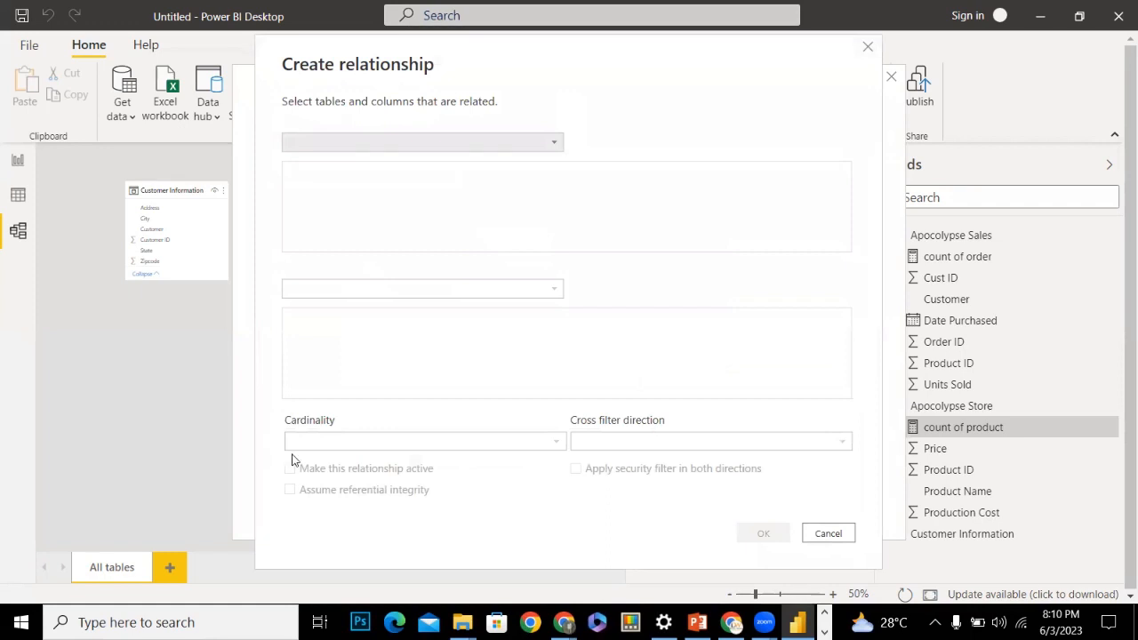
click(354, 147)
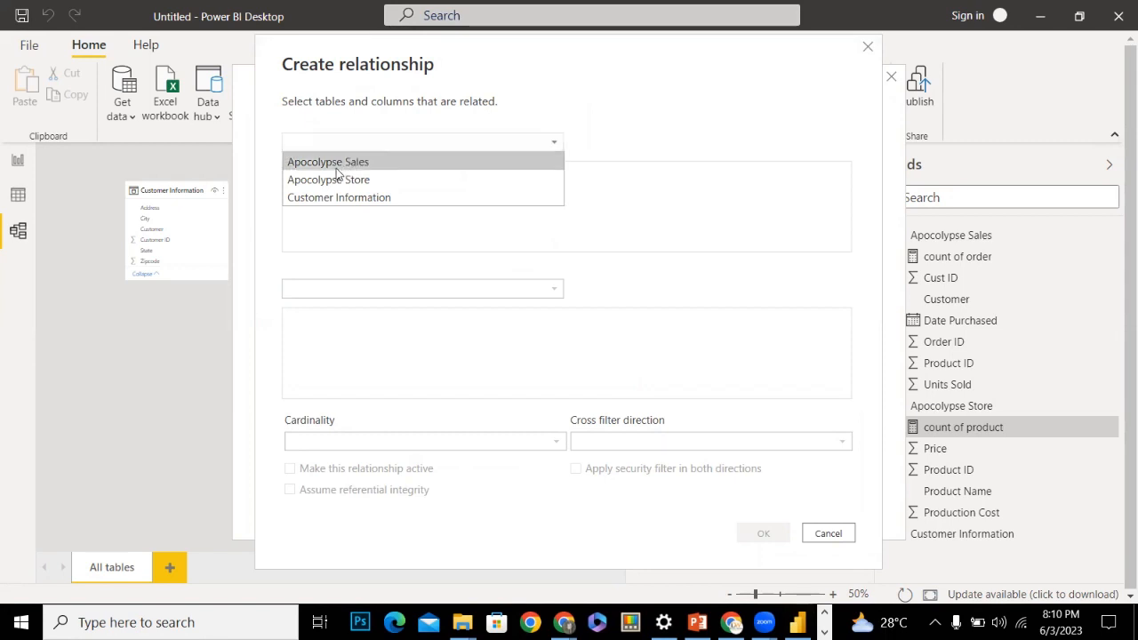
click(334, 165)
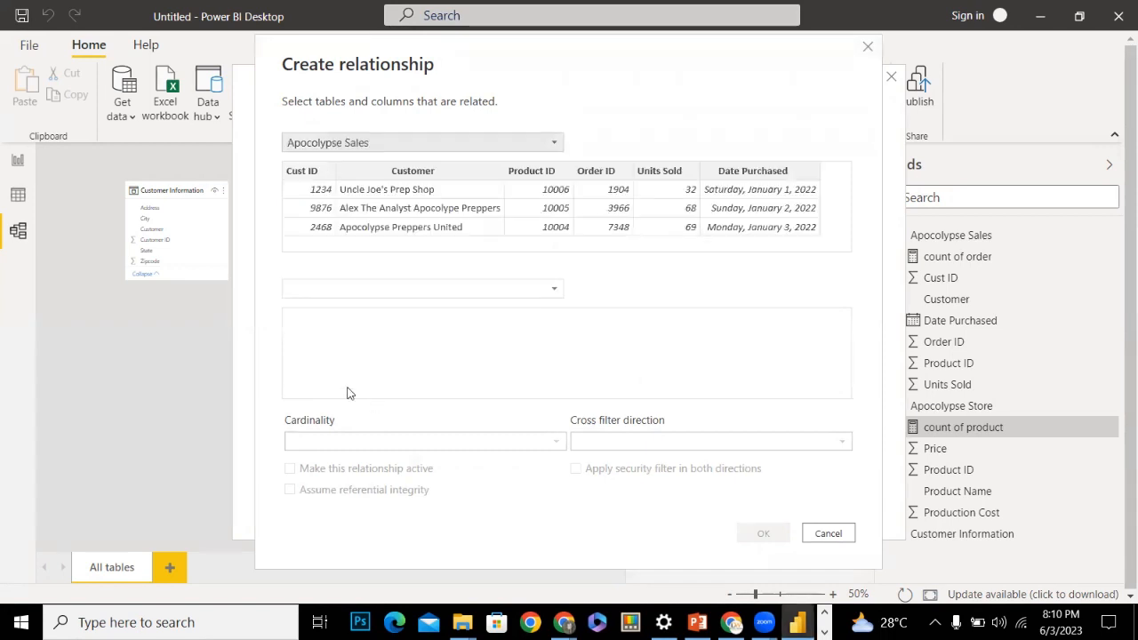
click(339, 288)
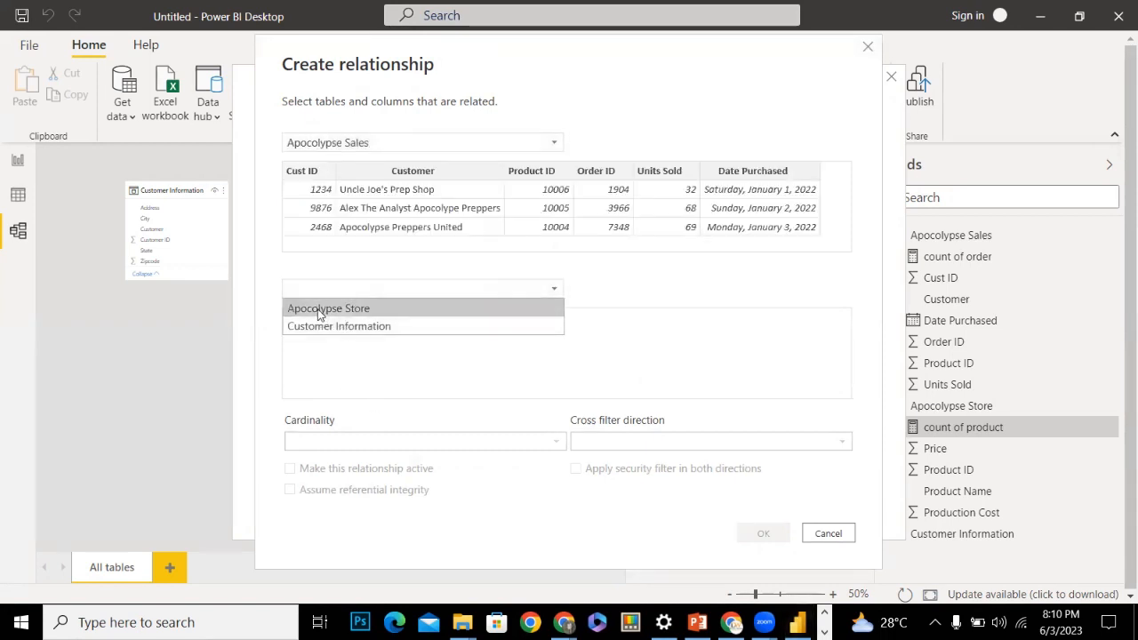
click(318, 308)
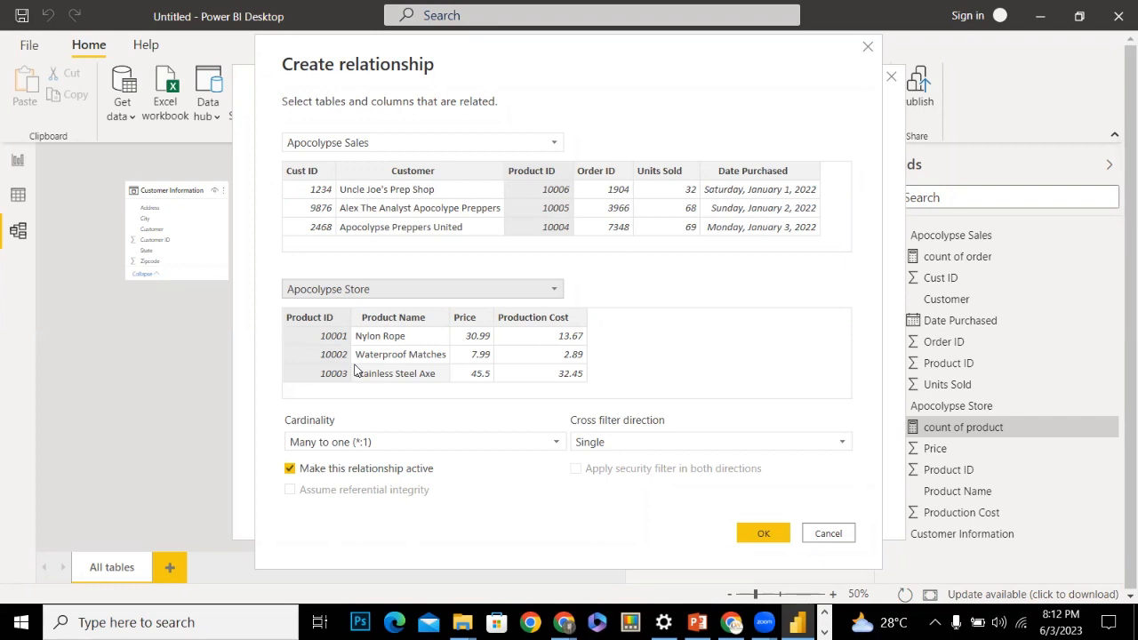
click(749, 535)
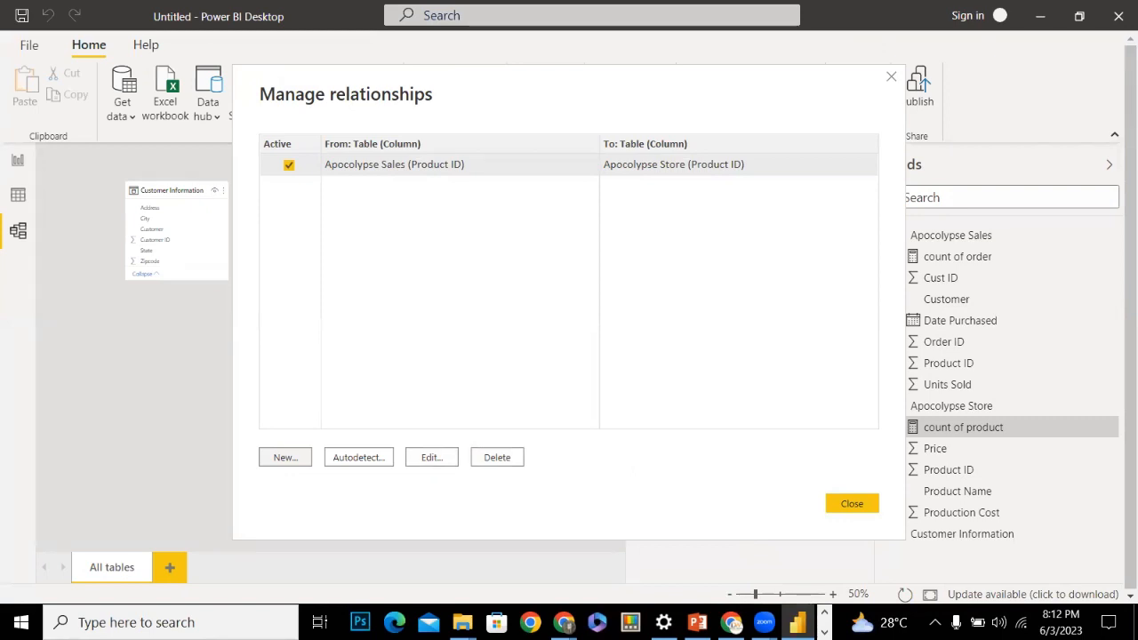
Set up another new relationship from Apocolypse Sales to Customer Information, matched on the Customer column
click(852, 504)
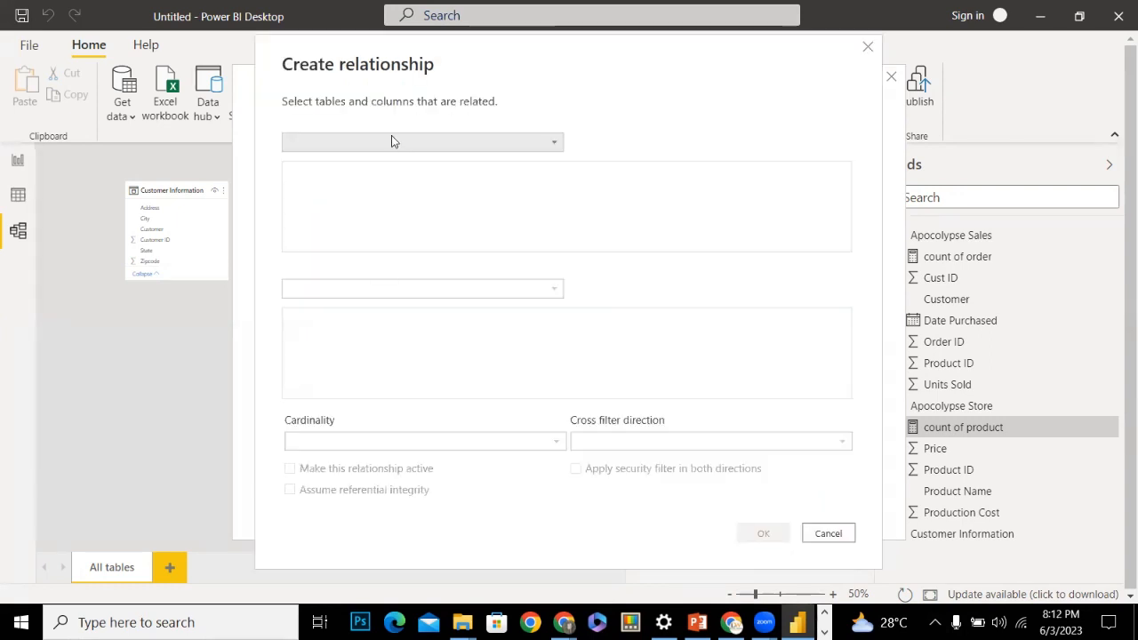
click(392, 141)
click(374, 161)
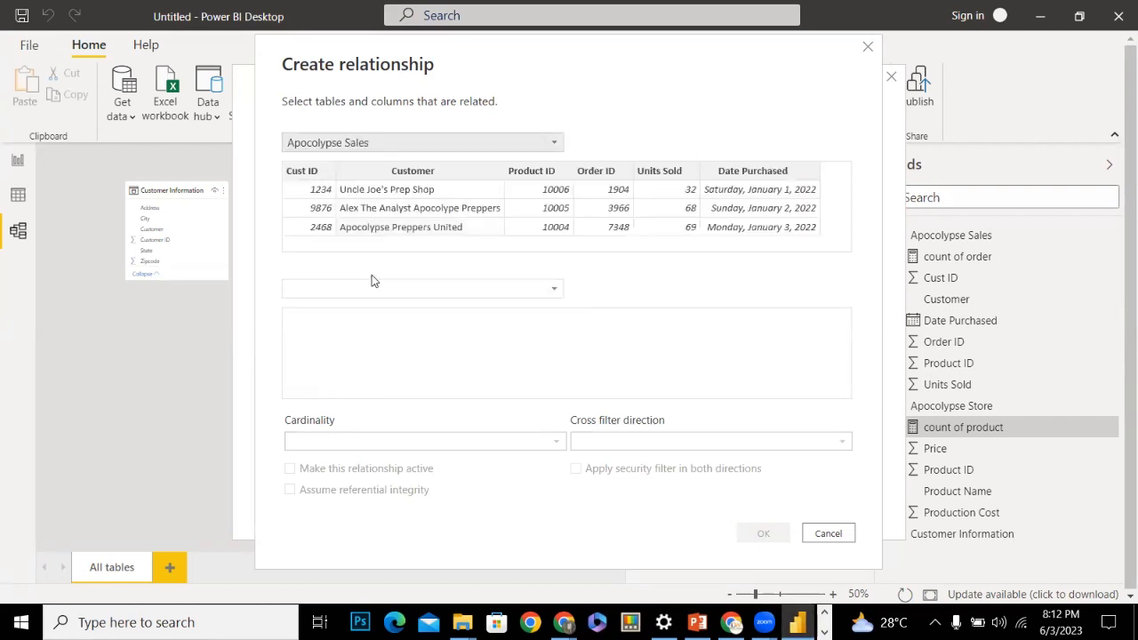
click(373, 287)
click(351, 327)
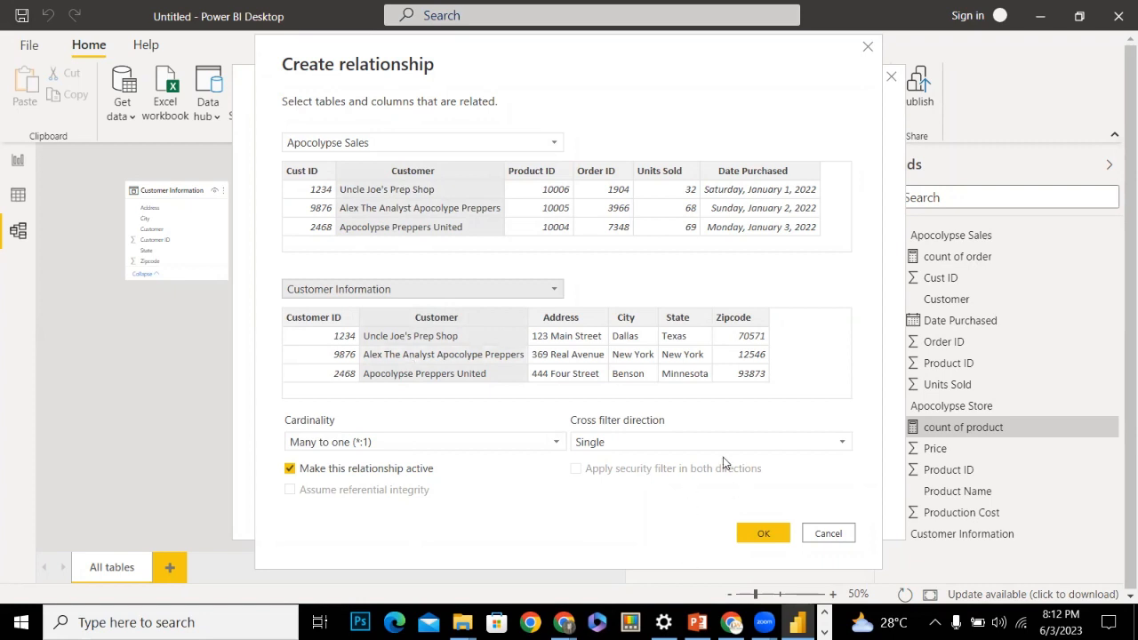
Try the One to one (1:1) cardinality for the new relationship, and set it back to Many to one (*:1)
click(385, 440)
click(341, 475)
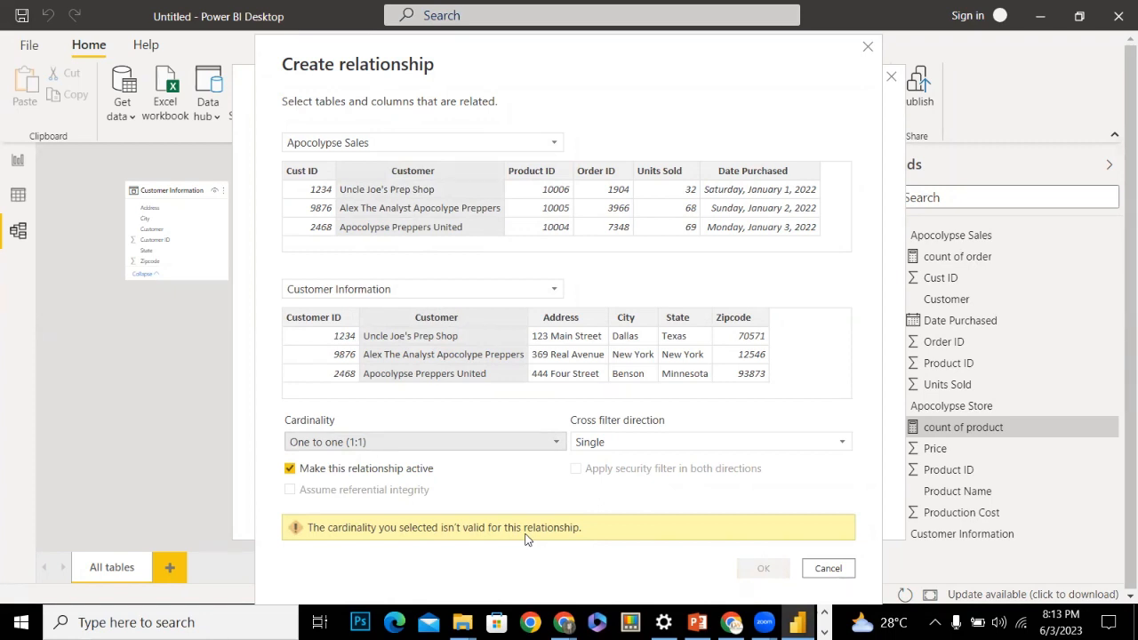
click(513, 446)
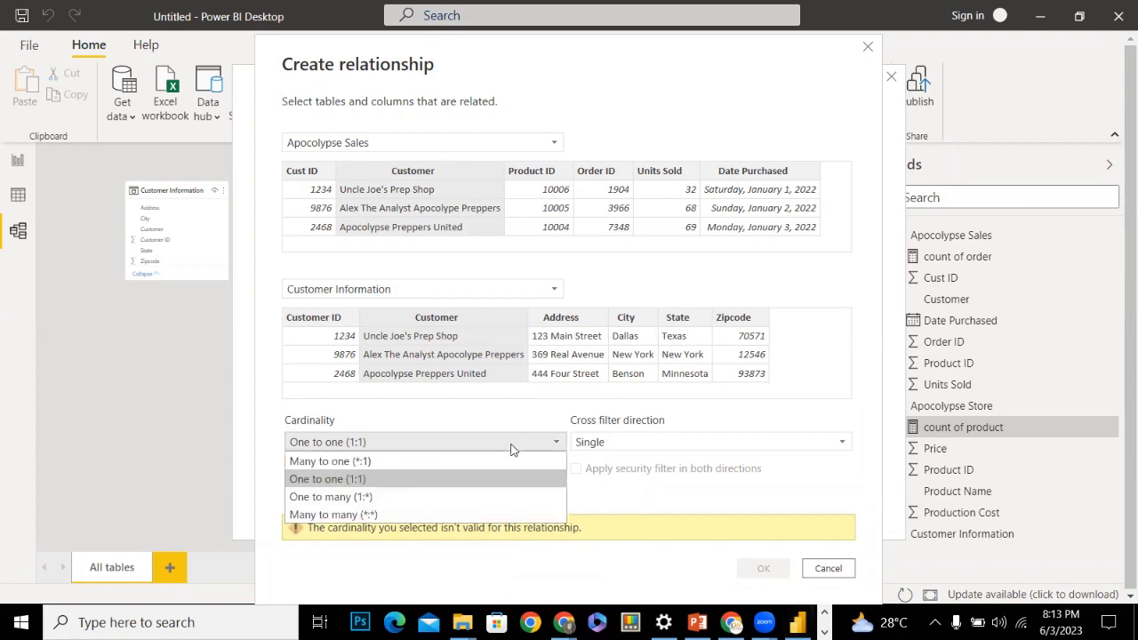
click(431, 462)
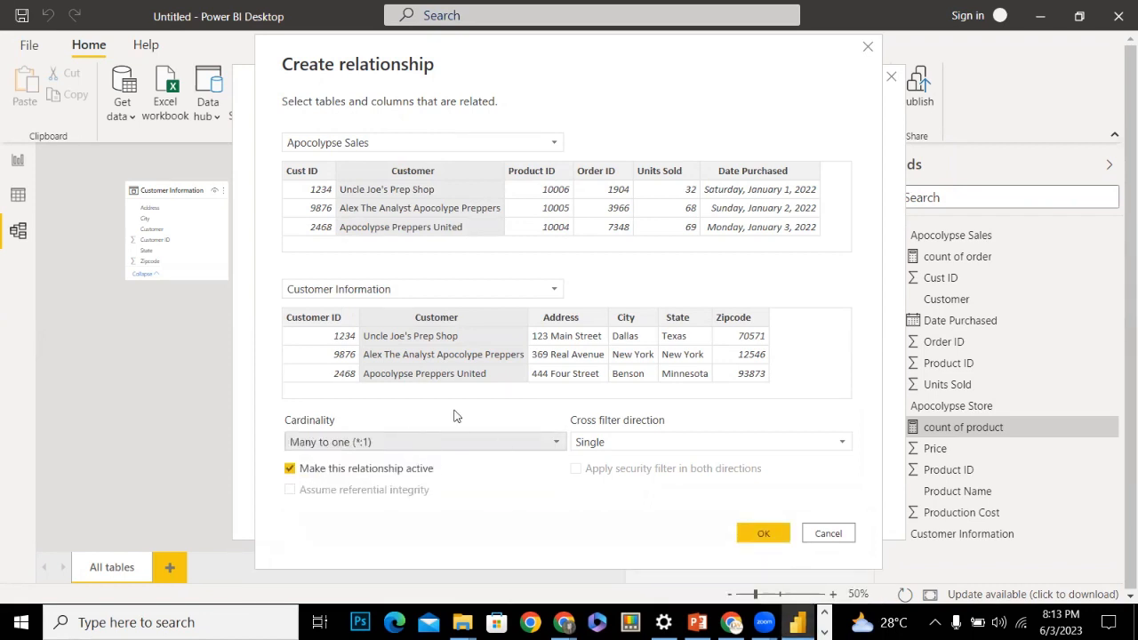
Save the Apocolypse Sales to Customer Information relationship and leave the relationship manager
click(760, 532)
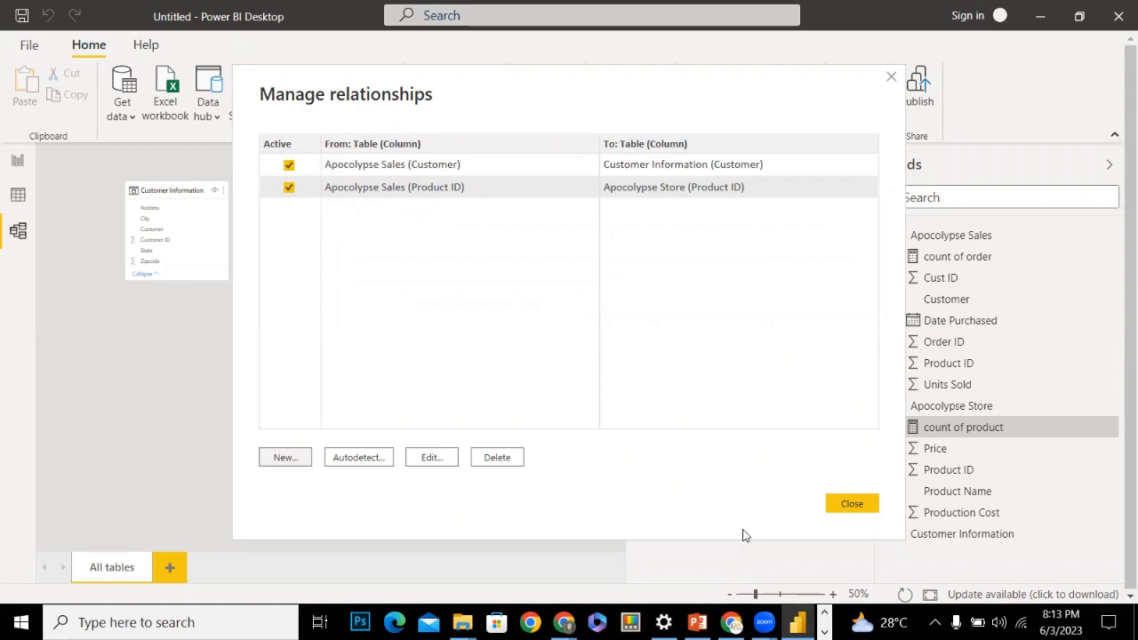
click(858, 508)
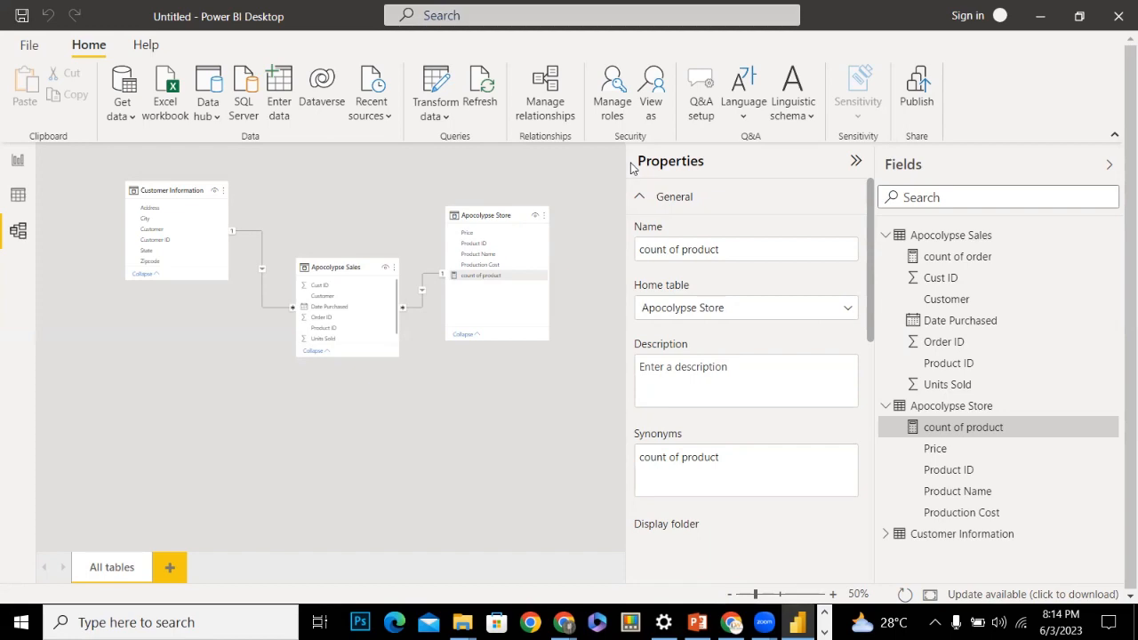
On the report page, move the Product Name table slightly down, and shift the Customer table down and leftward above it
click(18, 161)
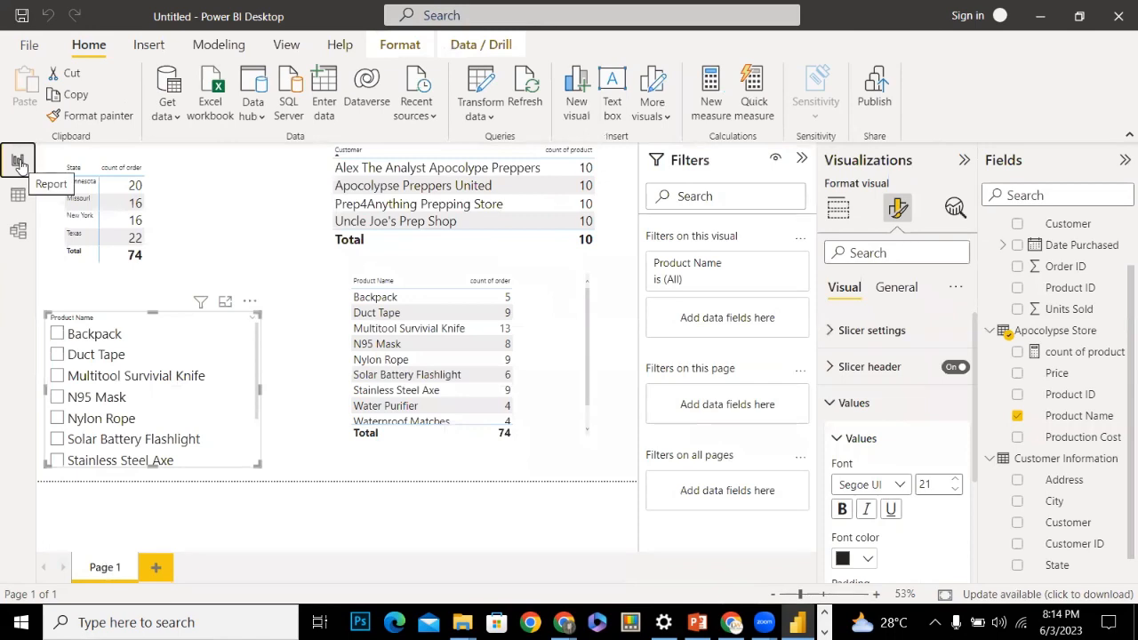
click(312, 547)
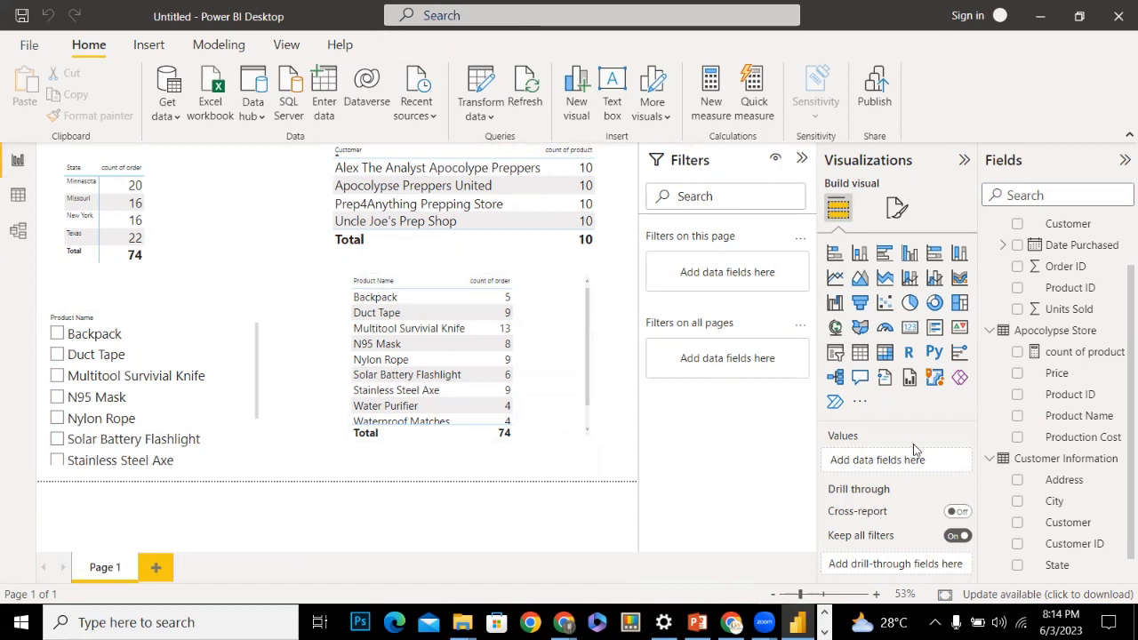
click(551, 341)
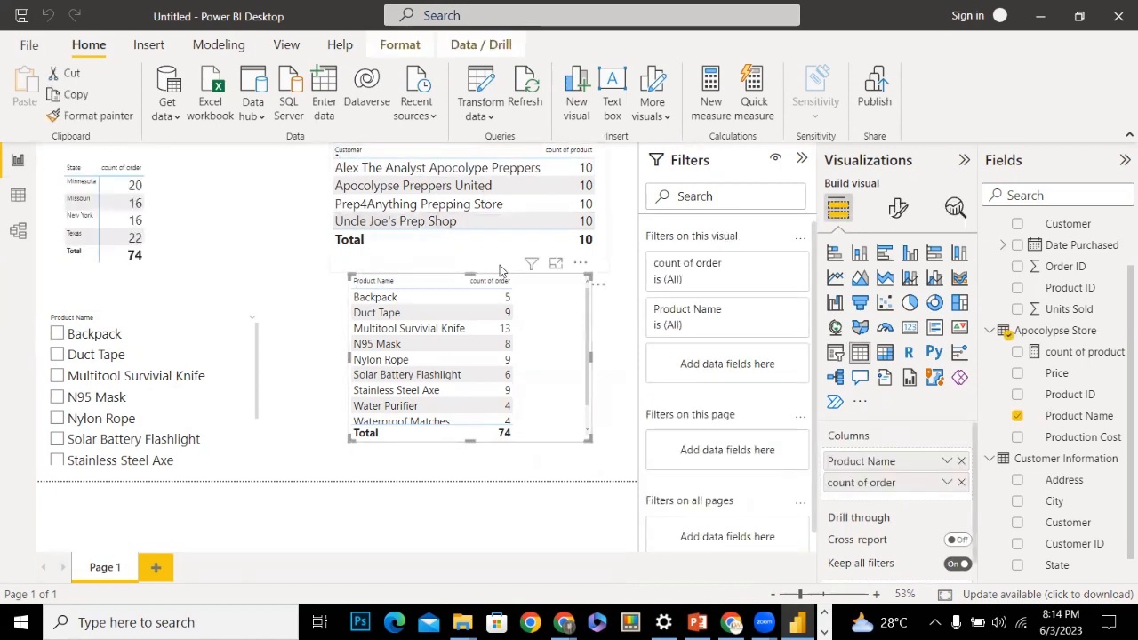
drag(523, 289, 514, 328)
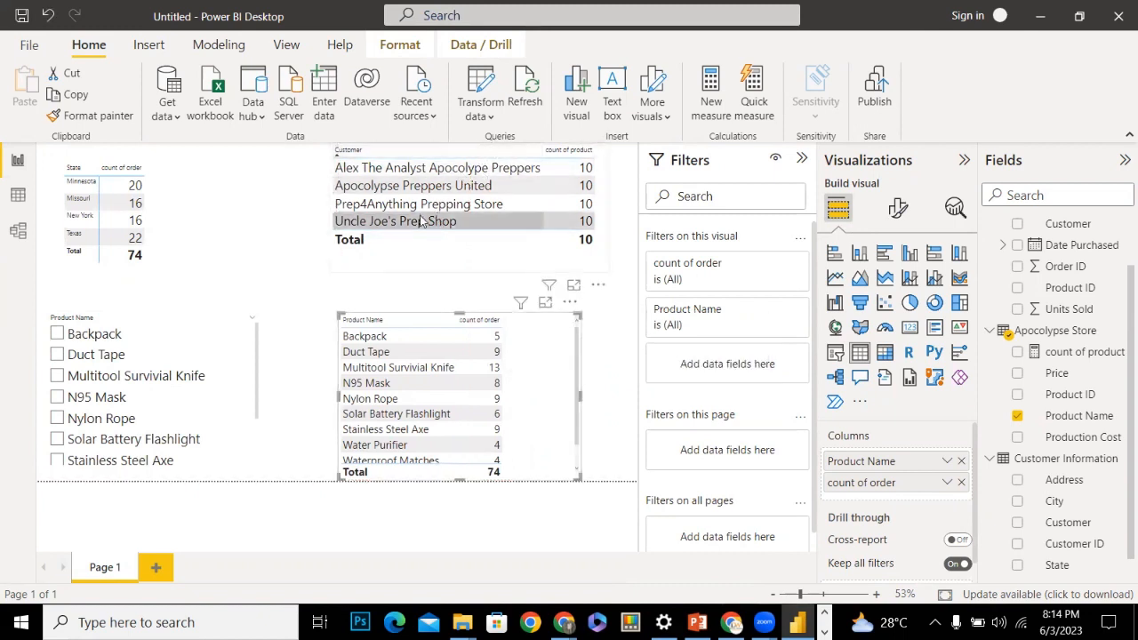
click(471, 265)
drag(480, 266, 436, 289)
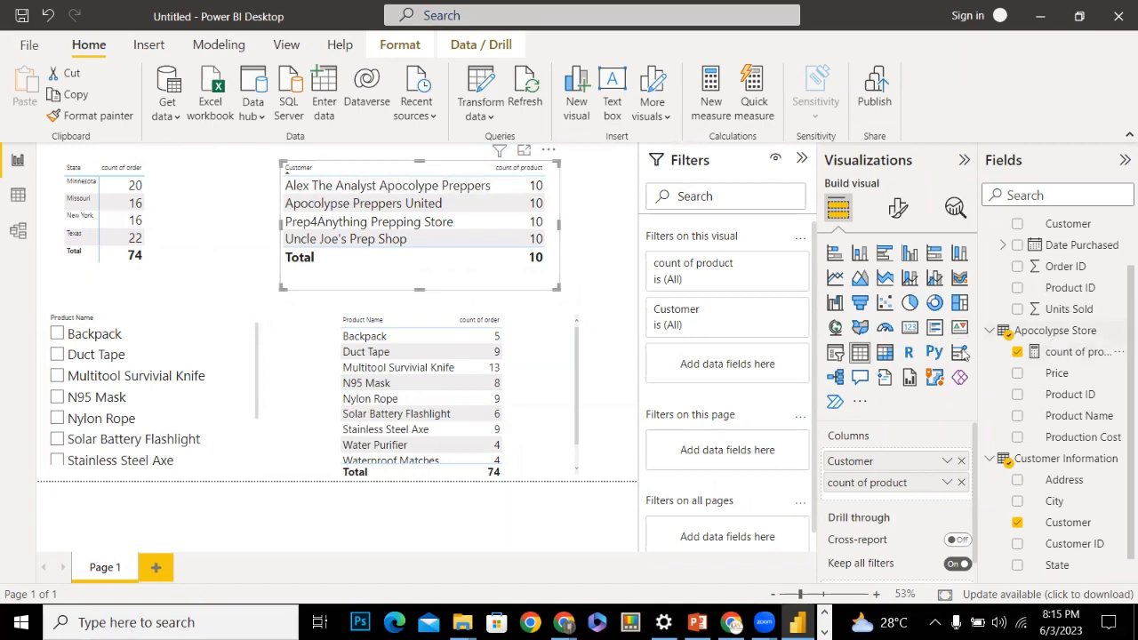
Review the data rows of the Apocolypse Store table and return to the report page
click(18, 195)
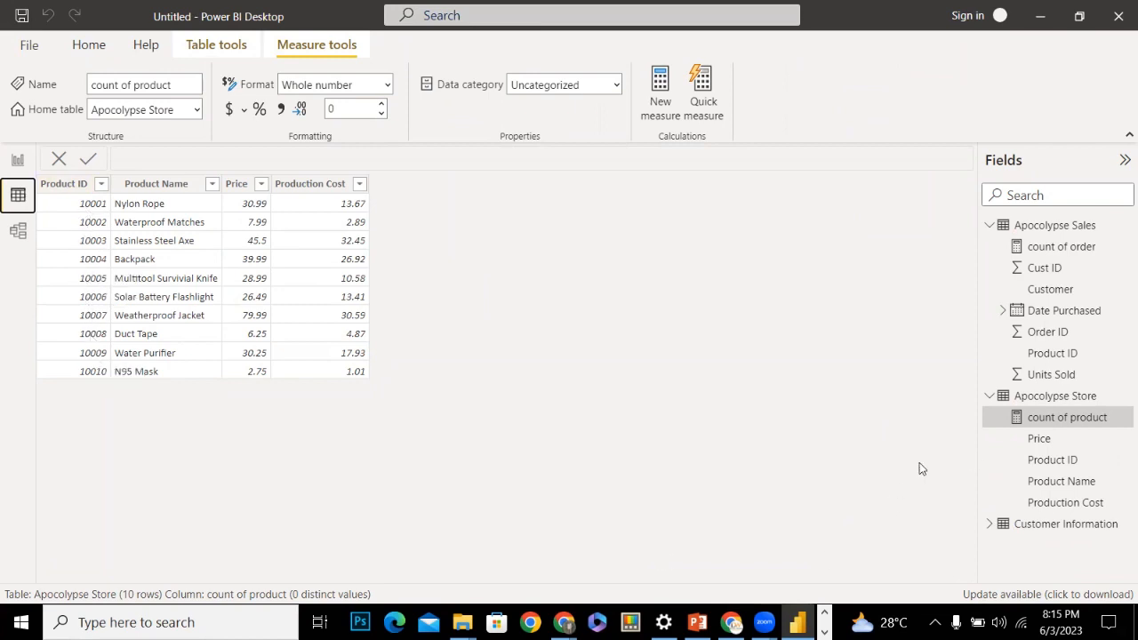
click(18, 160)
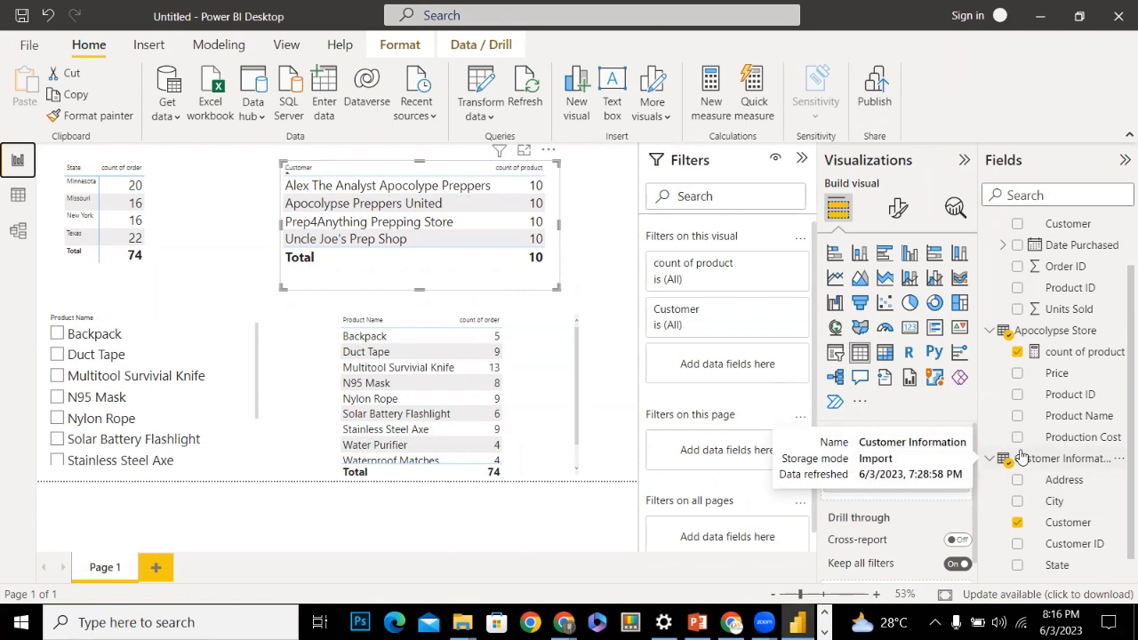
In the model diagram, set the cross filter direction of the Apocolypse Sales to Customer Information relationship to Both
click(18, 231)
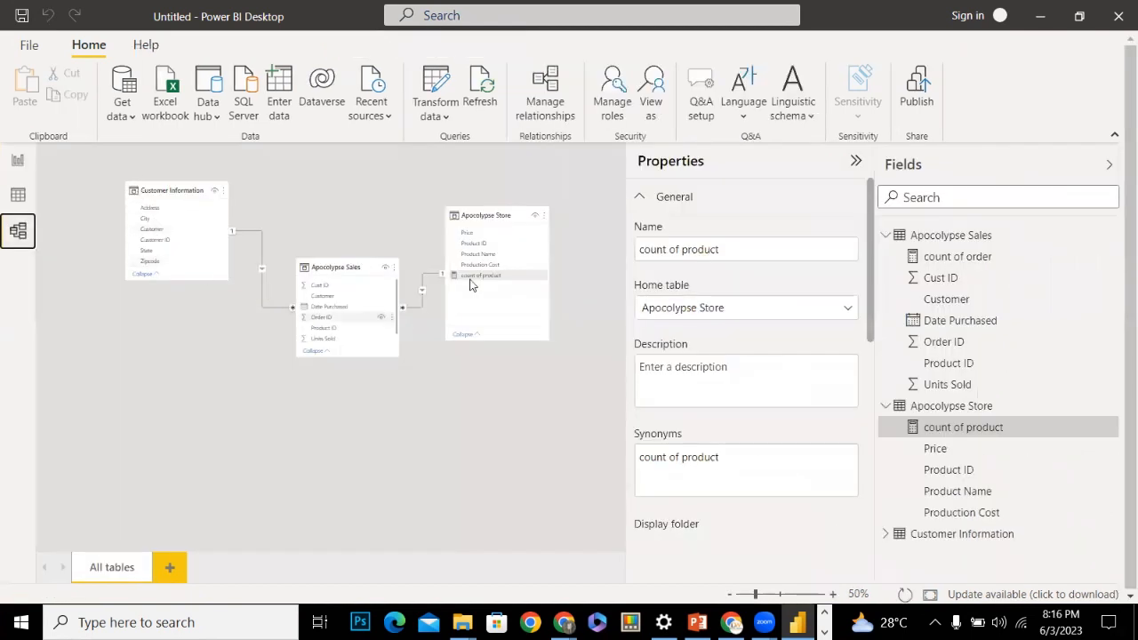
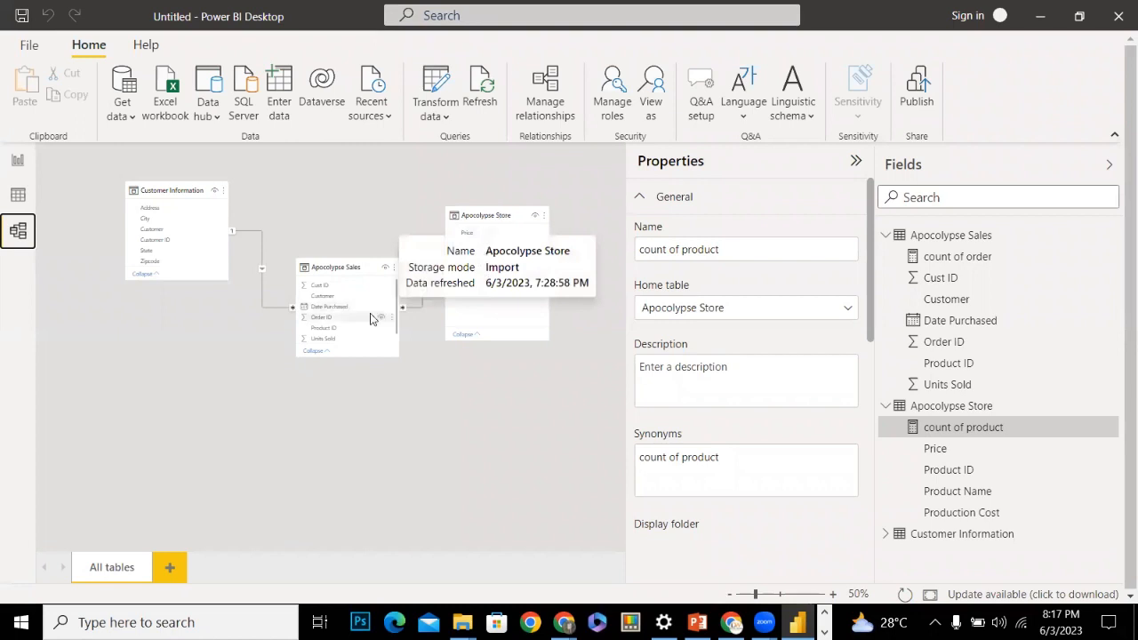
double_click(262, 264)
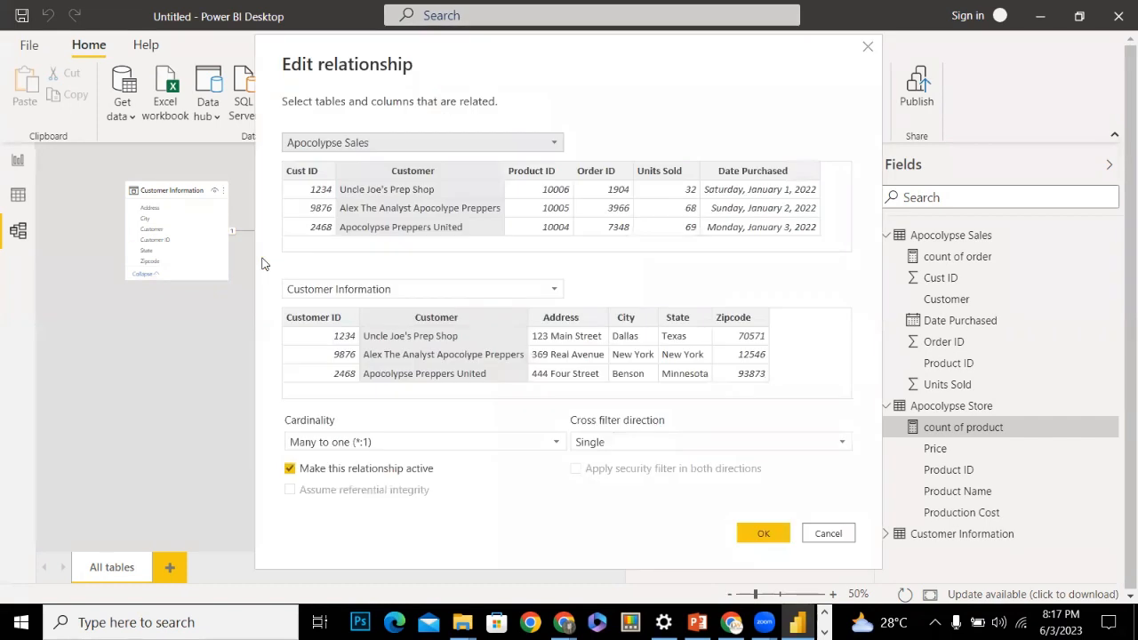
click(598, 445)
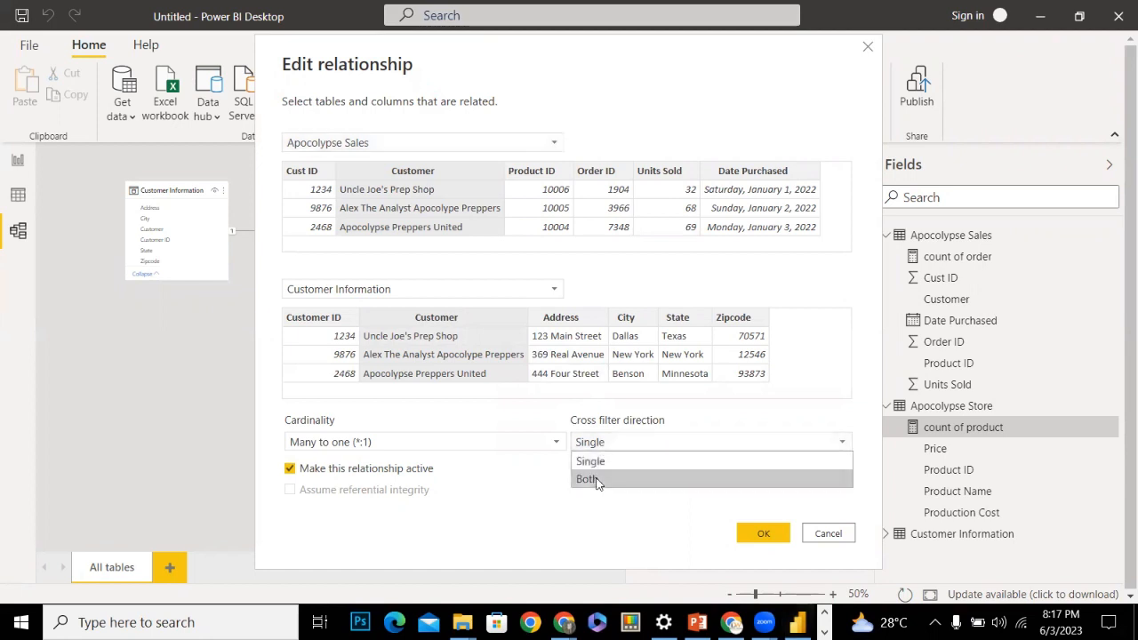
click(596, 479)
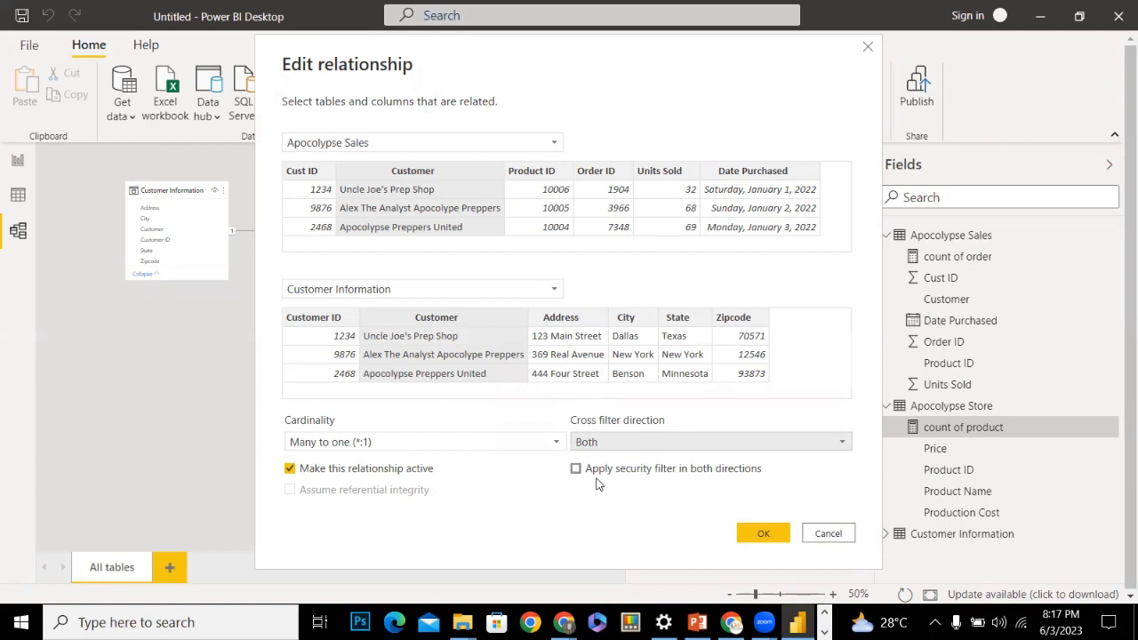
click(755, 530)
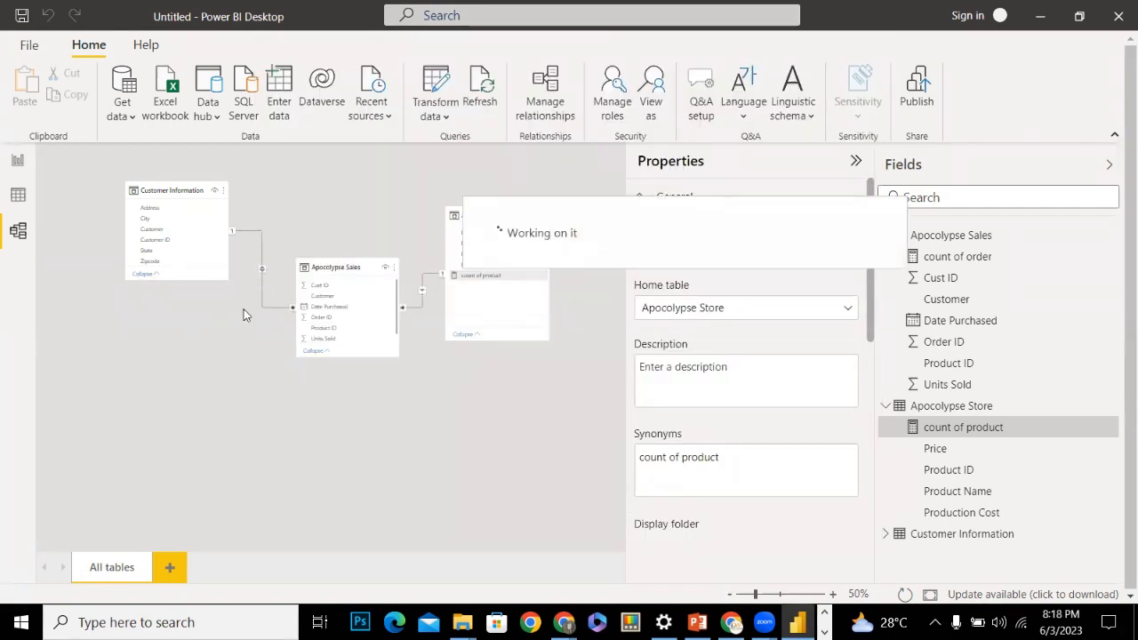
Set the cross filter direction of the Apocolypse Sales to Apocolypse Store relationship to Both
click(831, 593)
click(831, 593)
click(831, 594)
click(830, 594)
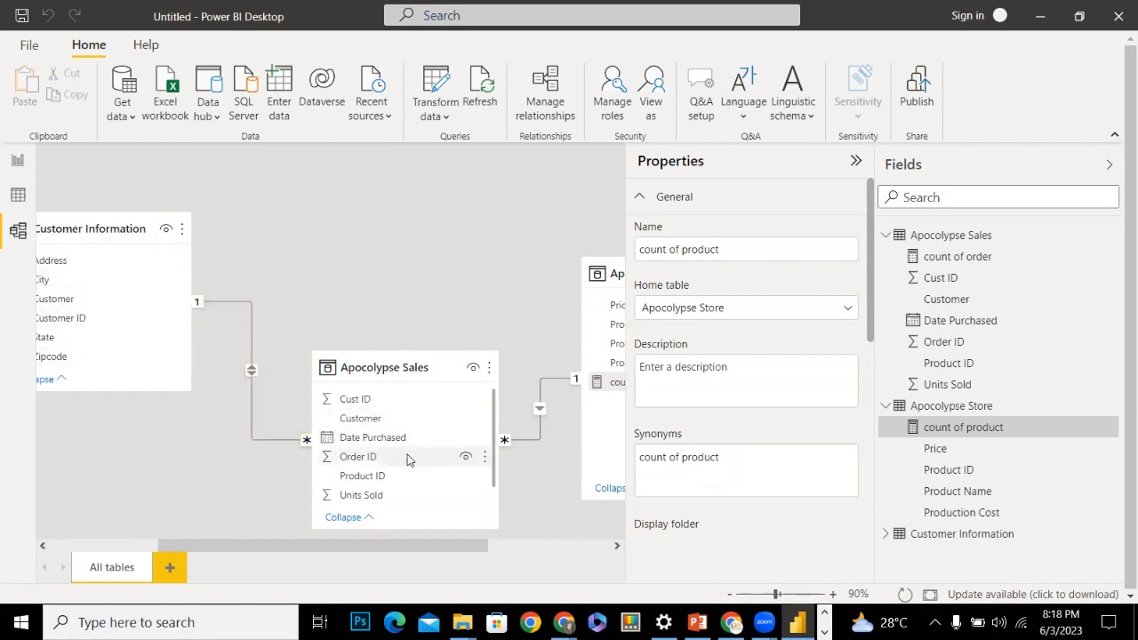
right_click(540, 409)
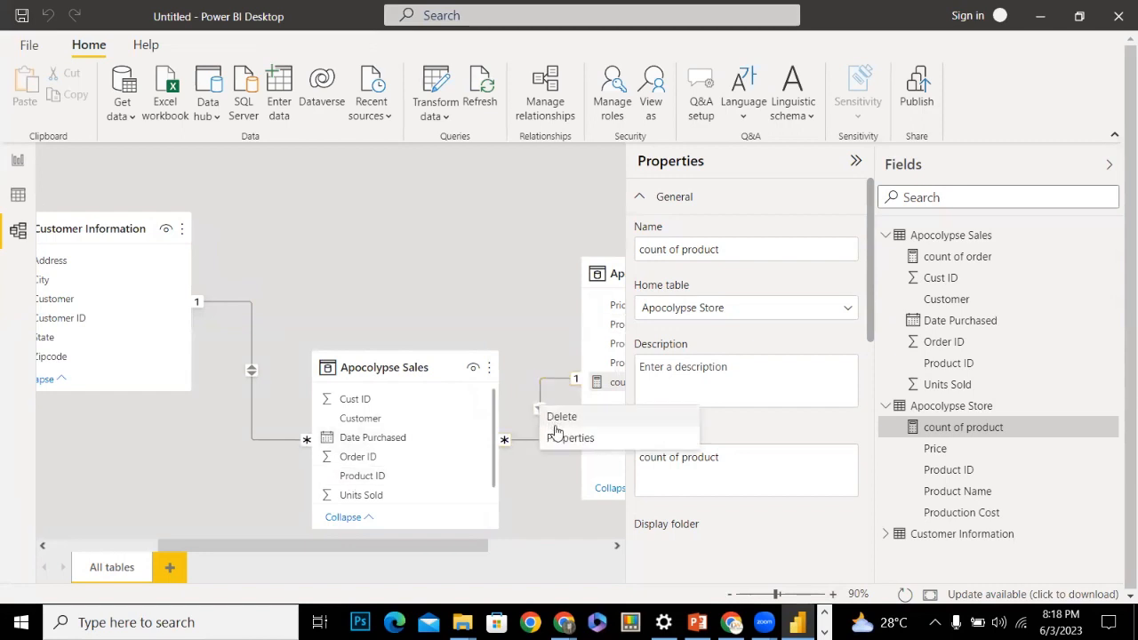
click(540, 382)
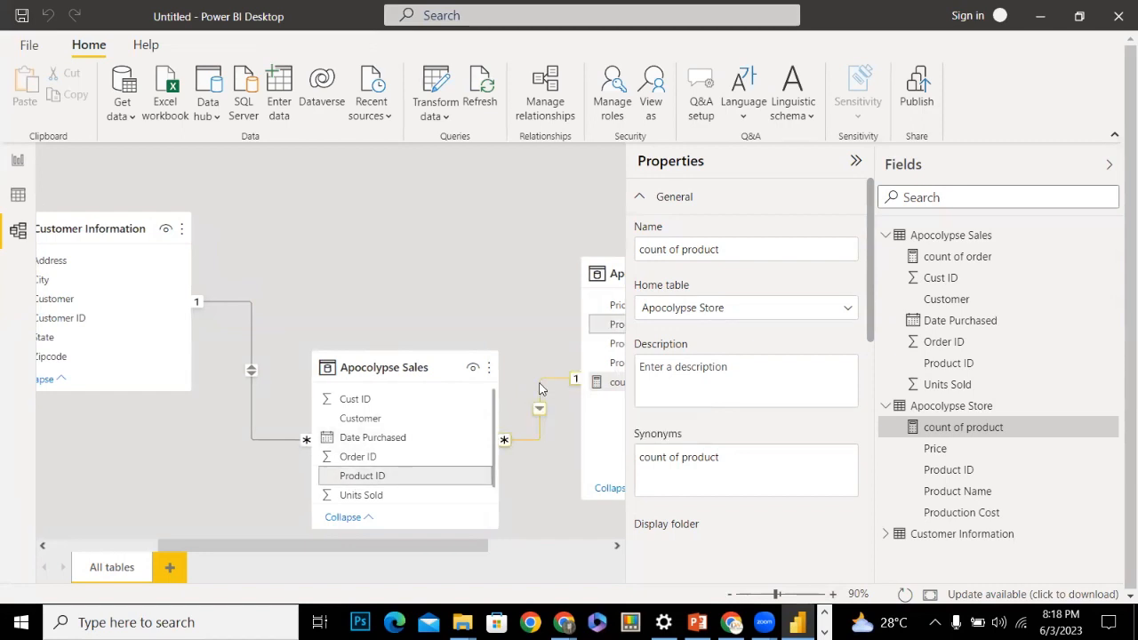
double_click(539, 388)
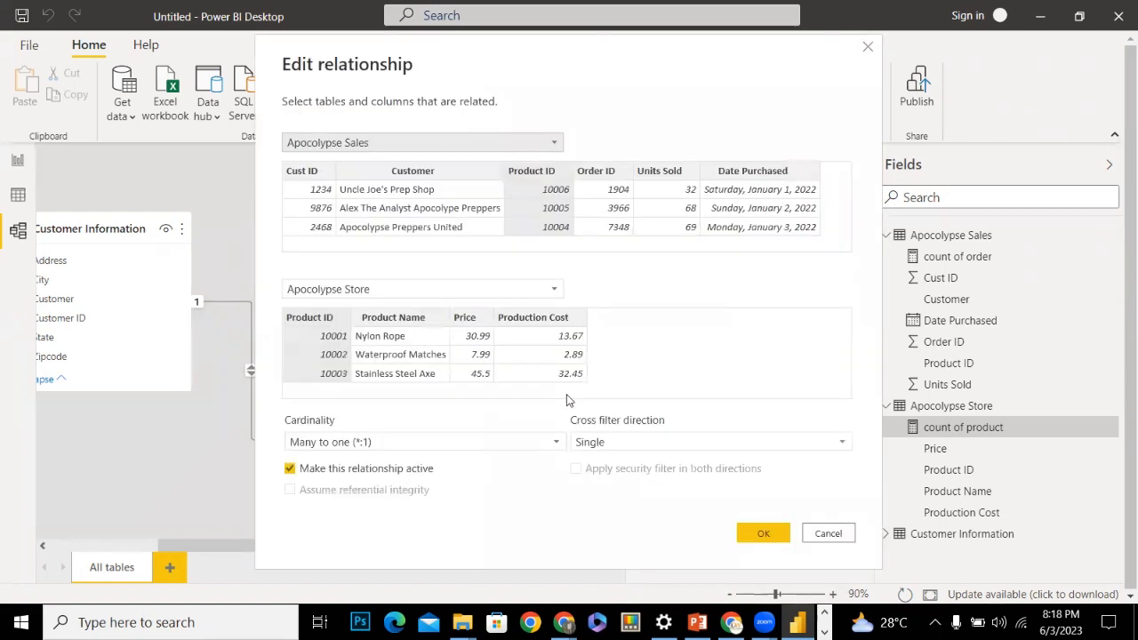
click(842, 443)
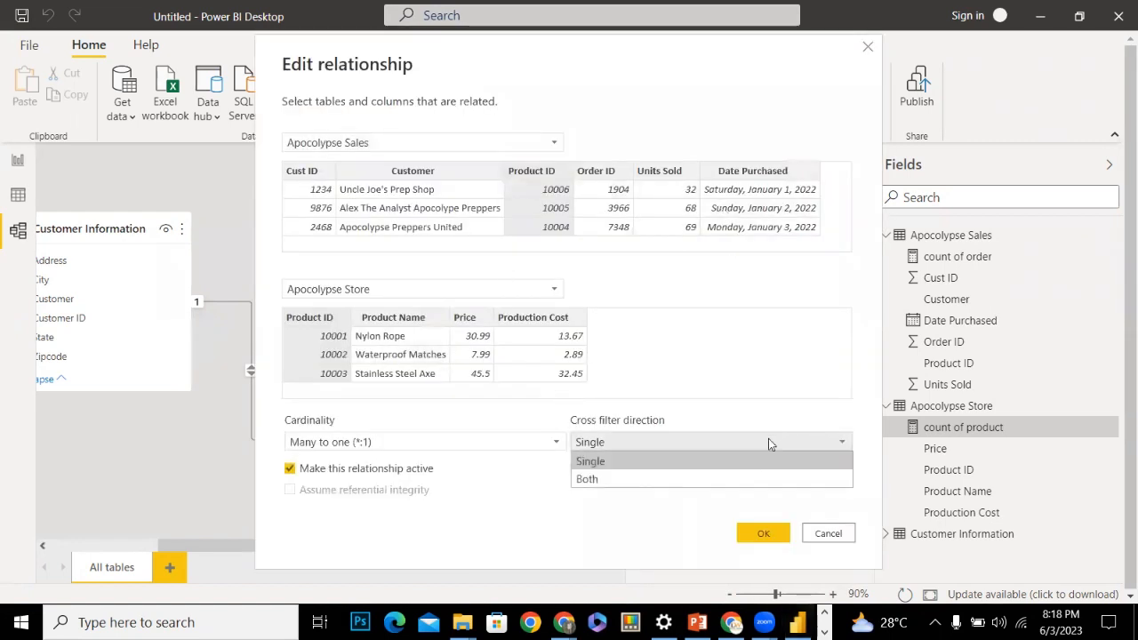
click(670, 500)
click(703, 443)
click(641, 479)
click(763, 533)
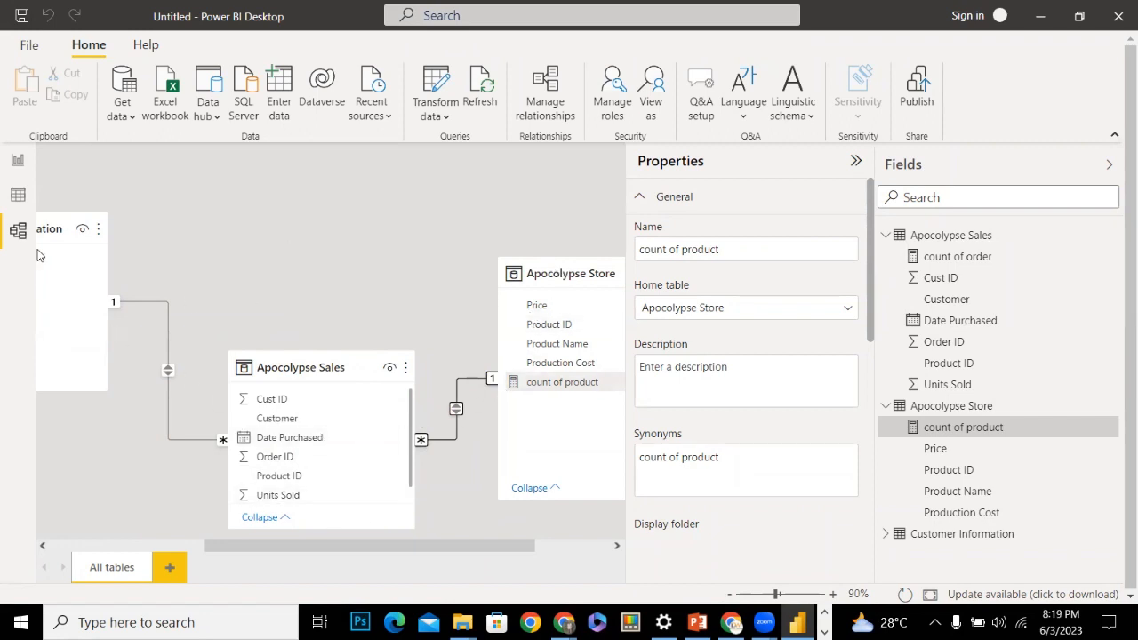
Arrange Customer Information and Apocolypse Store level with each other above Apocolypse Sales, and collapse the Properties pane
drag(50, 224, 160, 214)
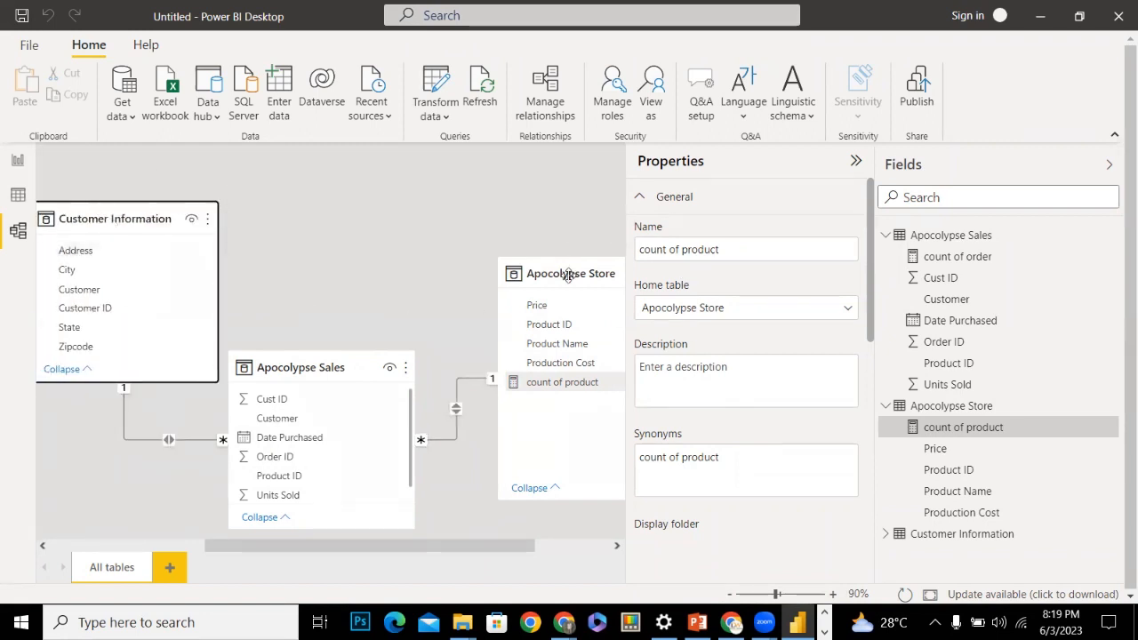
drag(569, 273, 488, 165)
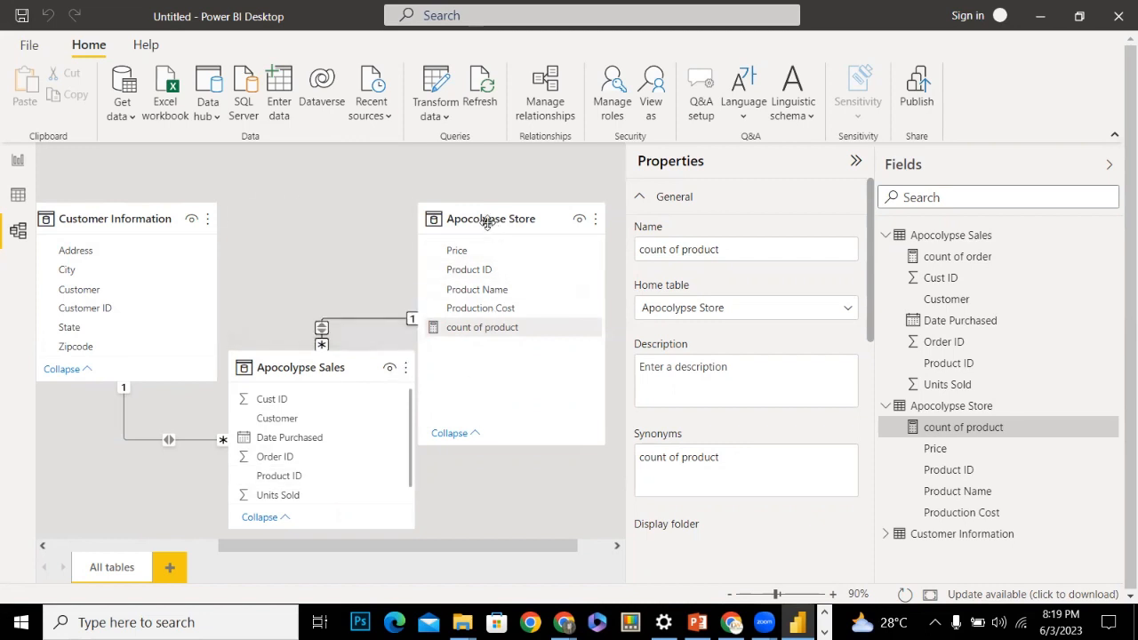
drag(488, 221, 530, 222)
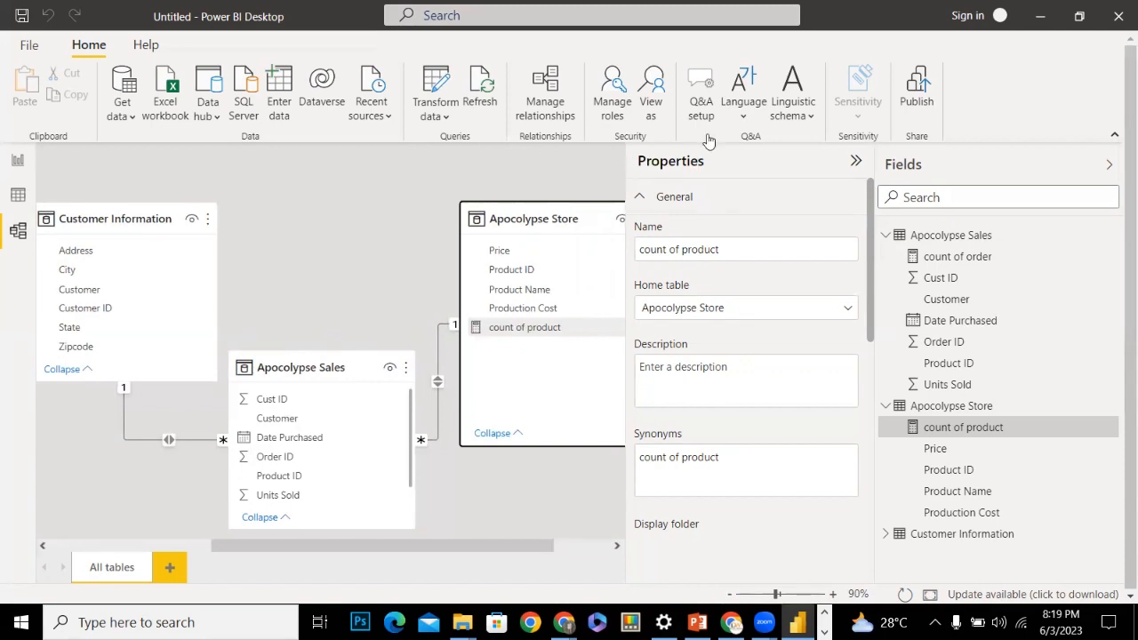
click(852, 158)
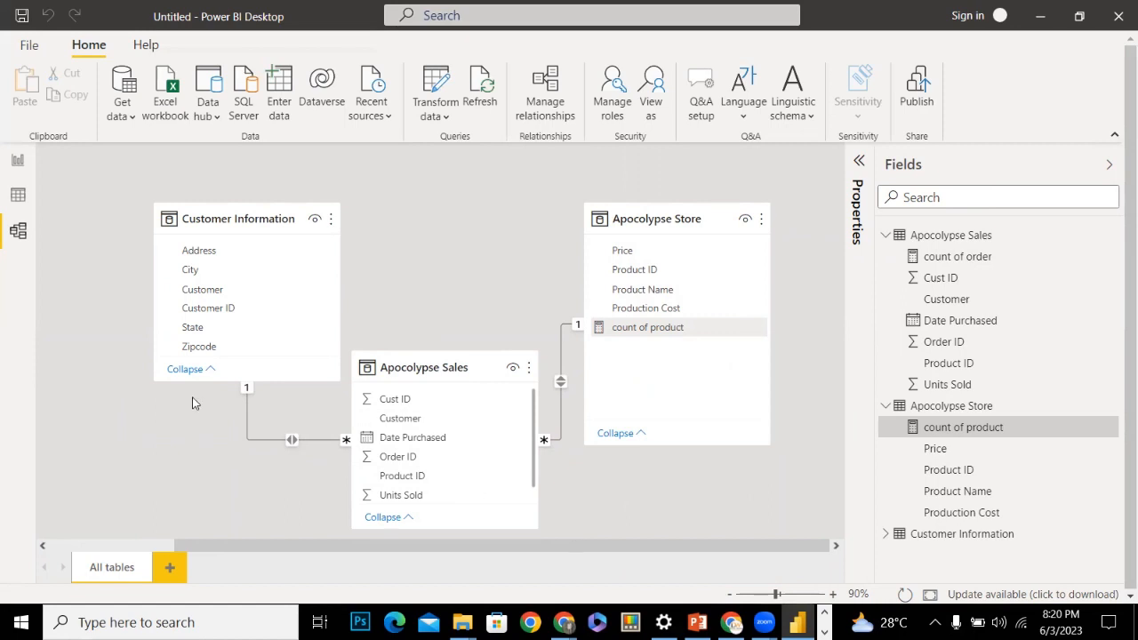
click(29, 47)
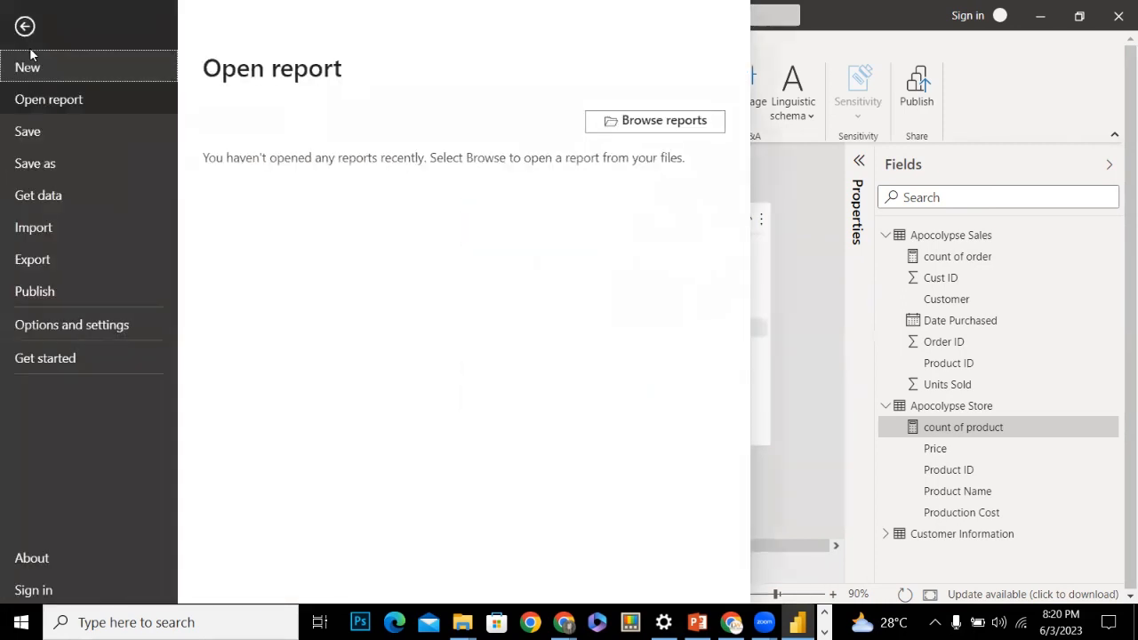
click(38, 74)
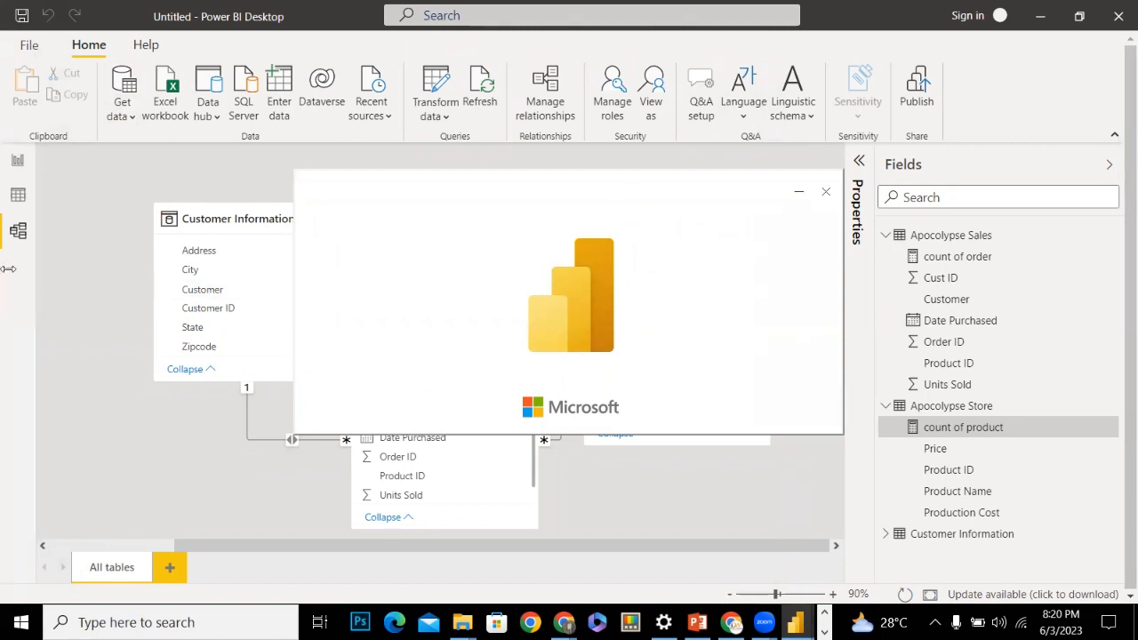
click(57, 285)
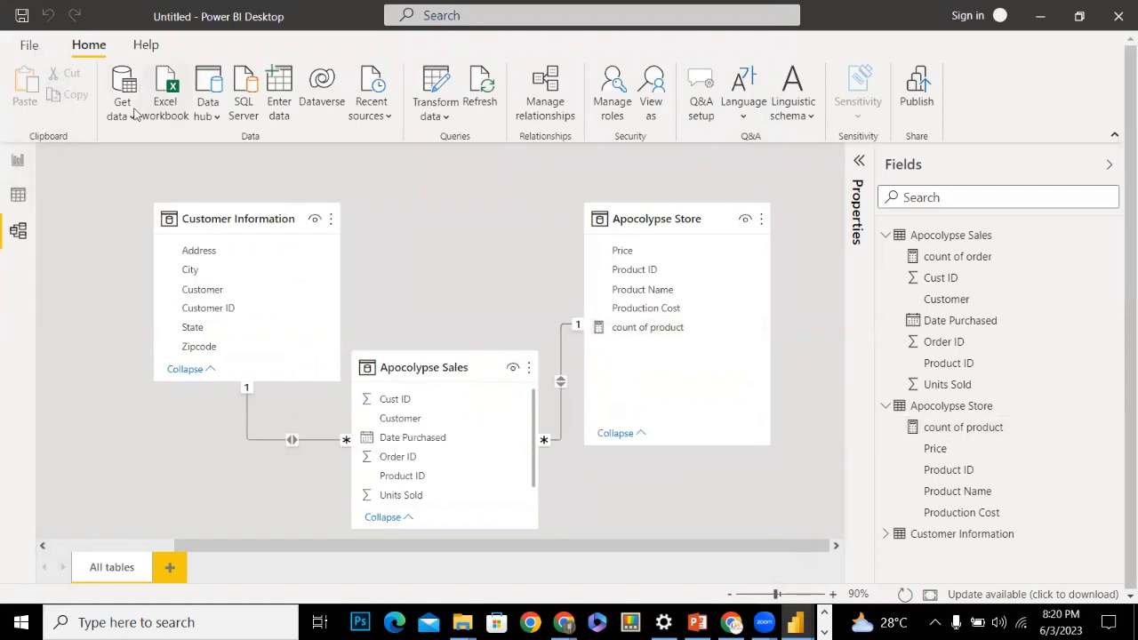
Connect to the Excel workbook MANY TO MANY from the Documents folder
click(163, 109)
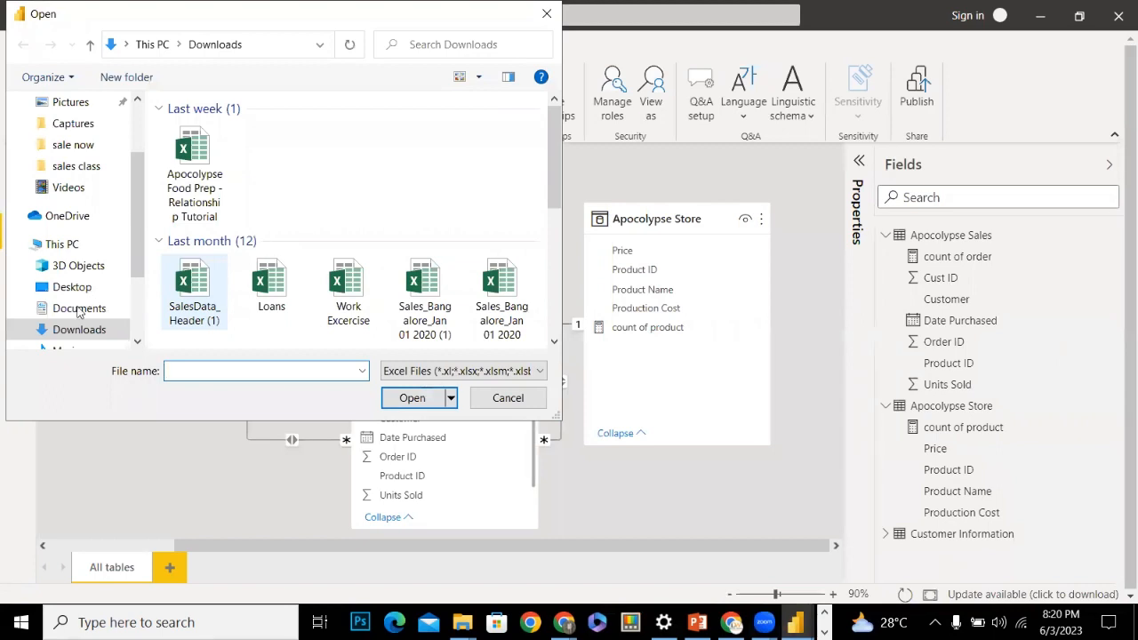
click(78, 309)
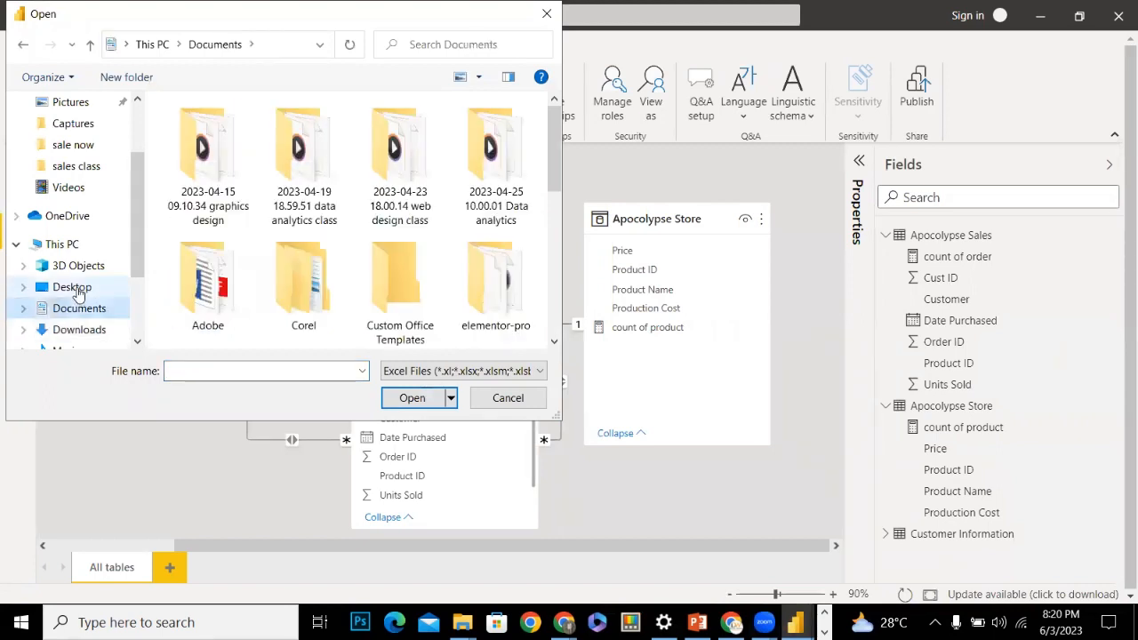
click(76, 293)
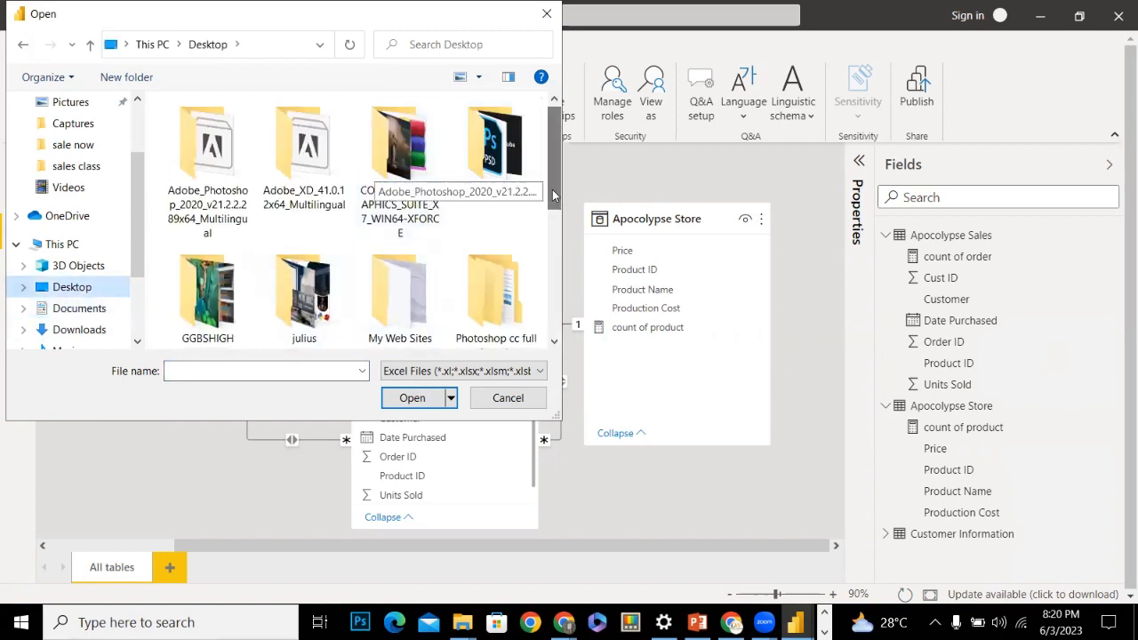
scroll(552, 189, down, 3)
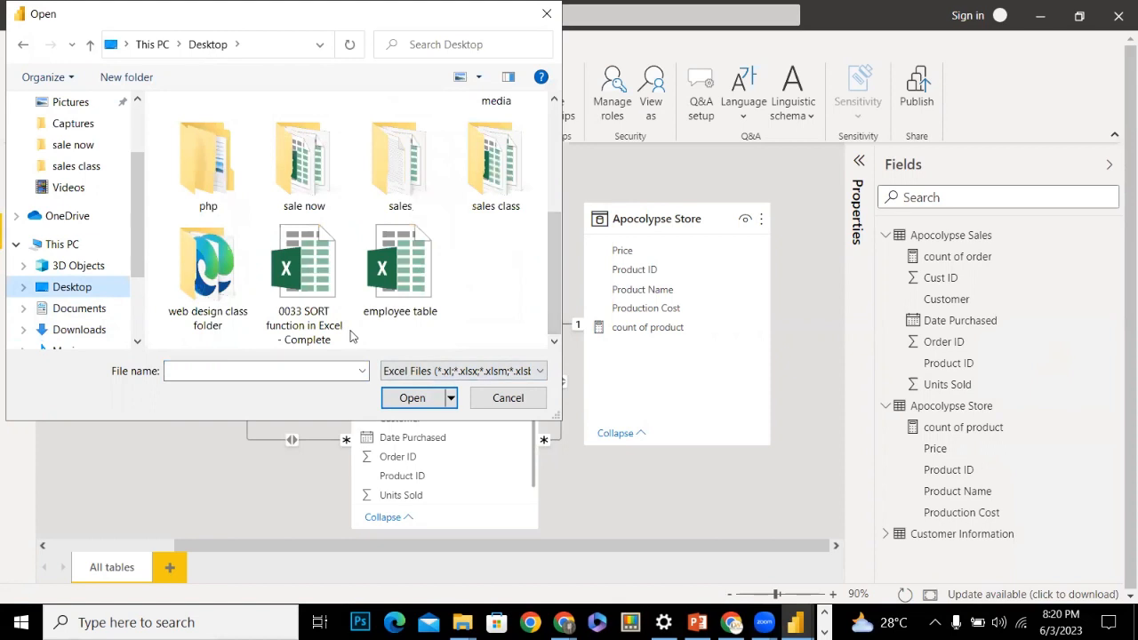
click(85, 329)
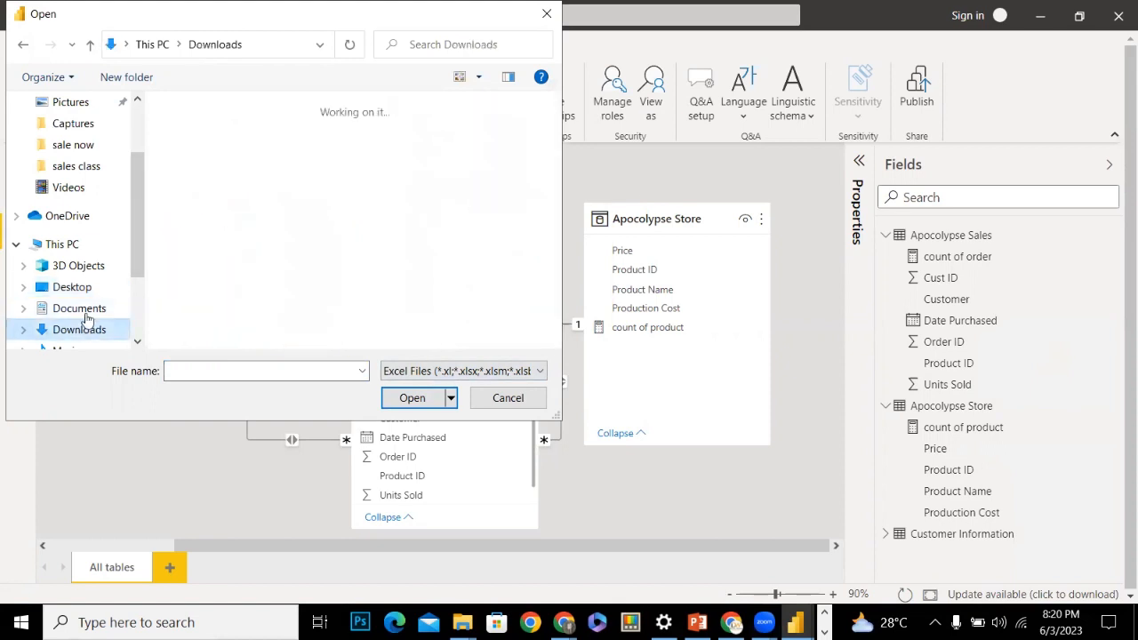
click(84, 308)
scroll(555, 175, down, 5)
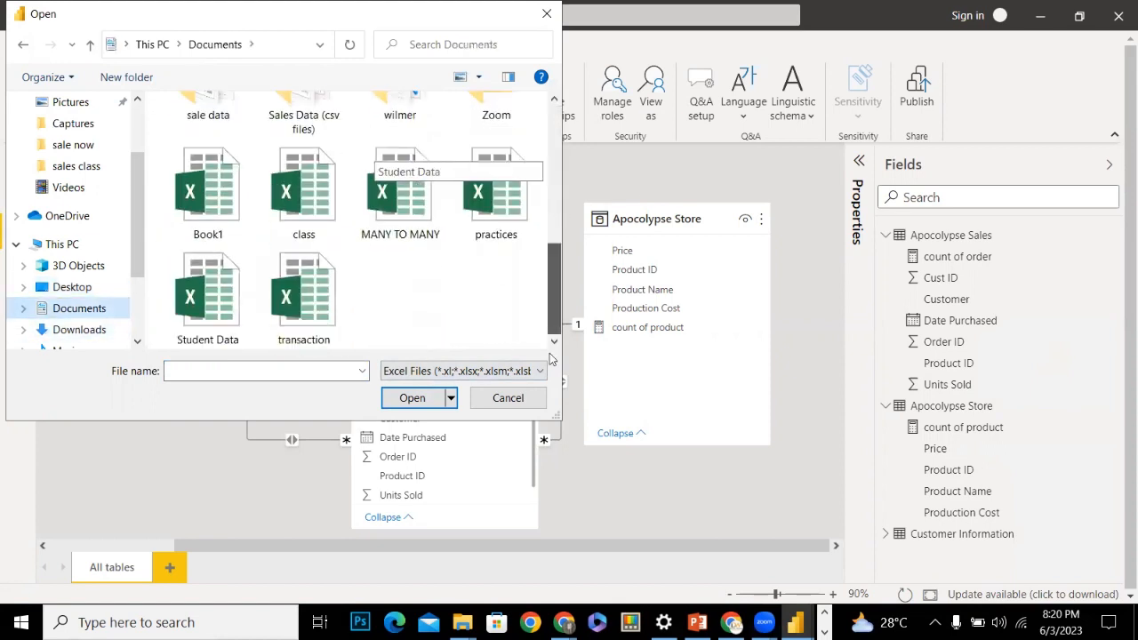
click(402, 217)
click(425, 398)
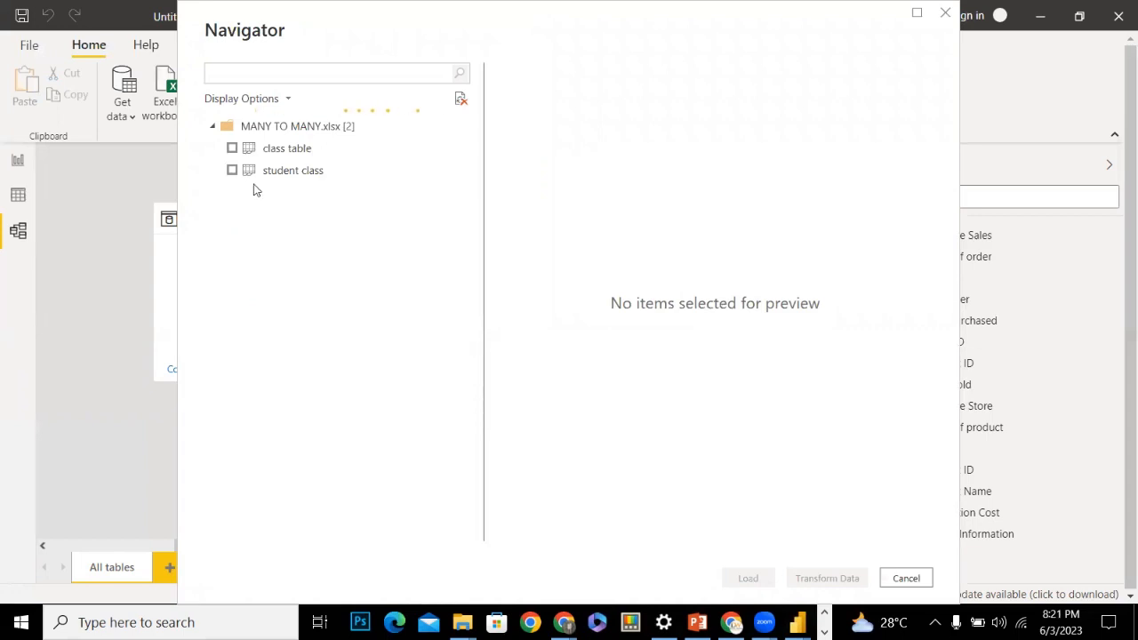
Load the class table and student class sheets from the workbook into the model
click(232, 149)
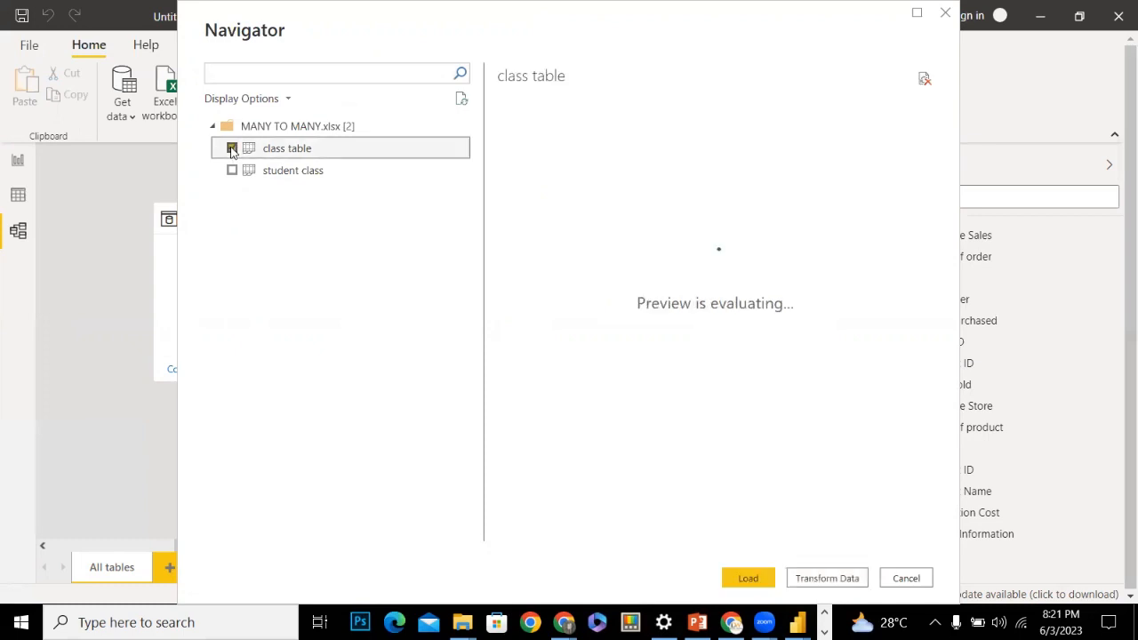
click(231, 171)
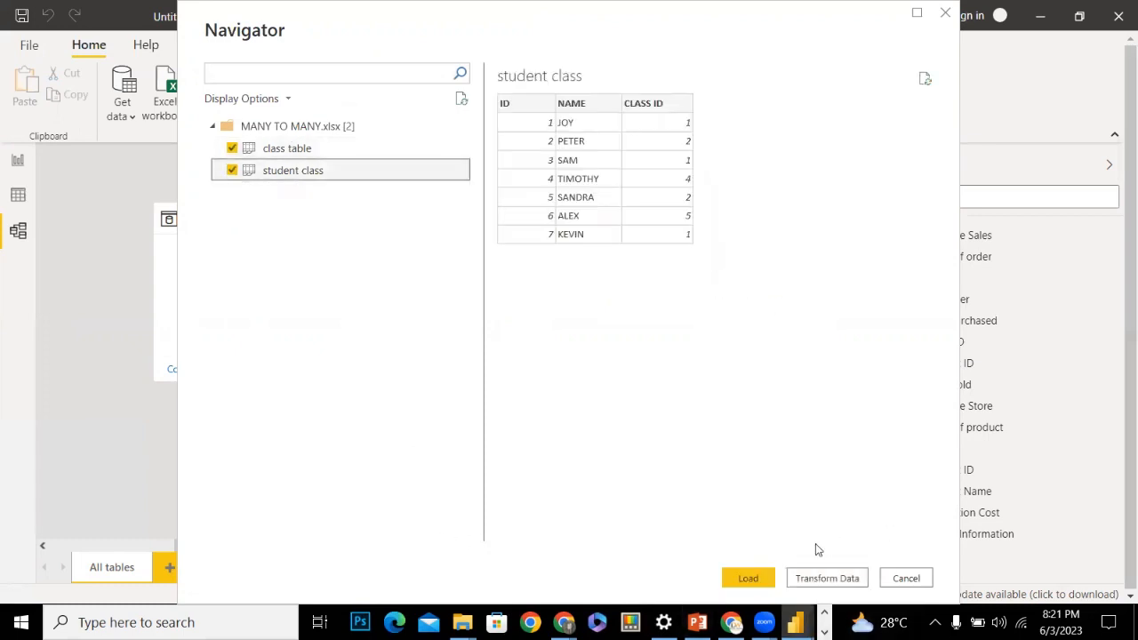
click(747, 579)
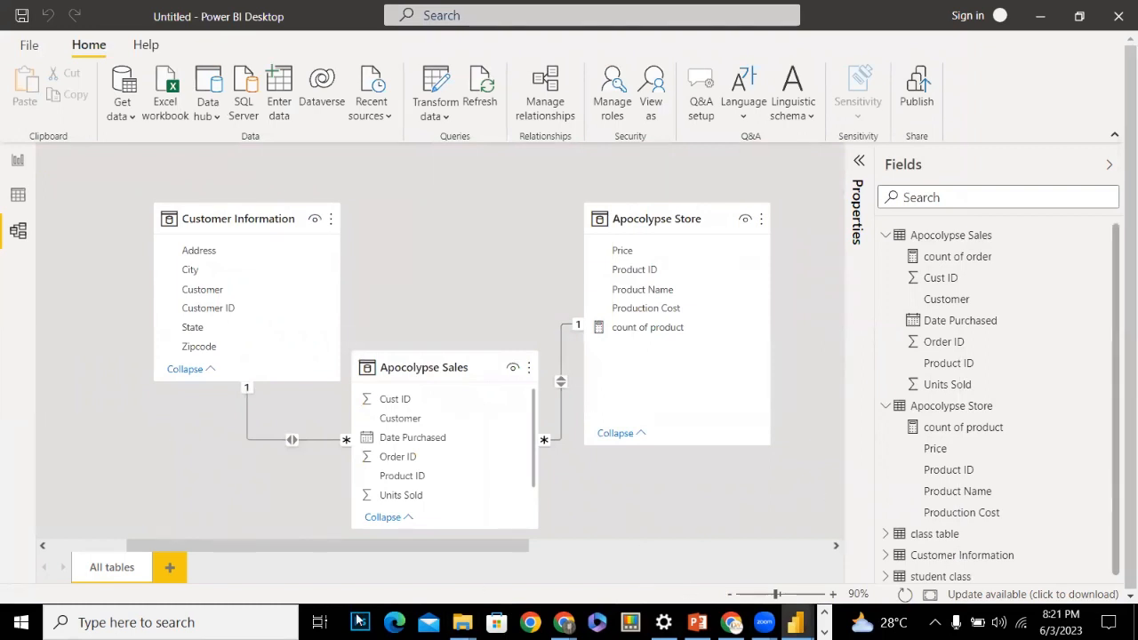
Add a new diagram layout, tidy the field list to show only the student class fields, and place all tables with Auto layout
click(169, 569)
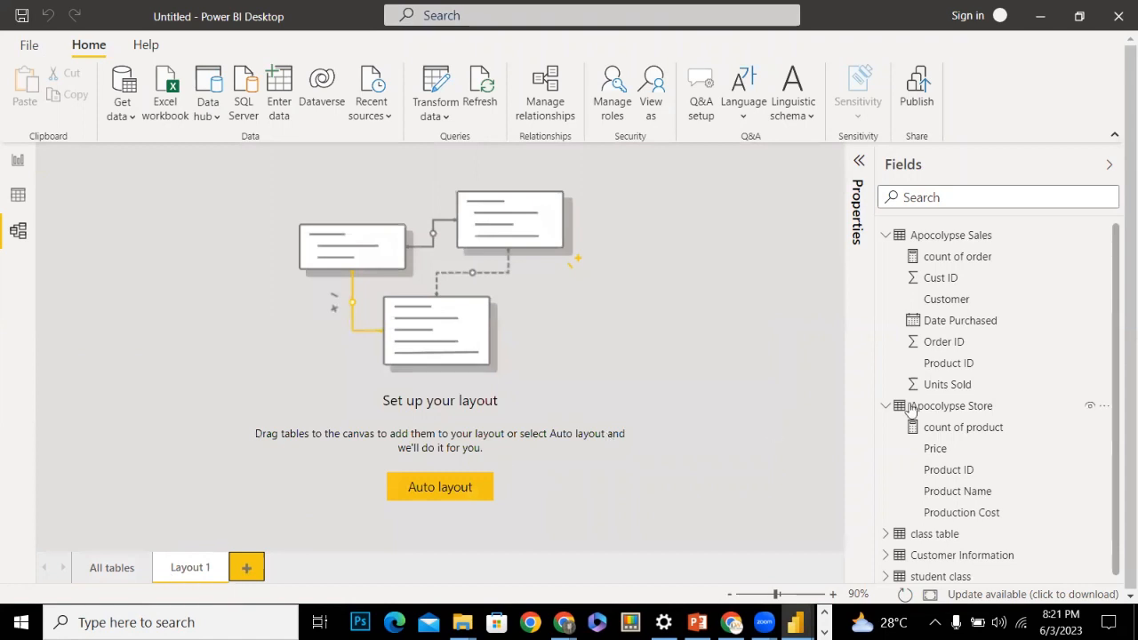
click(886, 236)
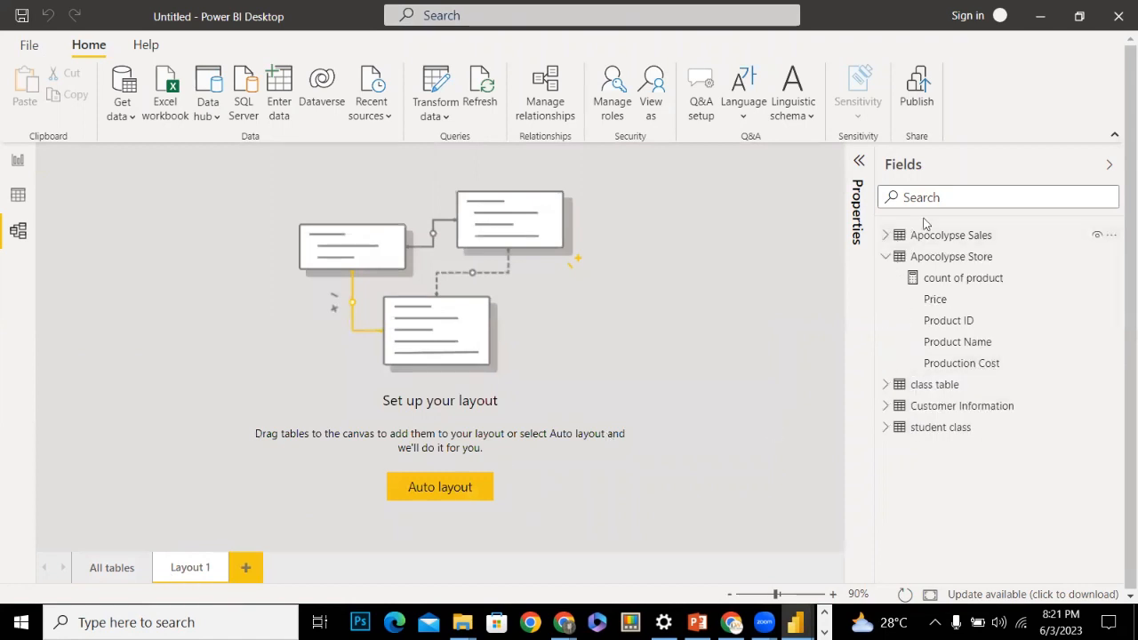
click(885, 256)
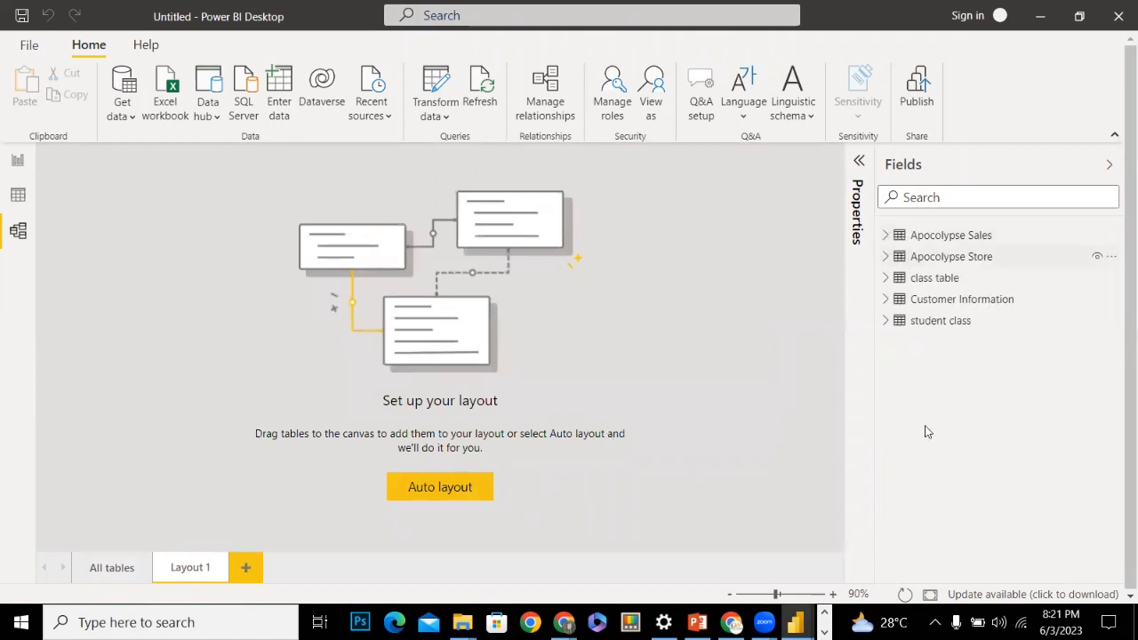
click(886, 321)
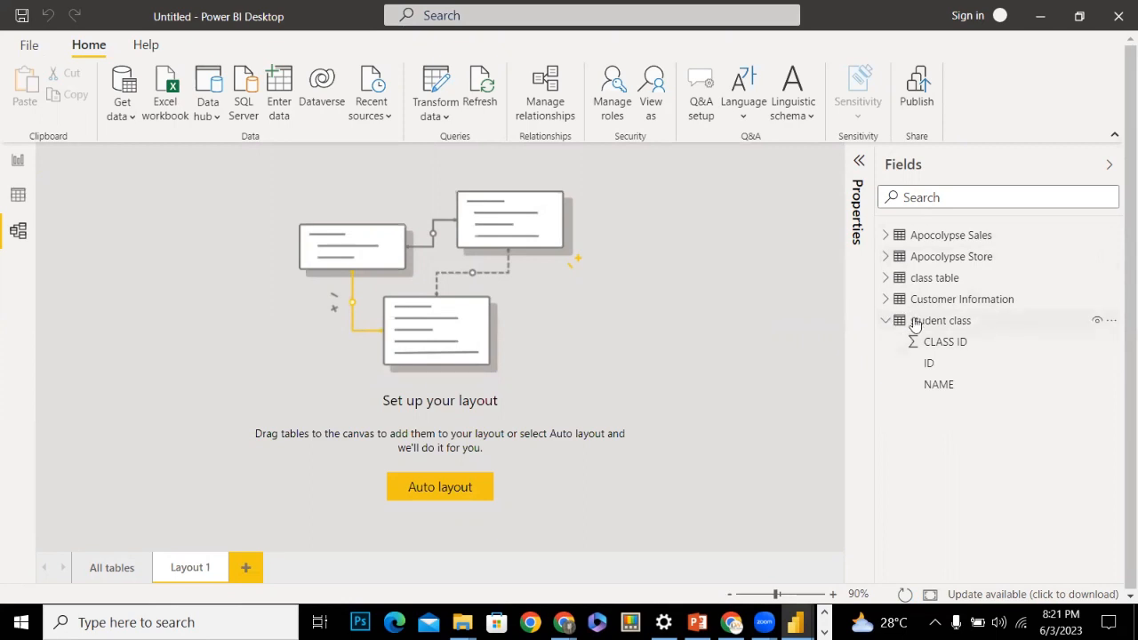
click(916, 324)
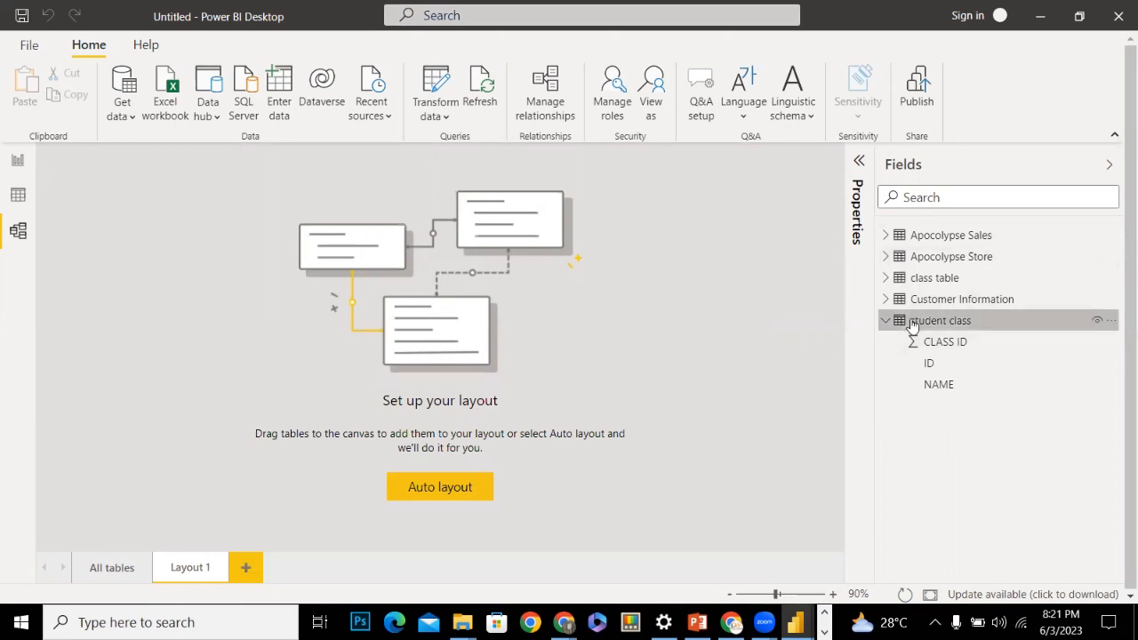
click(471, 495)
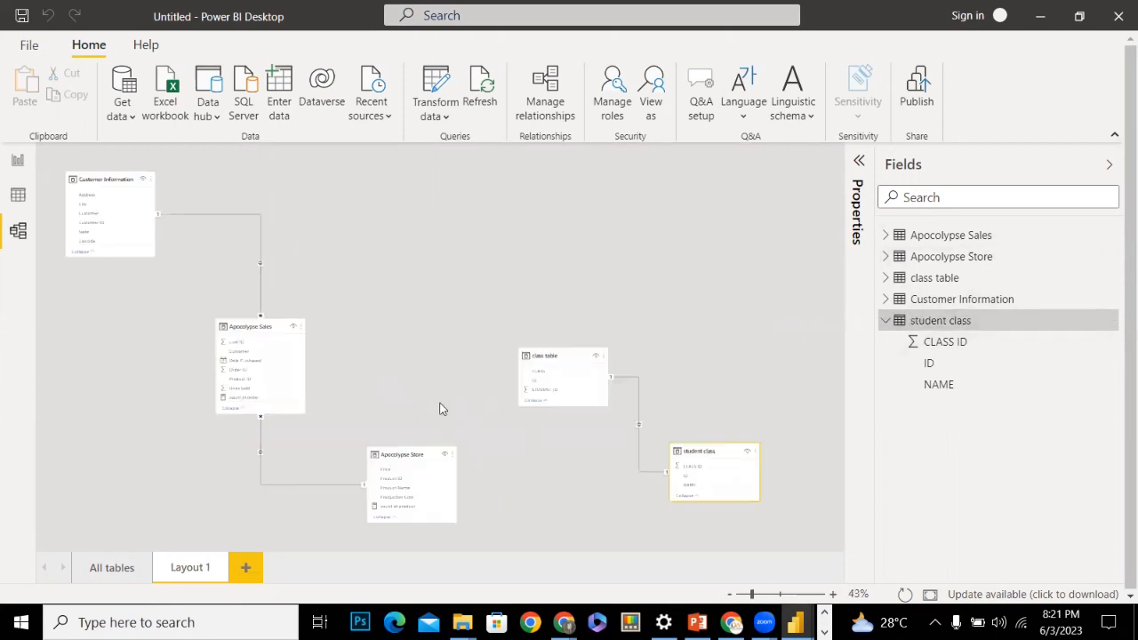
Move Apocolypse Store beside Customer Information with Apocolypse Sales below them, and bring class table and student class roughly level in Layout 1
drag(402, 455, 290, 183)
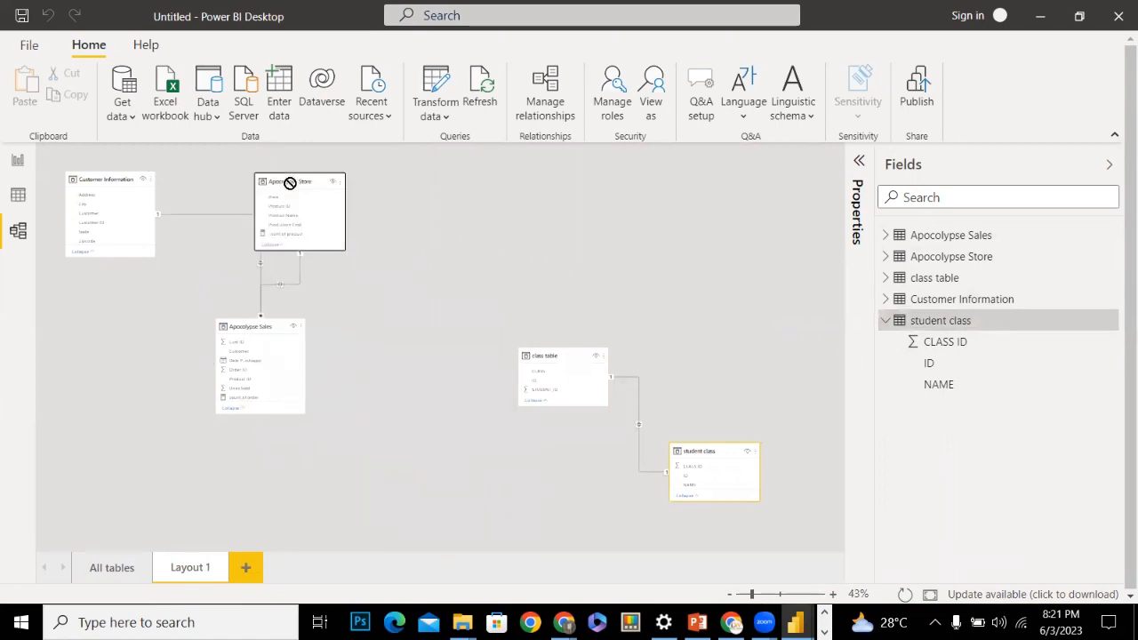
drag(243, 318, 181, 238)
drag(542, 355, 412, 337)
drag(673, 450, 551, 336)
Remove Apocolypse Store, Apocolypse Sales and Customer Information from the Layout 1 diagram without deleting them from the model
click(298, 178)
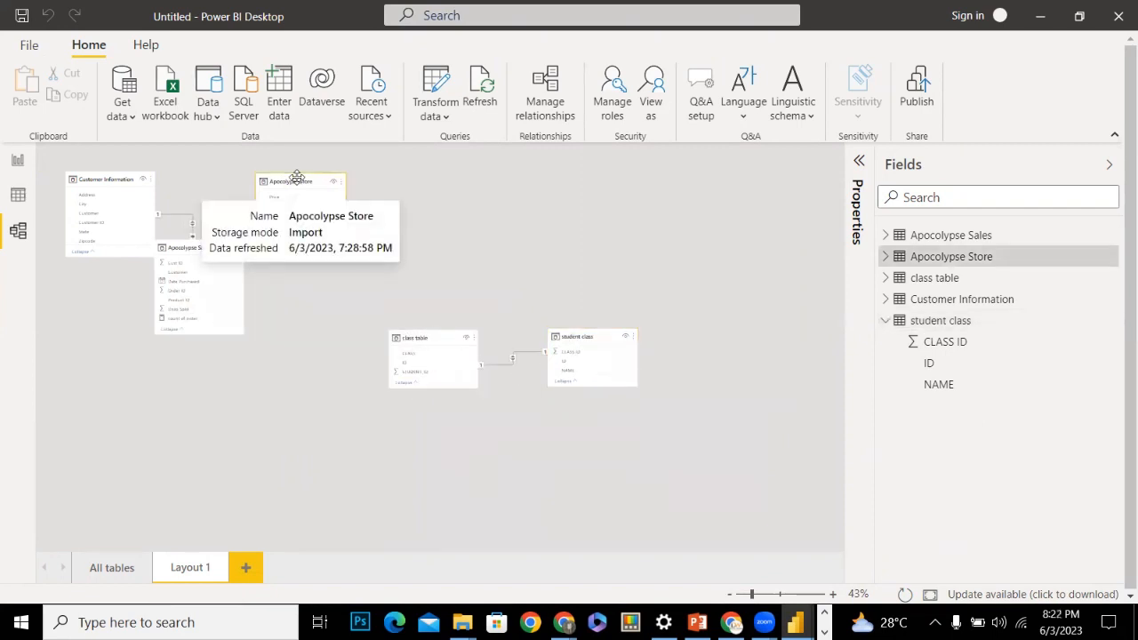
right_click(298, 178)
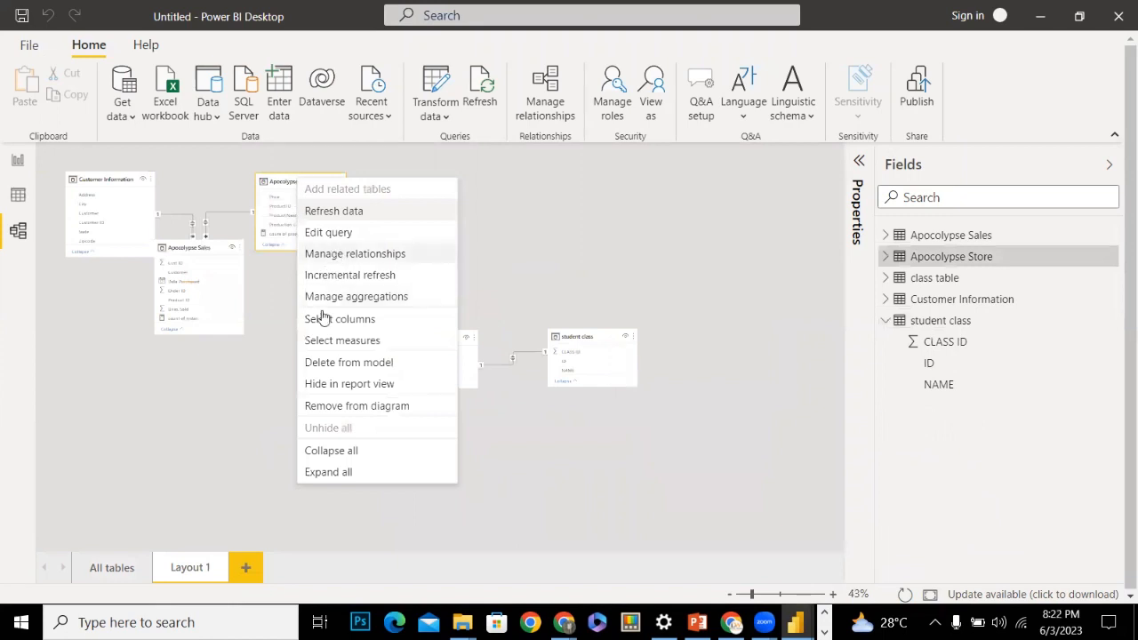
click(256, 419)
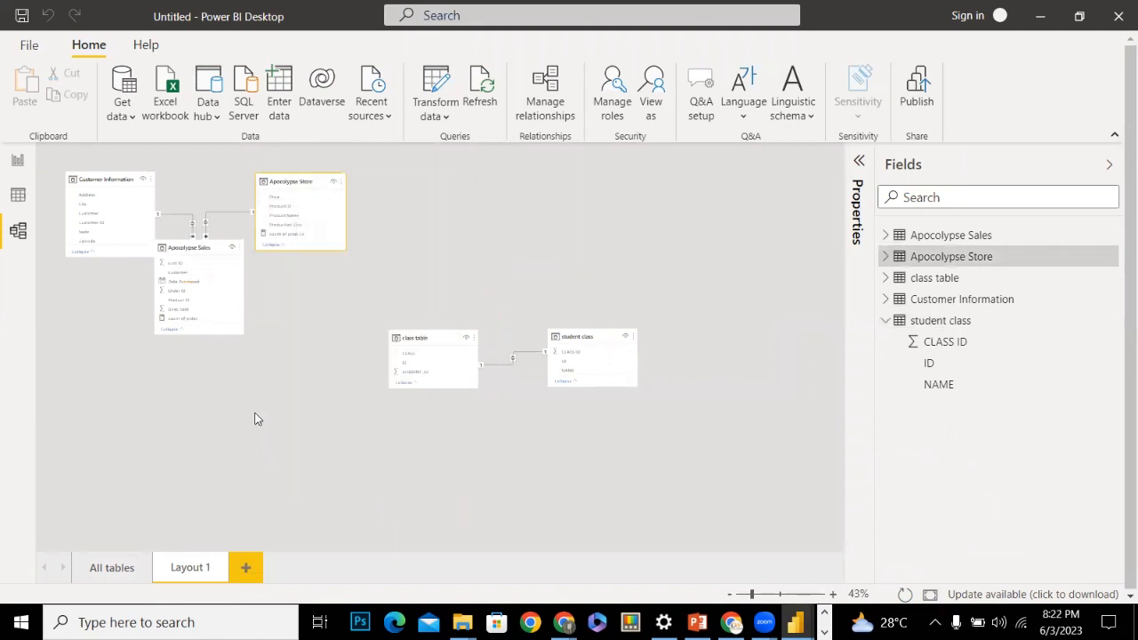
right_click(305, 180)
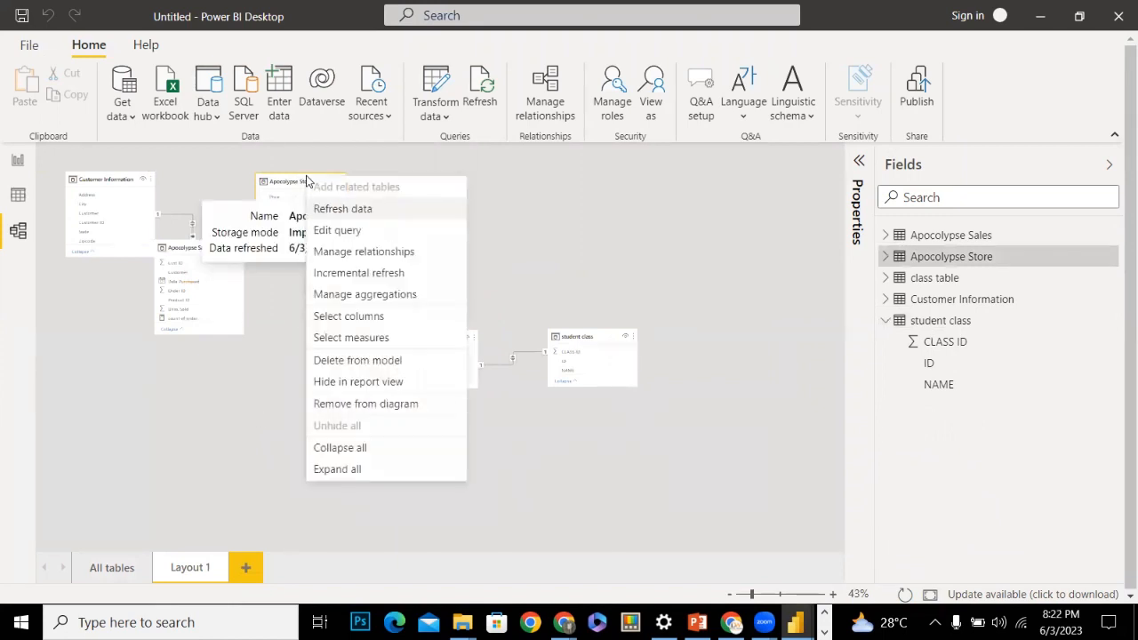
click(336, 403)
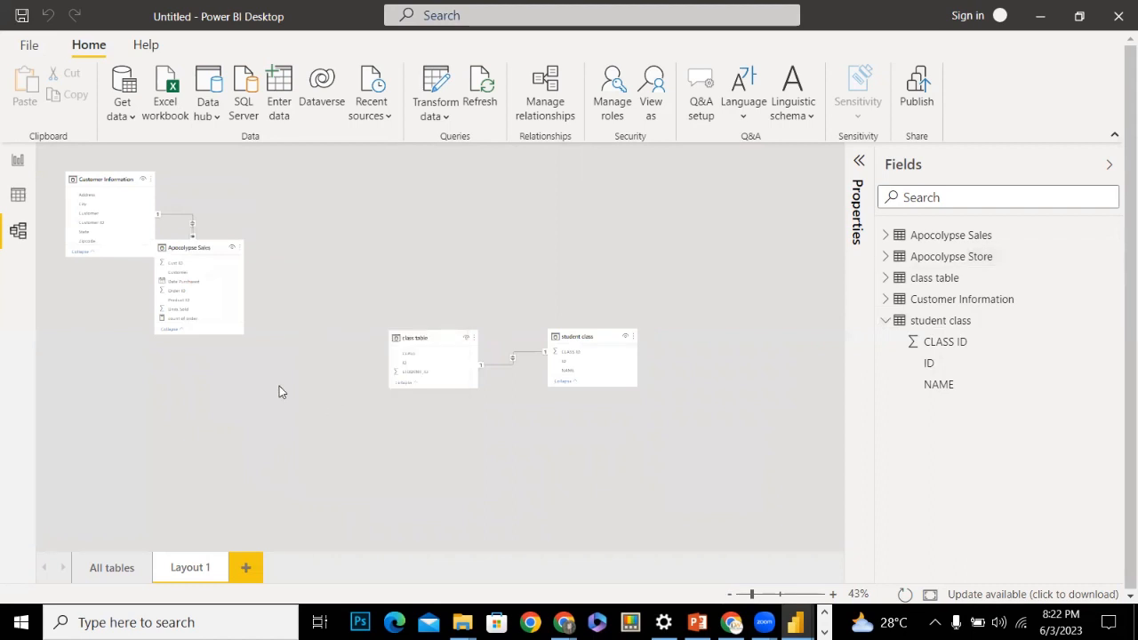
right_click(201, 249)
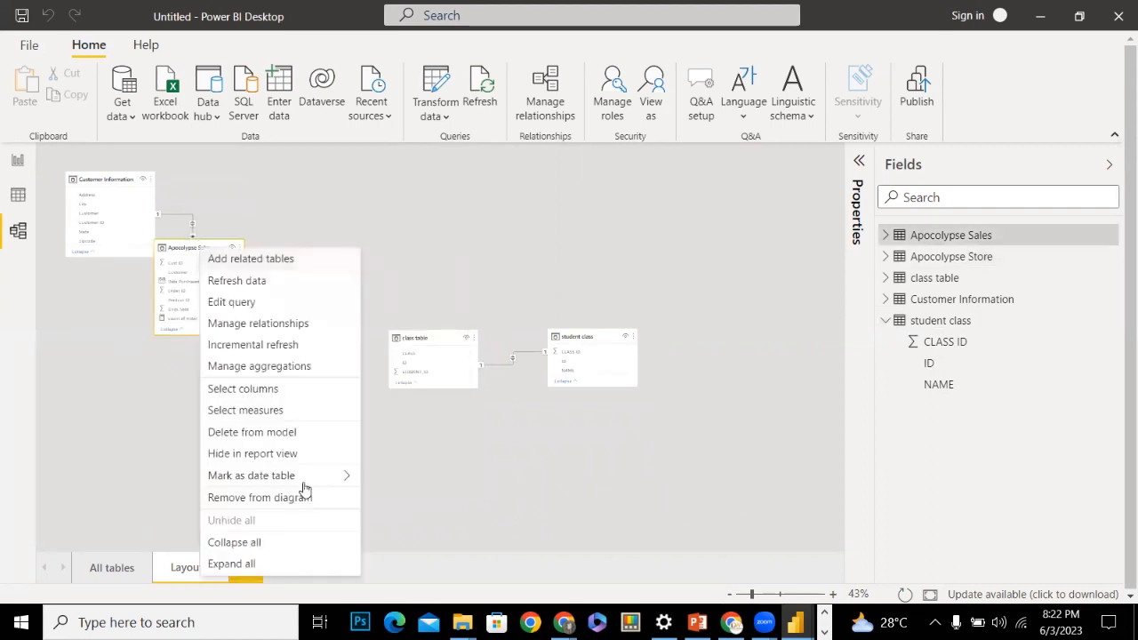
click(255, 499)
right_click(100, 180)
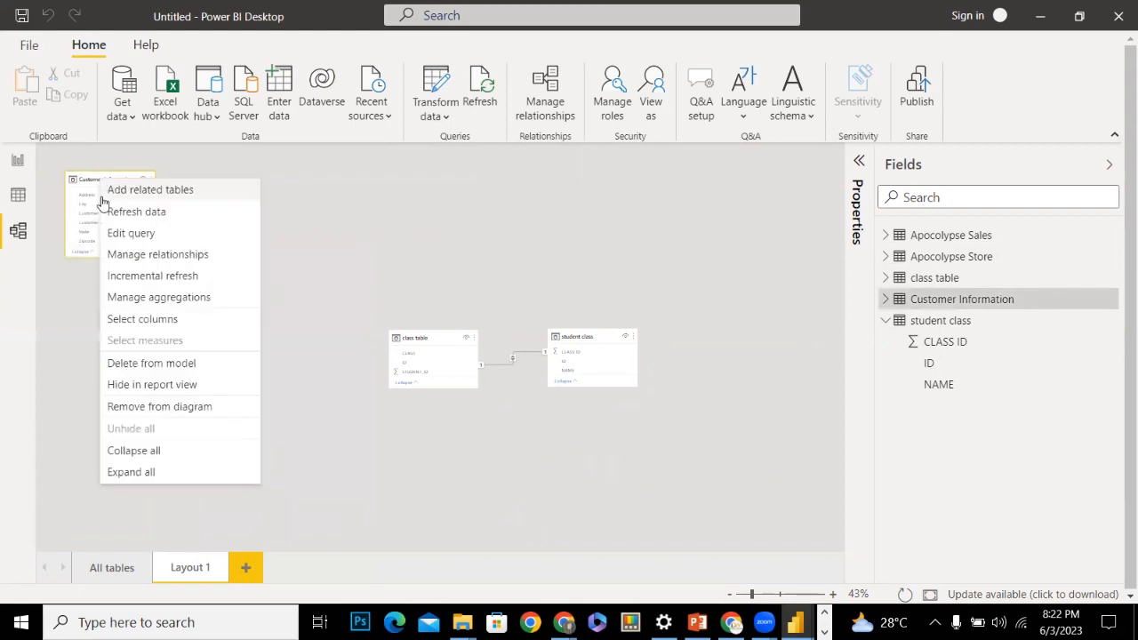
click(137, 407)
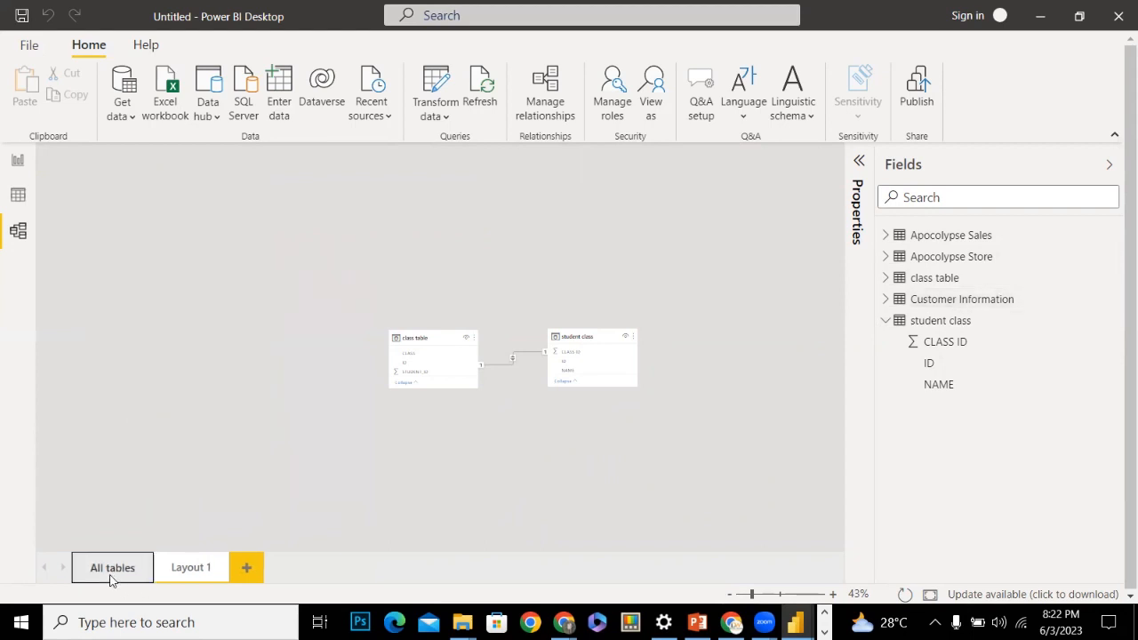
Position class table and student class side by side in Layout 1, with class table first, and enlarge the diagram to 80%
click(112, 576)
click(187, 576)
drag(435, 331, 236, 257)
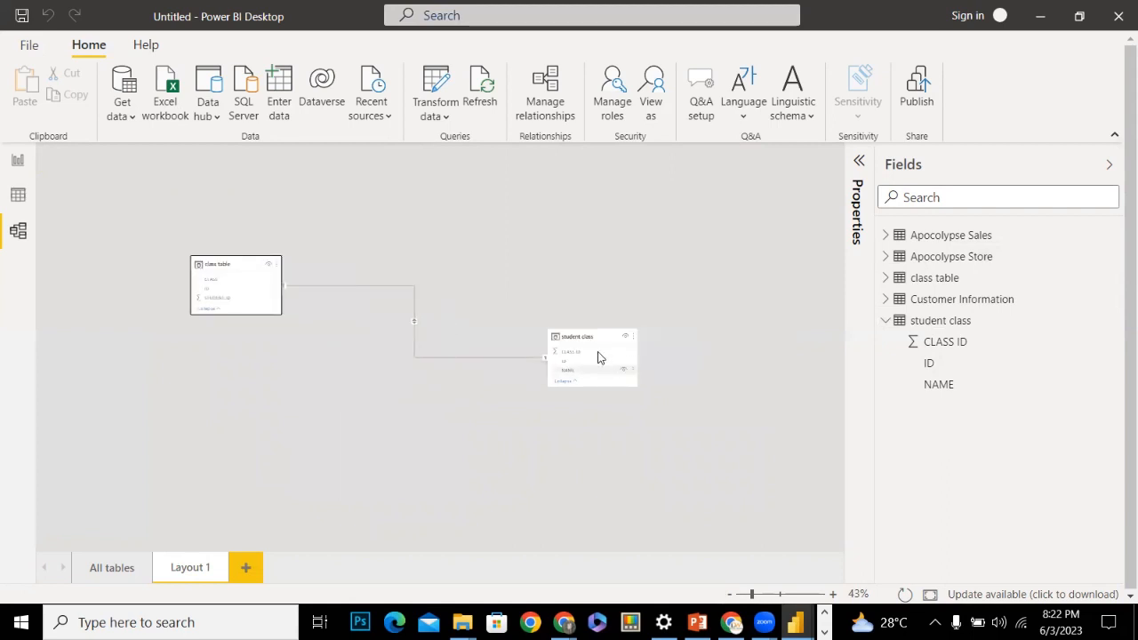
drag(584, 334, 457, 288)
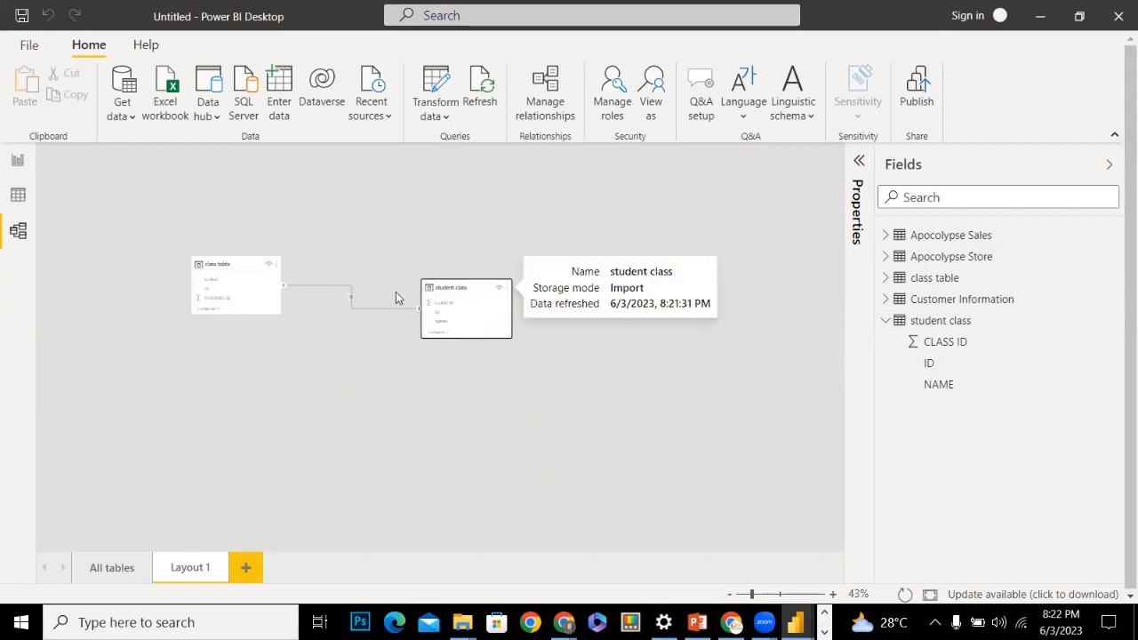
click(833, 594)
click(833, 595)
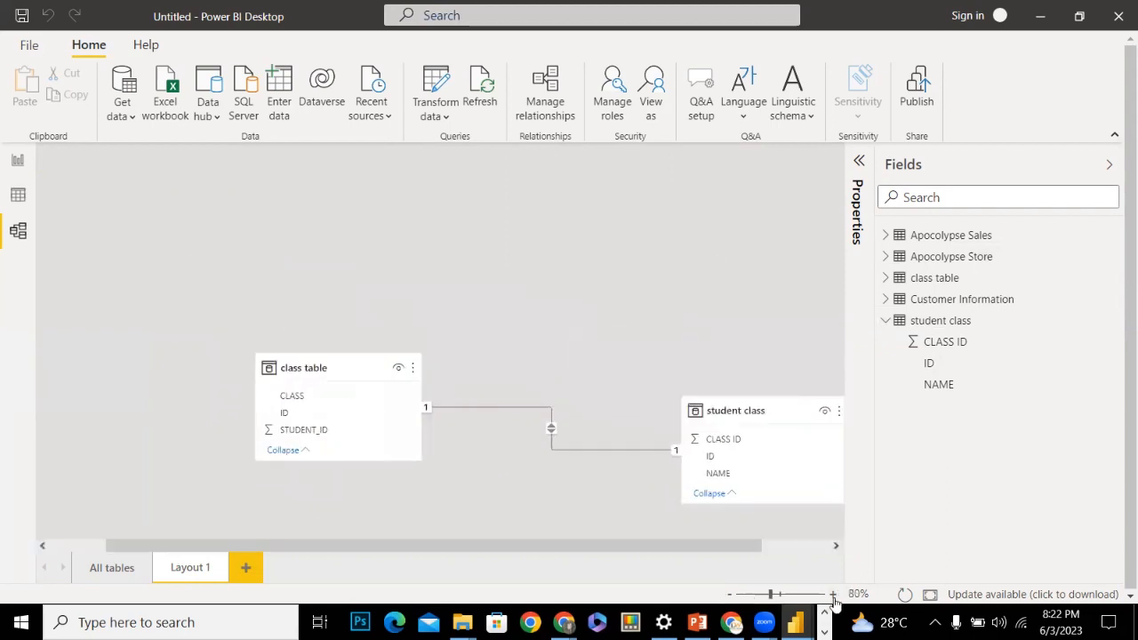
drag(729, 421, 587, 258)
drag(399, 364, 305, 251)
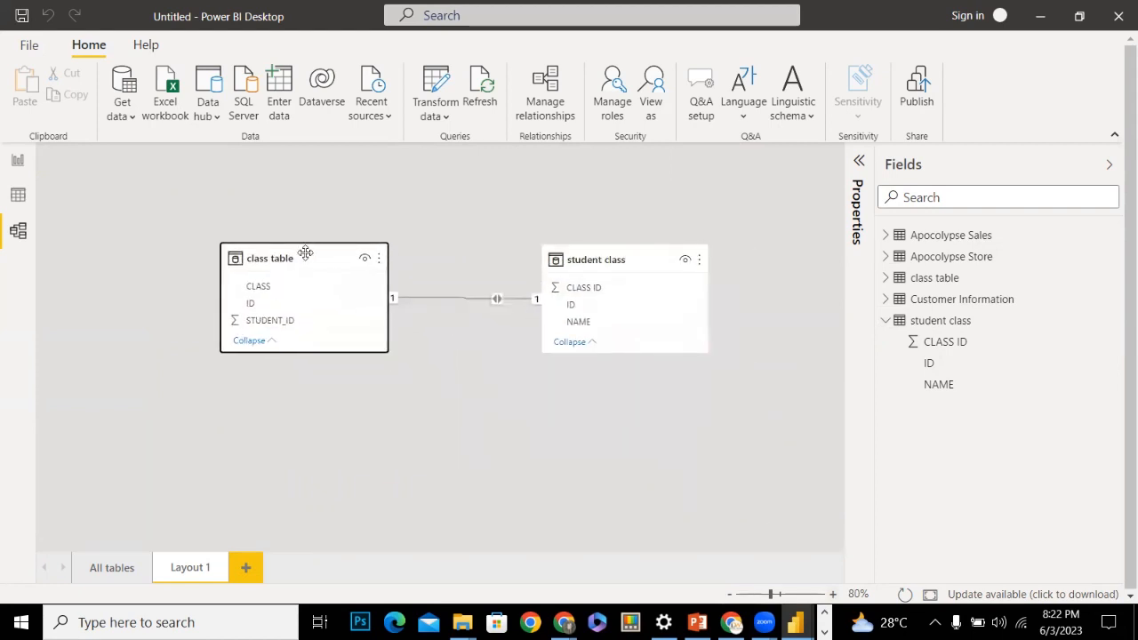
Examine the rows of student class and class table in Data view, comparing their ID and class columns
click(15, 189)
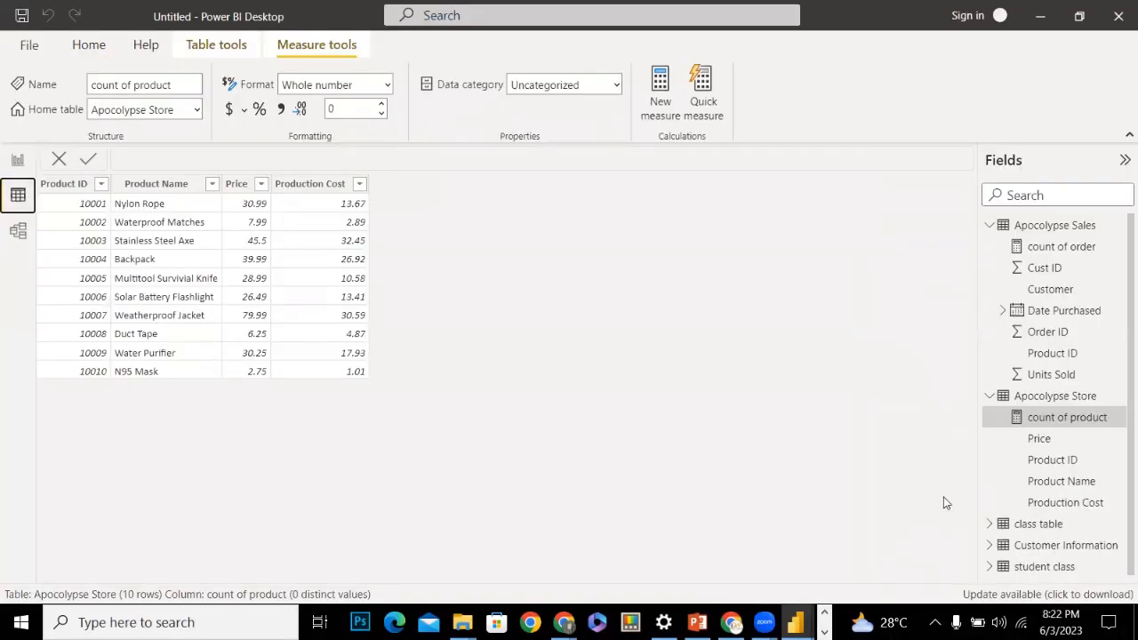
click(991, 397)
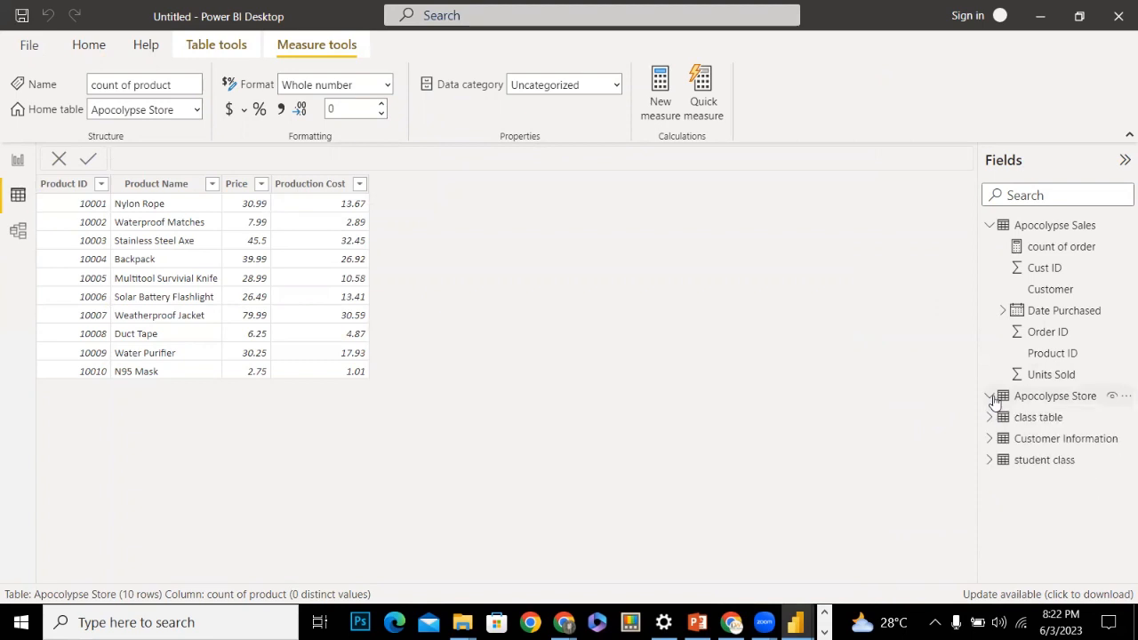
click(1028, 462)
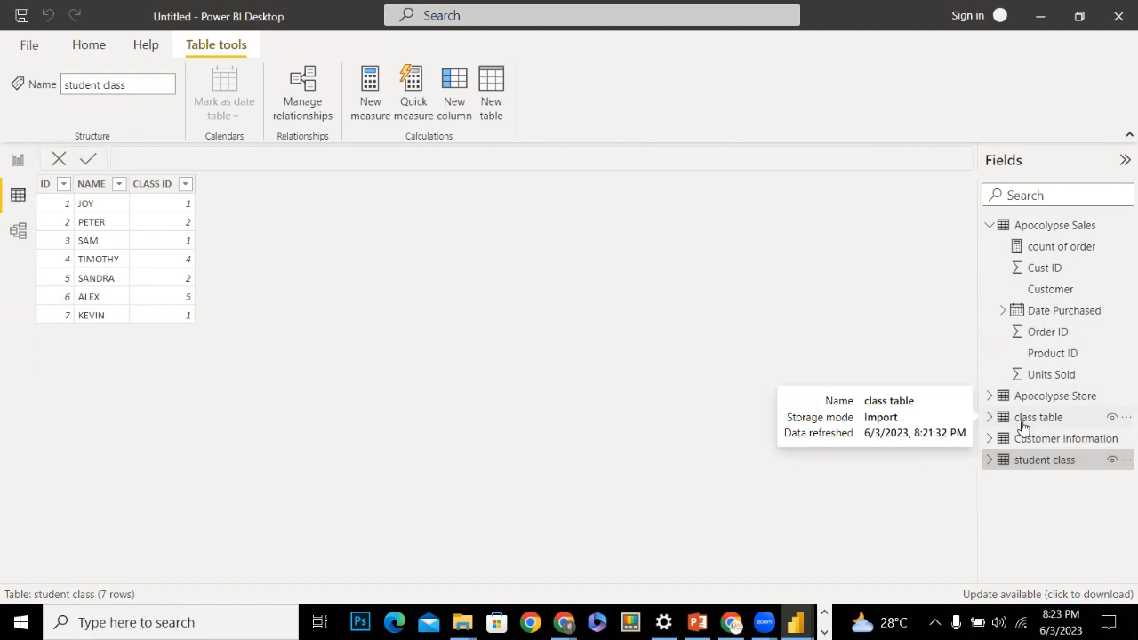
click(1020, 421)
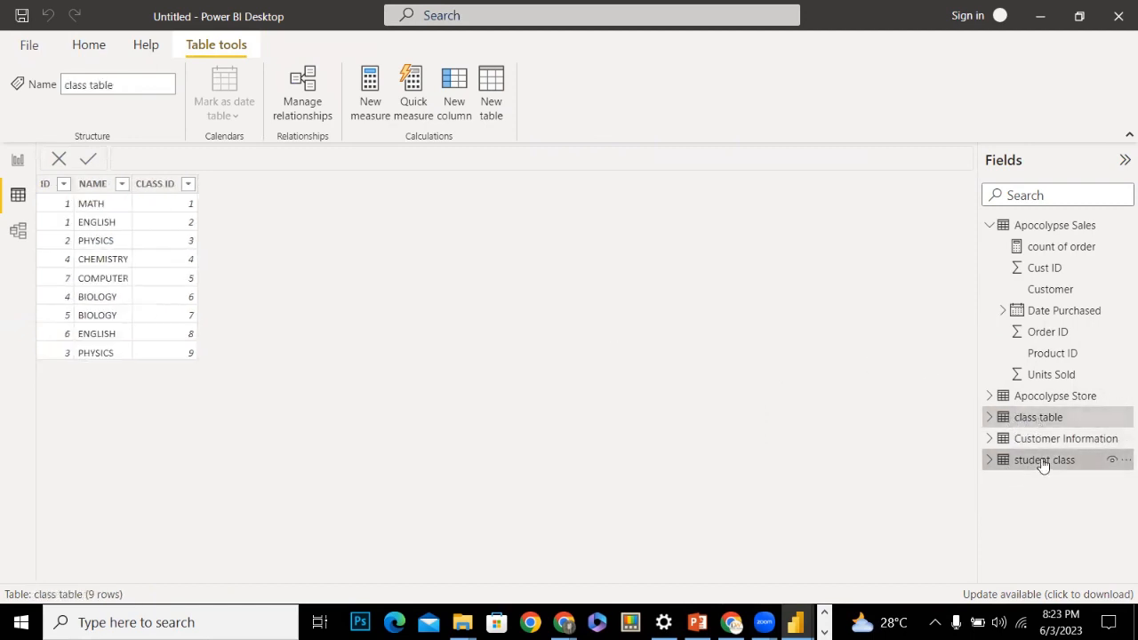
click(1044, 465)
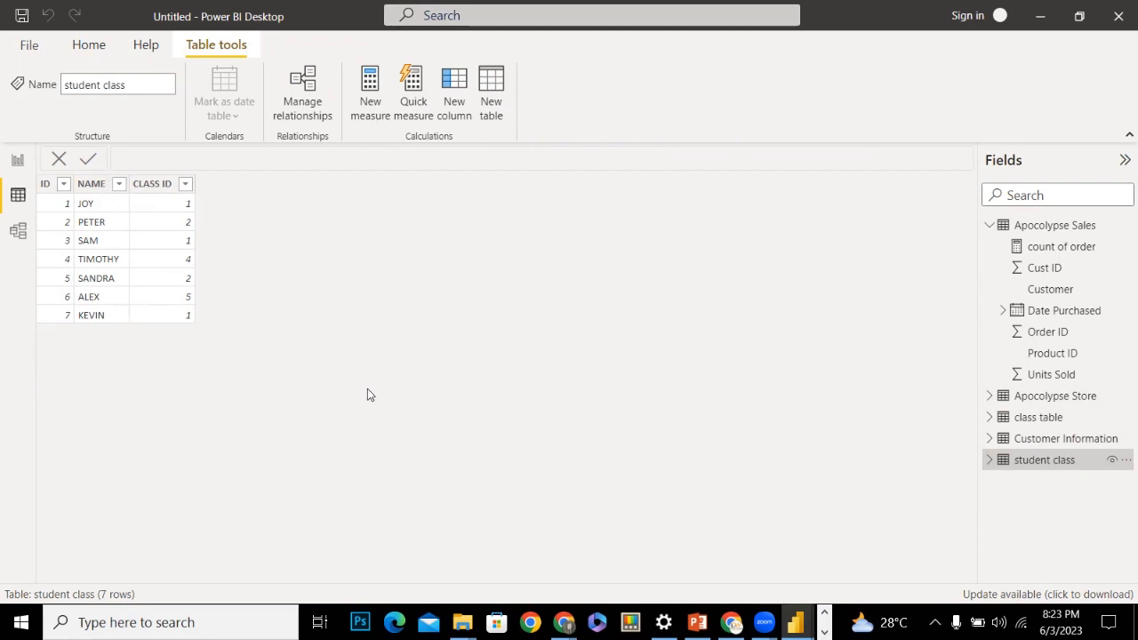
click(1037, 416)
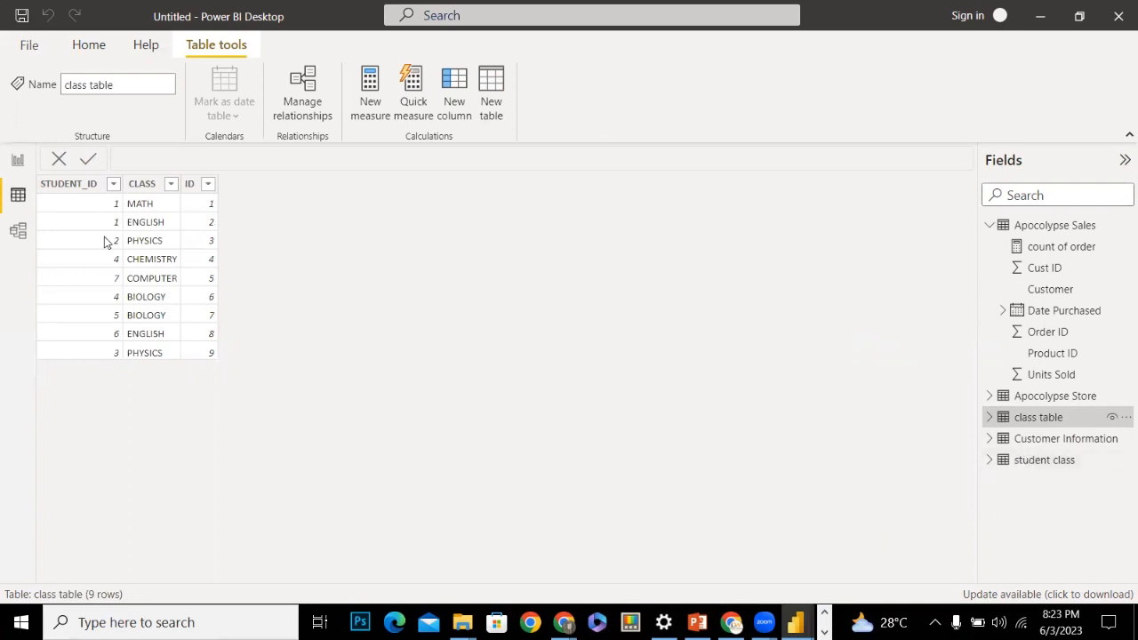
Check the relationship between class table and student class in the diagram against the ID values in both tables' data
click(14, 238)
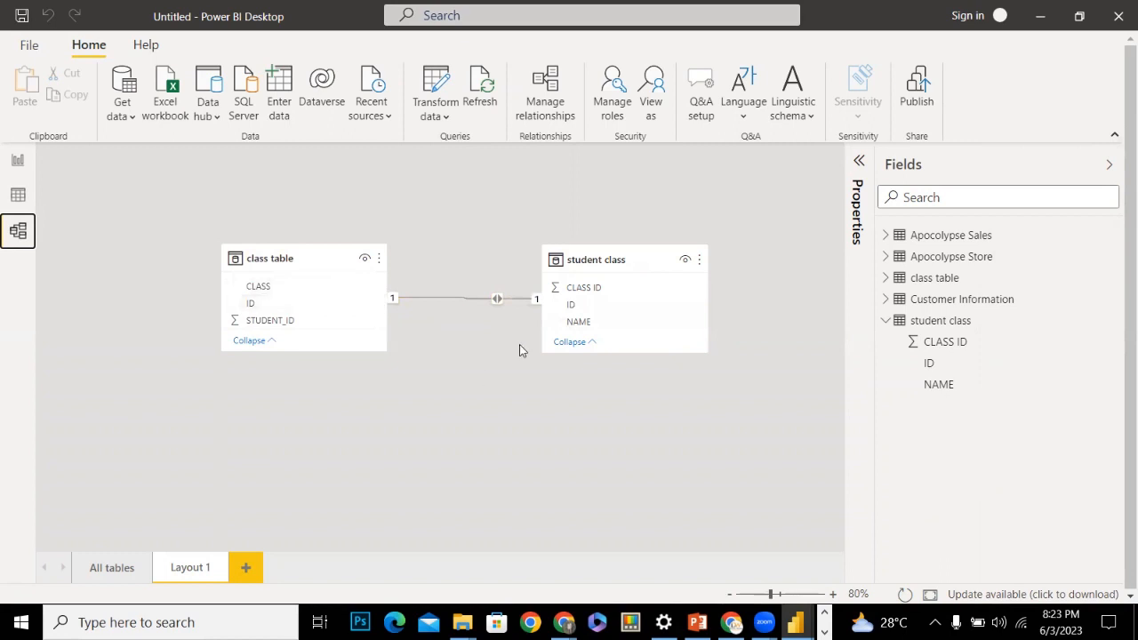
click(10, 199)
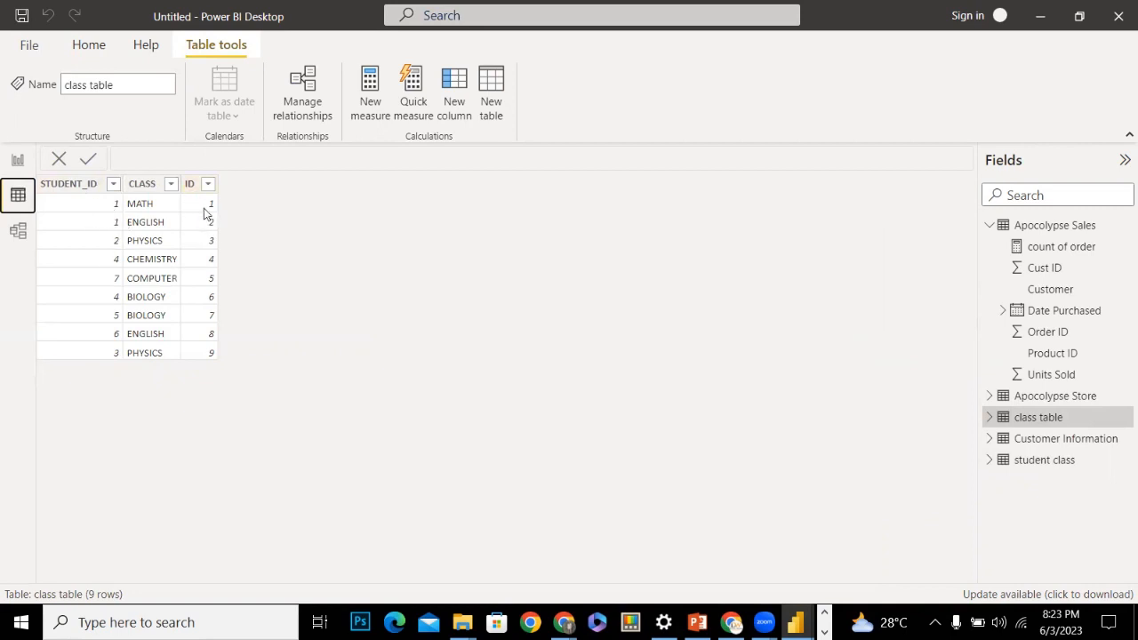
click(1037, 464)
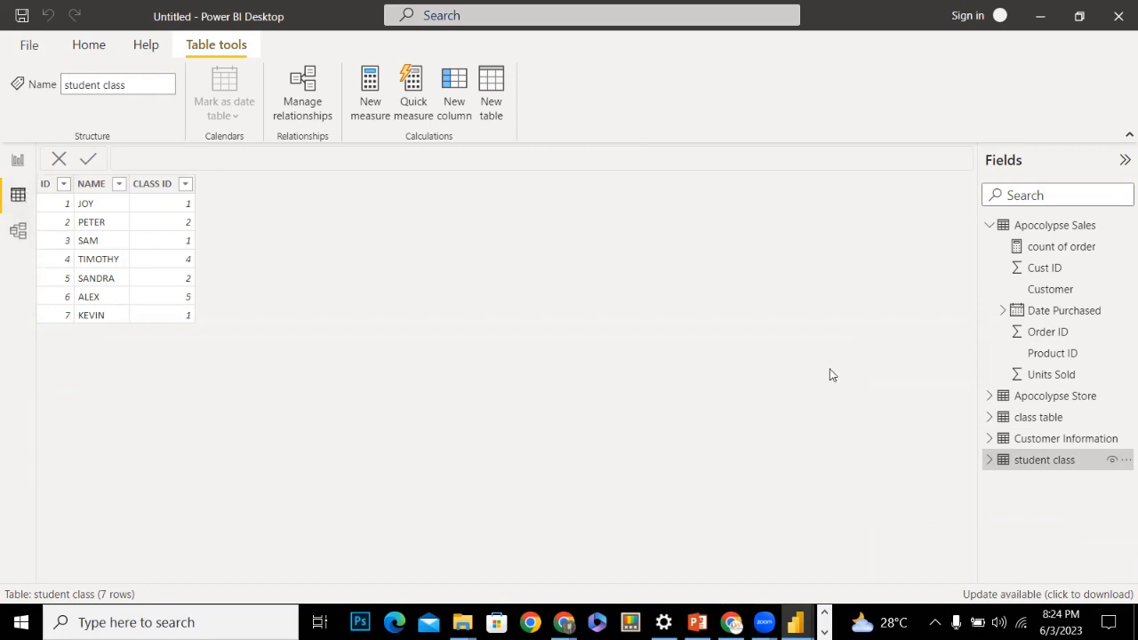
click(1014, 418)
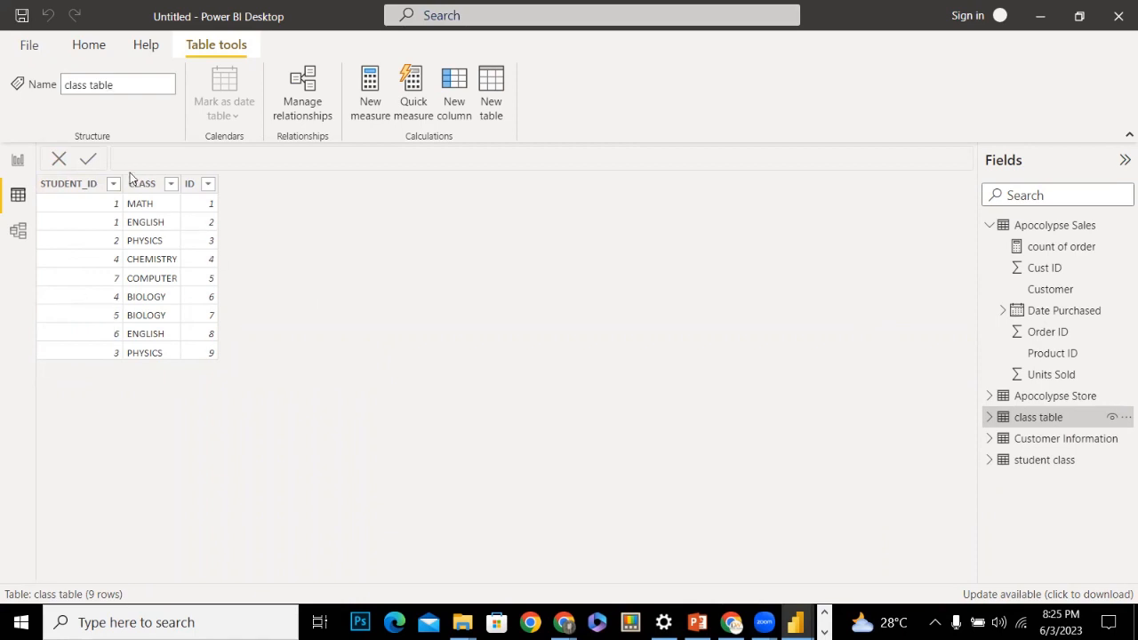
click(18, 230)
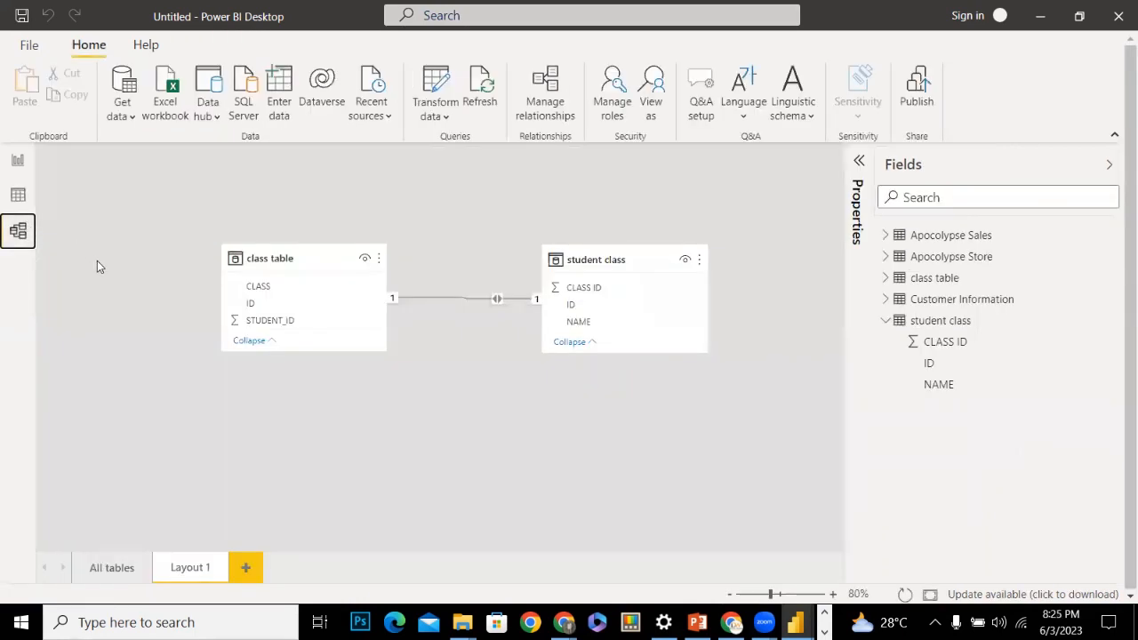
click(17, 196)
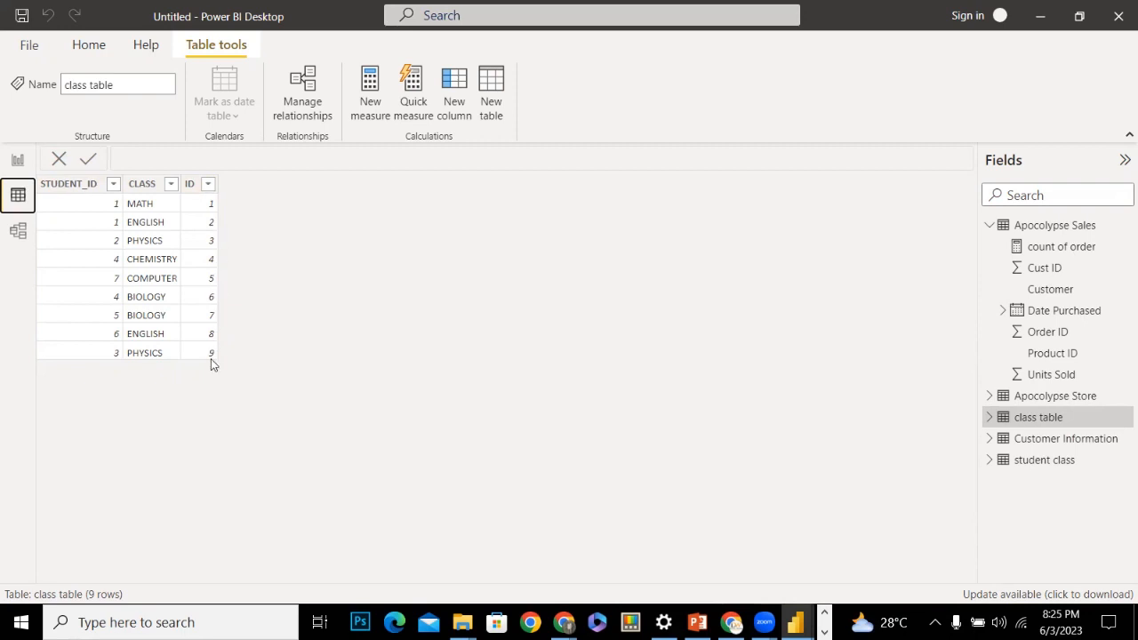
click(1008, 463)
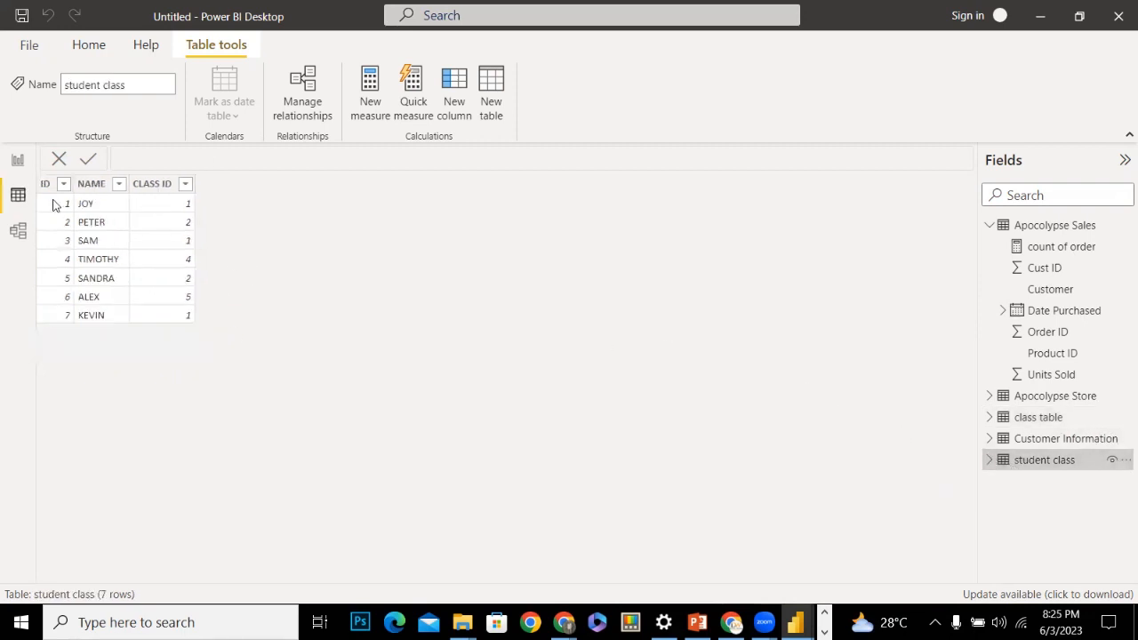
Edit the relationship between class table and student class in the model, setting its cardinality to Many to many
click(1031, 420)
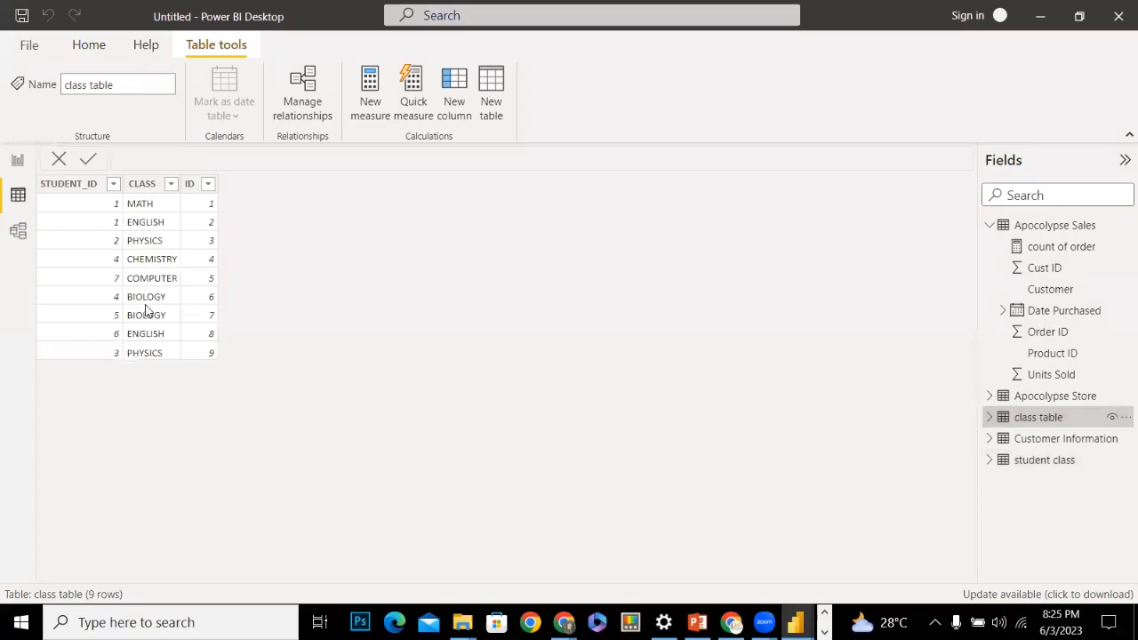
click(16, 233)
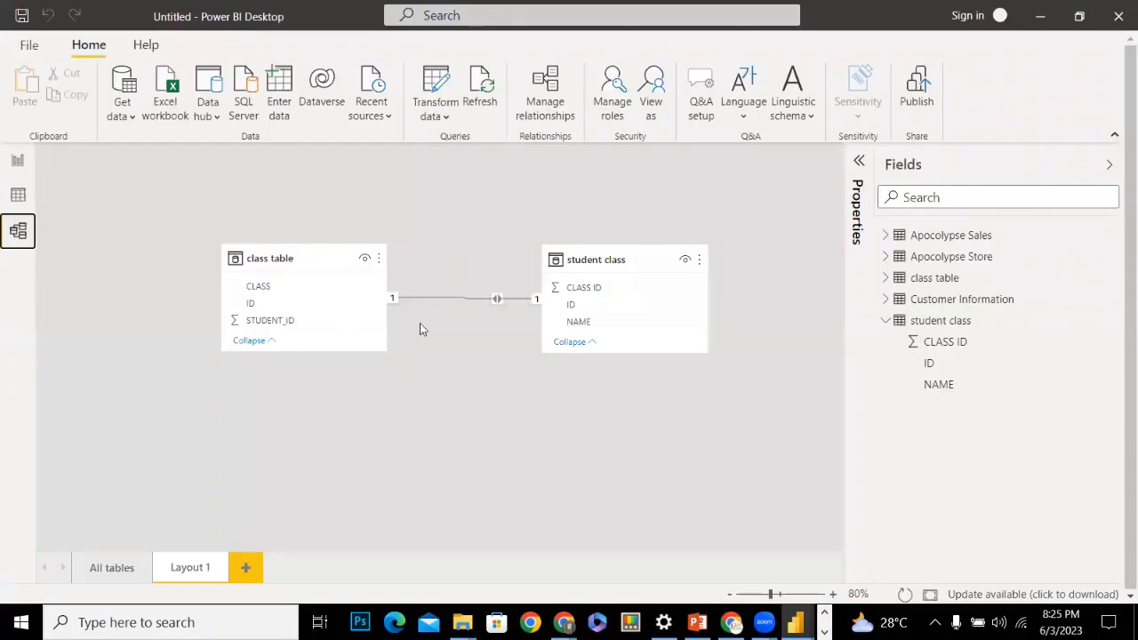
right_click(459, 296)
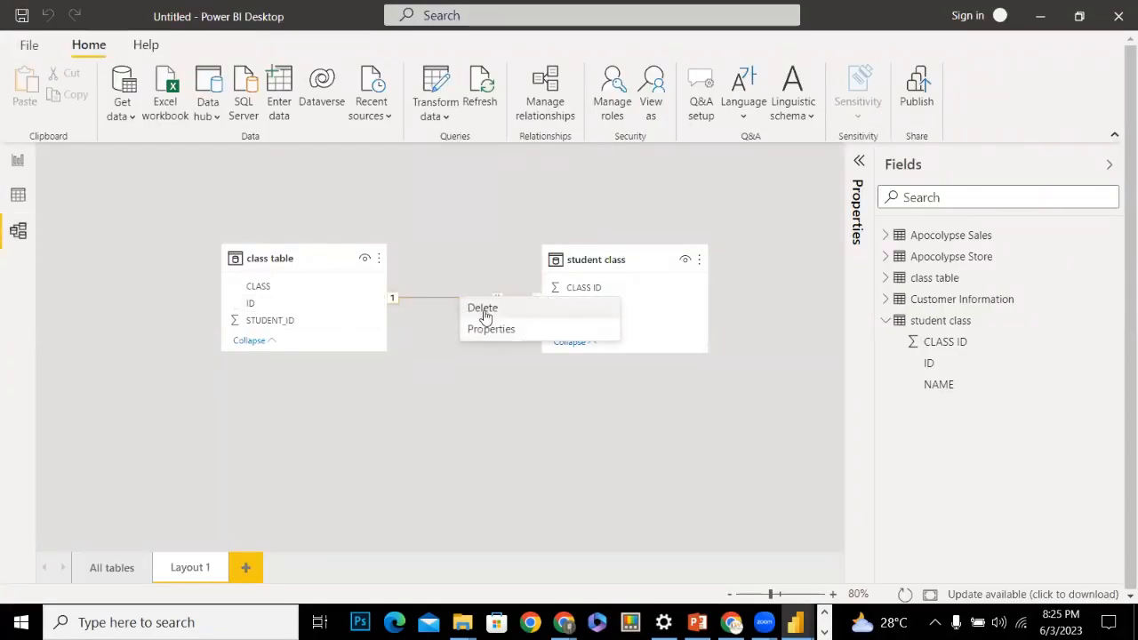
click(419, 301)
double_click(417, 303)
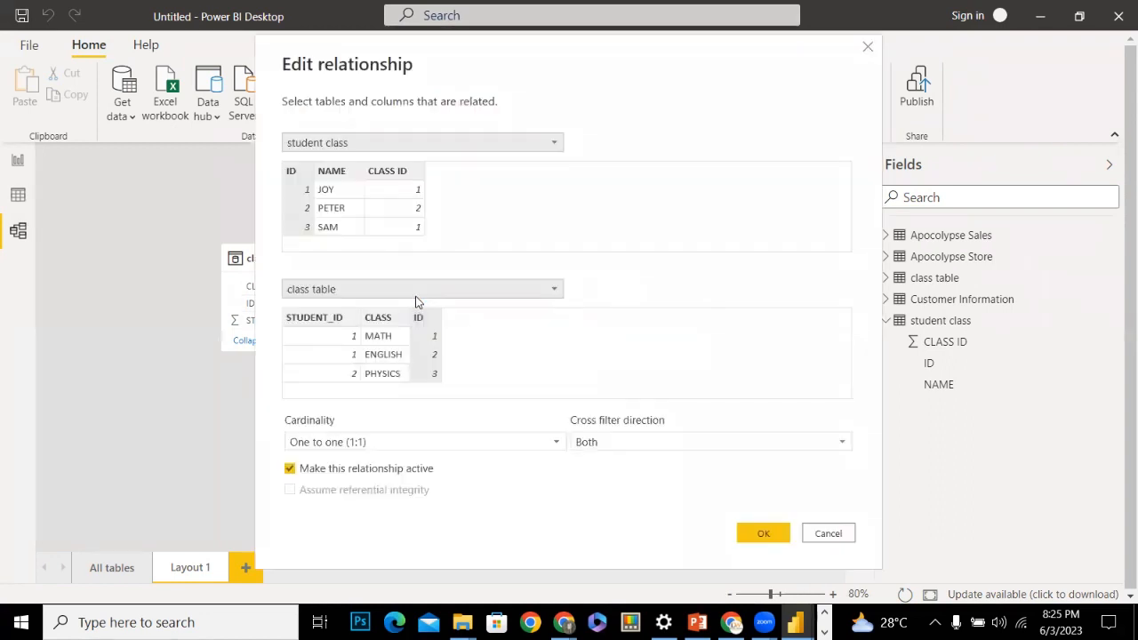
click(381, 442)
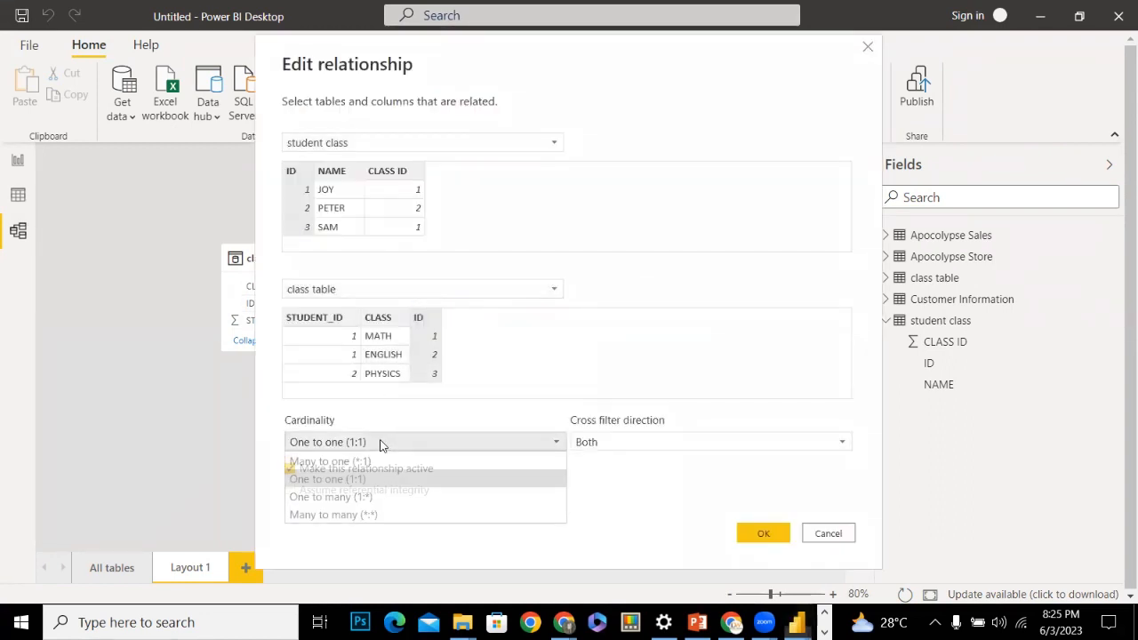
click(350, 519)
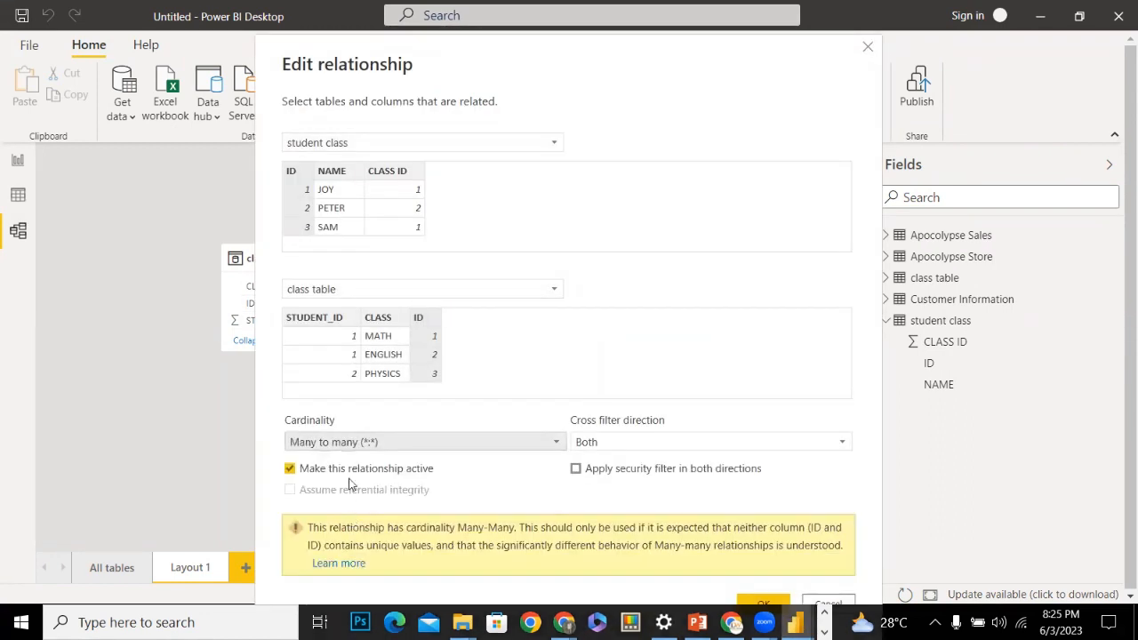
Relate STUDENT_ID in class table to CLASS ID in student class with cross filter direction Both, and apply the relationship
click(322, 320)
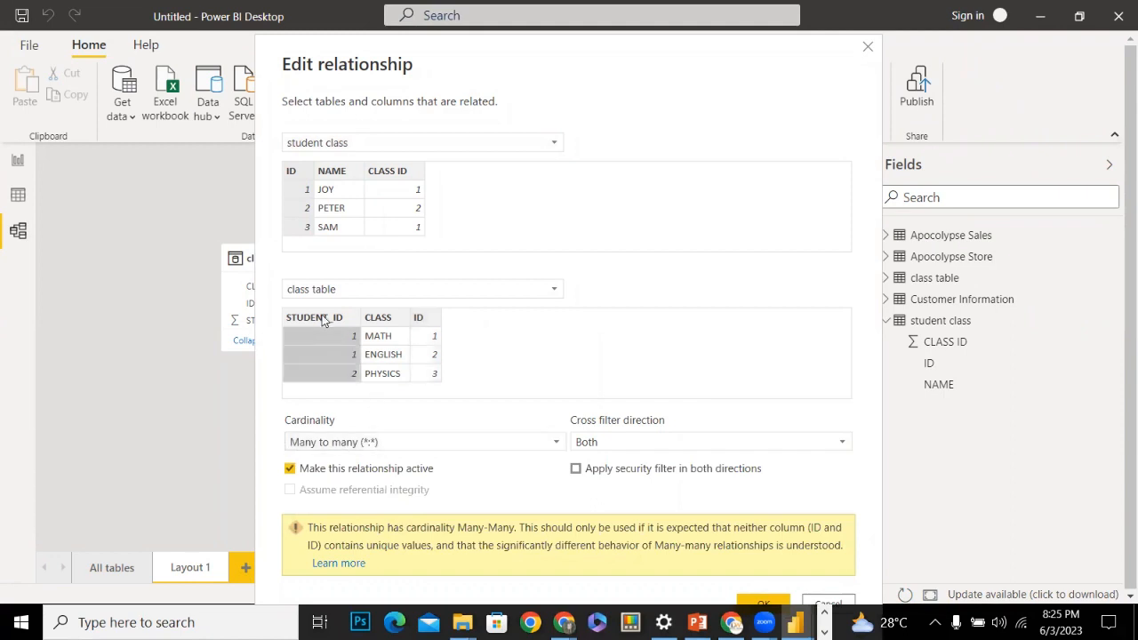
click(409, 175)
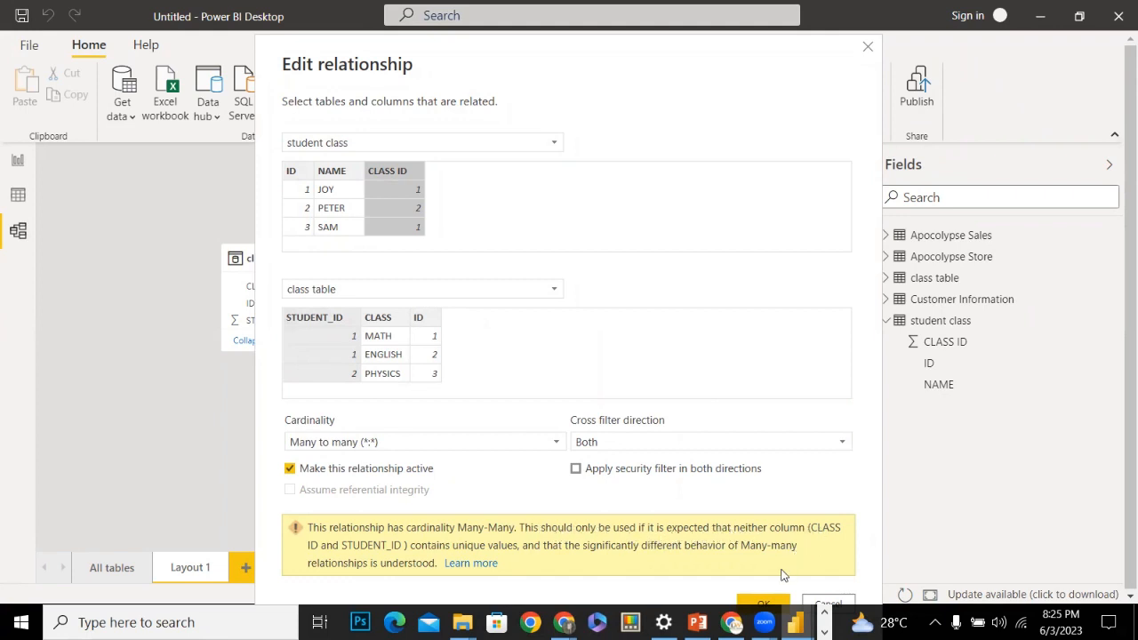
click(785, 445)
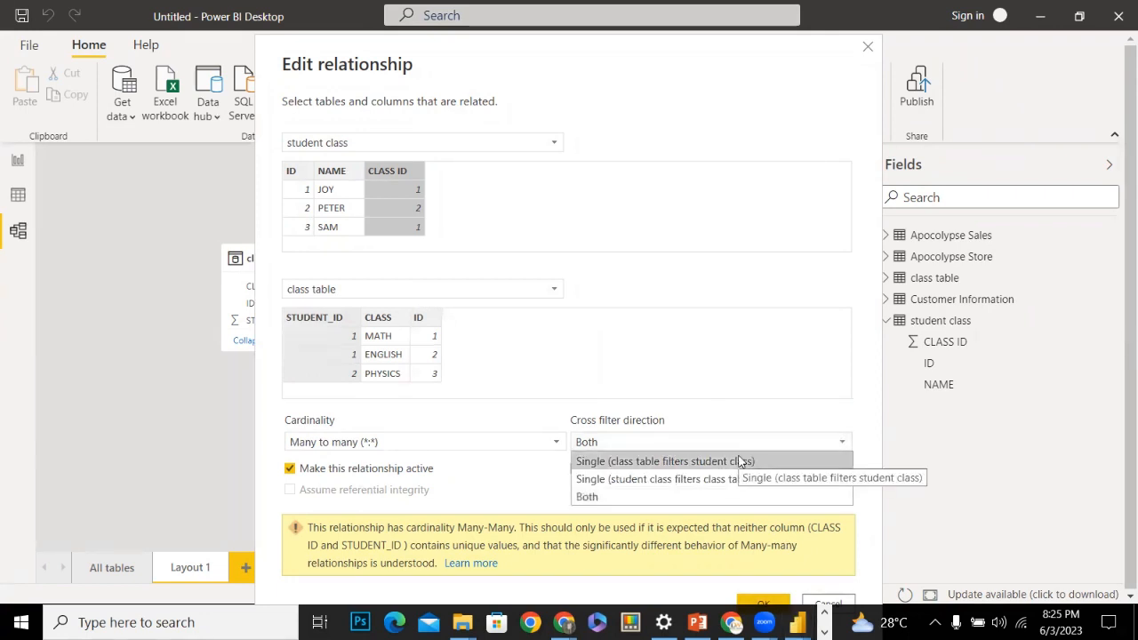
click(739, 460)
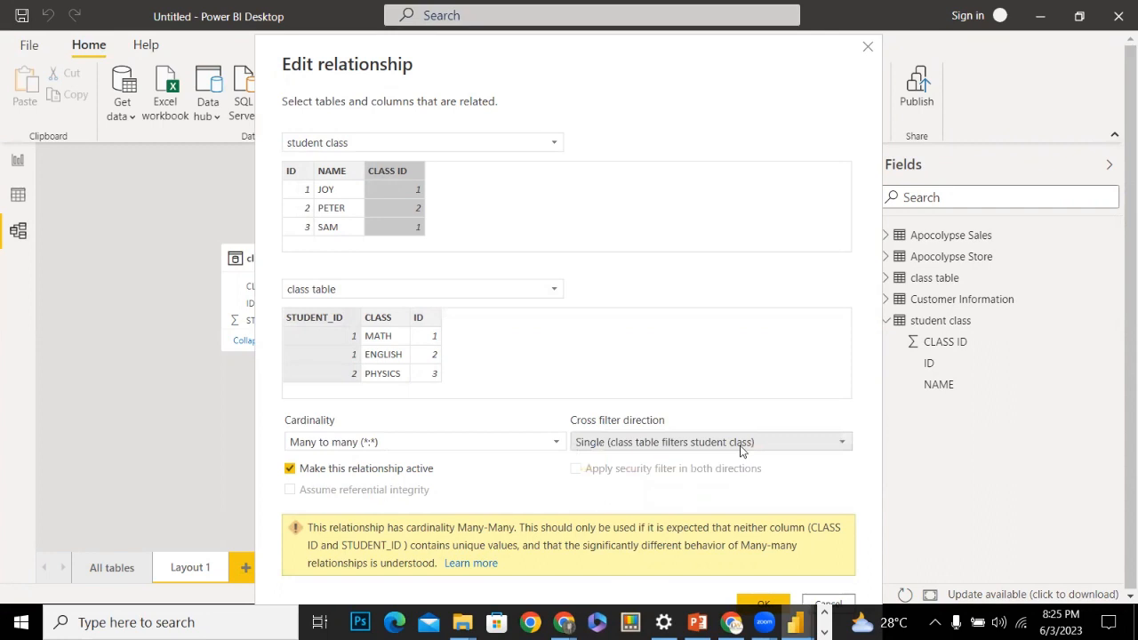
click(741, 444)
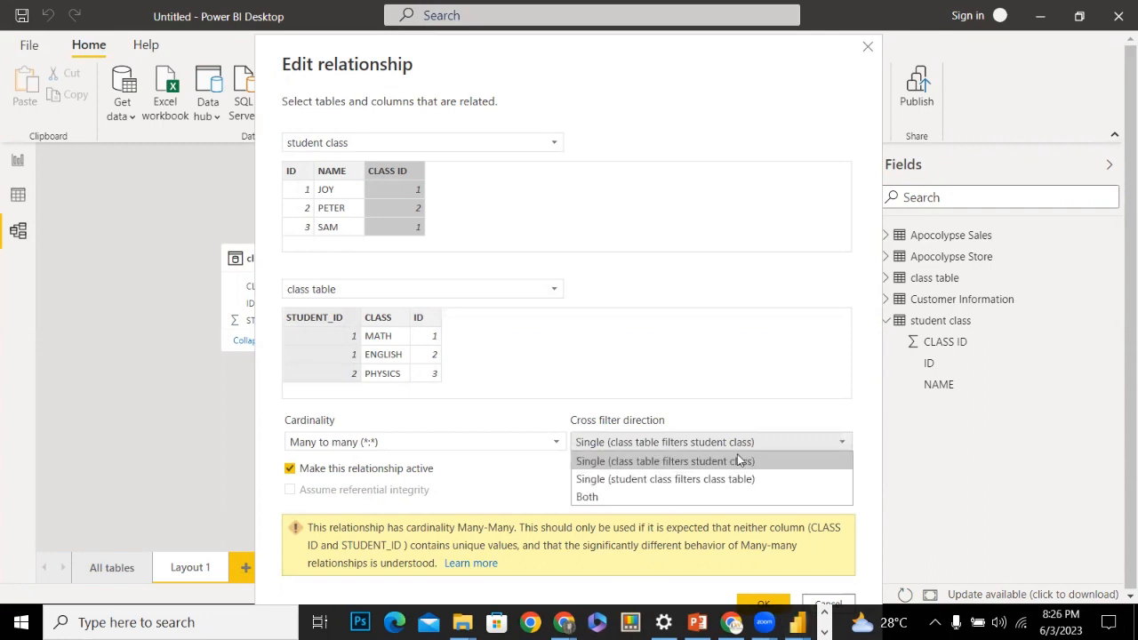
click(678, 493)
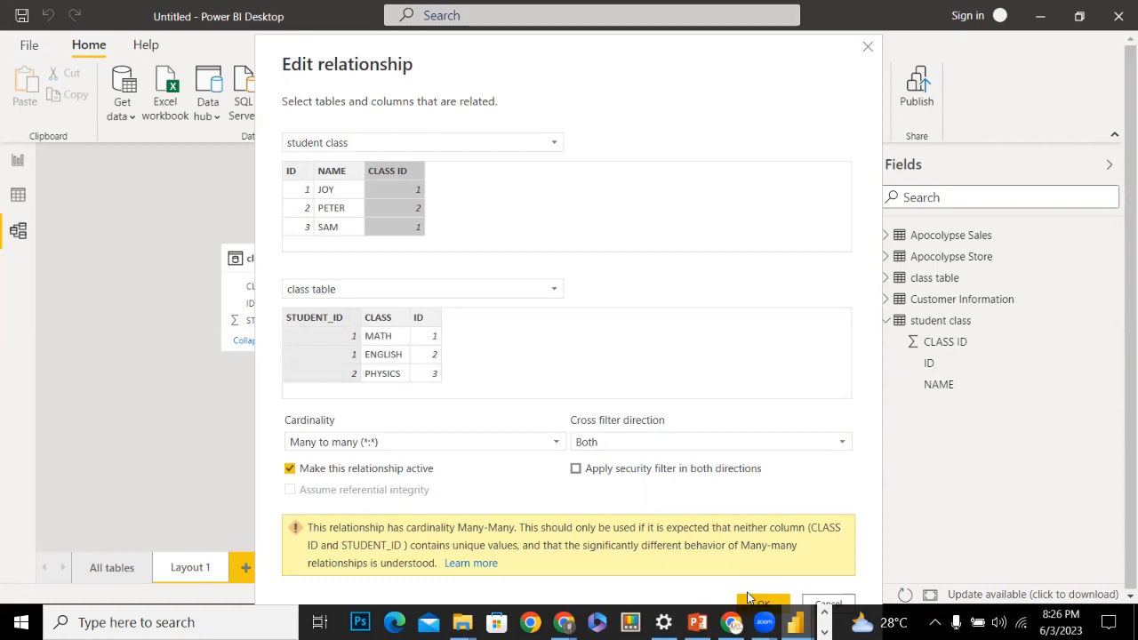
click(757, 603)
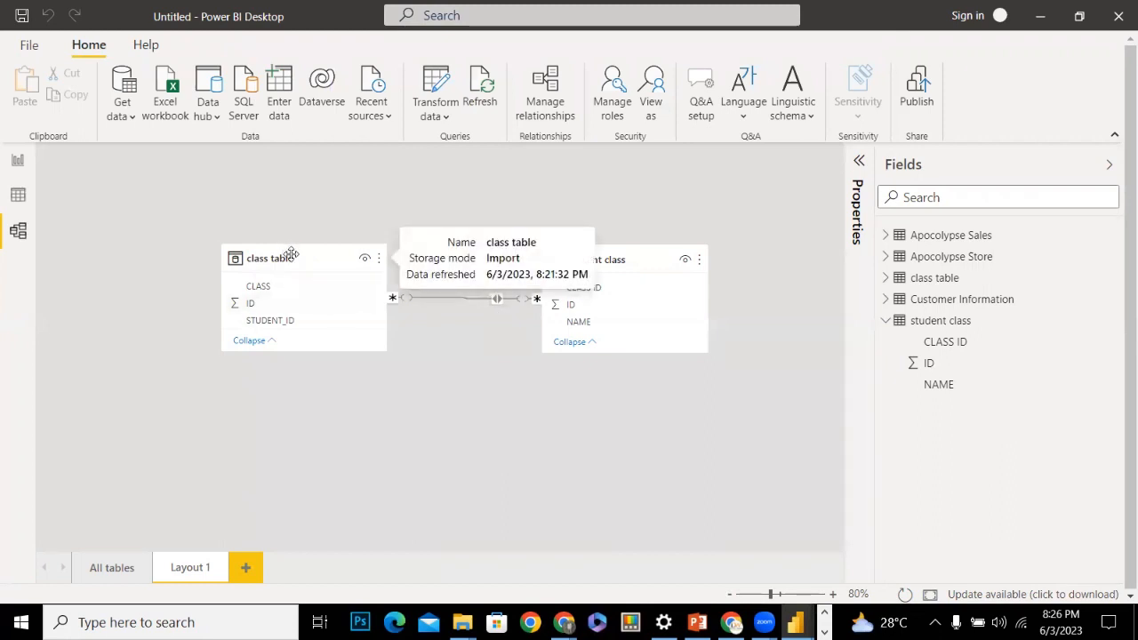
Compare the table relationships in the All tables layout with those in Layout 1
click(119, 573)
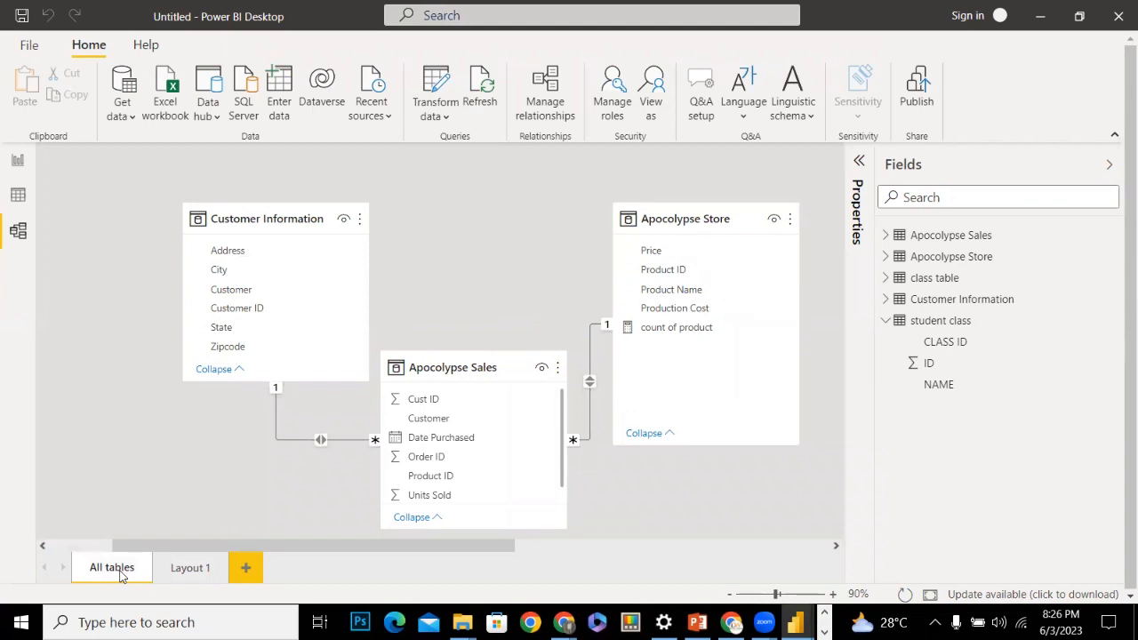
click(172, 569)
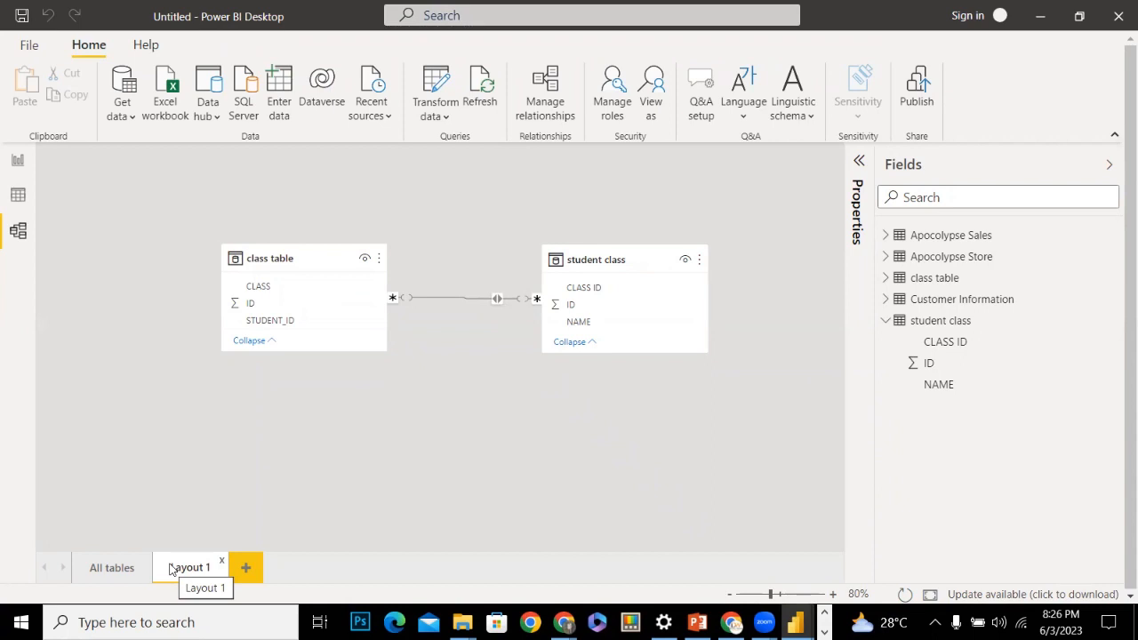
click(125, 571)
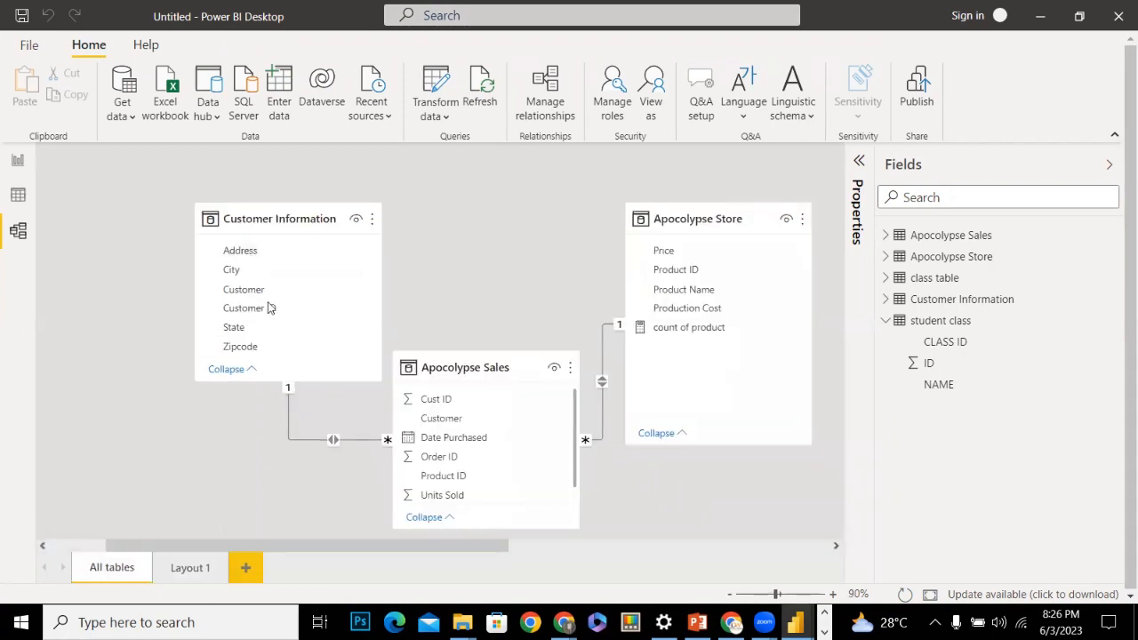
double_click(187, 571)
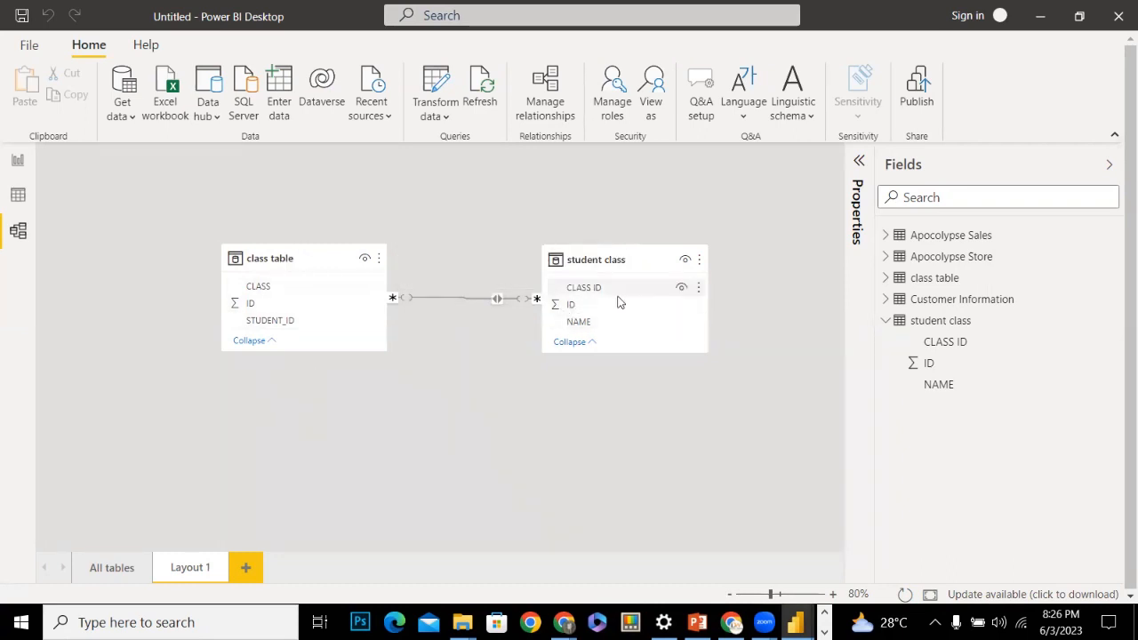
mouse_move(619, 269)
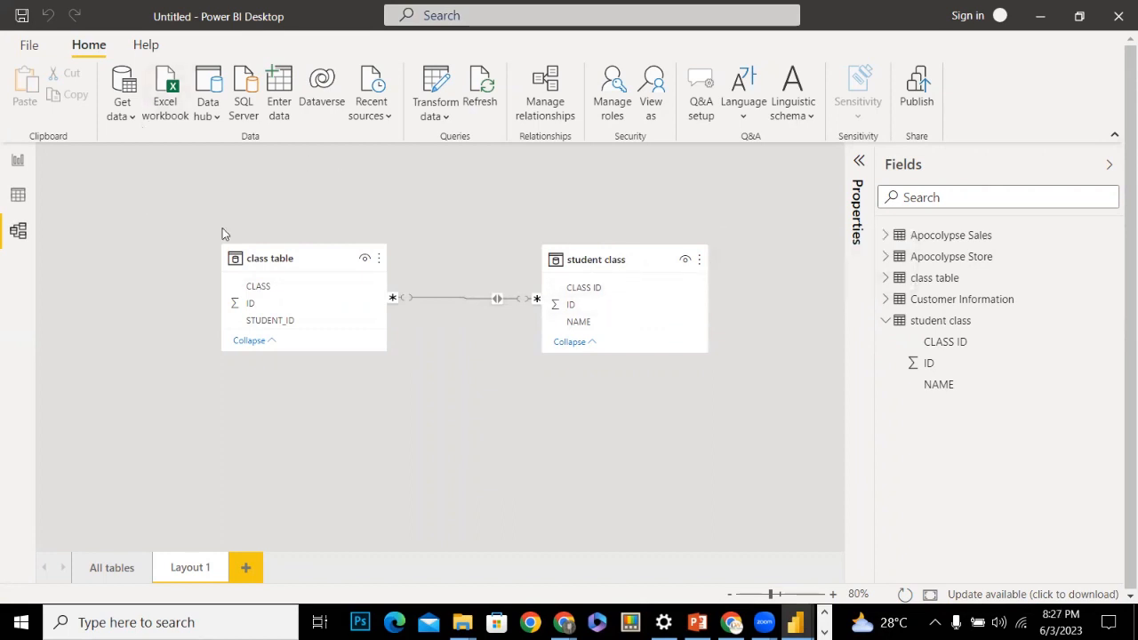
Return to the report and open the Power Query Editor to transform the data
click(17, 162)
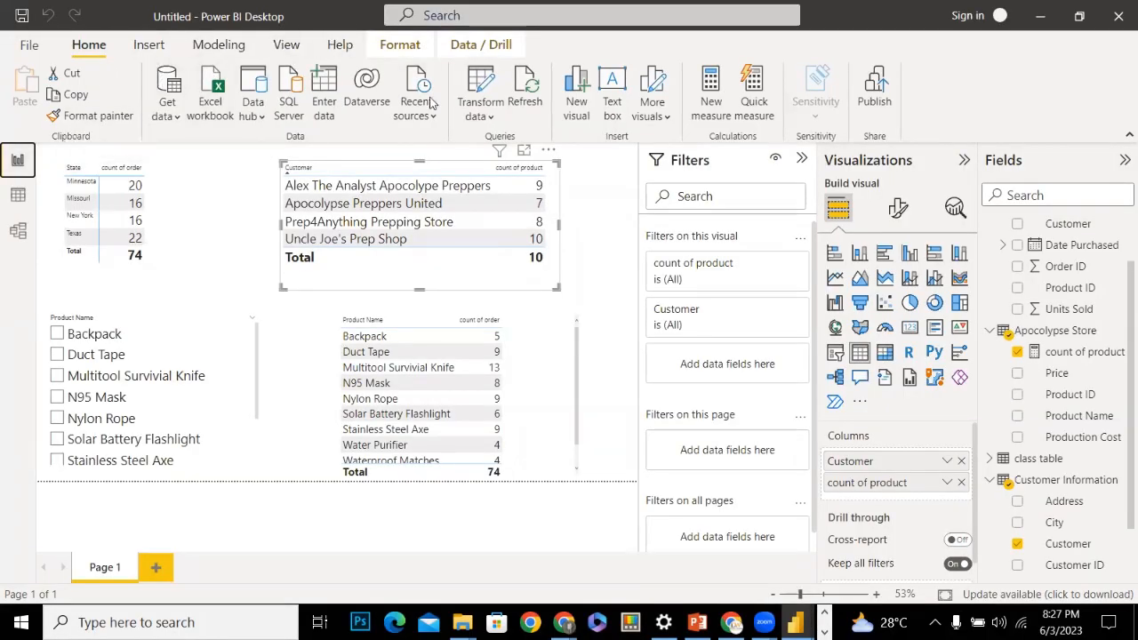
click(476, 115)
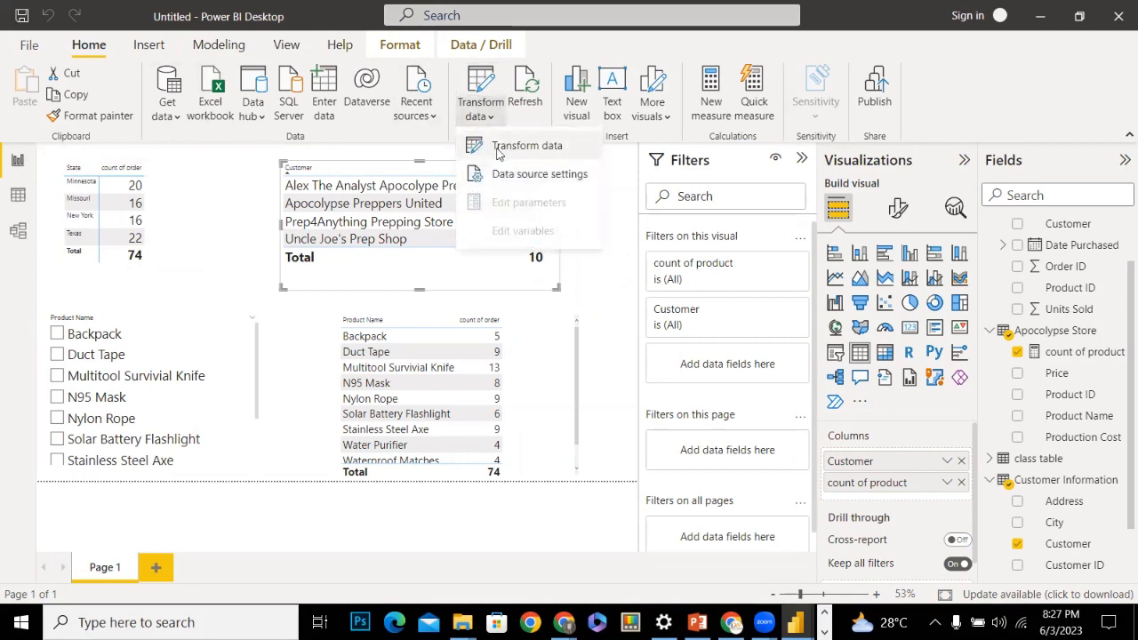
click(498, 140)
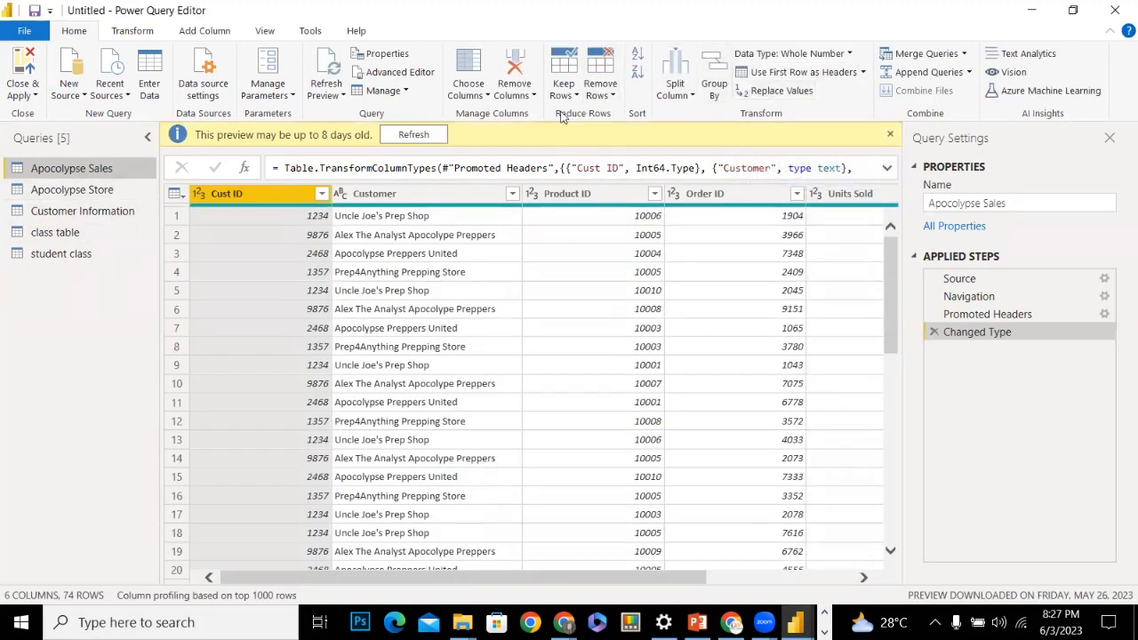
Duplicate the Apocolypse Sales query and rename the copy enrollment
right_click(87, 167)
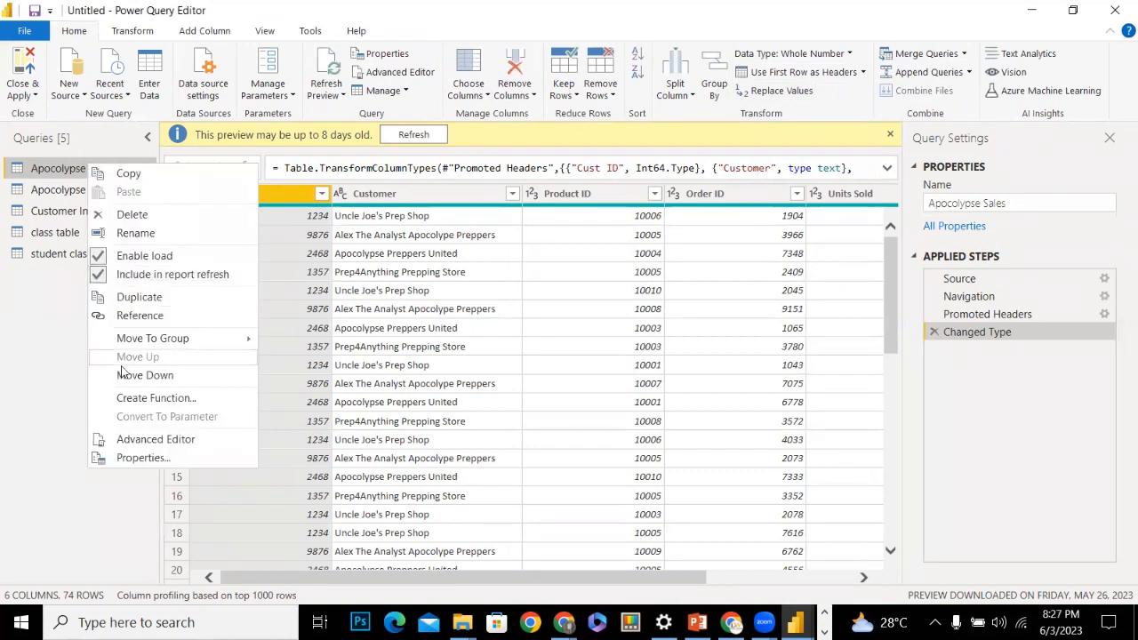
click(139, 301)
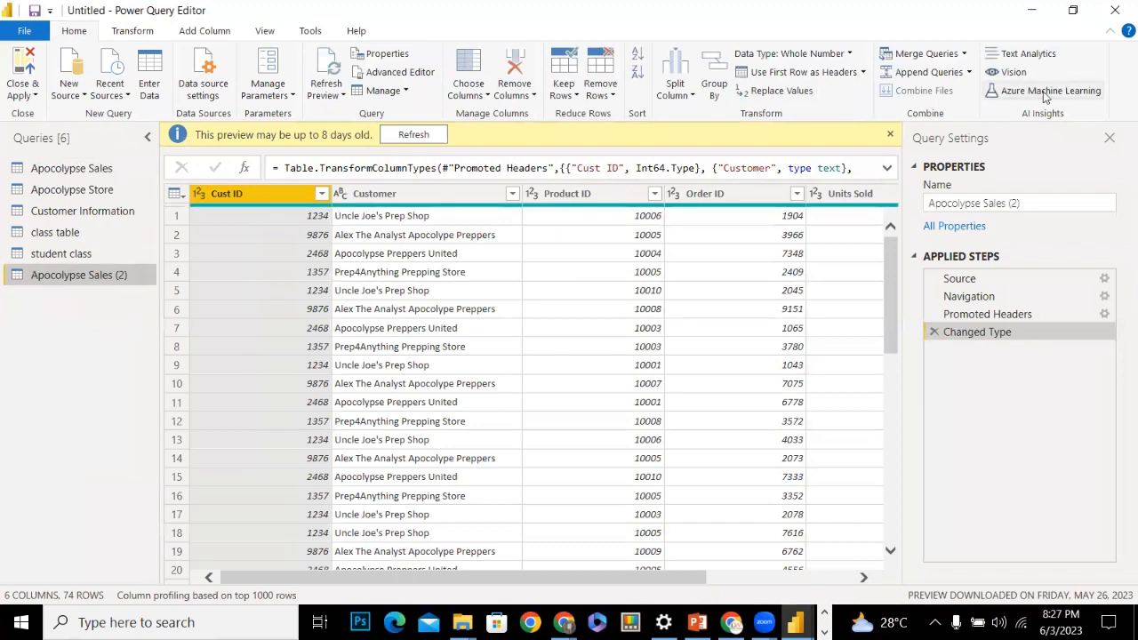
key(F2)
key(BackSpace)
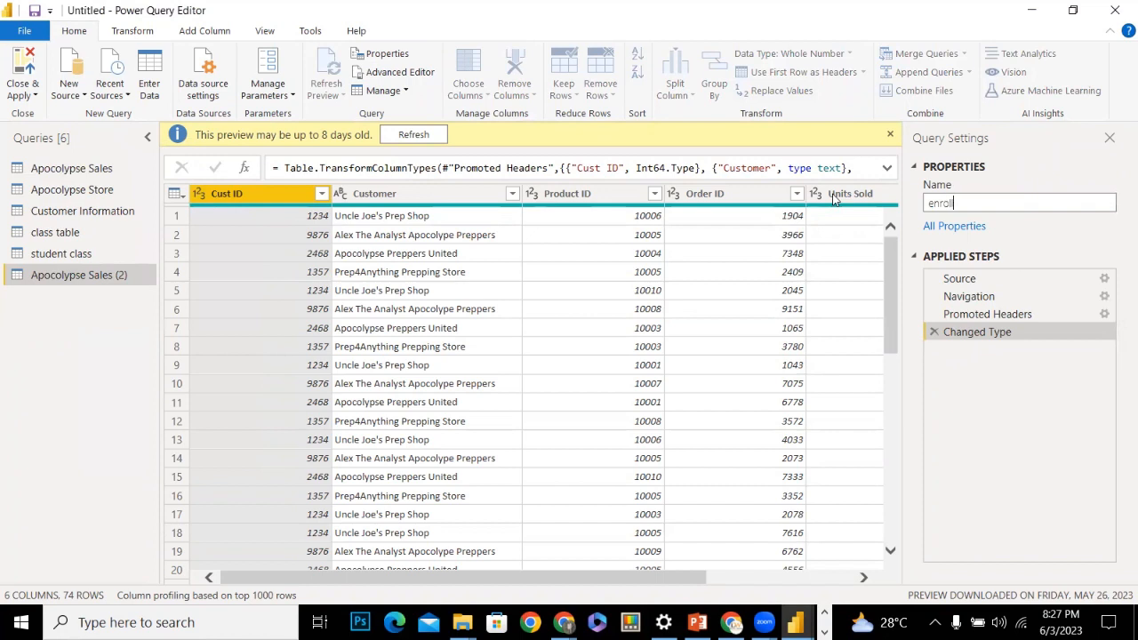
text(enrollment)
key(Return)
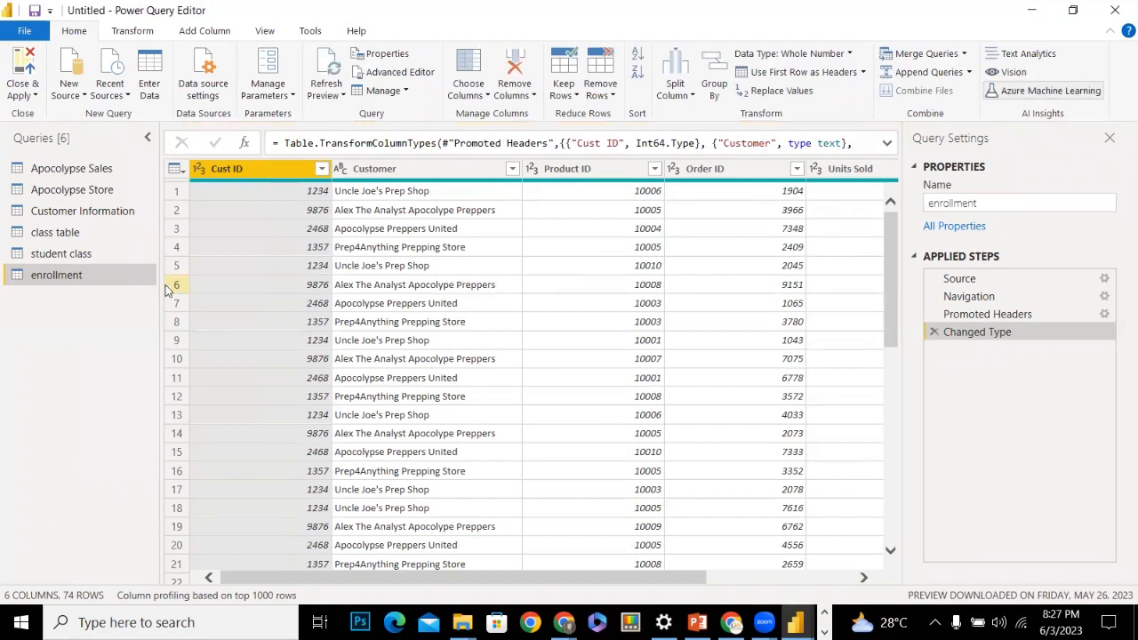
Remove the Changed Type and Promoted Headers steps from the enrollment query, and delete that query
click(934, 332)
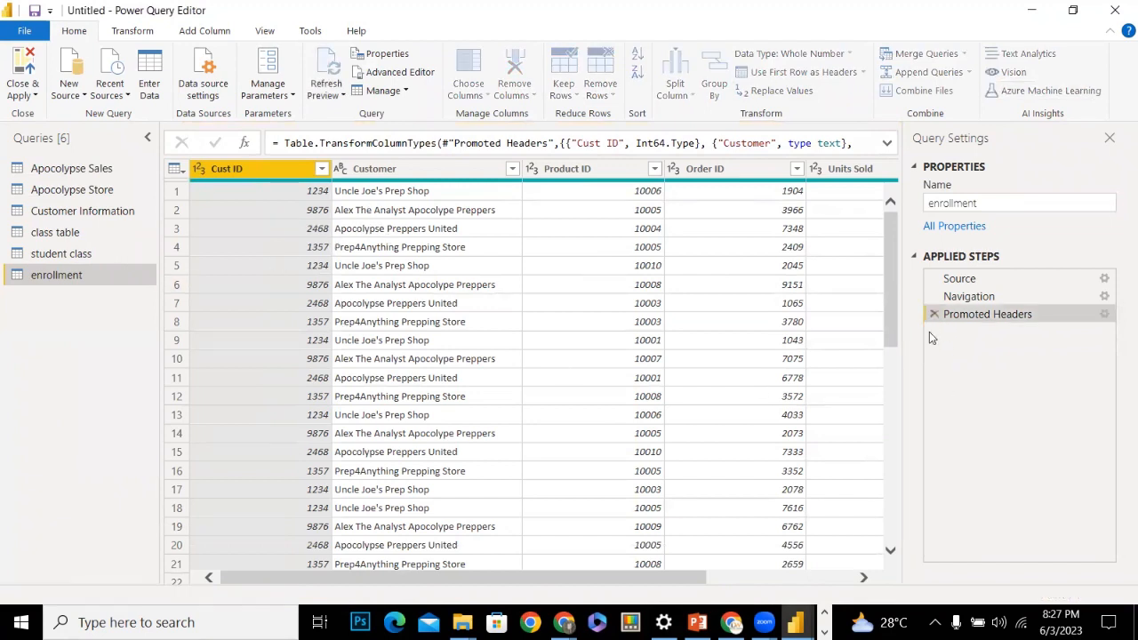
click(934, 314)
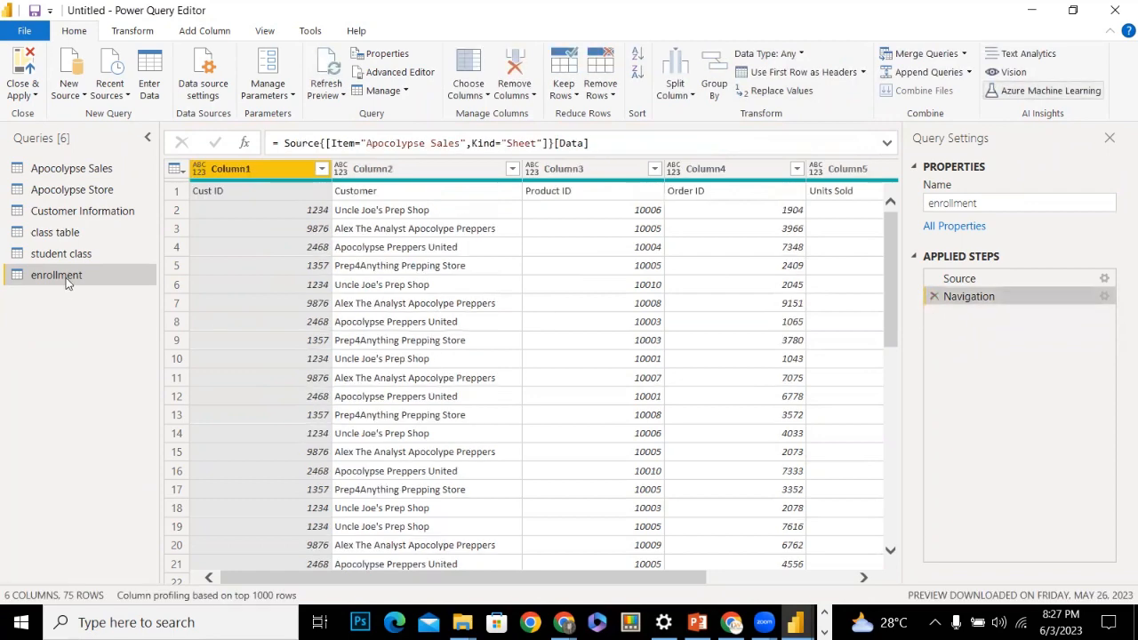
right_click(67, 283)
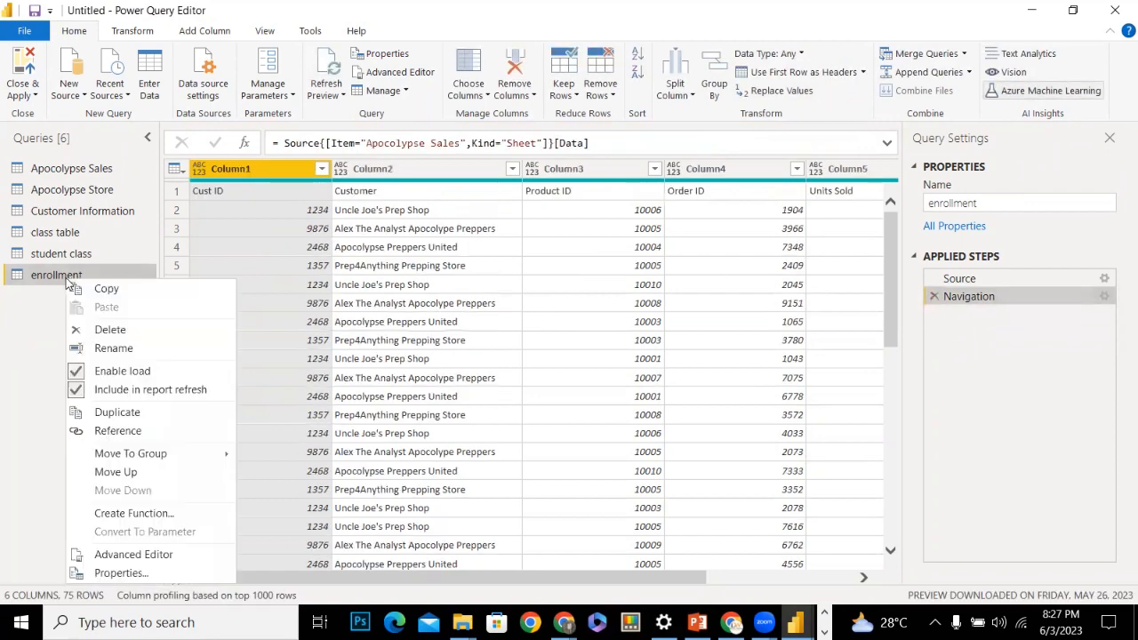
click(105, 338)
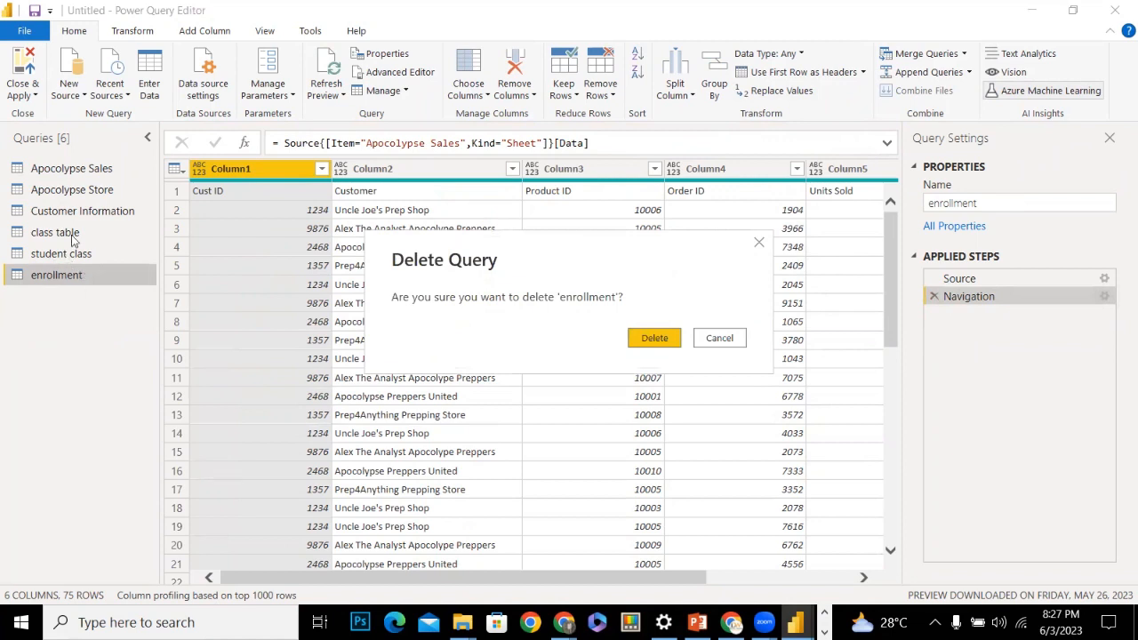
click(634, 340)
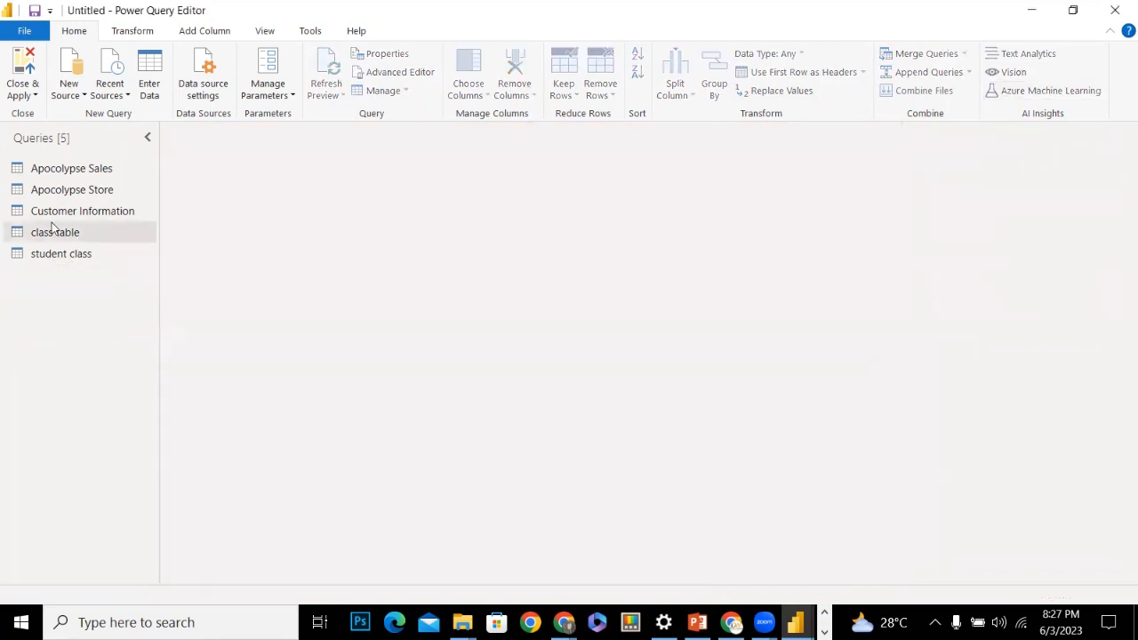
Duplicate the class table query and rename the copy enrollment
click(51, 230)
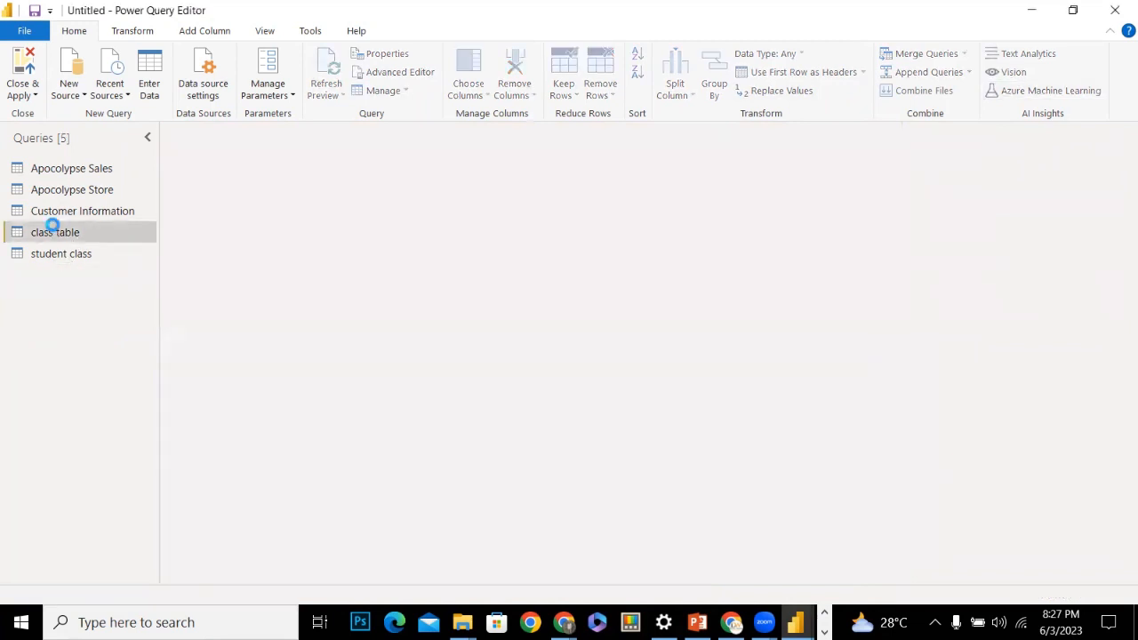
right_click(54, 230)
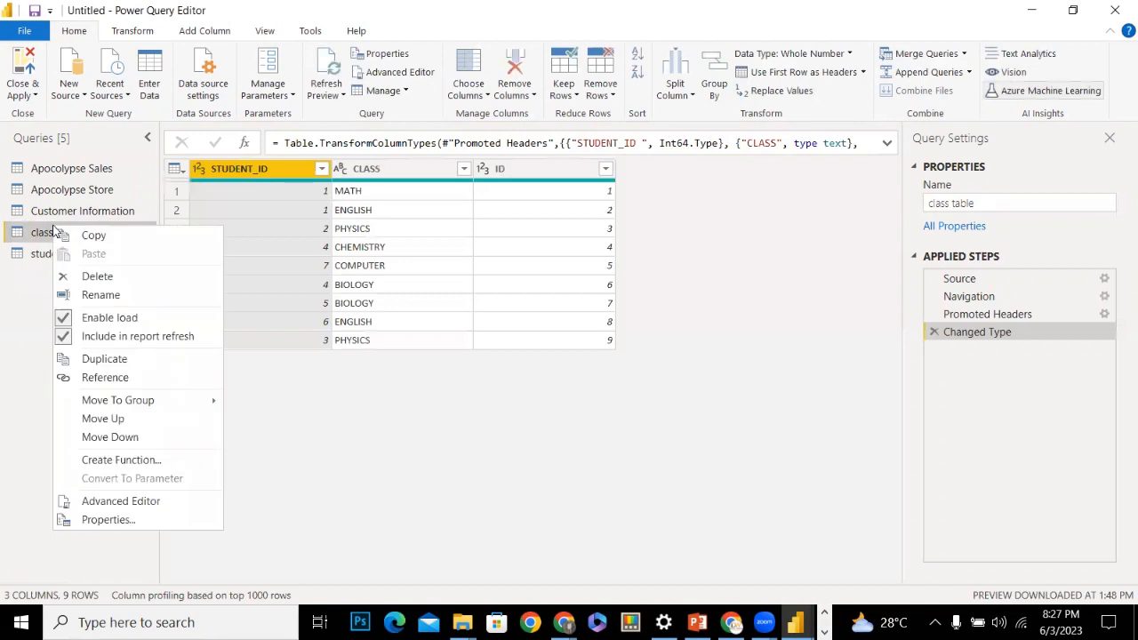
click(104, 360)
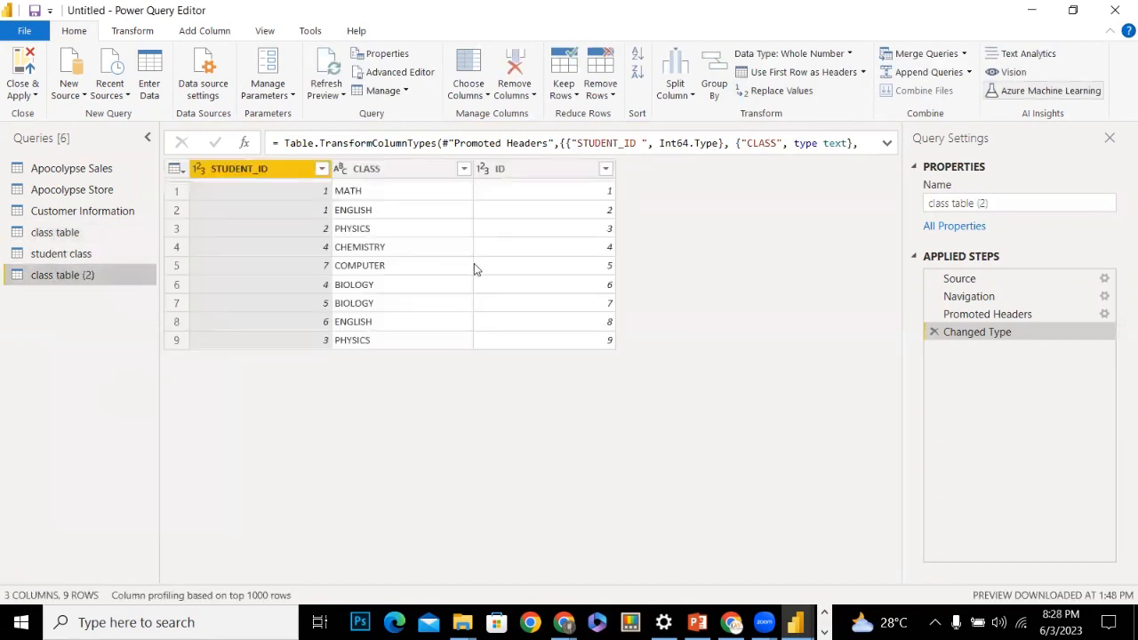
click(1068, 201)
text(e)
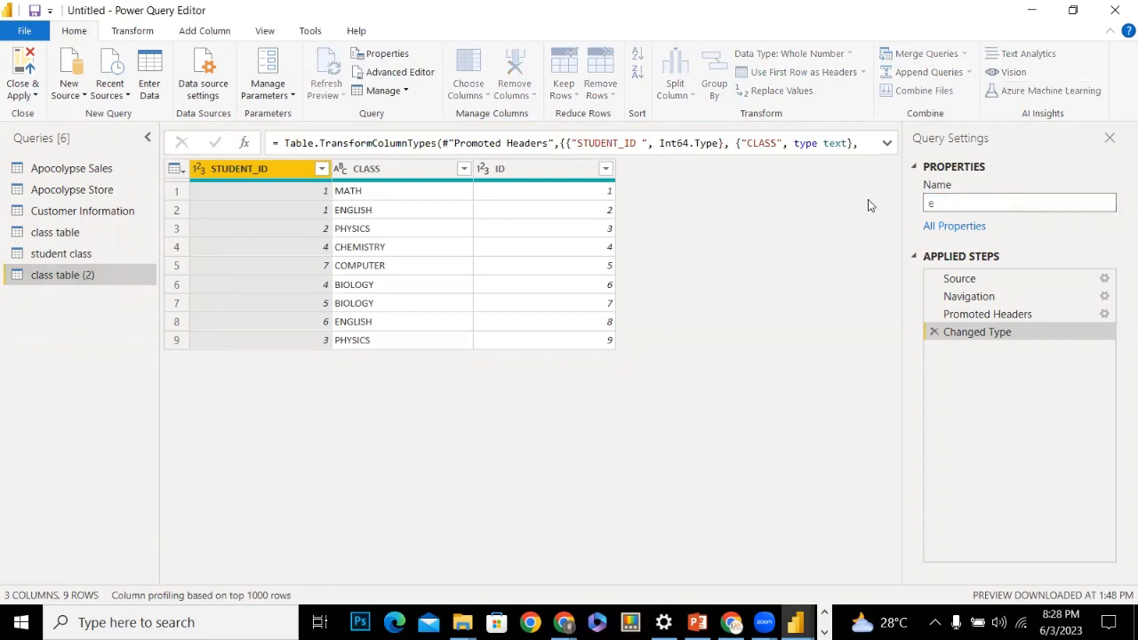
text(nroll)
text(ment)
click(483, 239)
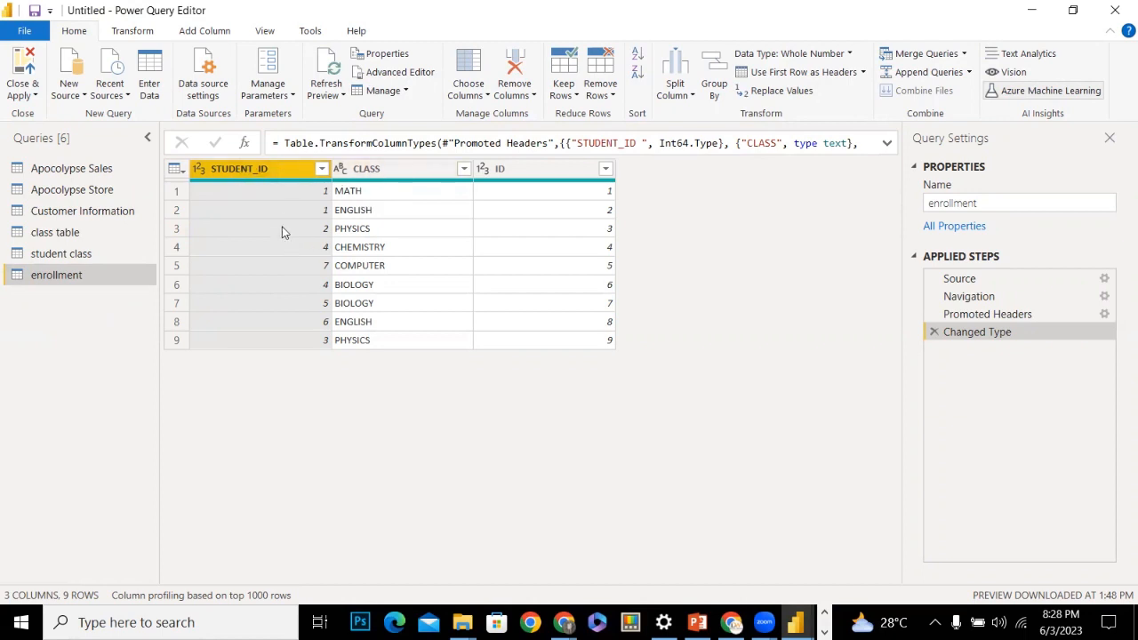
Remove the CLASS and ID columns from the enrollment query
click(420, 166)
click(530, 174)
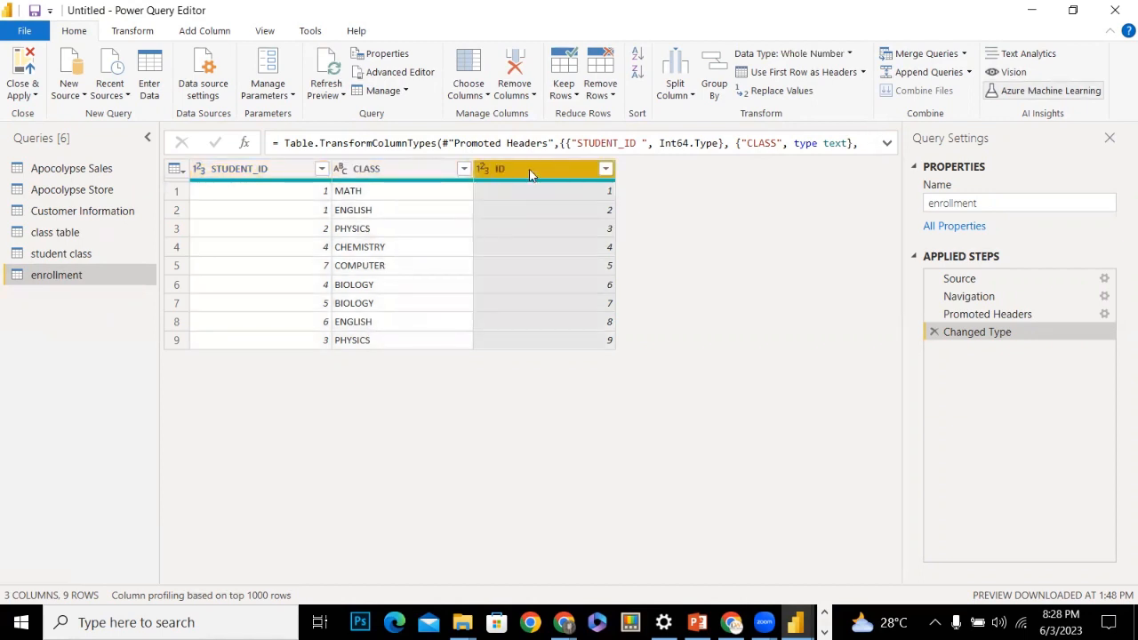
ctrl+click(413, 166)
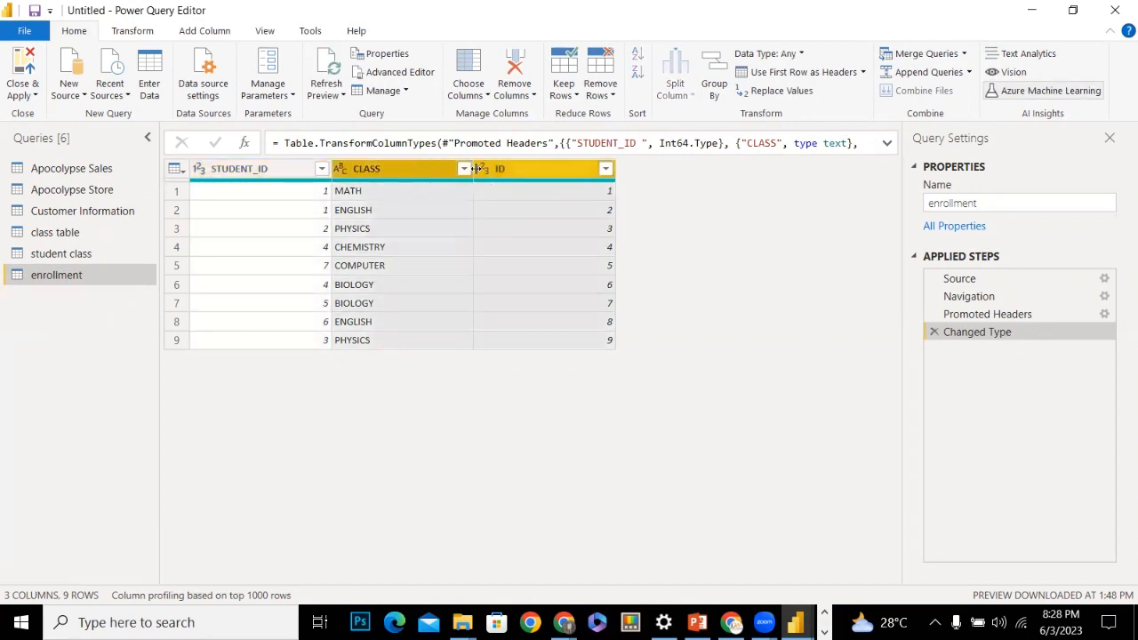
right_click(524, 173)
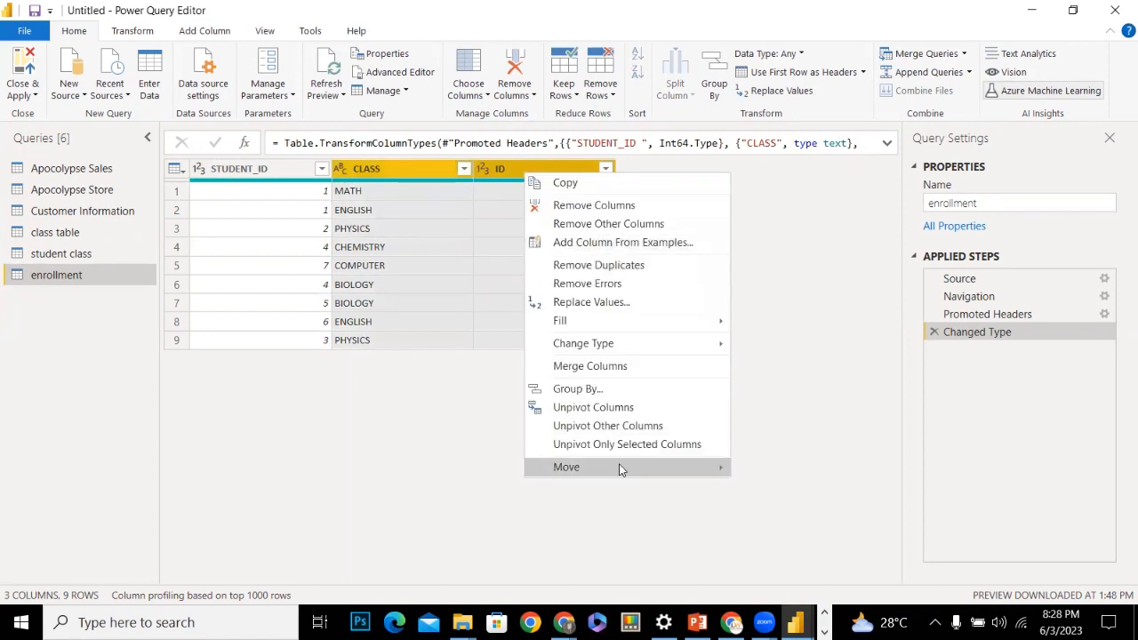
click(585, 206)
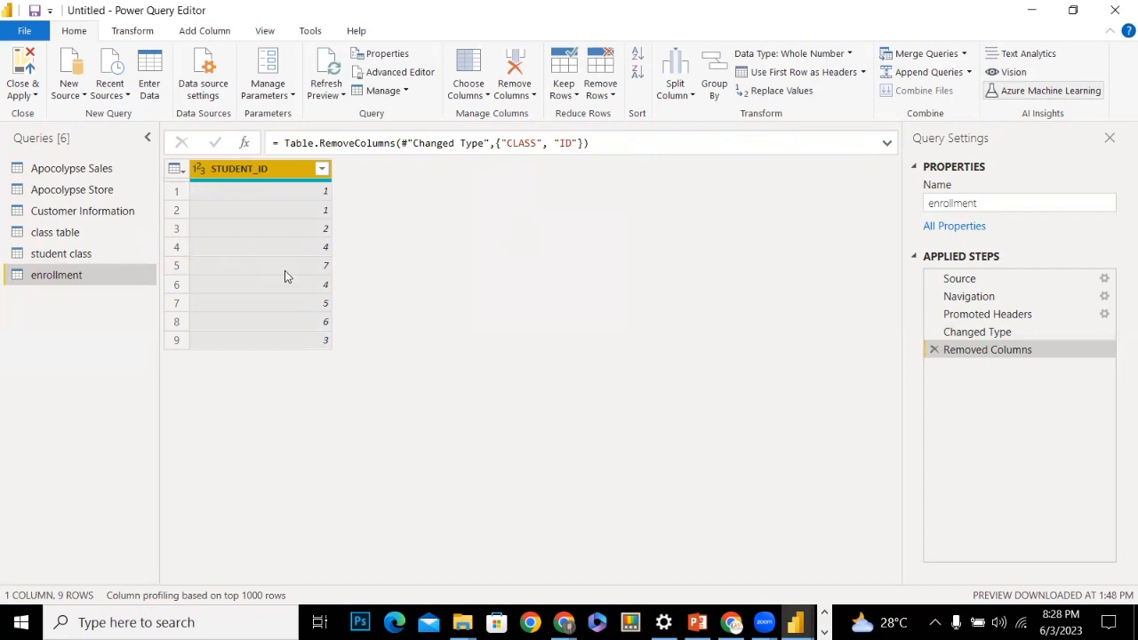
click(100, 255)
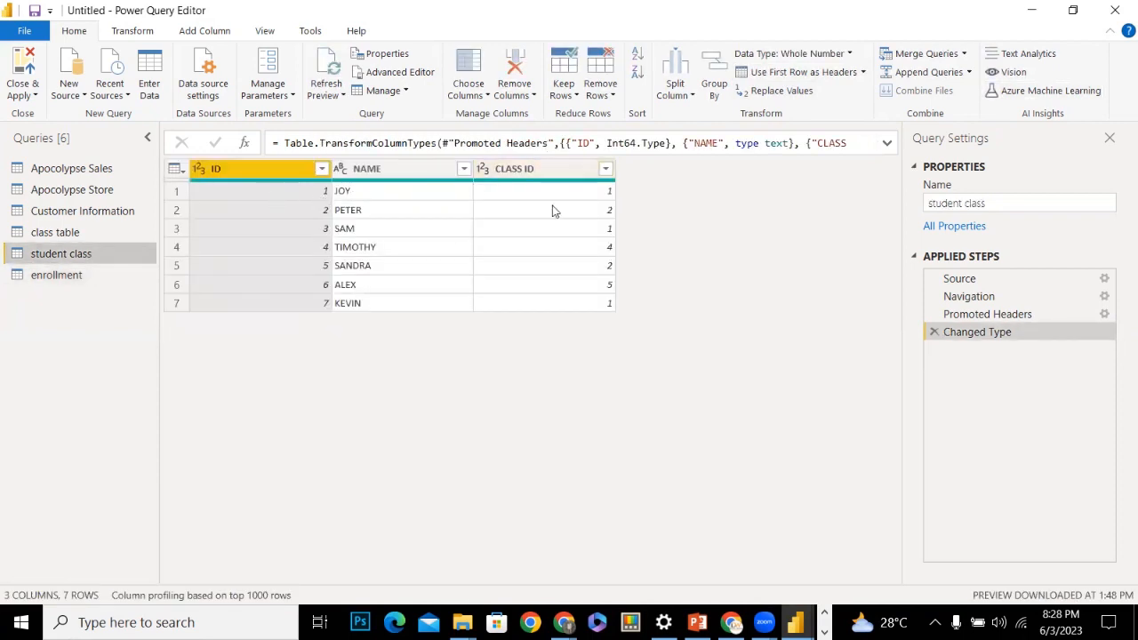
click(45, 277)
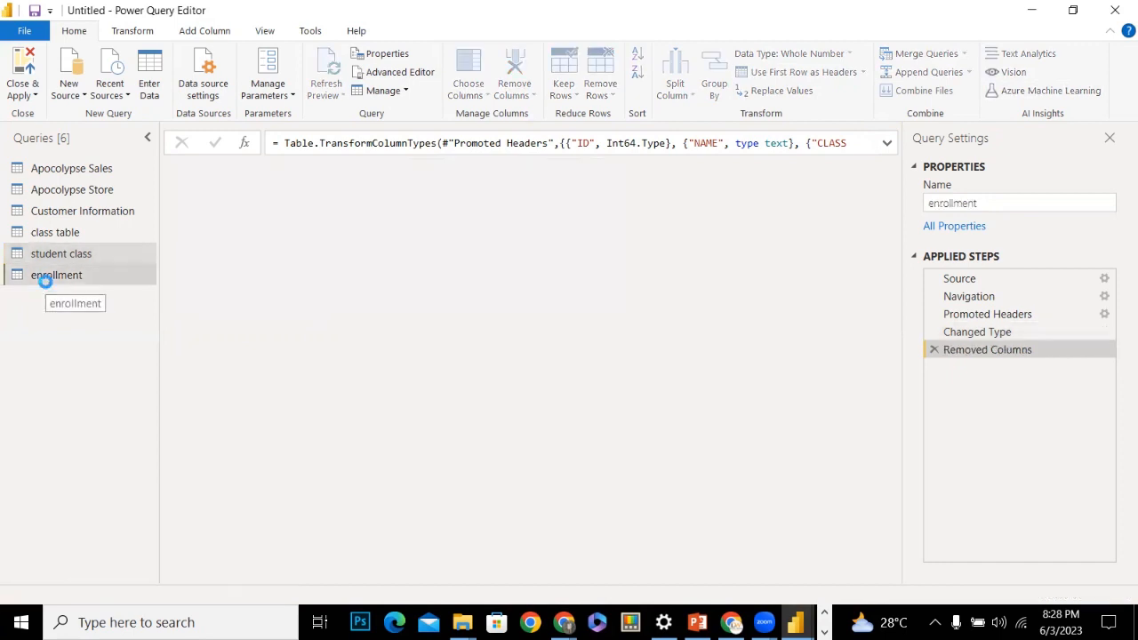
click(921, 53)
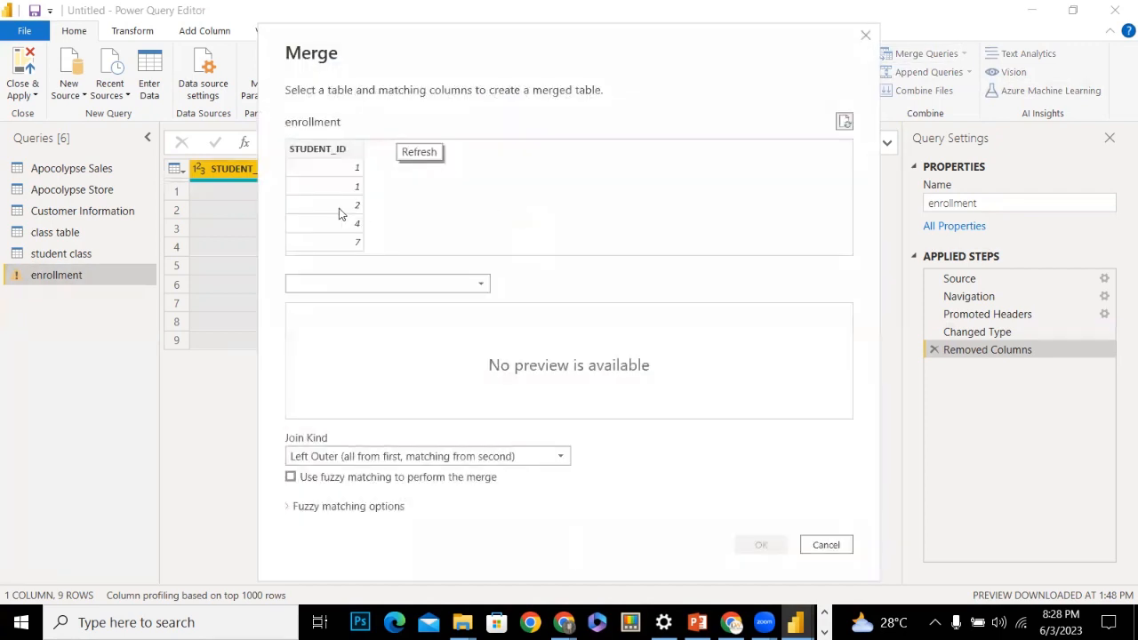
click(372, 285)
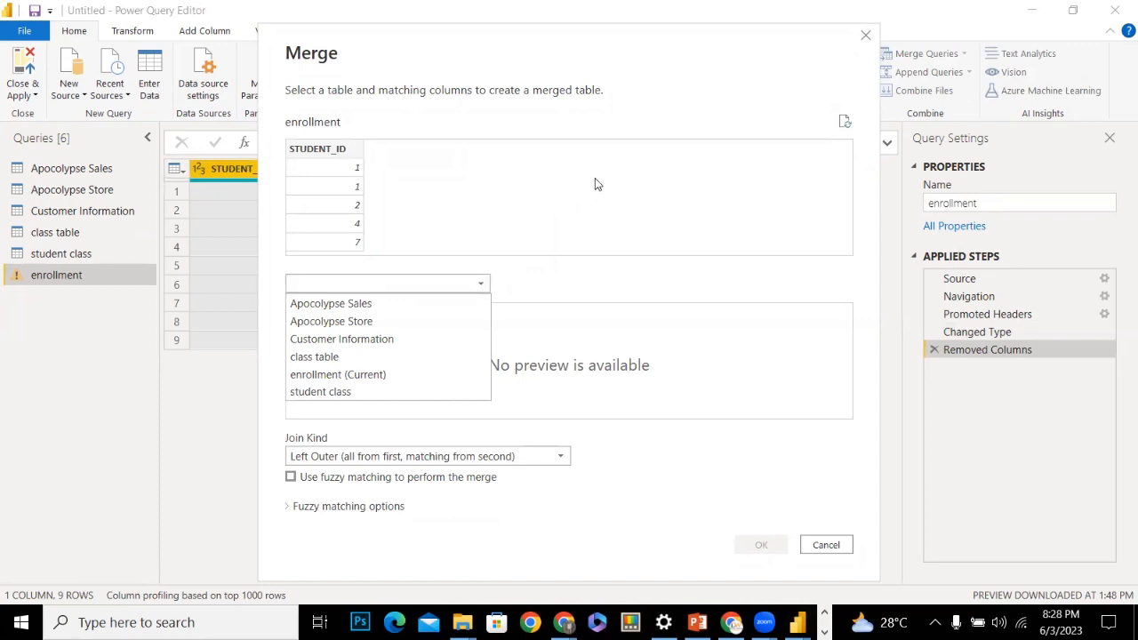
click(866, 36)
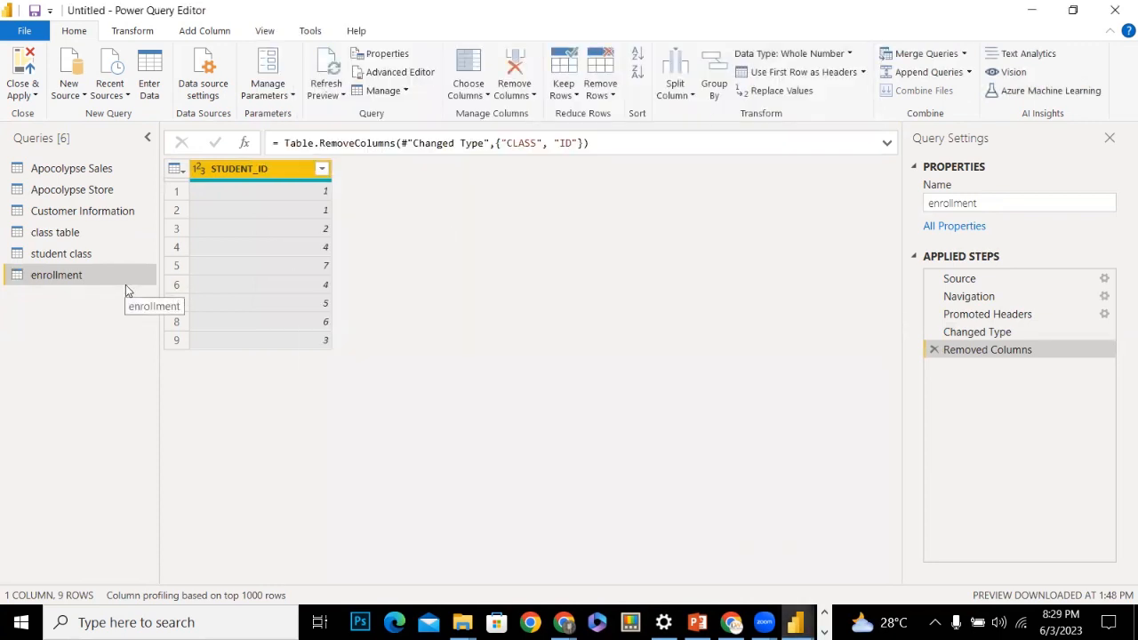
Delete the Removed Columns, Changed Type and Promoted Headers steps from enrollment, and use the first row as headers again
click(933, 350)
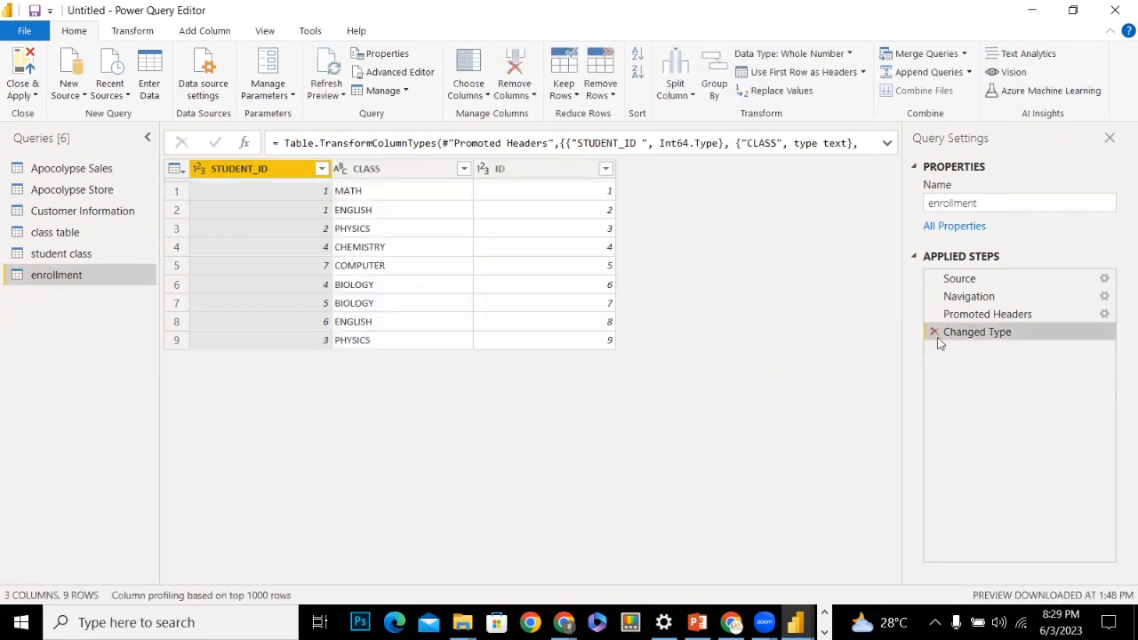
click(933, 332)
click(933, 315)
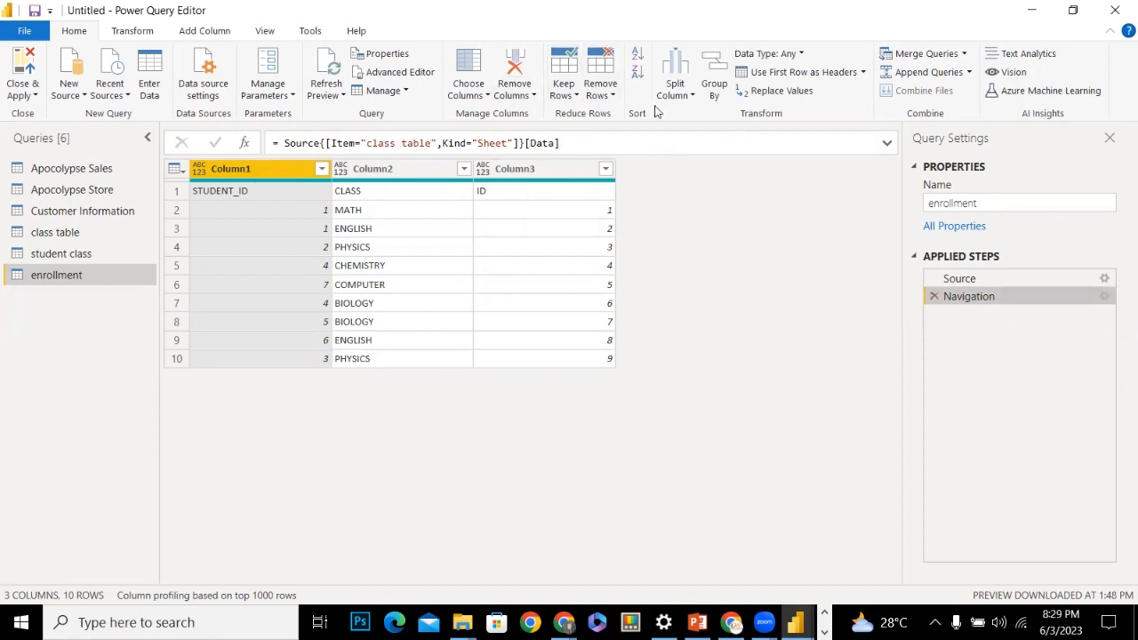
click(608, 96)
click(607, 96)
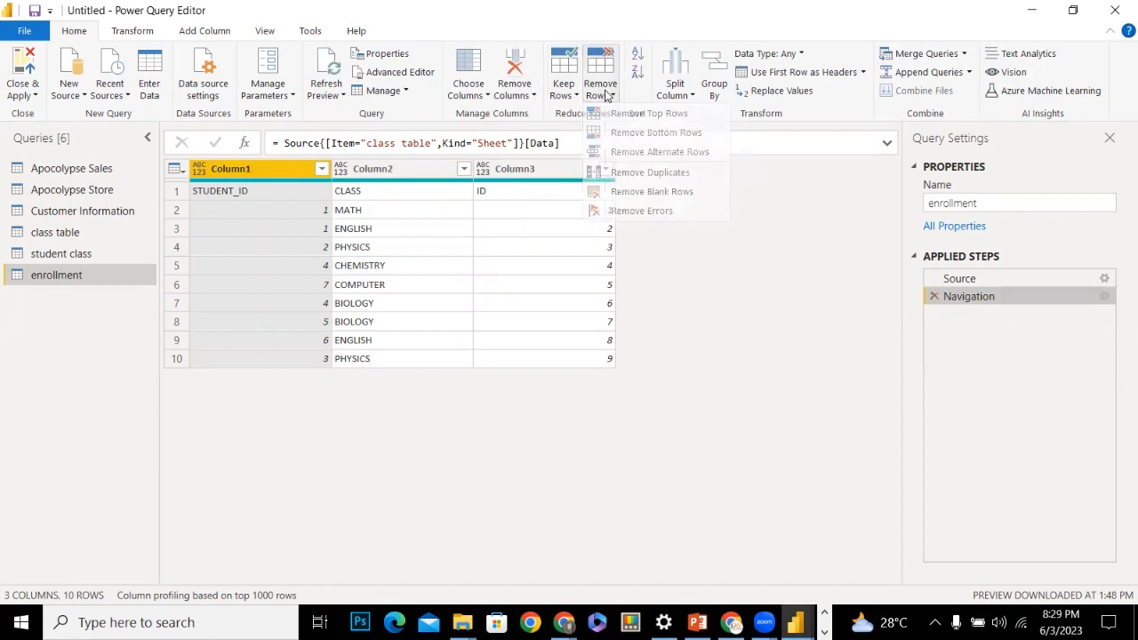
click(753, 75)
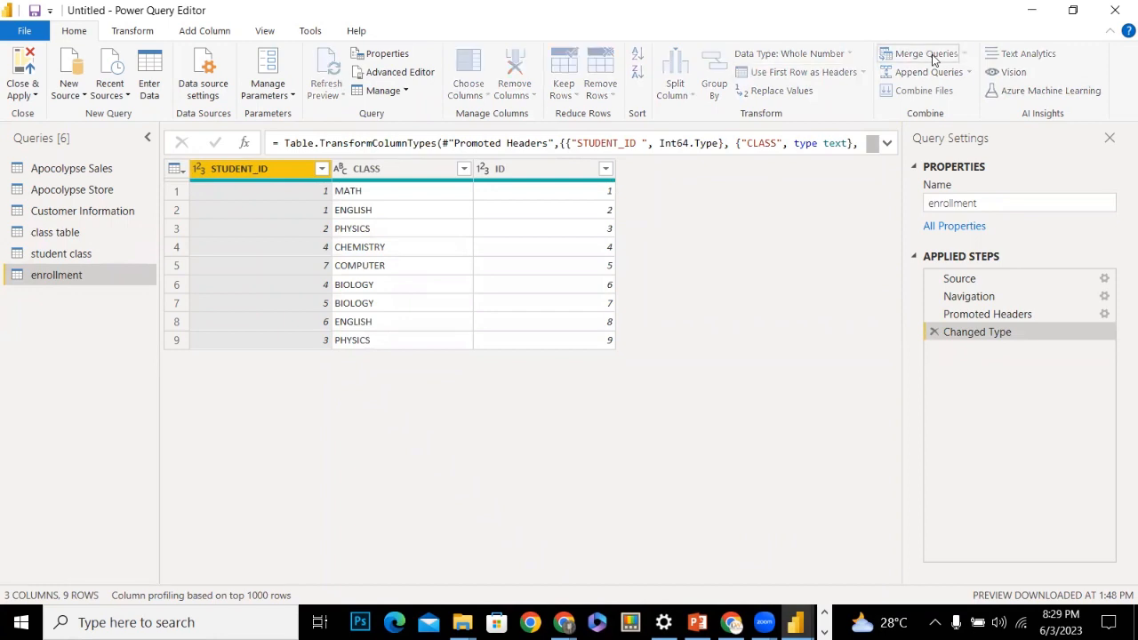
Merge enrollment with student class using a Left Outer join, matching STUDENT_ID to CLASS ID
click(929, 55)
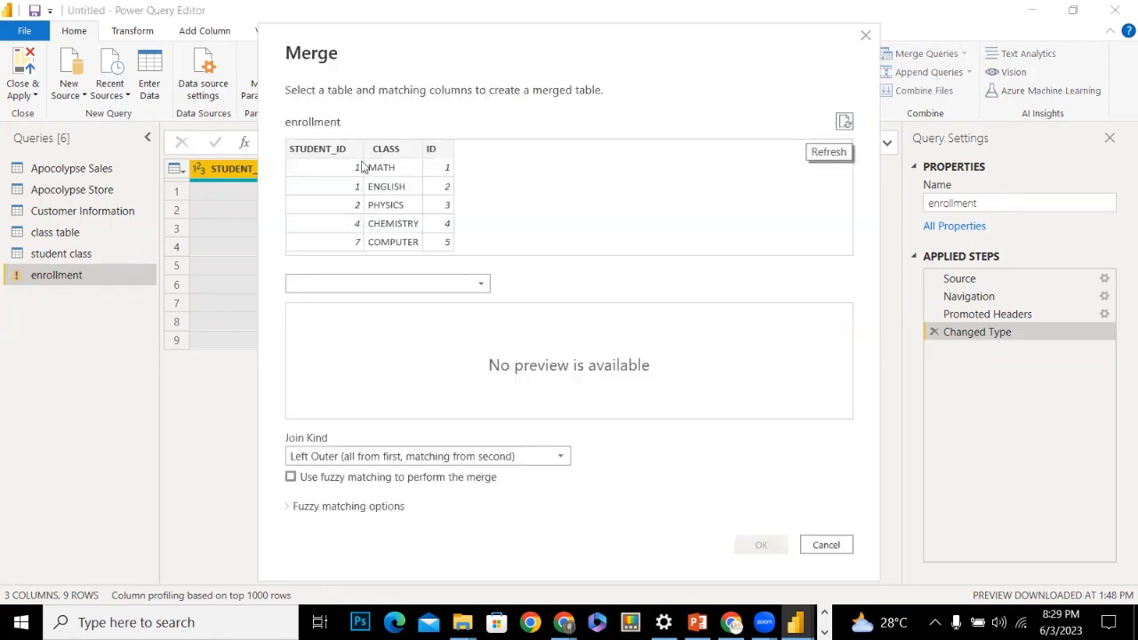
click(369, 283)
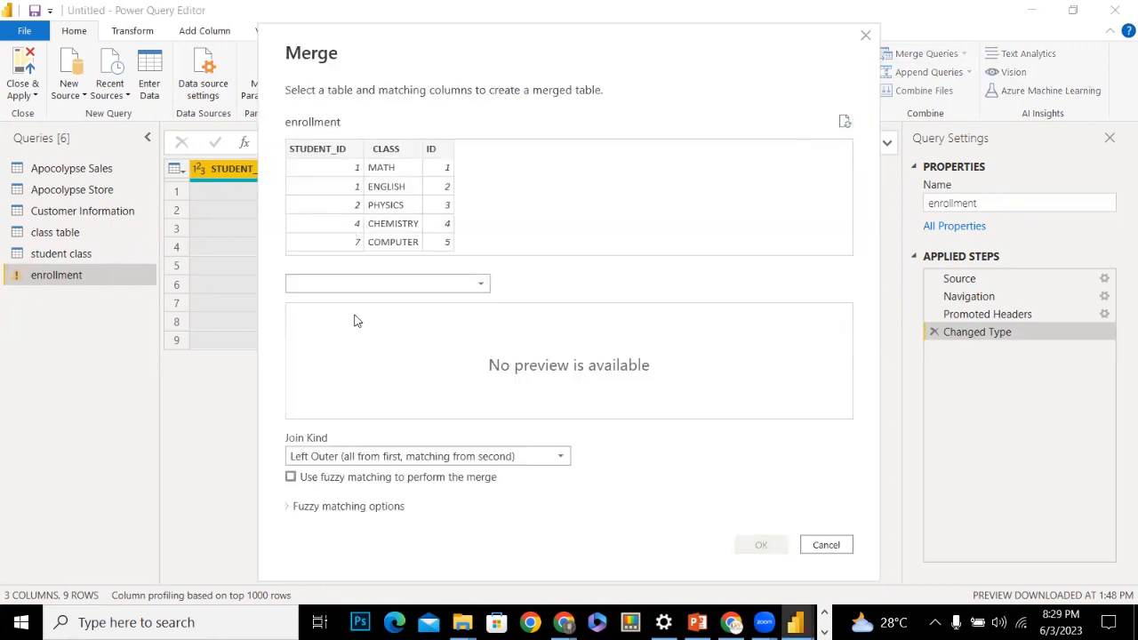
click(360, 285)
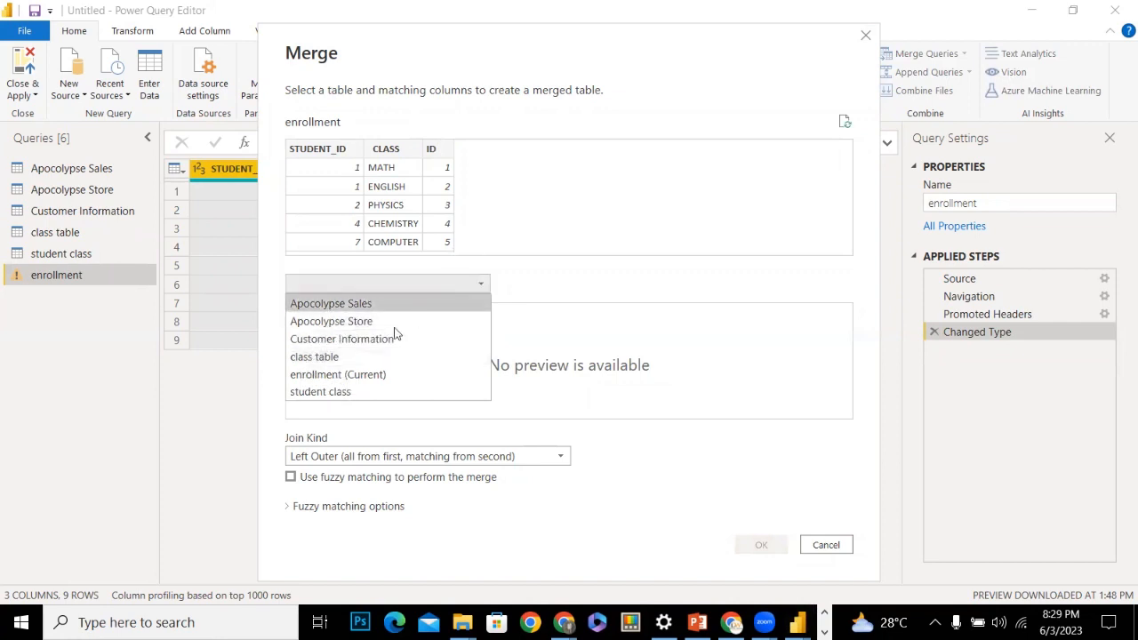
click(351, 392)
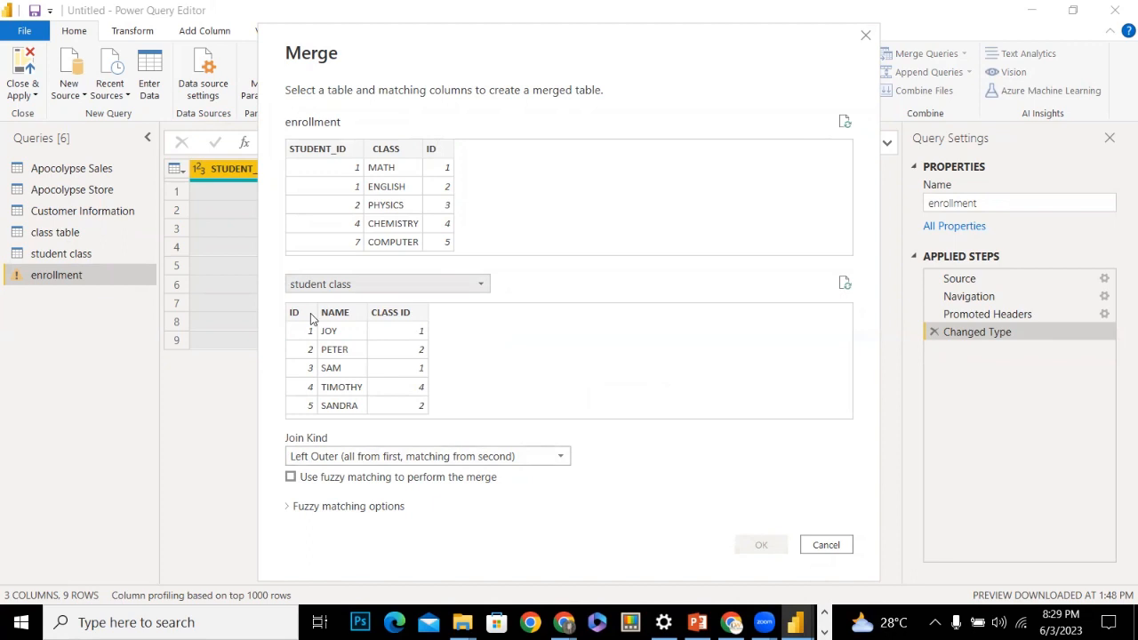
click(415, 315)
click(341, 147)
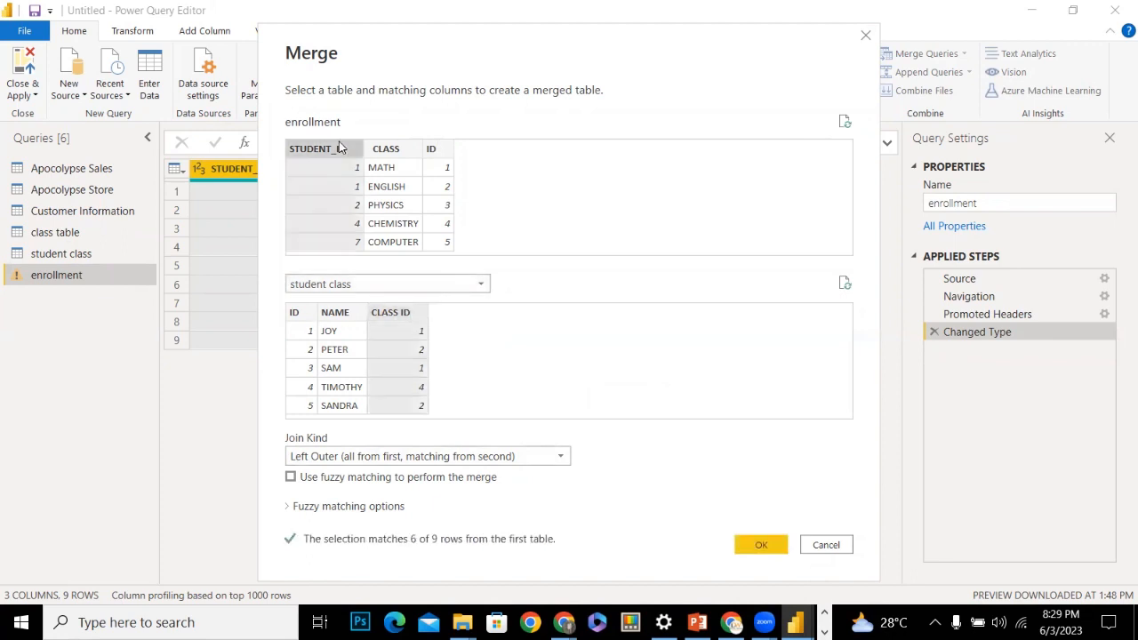
click(758, 543)
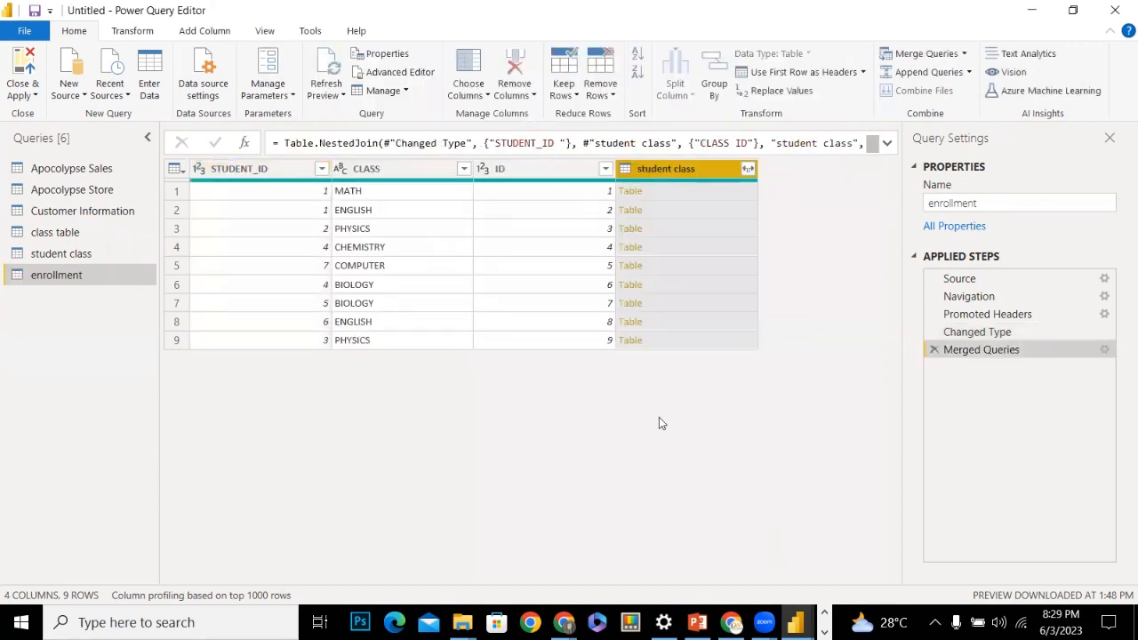
Remove the CLASS and ID columns from the merged enrollment query
click(393, 170)
click(516, 173)
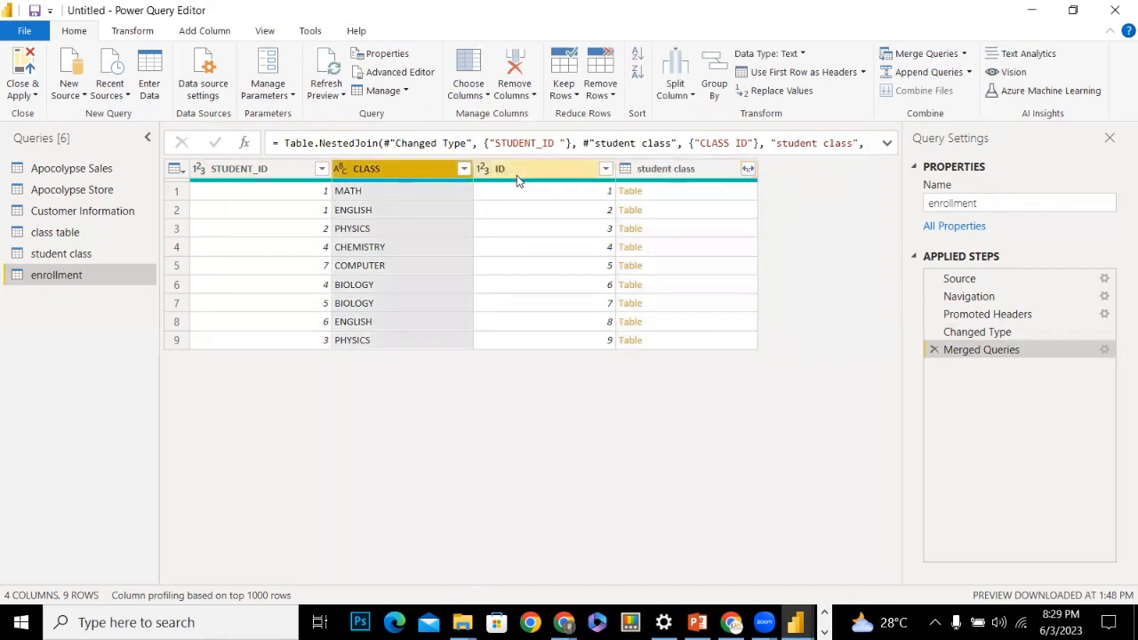
ctrl+click(449, 170)
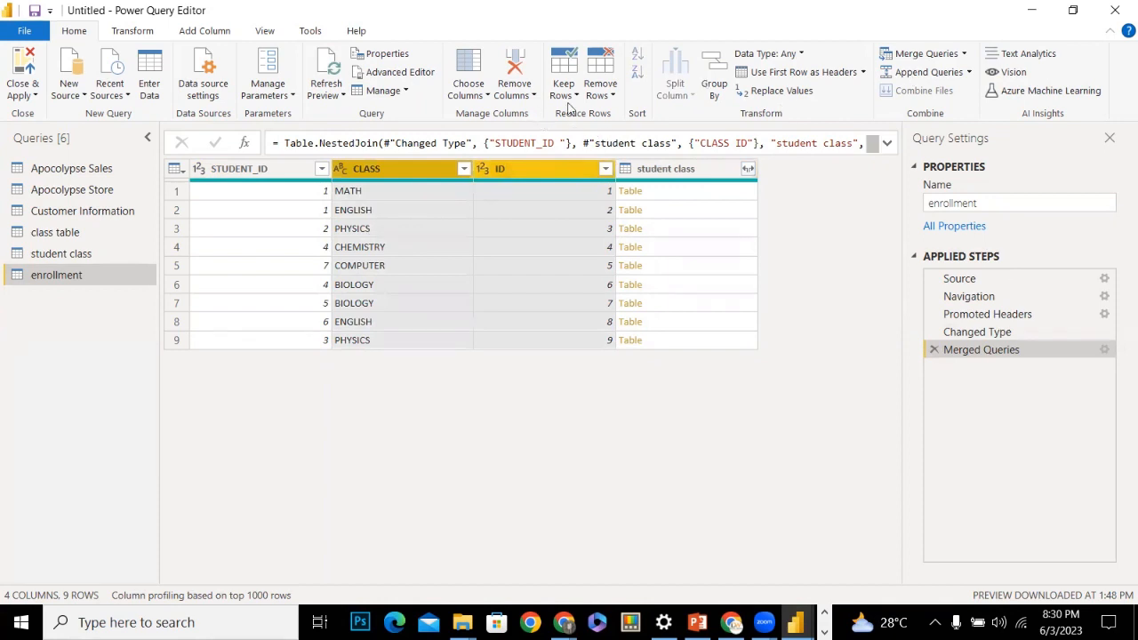
click(535, 96)
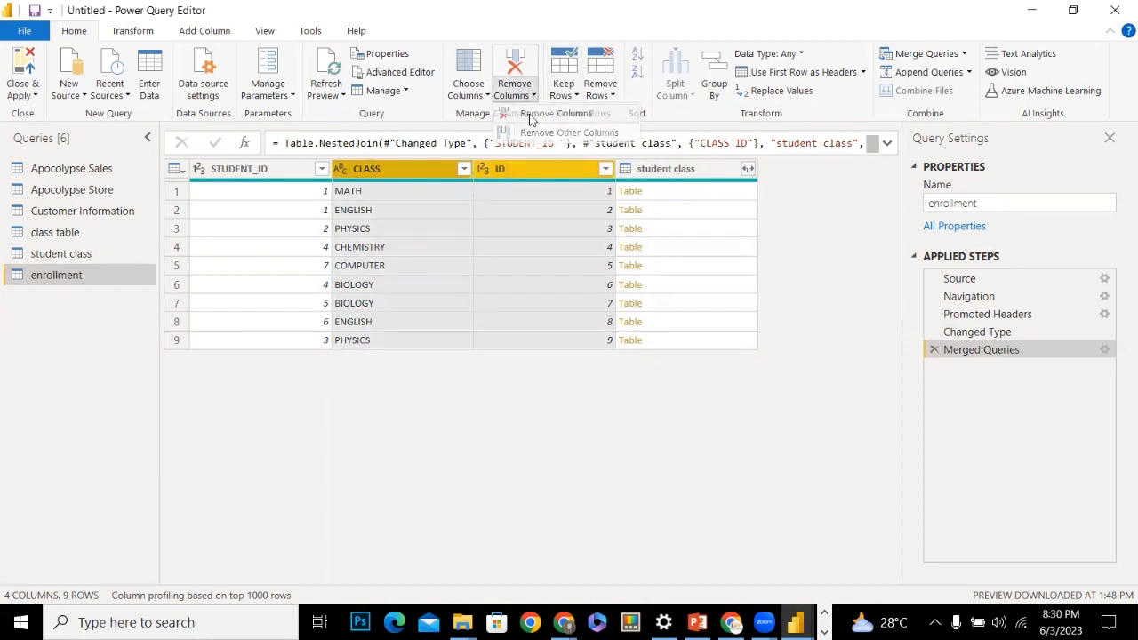
click(529, 114)
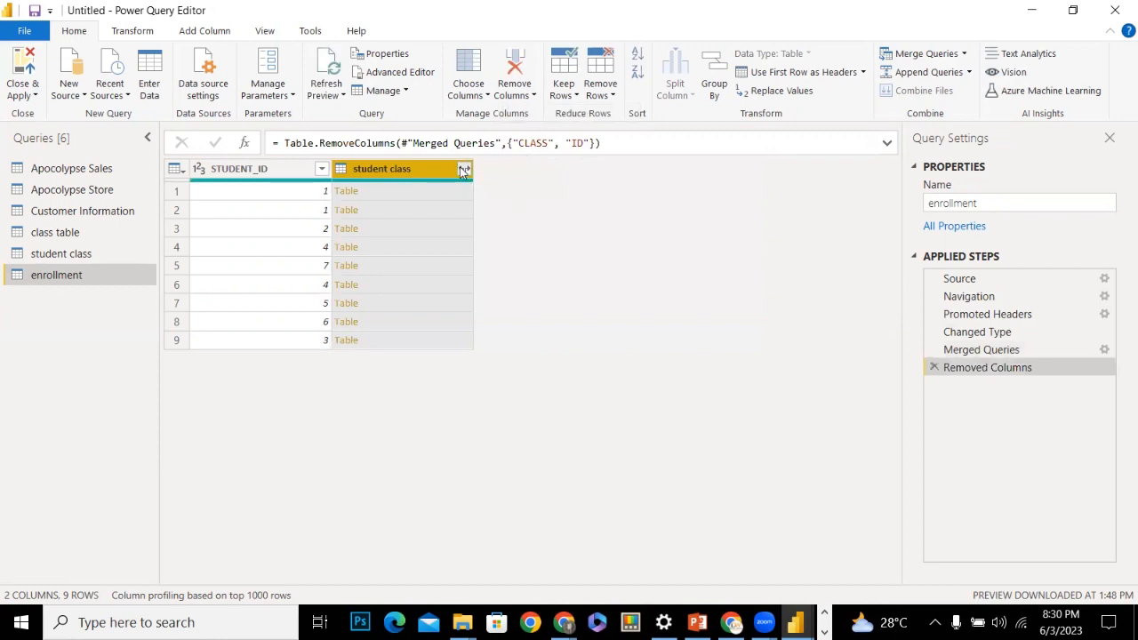
Expand the merged student class column to include only CLASS ID, keeping the original column name as prefix
click(463, 170)
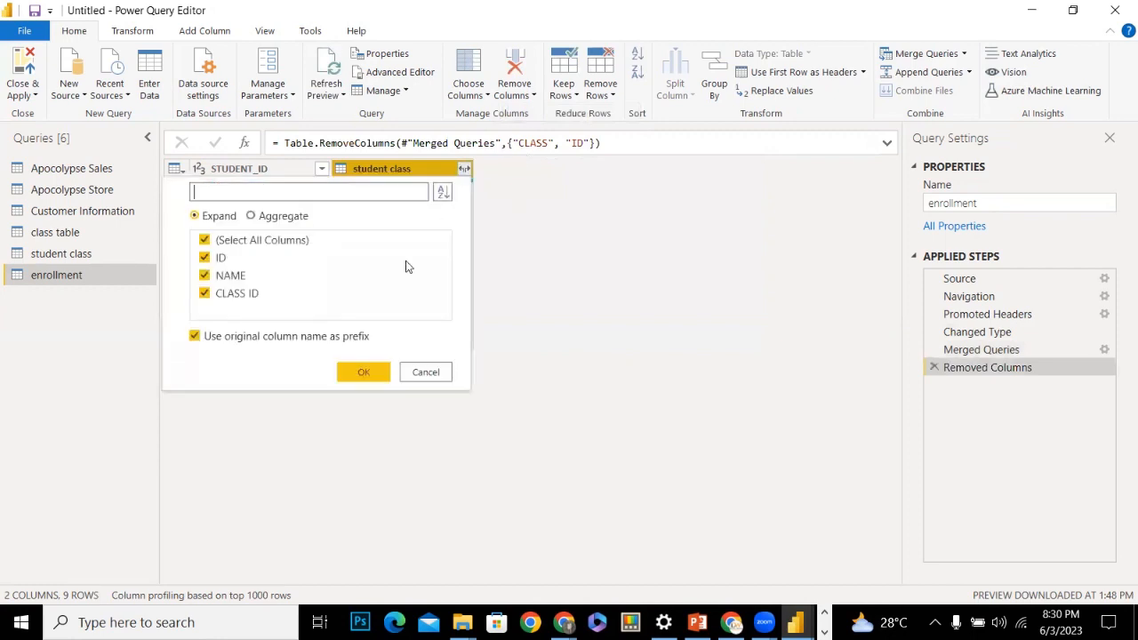
click(206, 258)
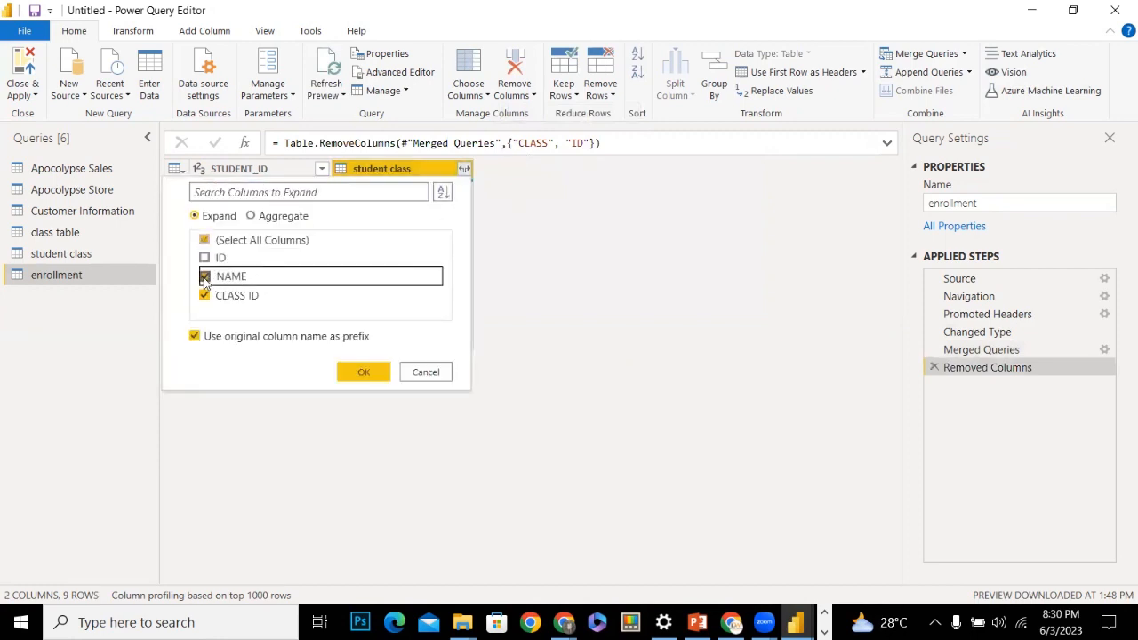
click(205, 276)
click(365, 372)
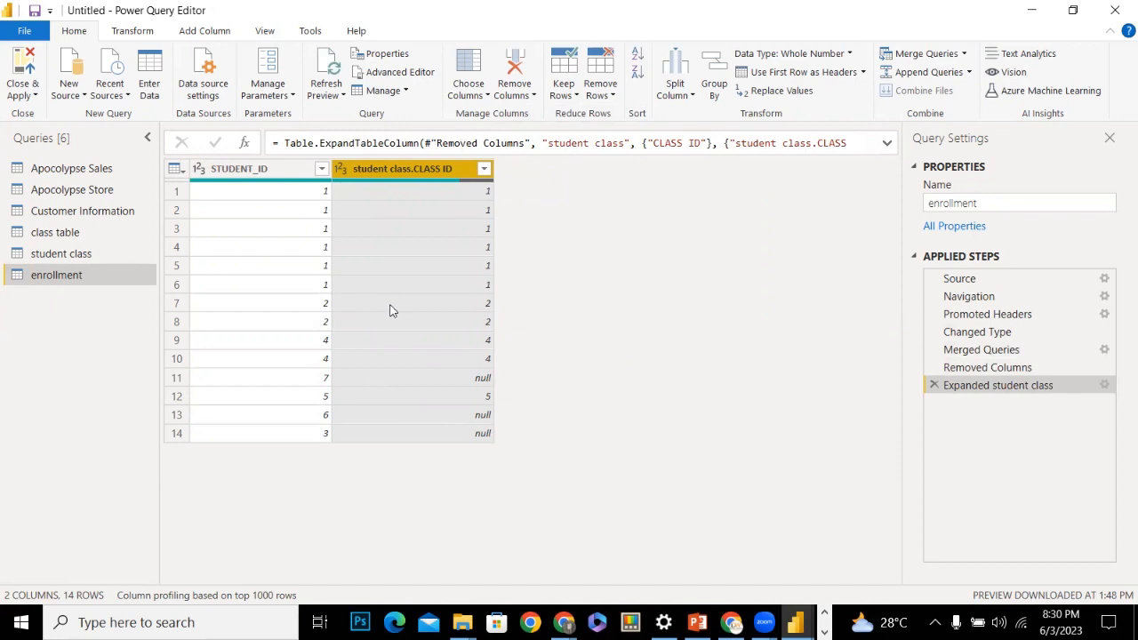
Rename the expanded student class.CLASS ID column as CLASS ID
double_click(382, 169)
double_click(396, 169)
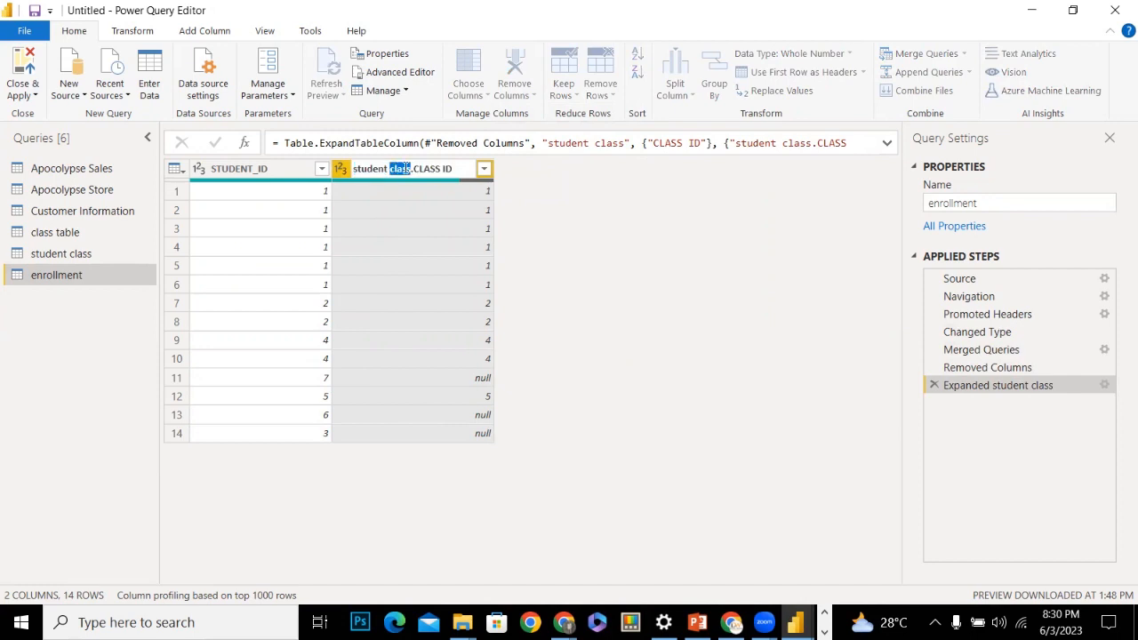
click(412, 169)
key(BackSpace)
key(BackSpace)
key(BackSpace)
key(BackSpace)
key(BackSpace)
key(BackSpace)
key(BackSpace)
key(BackSpace)
key(BackSpace)
key(BackSpace)
key(BackSpace)
key(BackSpace)
key(BackSpace)
key(BackSpace)
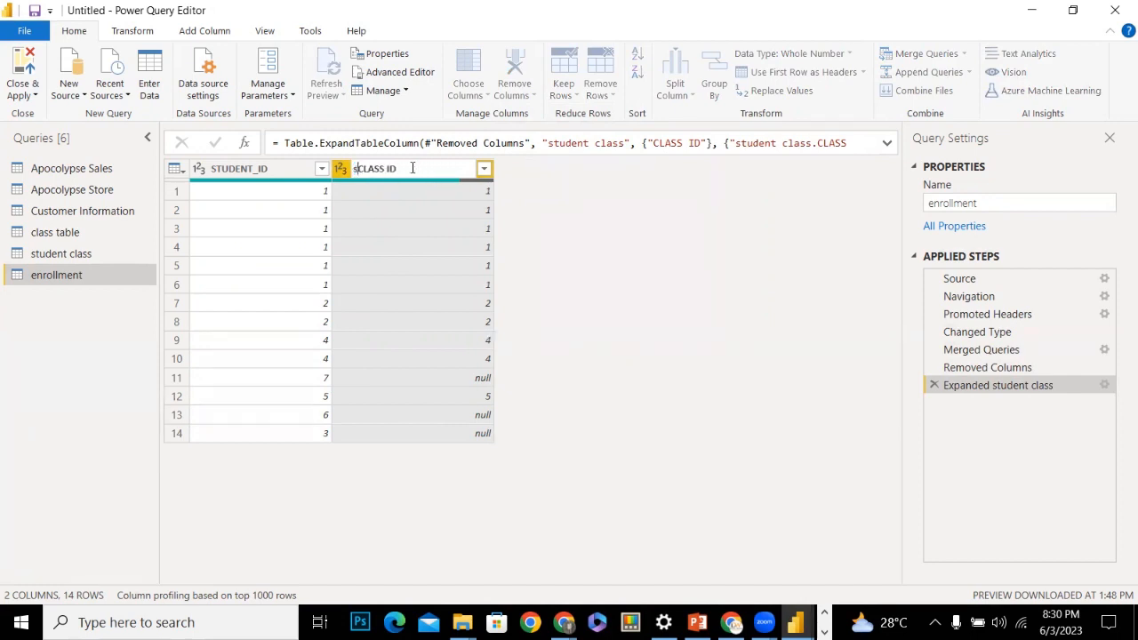
key(Return)
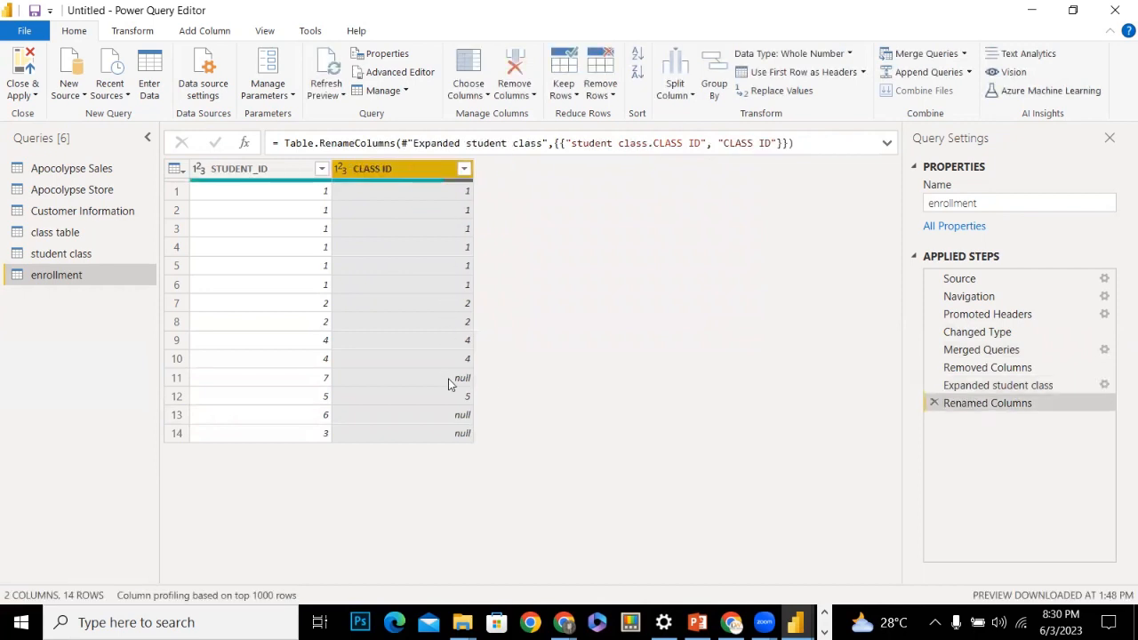
Compare the class IDs in student class with those in enrollment, and delete enrollment's Renamed Columns step
click(76, 255)
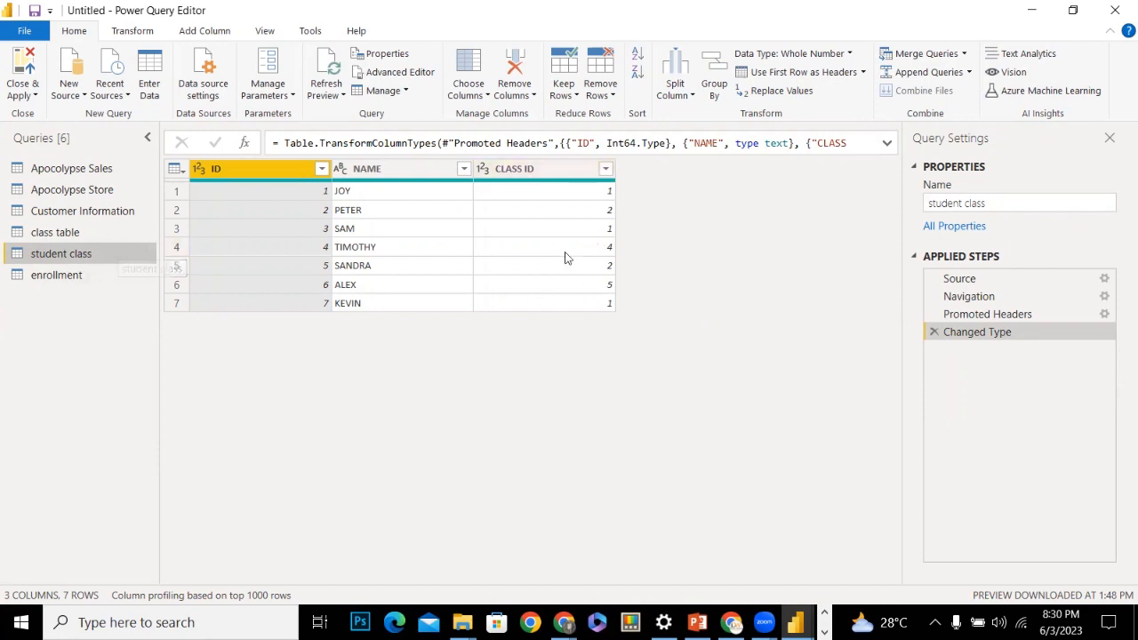
click(93, 276)
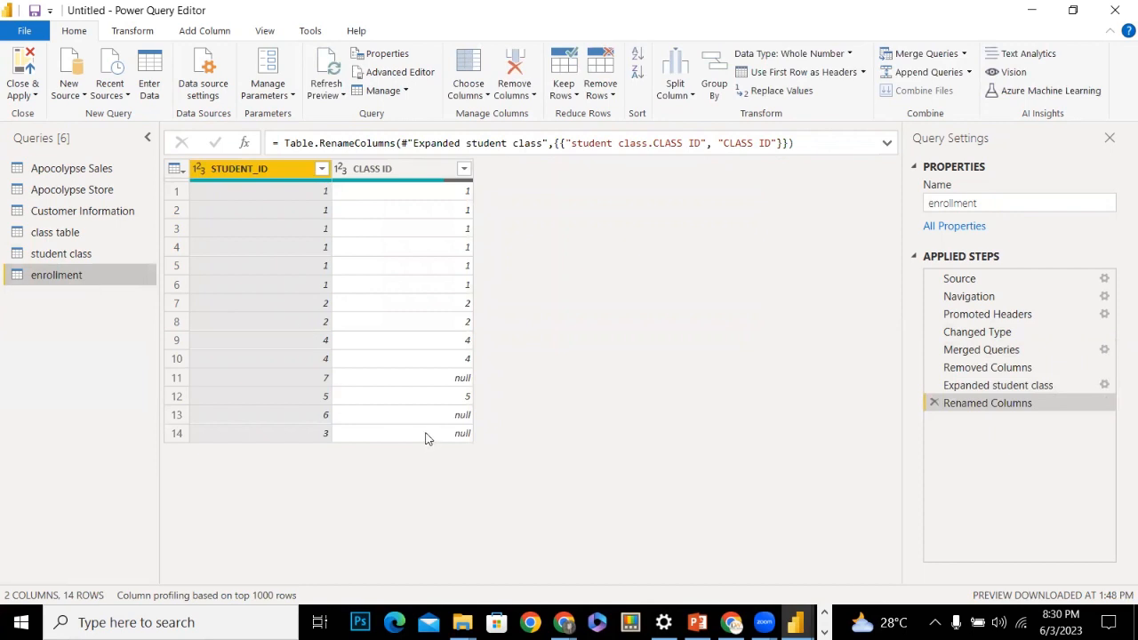
click(426, 381)
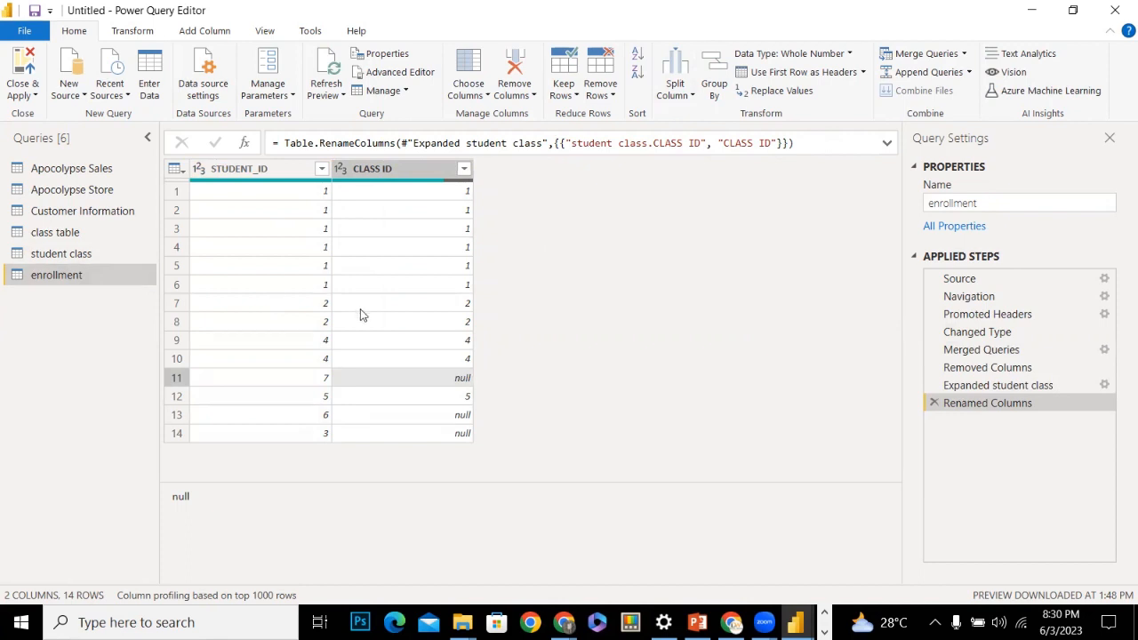
click(933, 403)
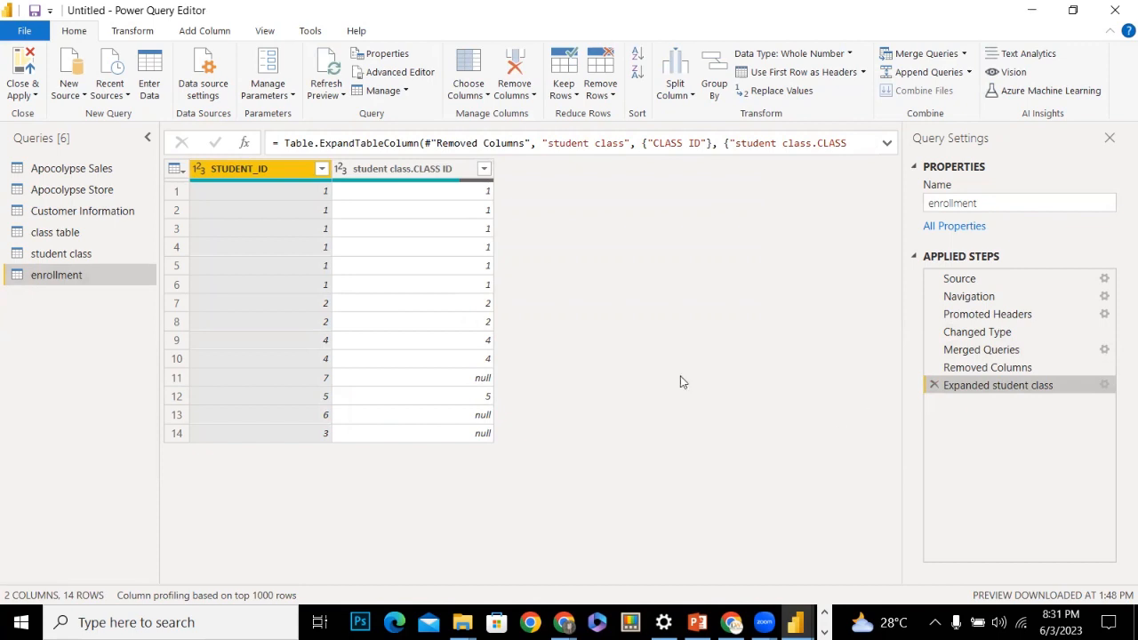
Rename the student class.CLASS ID column in the enrollment query as CLASS ID
click(486, 379)
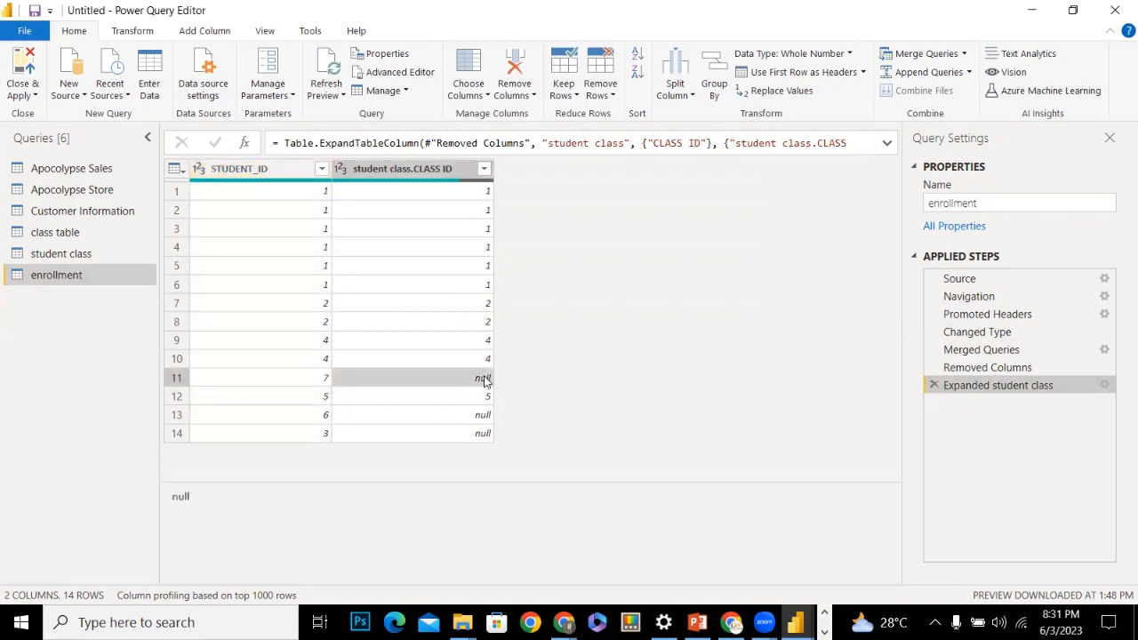
double_click(384, 169)
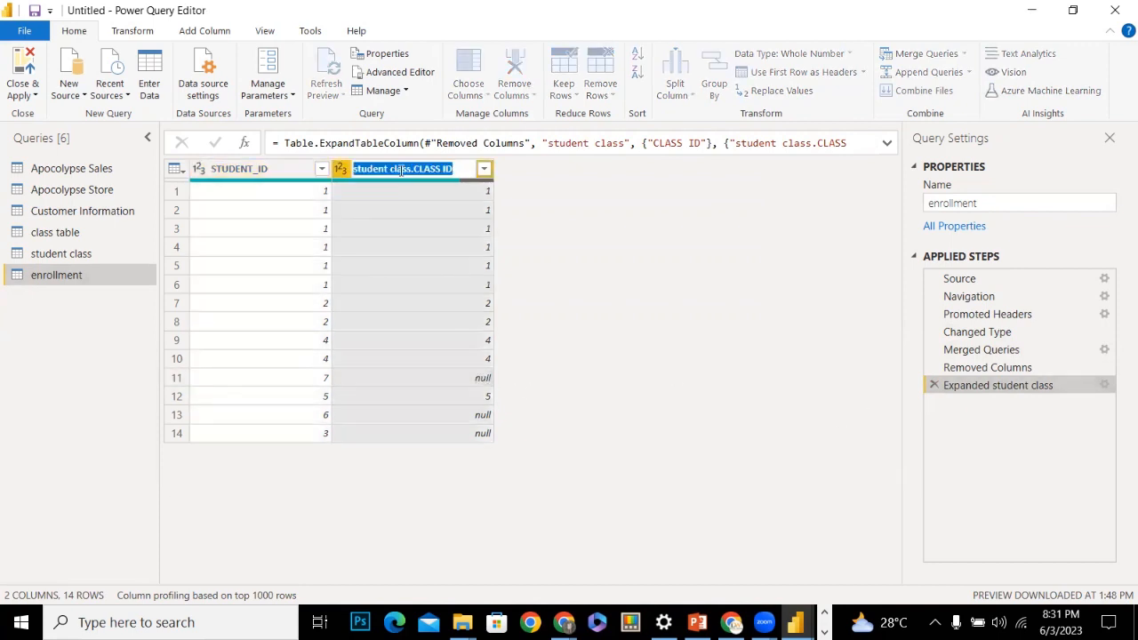
click(410, 170)
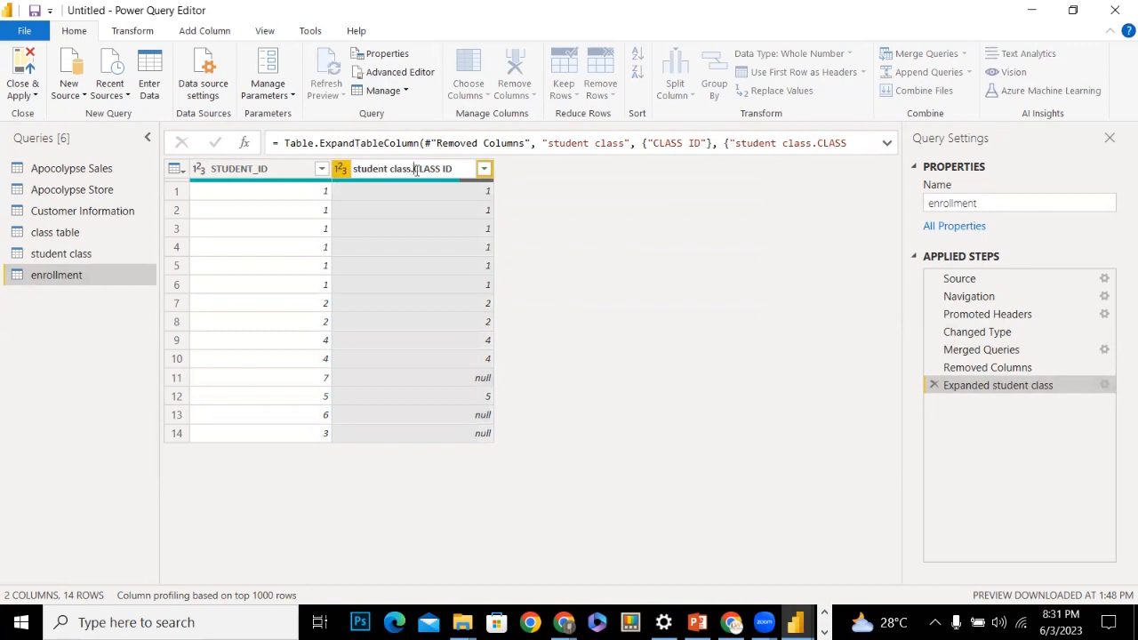
key(BackSpace)
key(BackSpace)
key(BackSpace)
key(BackSpace)
key(BackSpace)
key(BackSpace)
key(BackSpace)
key(BackSpace)
key(BackSpace)
key(BackSpace)
key(BackSpace)
key(BackSpace)
key(BackSpace)
key(BackSpace)
key(Return)
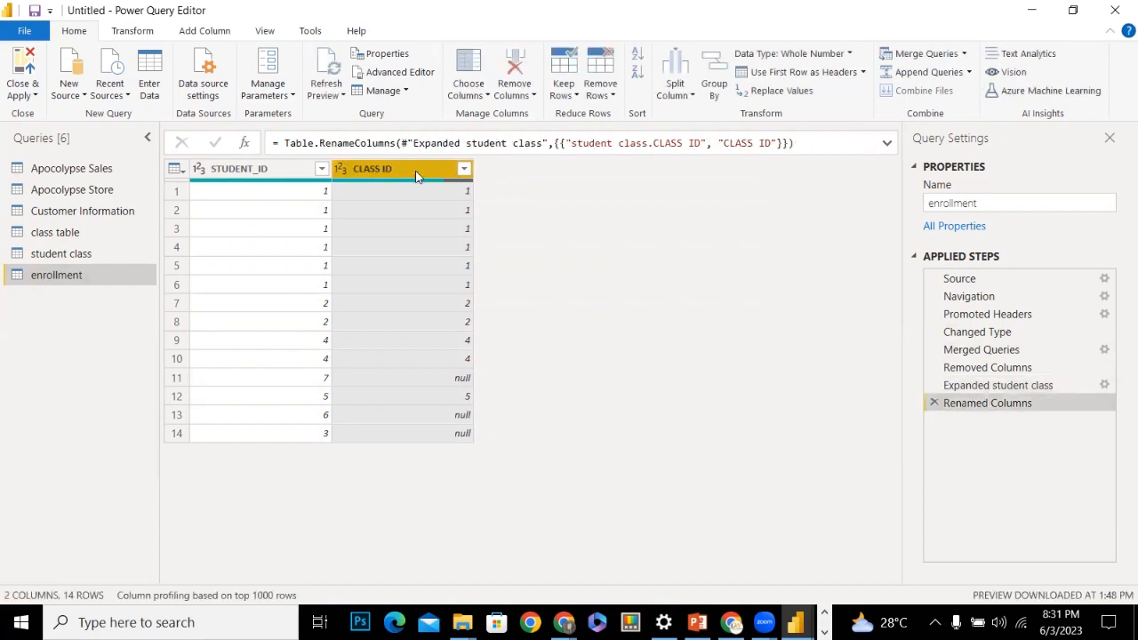
Compare the student class and class table queries with enrollment, and delete the enrollment query
click(92, 254)
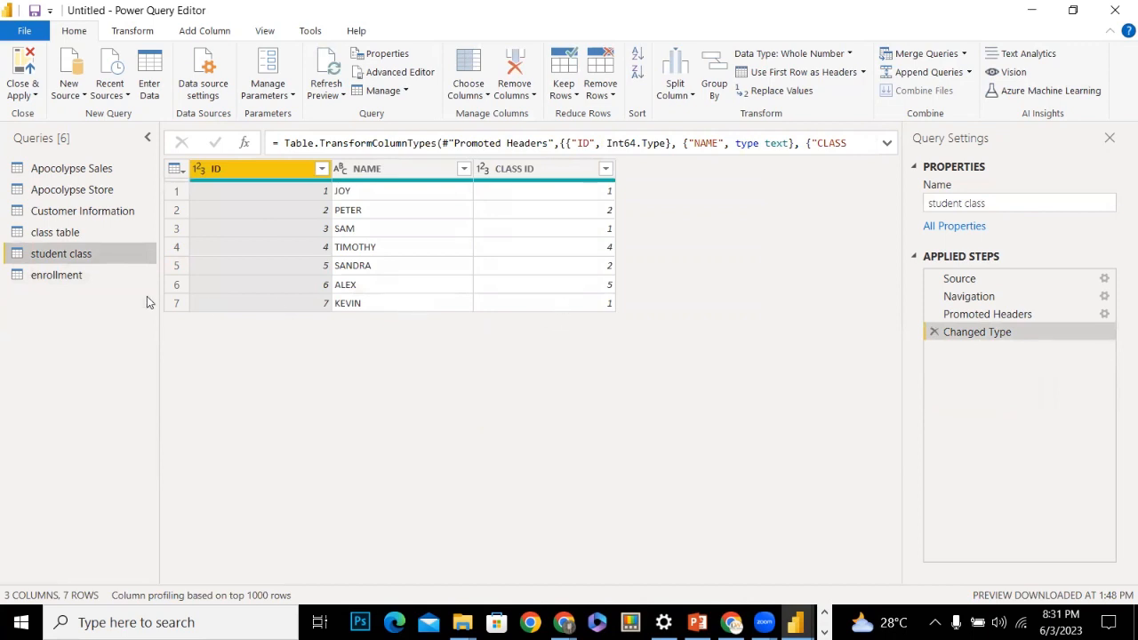
click(86, 233)
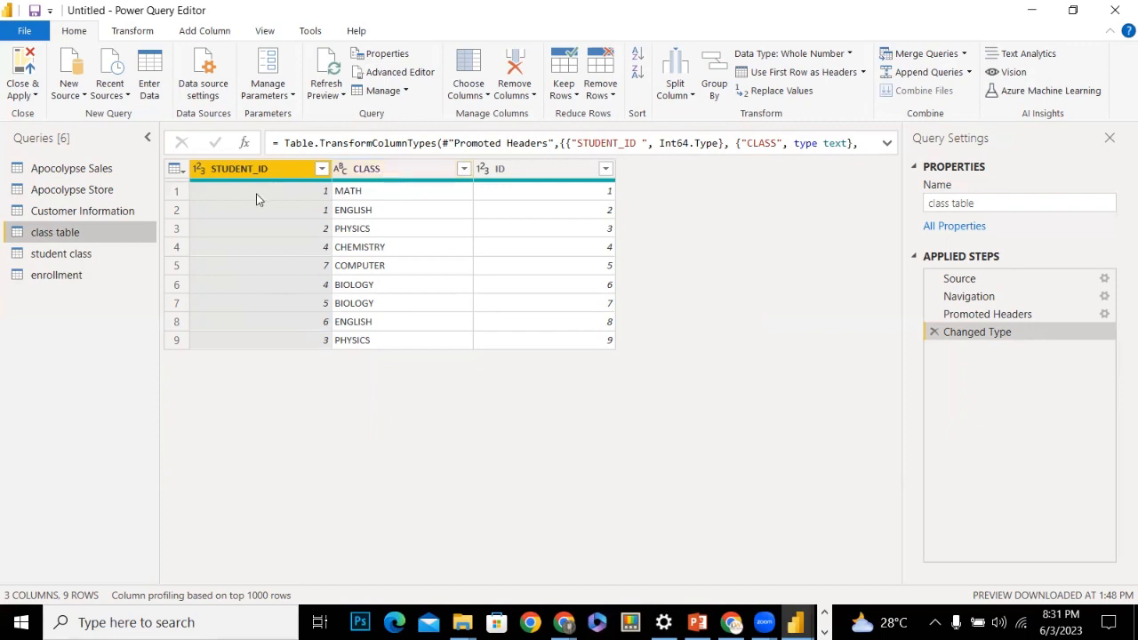
click(64, 253)
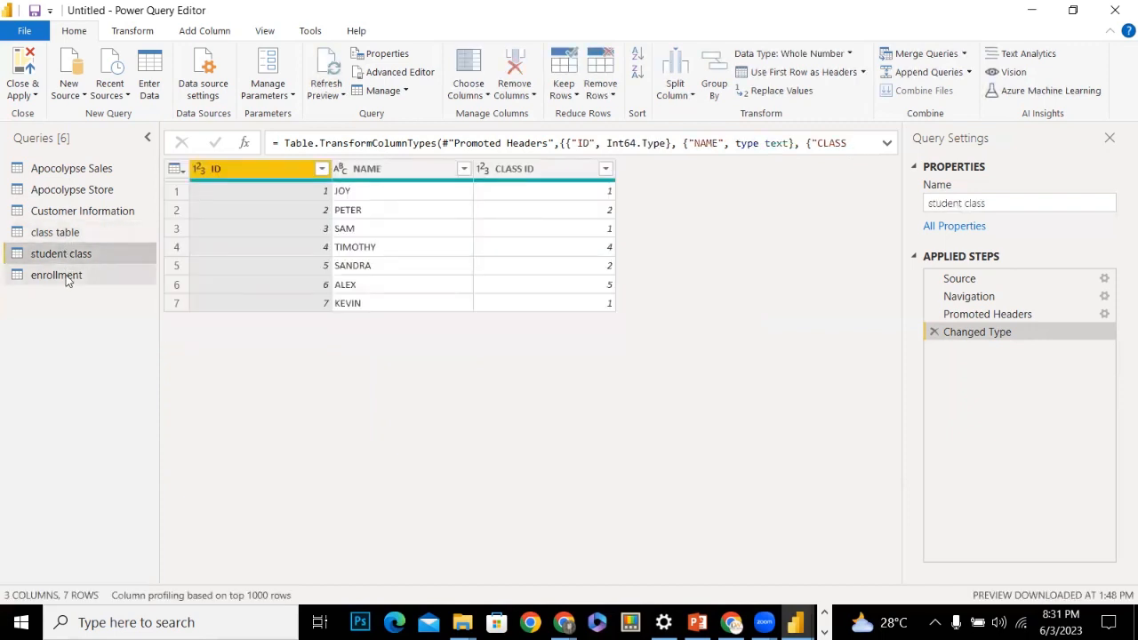
click(66, 274)
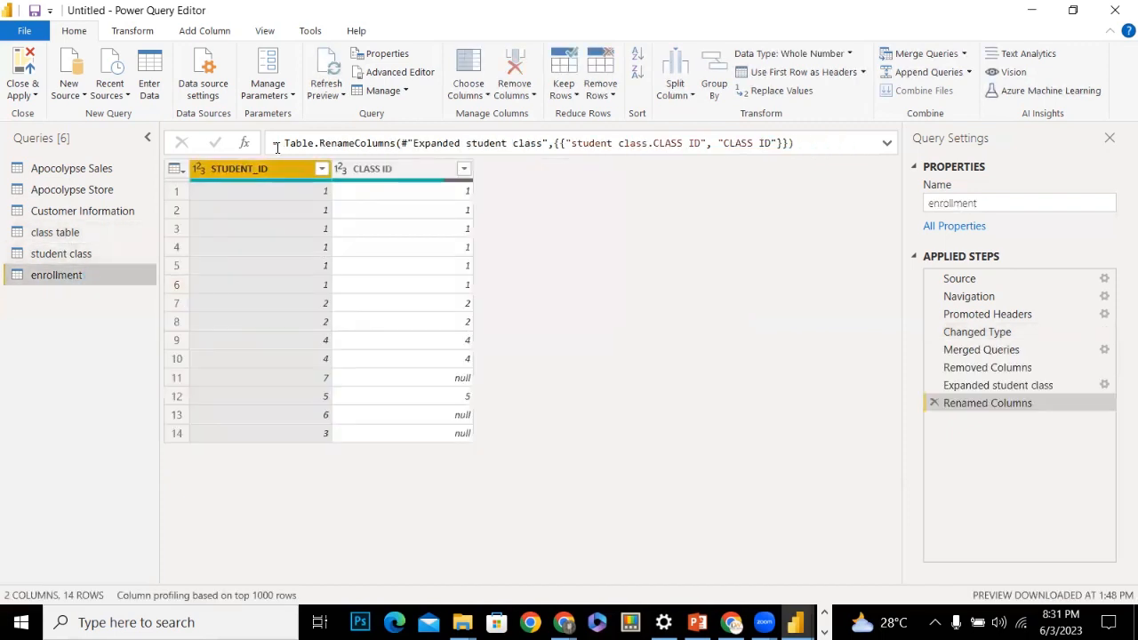
right_click(53, 277)
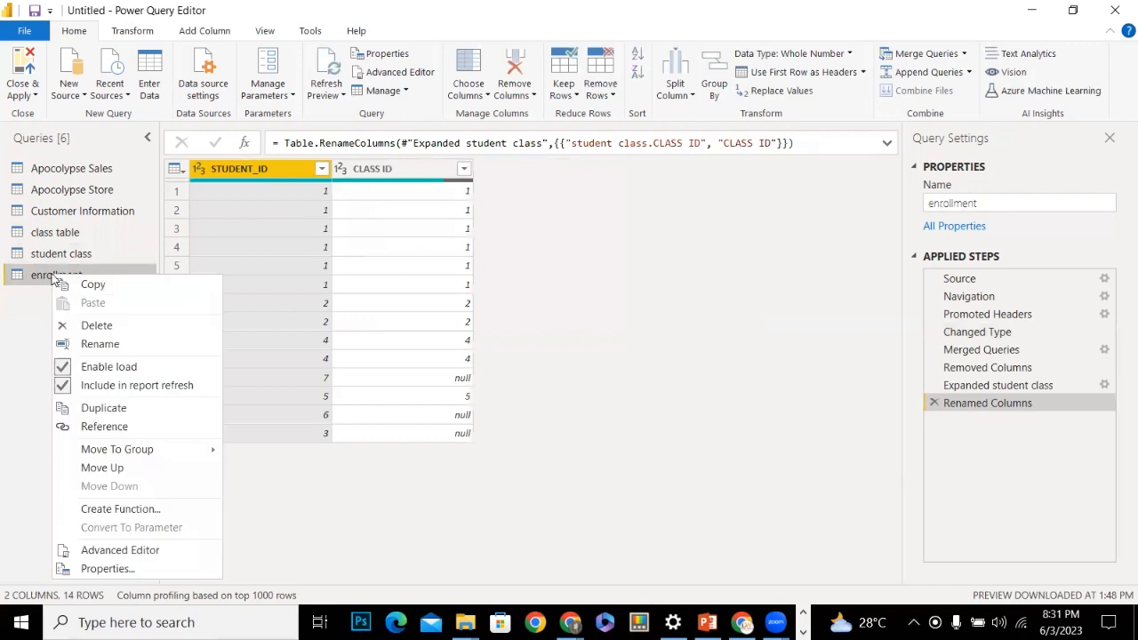
click(92, 326)
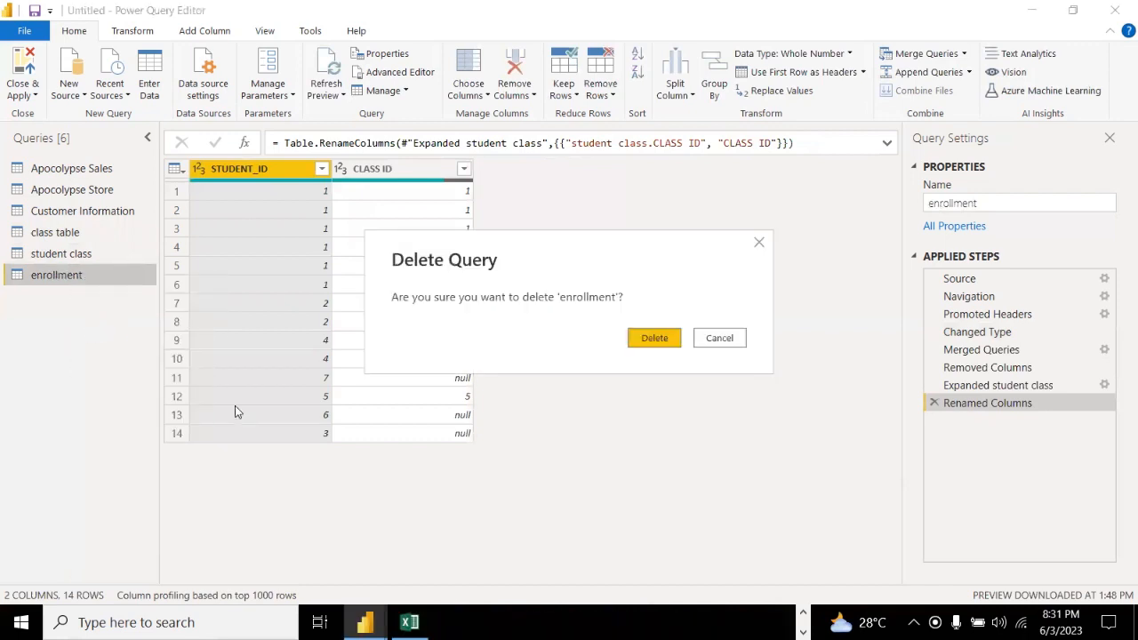
click(661, 346)
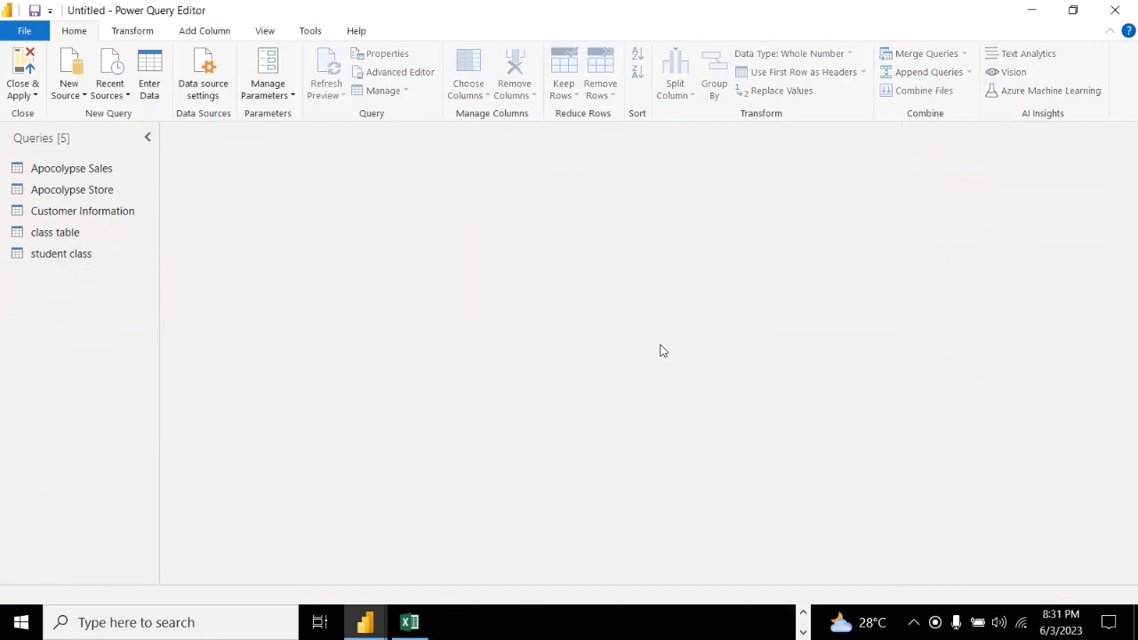
Merge class table with student class as a new query, matching ID to ID with a Left Outer join
click(78, 235)
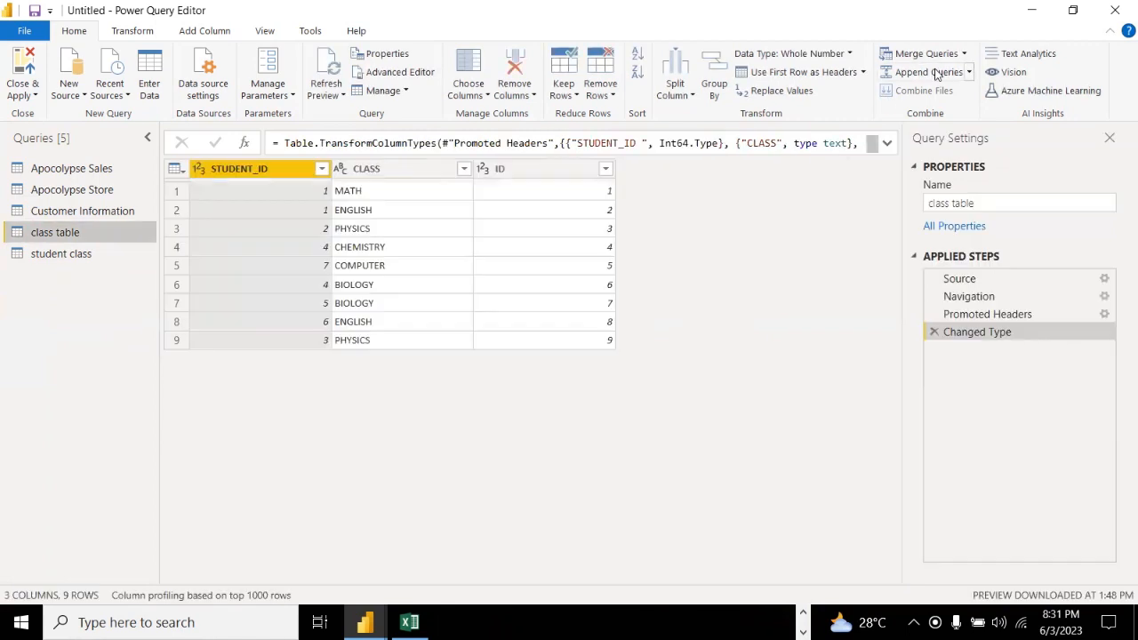
click(964, 55)
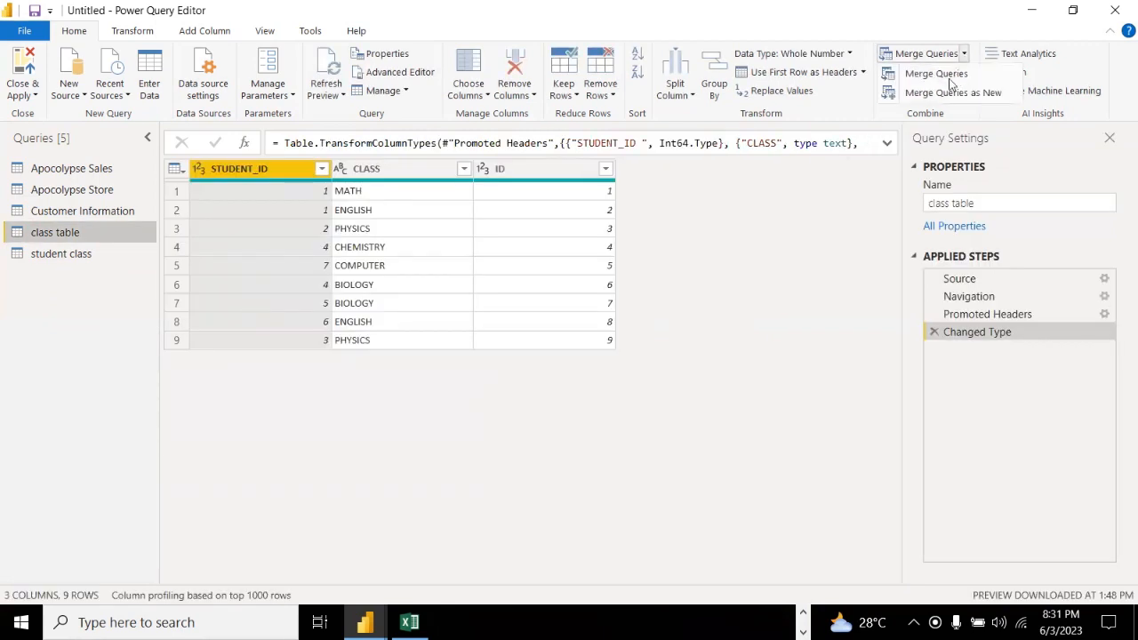
click(944, 93)
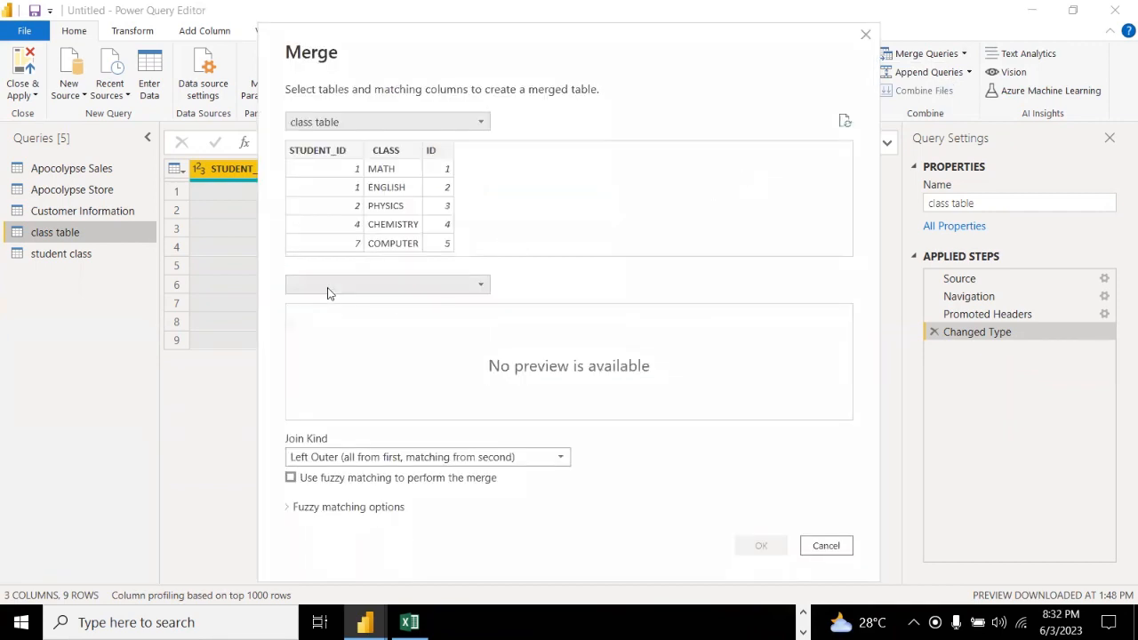
click(328, 284)
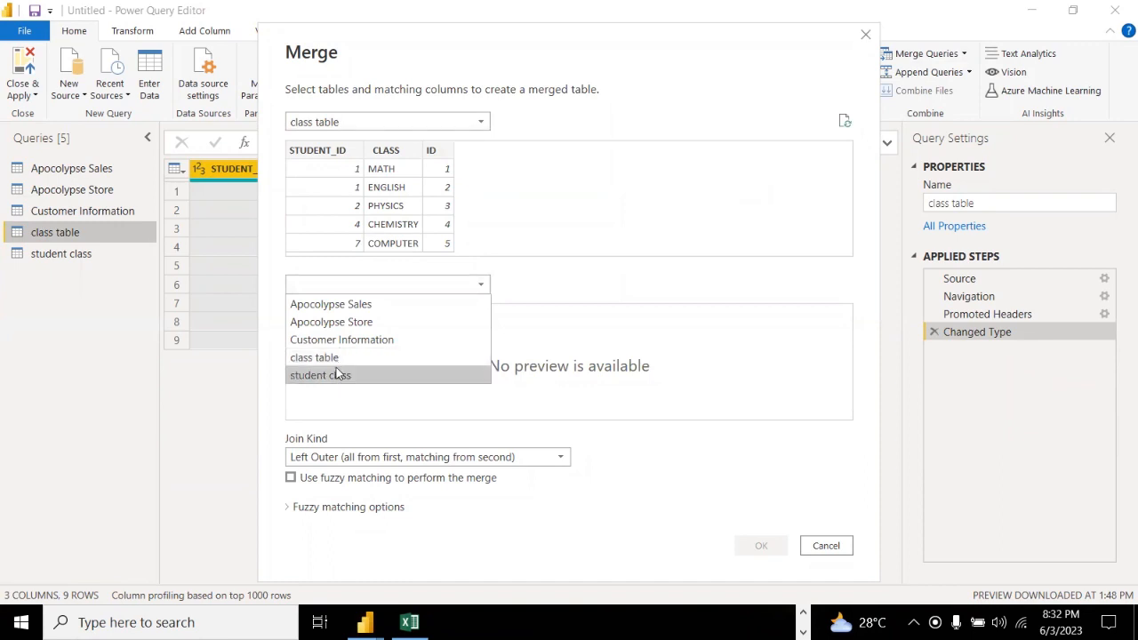
click(334, 375)
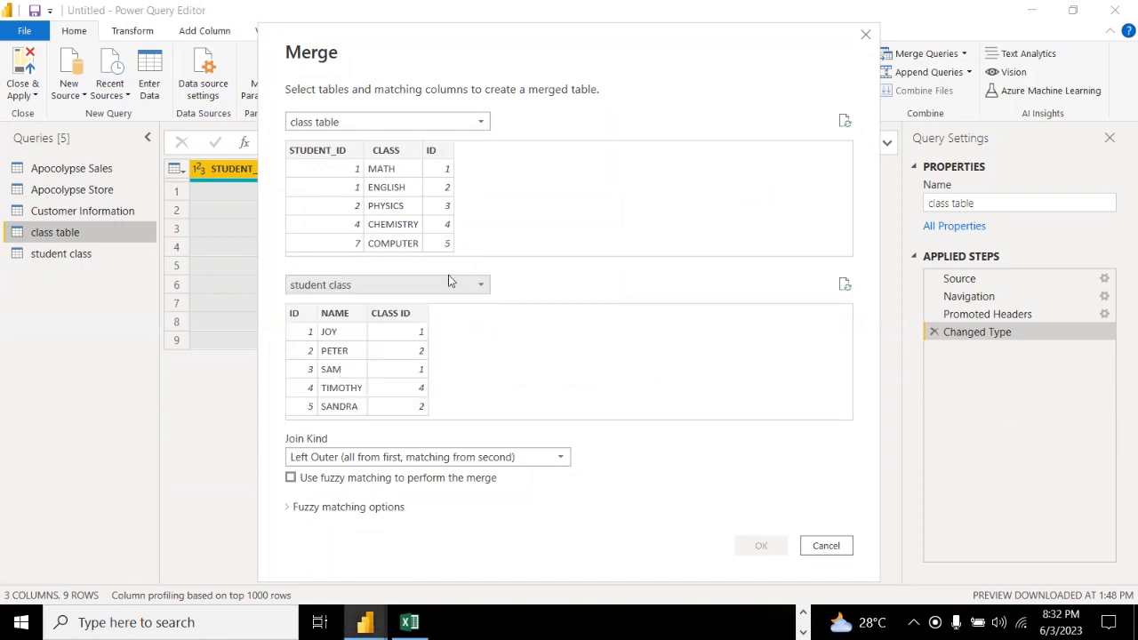
click(332, 151)
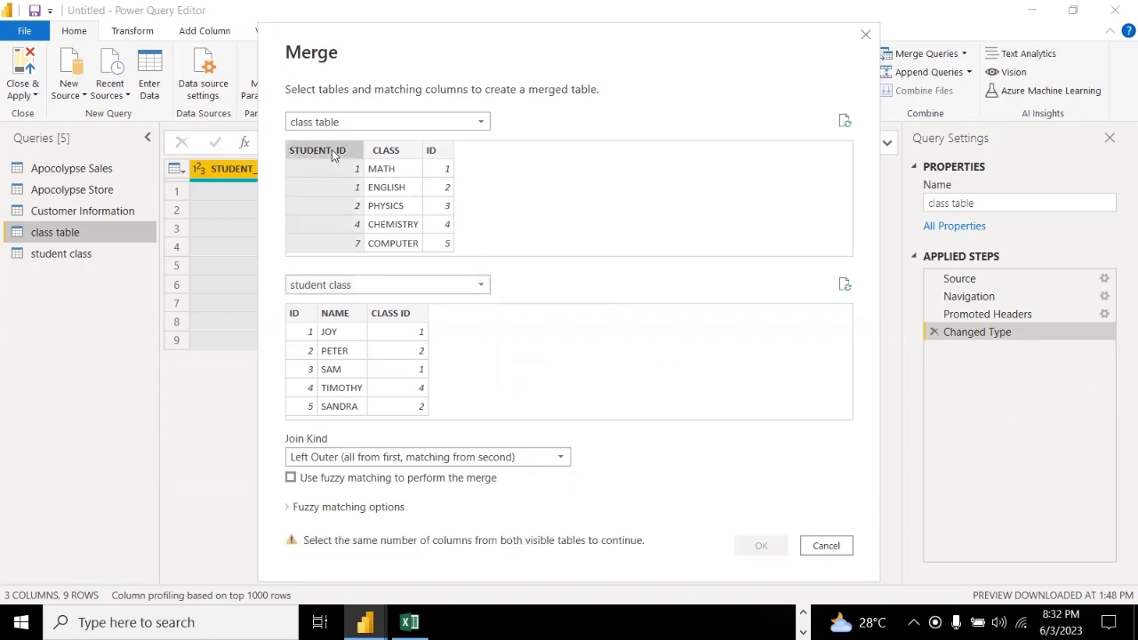
click(403, 314)
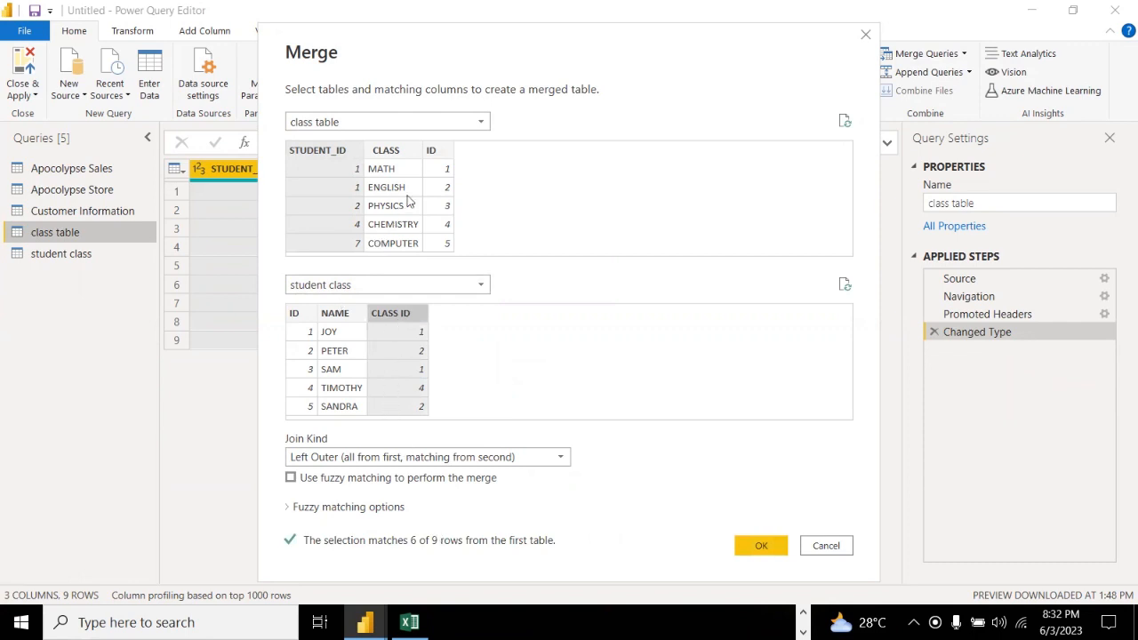
click(430, 151)
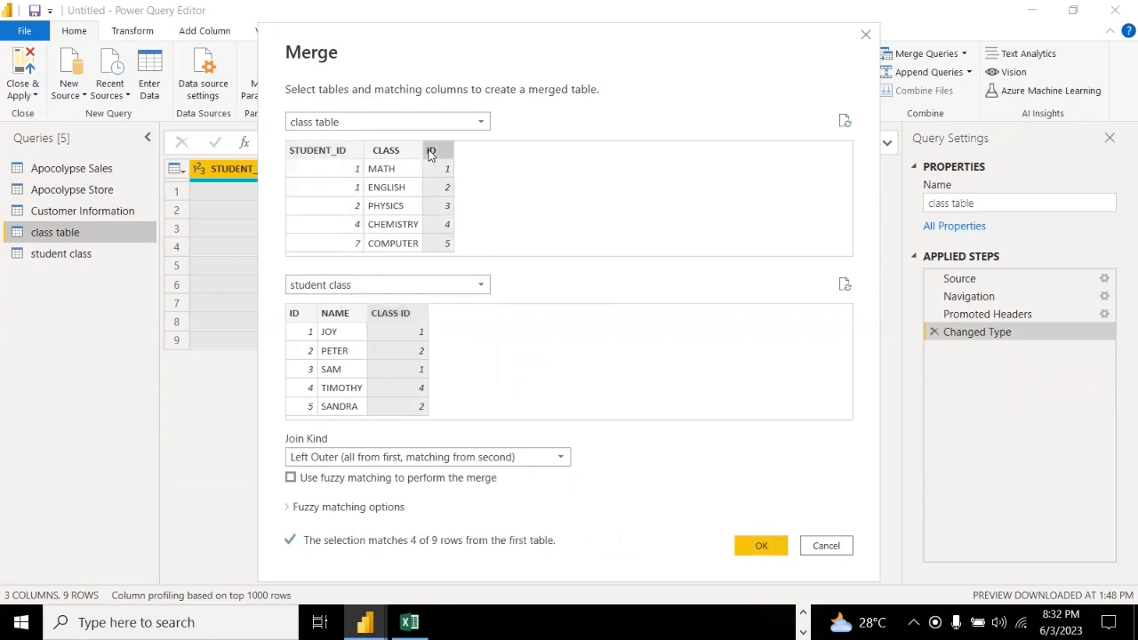
click(294, 320)
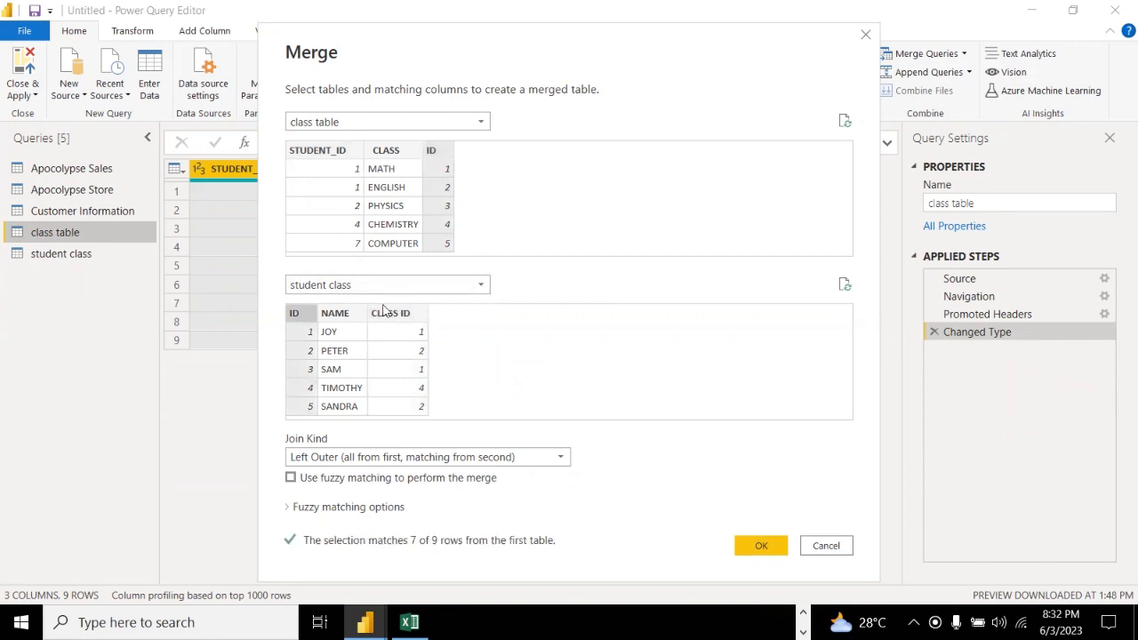
click(749, 547)
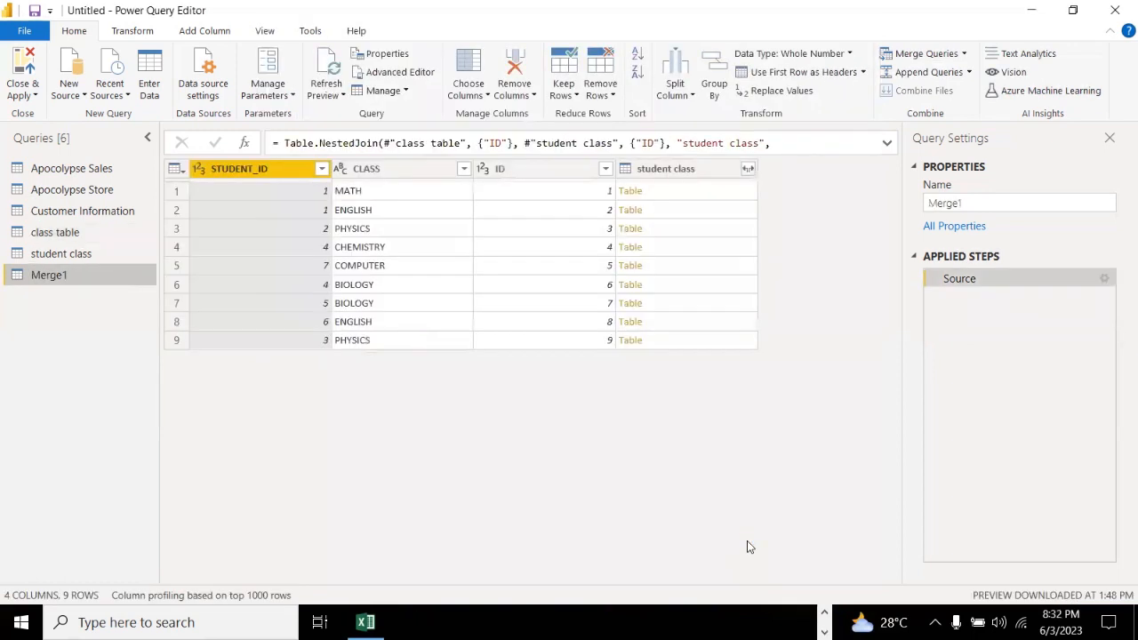
Remove the CLASS and ID columns from the Merge1 query
click(748, 169)
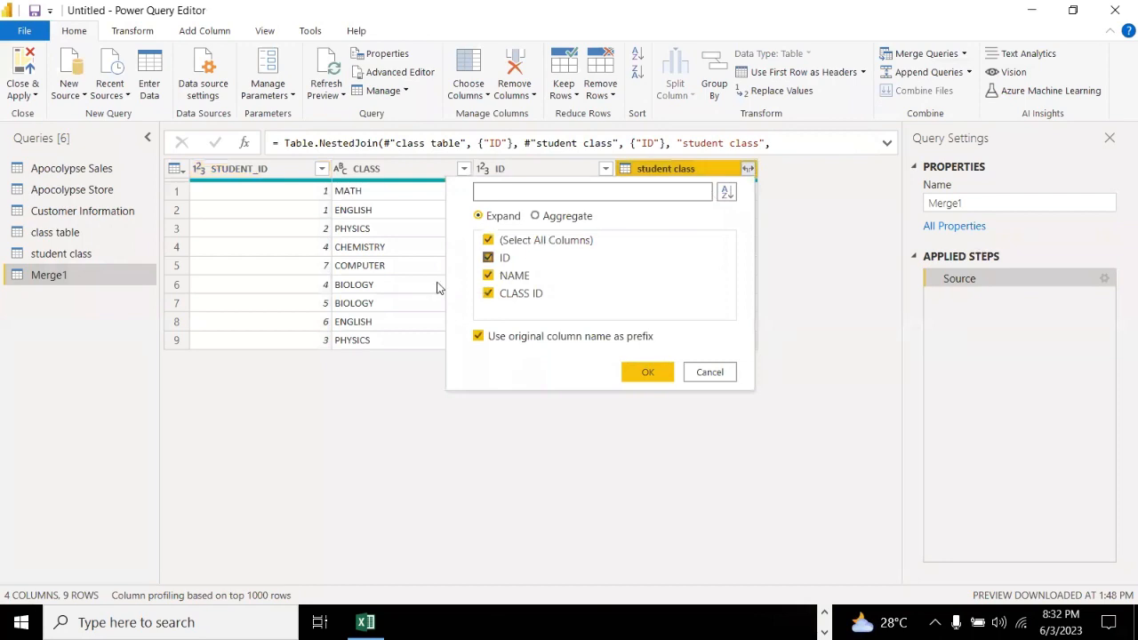
click(368, 383)
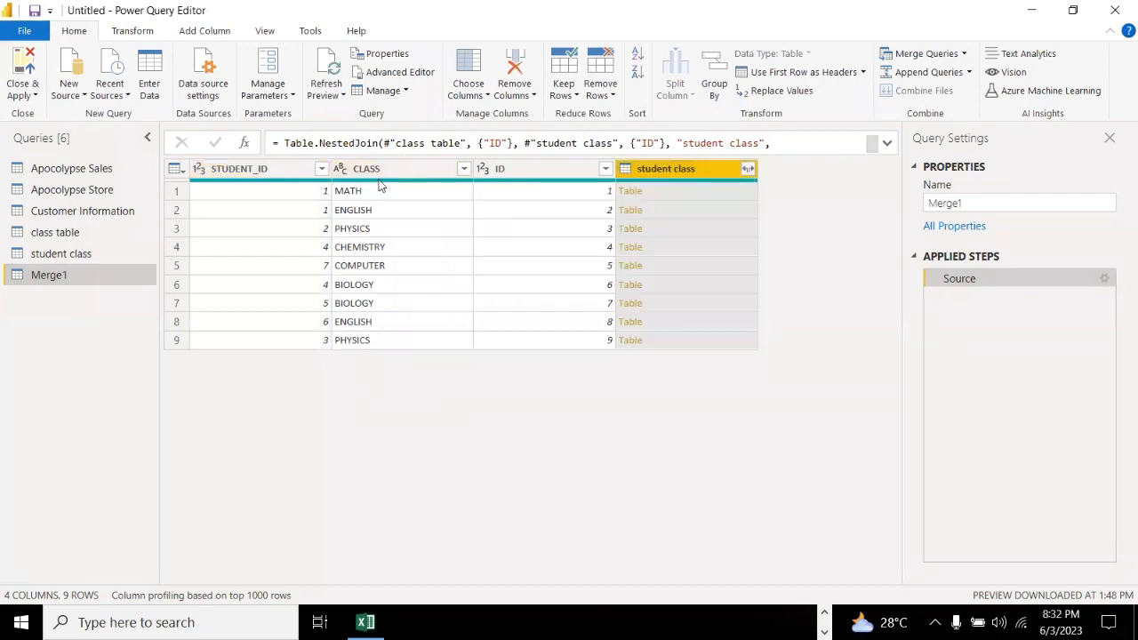
click(375, 175)
ctrl+click(511, 171)
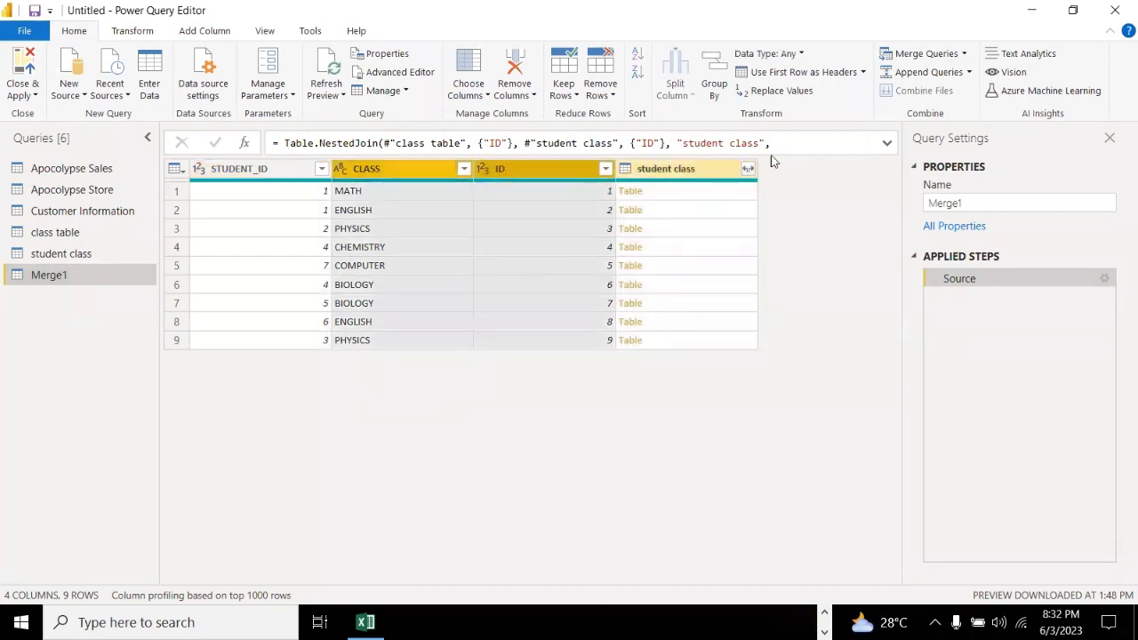
right_click(413, 173)
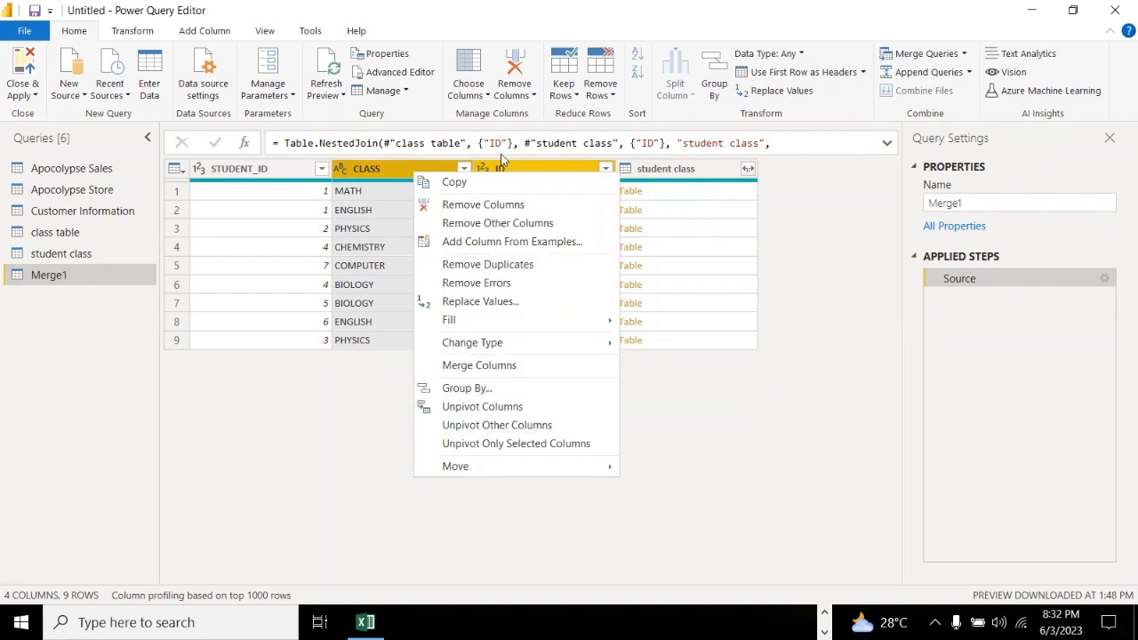
click(481, 205)
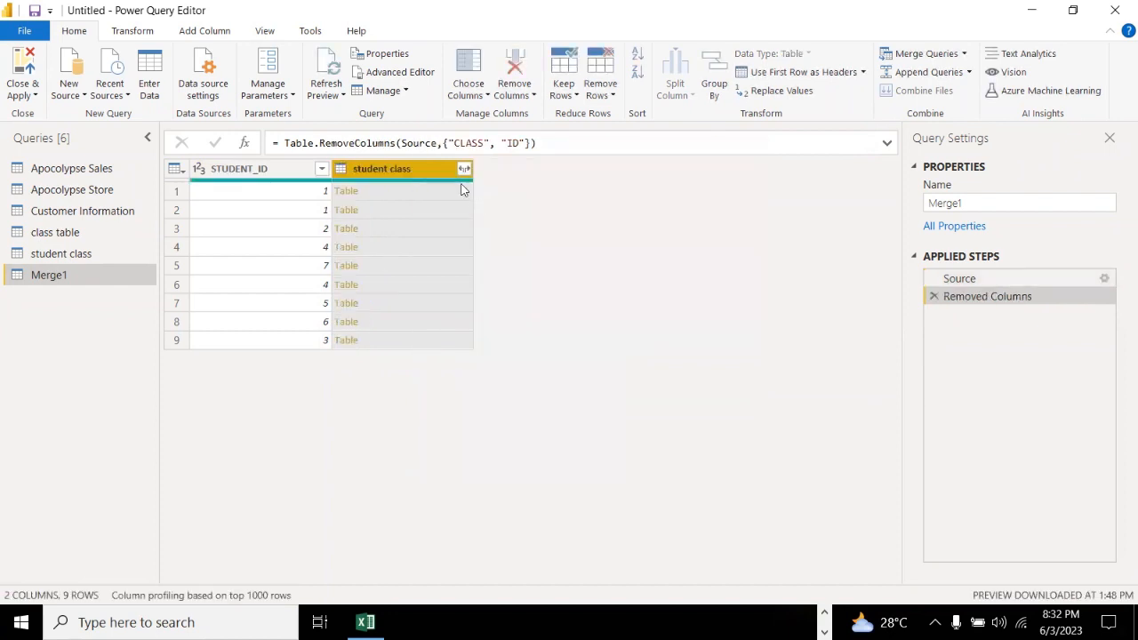
Expand Merge1's student class column to include only CLASS ID, with the original column name as prefix
click(463, 169)
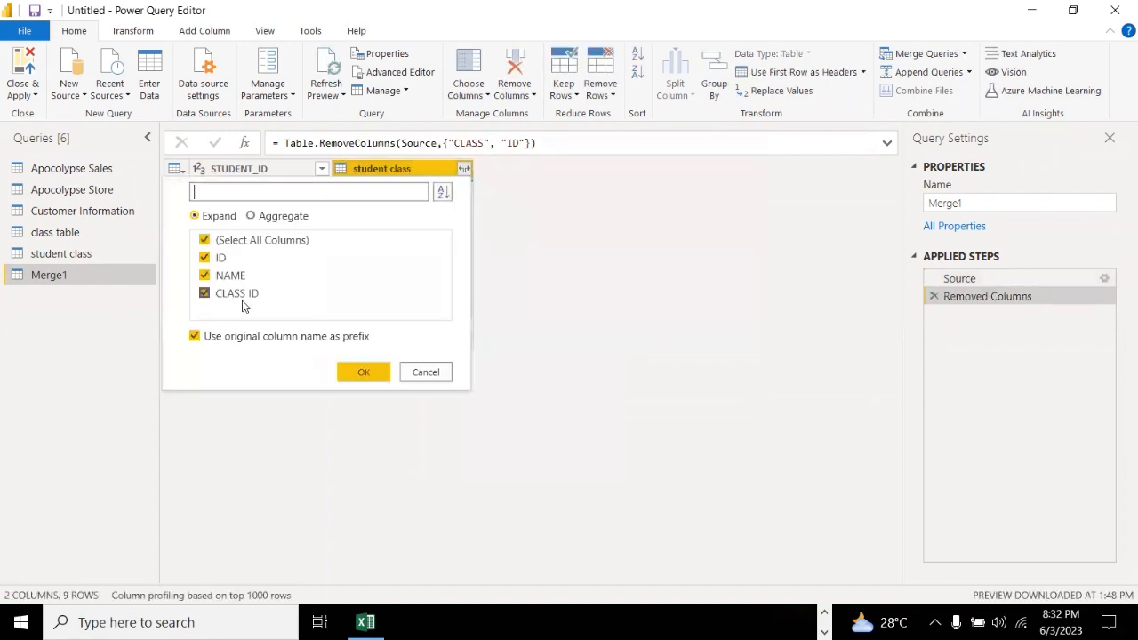
click(204, 294)
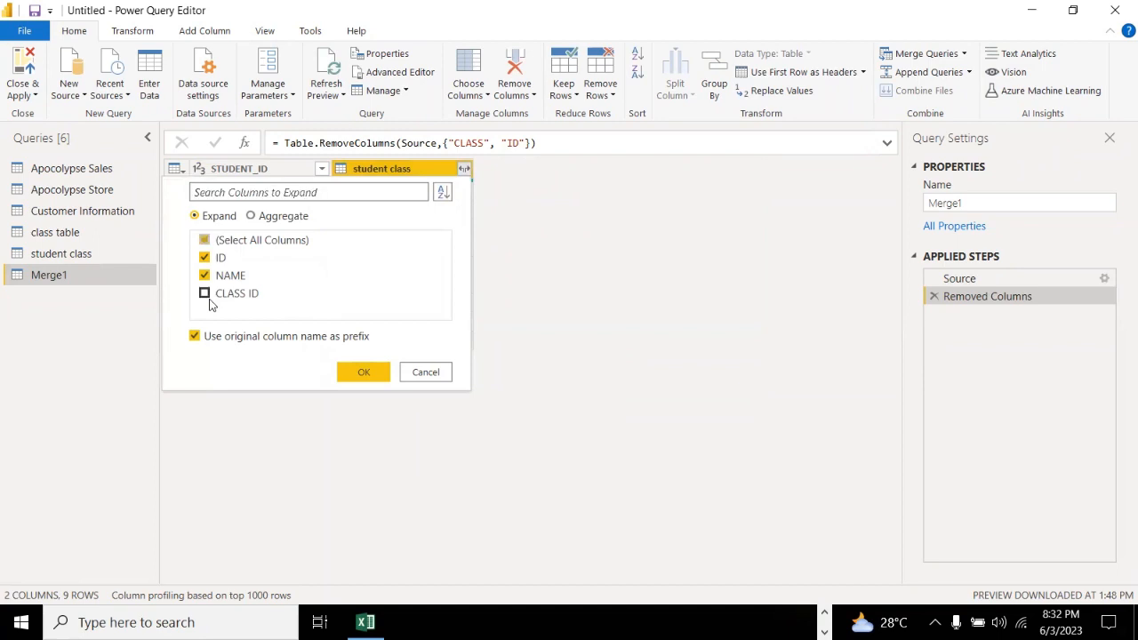
click(204, 240)
click(204, 293)
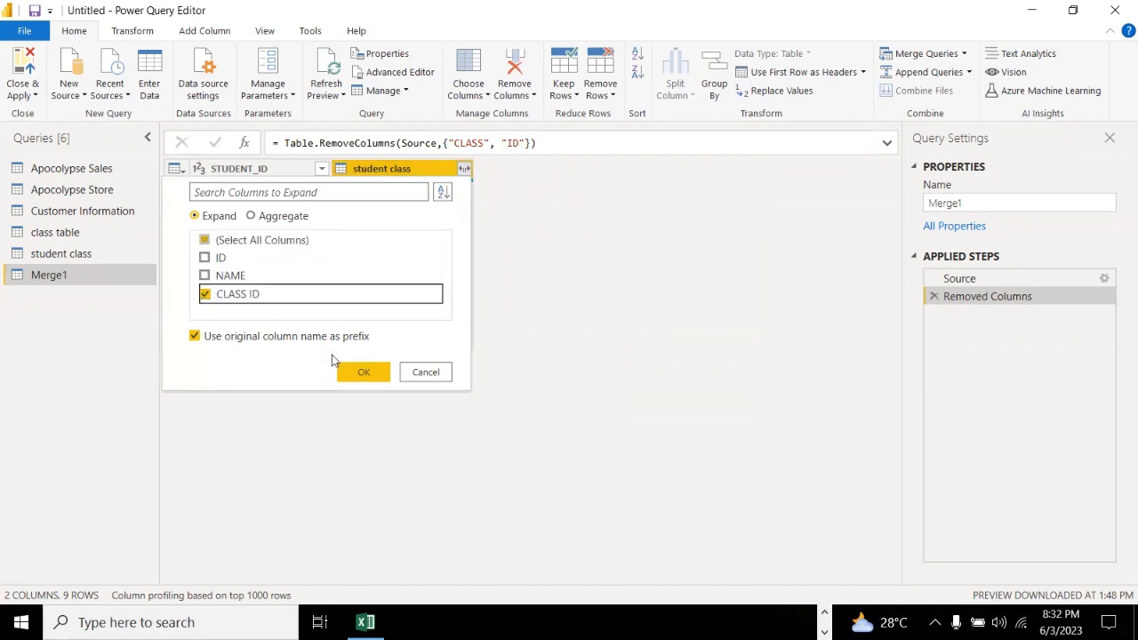
click(364, 371)
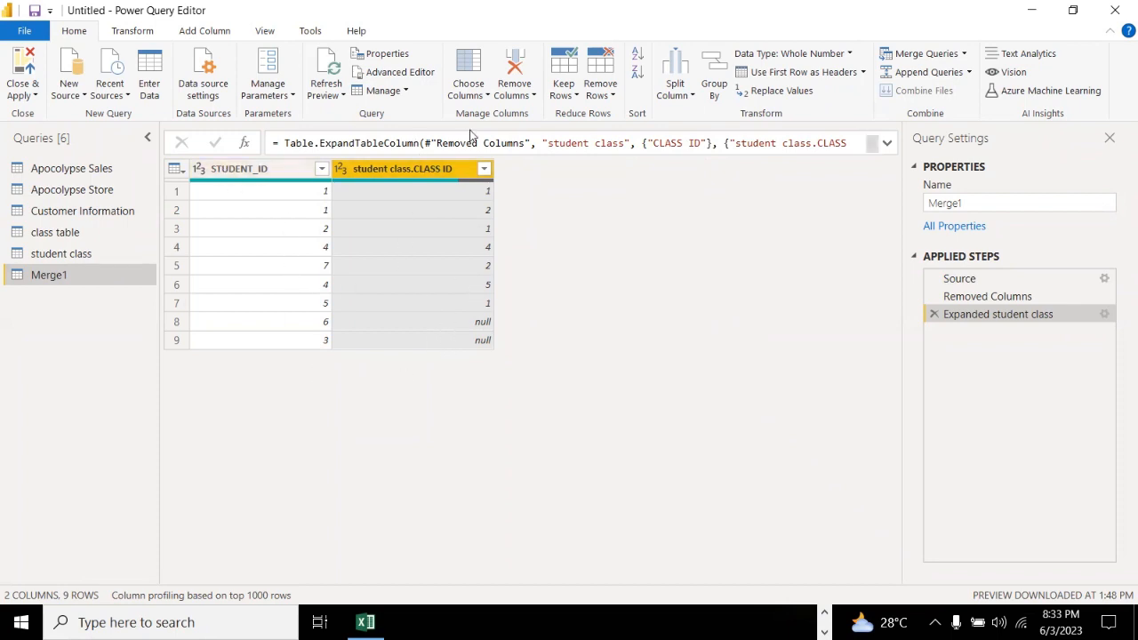
Apply the pending query changes to the data model and close the query editor
click(446, 173)
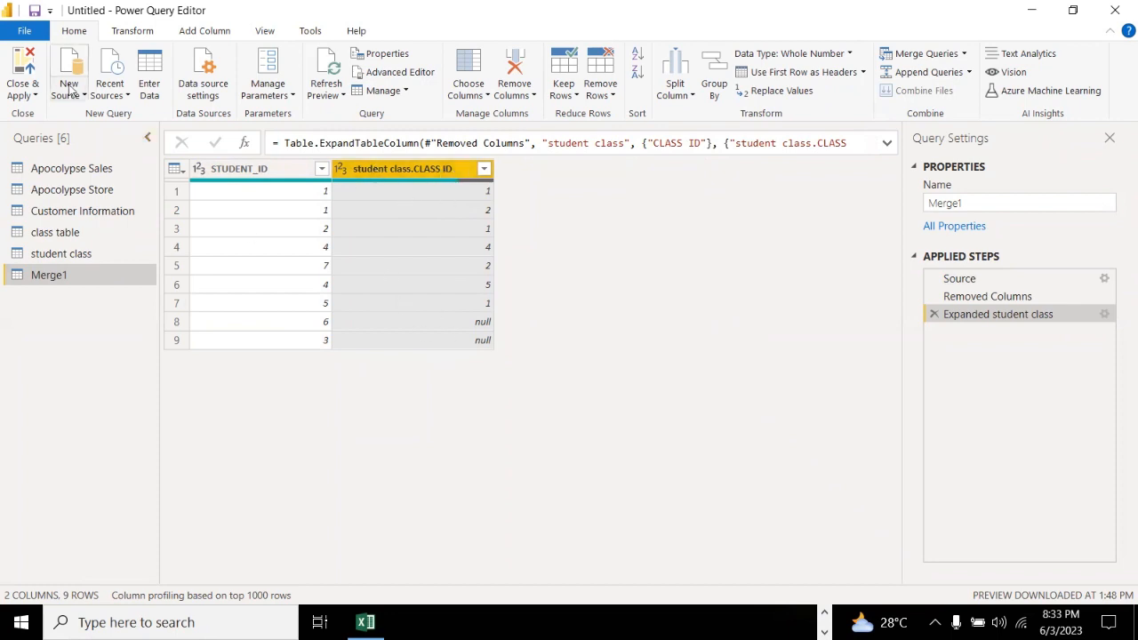
click(35, 95)
click(39, 125)
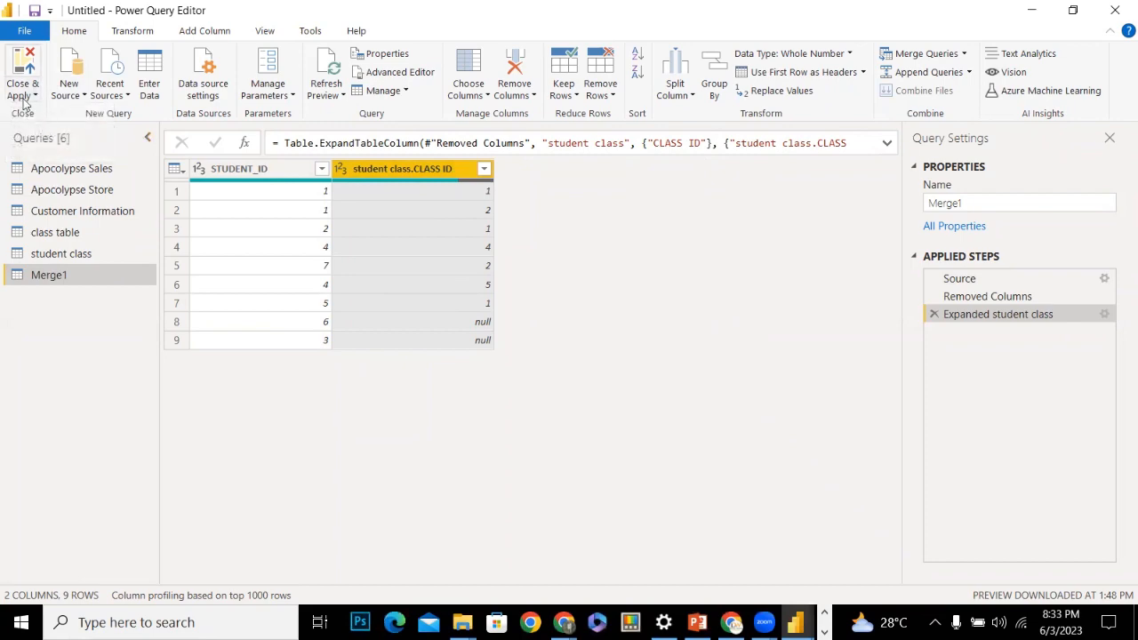
click(35, 95)
click(37, 121)
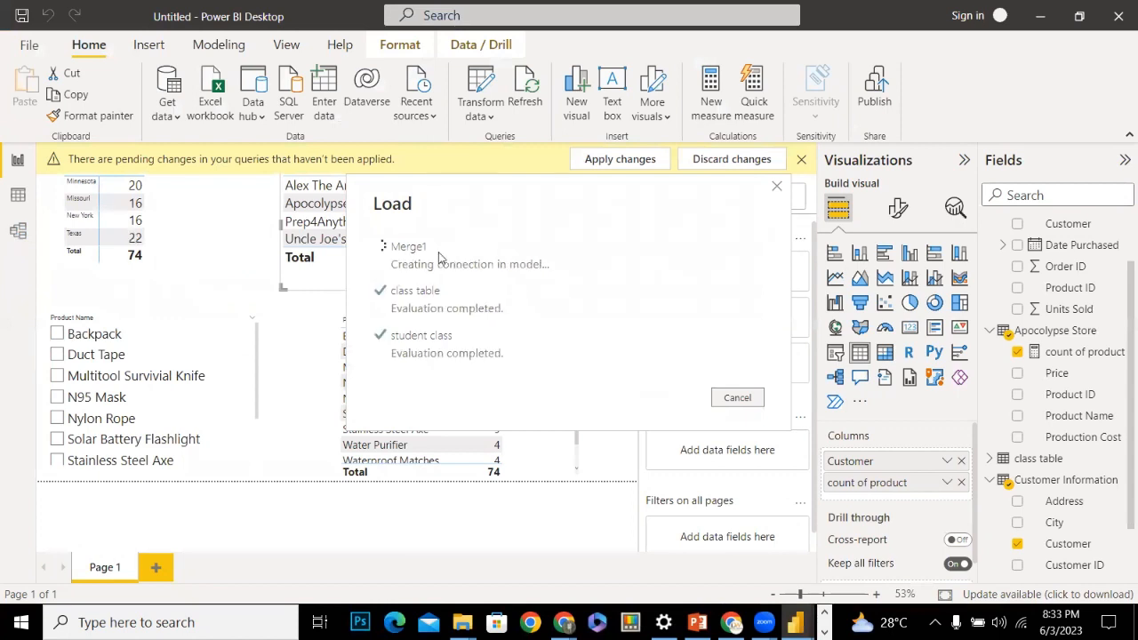
Delete the relationship between class table and student class in the model diagram
click(19, 233)
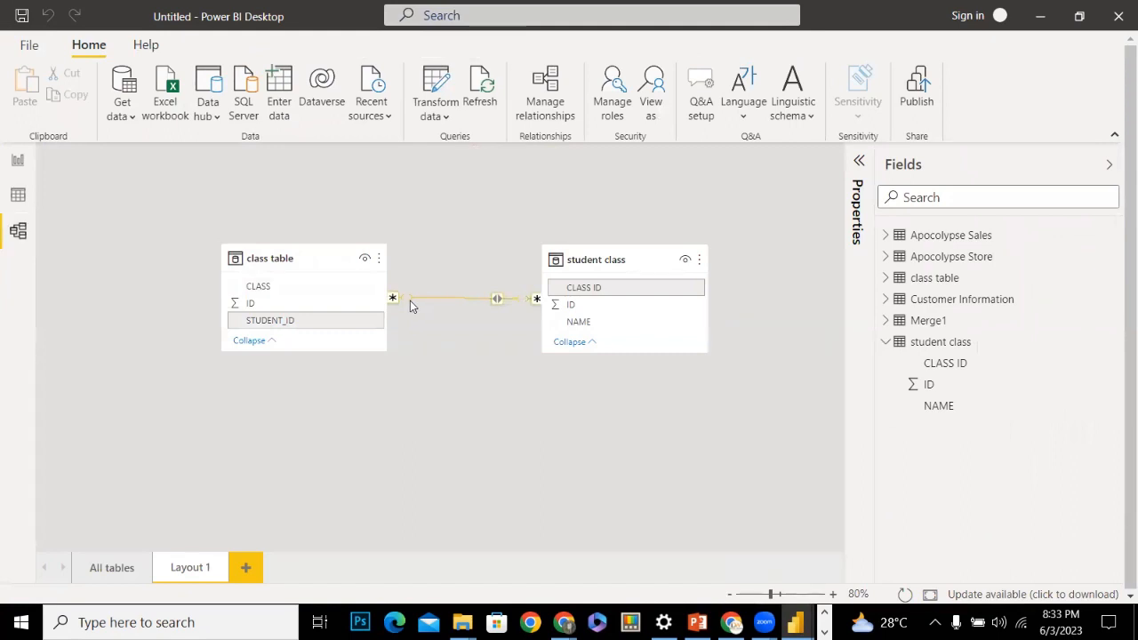
right_click(410, 300)
click(422, 310)
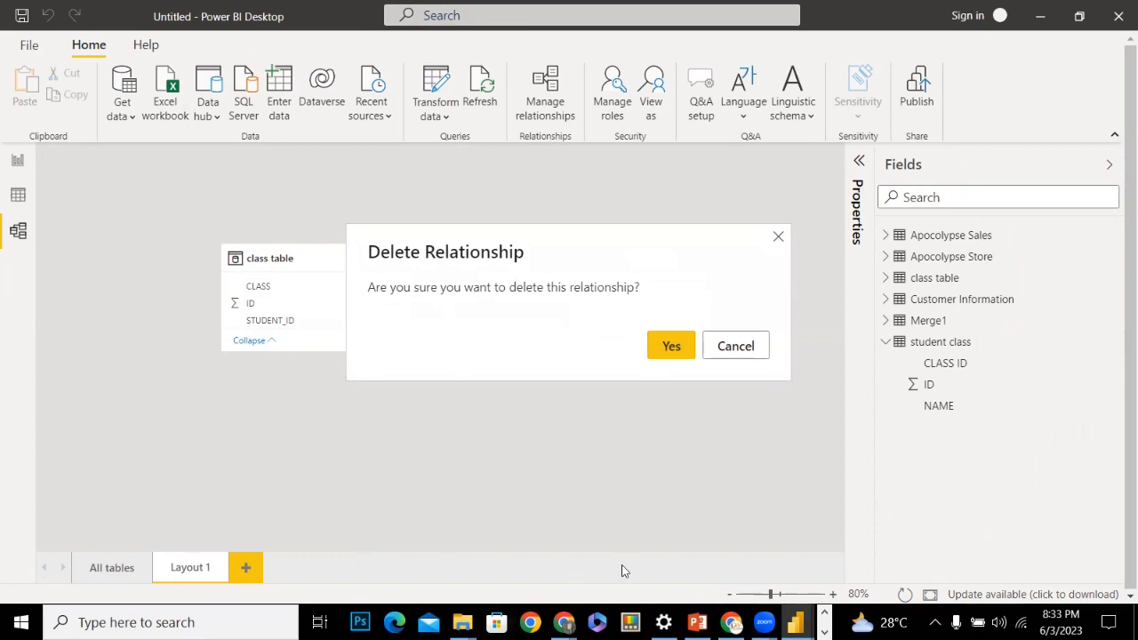
click(650, 353)
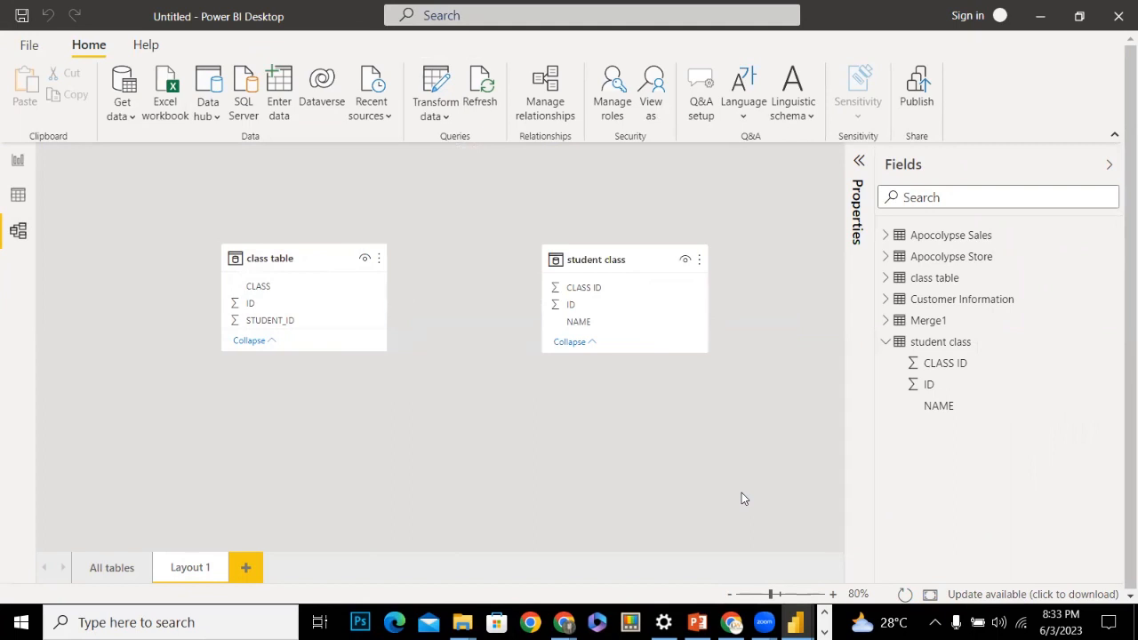
Look for the Merge1 table in the Layout 1 diagram and examine its columns in the field list
click(731, 595)
click(731, 594)
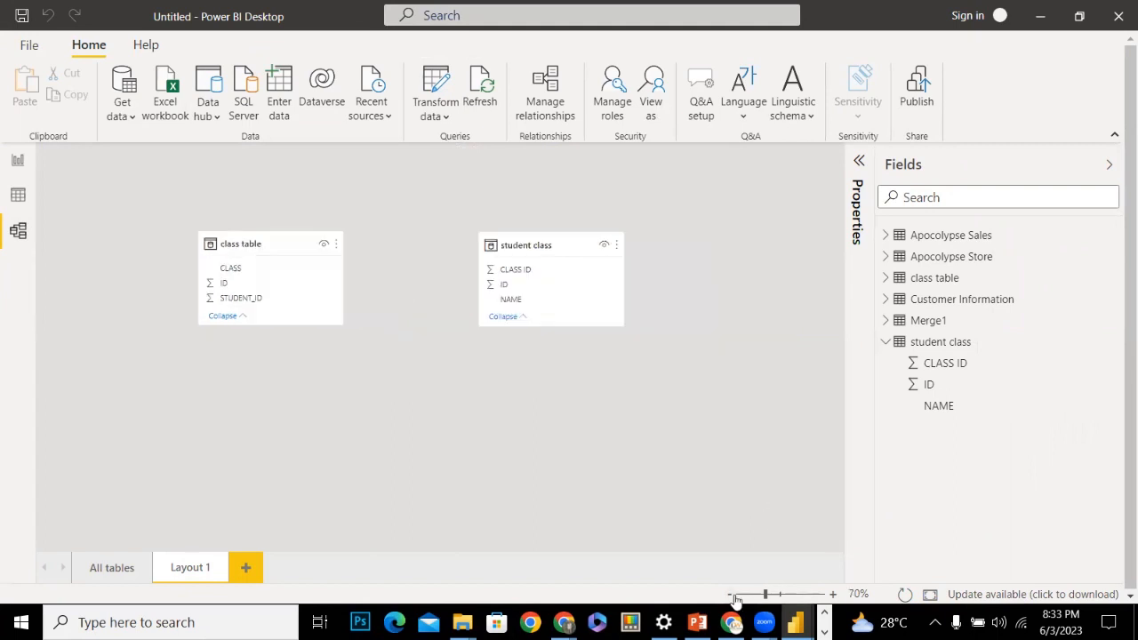
click(731, 595)
click(731, 595)
click(731, 594)
click(731, 595)
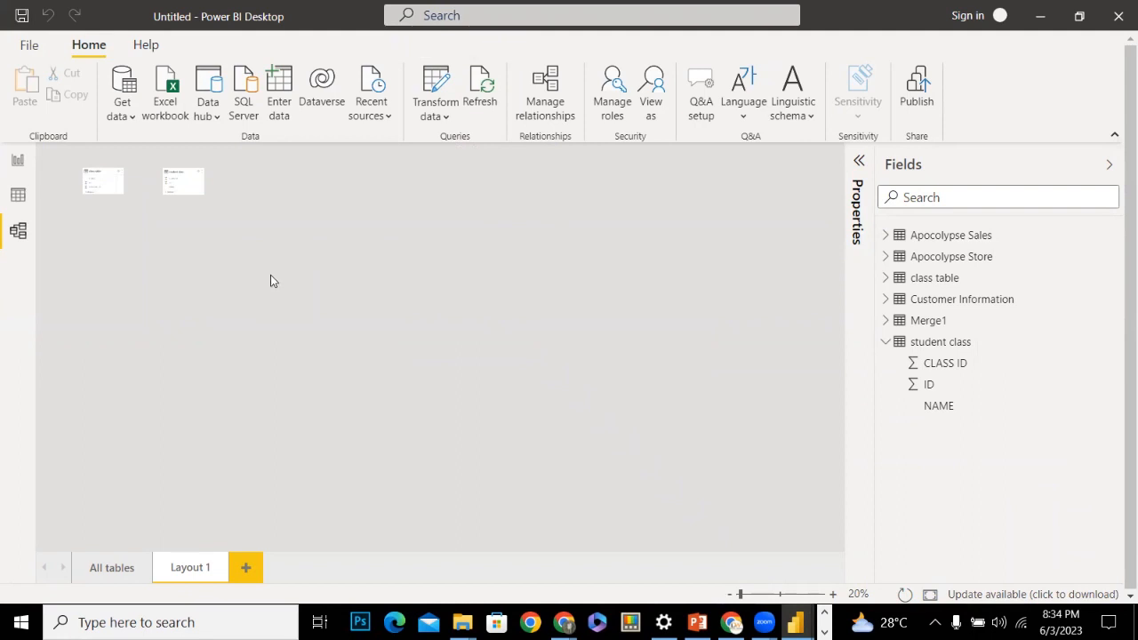
click(832, 594)
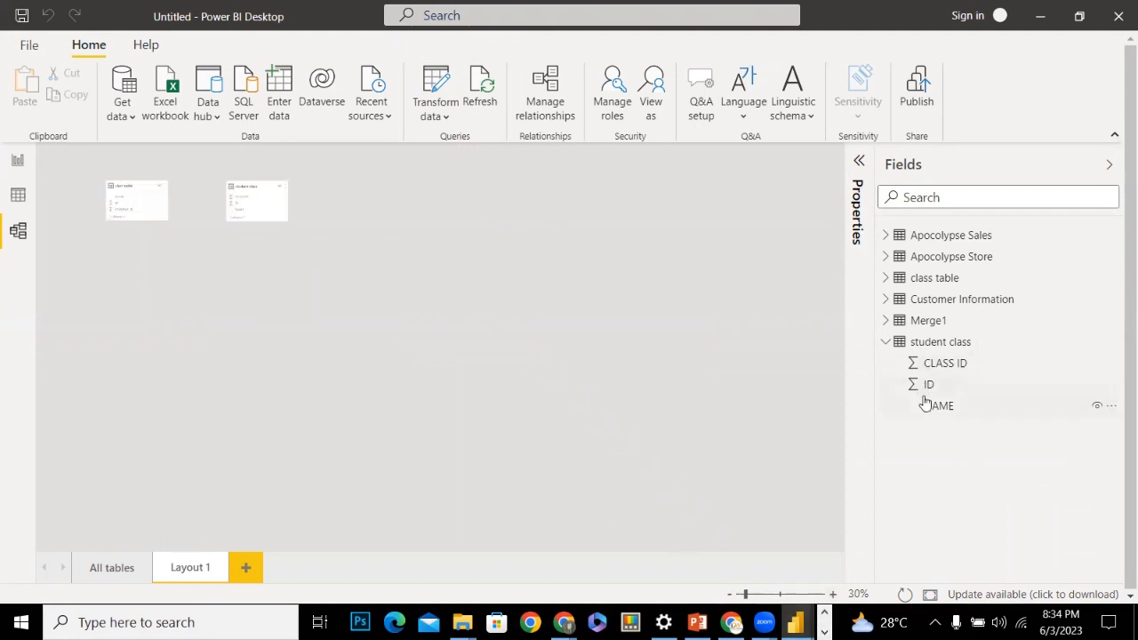
click(886, 343)
click(886, 344)
click(885, 321)
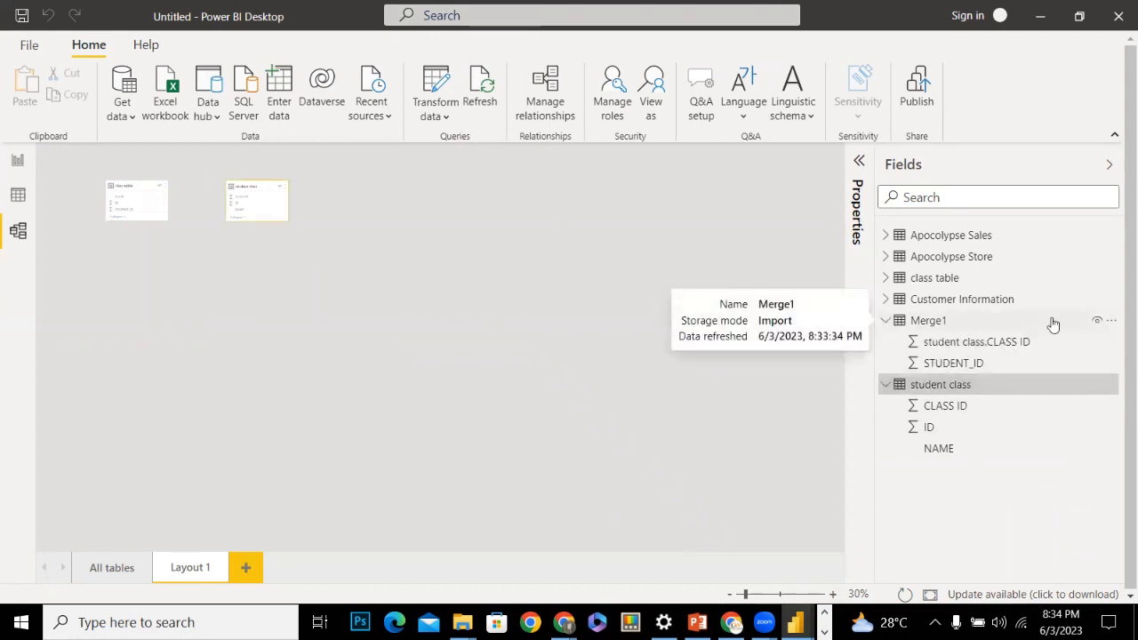
click(1110, 322)
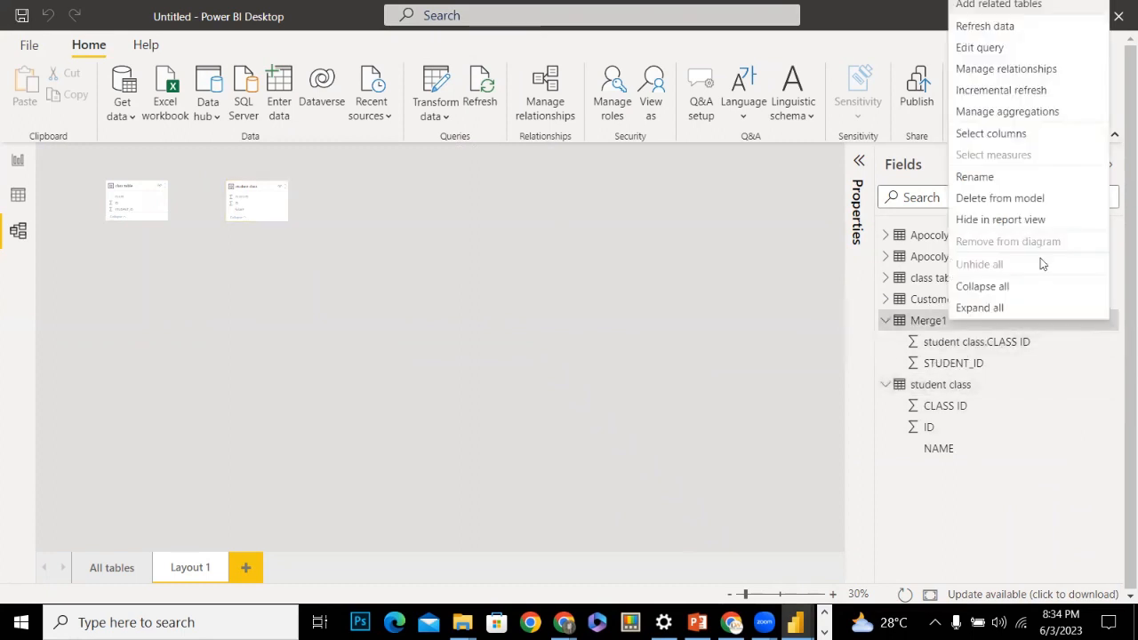
click(999, 135)
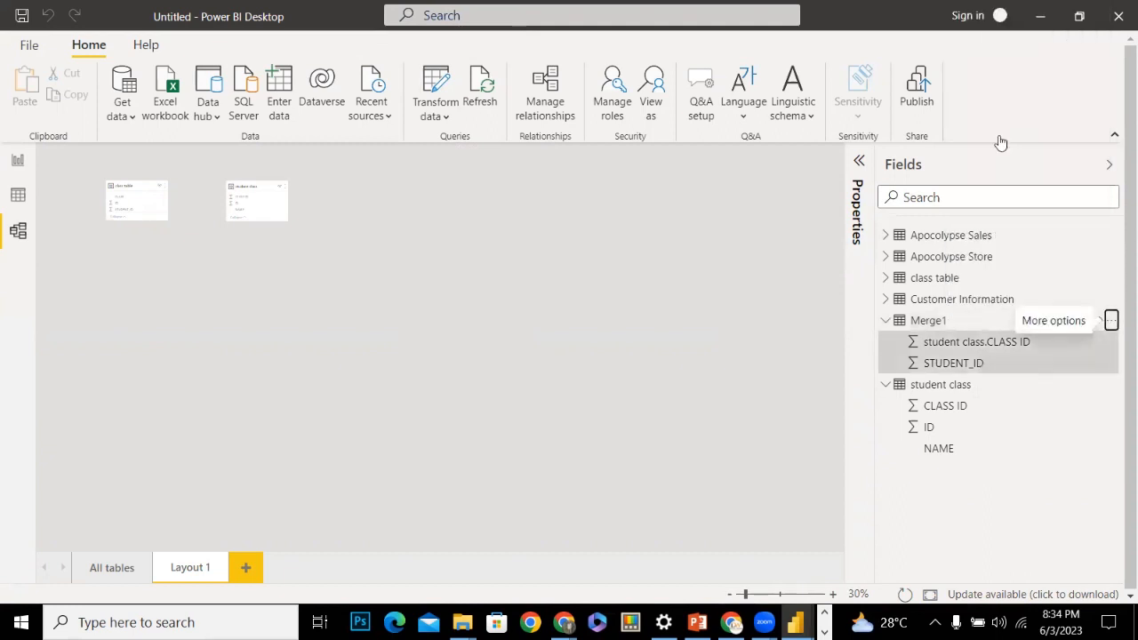
click(987, 363)
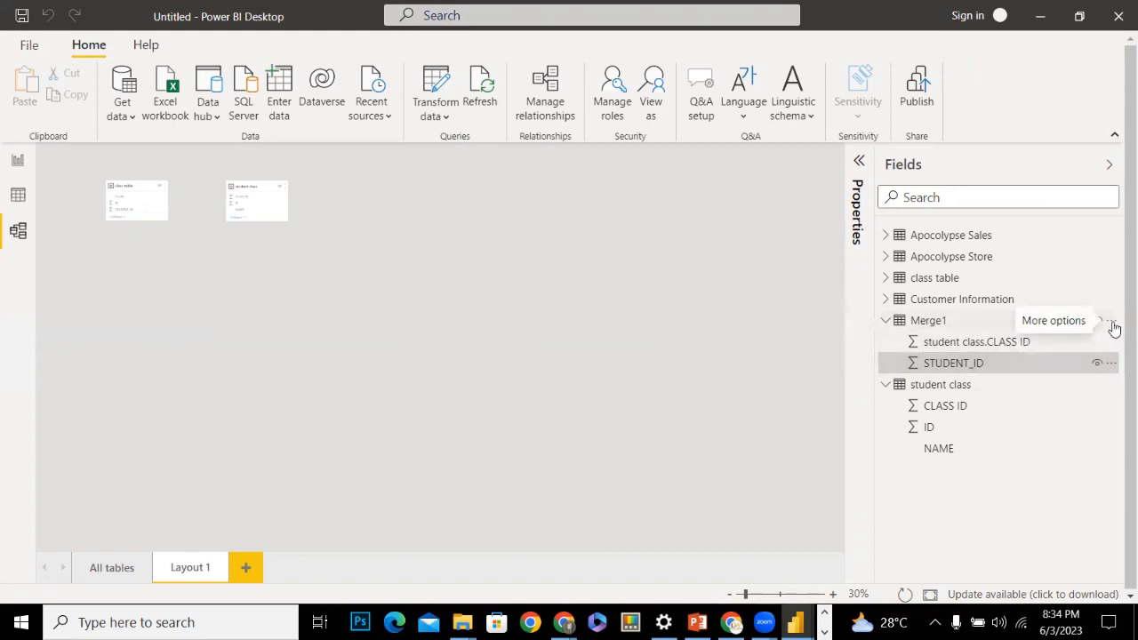
Start a new relationship with Merge1 as the first table and student class as the second
click(1111, 321)
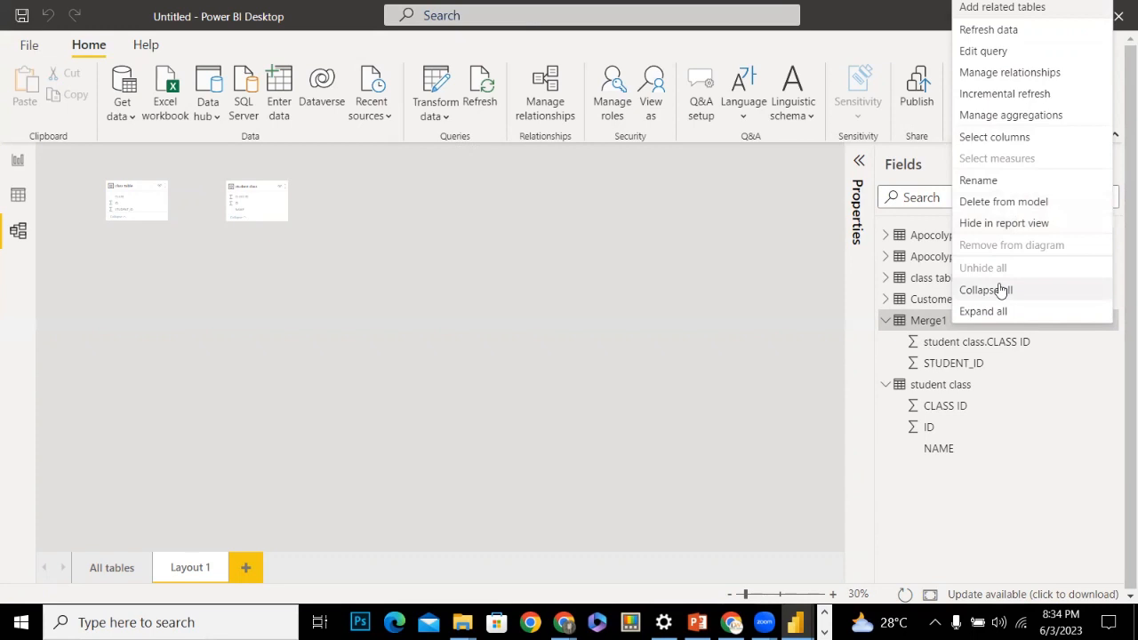
click(1006, 72)
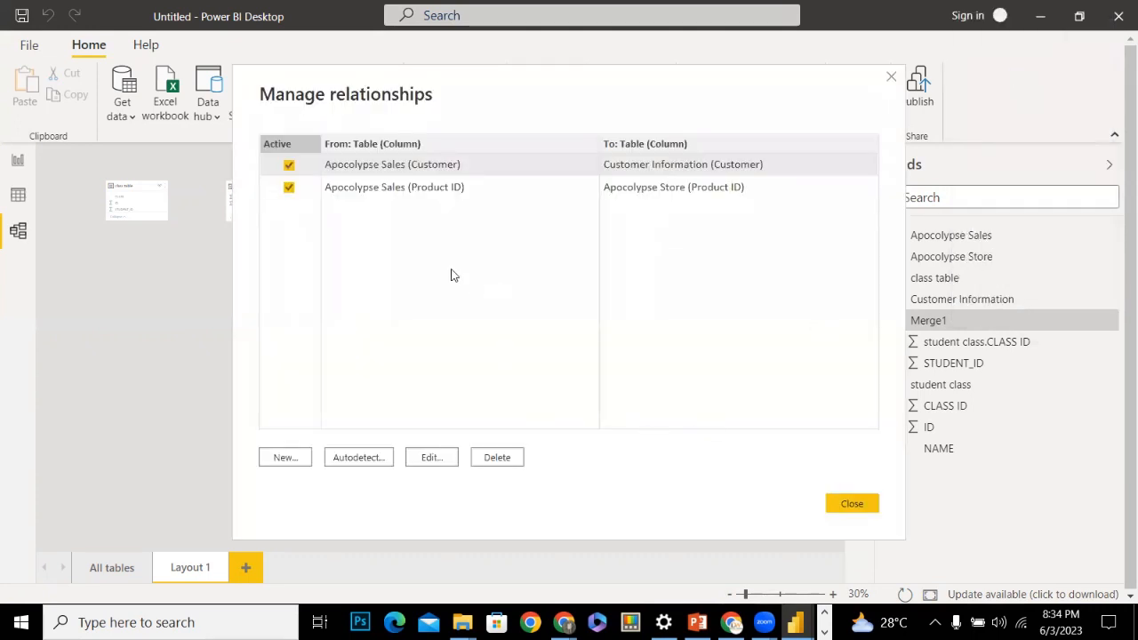
click(304, 460)
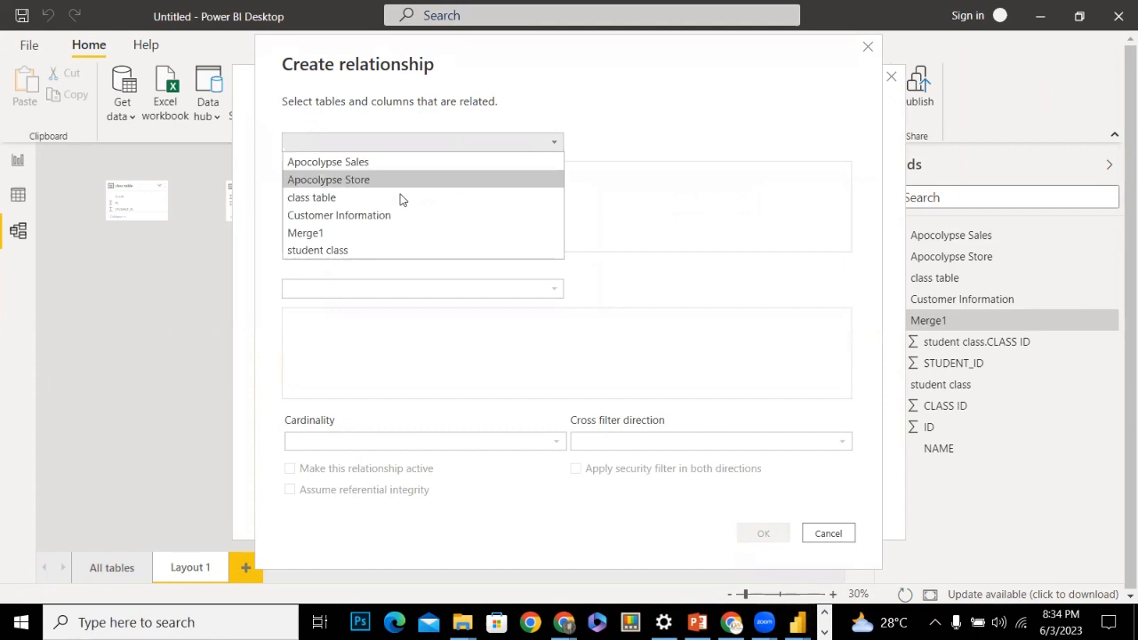
click(310, 234)
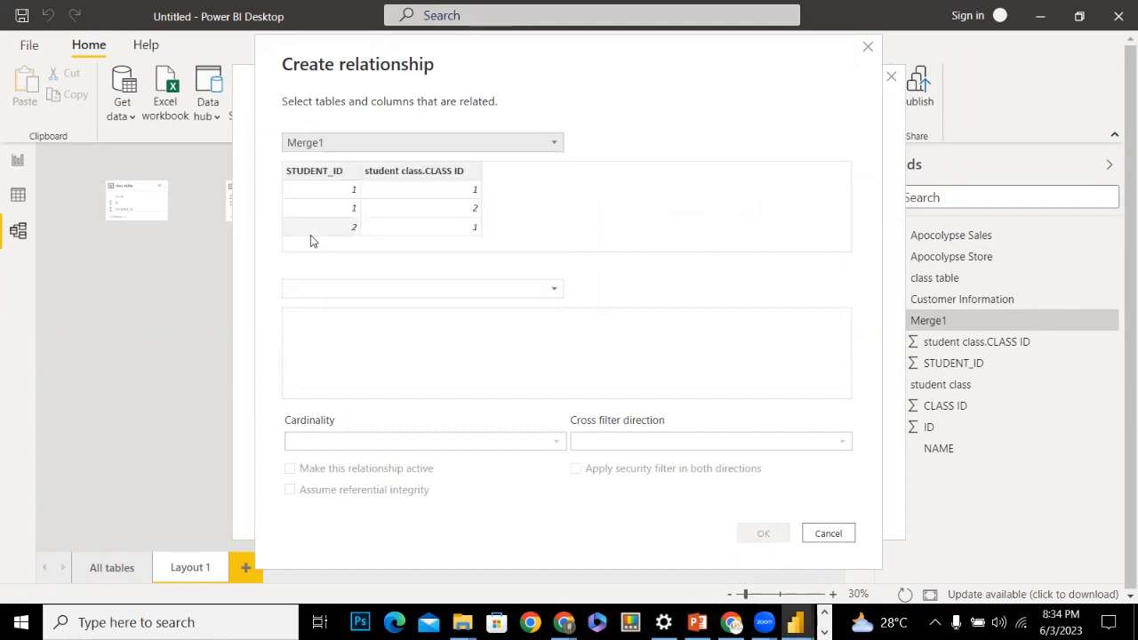
click(386, 287)
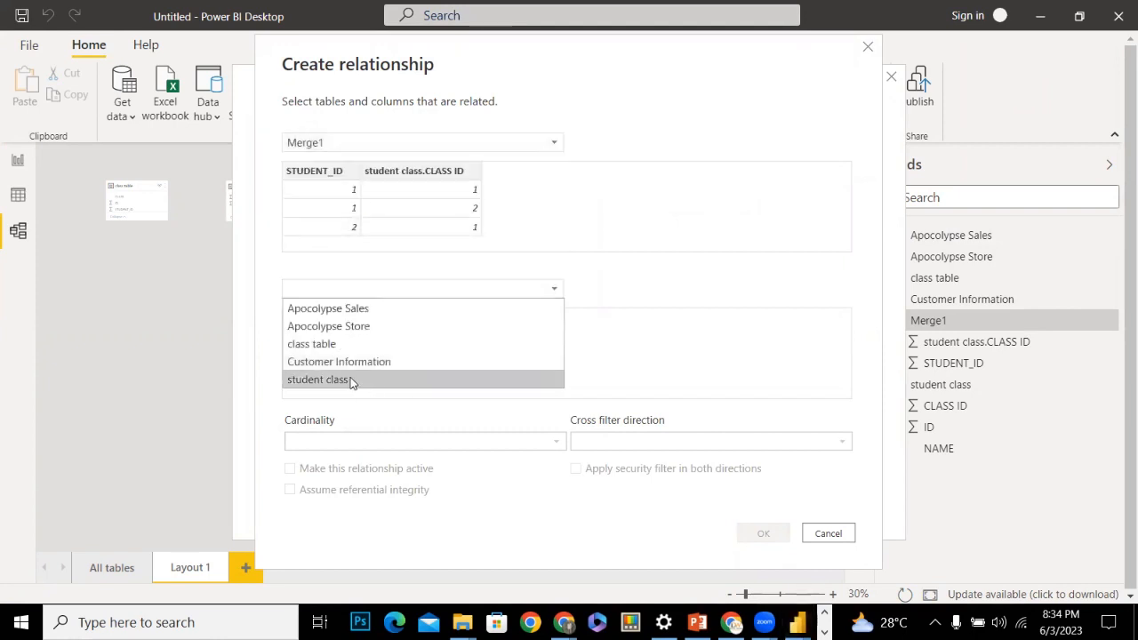
click(351, 379)
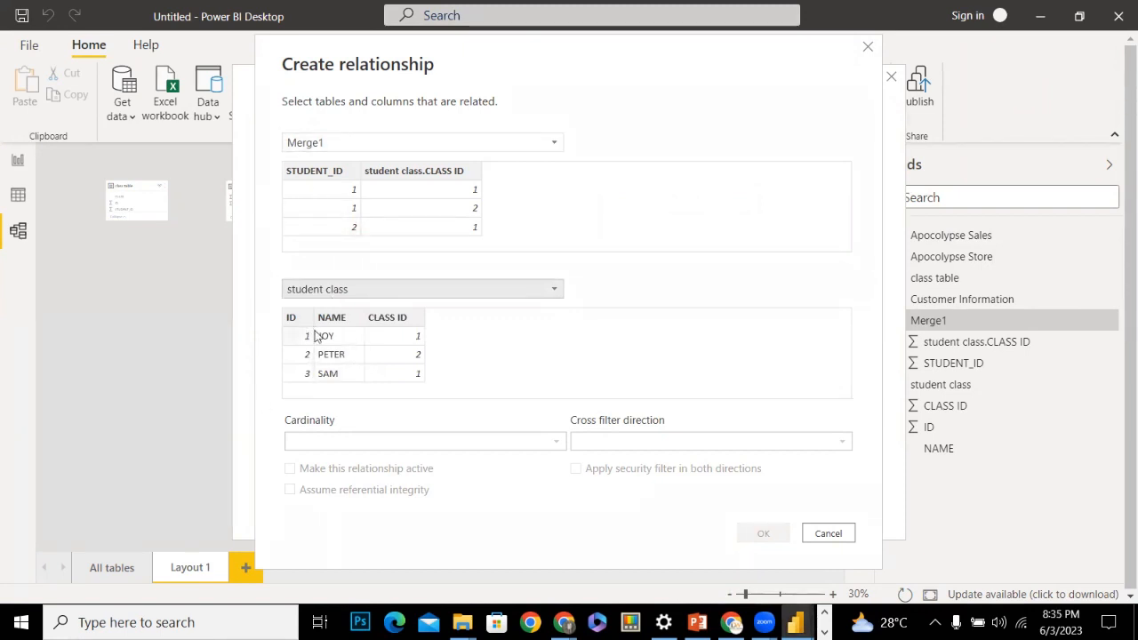
Relate Merge1's STUDENT_ID to student class's ID as an active many-to-one relationship with single cross filter direction
click(387, 329)
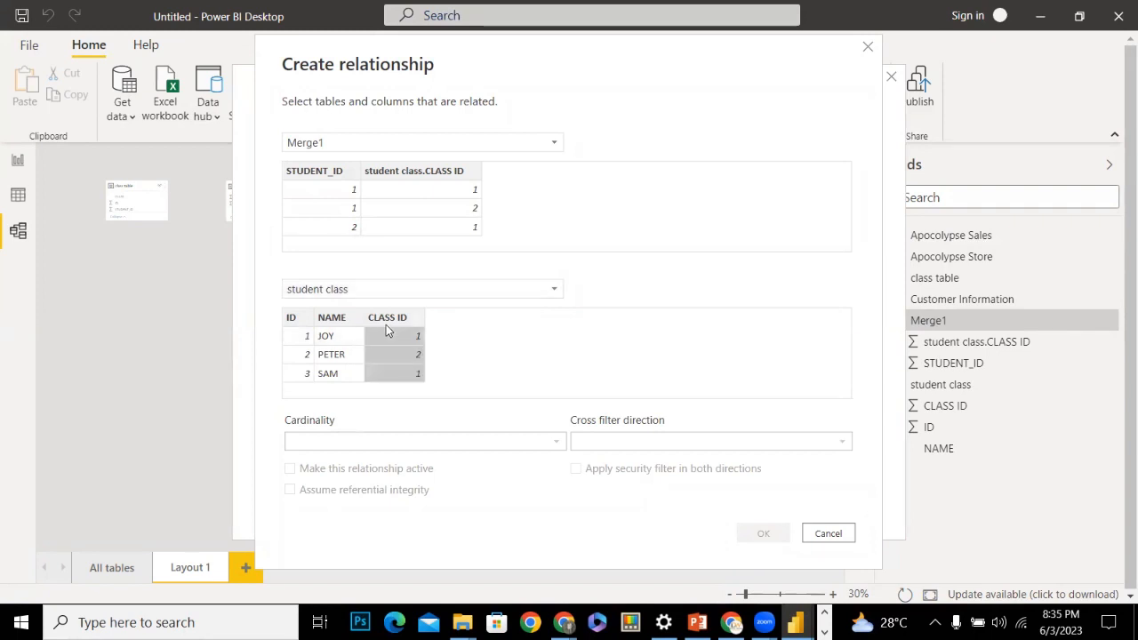
click(402, 176)
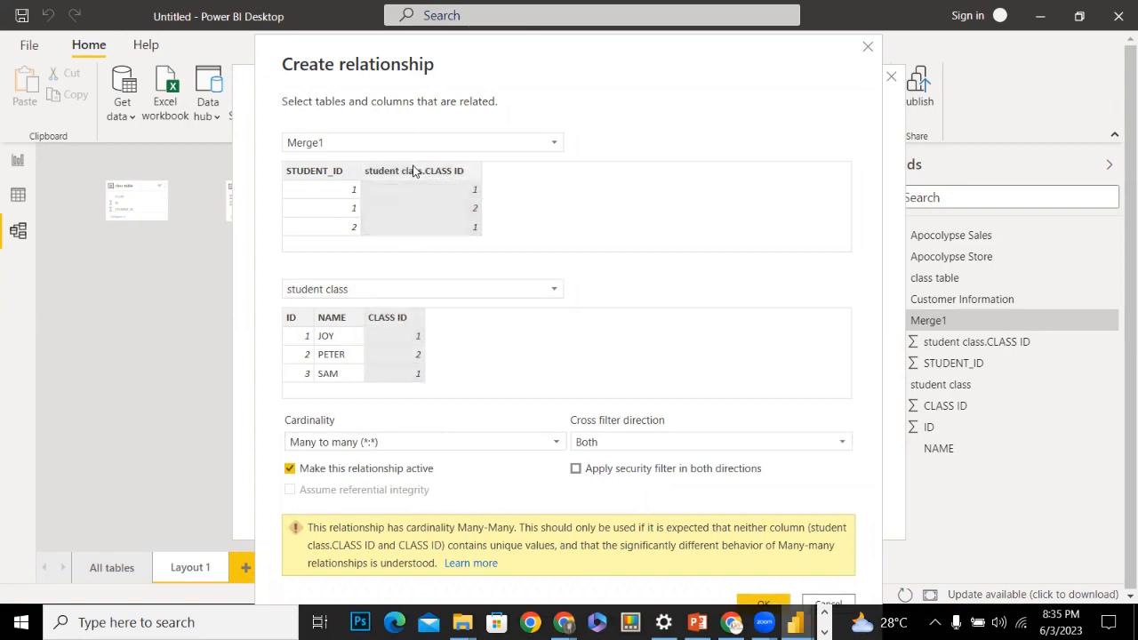
click(297, 326)
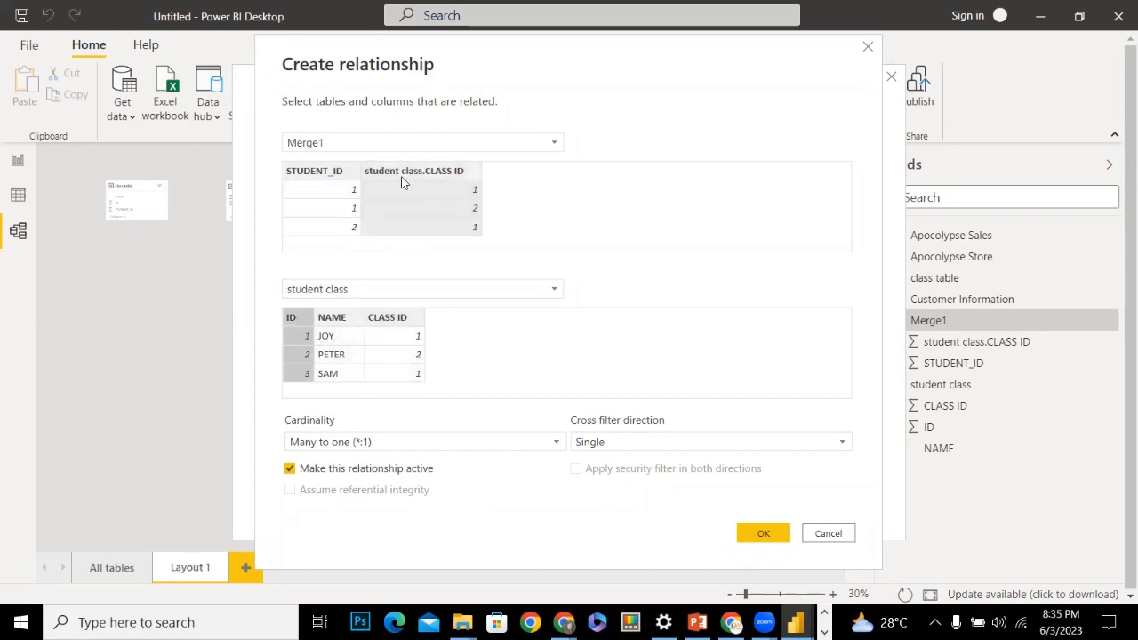
click(343, 176)
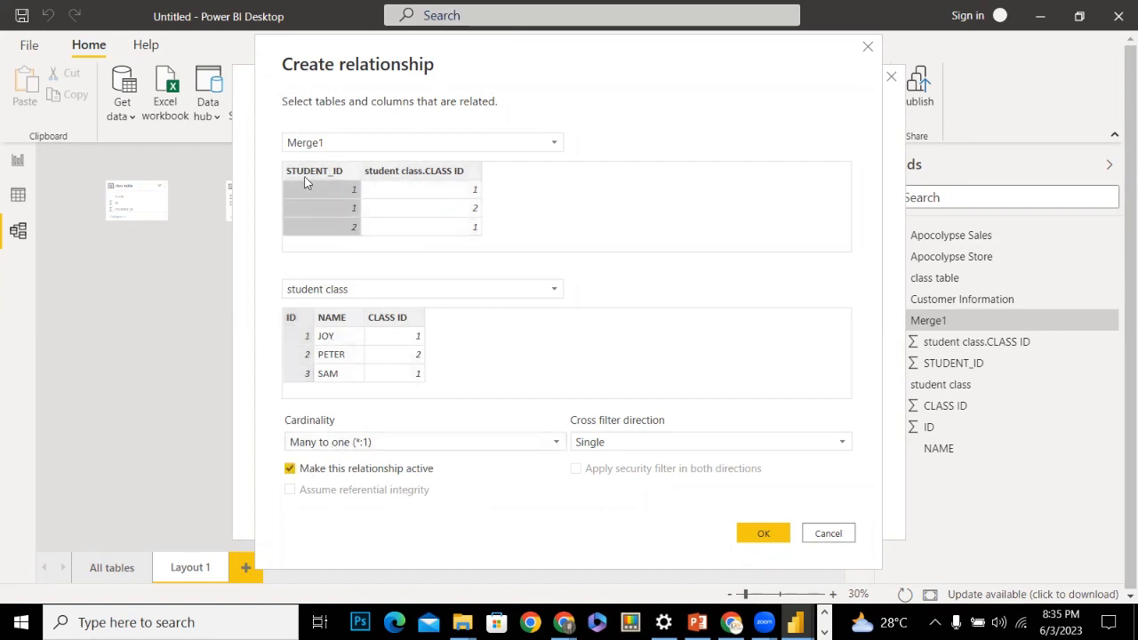
click(759, 534)
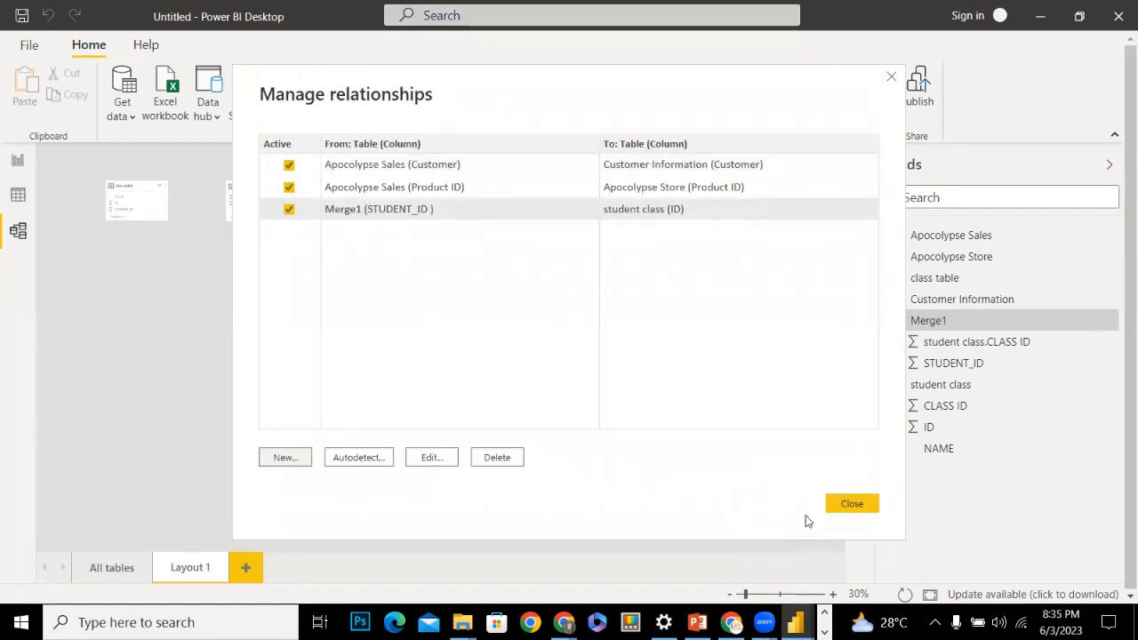
click(865, 508)
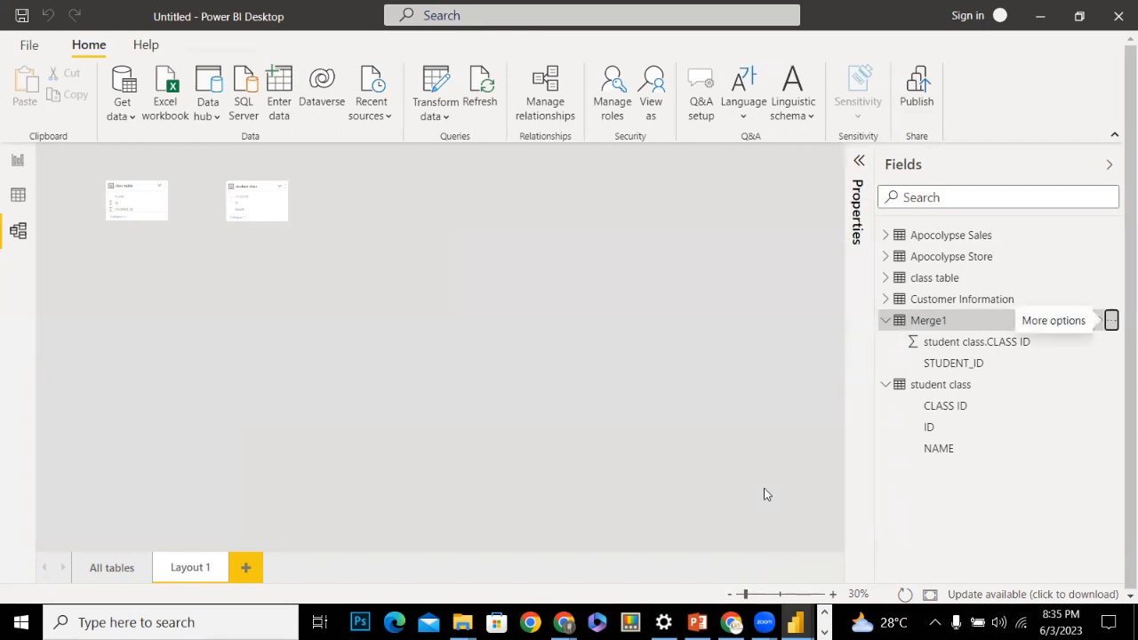
Move the student class table directly below class table in the All tables diagram
click(833, 594)
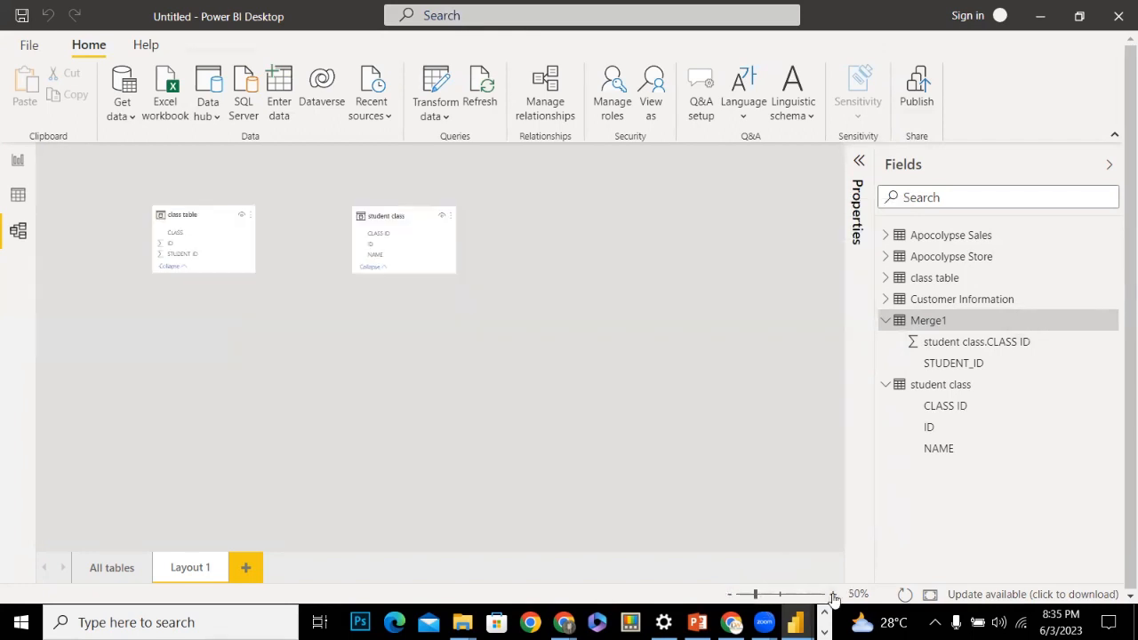
click(834, 594)
click(833, 593)
click(833, 594)
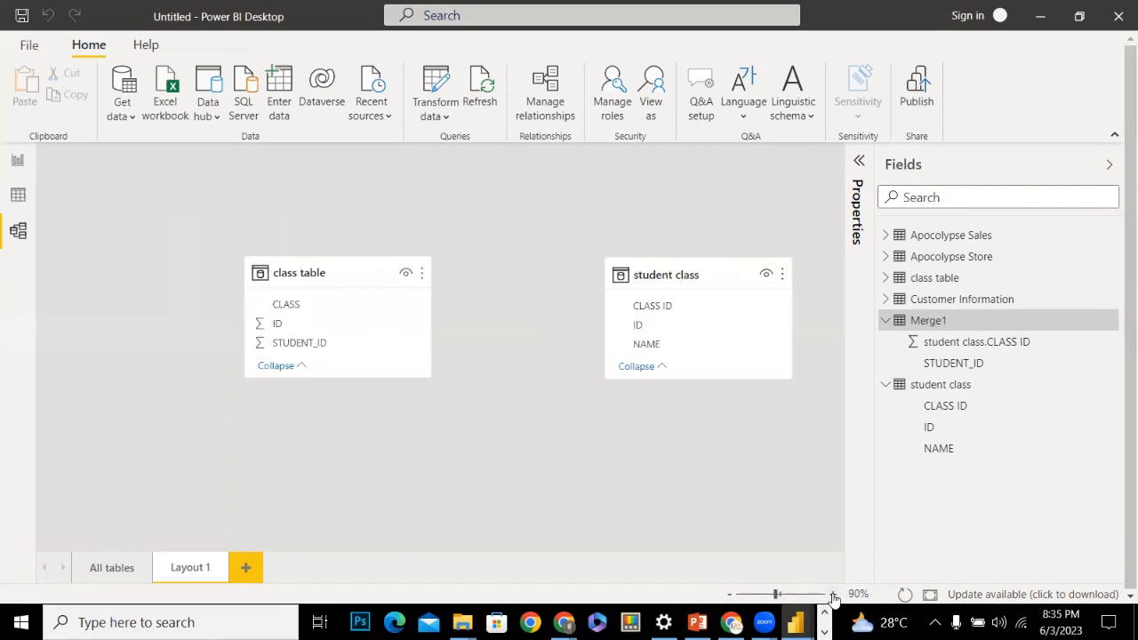
click(728, 593)
click(728, 594)
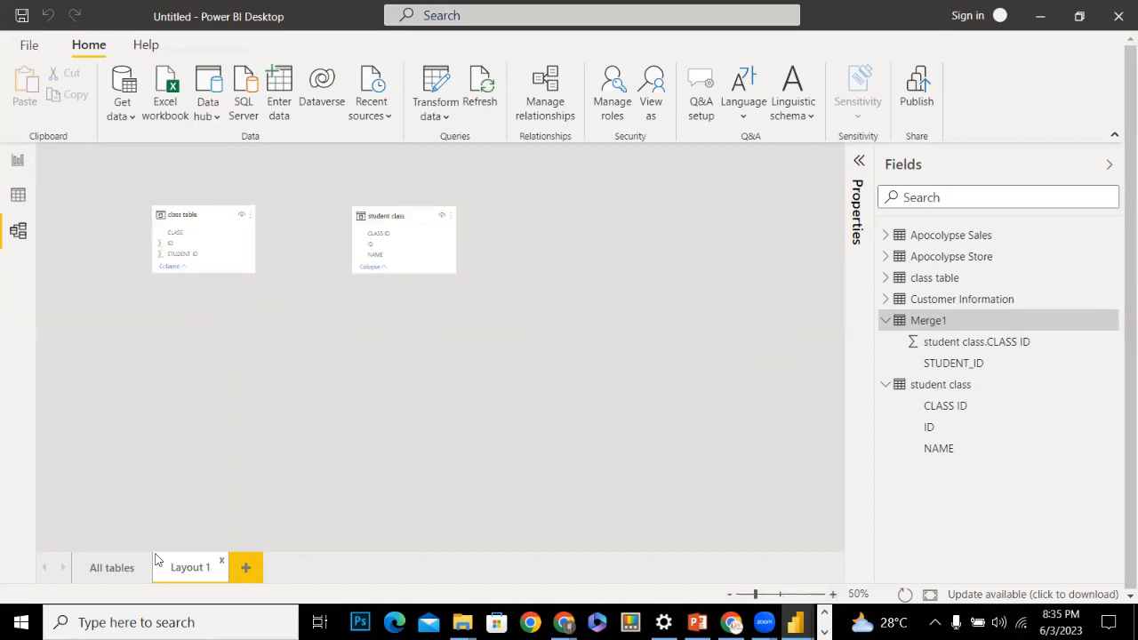
click(112, 569)
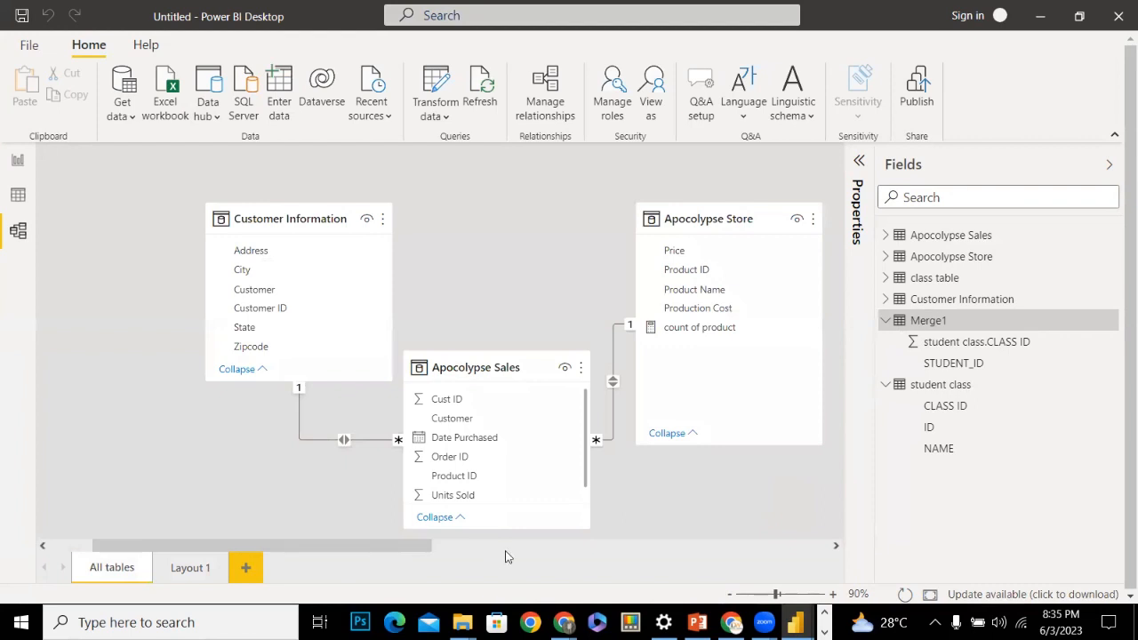
drag(406, 545, 681, 546)
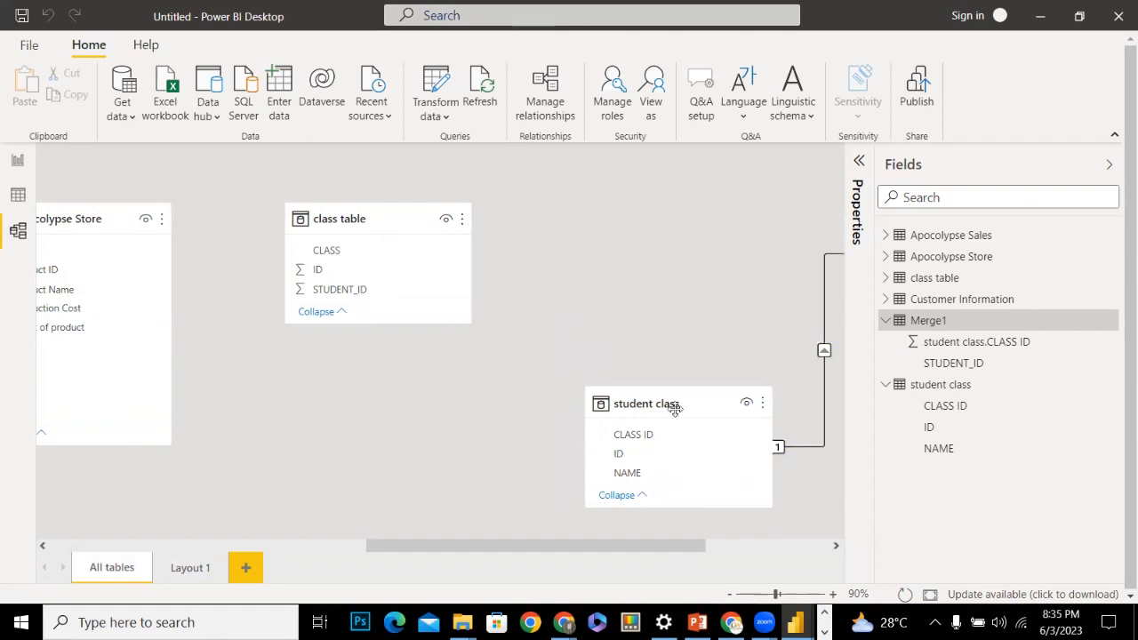
drag(675, 407, 348, 379)
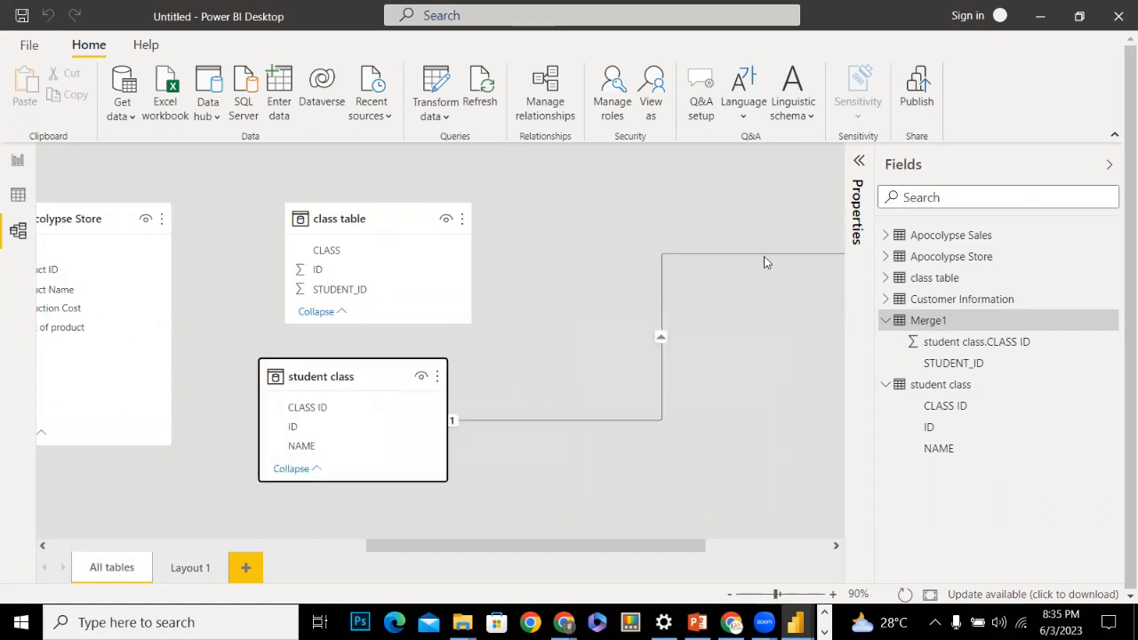
Trace the relationship line from student class to Merge1 in the All tables diagram and check Merge1's table options
click(690, 257)
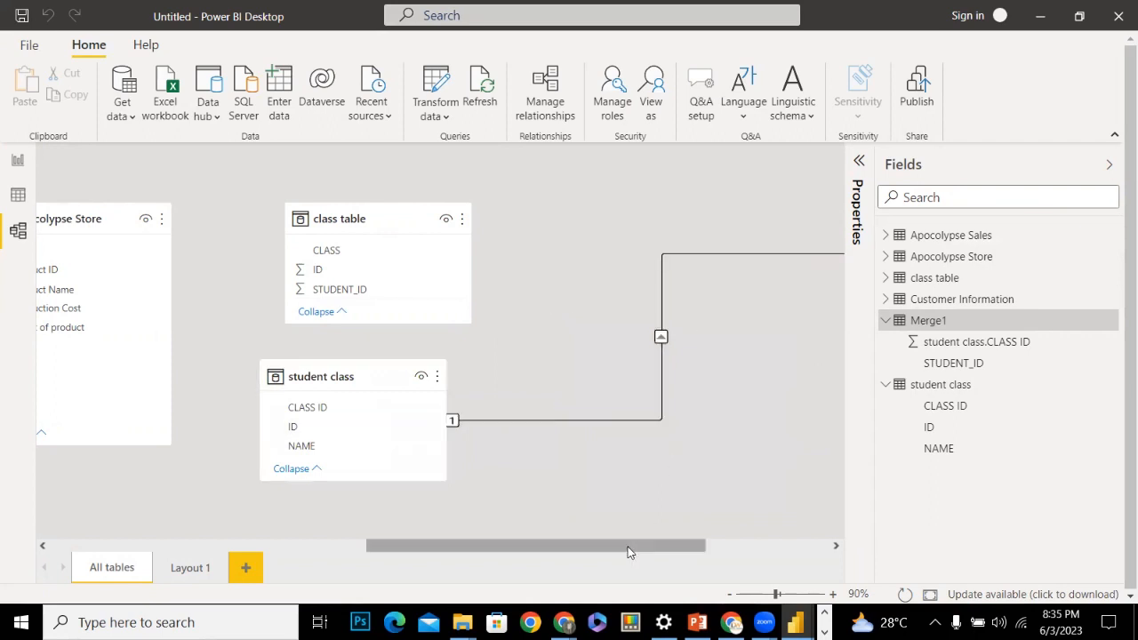
drag(640, 545, 764, 546)
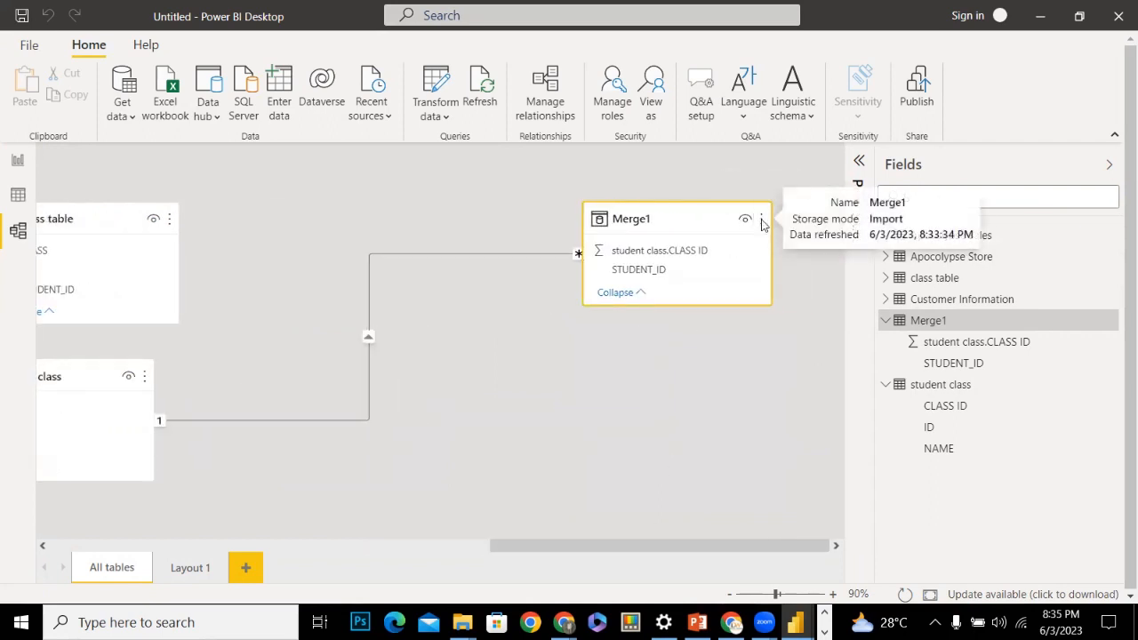
click(761, 219)
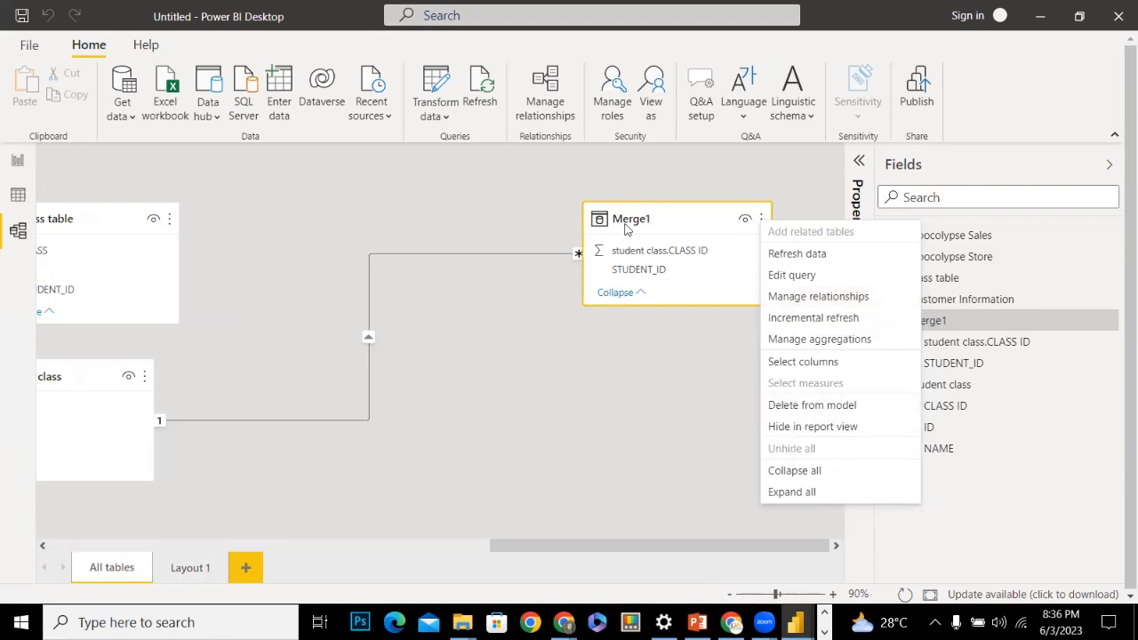
click(221, 549)
Add Merge1 to the Layout 1 diagram, shorten its card and arrange it between class table and student class
click(190, 567)
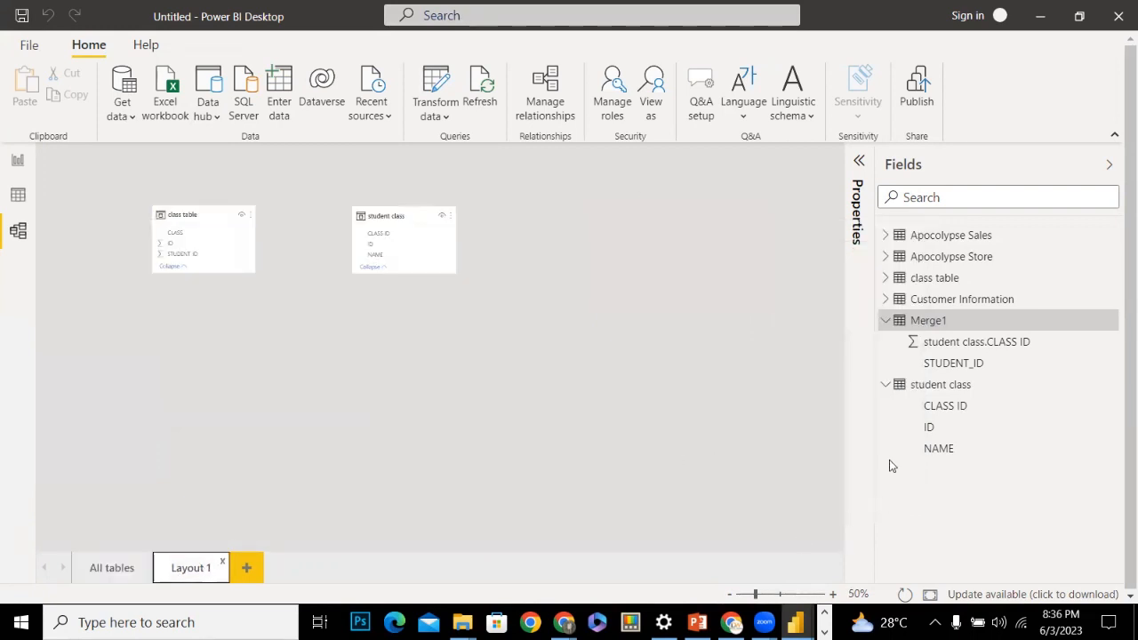
drag(929, 321, 516, 267)
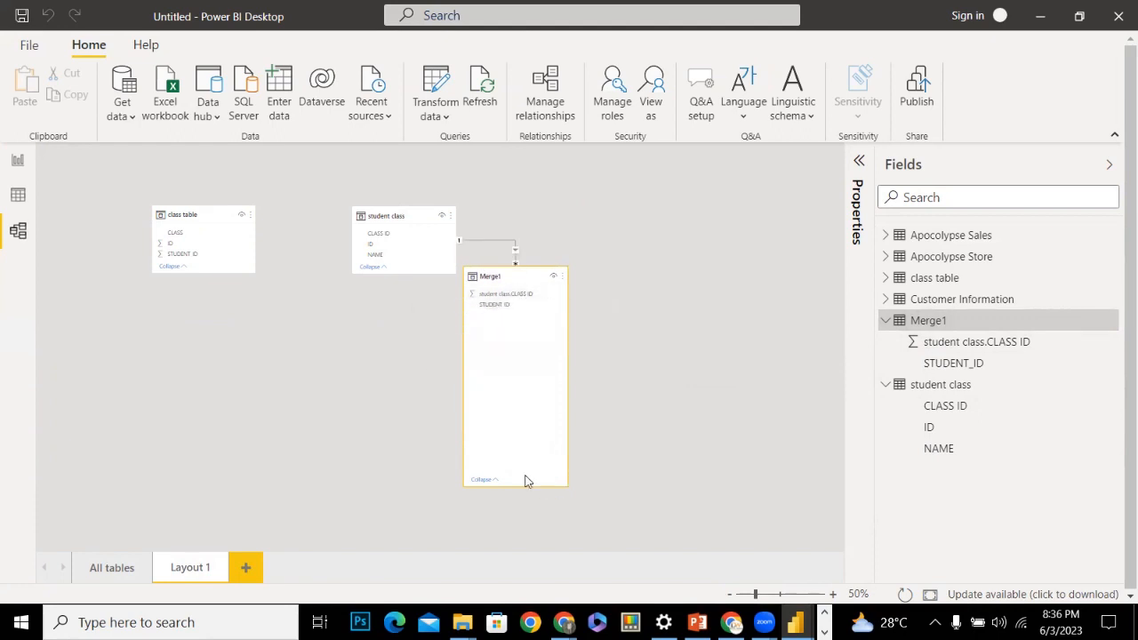
drag(519, 484, 533, 329)
drag(530, 276, 313, 183)
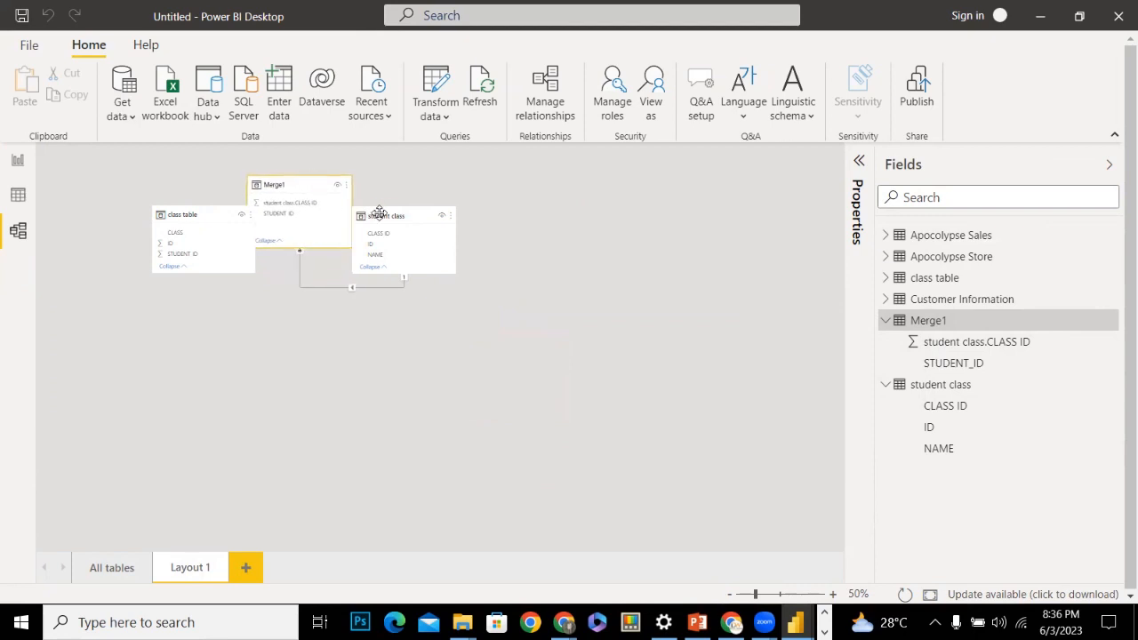
drag(376, 215, 529, 241)
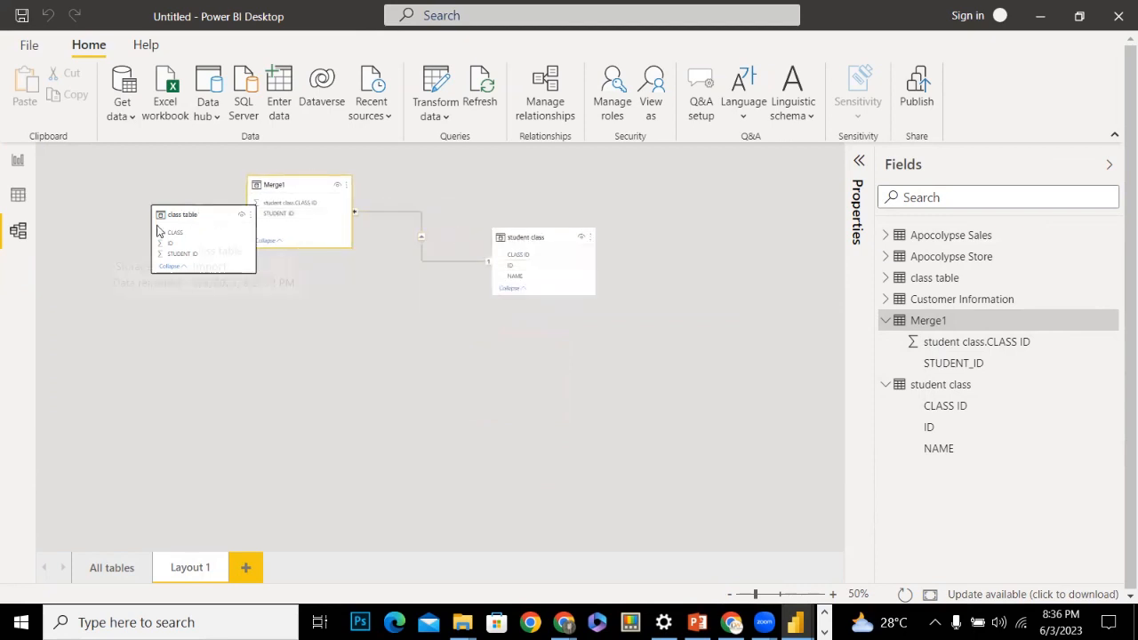
drag(173, 249, 113, 255)
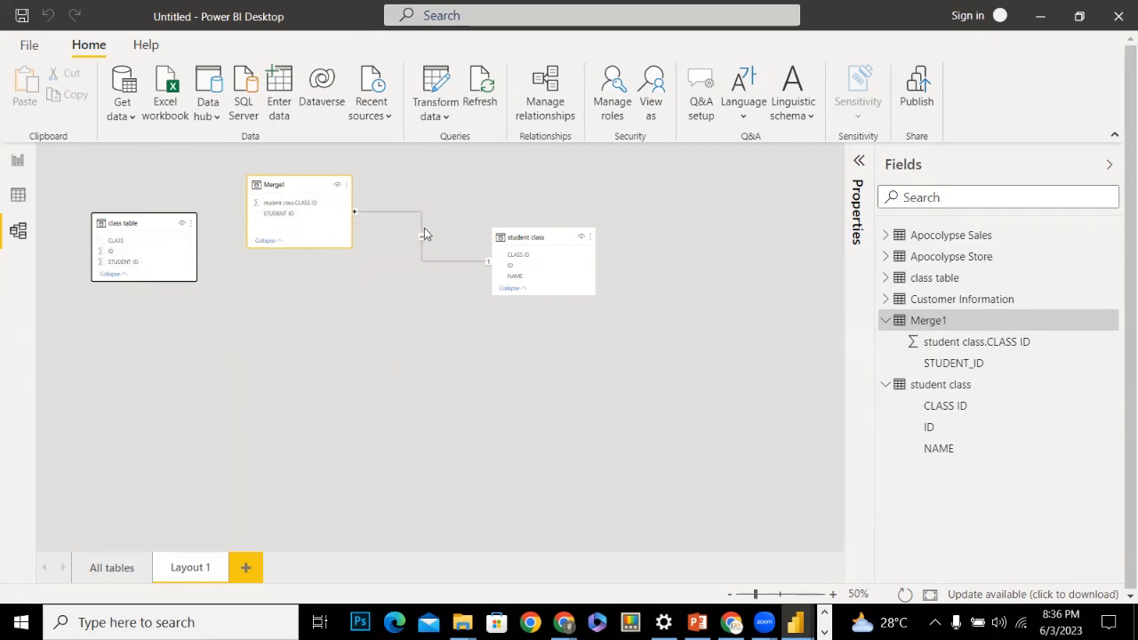
Relate Merge1's student class.CLASS ID to class table's ID and spread the three tables apart in Layout 1
click(309, 205)
drag(309, 205, 125, 254)
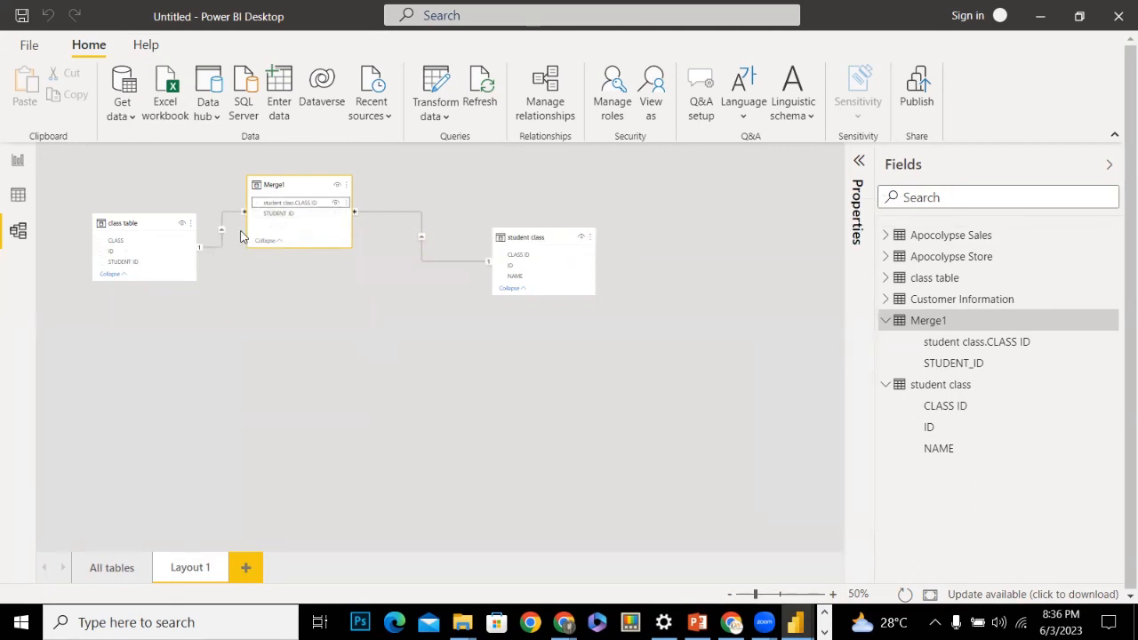
drag(128, 228, 115, 307)
drag(271, 181, 328, 184)
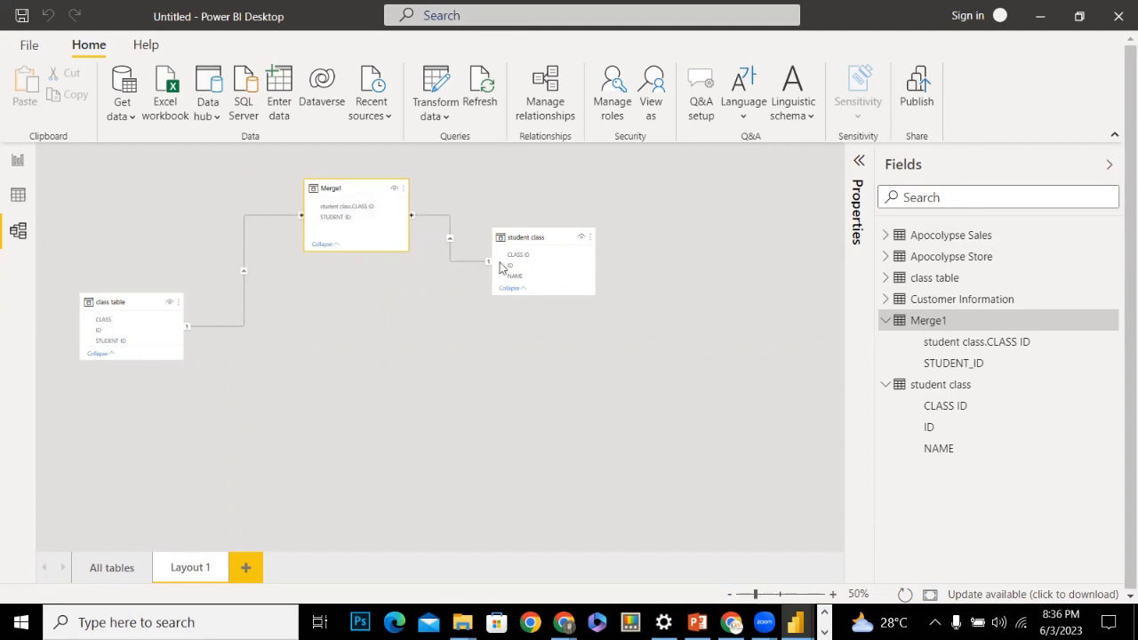
drag(521, 236, 544, 265)
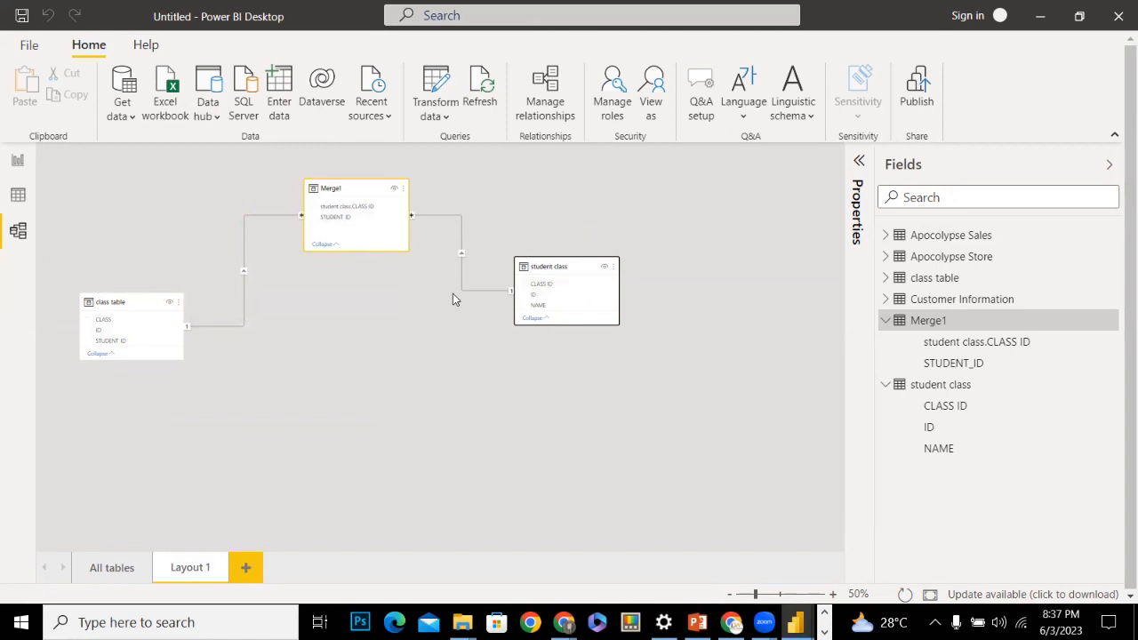
Move the Product Name and count of order table on the report page to the page's upper-left corner, clearing the space it occupied
click(18, 160)
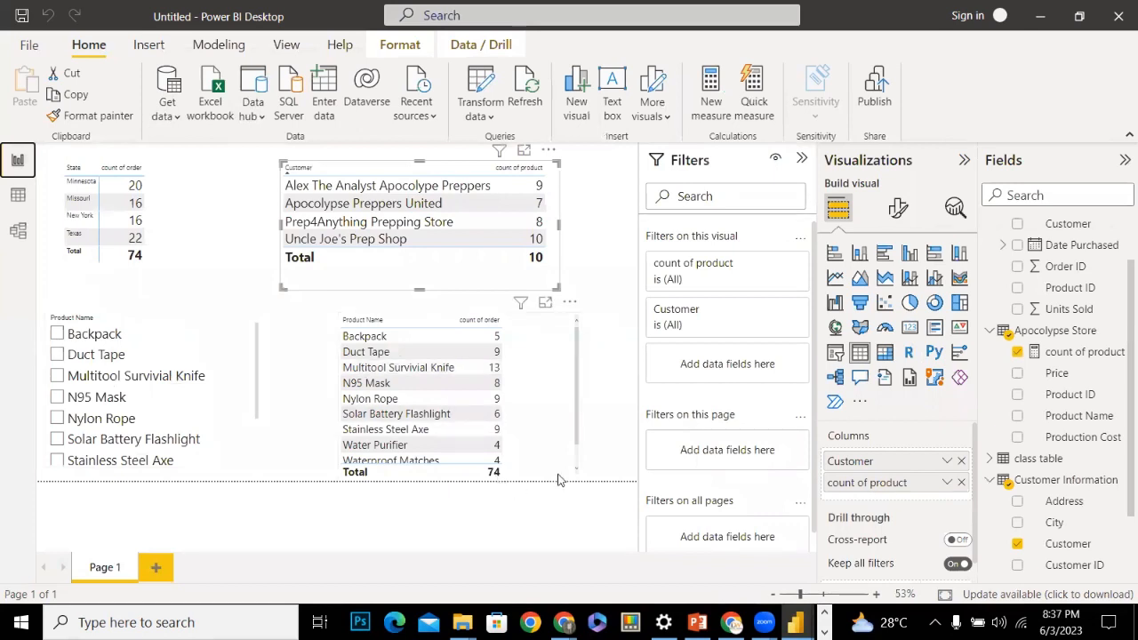
click(557, 469)
drag(541, 454, 434, 380)
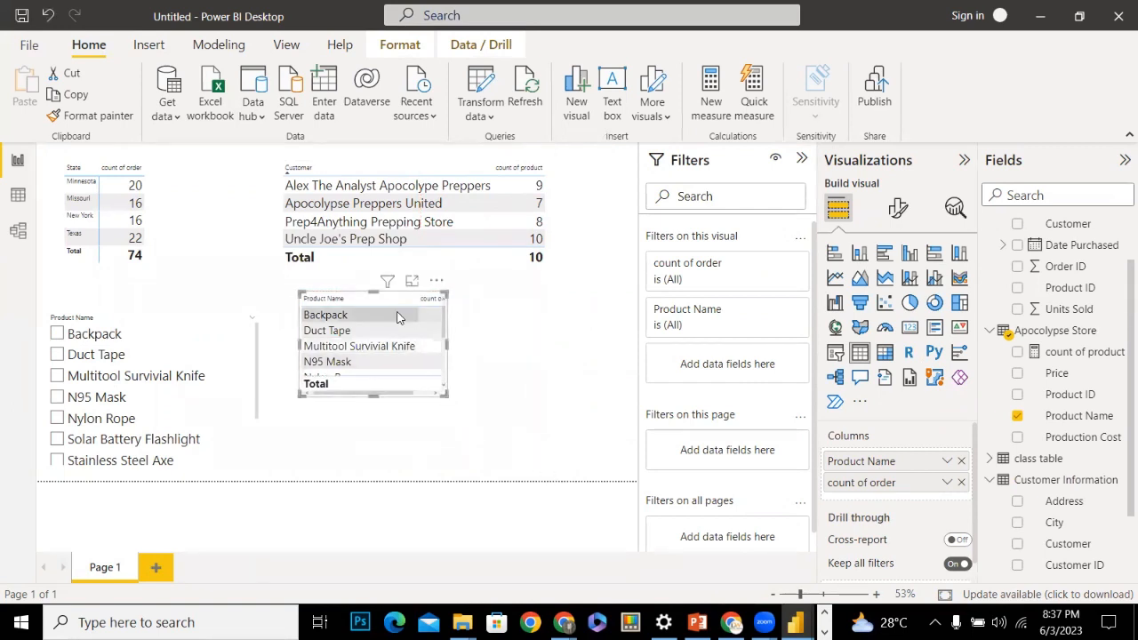
click(368, 503)
click(442, 305)
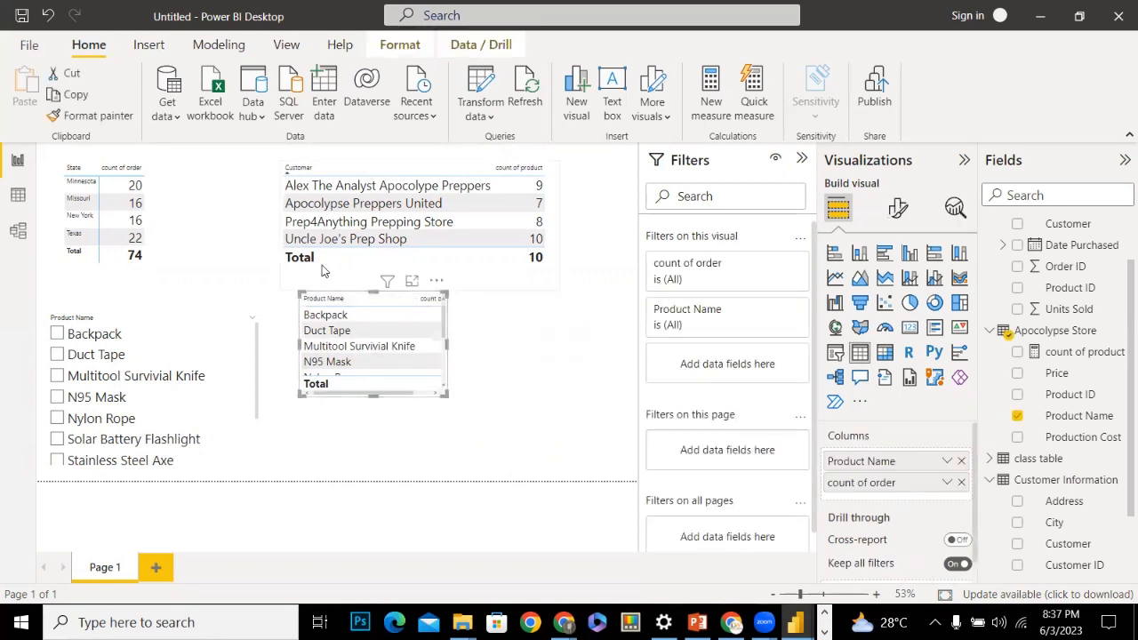
drag(446, 395, 514, 463)
drag(483, 419, 223, 271)
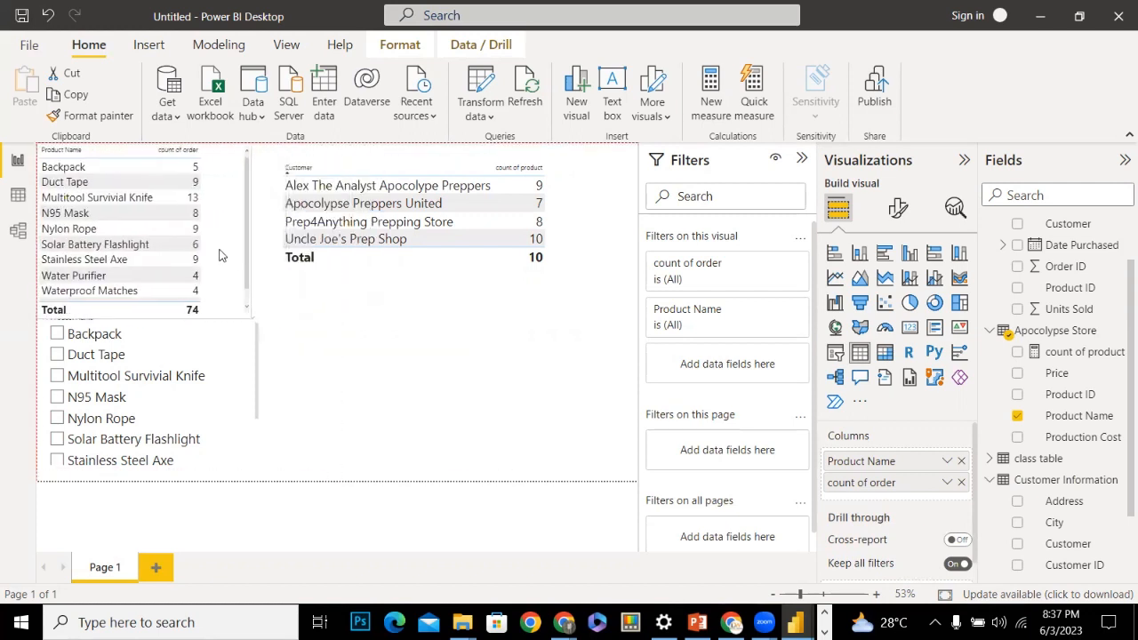
Collapse the Customer Information fields and look over the columns of class table
scroll(1117, 458, down, 2)
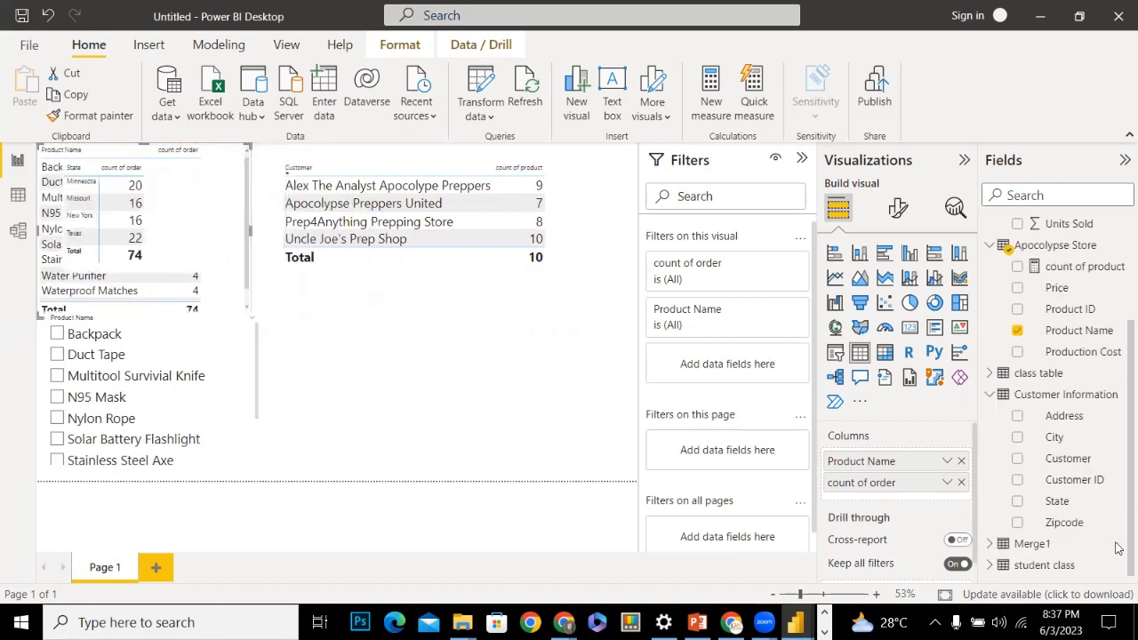
click(990, 394)
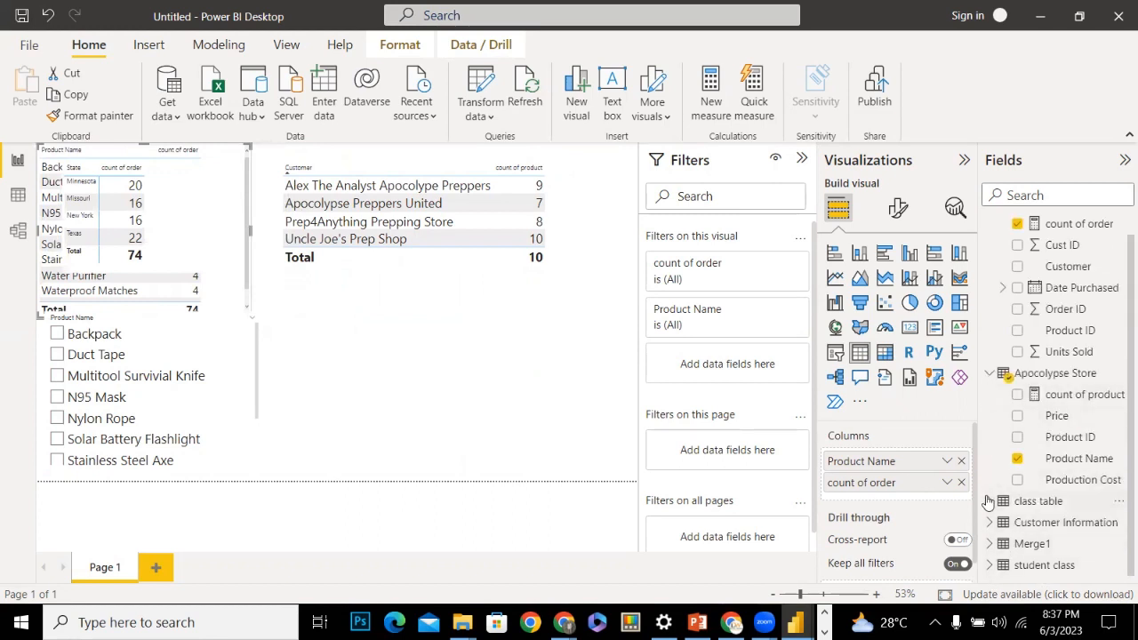
click(990, 501)
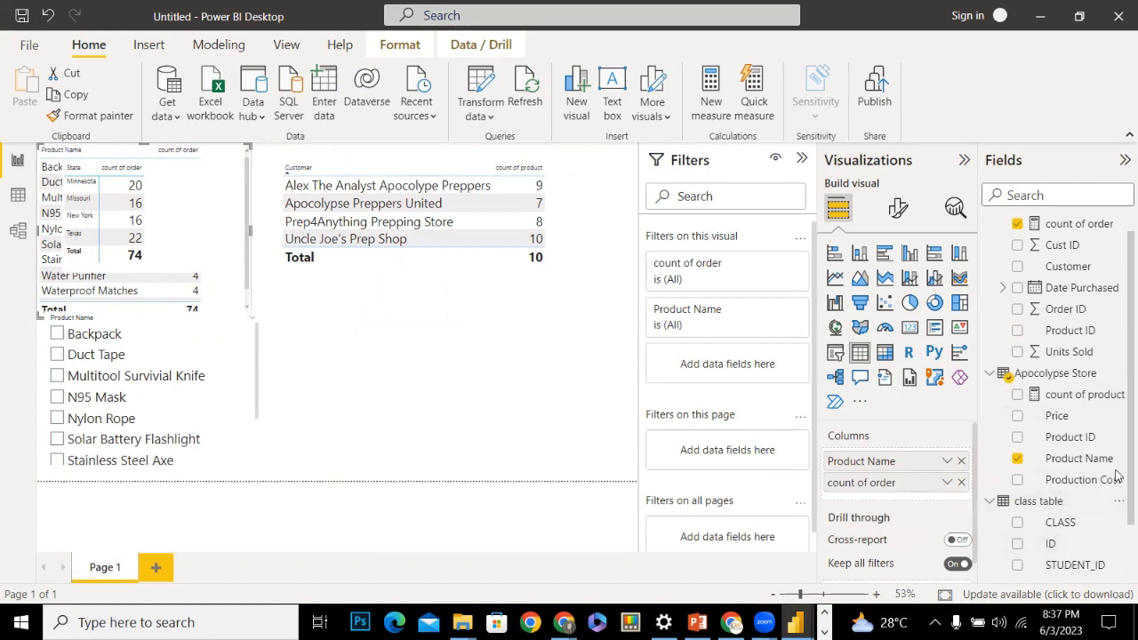
scroll(1118, 501, down, 1)
scroll(1117, 502, down, 2)
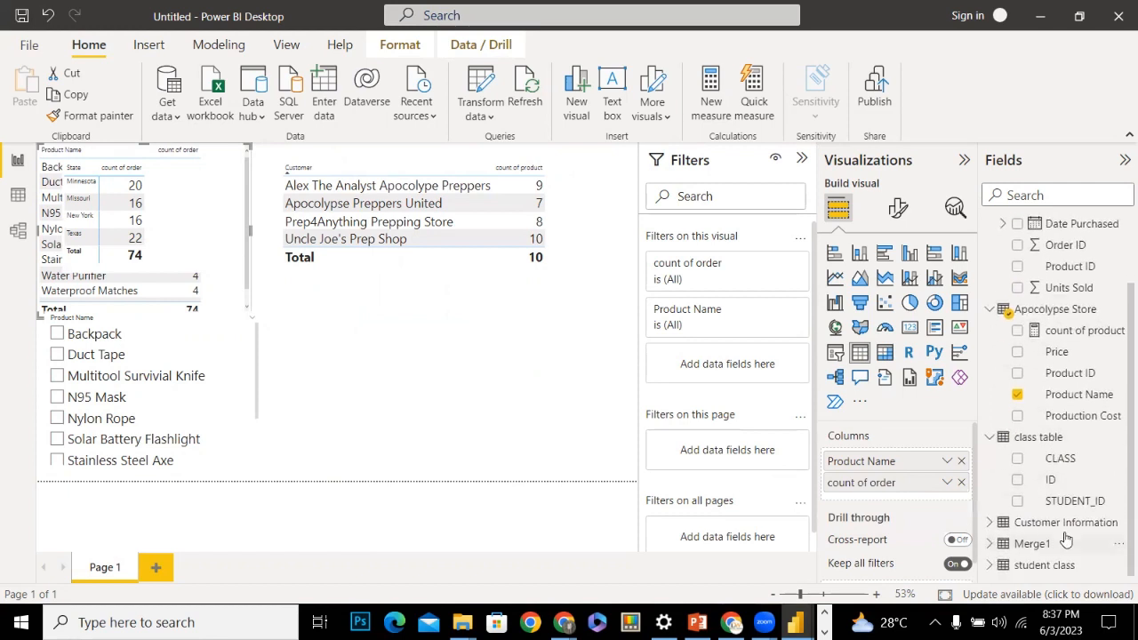
click(990, 436)
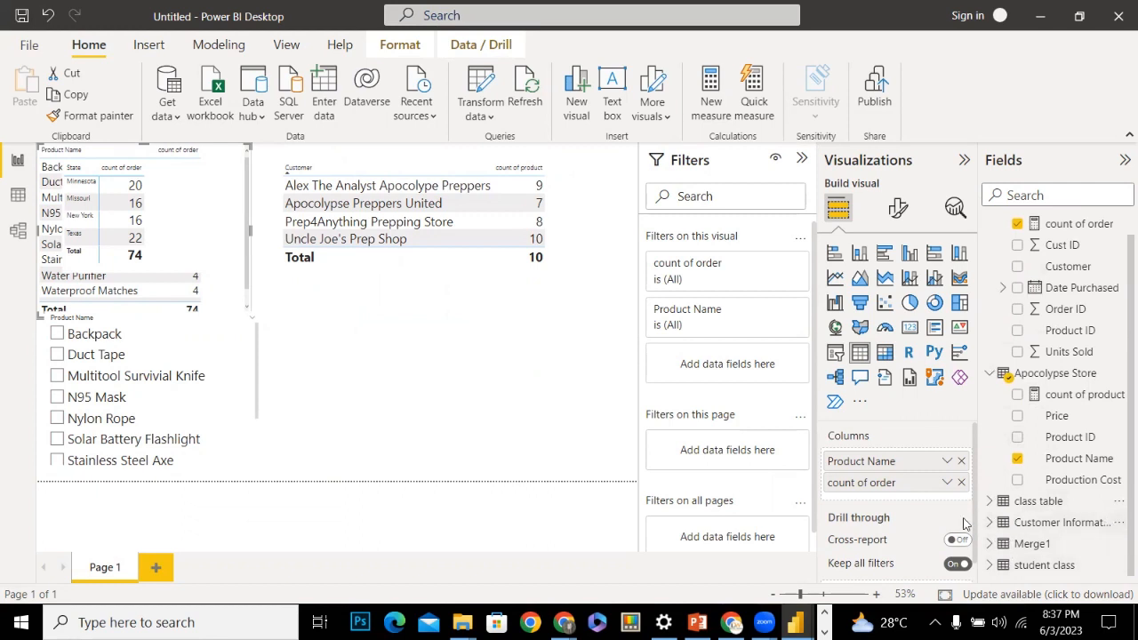
Examine the relationships of Merge1 with class table and student class in the Layout 1 diagram, enlarged to 80%
click(17, 230)
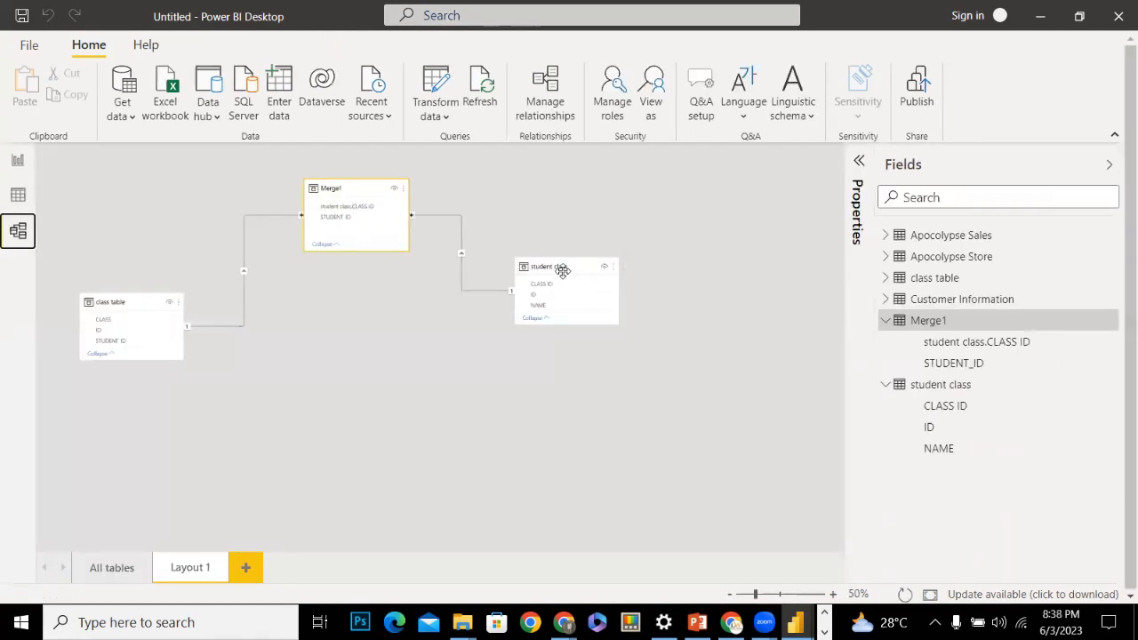
click(834, 604)
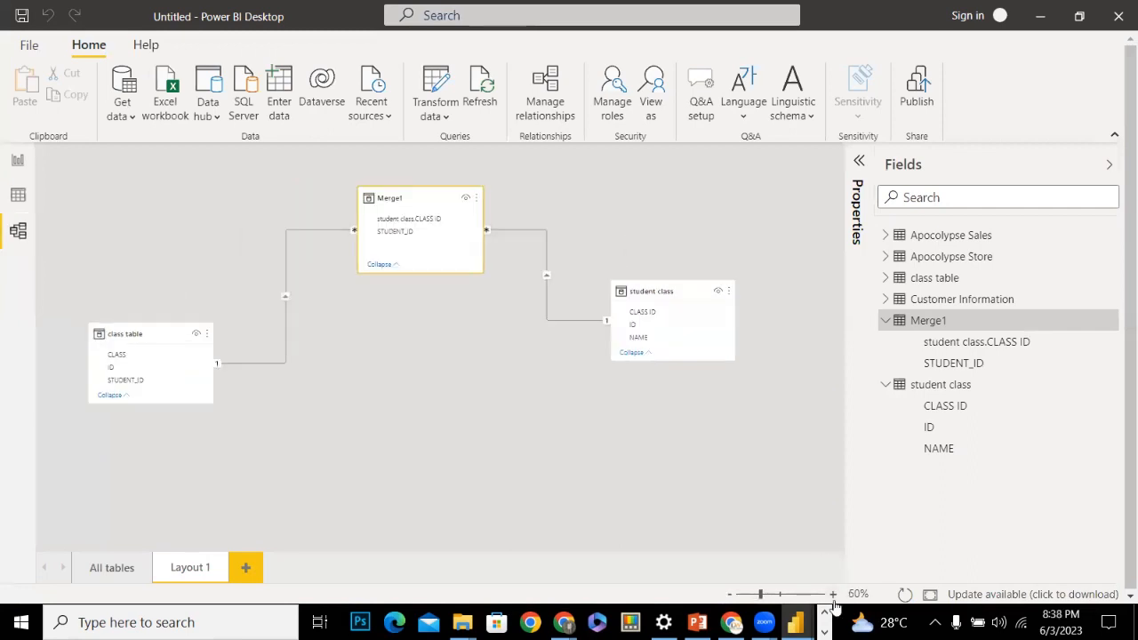
click(834, 602)
click(834, 602)
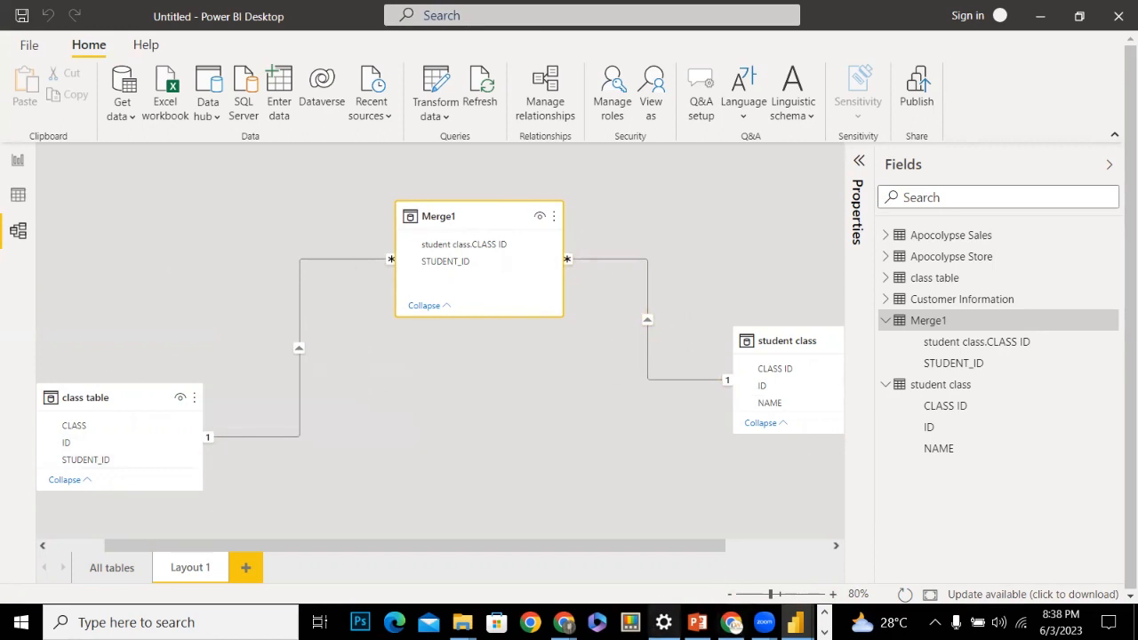
mouse_move(731, 623)
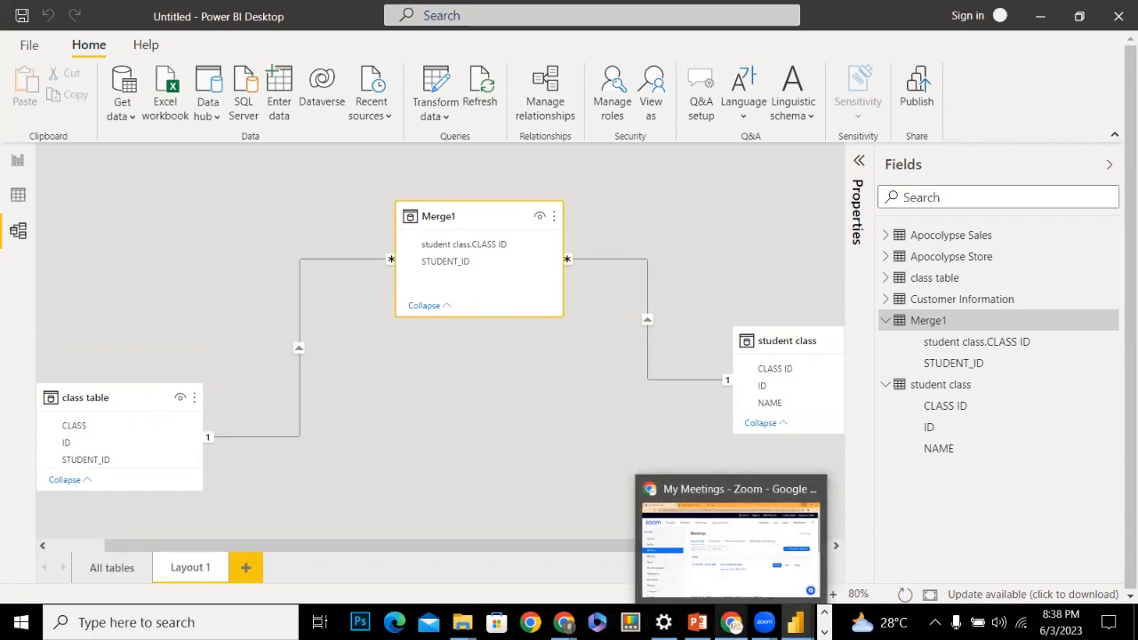
mouse_move(562, 624)
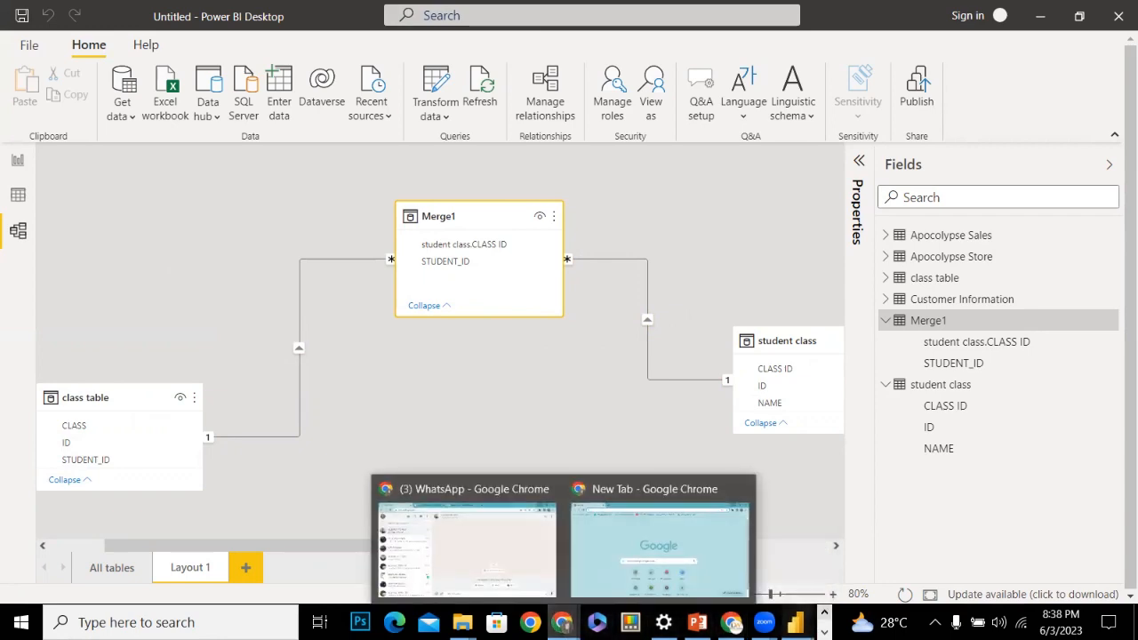
click(393, 374)
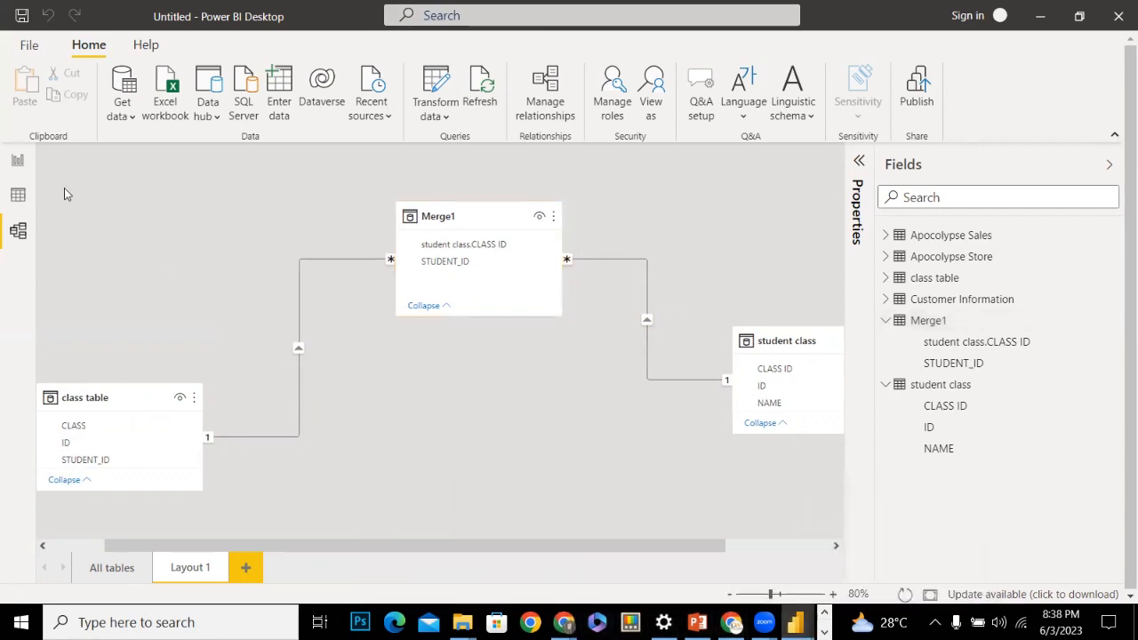
Add an empty table visual below the Customer table on the report page and expand the Merge1 and class table fields
click(16, 162)
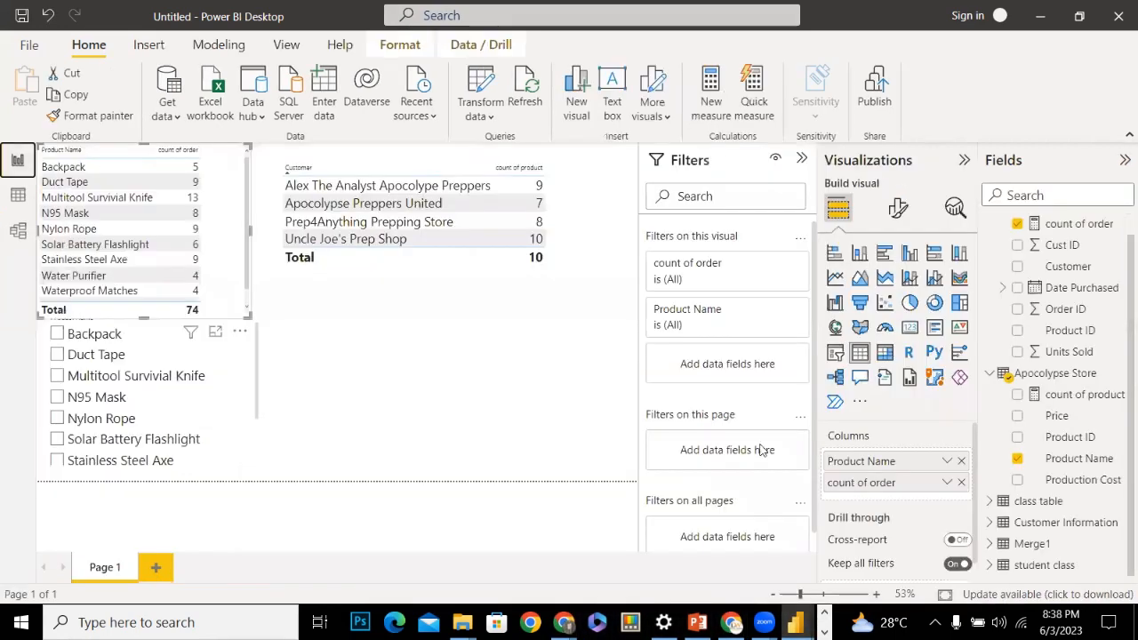
click(518, 385)
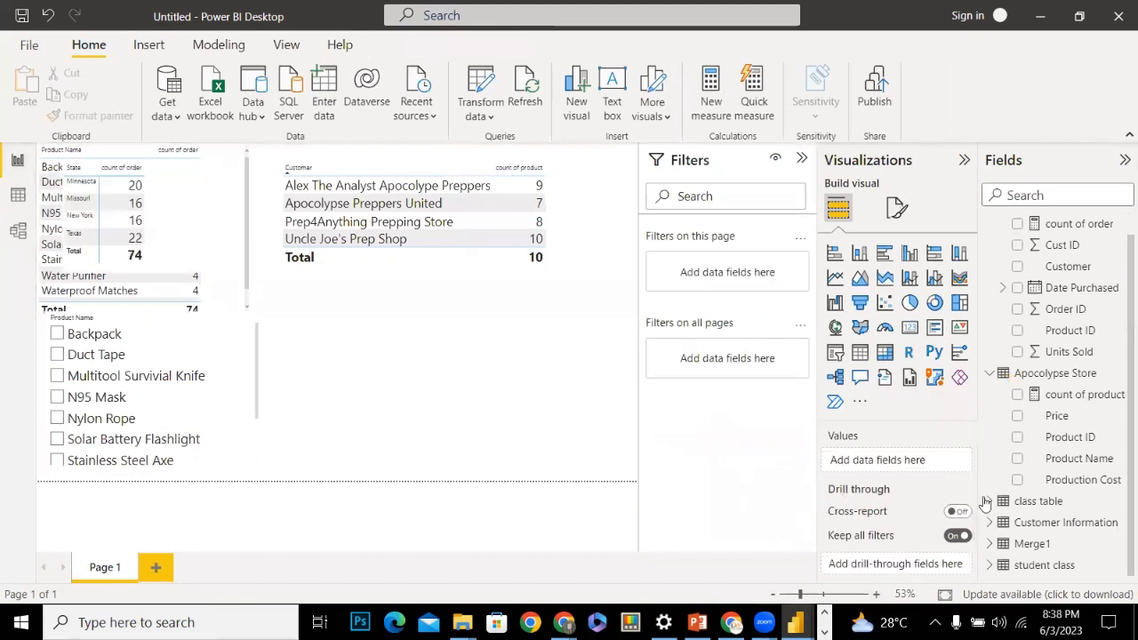
click(860, 354)
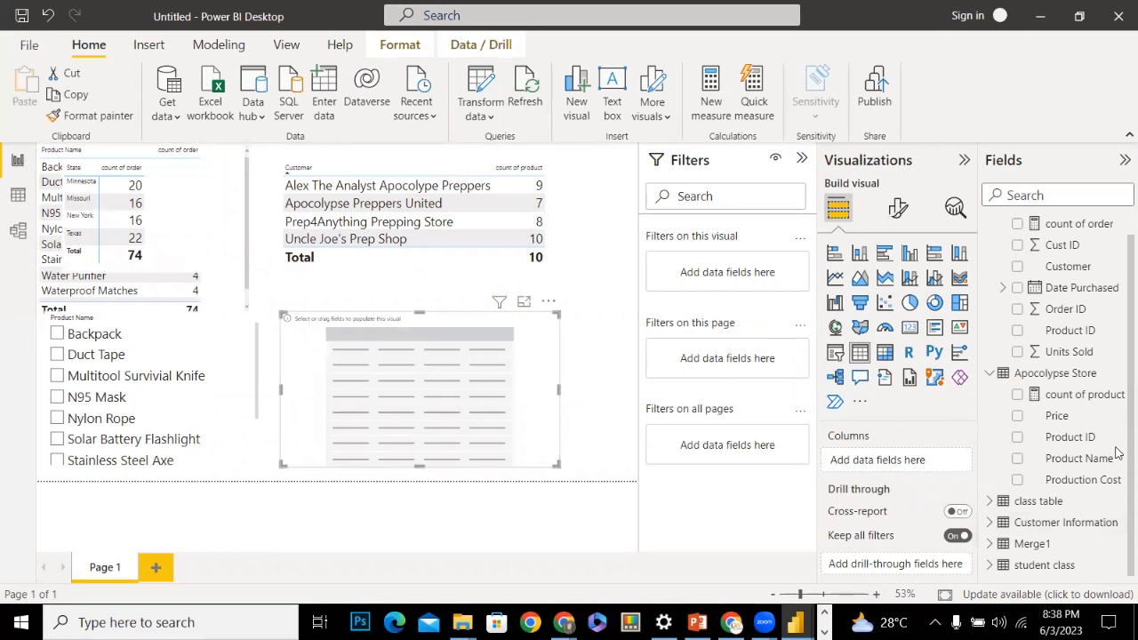
click(989, 544)
scroll(1118, 555, down, 1)
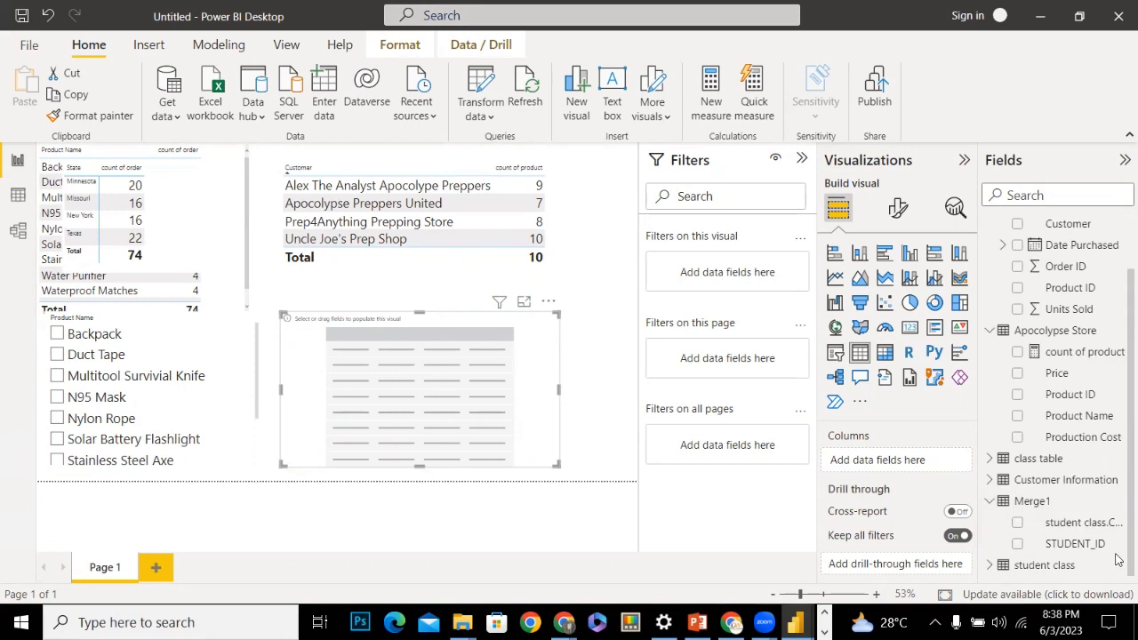
click(990, 462)
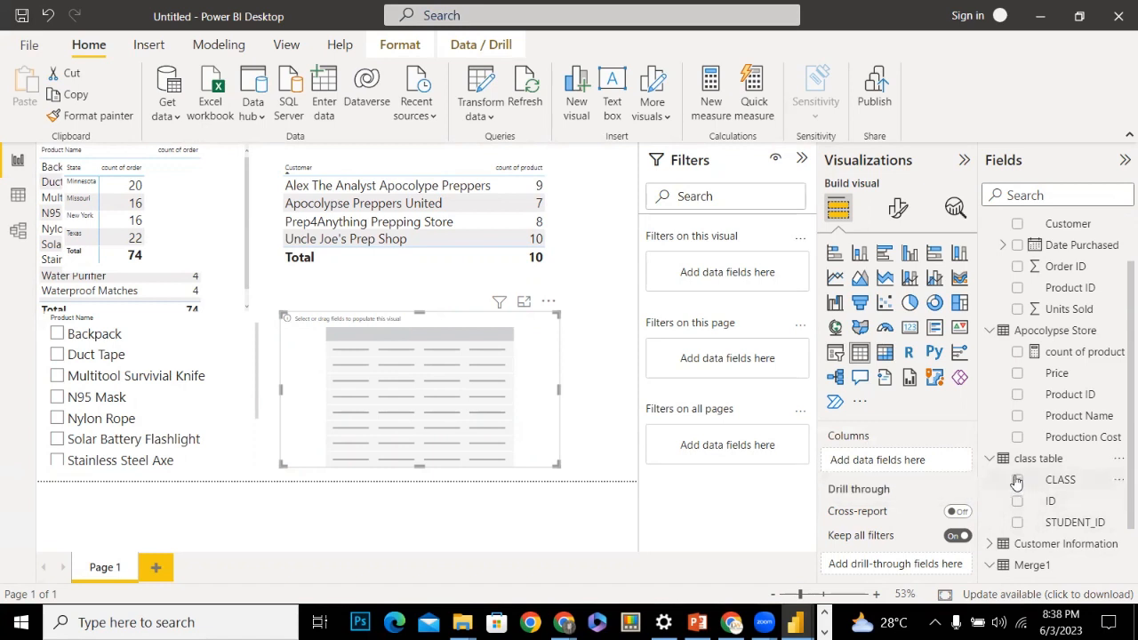
scroll(1117, 507, down, 2)
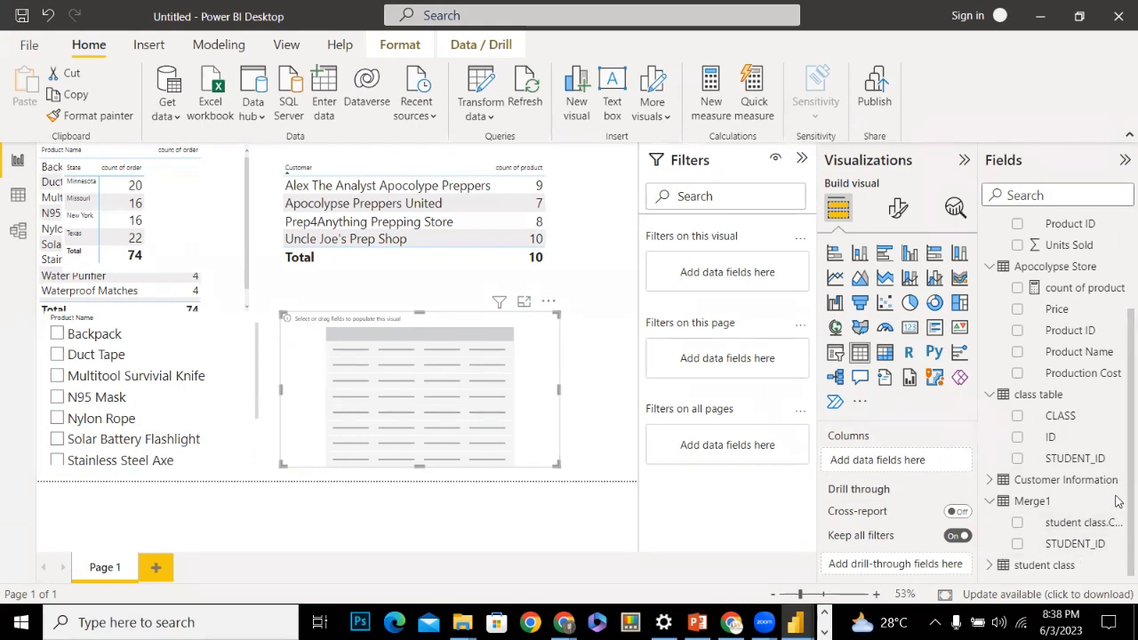
Try Merge1's STUDENT_ID and student class.CLASS ID one after the other as the table's column, removing each again
click(1019, 546)
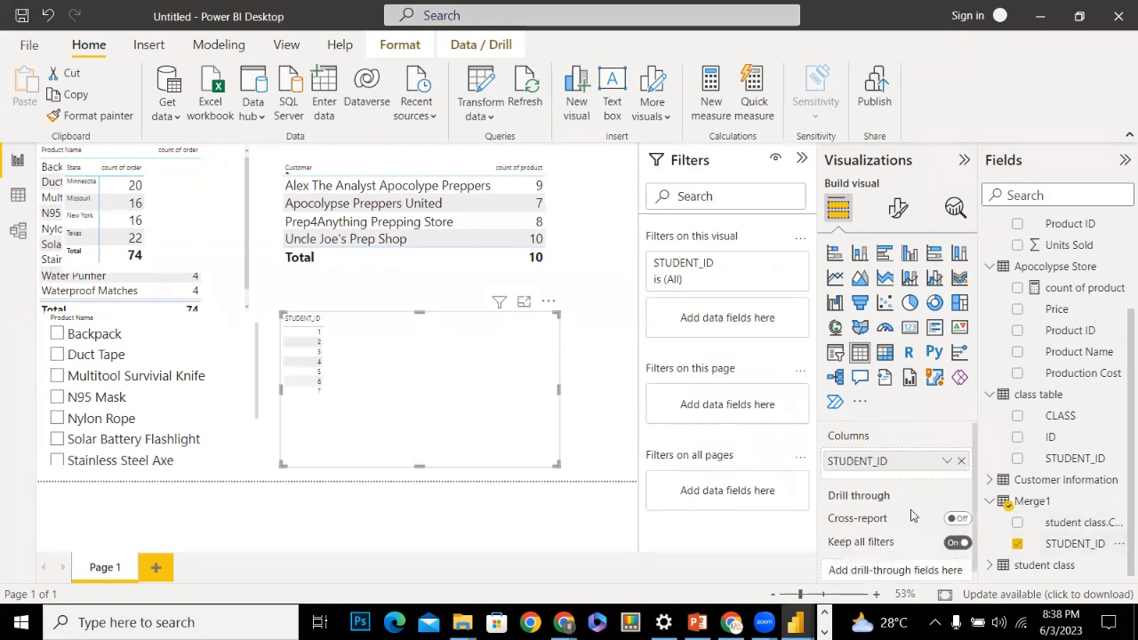
click(1018, 544)
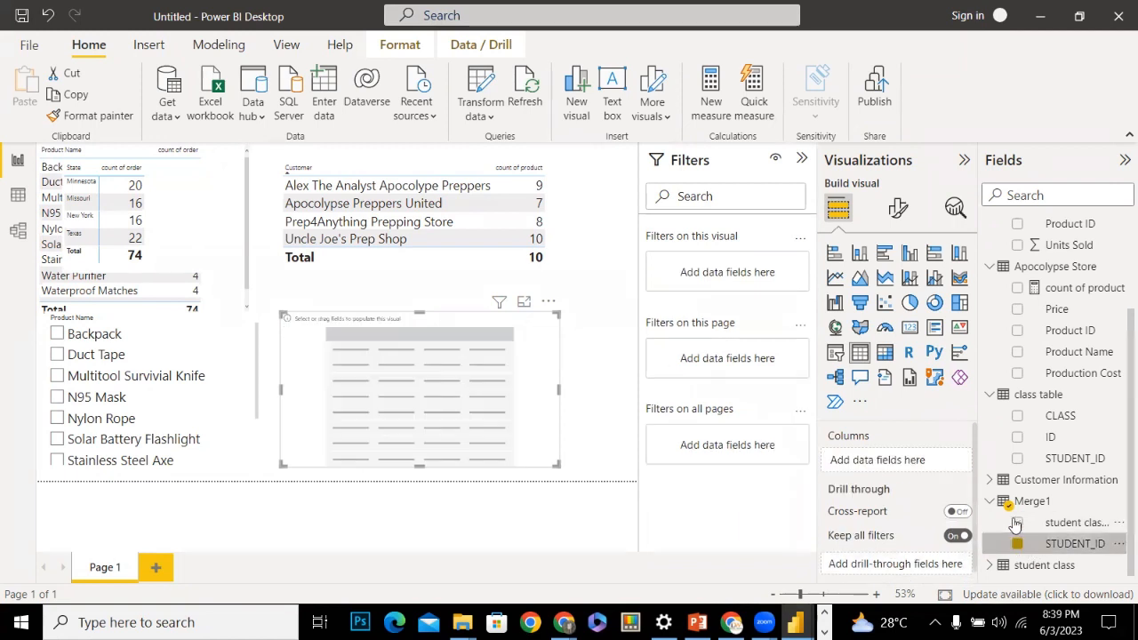
click(1017, 523)
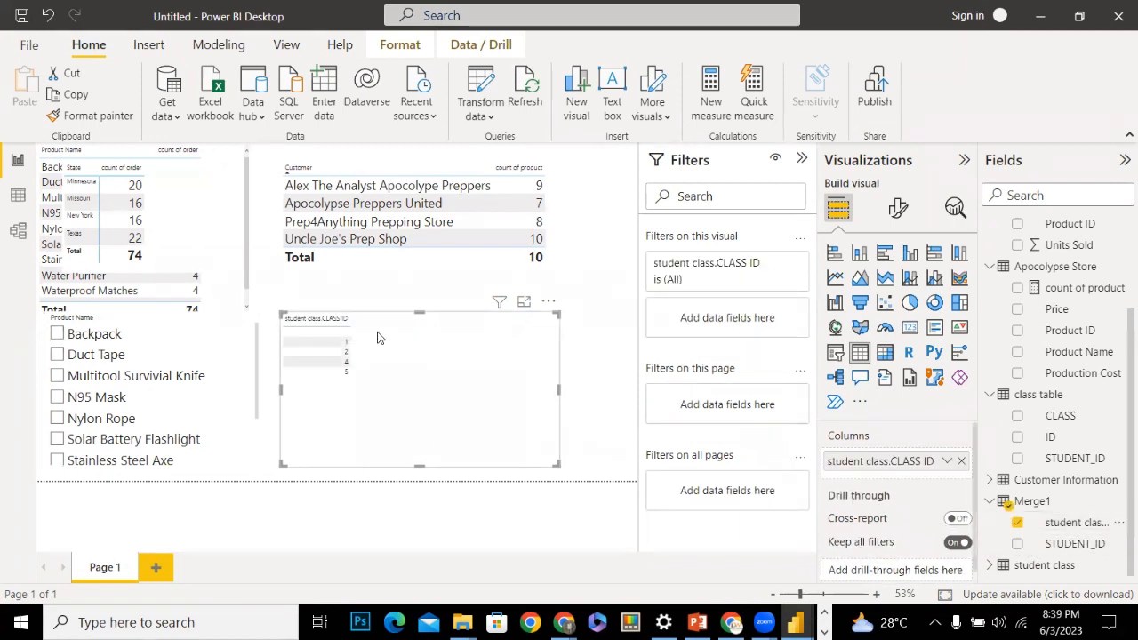
click(1017, 523)
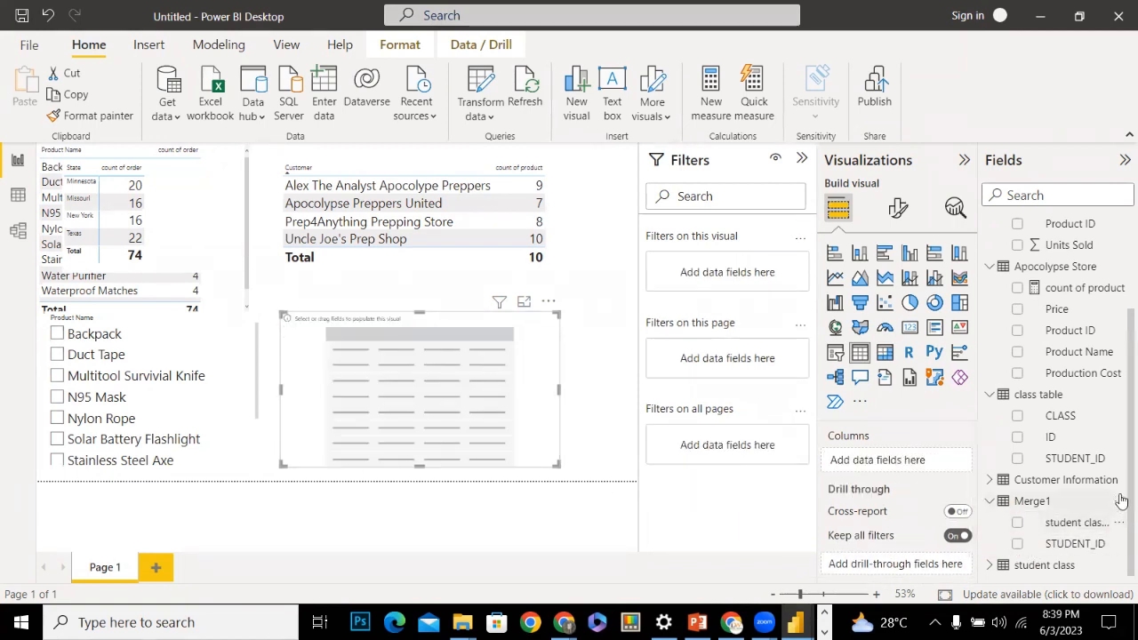
Expand the student class fields and add NAME as the first column of the empty table visual
click(989, 565)
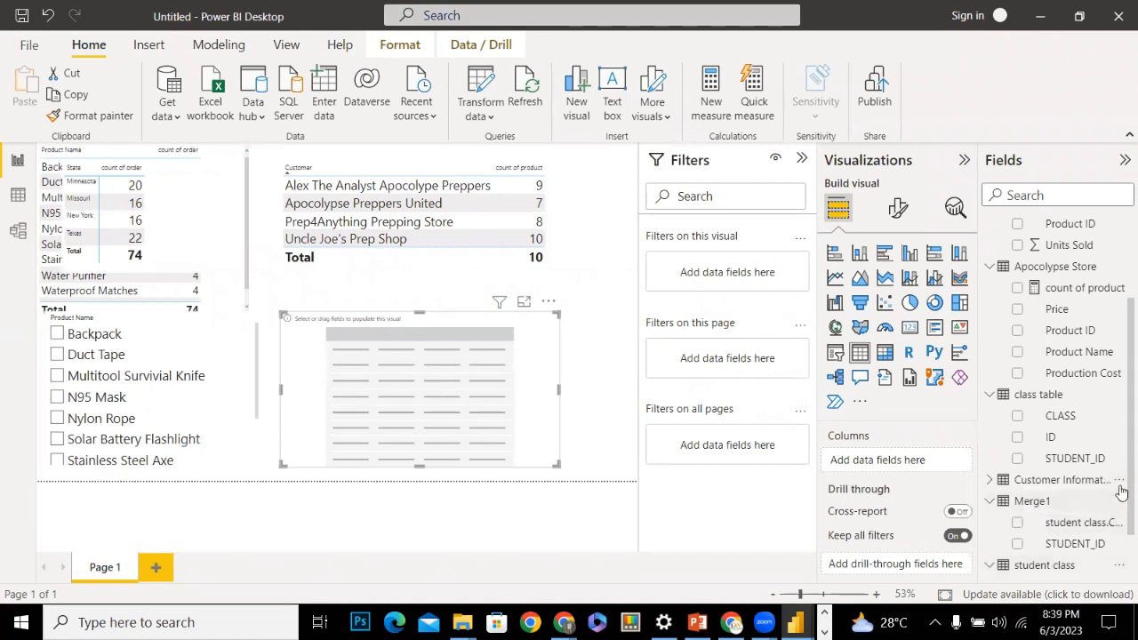
scroll(1116, 520, down, 1)
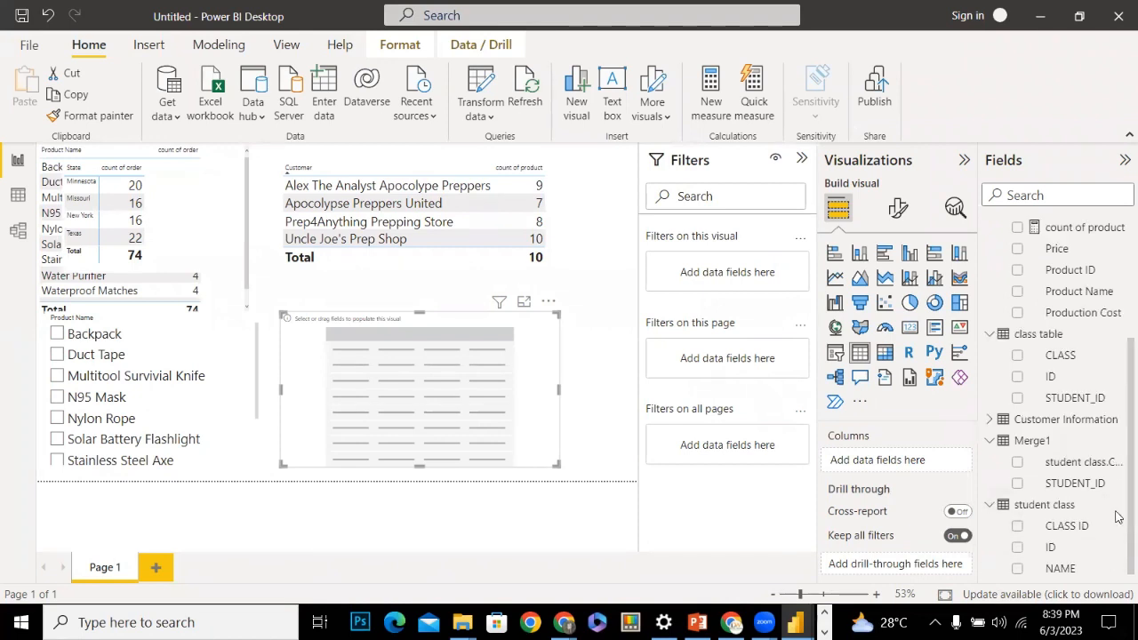
click(1017, 567)
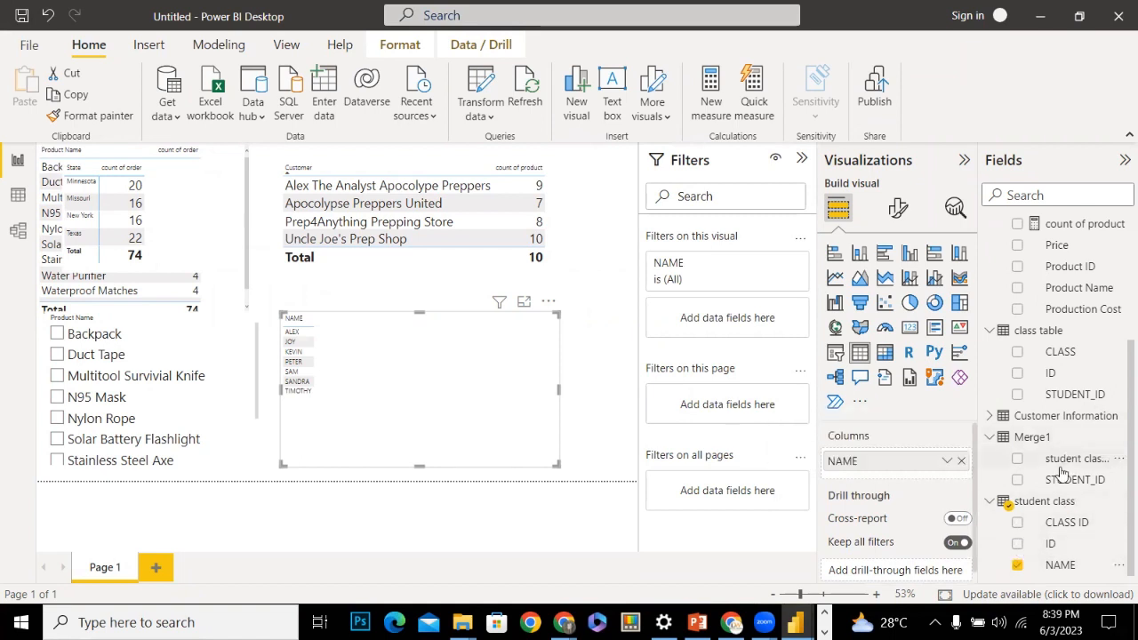
Add Merge1's STUDENT_ID and student class.CLASS ID to the table, try class table's STUDENT_ID, and replace that with class table's CLASS
click(1018, 480)
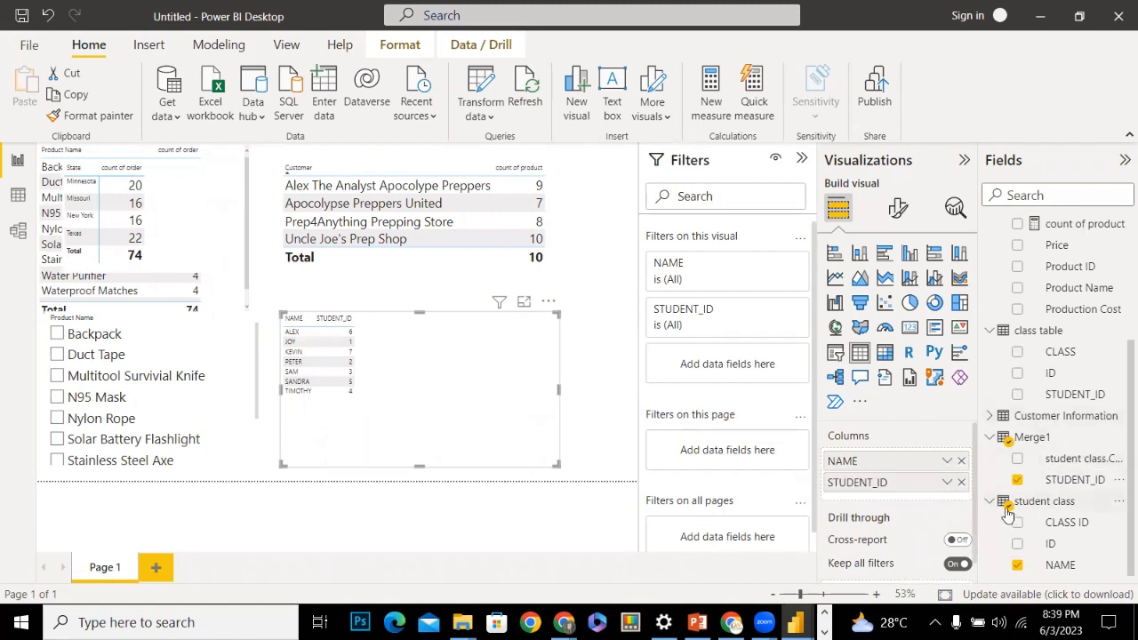
click(1018, 459)
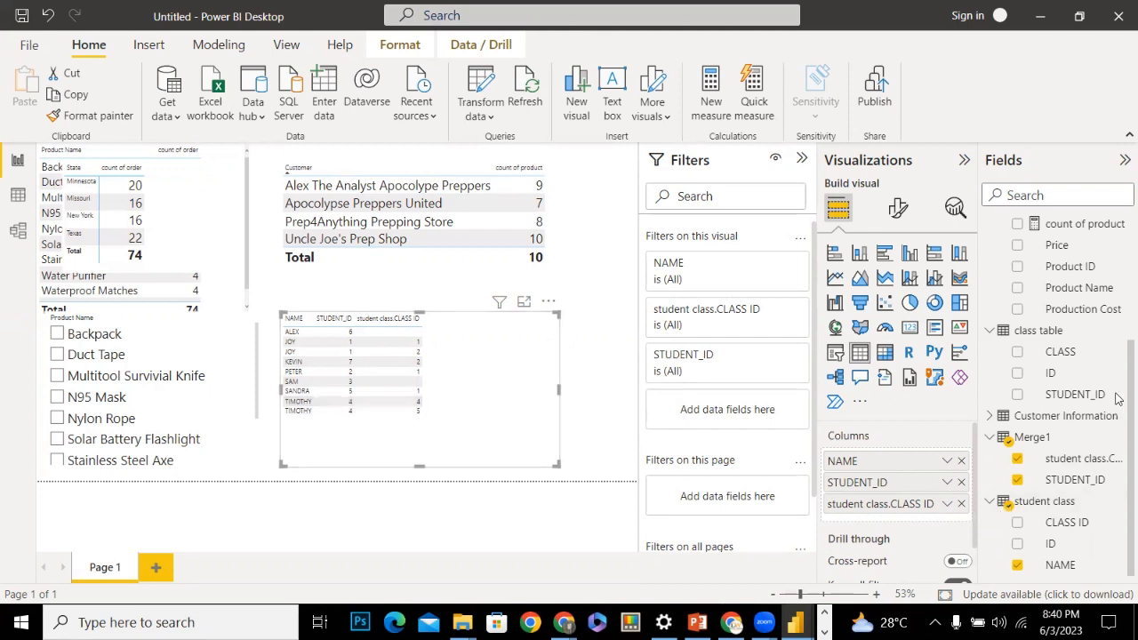
scroll(1117, 398, up, 1)
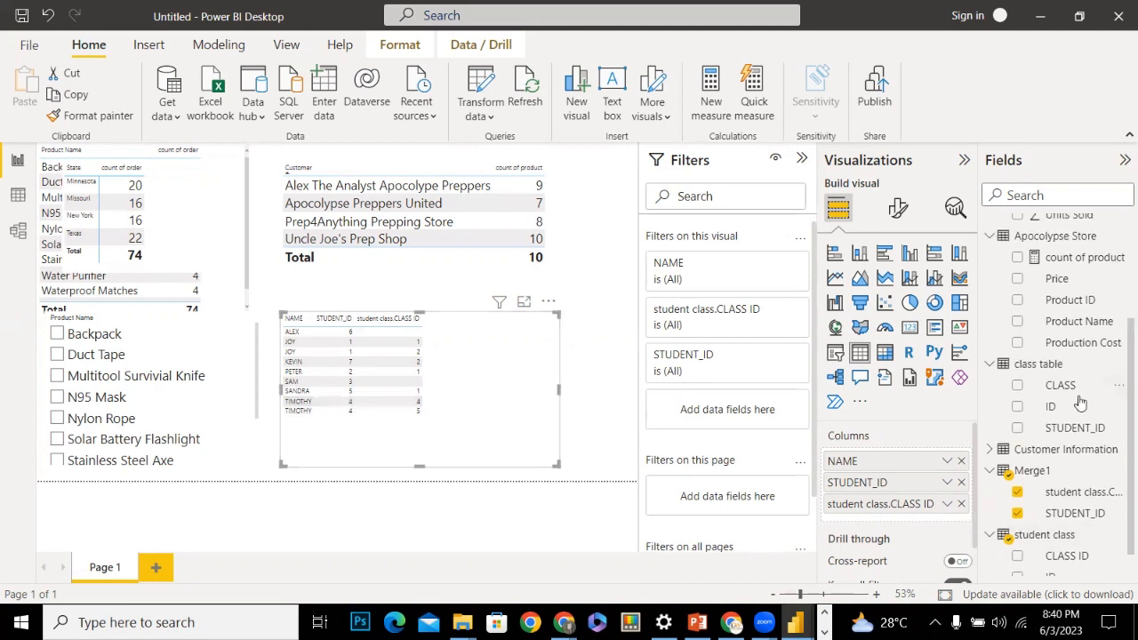
click(1019, 429)
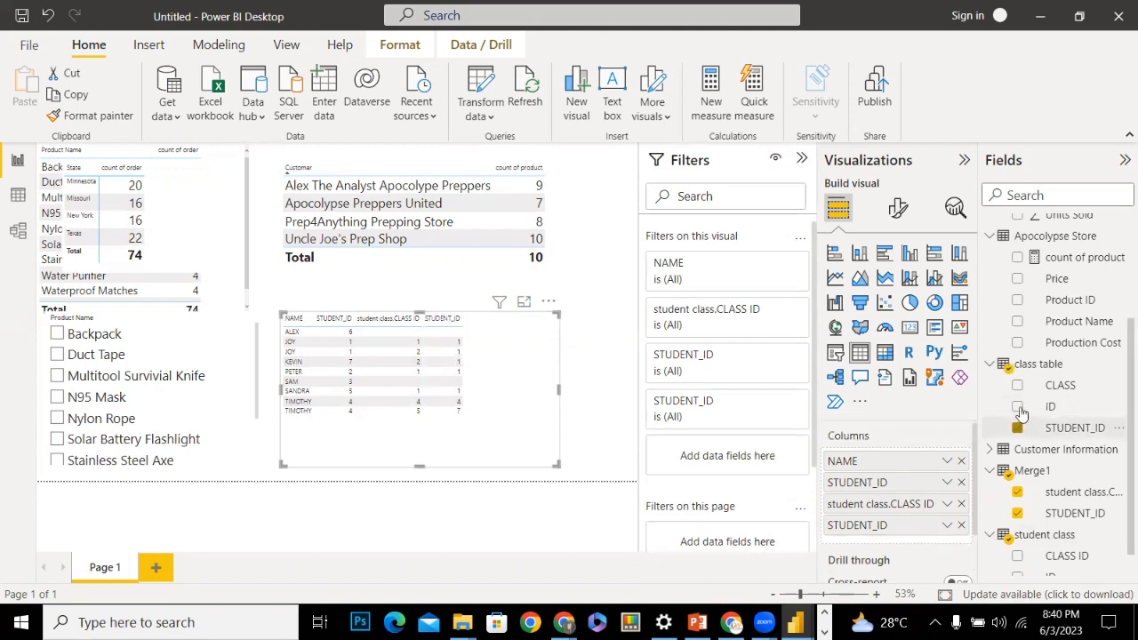
click(1019, 429)
click(1016, 387)
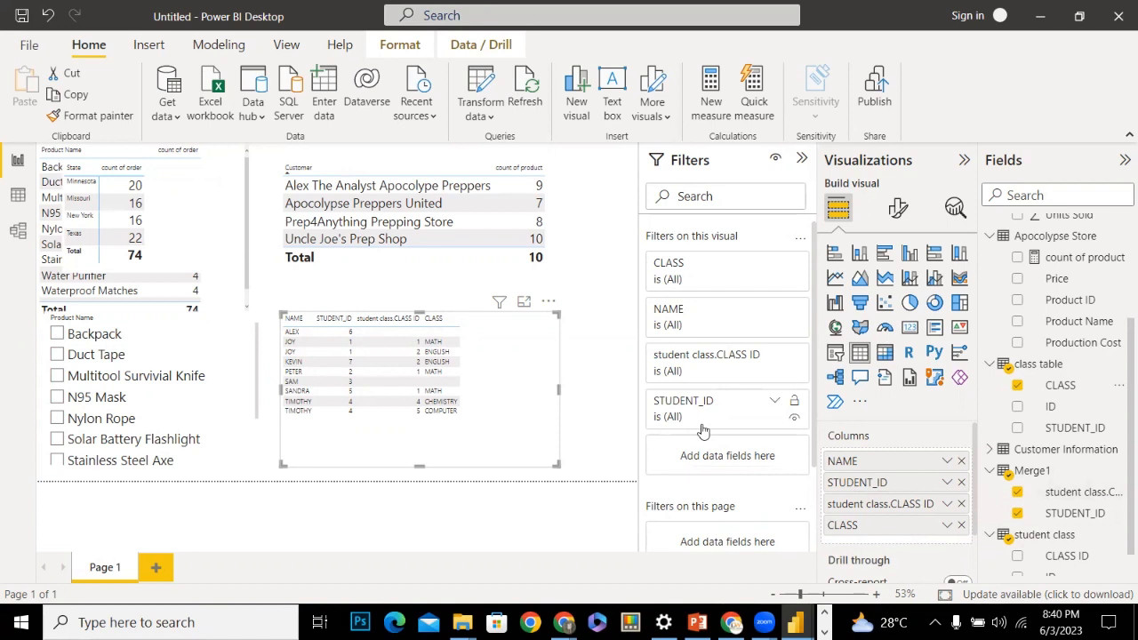
Remove the CLASS, STUDENT_ID and student class.CLASS ID columns from the table visual, keeping only NAME
click(961, 524)
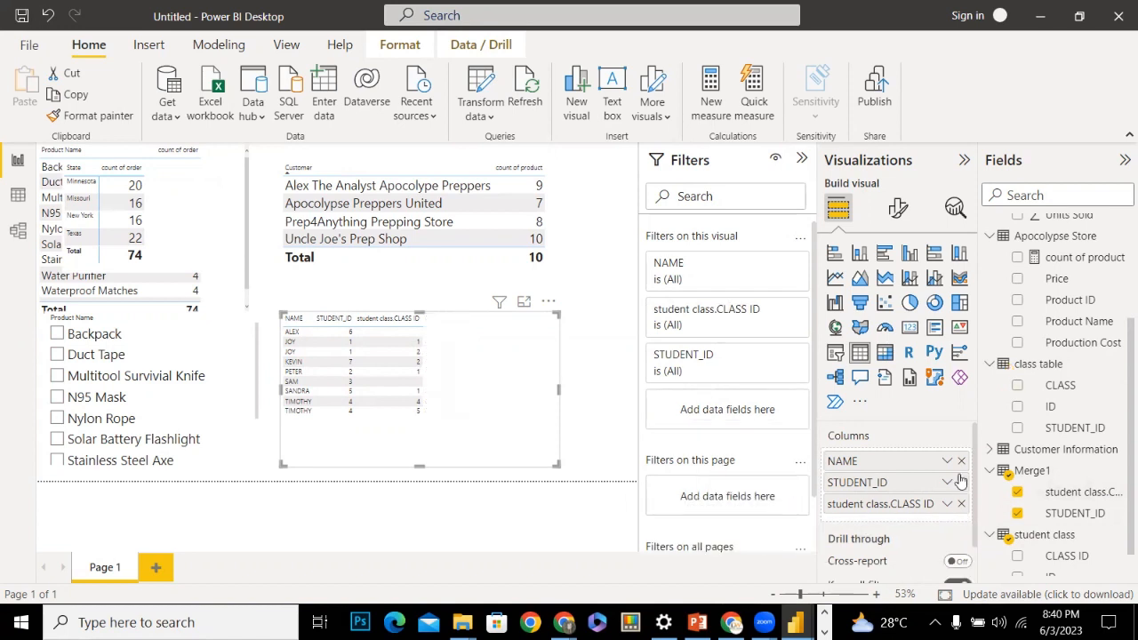
click(961, 482)
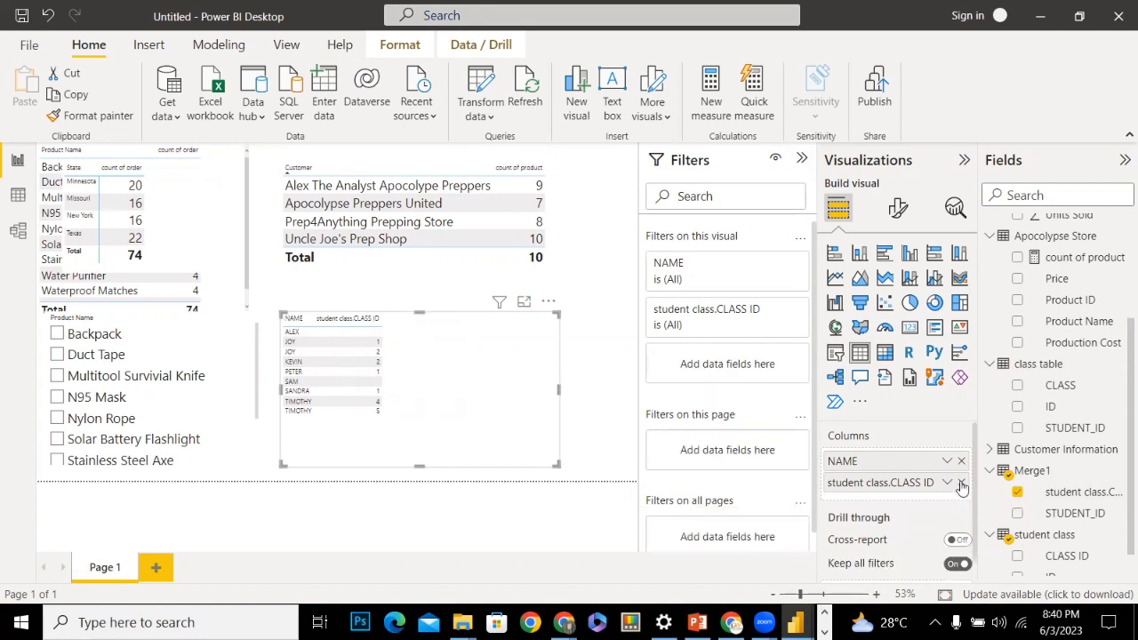
click(961, 483)
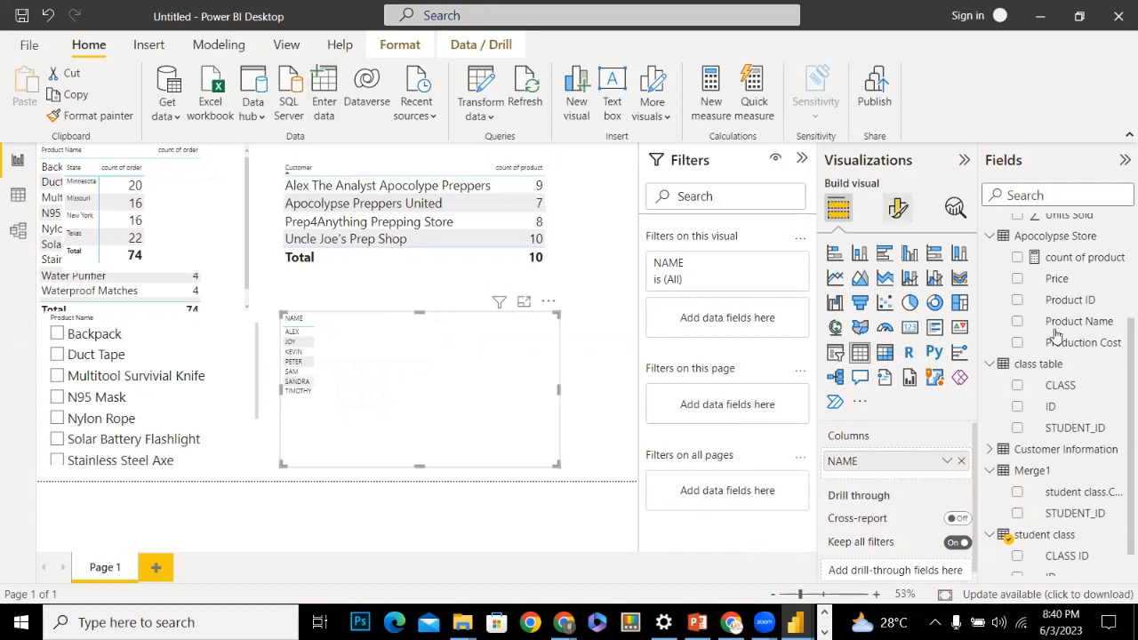
Create a measure in Merge1 named "count of classes to attend" and shift the NAME table slightly to the left
right_click(1042, 472)
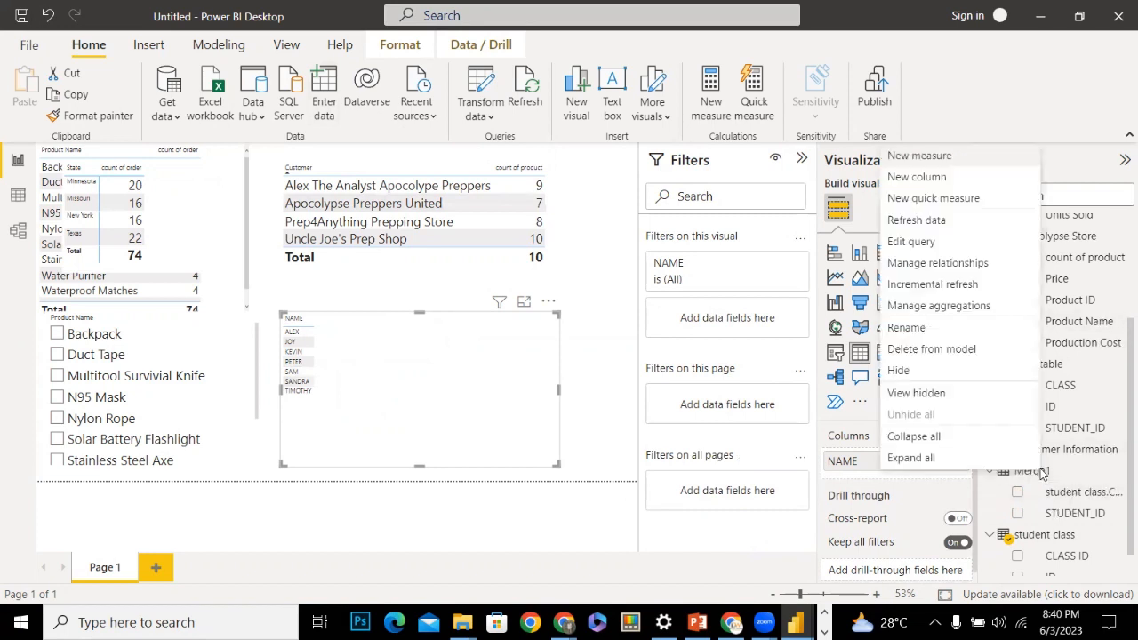
click(925, 154)
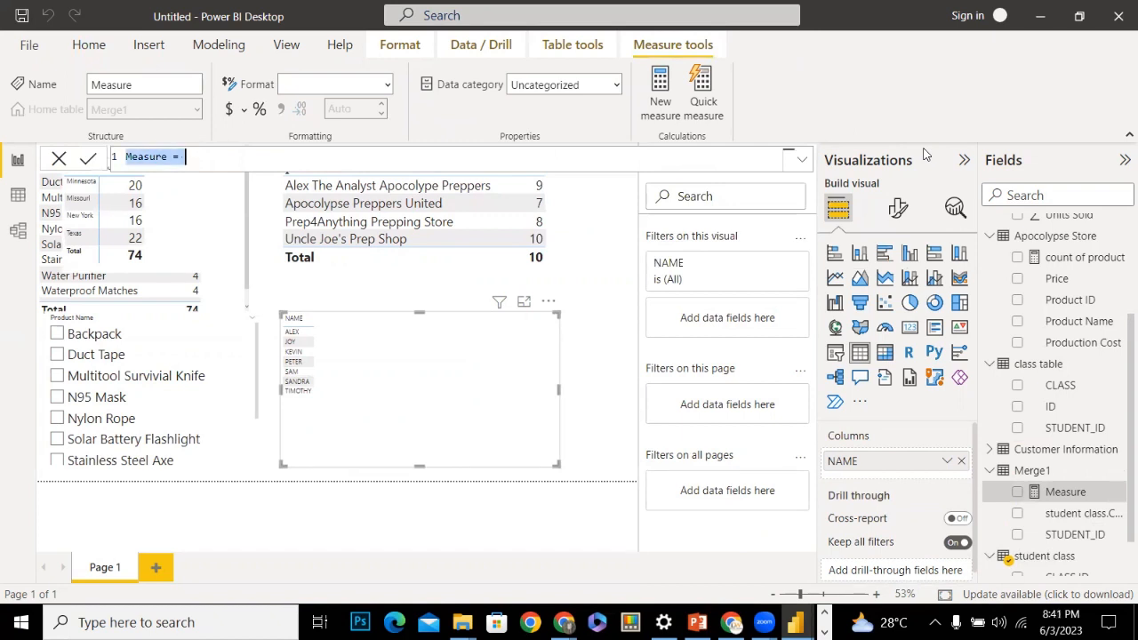
double_click(157, 155)
text(count of classes to attend)
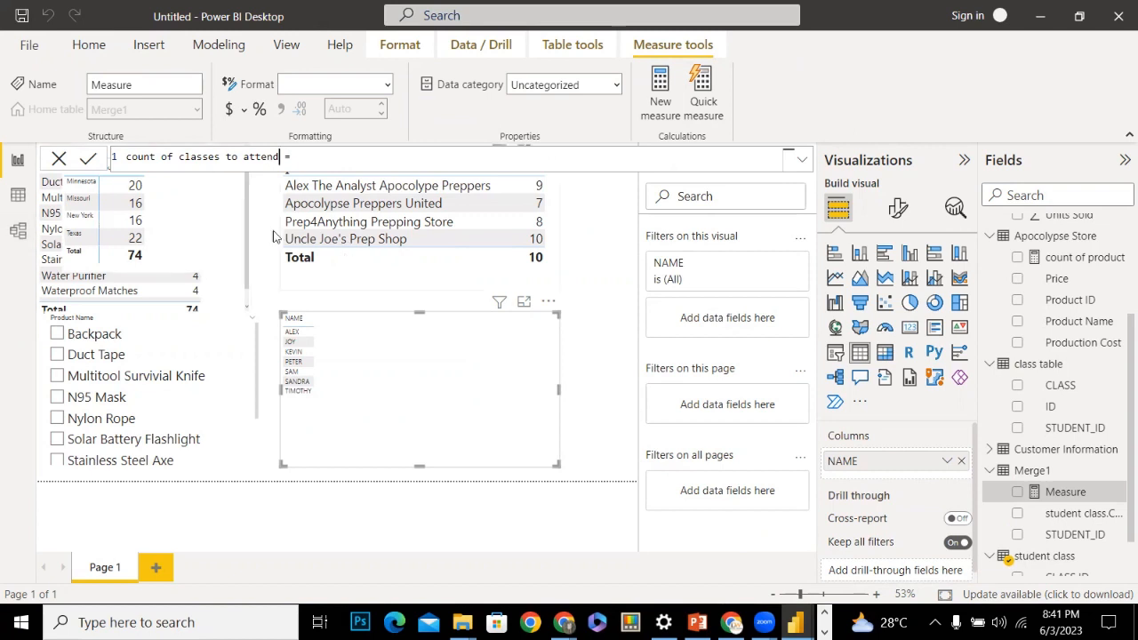
drag(425, 360, 407, 360)
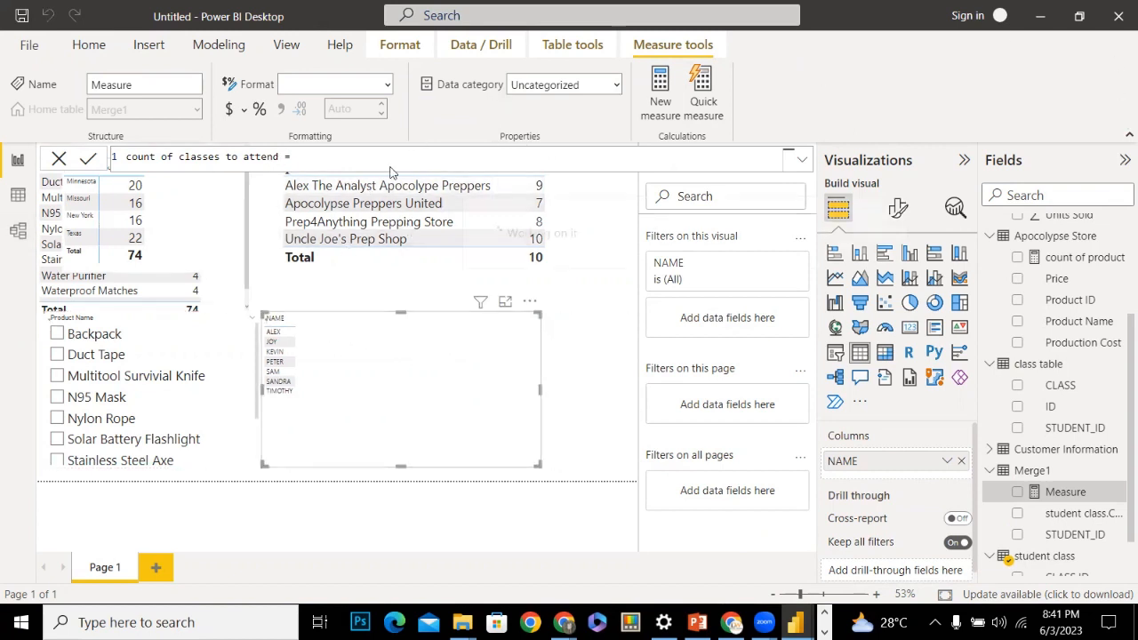
key(Return)
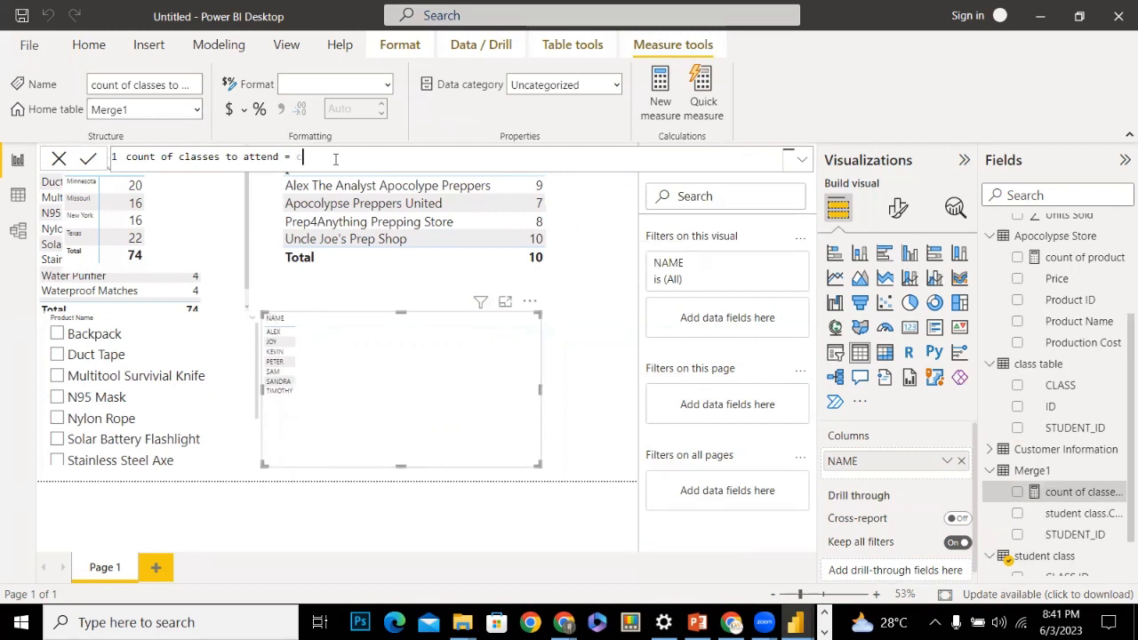
Define the measure as COUNTROWS(ALLNOBLANKROW(Merge1[student class.CLASS ID])) and add it as a column beside NAME in the table
text(ount)
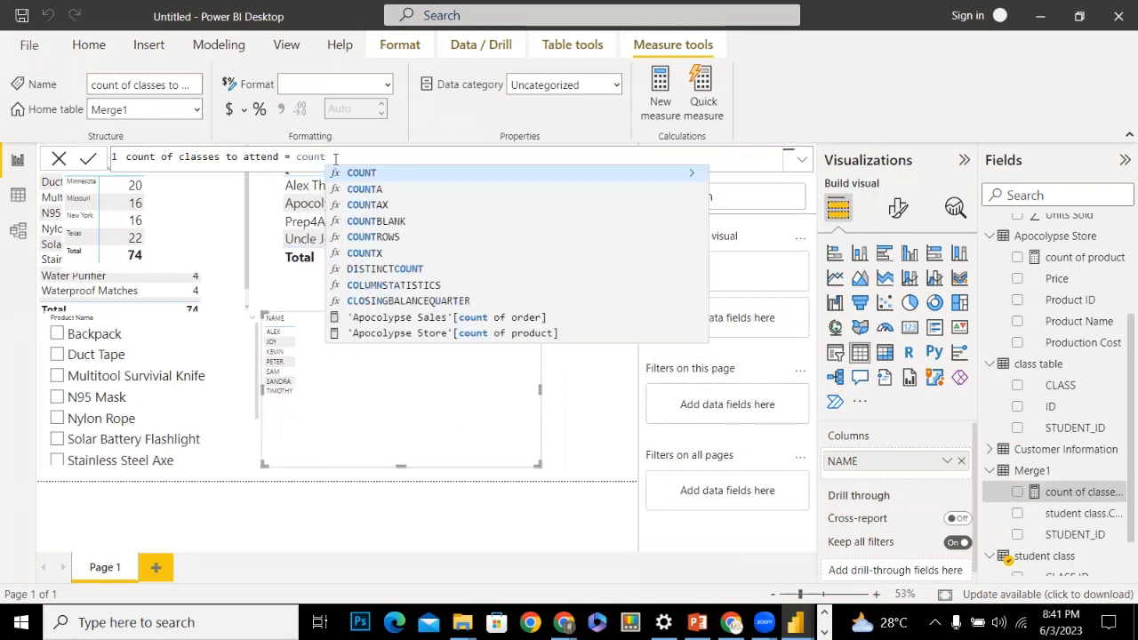
double_click(405, 237)
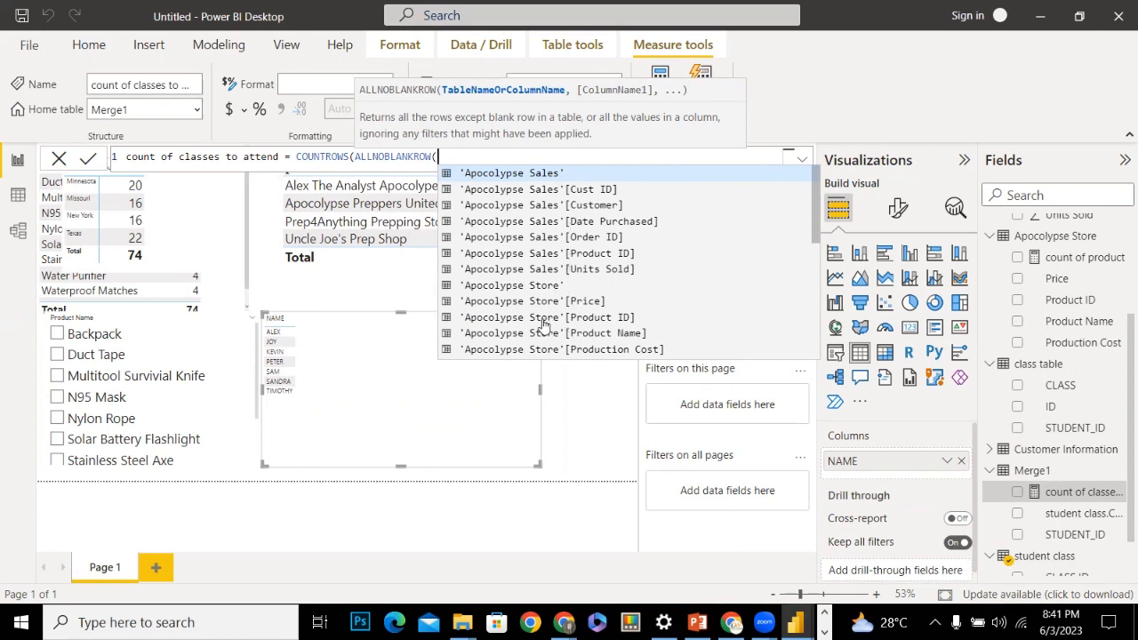
drag(819, 221, 815, 349)
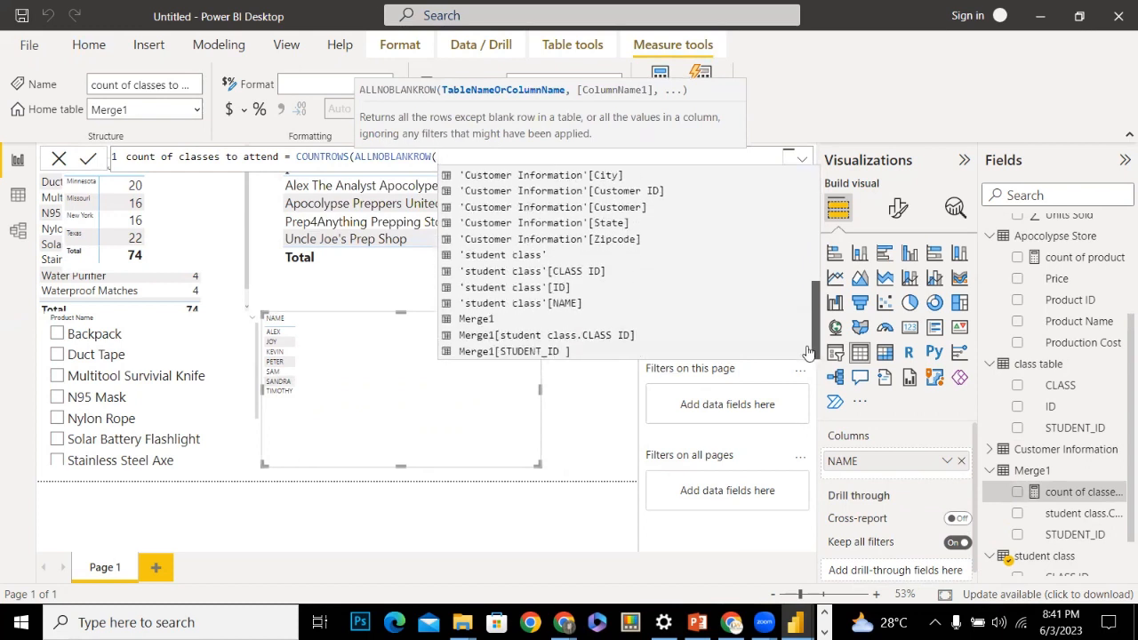
click(494, 336)
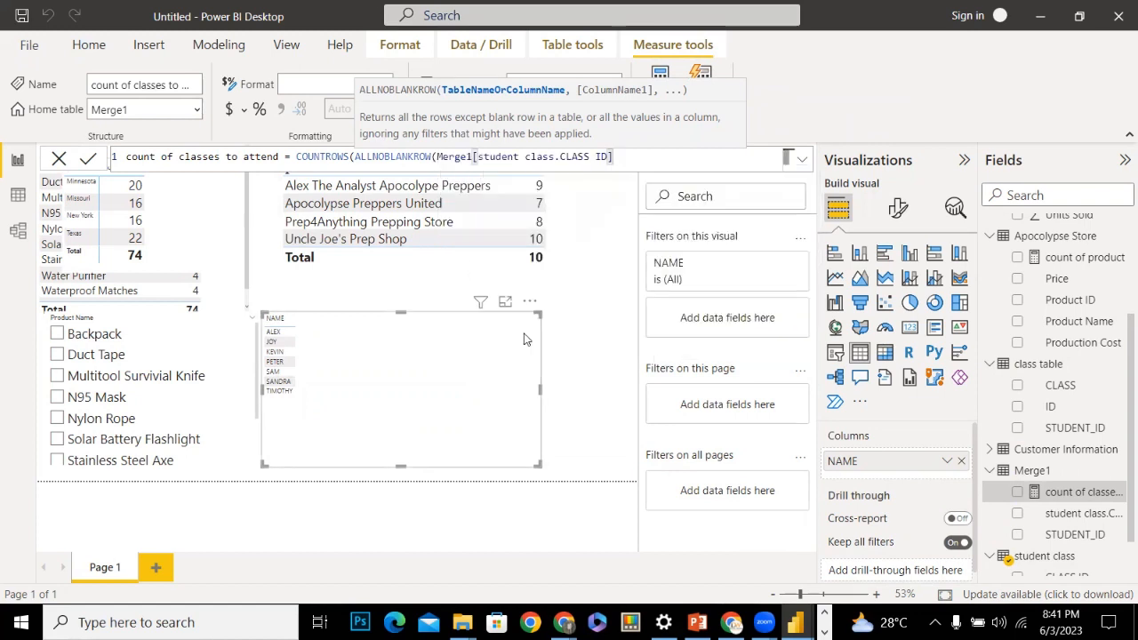
text())
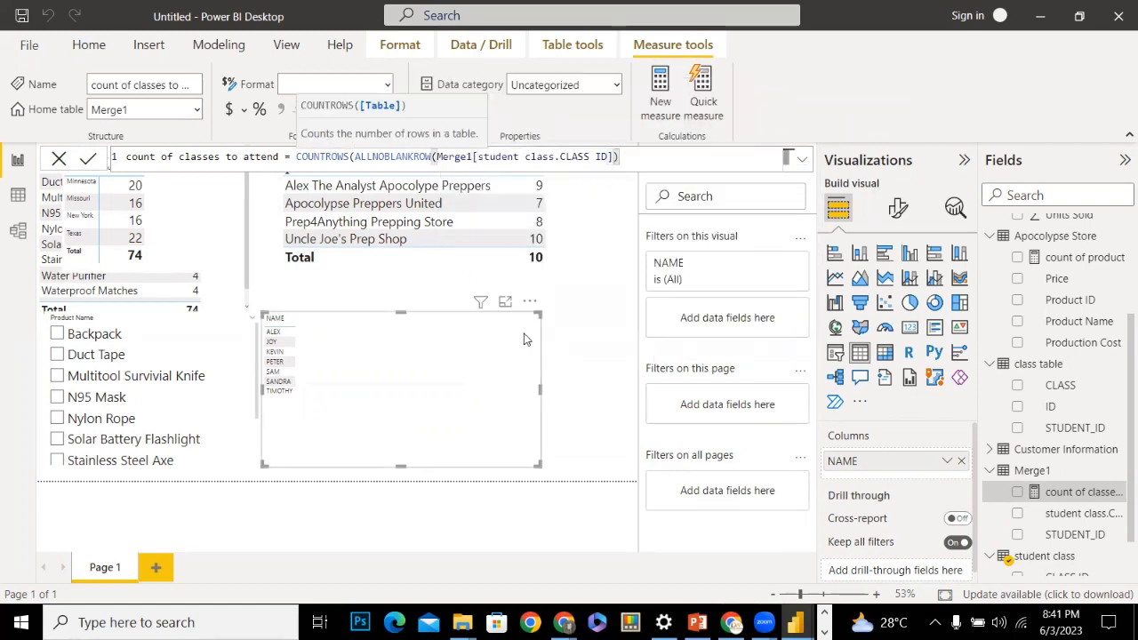
key(Return)
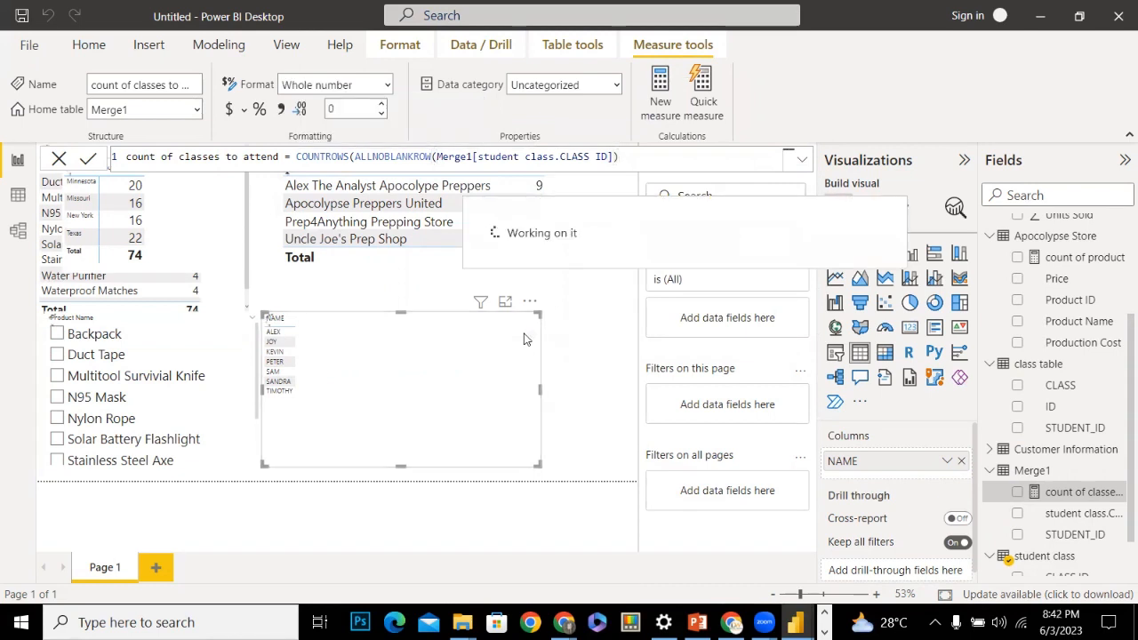
text())
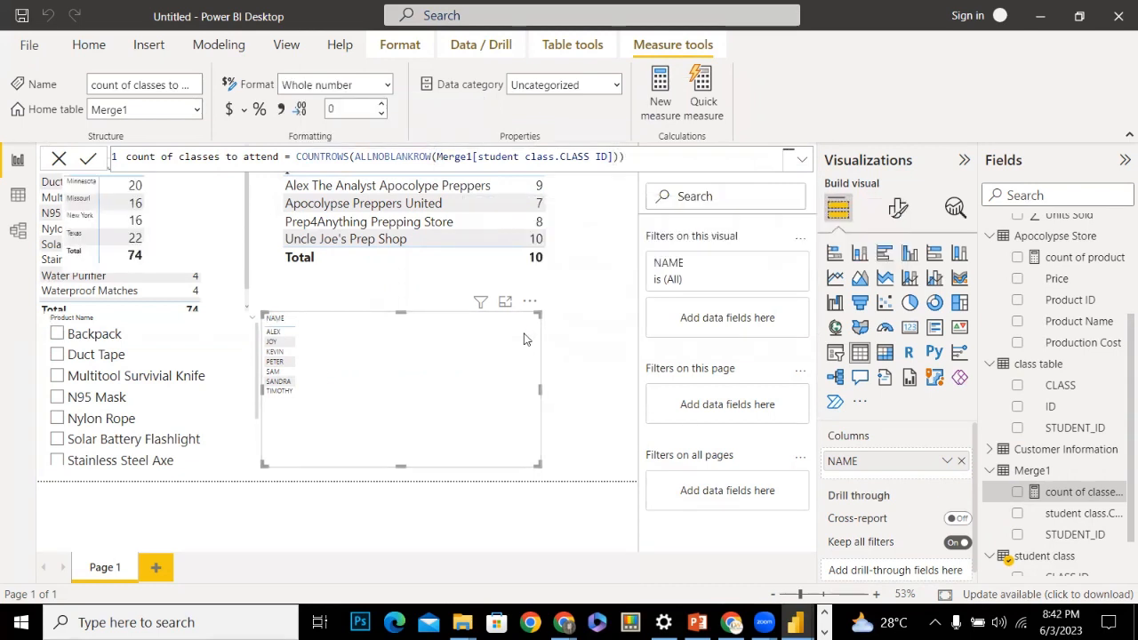
click(1018, 494)
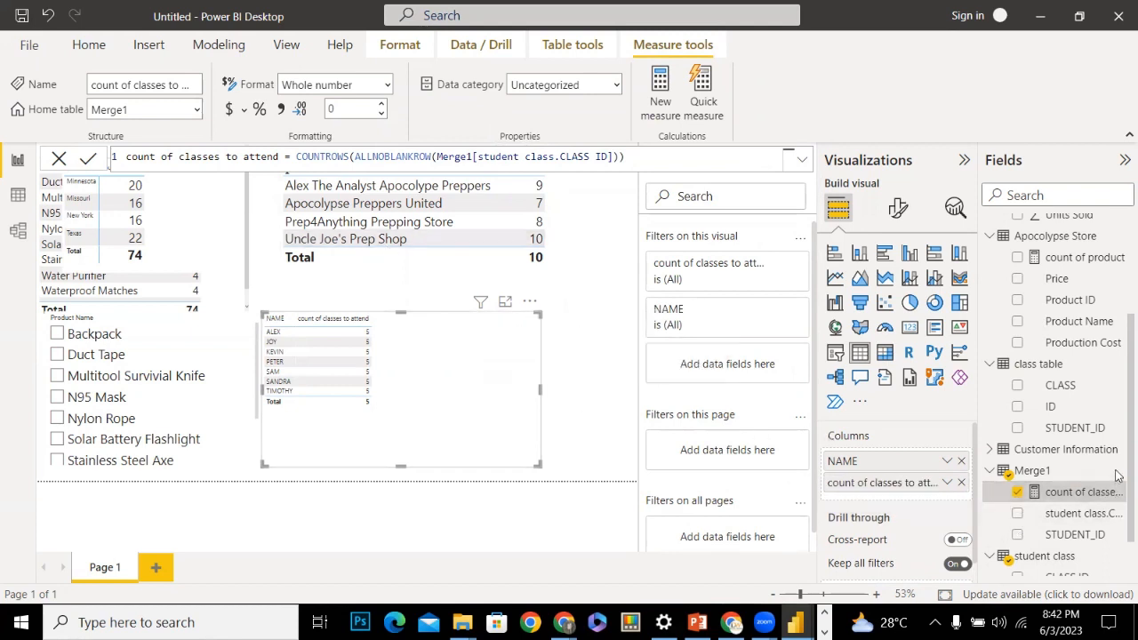
scroll(1118, 469, down, 2)
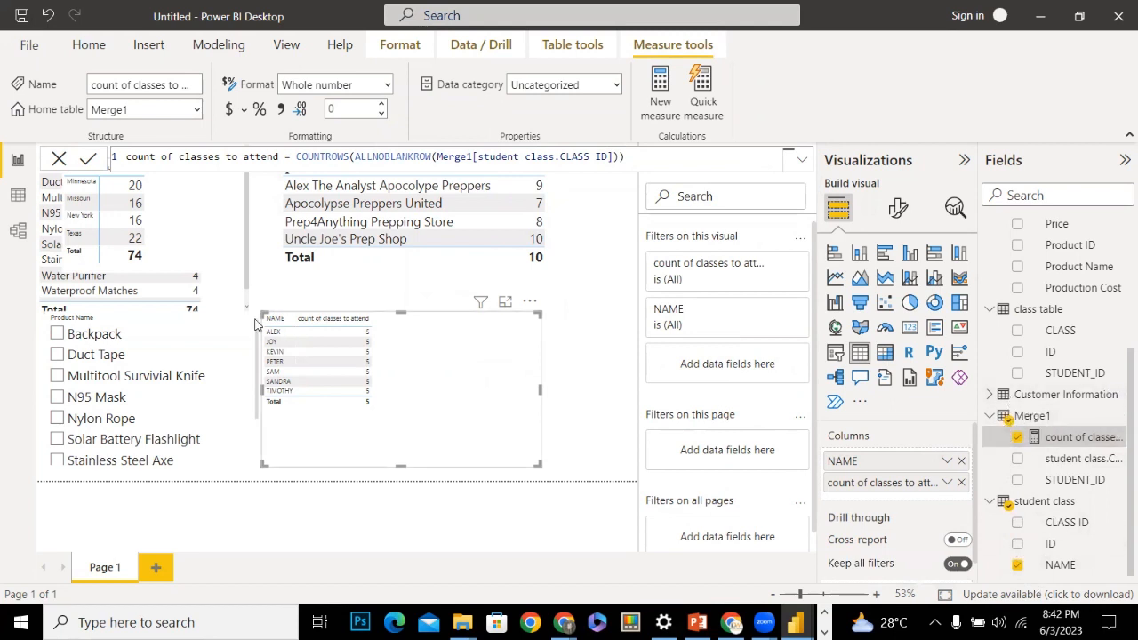
Set the cross filter direction of the relationship between Merge1 and class table to Both in the model diagram
click(17, 231)
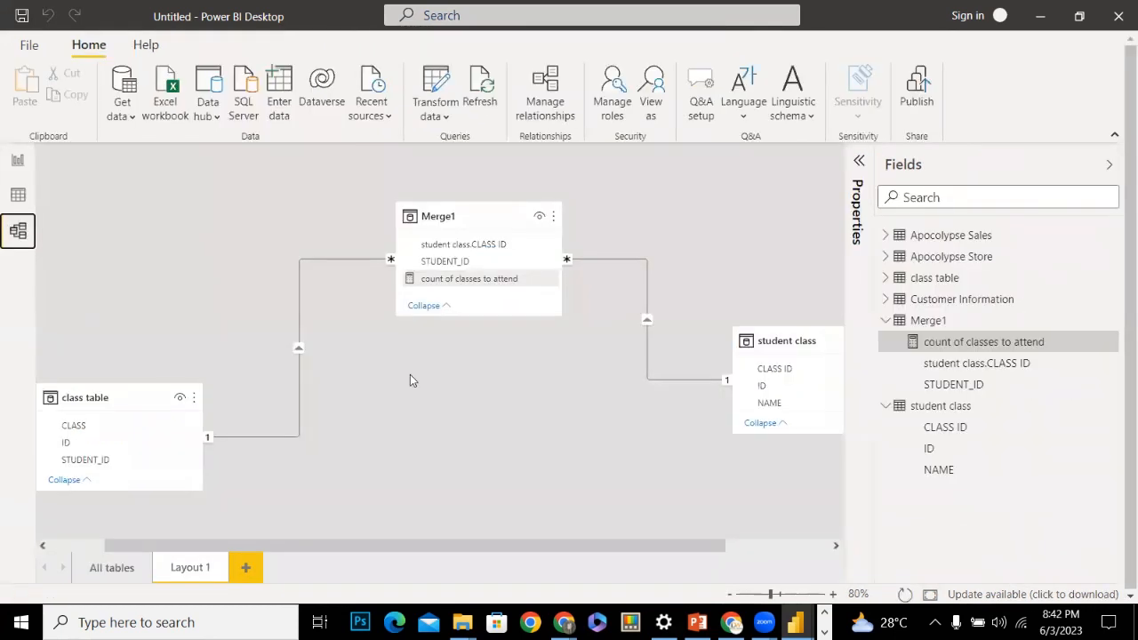
right_click(298, 352)
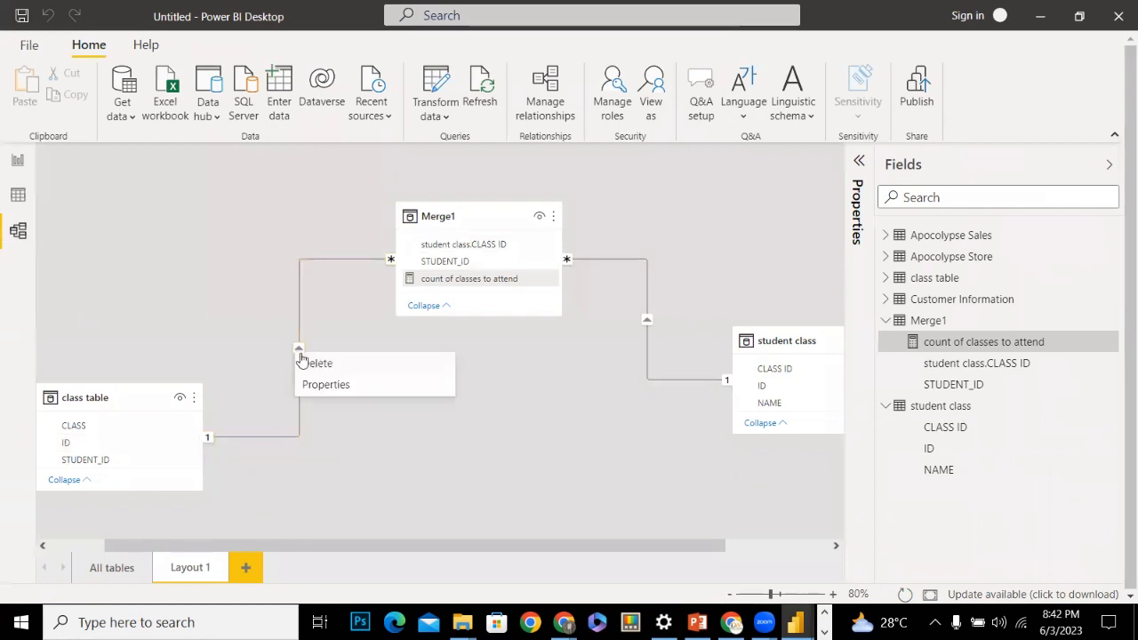
click(299, 348)
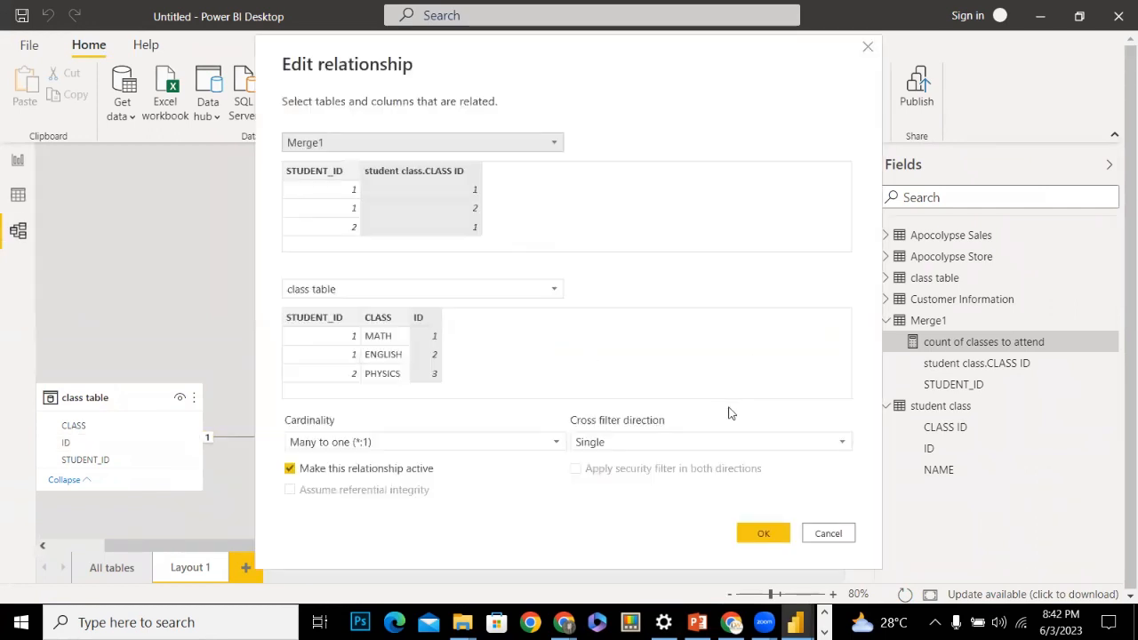
click(702, 440)
click(640, 478)
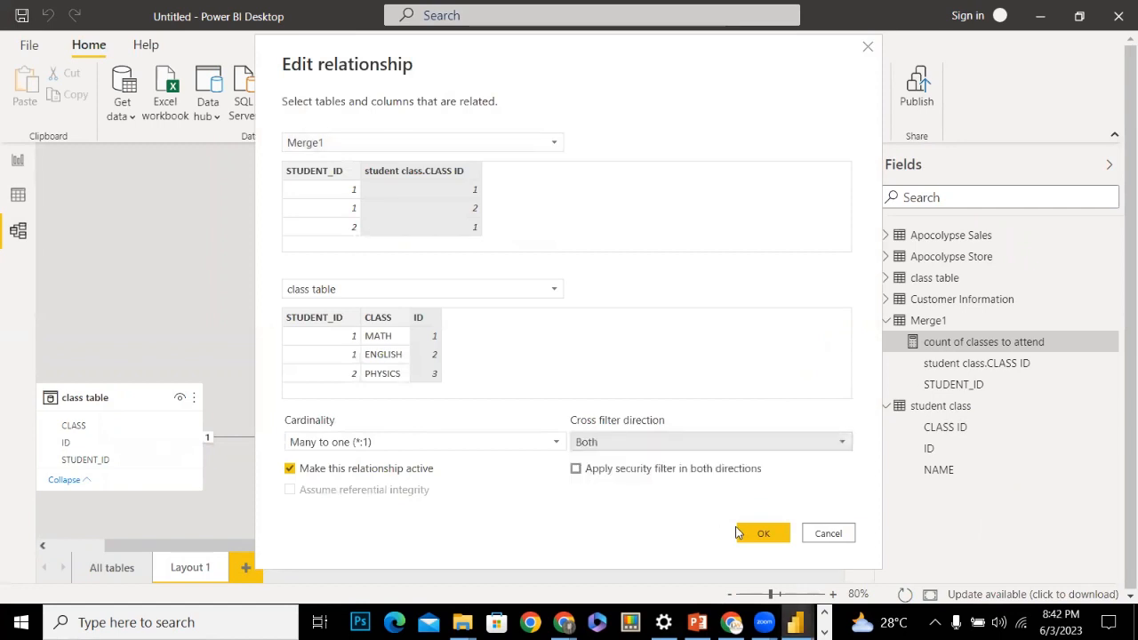
click(748, 533)
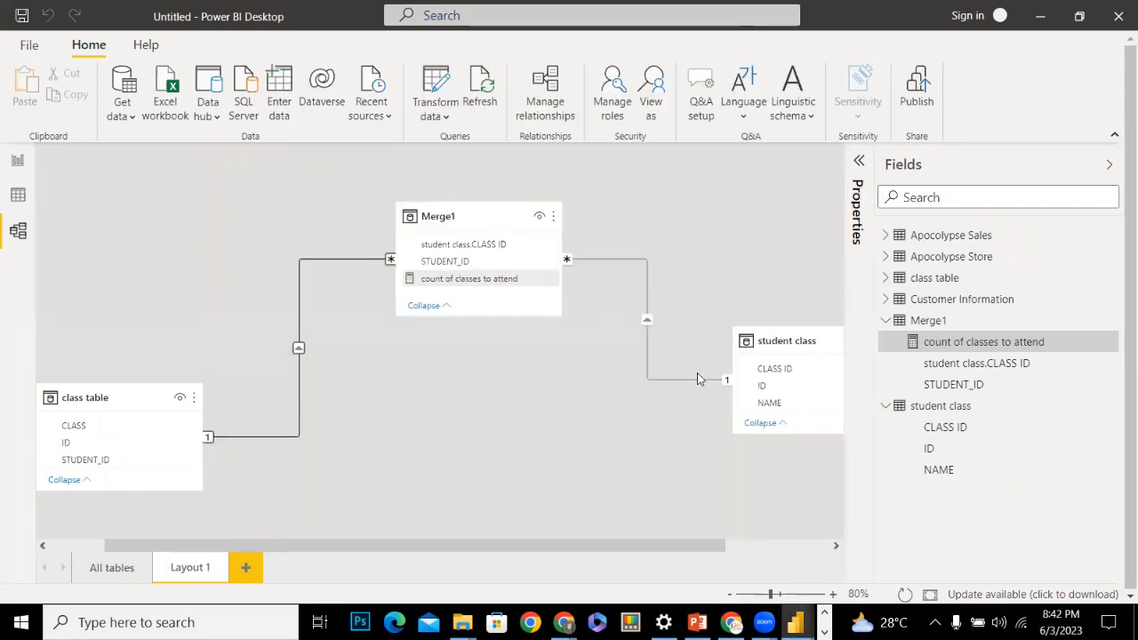
Set the cross filter direction of the relationship between Merge1 and student class to Both
right_click(647, 322)
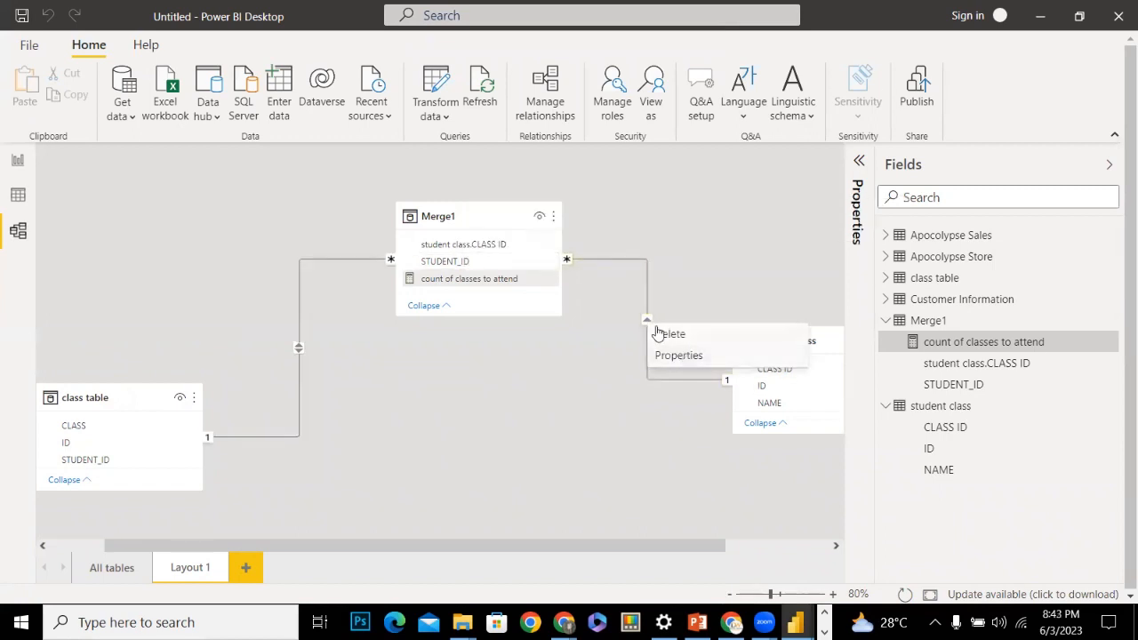
click(647, 286)
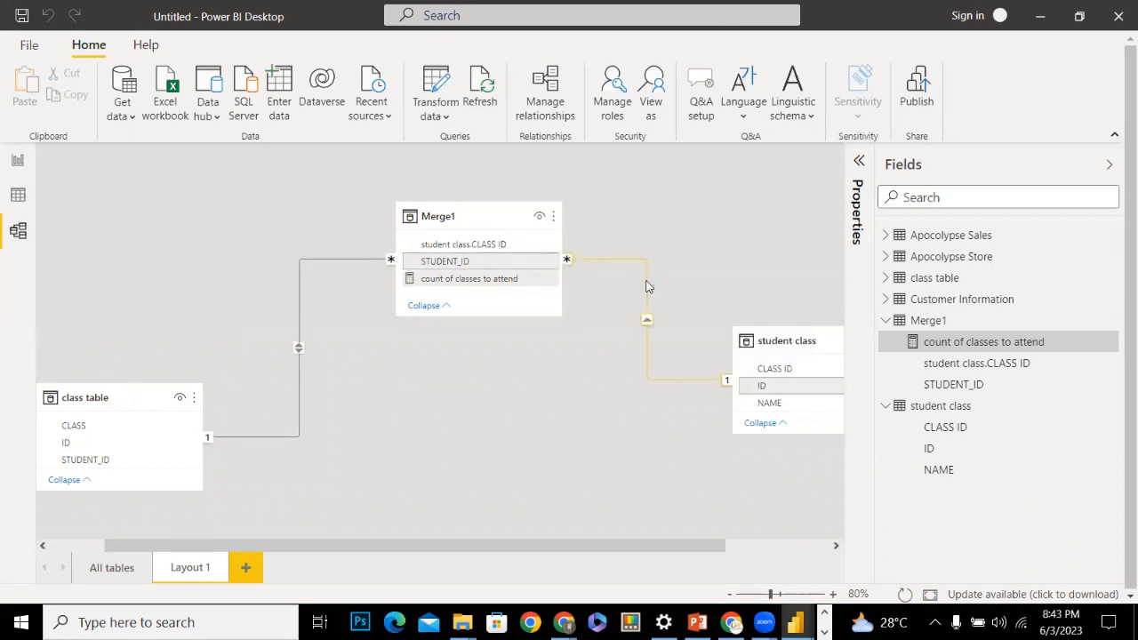
double_click(648, 286)
click(666, 444)
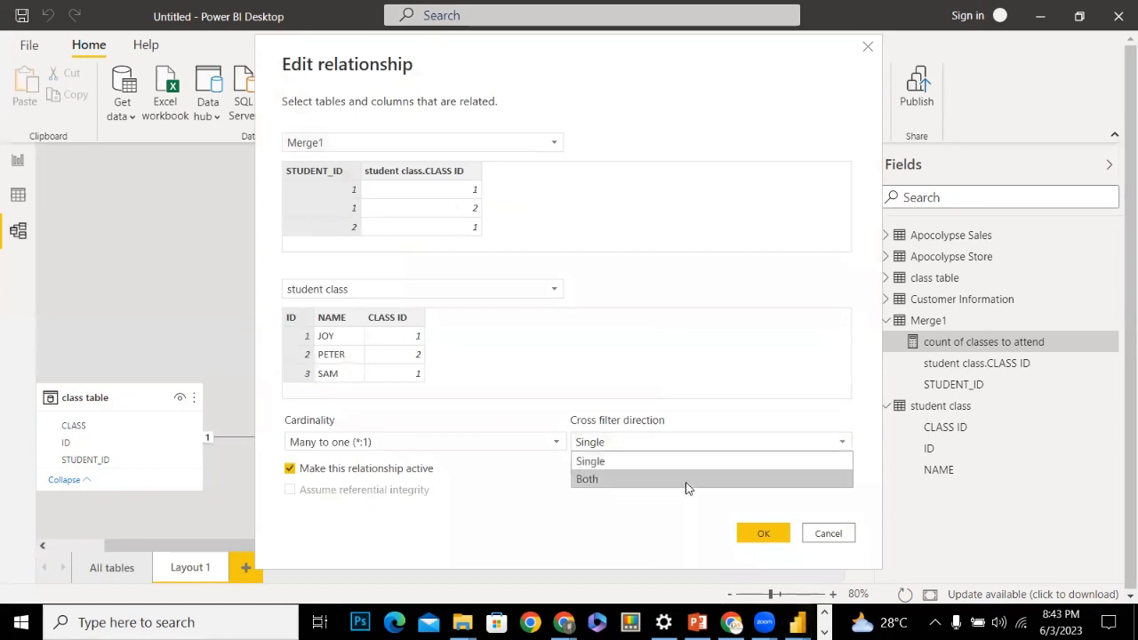
click(653, 481)
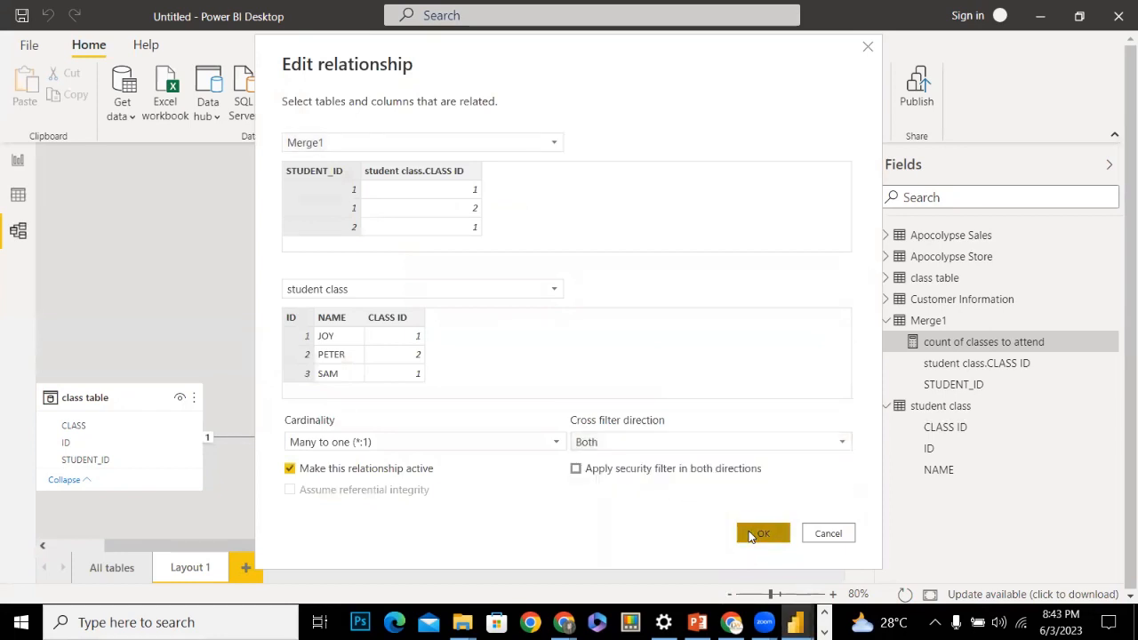
click(752, 534)
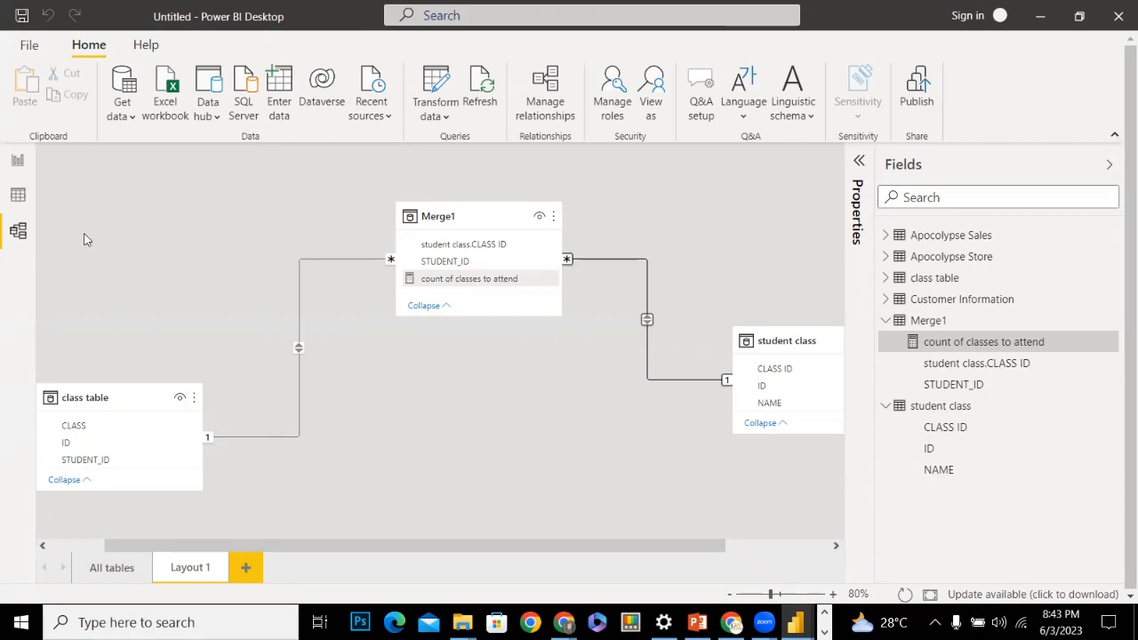
Move the student NAME table slightly left in the report, shrink it, and remove the count of classes to attend column
click(20, 161)
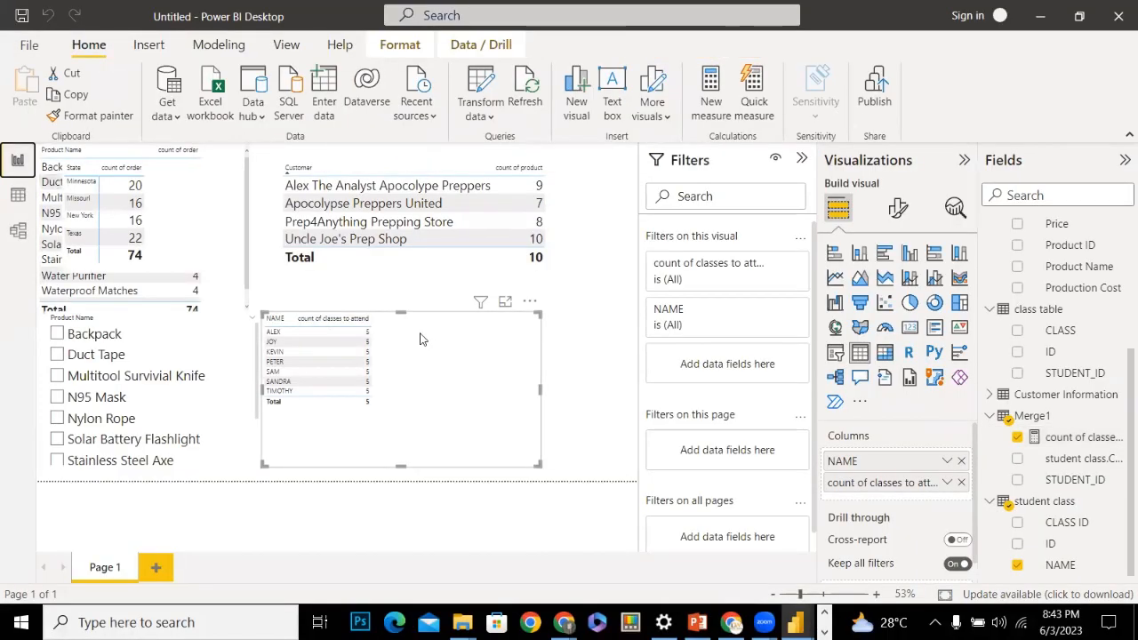
click(510, 327)
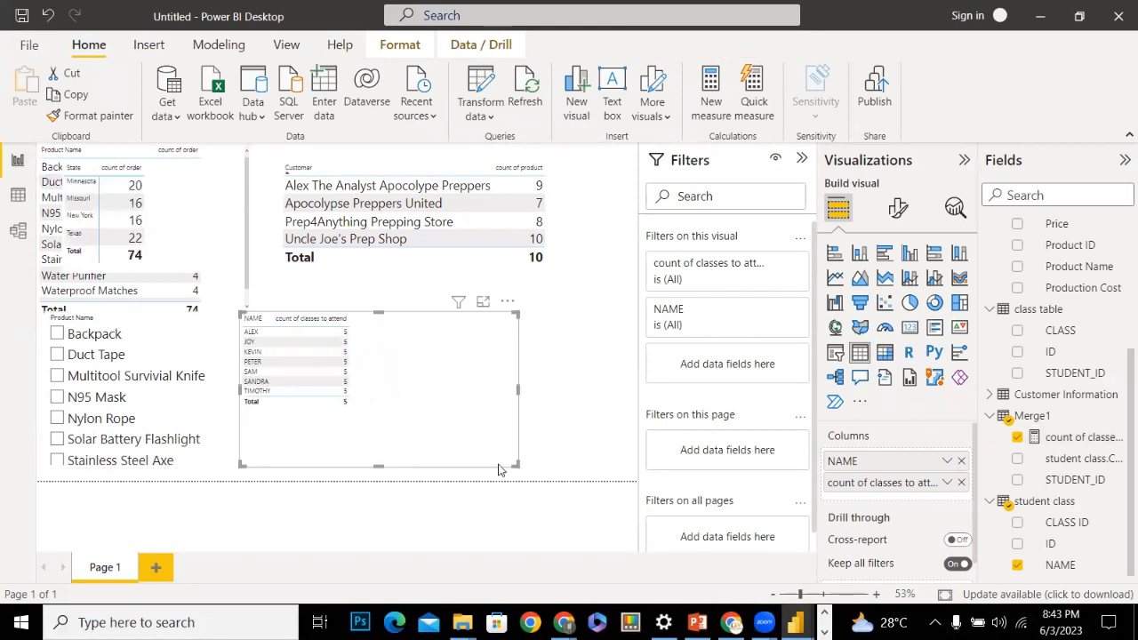
drag(515, 464, 447, 415)
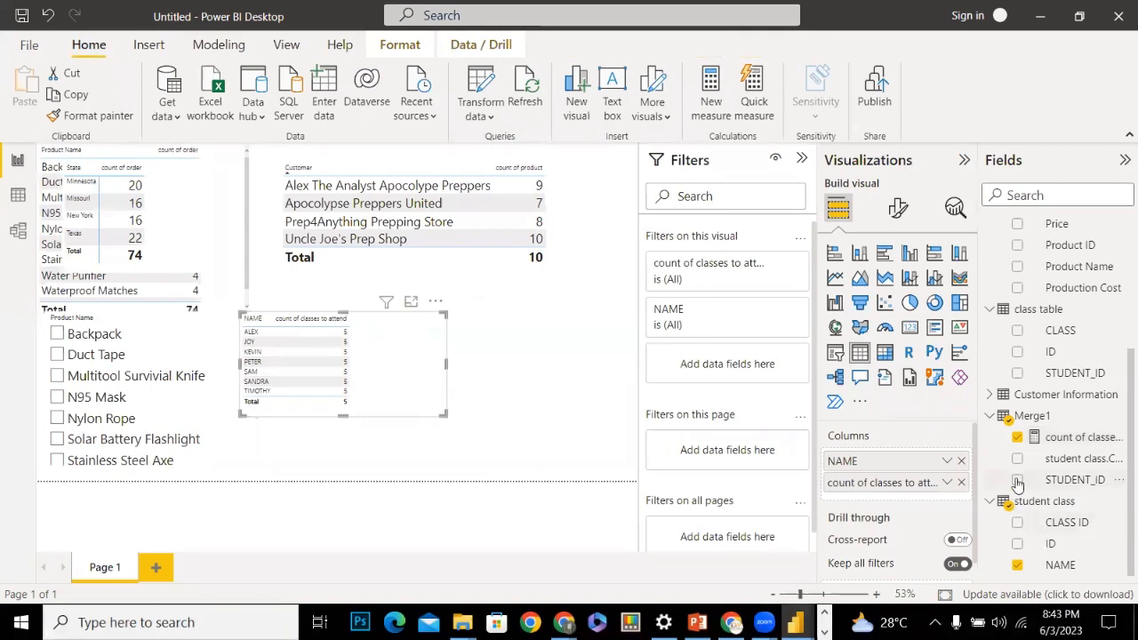
click(1017, 438)
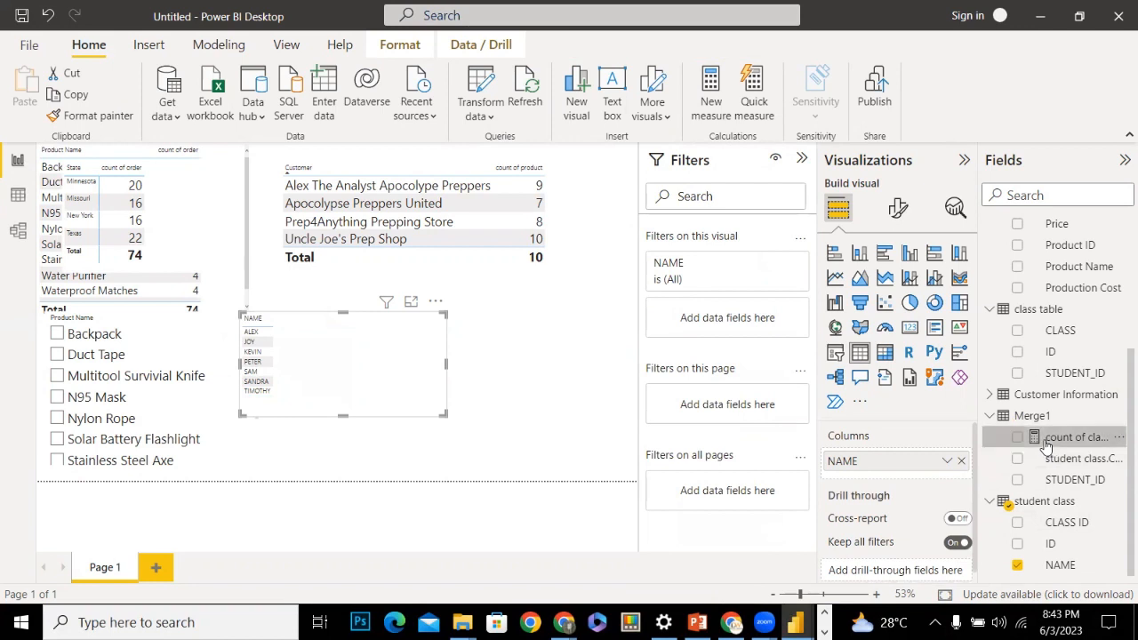
Try showing NAME as matrix rows with the count of classes to attend measure as values
click(883, 356)
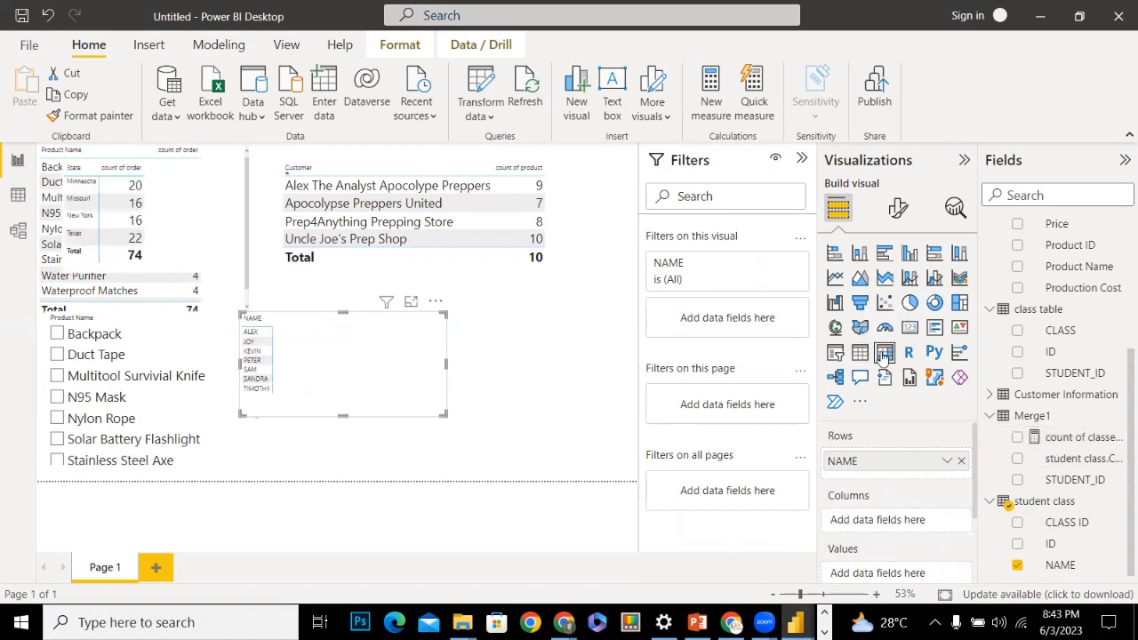
click(1017, 437)
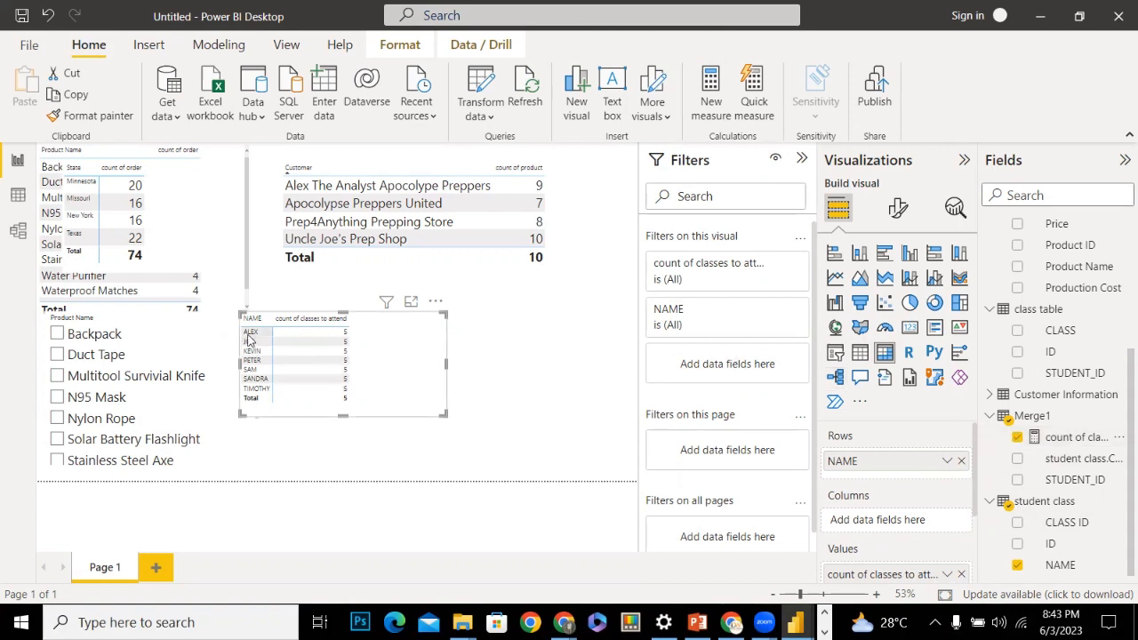
click(1019, 438)
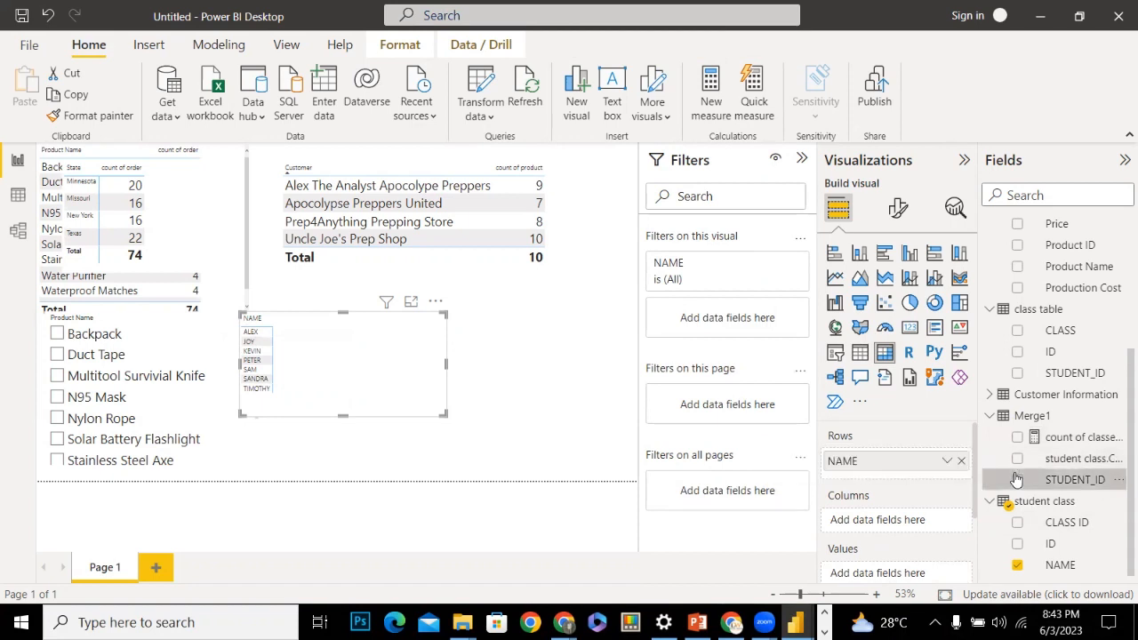
Try student class.CLASS ID from Merge1 as matrix columns and as rows, and turn the visual back into a plain table
click(1016, 480)
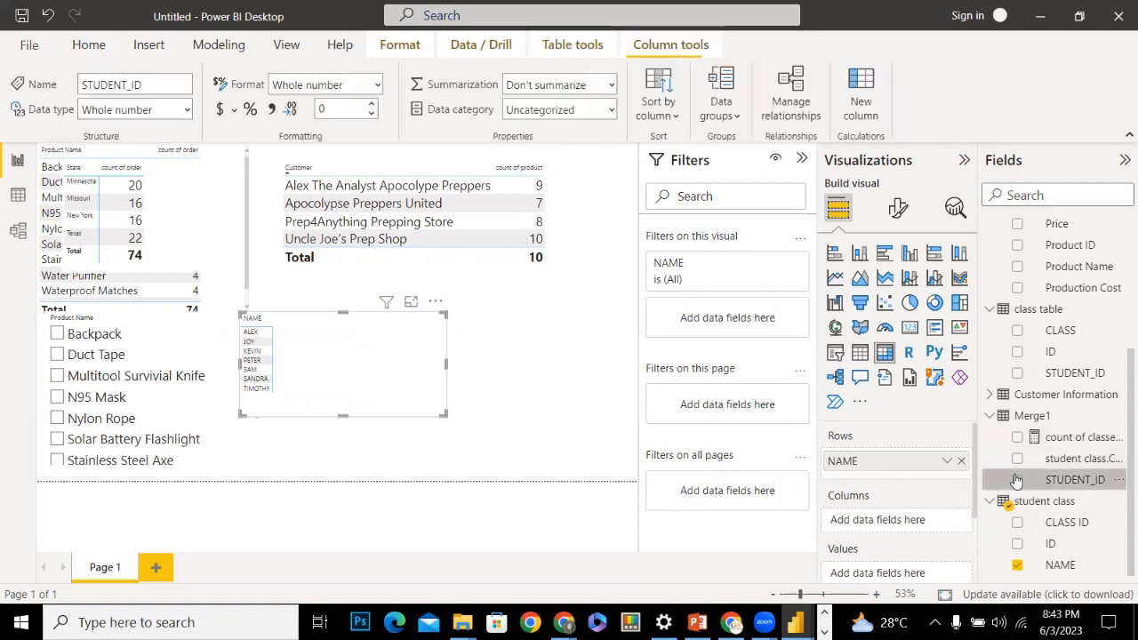
click(1018, 458)
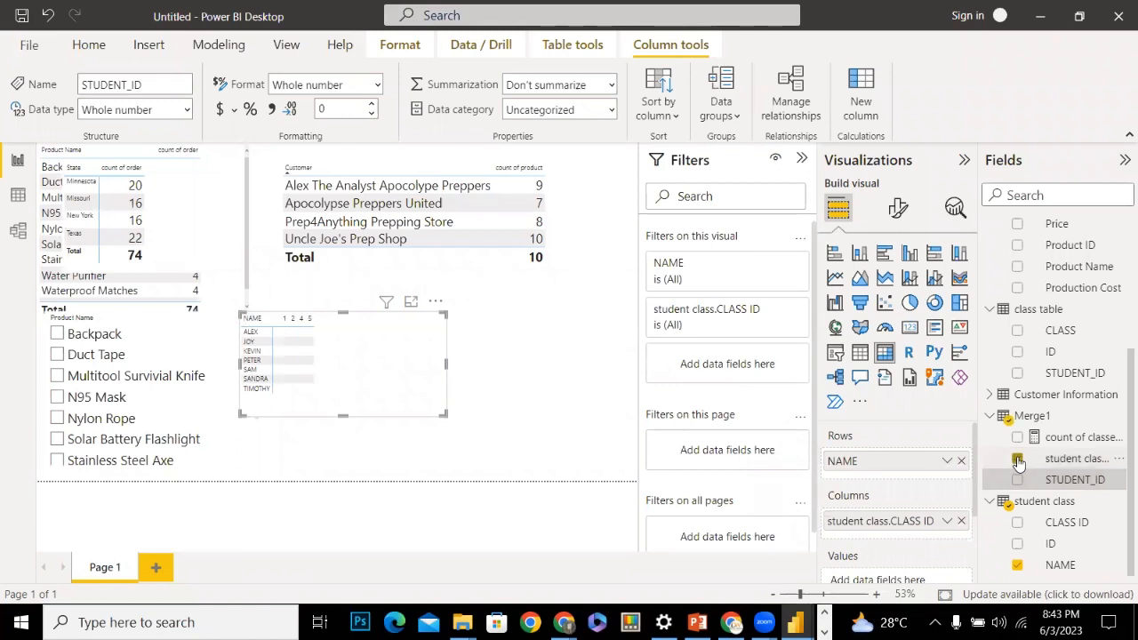
click(1018, 459)
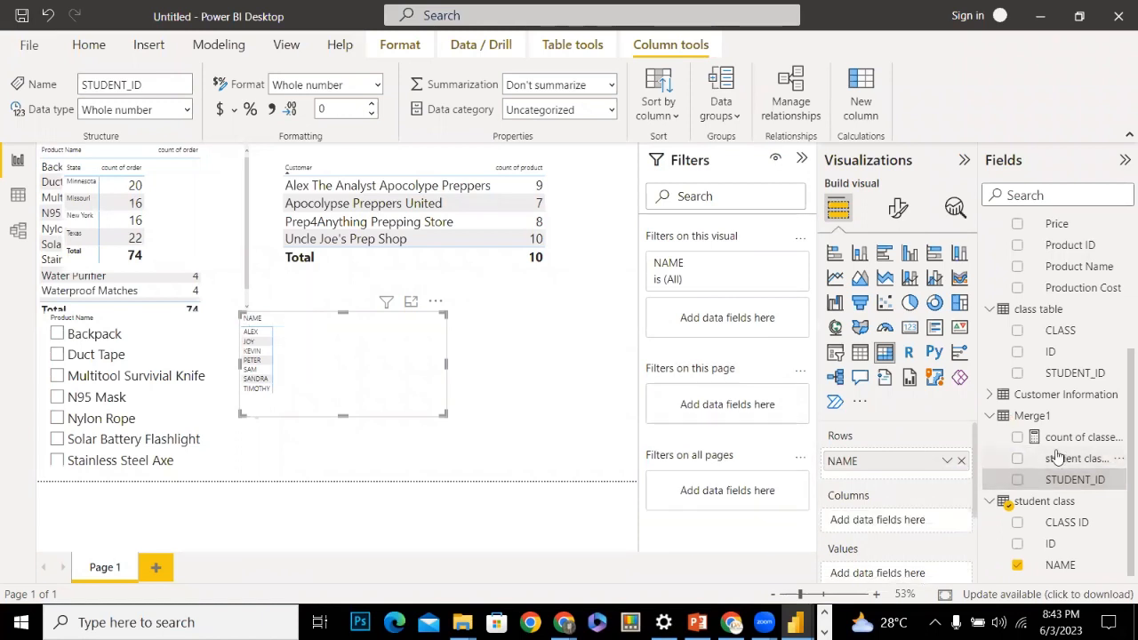
drag(1031, 459, 902, 475)
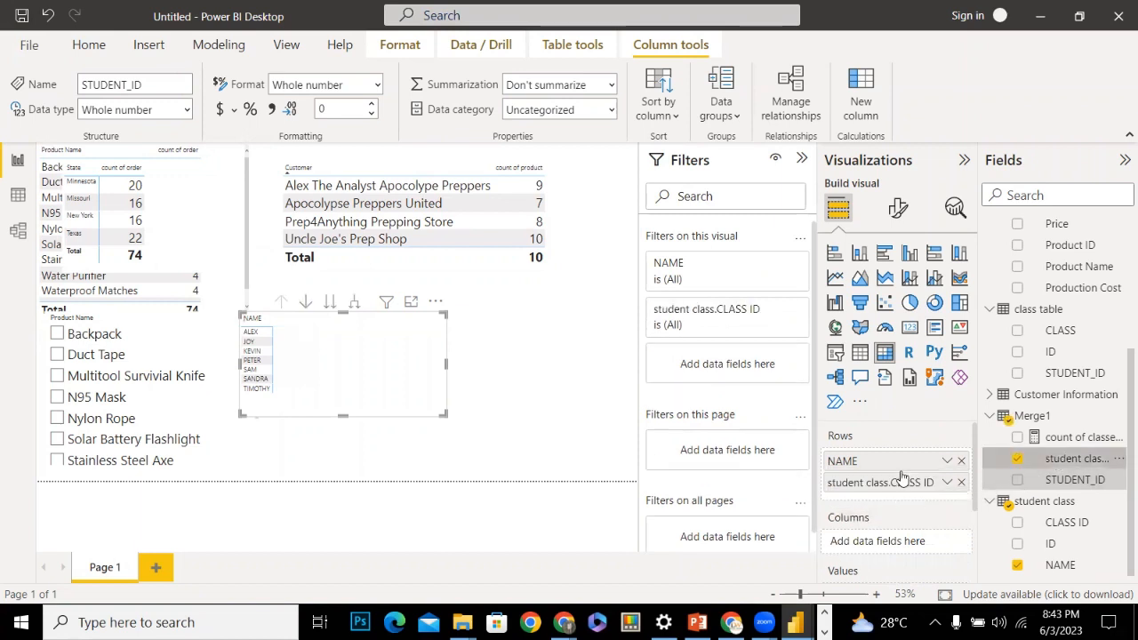
click(961, 482)
click(860, 352)
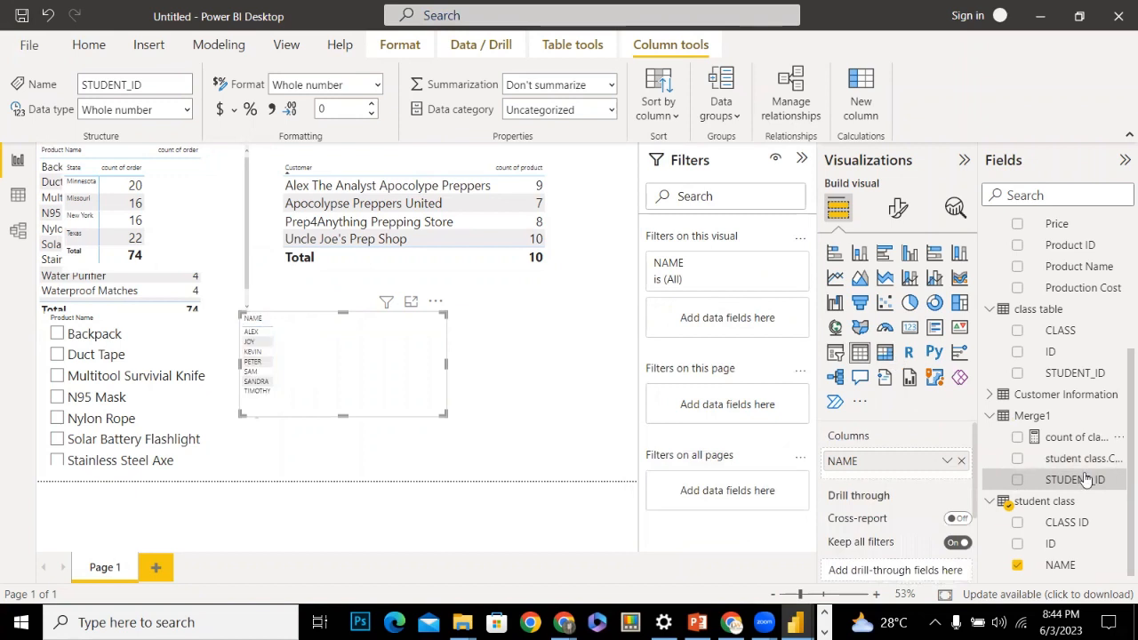
Add student class.CLASS ID from Merge1 as a column beside NAME and make the table taller
drag(1060, 465, 915, 476)
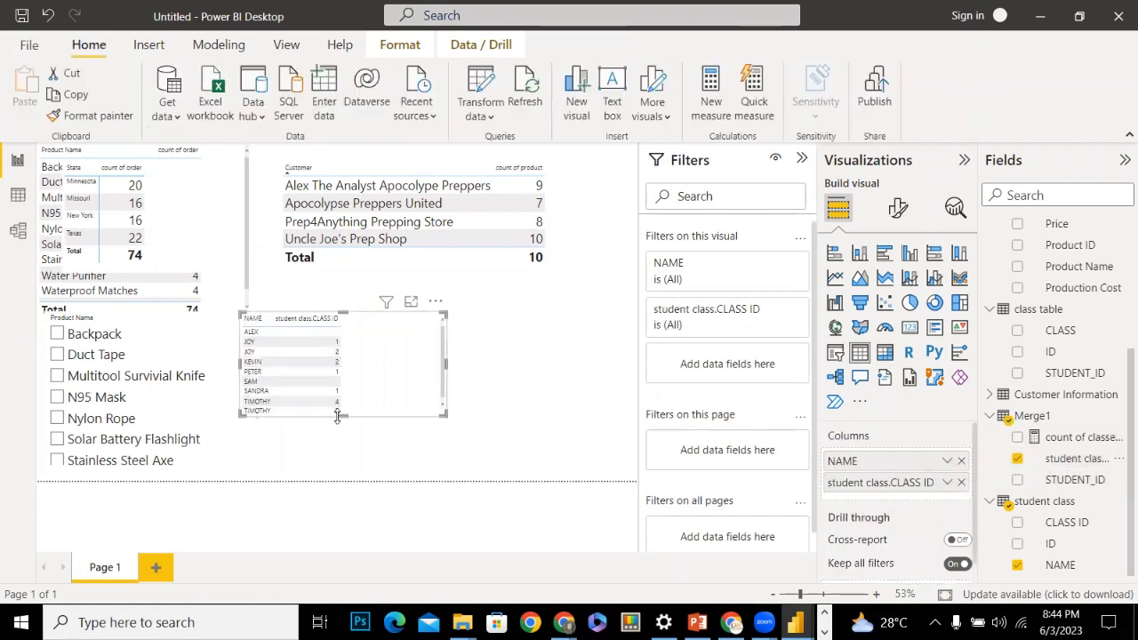
drag(345, 416, 344, 454)
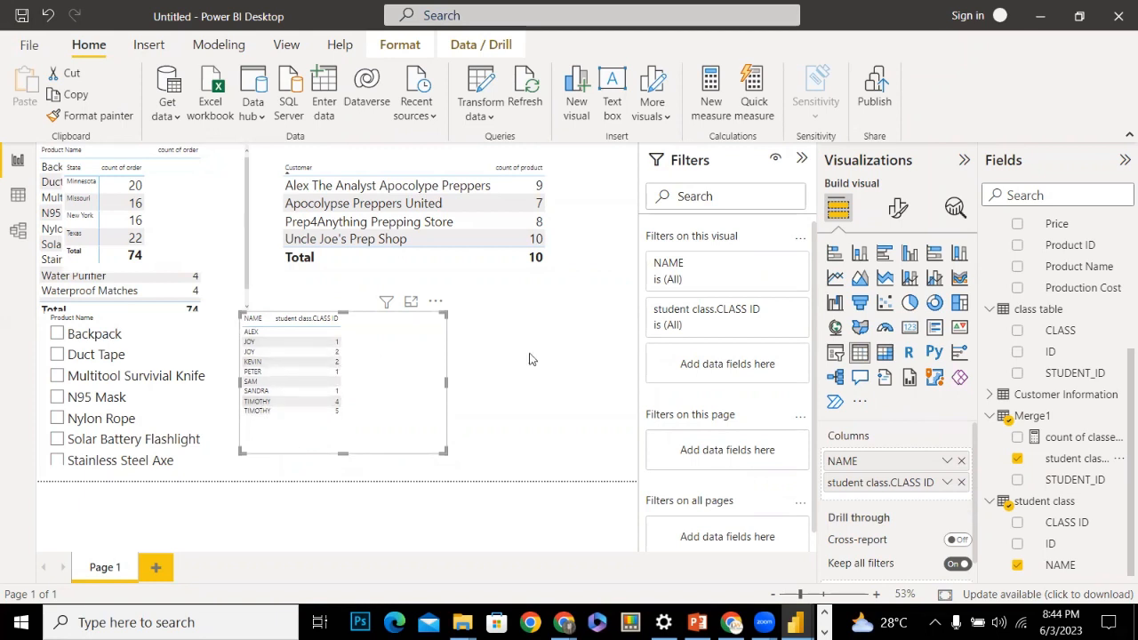
Delete the Merge1[student class.CLASS ID] argument and the closing brackets from the count of classes to attend measure's formula
click(1036, 438)
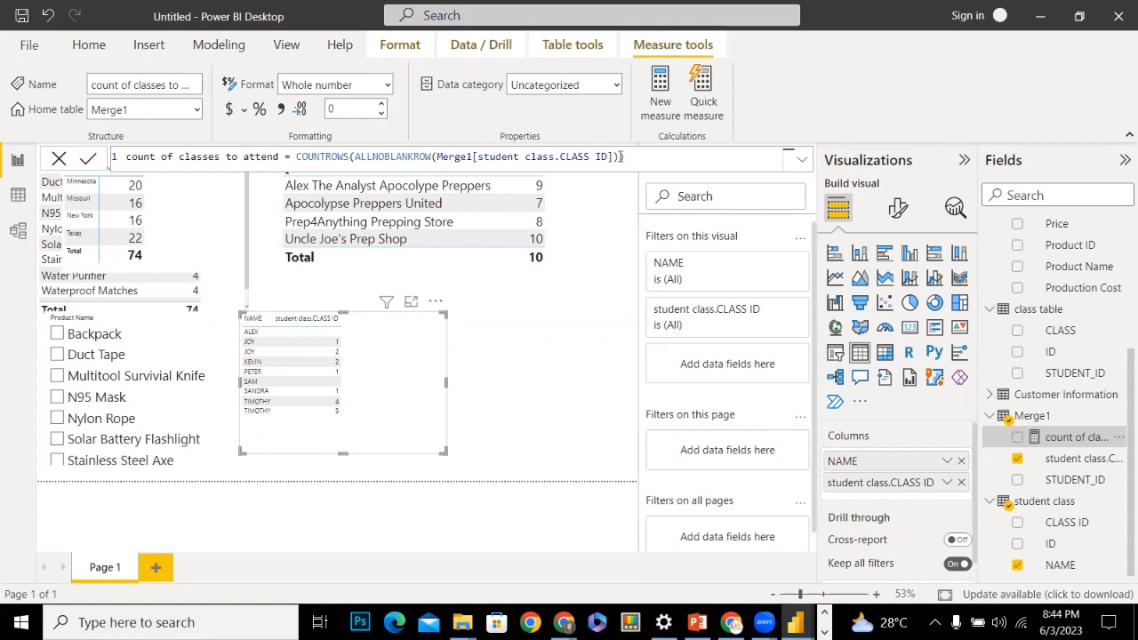
click(608, 157)
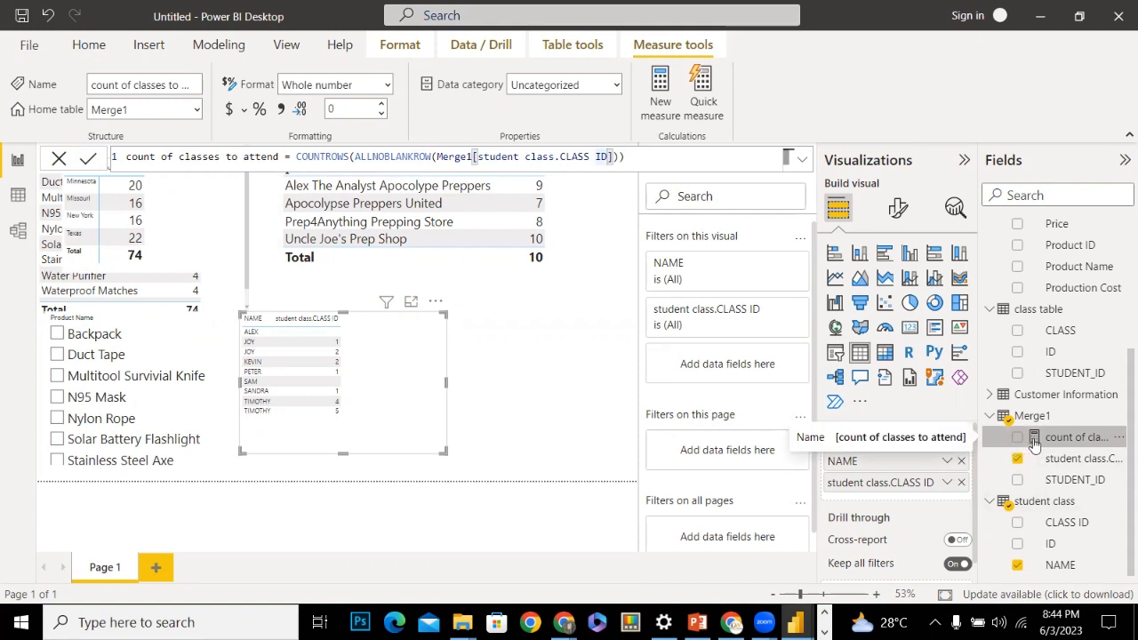
key(BackSpace)
key(BackSpace)
key(BackSpace)
key(BackSpace)
key(BackSpace)
key(BackSpace)
key(BackSpace)
key(BackSpace)
key(BackSpace)
key(BackSpace)
key(BackSpace)
key(BackSpace)
key(BackSpace)
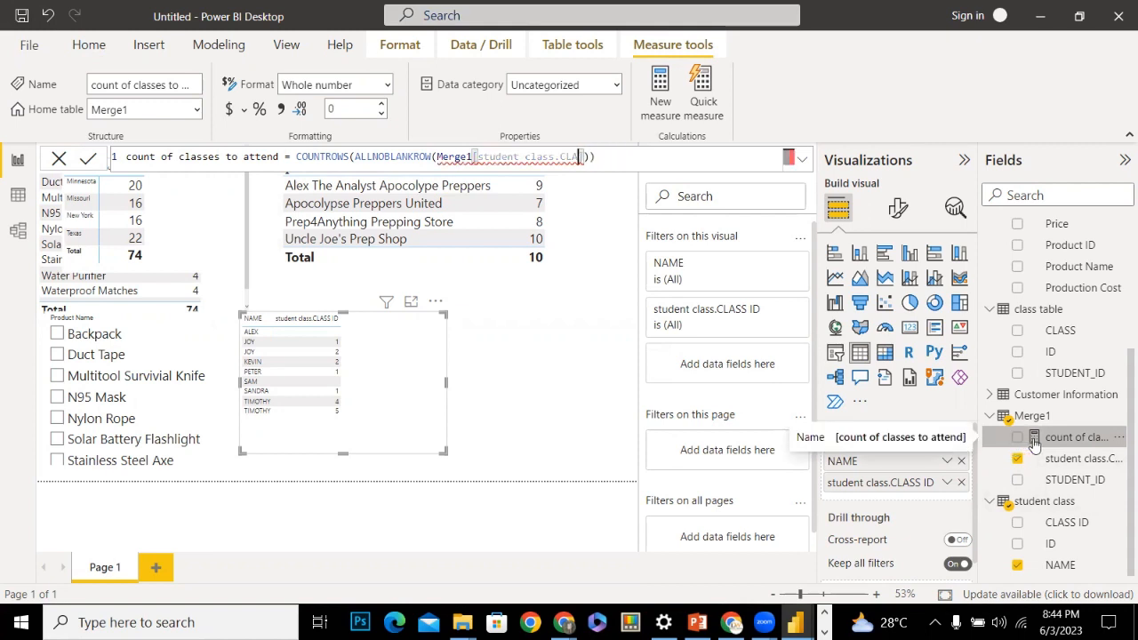
key(BackSpace)
key(BackSpace)
key(BackSpace)
key(BackSpace)
key(BackSpace)
key(BackSpace)
key(BackSpace)
key(BackSpace)
key(BackSpace)
key(BackSpace)
key(BackSpace)
key(BackSpace)
key(BackSpace)
key(BackSpace)
key(BackSpace)
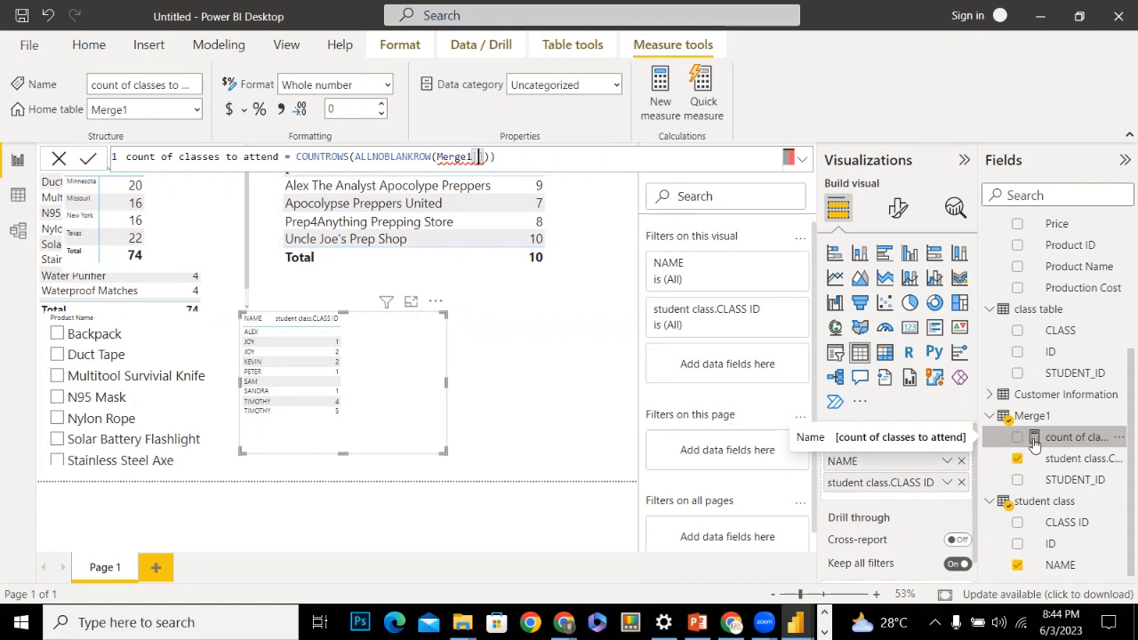
key(BackSpace)
key(BackSpace)
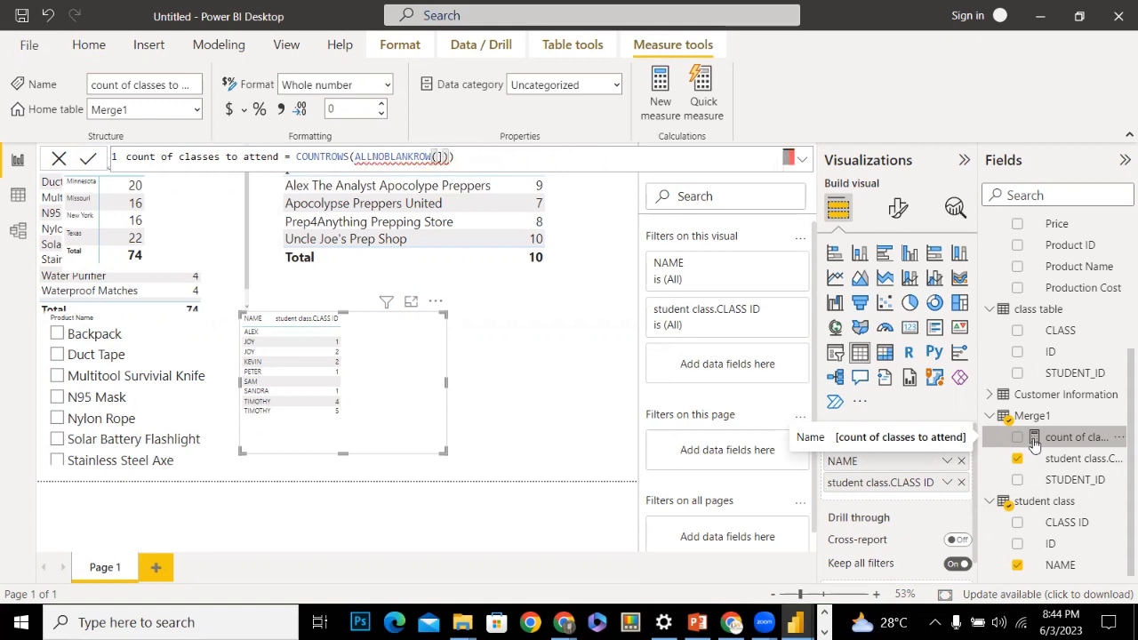
text(m)
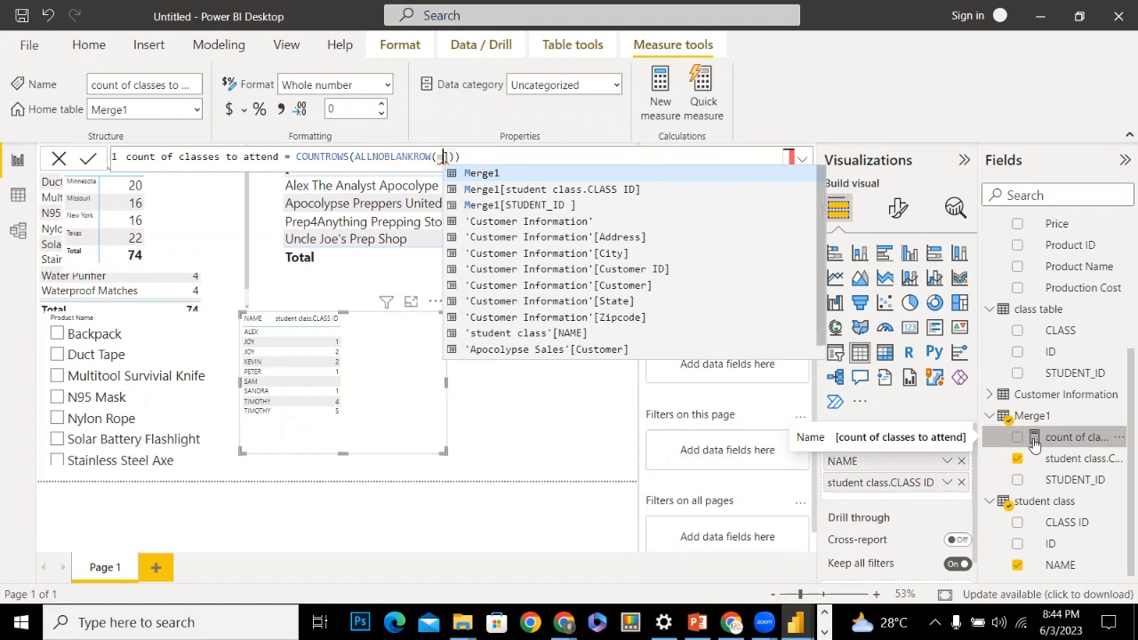
key(BackSpace)
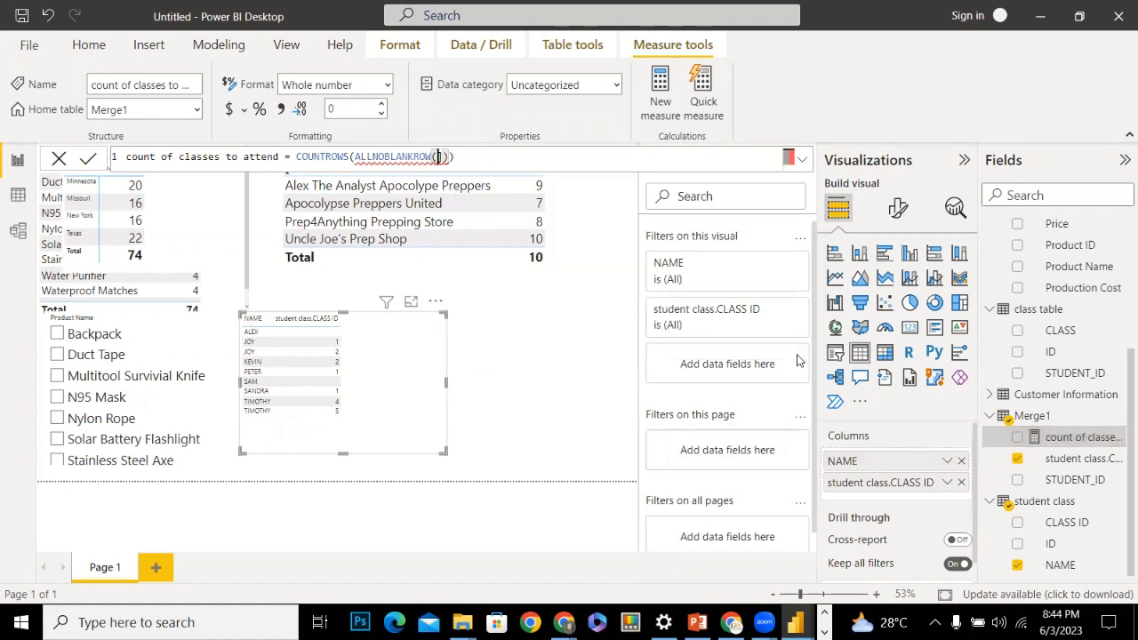
key(Right)
key(Right)
key(Right)
key(BackSpace)
key(BackSpace)
key(BackSpace)
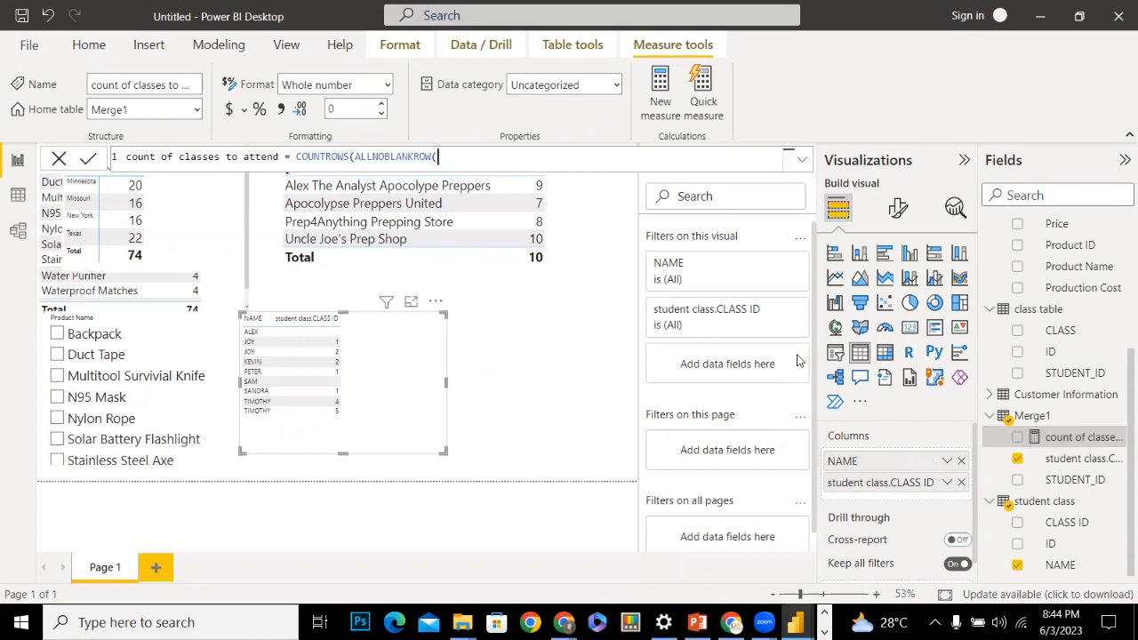
Replace the remaining COUNTROWS(ALLNOBLANKROW( expression in the measure with the COUNT function
text(()
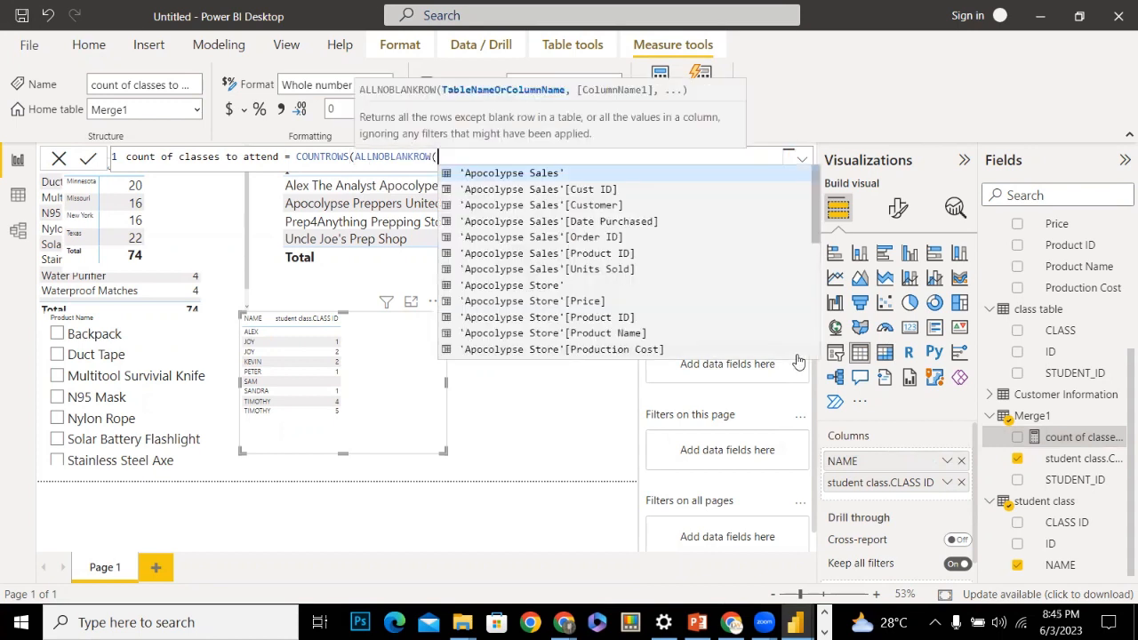
key(BackSpace)
key(BackSpace)
key(BackSpace)
key(BackSpace)
key(BackSpace)
key(BackSpace)
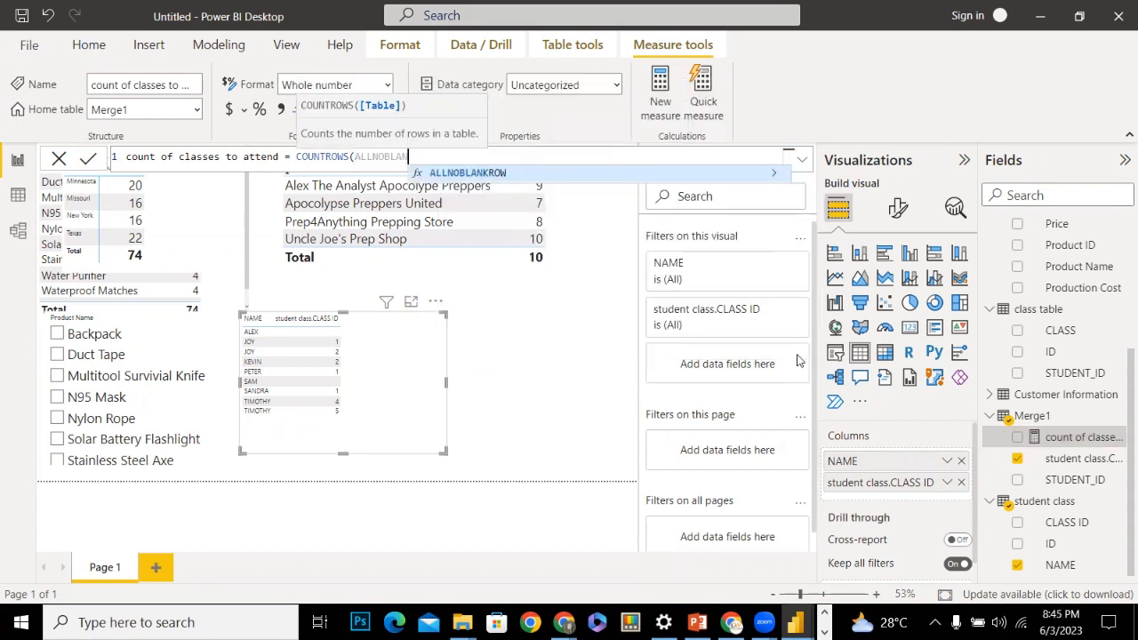
key(BackSpace)
key(BackSpace)
key(BackSpace)
key(BackSpace)
key(BackSpace)
key(BackSpace)
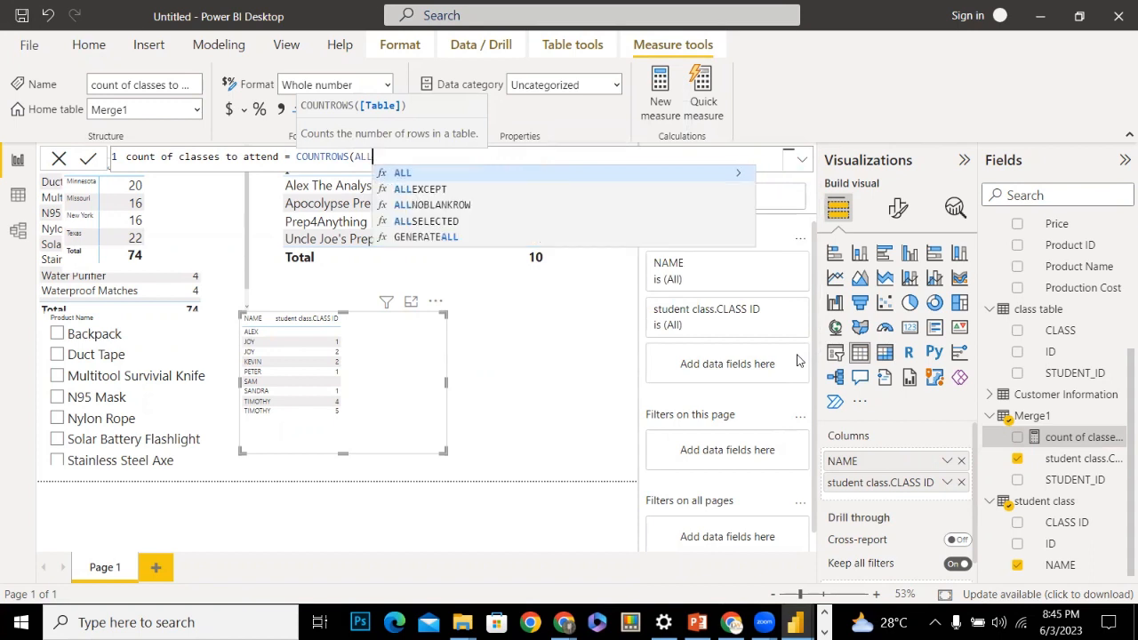
key(BackSpace)
key(BackSpace)
key(BackSpace)
key(BackSpace)
key(BackSpace)
key(BackSpace)
key(BackSpace)
key(BackSpace)
key(BackSpace)
key(BackSpace)
key(BackSpace)
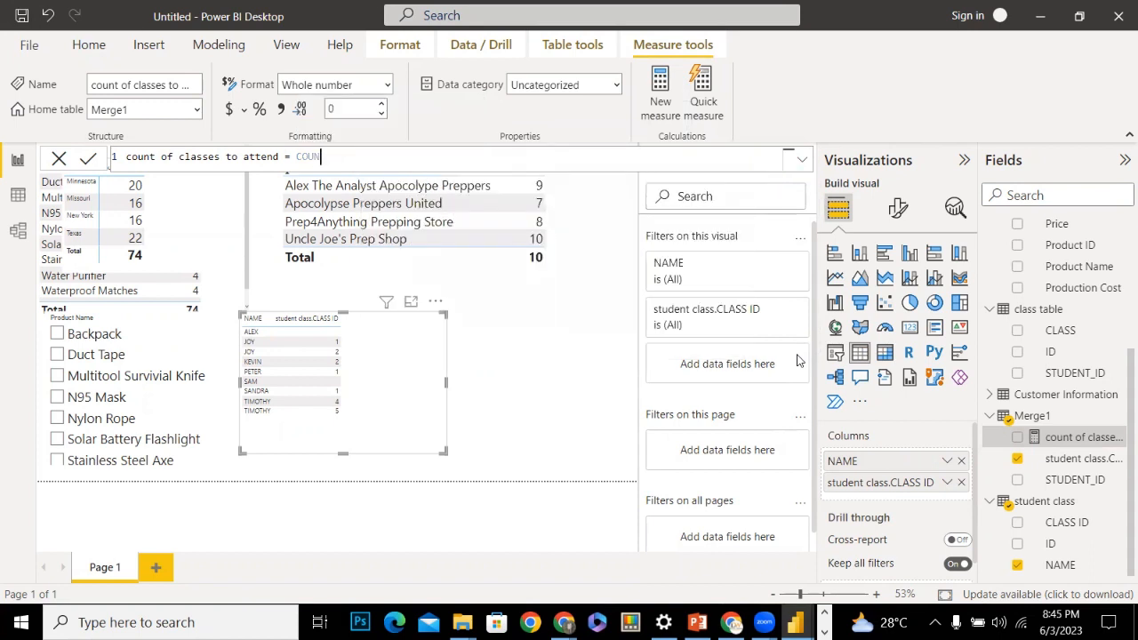
key(BackSpace)
text(coun)
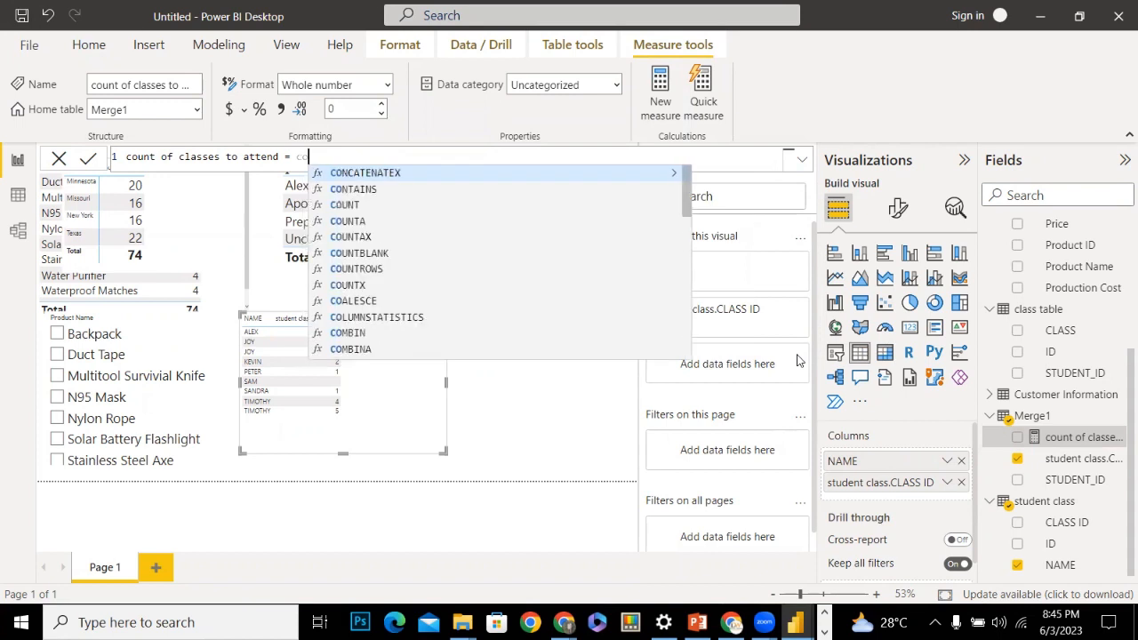
text(t)
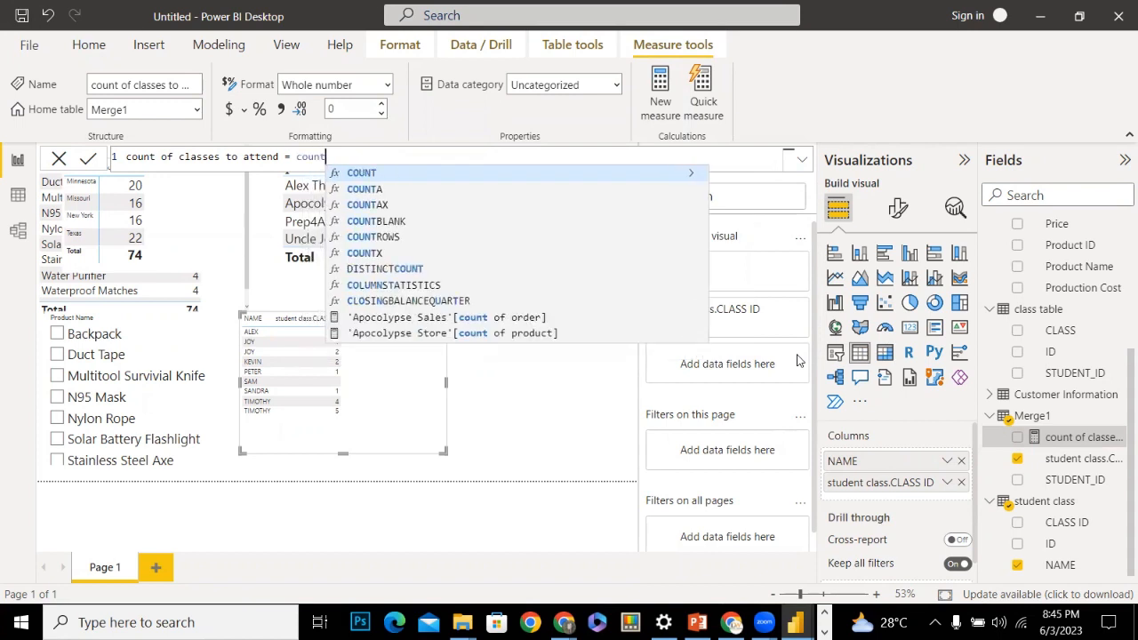
key(Tab)
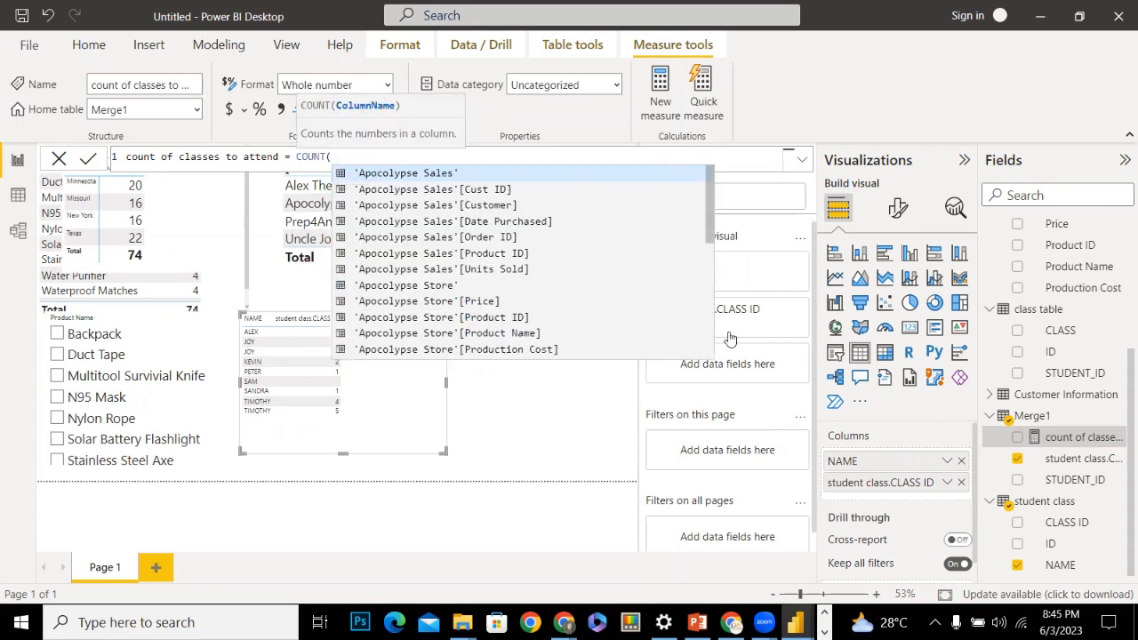
Complete the count of classes to attend measure with Merge1[student class.CLASS ID] as the COUNT argument, close the parenthesis and commit the formula
key(Down)
key(Down)
key(Down)
key(Down)
key(Down)
key(Down)
key(Down)
key(Down)
key(Down)
key(Down)
key(Down)
key(Down)
key(Down)
key(Down)
key(Down)
key(Down)
key(Down)
key(Down)
key(Down)
key(Down)
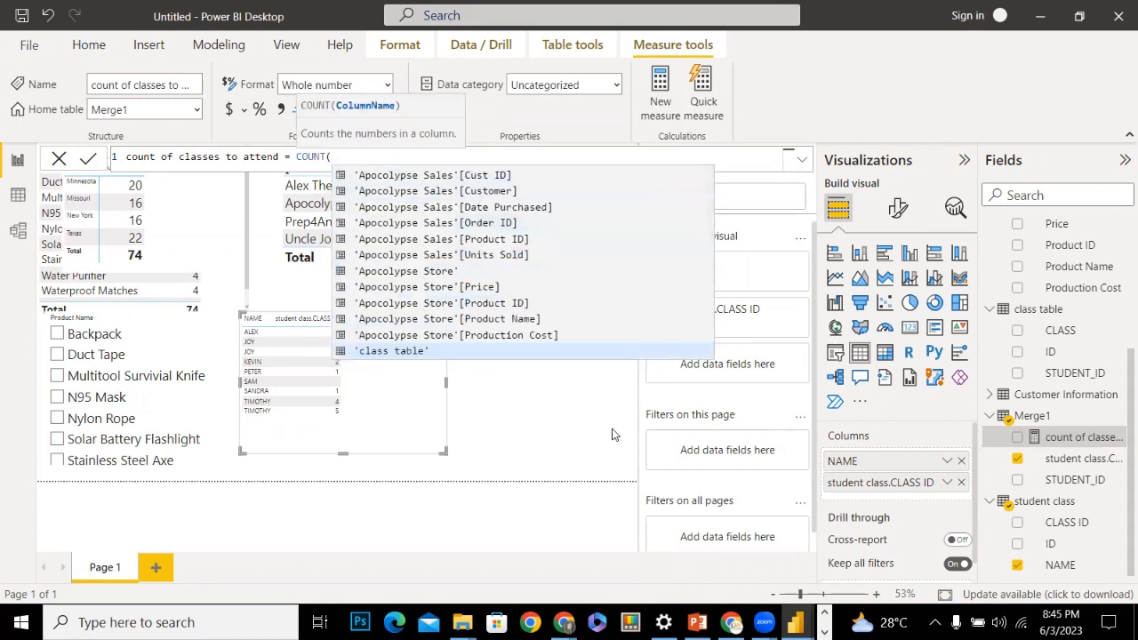
key(Down)
key(Down)
key(Down)
key(Down)
key(Down)
key(Down)
key(Down)
key(Down)
key(Down)
key(Down)
key(Down)
key(Down)
key(Down)
key(Down)
key(Down)
key(Down)
key(Down)
key(Down)
key(Down)
key(Down)
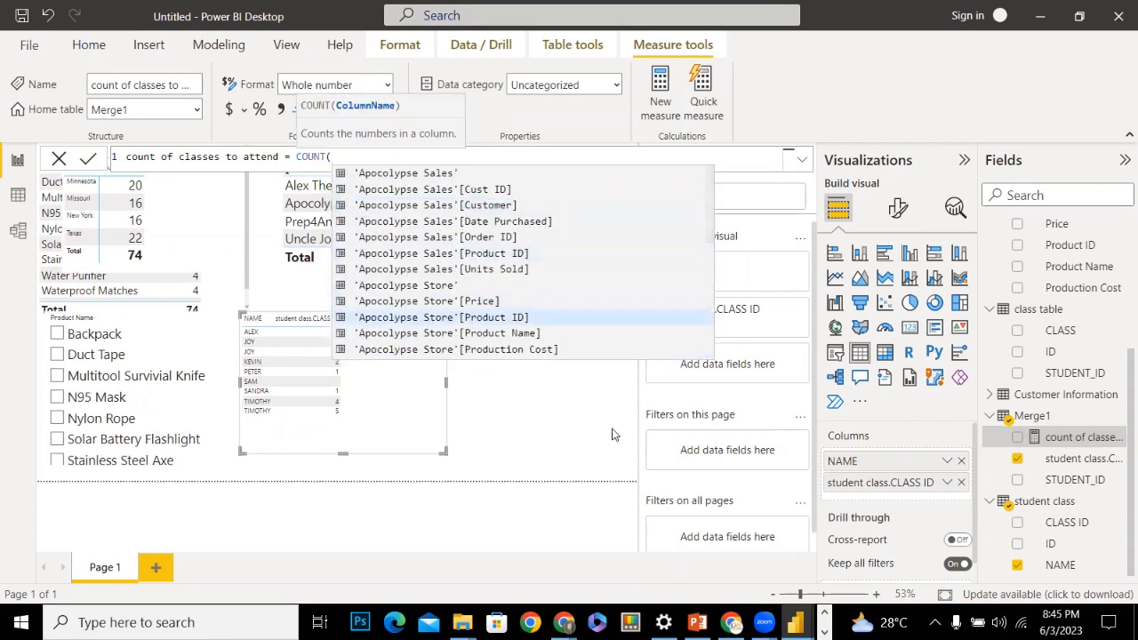
key(Down)
key(Down)
key(Down)
key(Down)
key(Down)
key(Down)
key(Down)
key(Down)
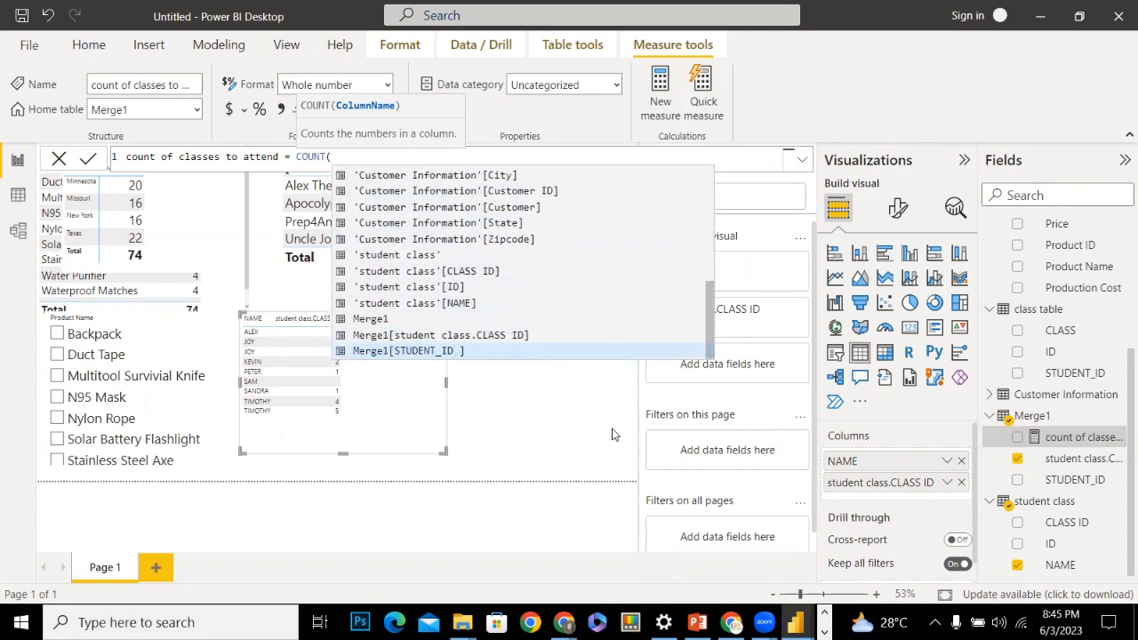
key(Up)
key(Up)
key(Up)
key(Up)
key(Up)
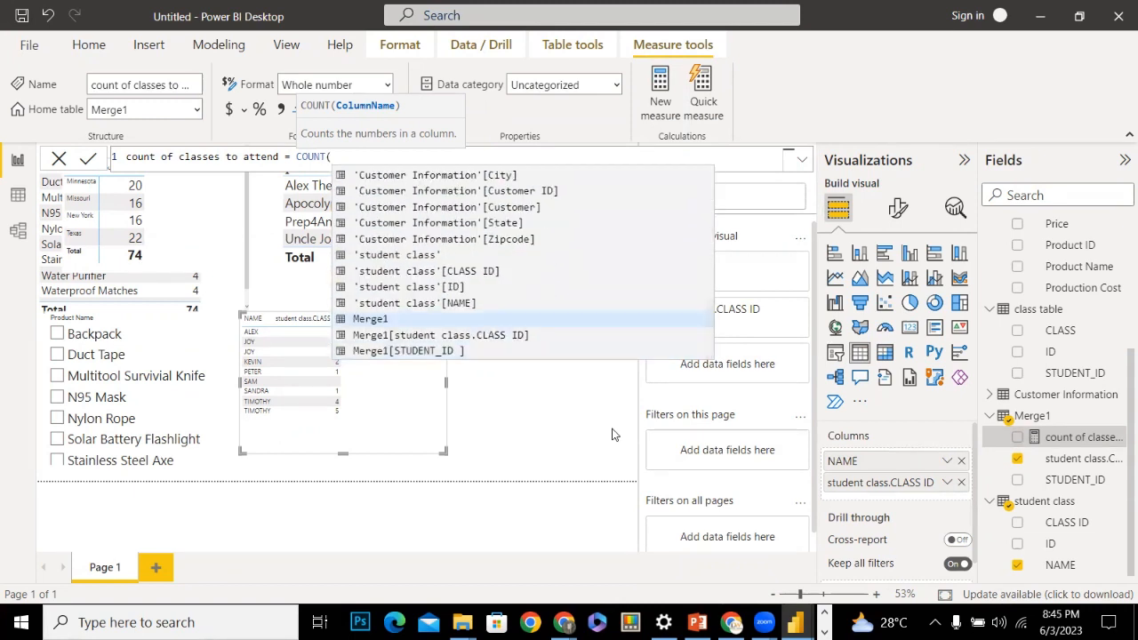
key(Up)
key(Up)
key(Up)
key(Up)
key(Up)
key(Up)
key(Up)
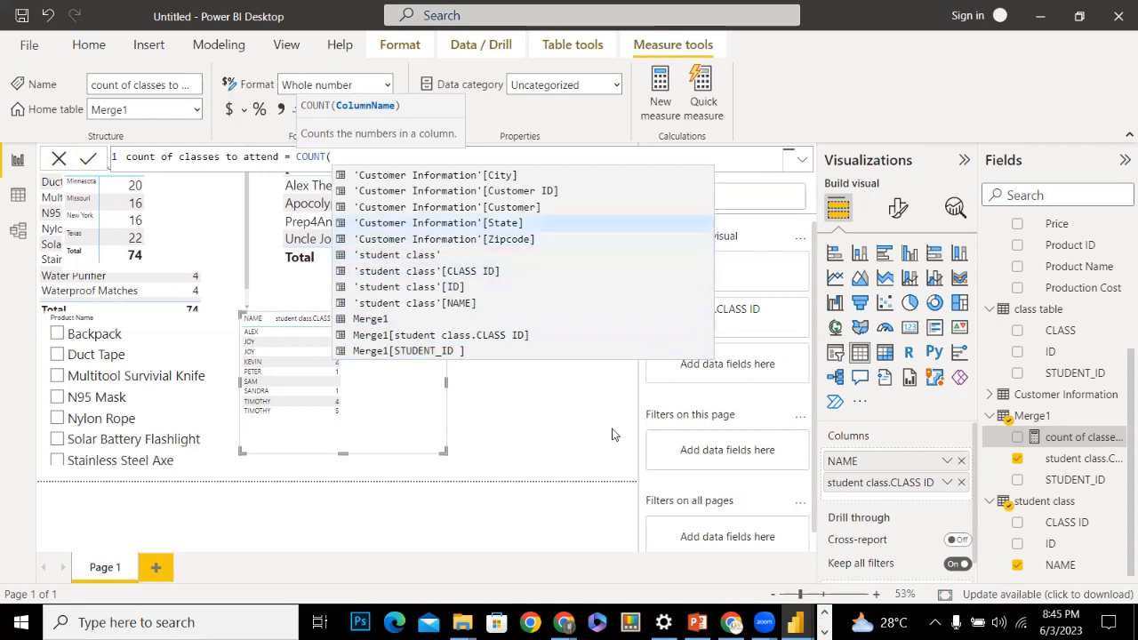
key(Up)
key(Up)
key(Up)
key(Down)
key(Down)
key(Down)
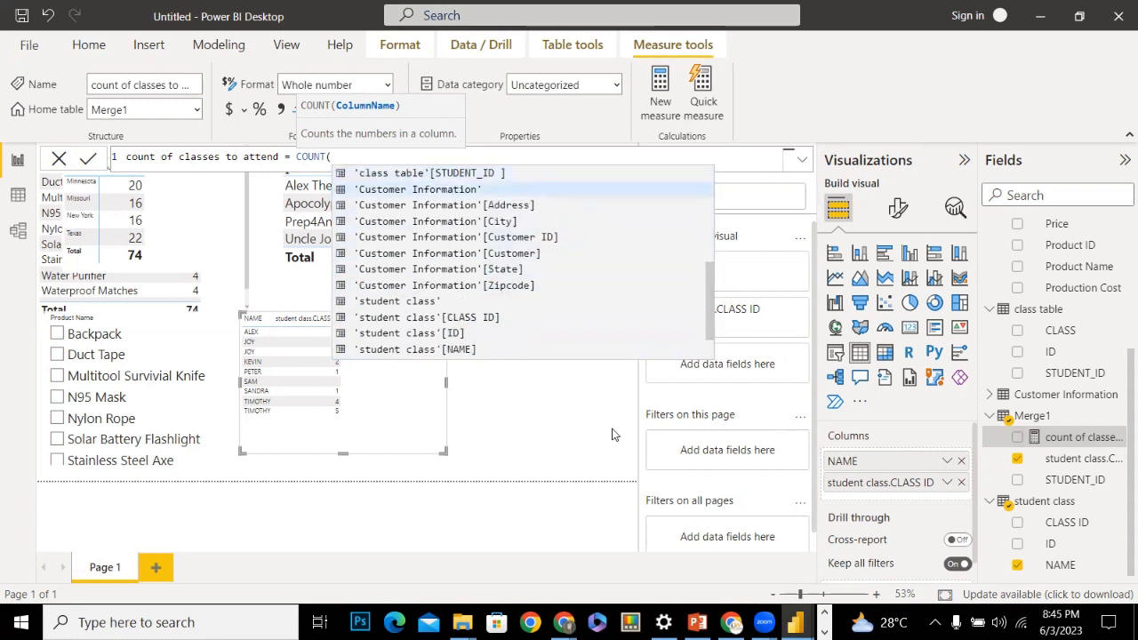
key(Down)
key(Up)
key(Down)
key(Down)
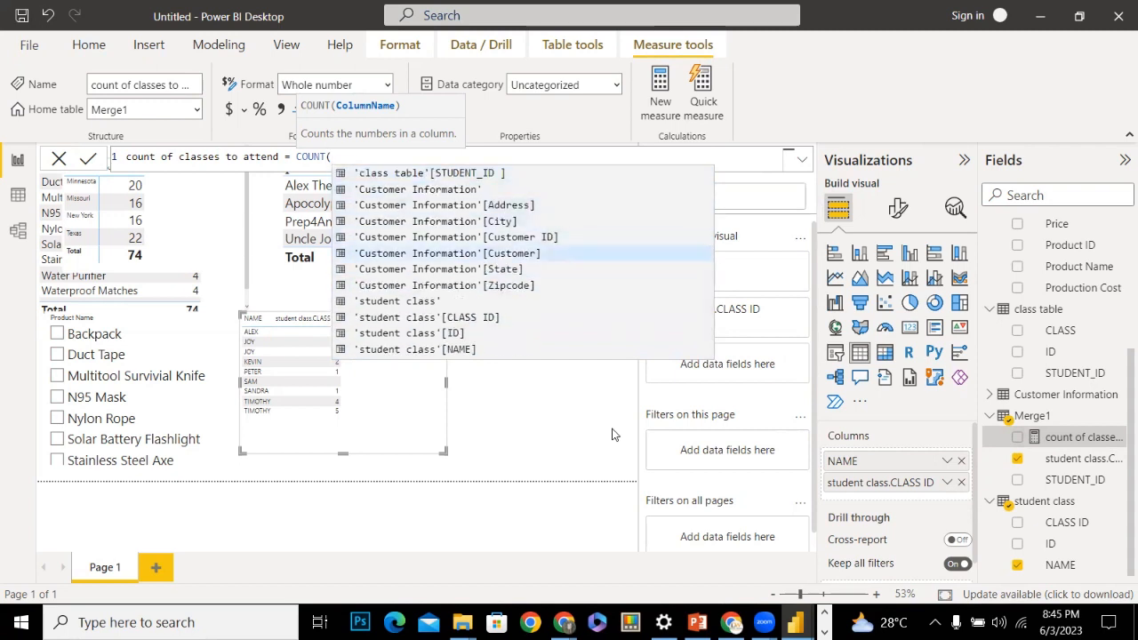
key(Down)
key(Down)
key(Down)
key(Down)
key(Down)
key(Down)
key(Down)
key(Down)
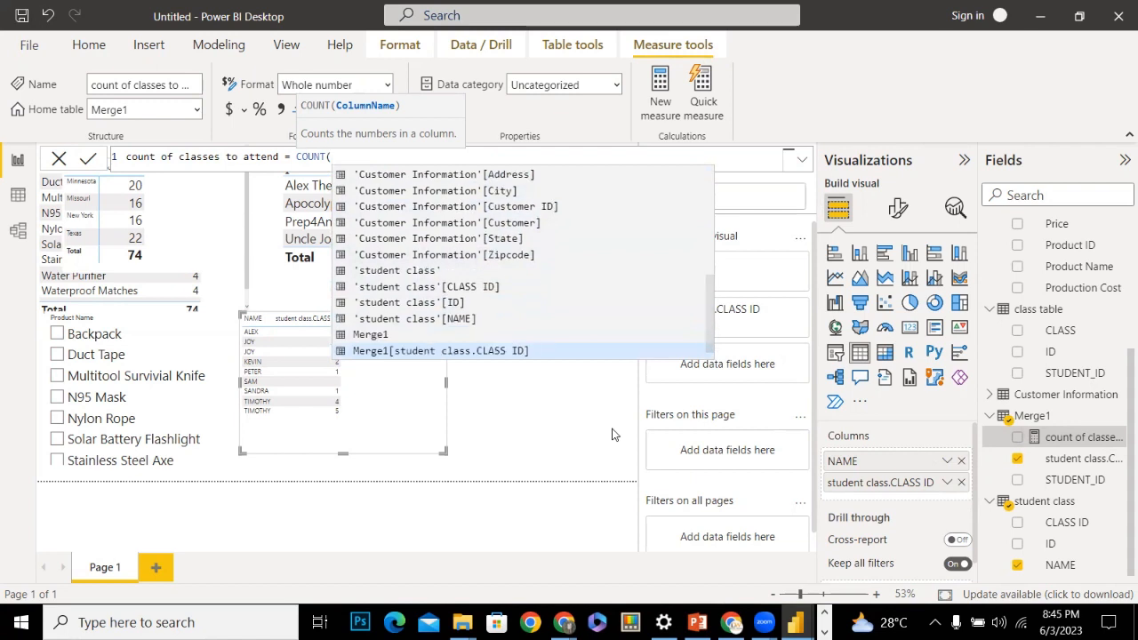
key(Tab)
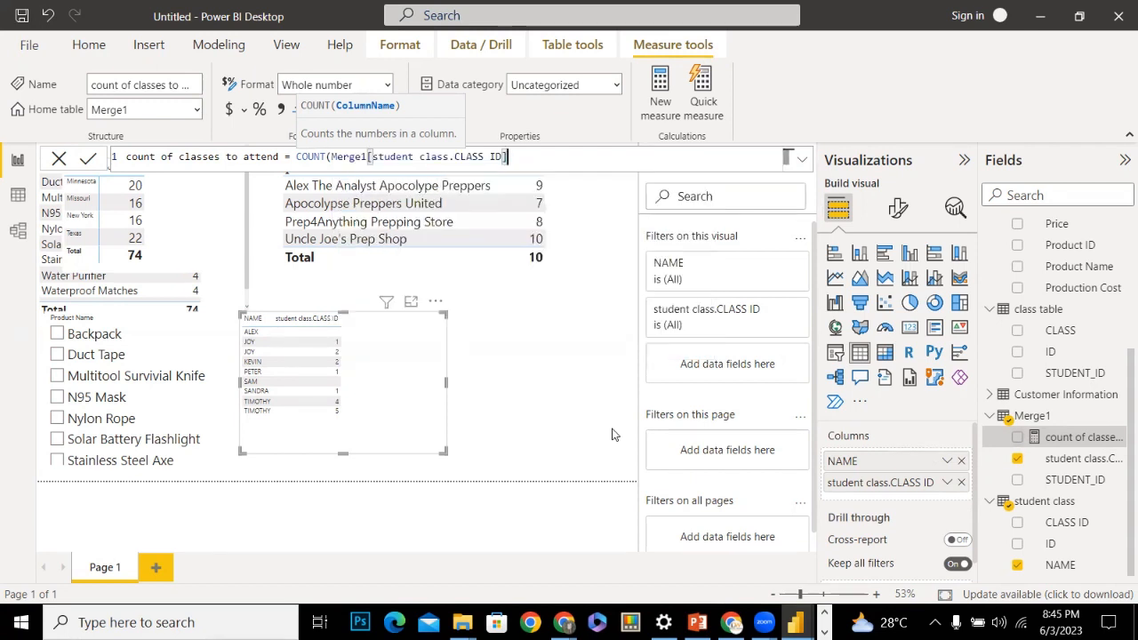
text())
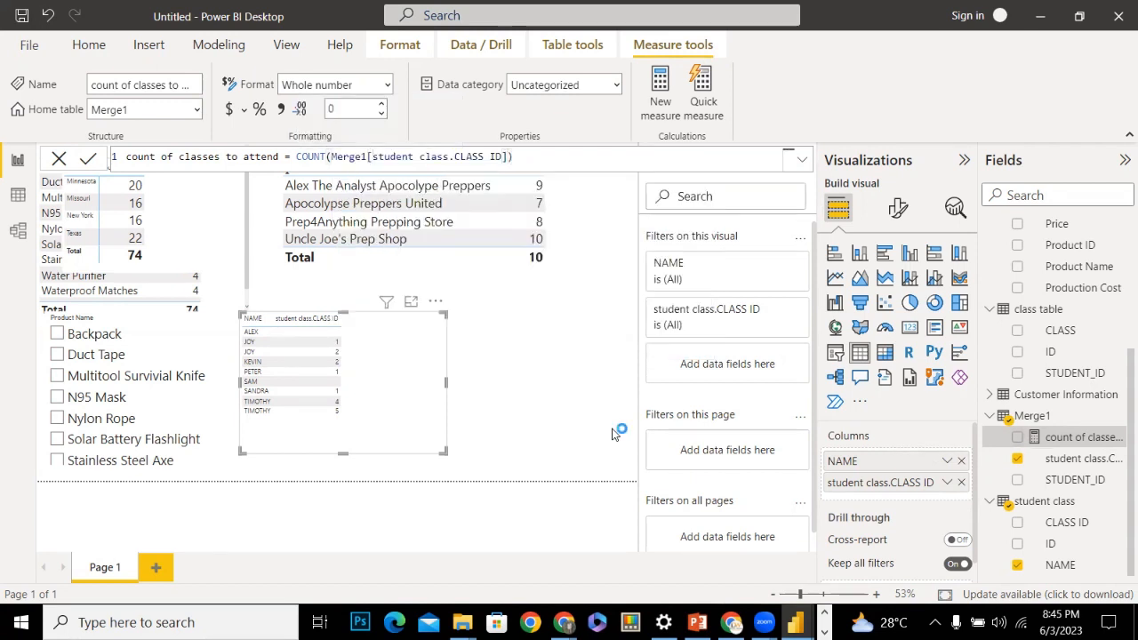
key(Return)
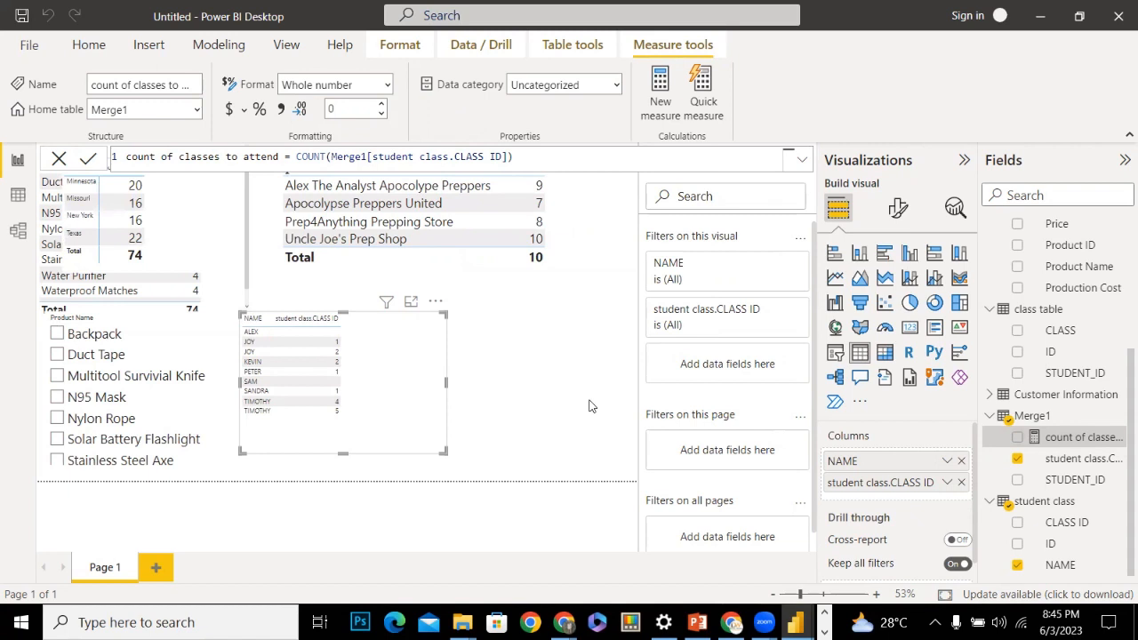
Replace student class.CLASS ID with the count of classes to attend measure in the table visual, and keep NAME set to Don't summarize
click(962, 484)
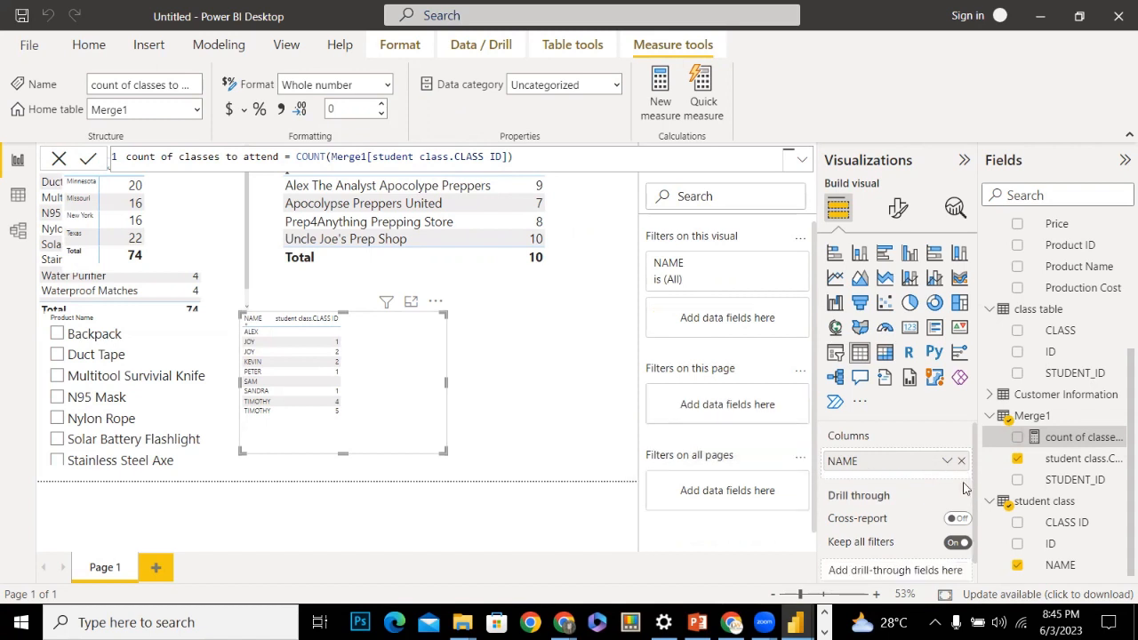
click(1018, 438)
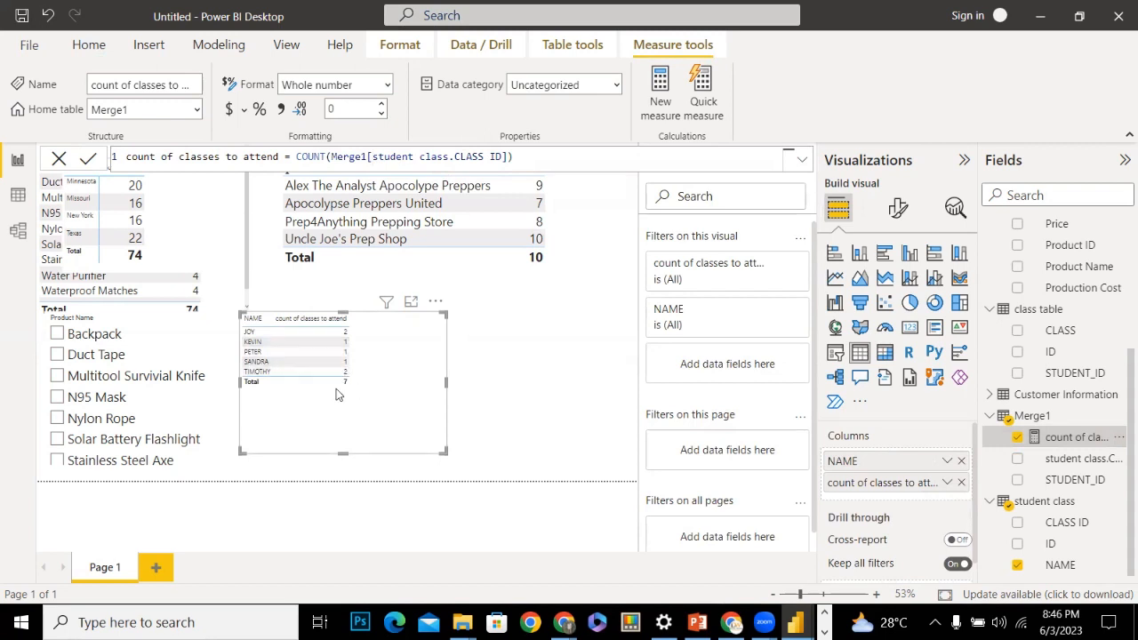
click(947, 466)
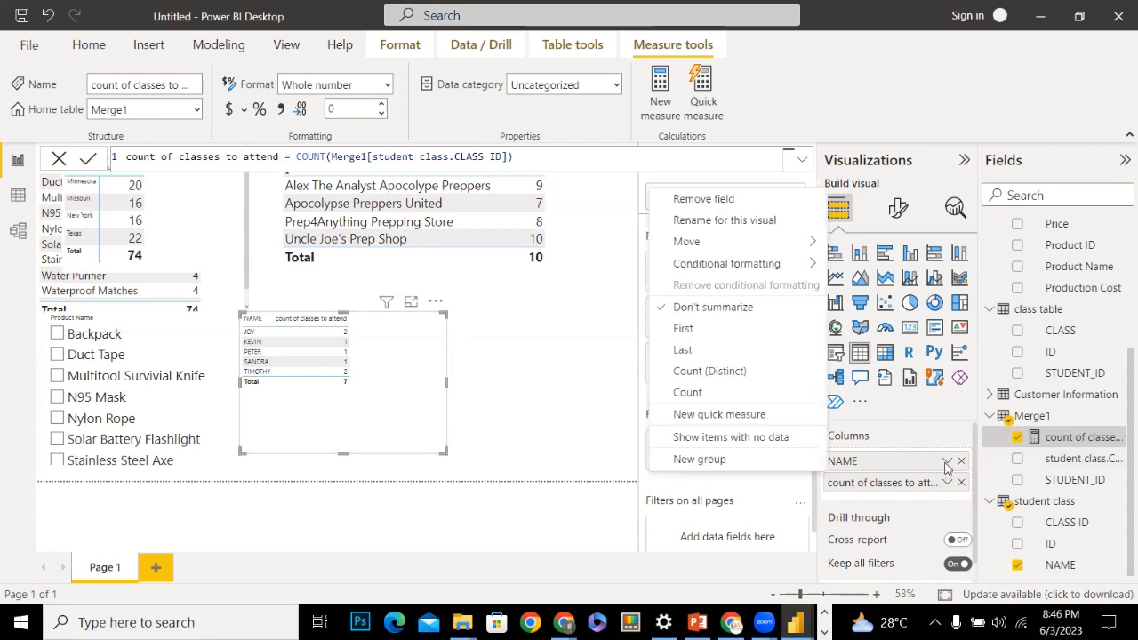
click(677, 308)
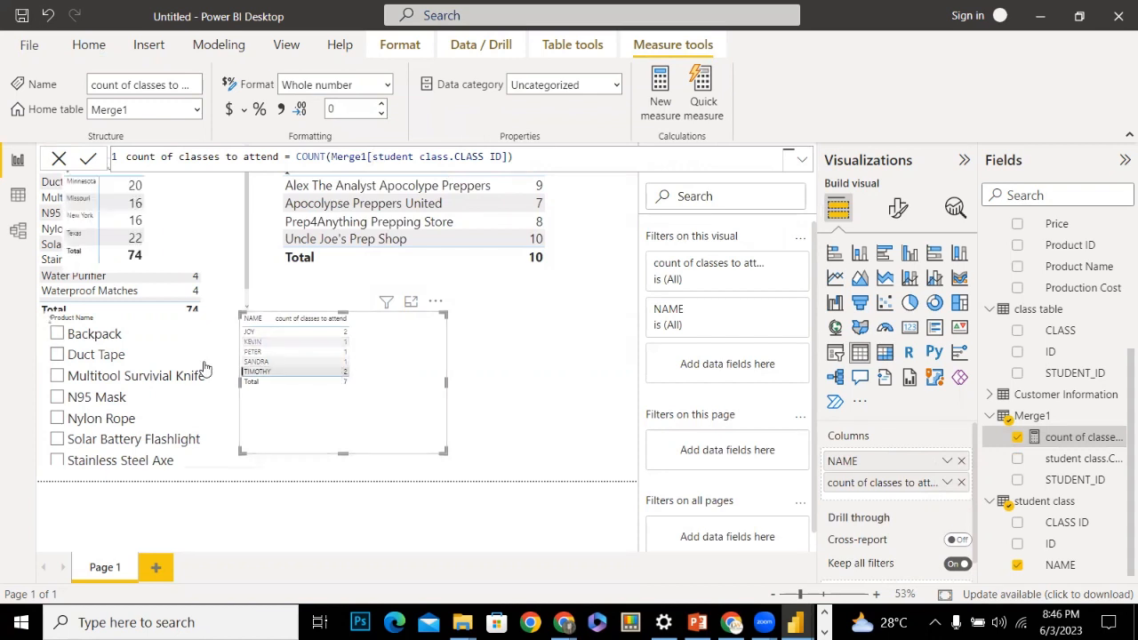
Try sorting the table visual by count of classes to attend, and sort it by NAME again
click(284, 364)
click(285, 364)
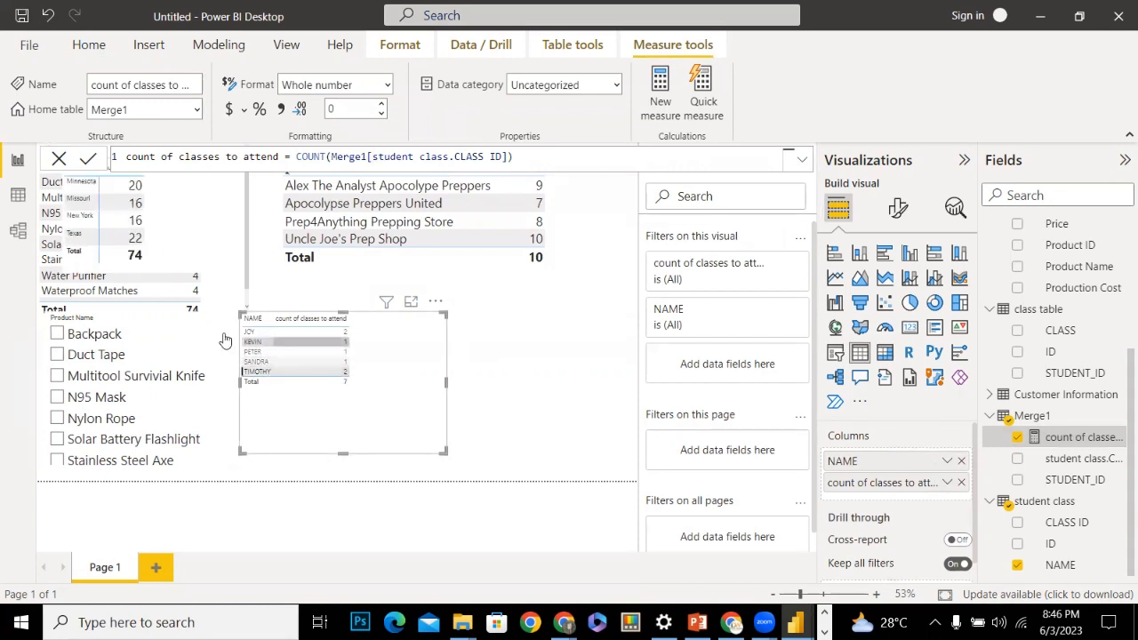
click(297, 320)
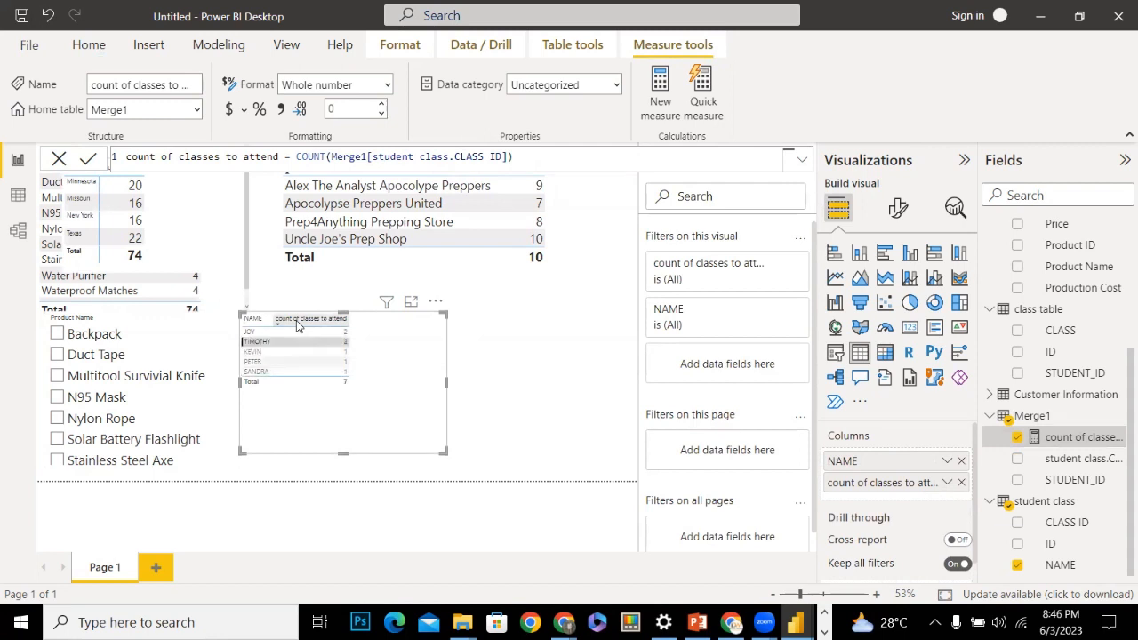
click(255, 330)
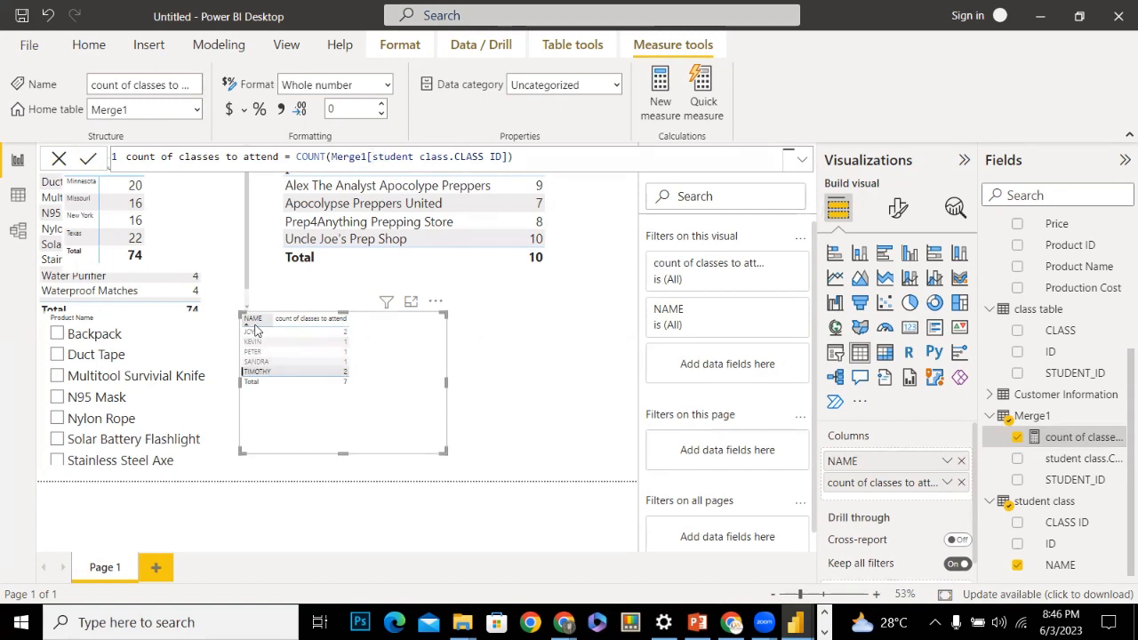
In the model's All tables diagram, move the Merge1 table beside student class and below class table
click(17, 230)
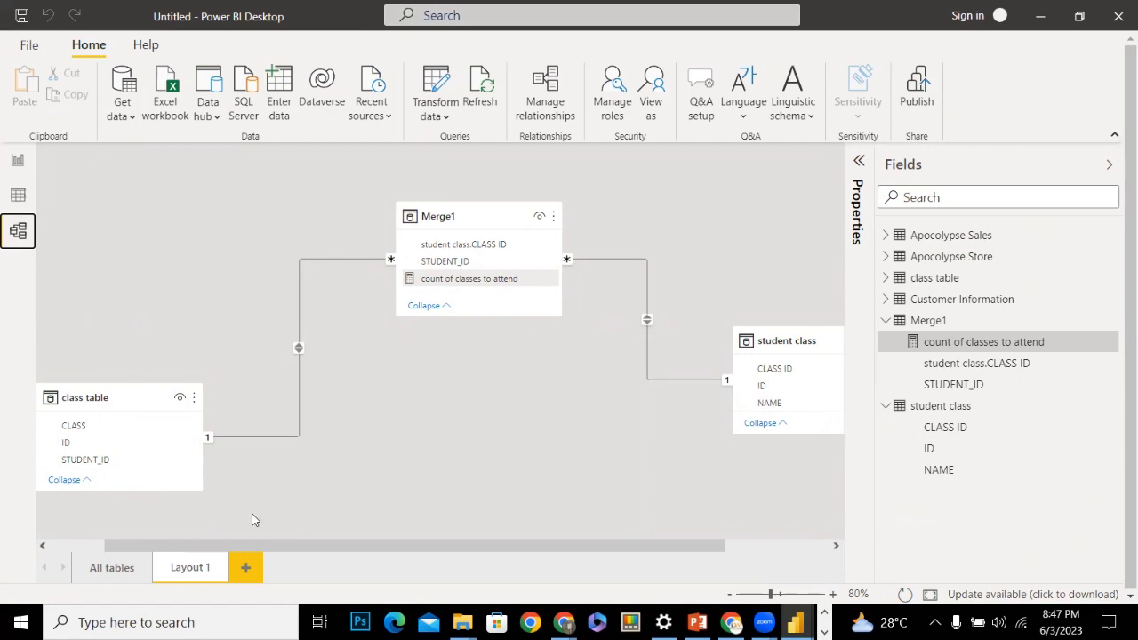
drag(260, 545, 48, 530)
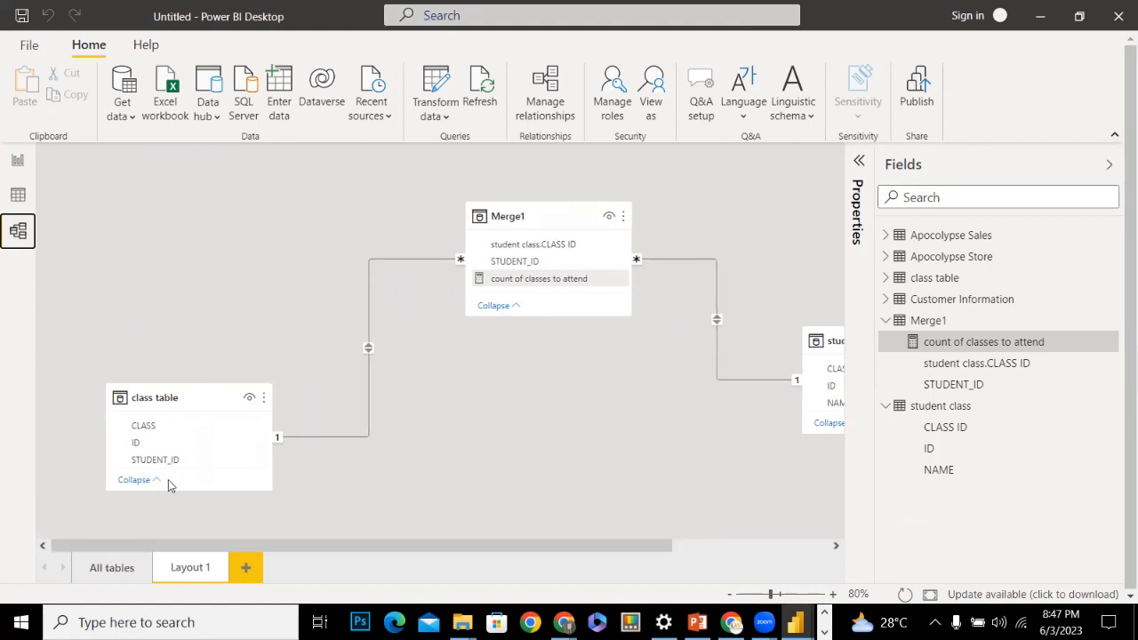
click(111, 567)
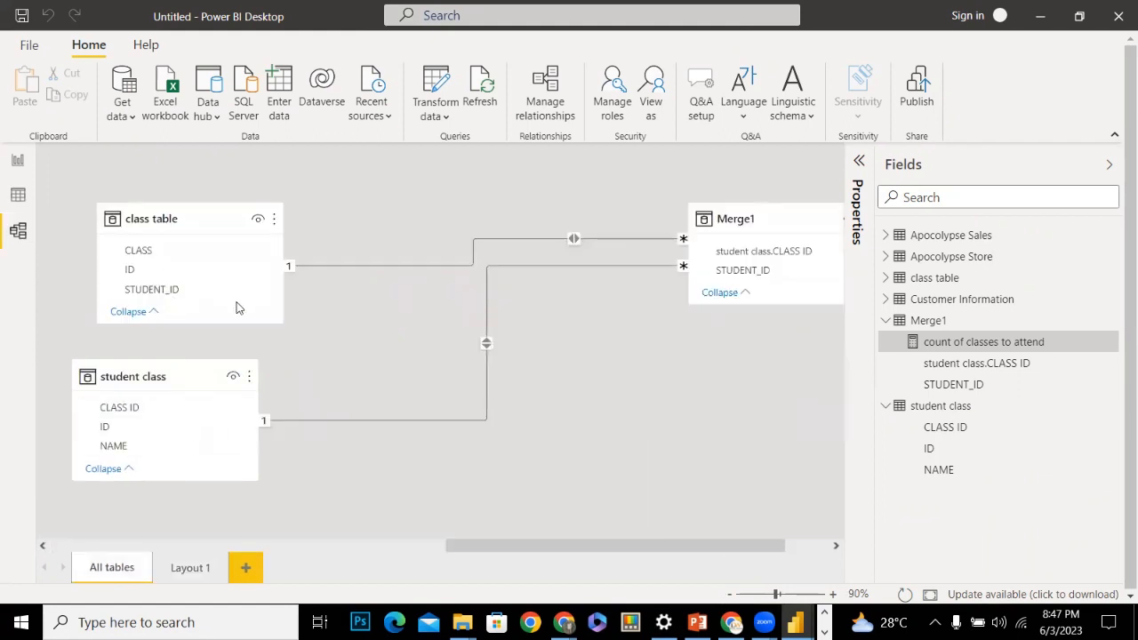
drag(732, 222, 607, 367)
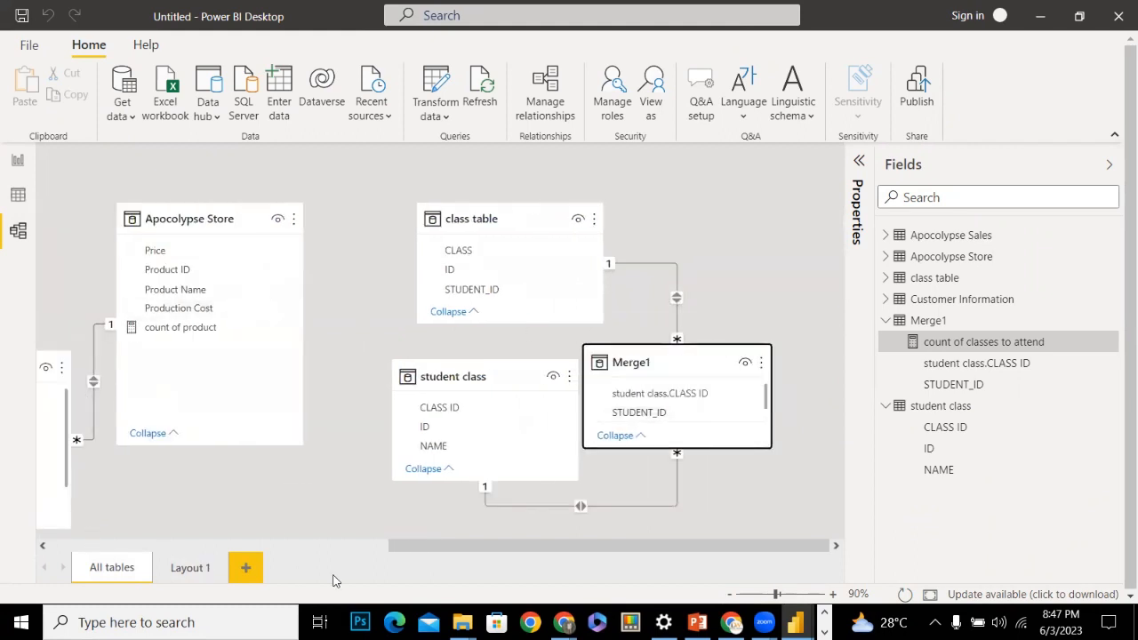
In the model's Layout 1 diagram, move the student class table closer to Merge1 so it fits fully in view
drag(393, 546, 160, 531)
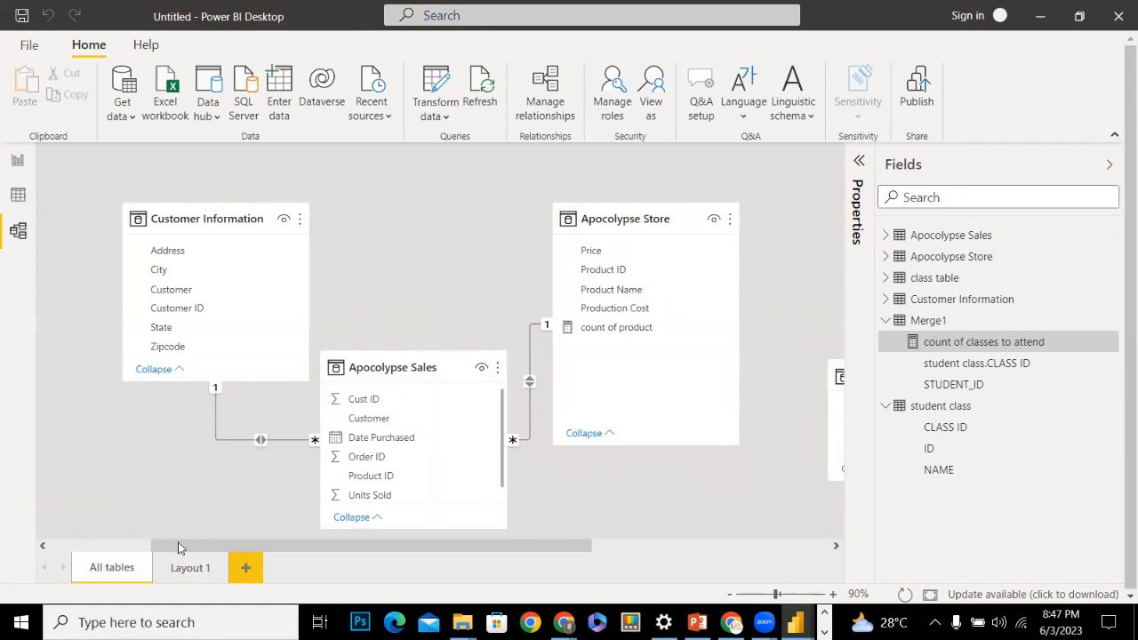
click(188, 569)
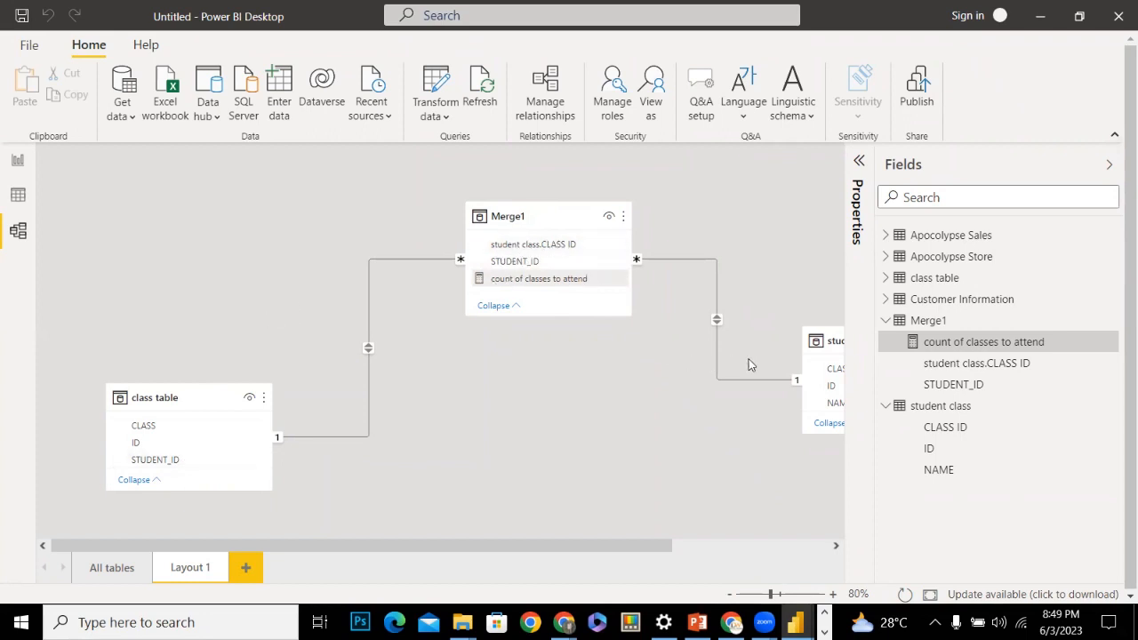
drag(836, 336, 681, 331)
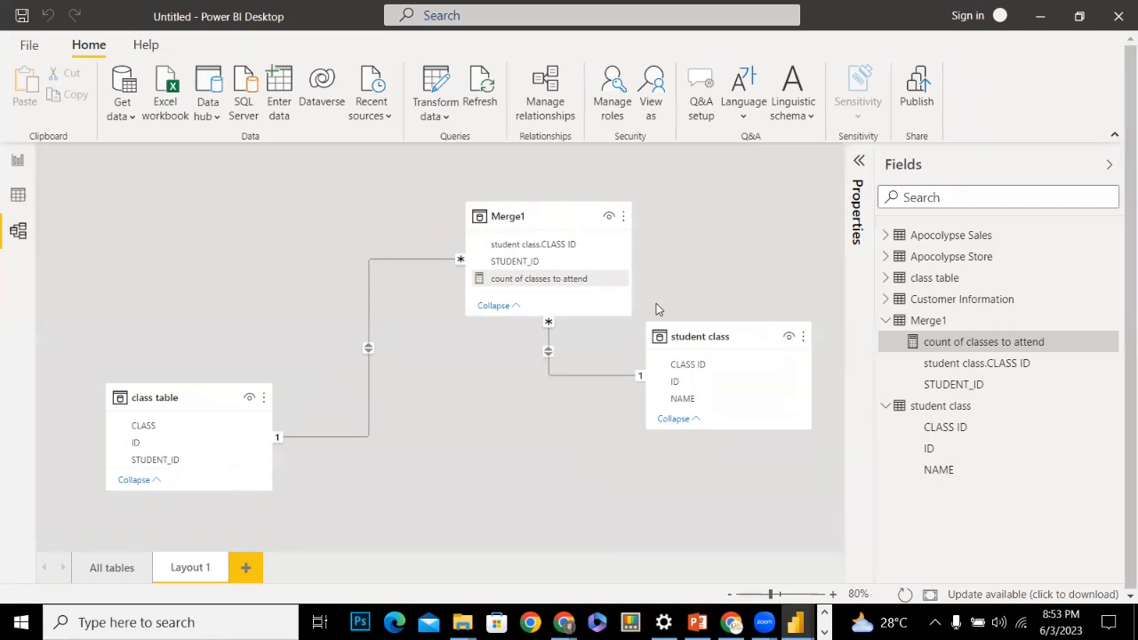
Review how Customer Information and Apocolypse Store relate to Apocolypse Sales in the All tables diagram, returning to this report's window after minimizing it
click(119, 565)
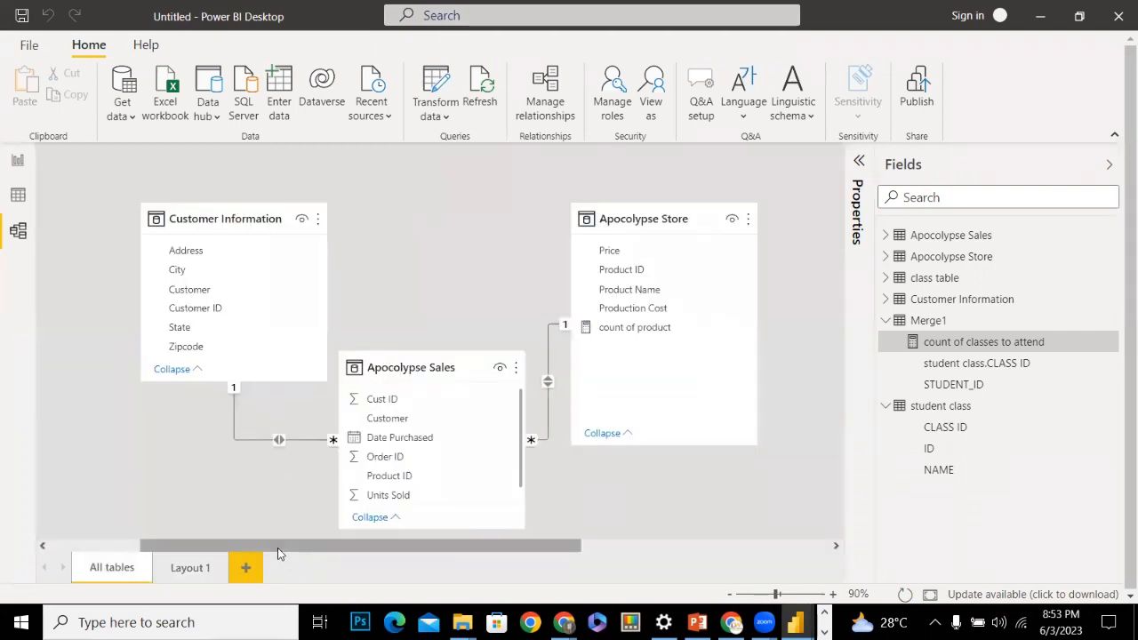
drag(277, 547, 210, 549)
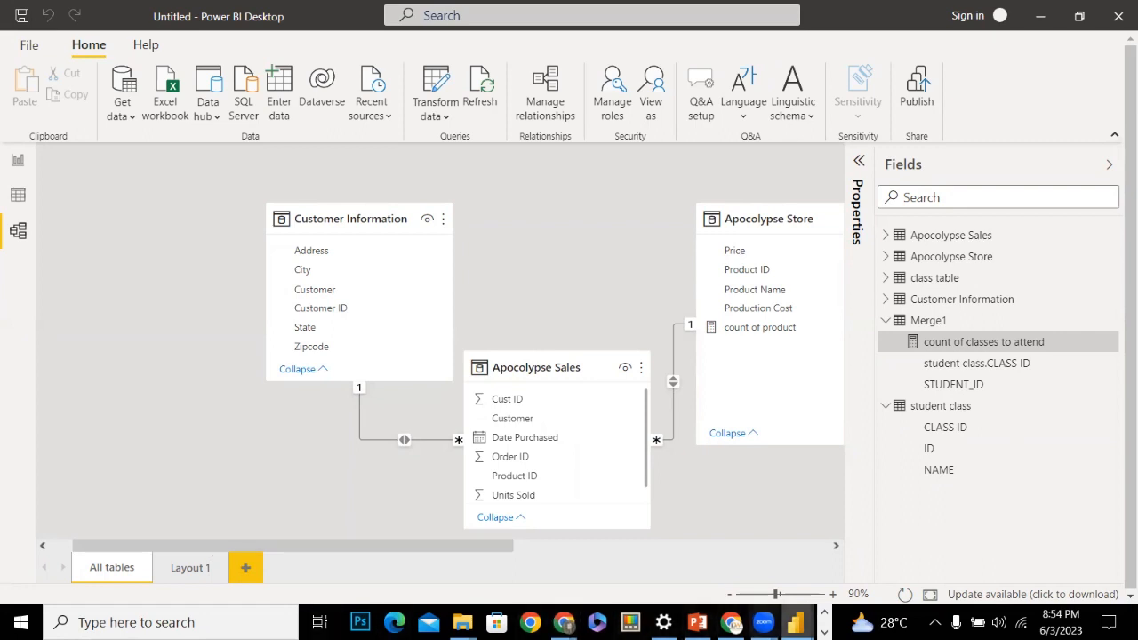
mouse_move(763, 622)
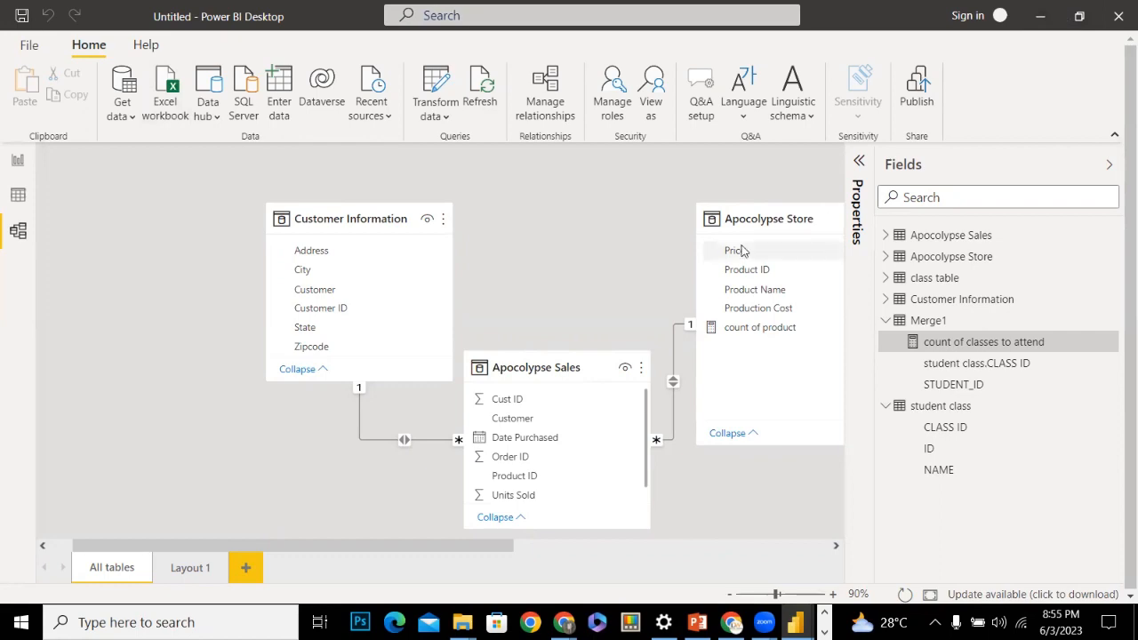
click(1049, 28)
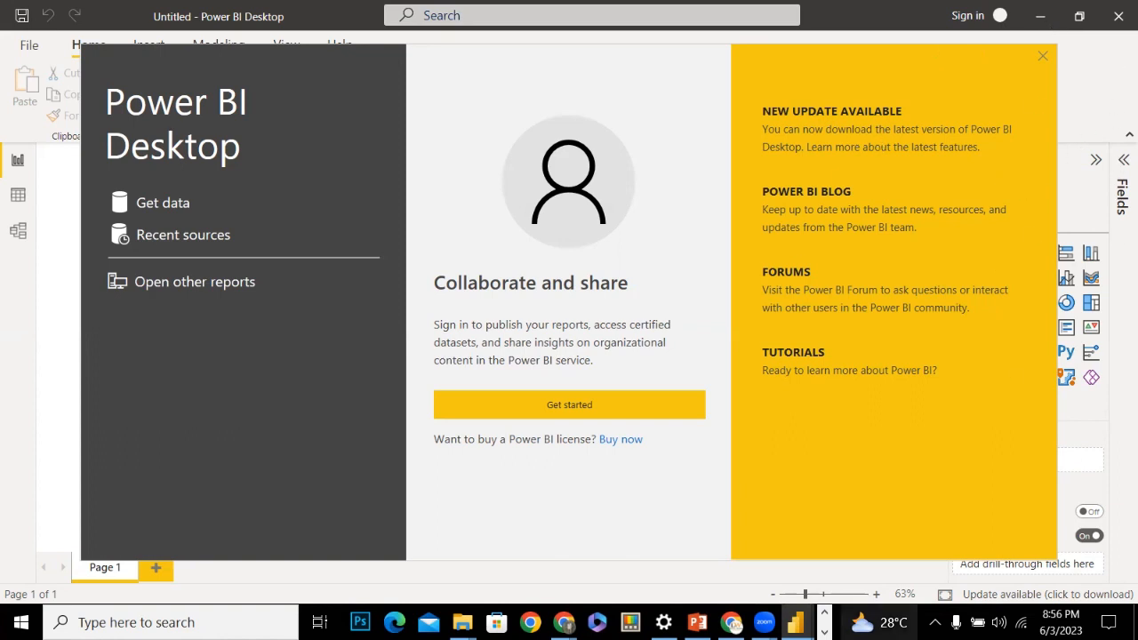
mouse_move(796, 622)
click(707, 524)
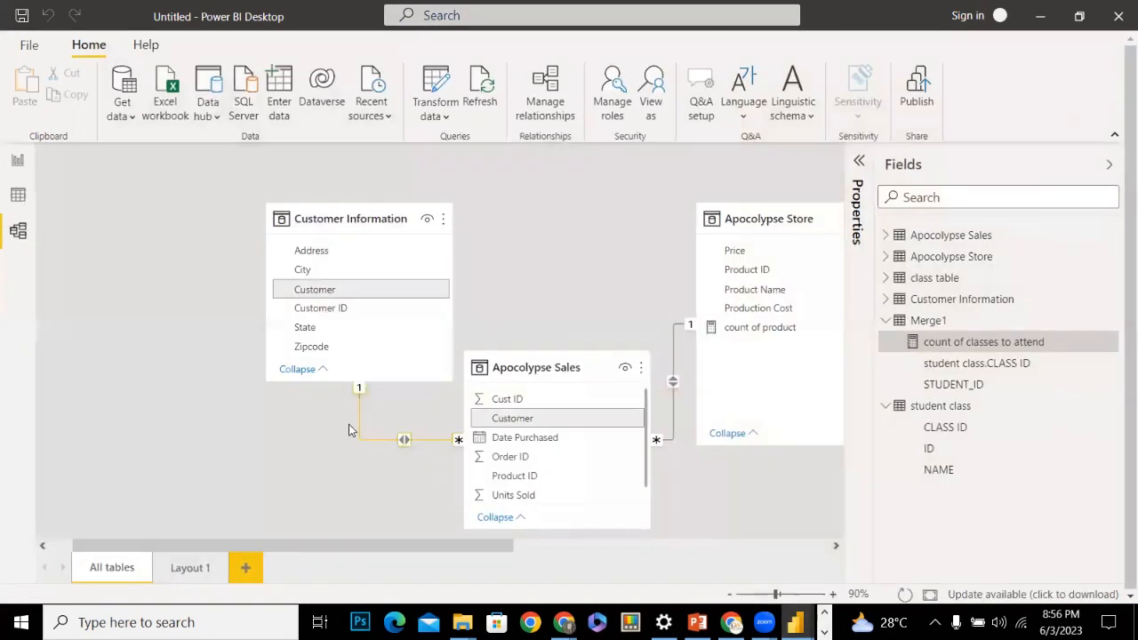
Examine the data rows of the Merge1, Customer Information and class table tables, and the STUDENT_ID column of Merge1
click(23, 211)
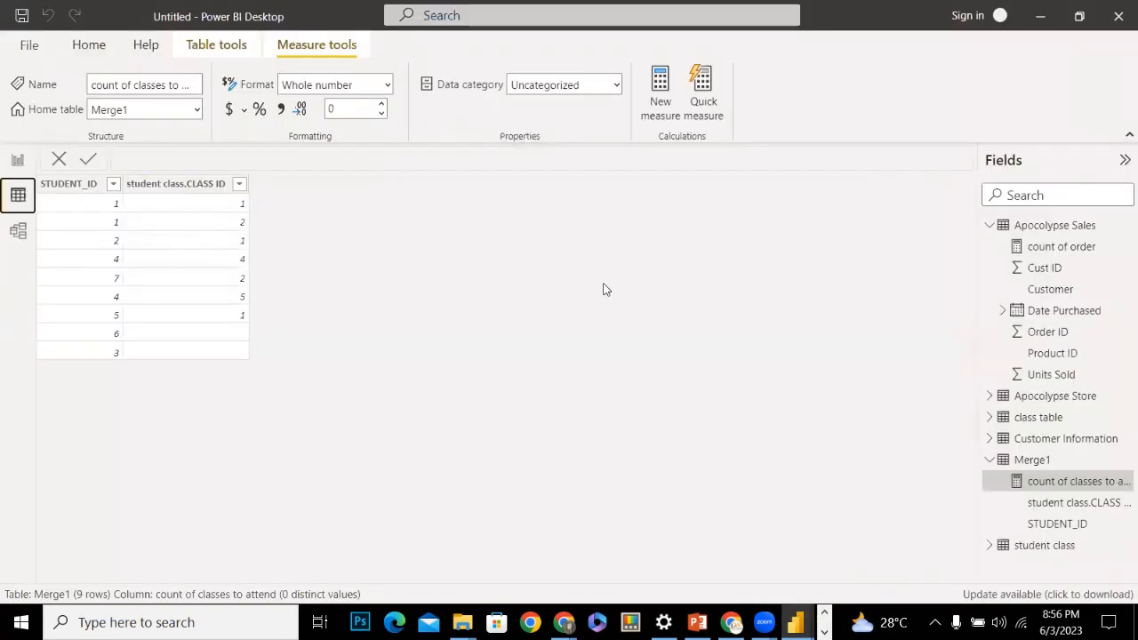
click(1016, 464)
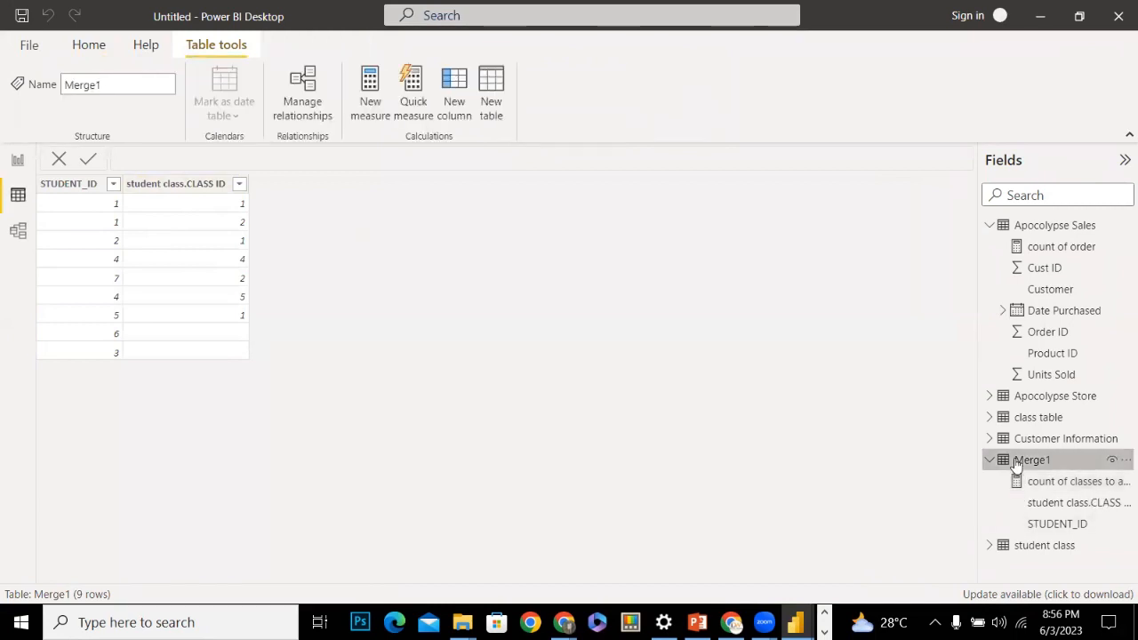
click(1016, 441)
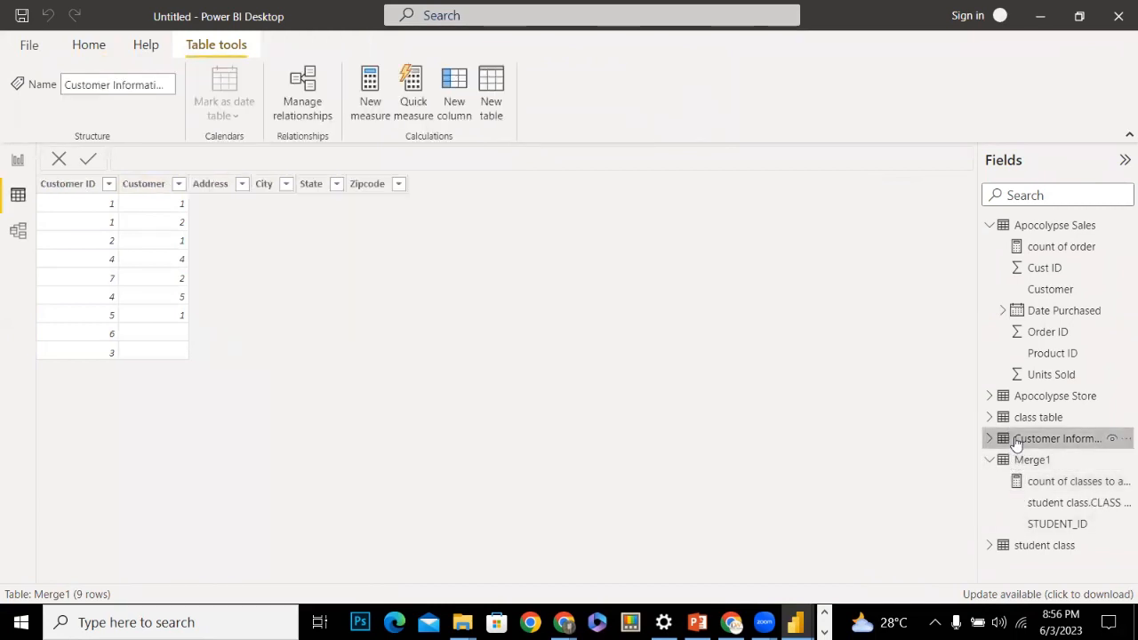
click(1027, 420)
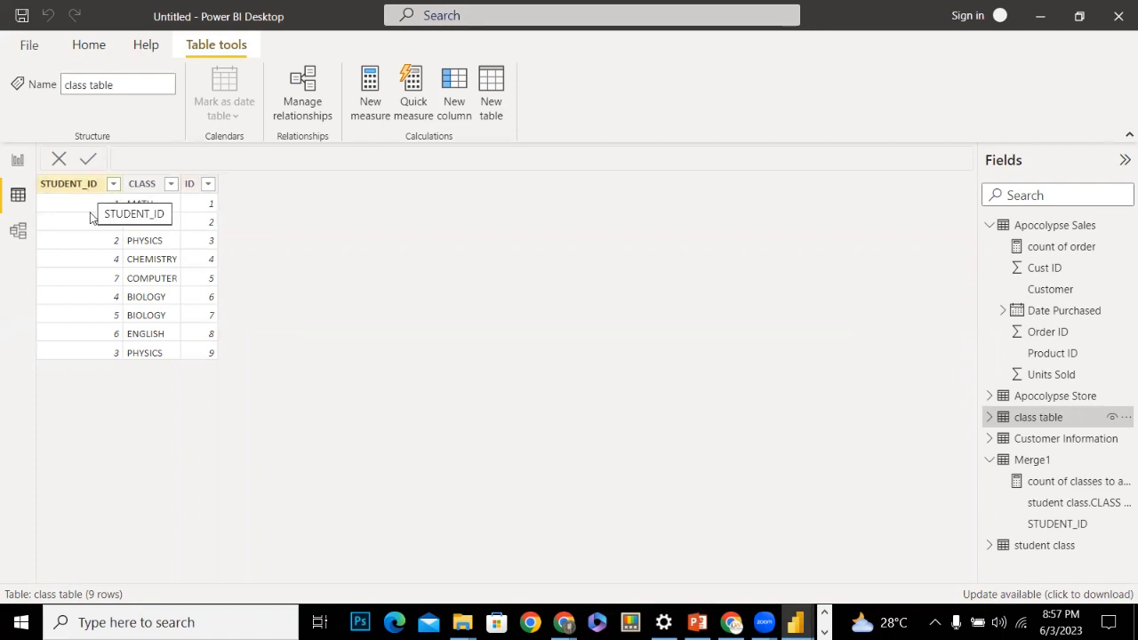
click(1039, 524)
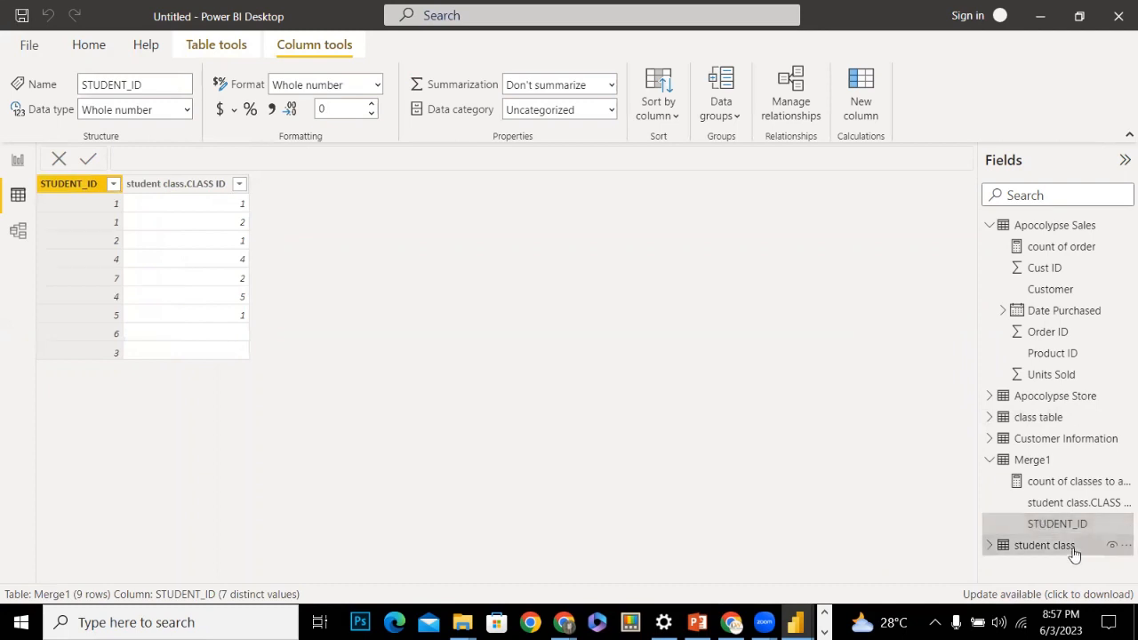
Rename the ID column of the student class table to "student id"
click(1074, 552)
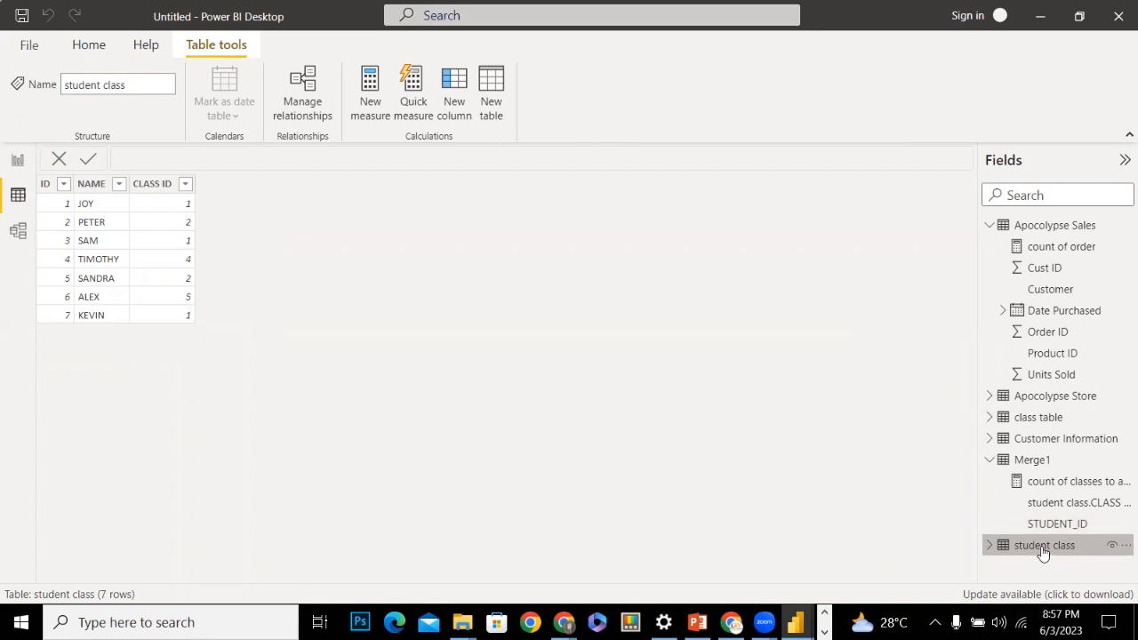
click(41, 185)
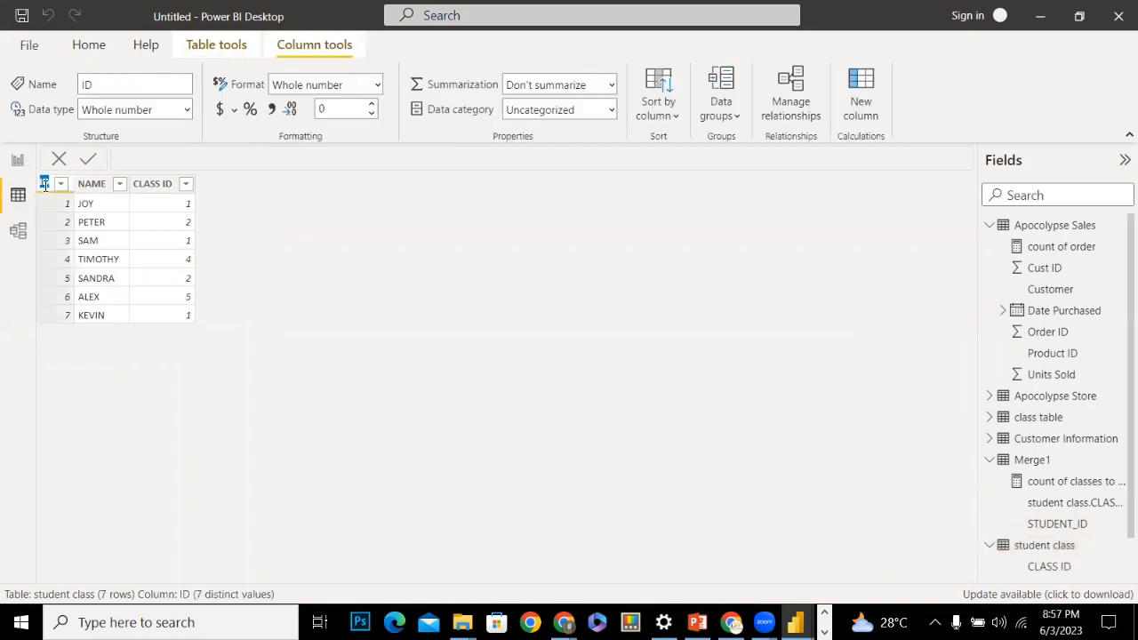
click(45, 185)
key(BackSpace)
text(st)
key(BackSpace)
key(BackSpace)
key(BackSpace)
text(stu)
text(tu)
text(dent )
text(id)
key(Return)
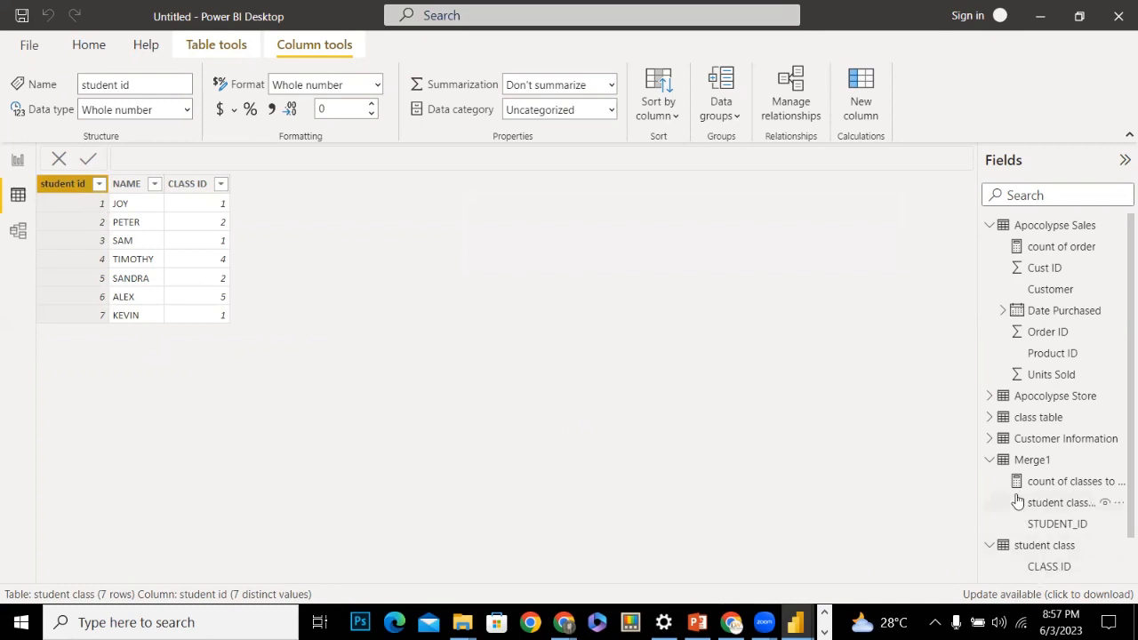
Rename the ID column of the class table to "Class id"
click(1036, 417)
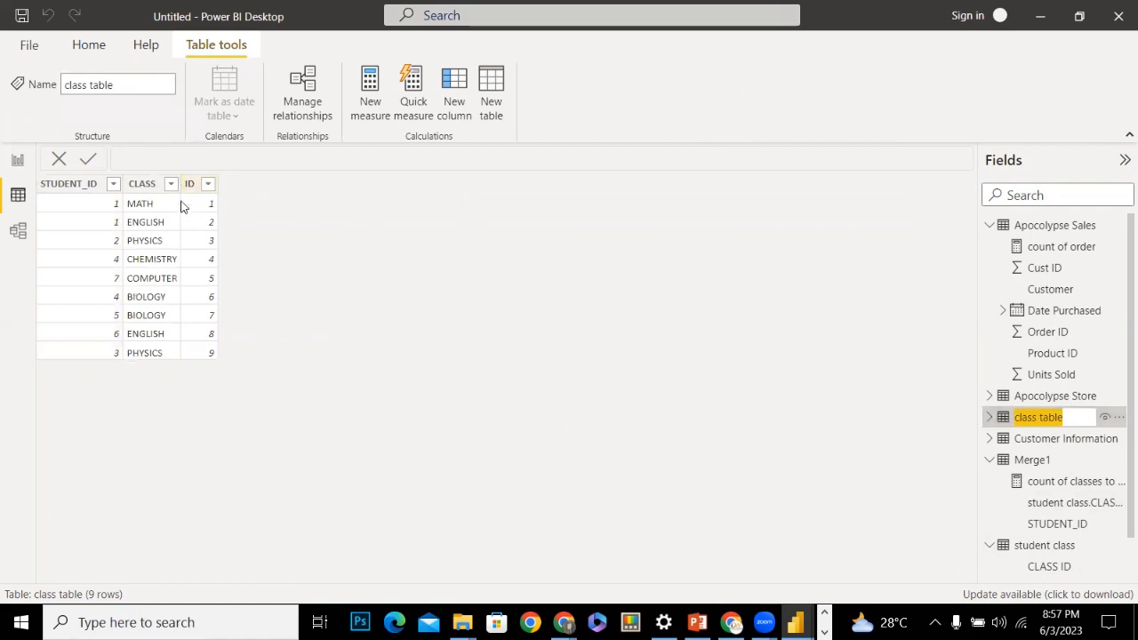
click(189, 184)
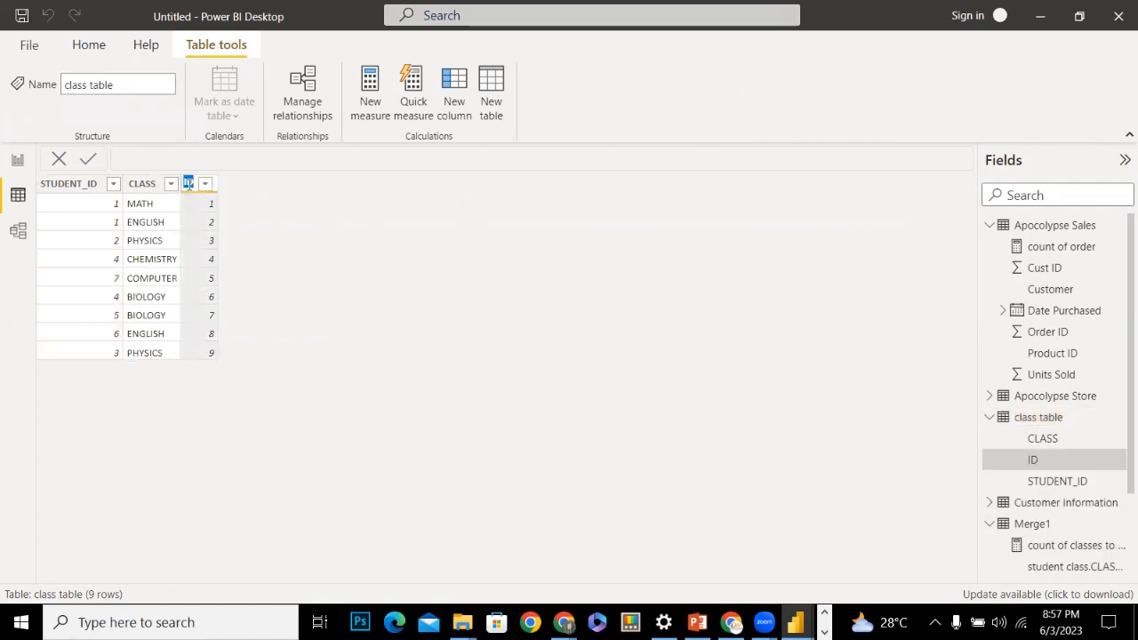
key(BackSpace)
text(Cla)
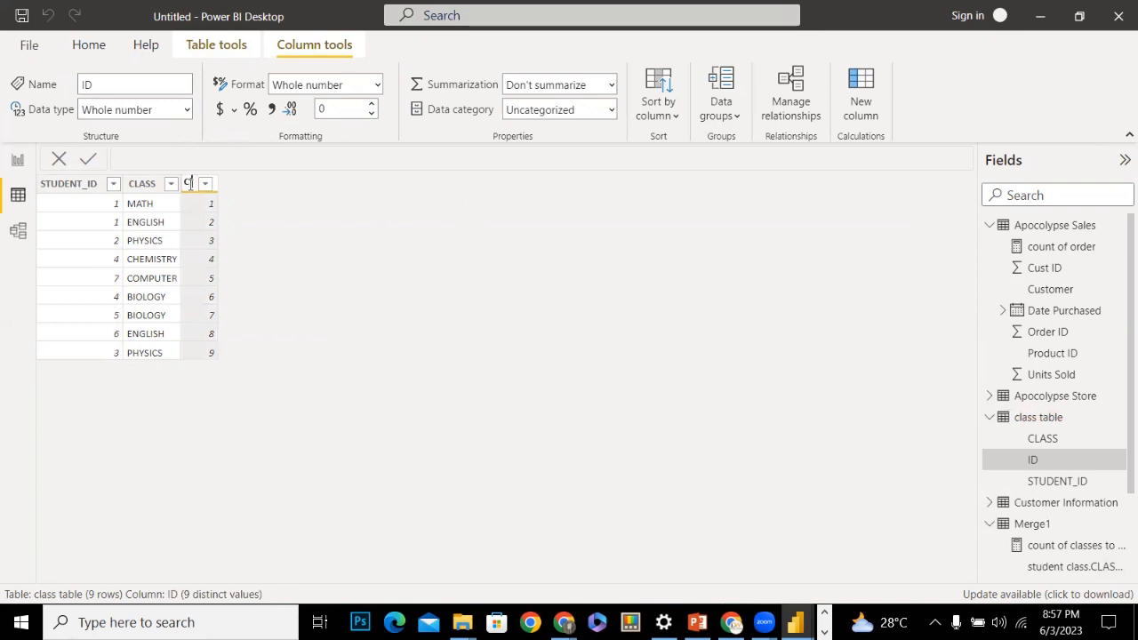
text(ss id)
key(Escape)
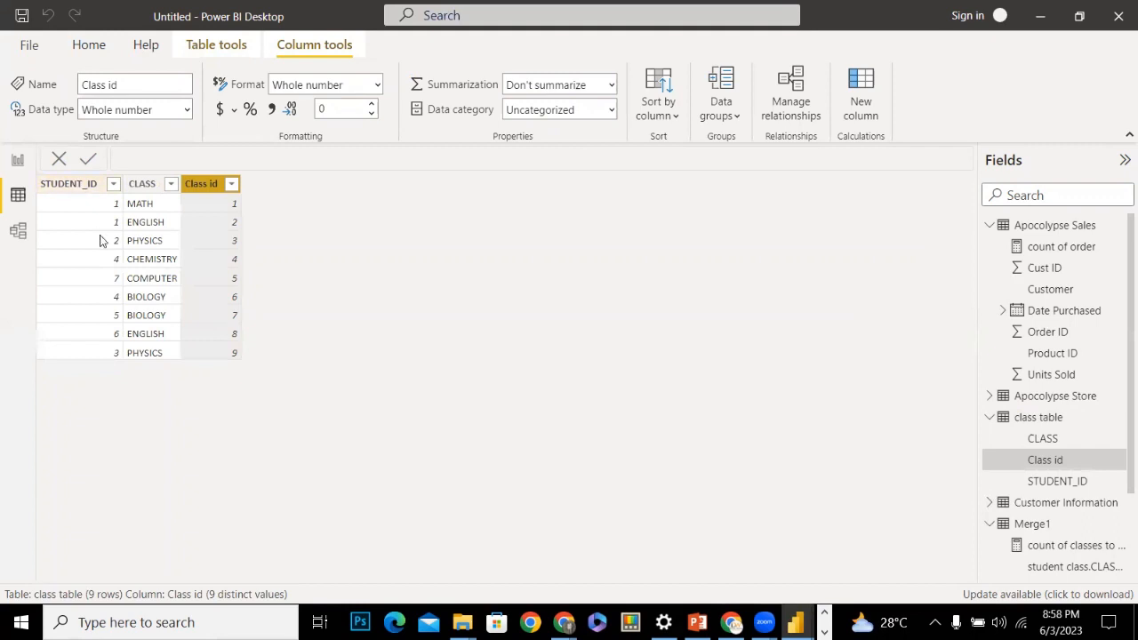
Examine the student class.CLASS ID column of Merge1 and the CLASS ID column of student class, and collapse Merge1's field list
click(1058, 567)
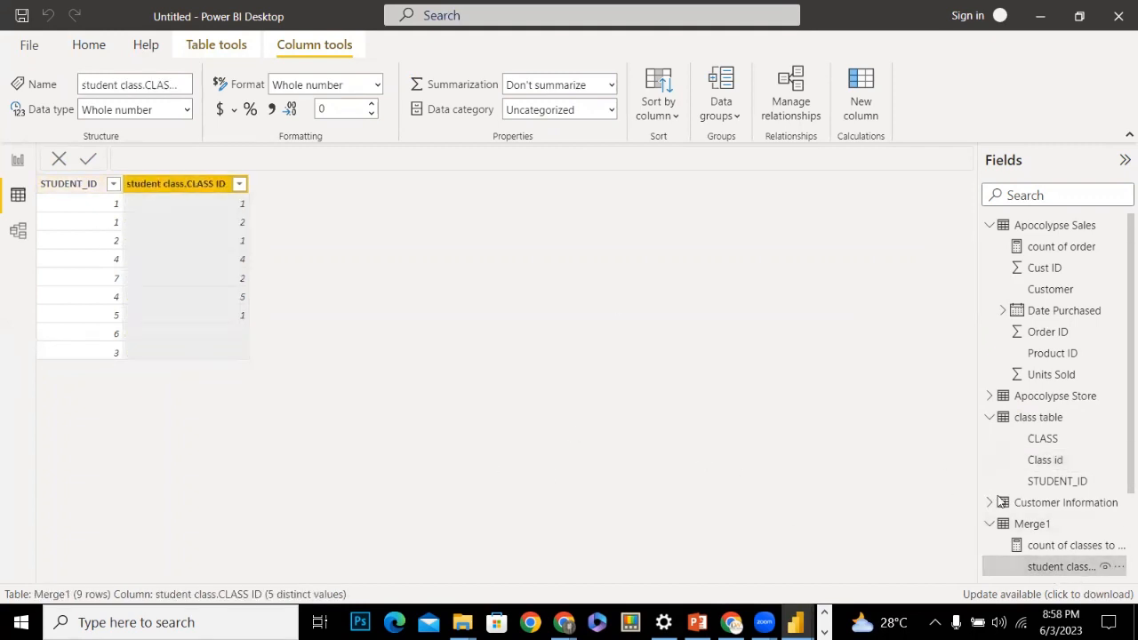
scroll(1093, 480, down, 2)
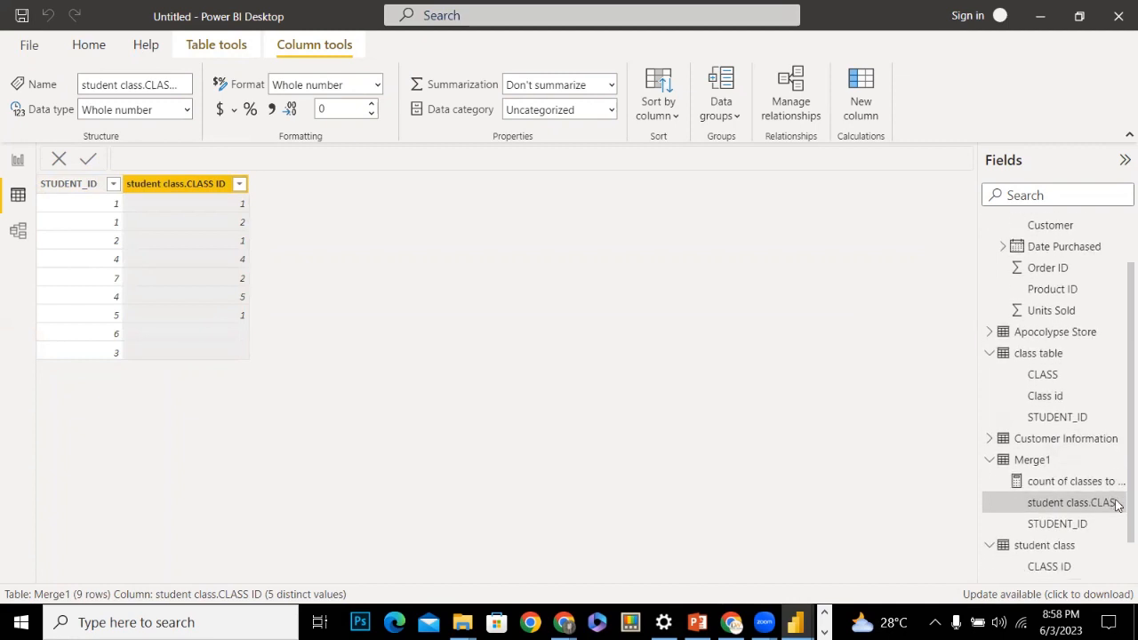
click(1067, 566)
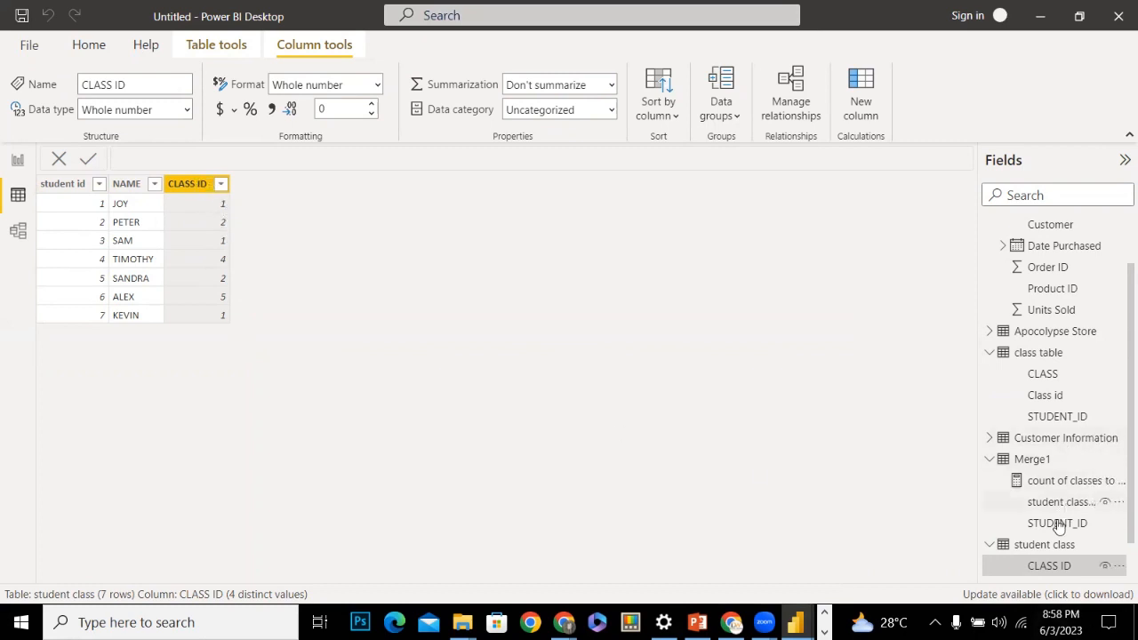
scroll(1080, 489, down, 1)
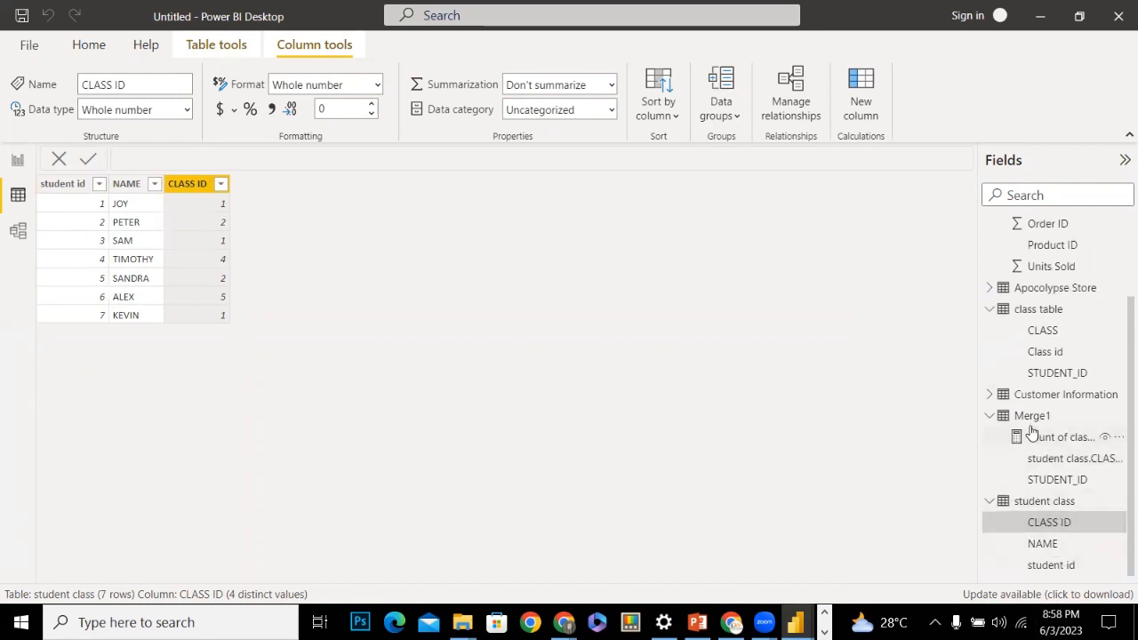
click(990, 416)
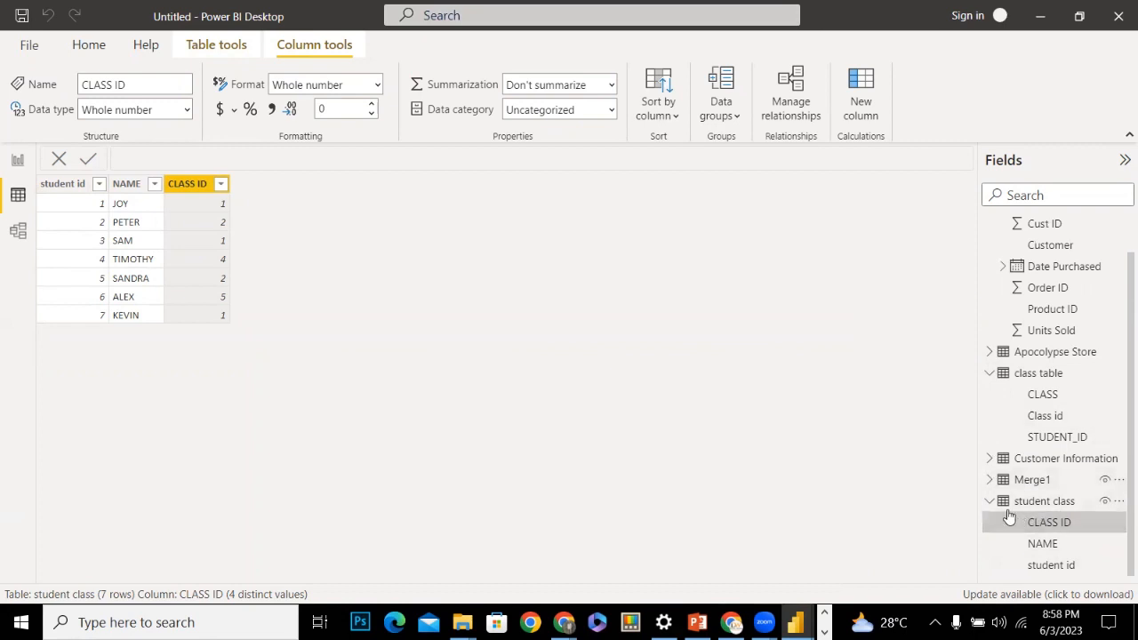
Compare the rows of class table with the student id column and rows of the student class table
click(1036, 398)
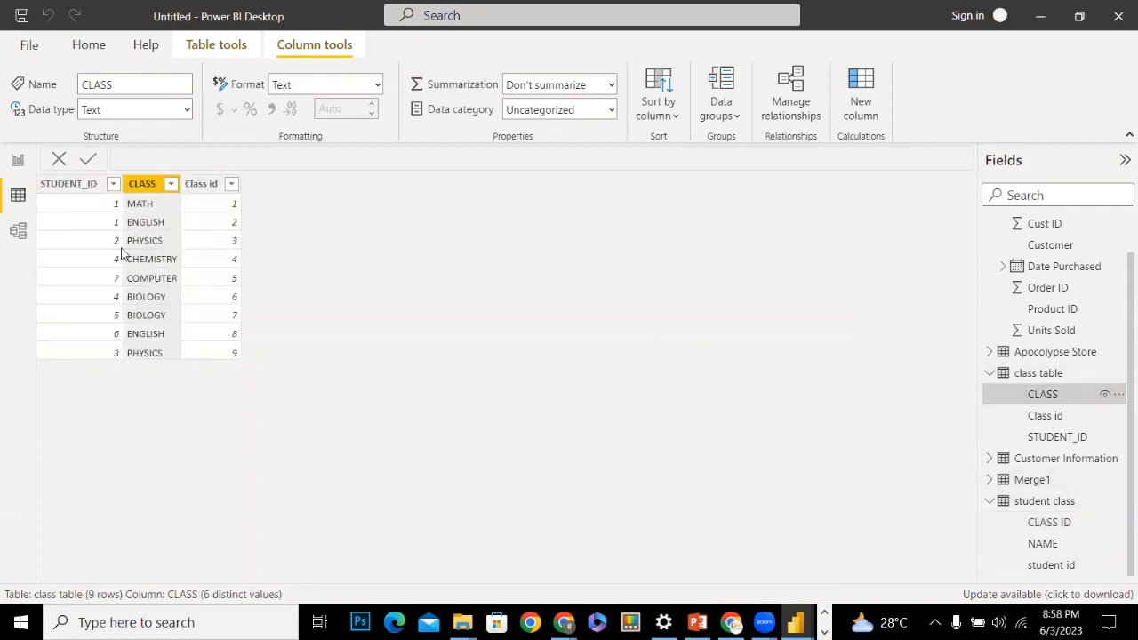
click(1016, 562)
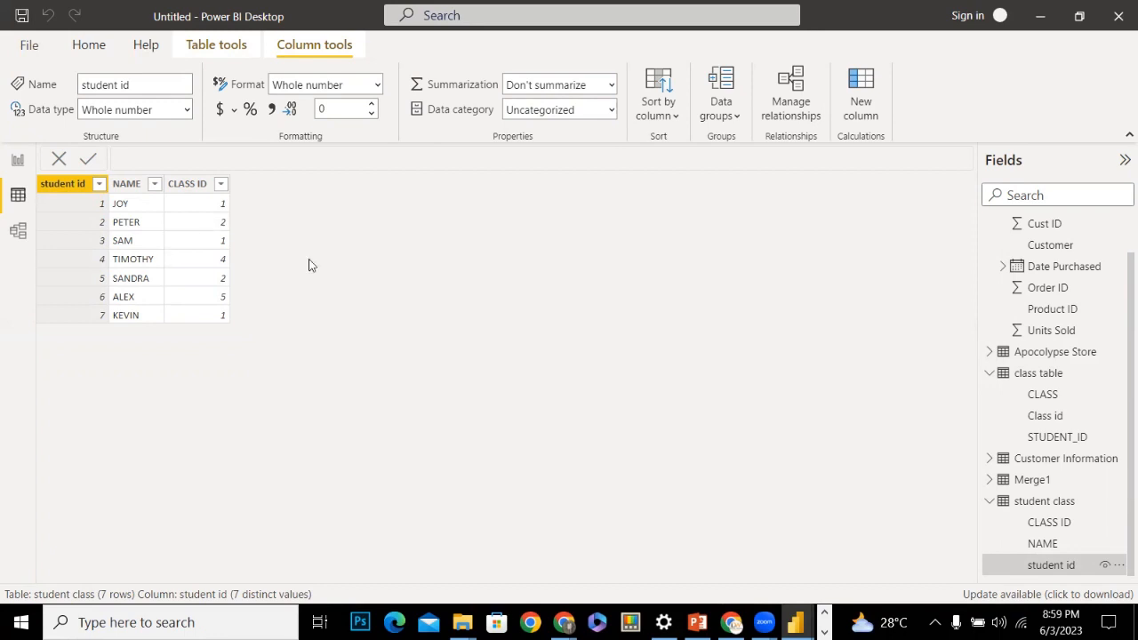
click(1020, 381)
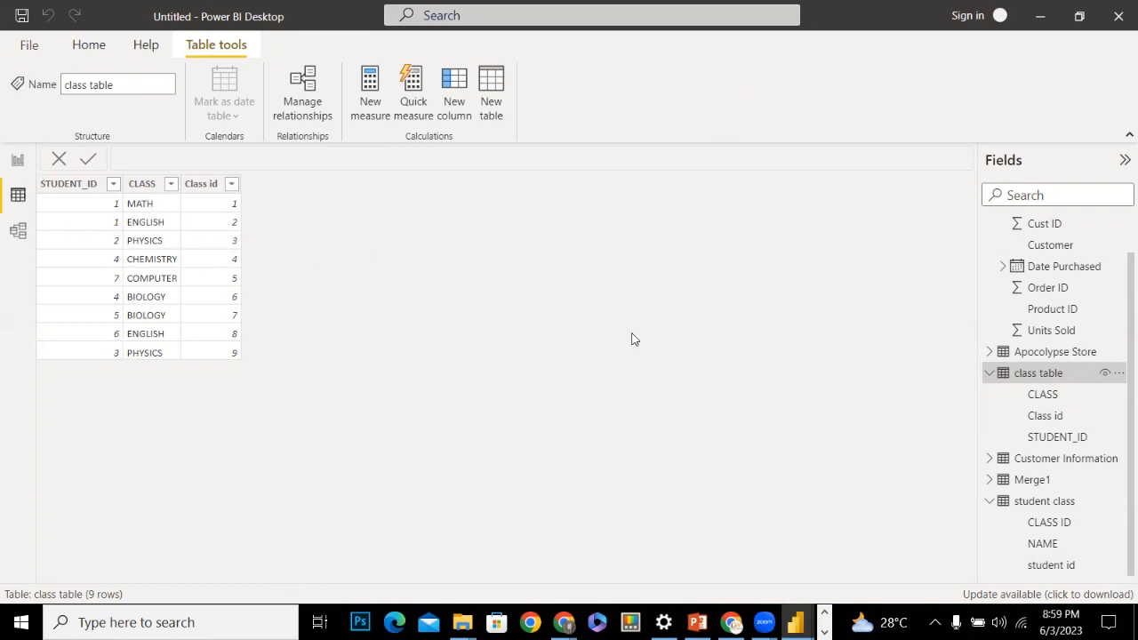
click(1048, 566)
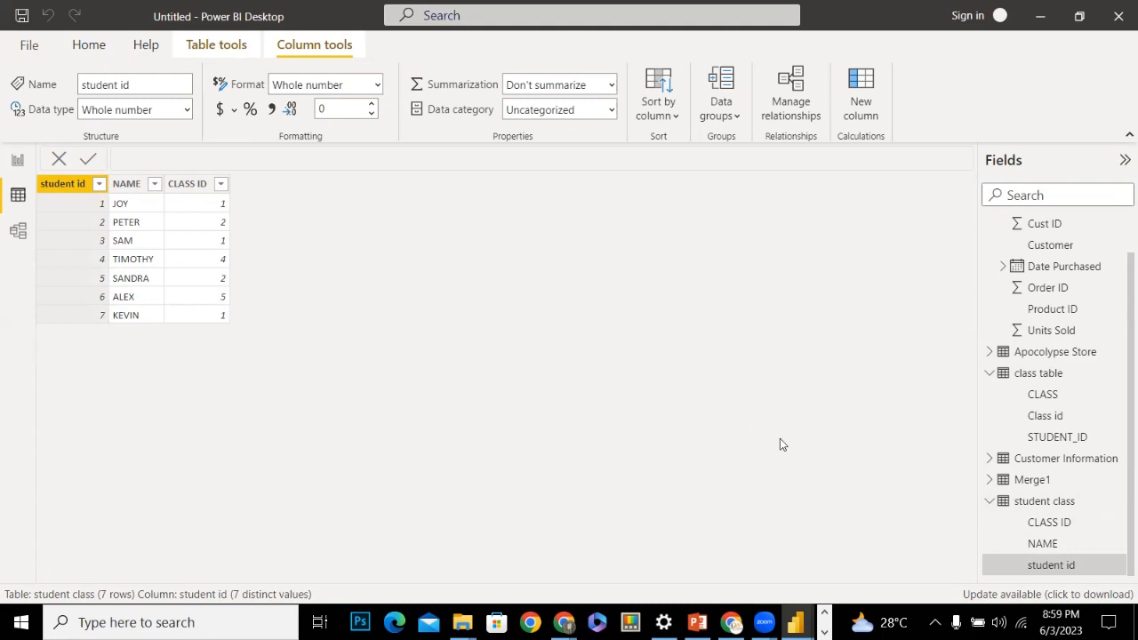
click(1026, 373)
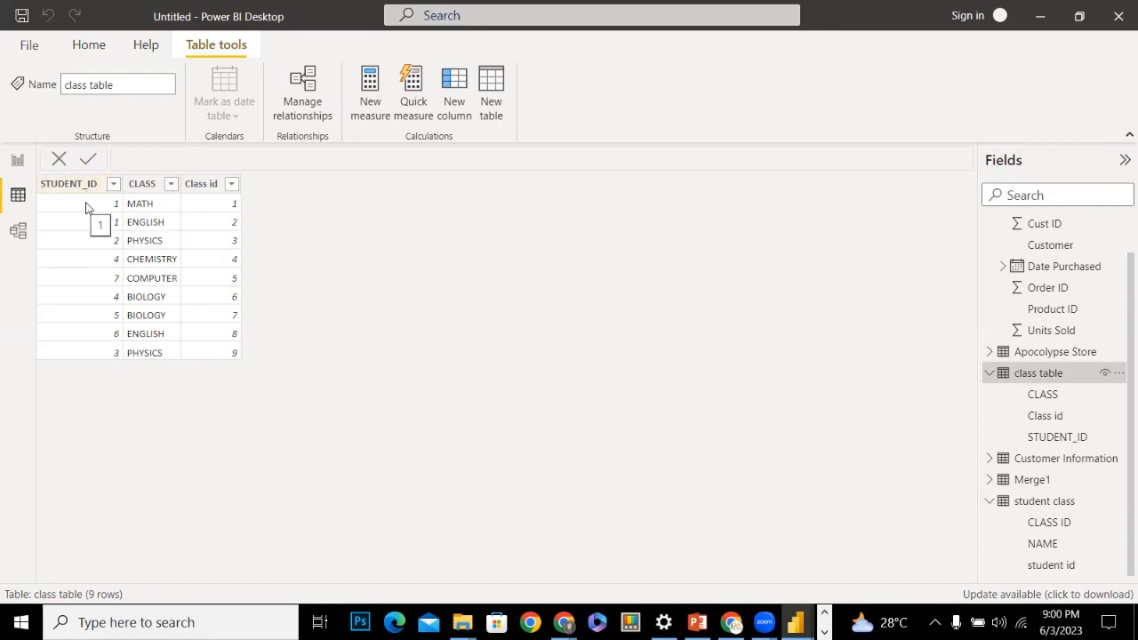
double_click(1050, 565)
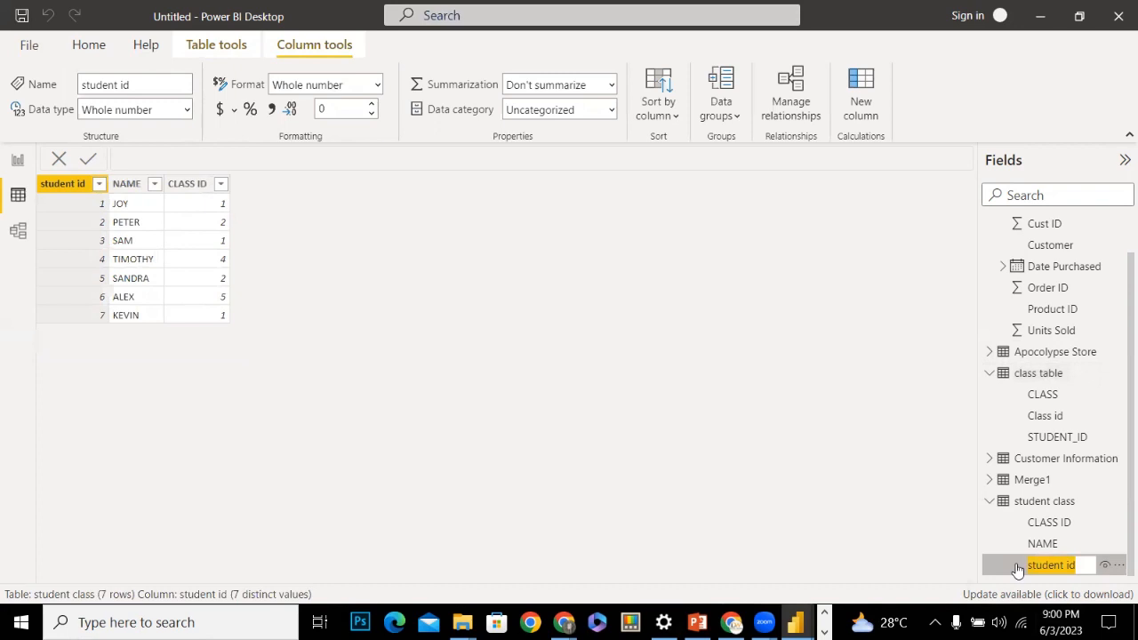
click(1018, 570)
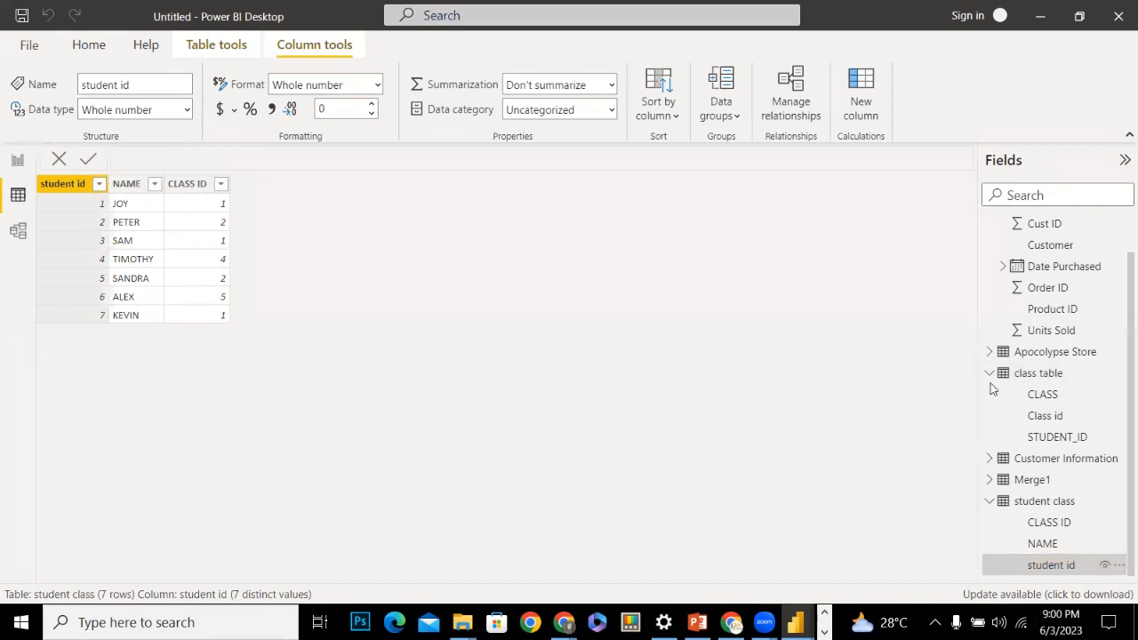
click(1032, 372)
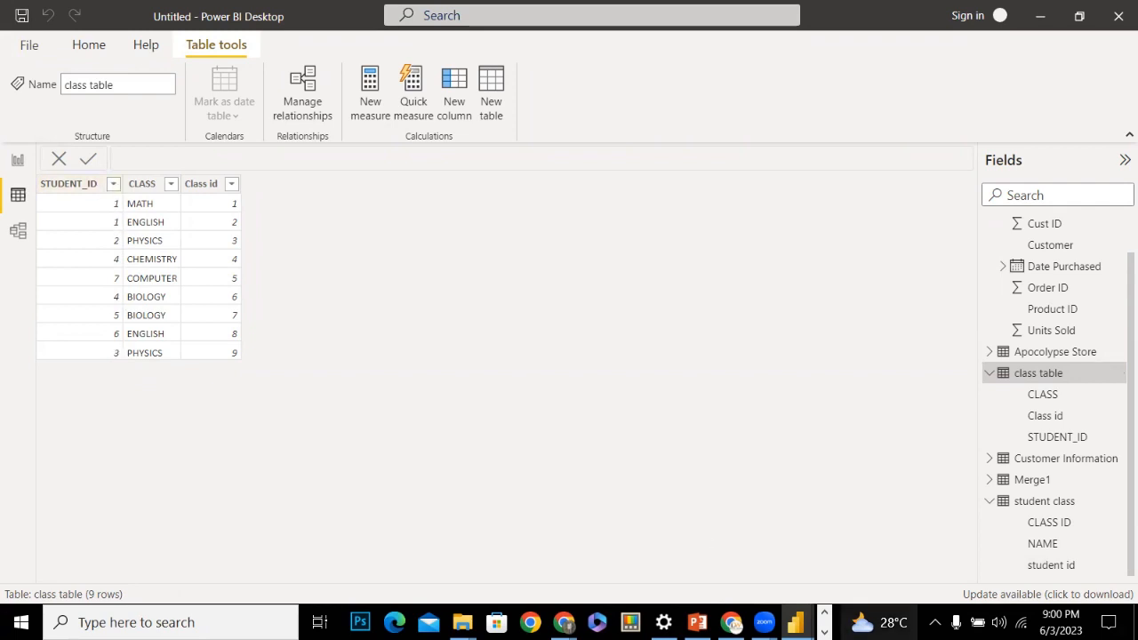
click(1029, 565)
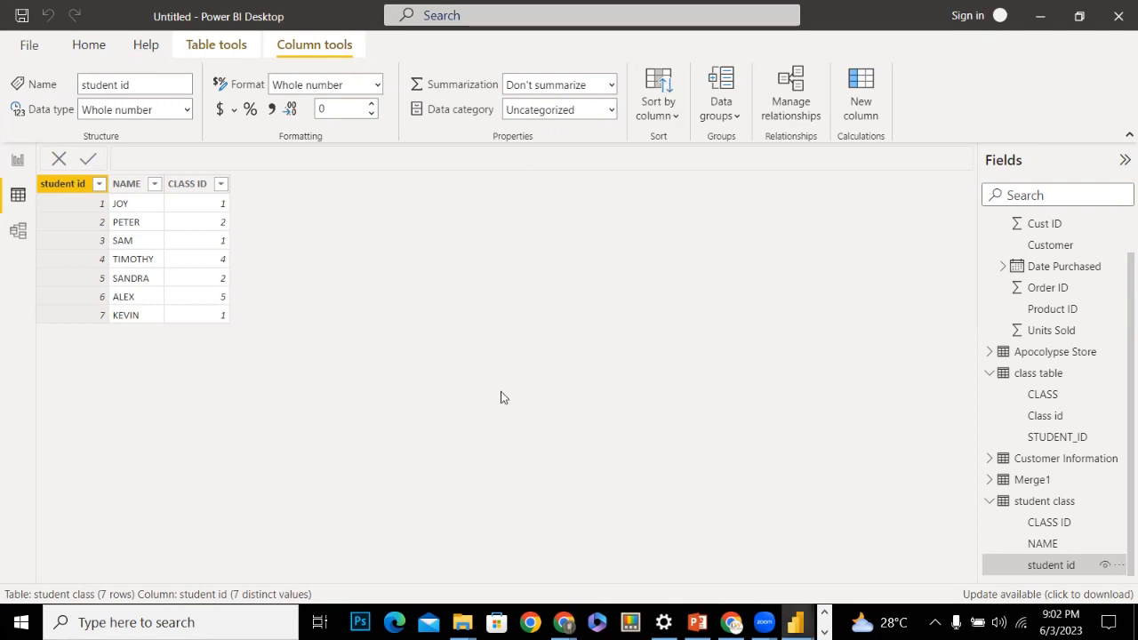
Review how Merge1 links class table and student class in the model's Layout 1 diagram, and take this report's window out of full-screen view
click(18, 230)
click(197, 569)
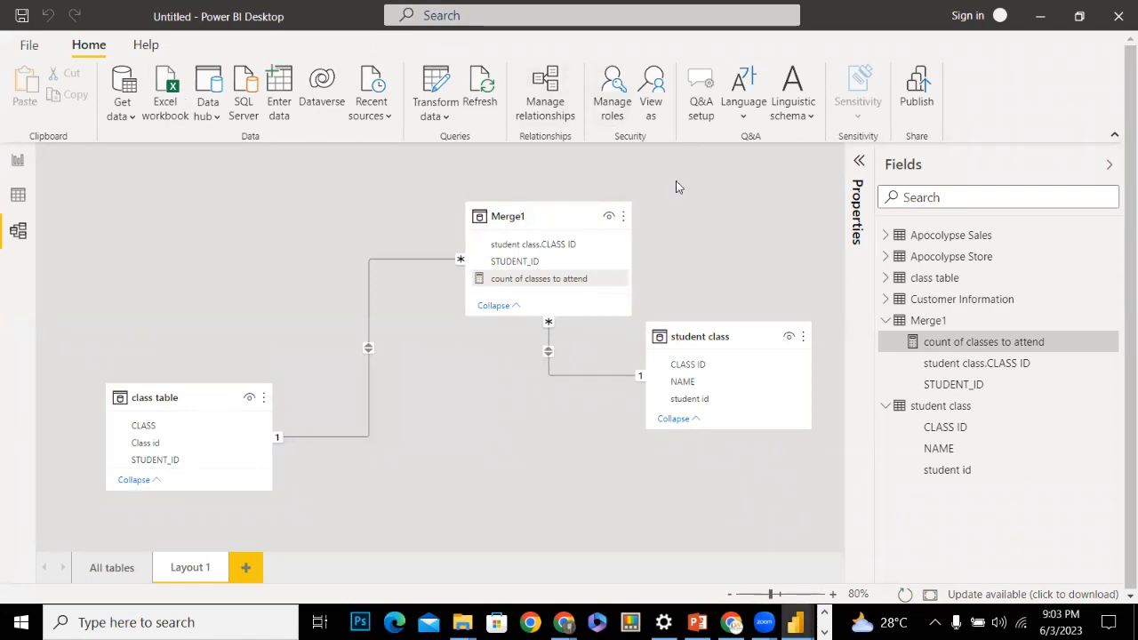
click(1065, 25)
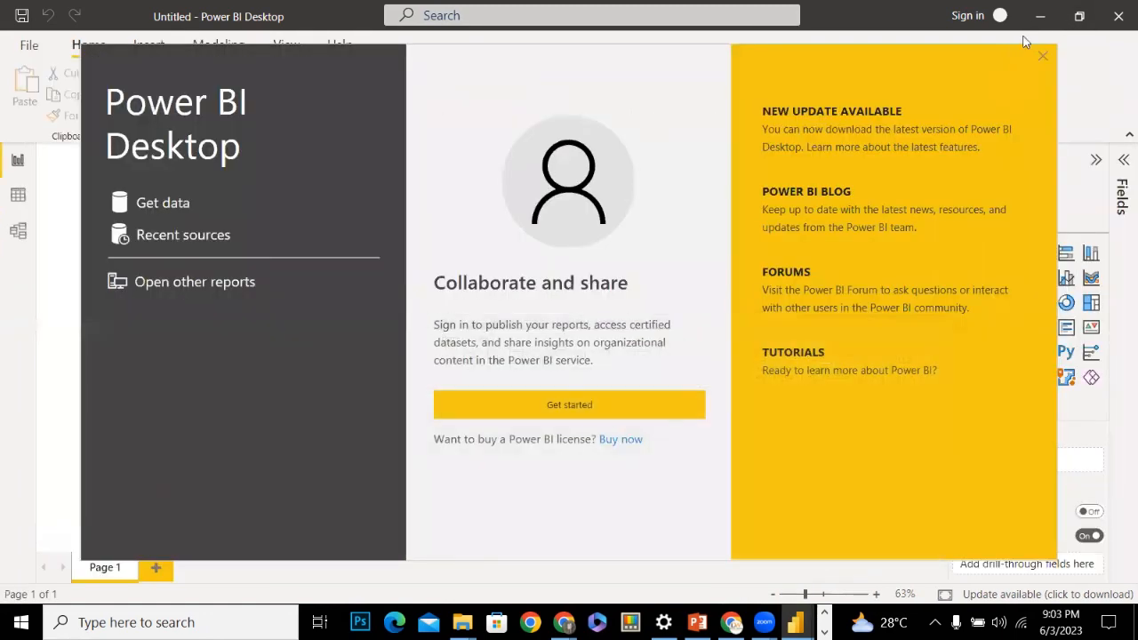
Open the MANY TO MANY workbook from the Documents folder in Excel to view its class table sheet
click(1136, 622)
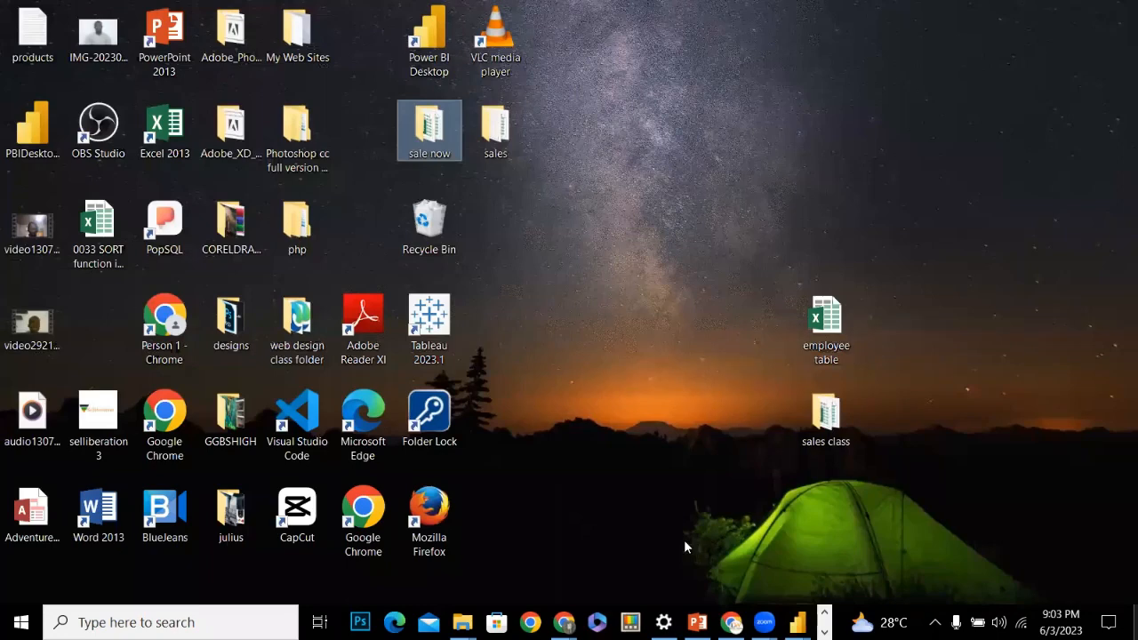
click(463, 623)
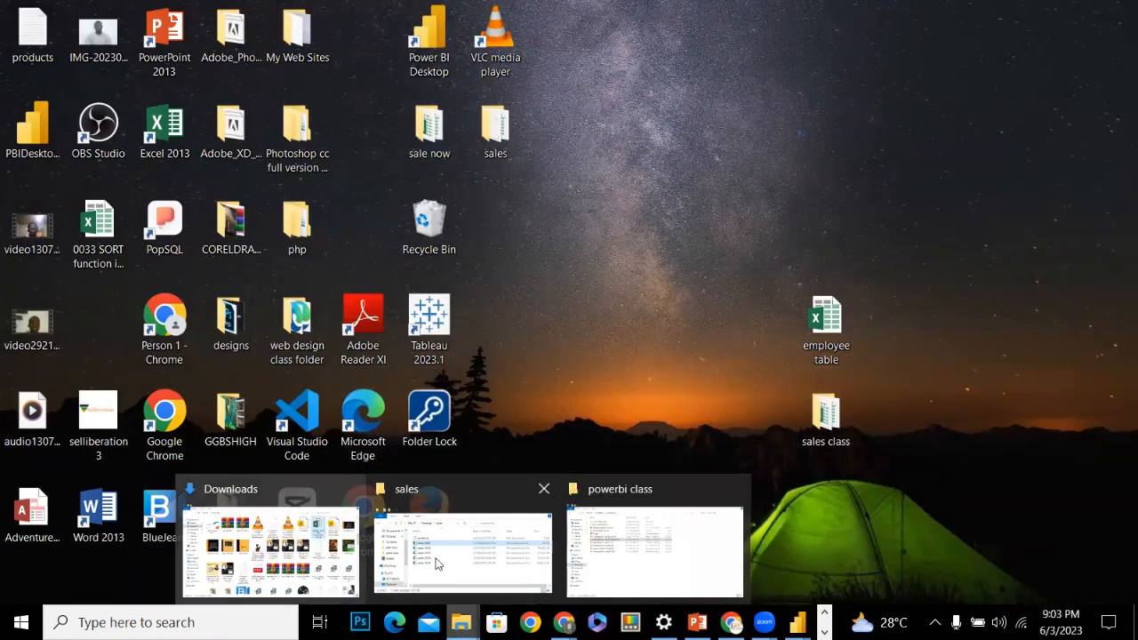
click(364, 565)
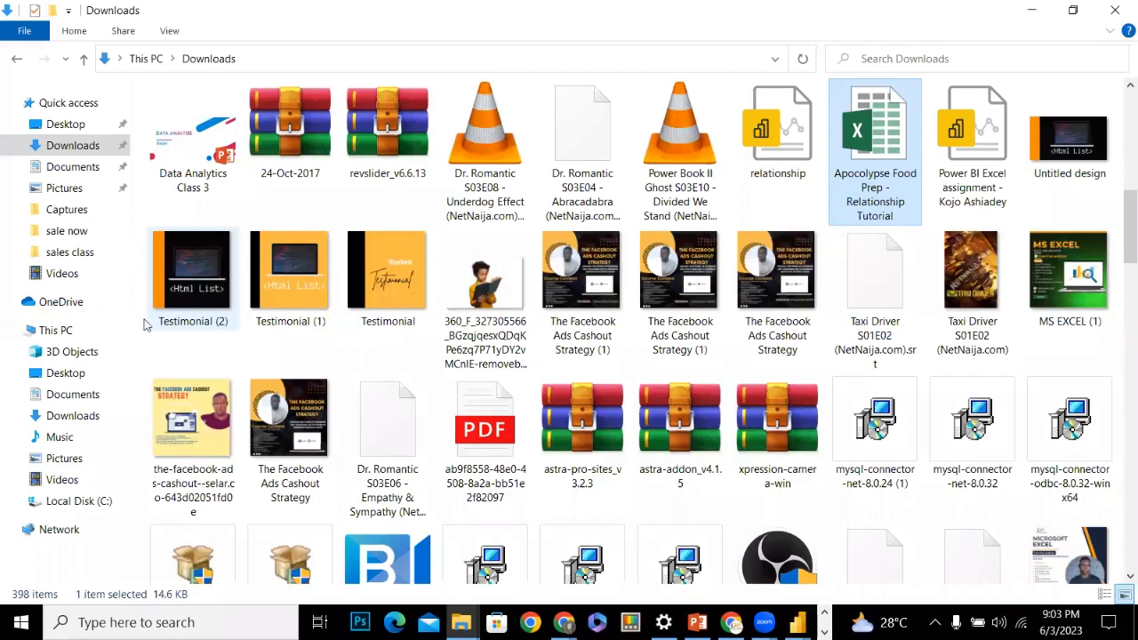
click(98, 395)
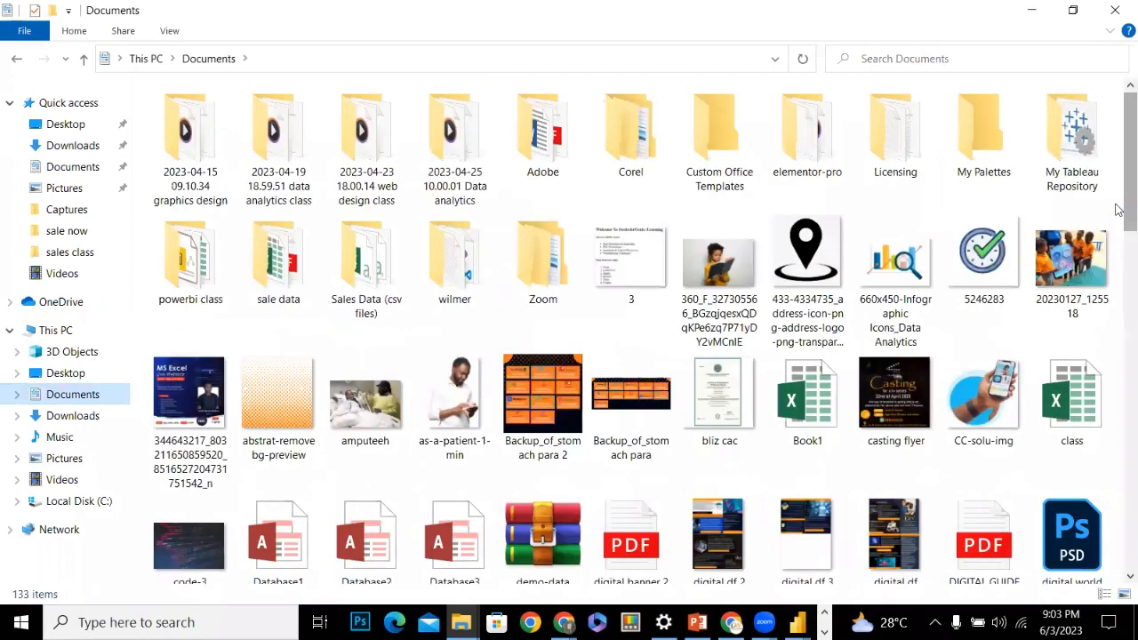
scroll(1017, 213, down, 15)
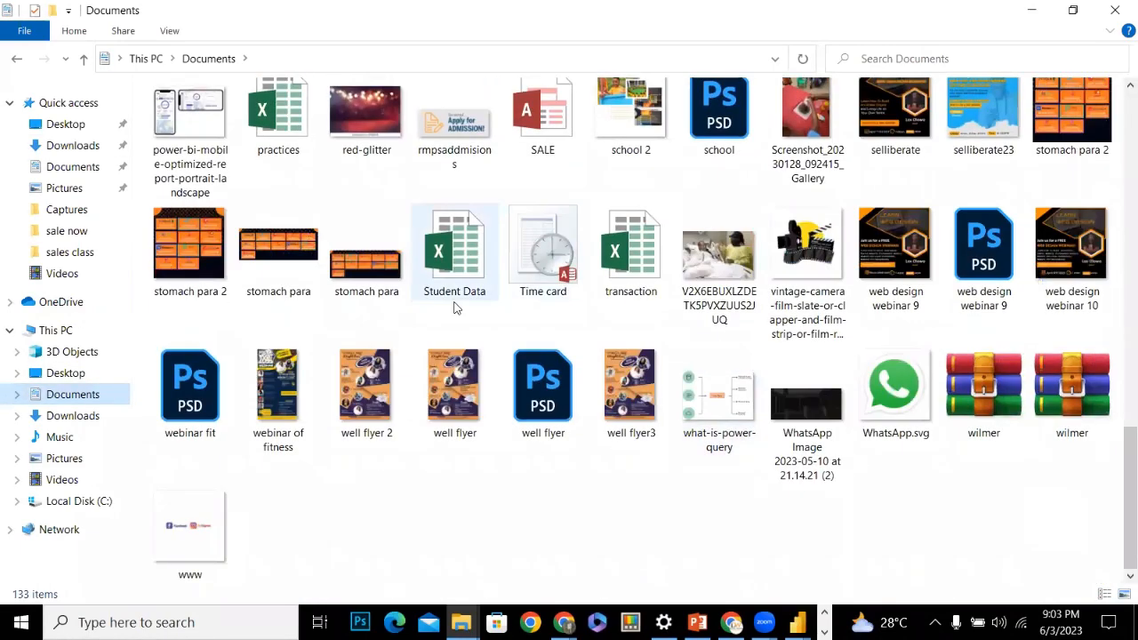
drag(1124, 510, 1117, 442)
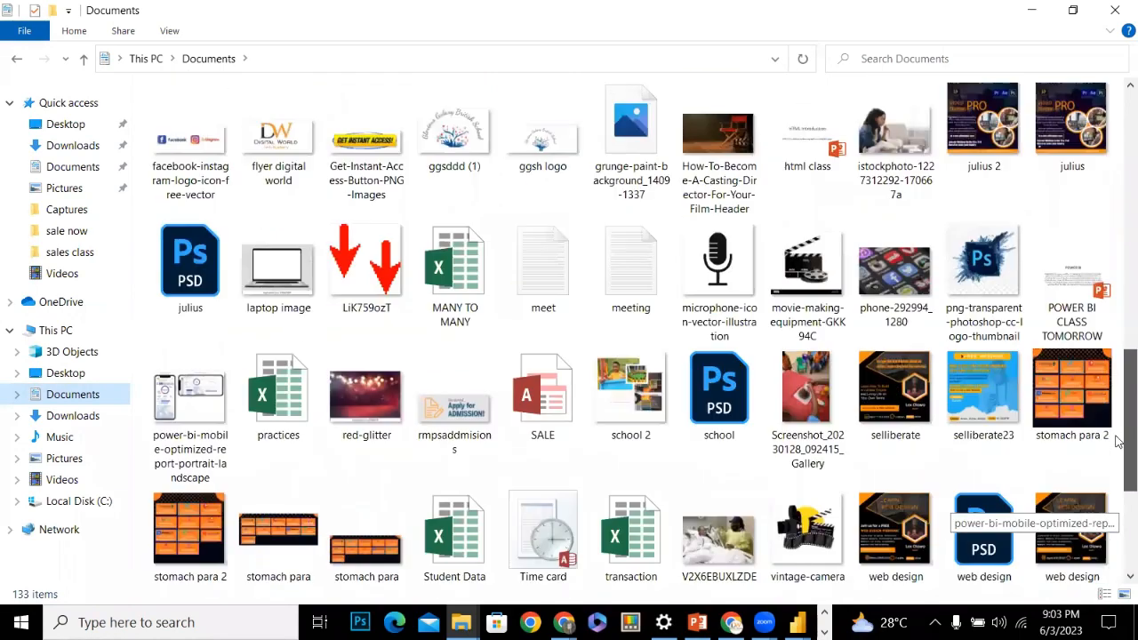
click(456, 278)
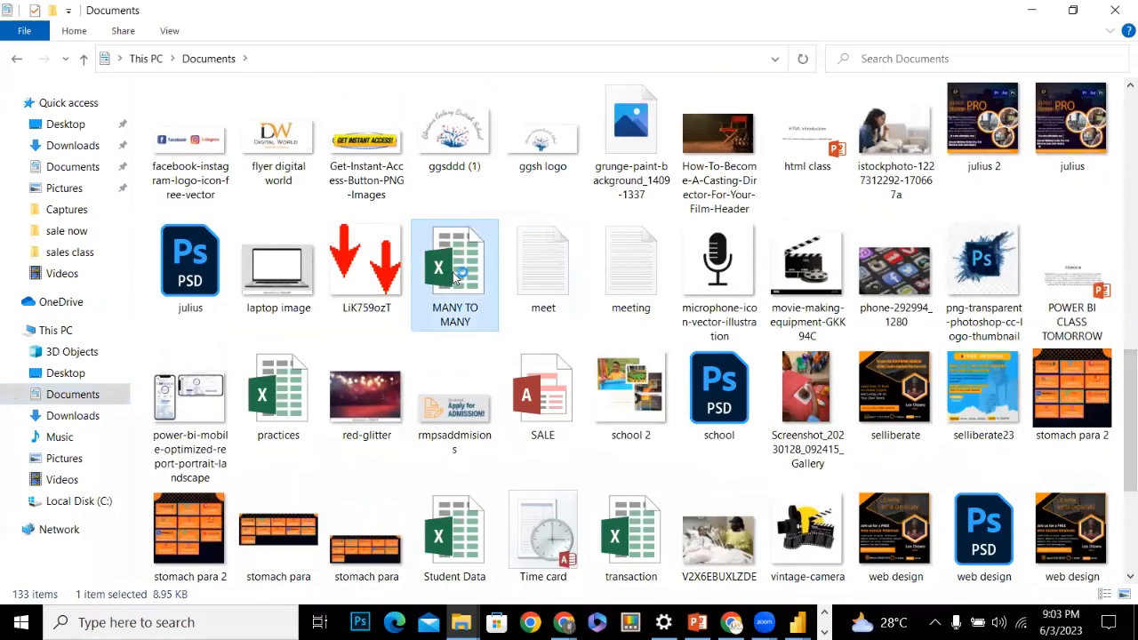
double_click(456, 279)
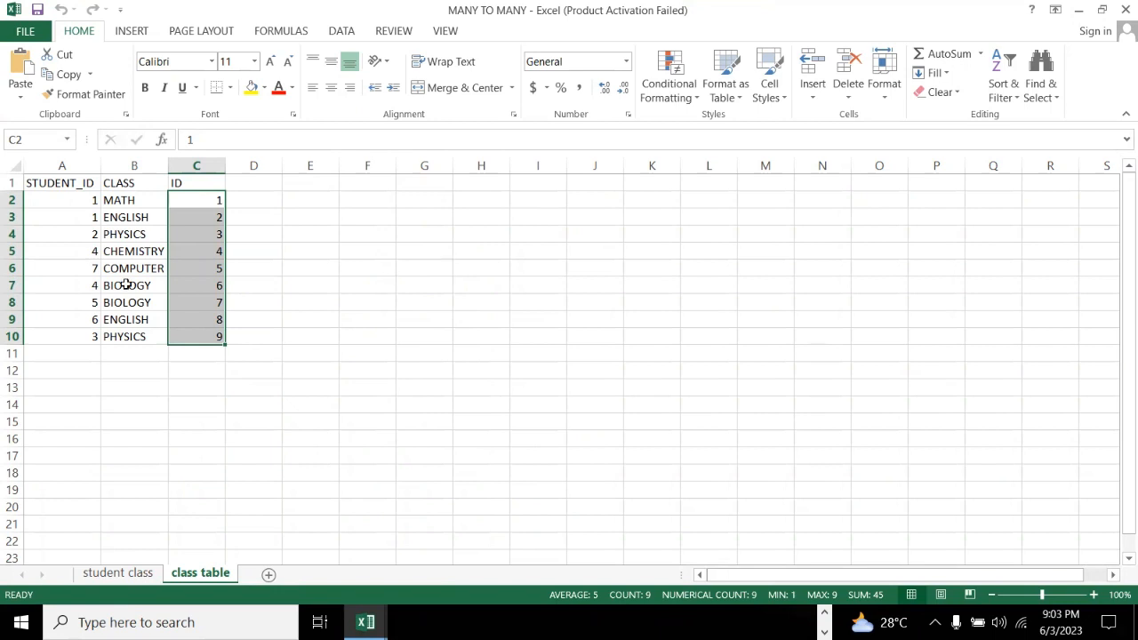
Switch back to the Power BI report showing the Layout 1 diagram and move the Merge1 table farther from student class
click(825, 613)
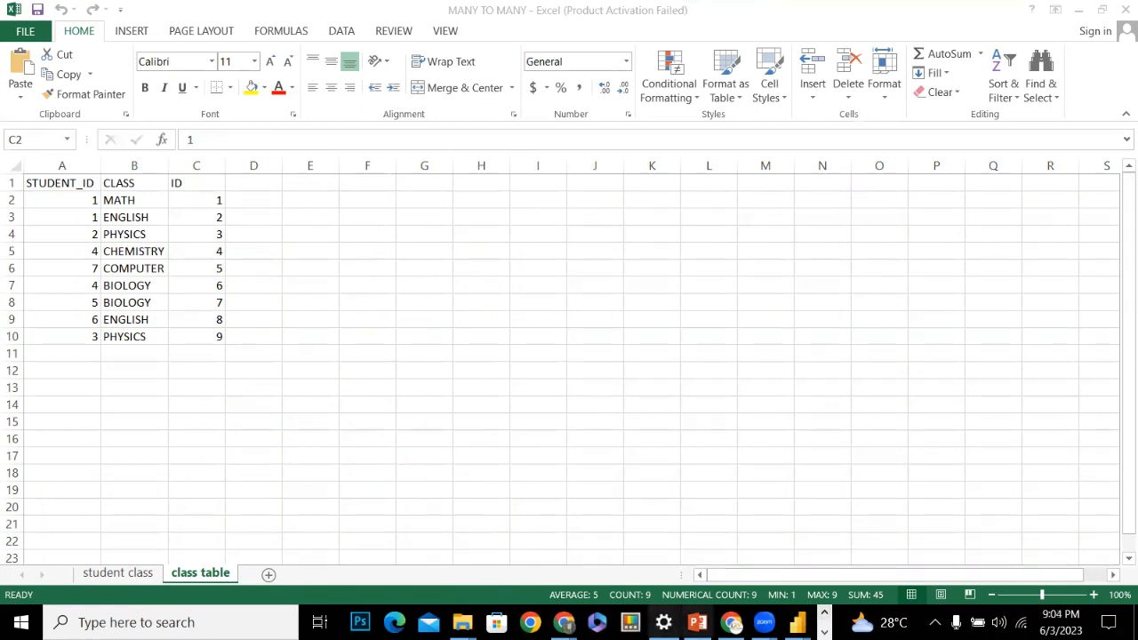
mouse_move(795, 623)
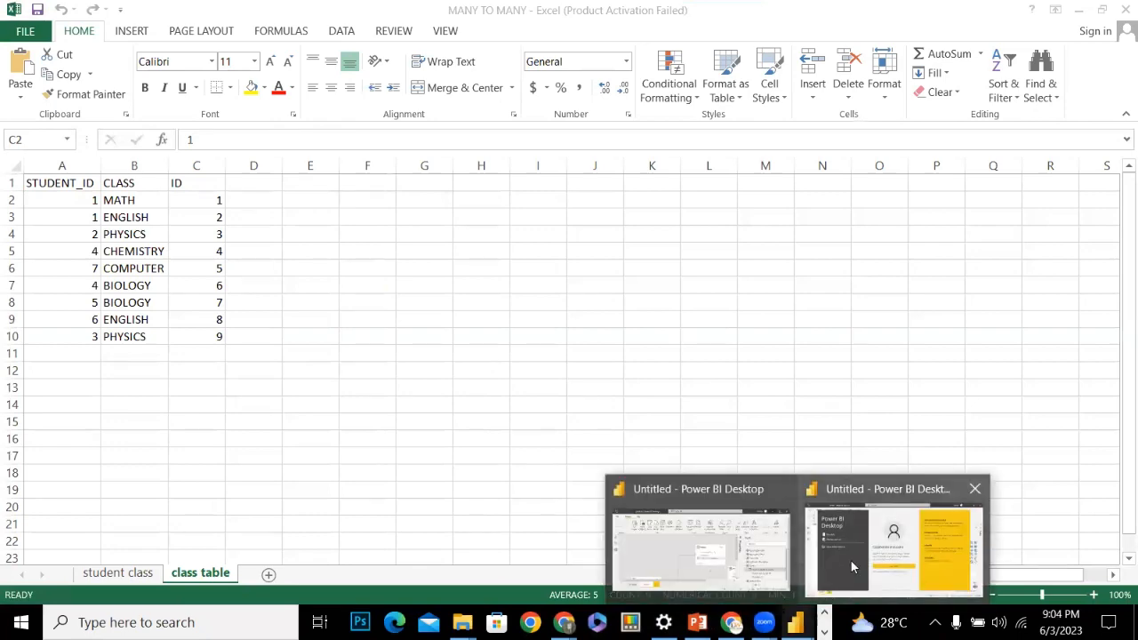
click(706, 536)
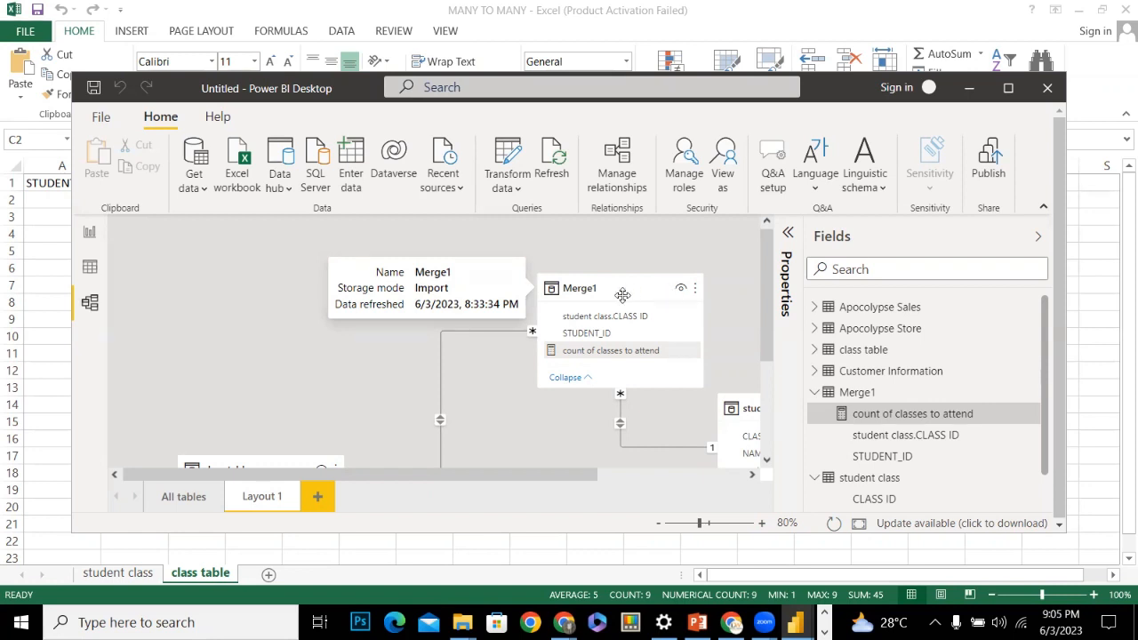
drag(675, 298, 614, 292)
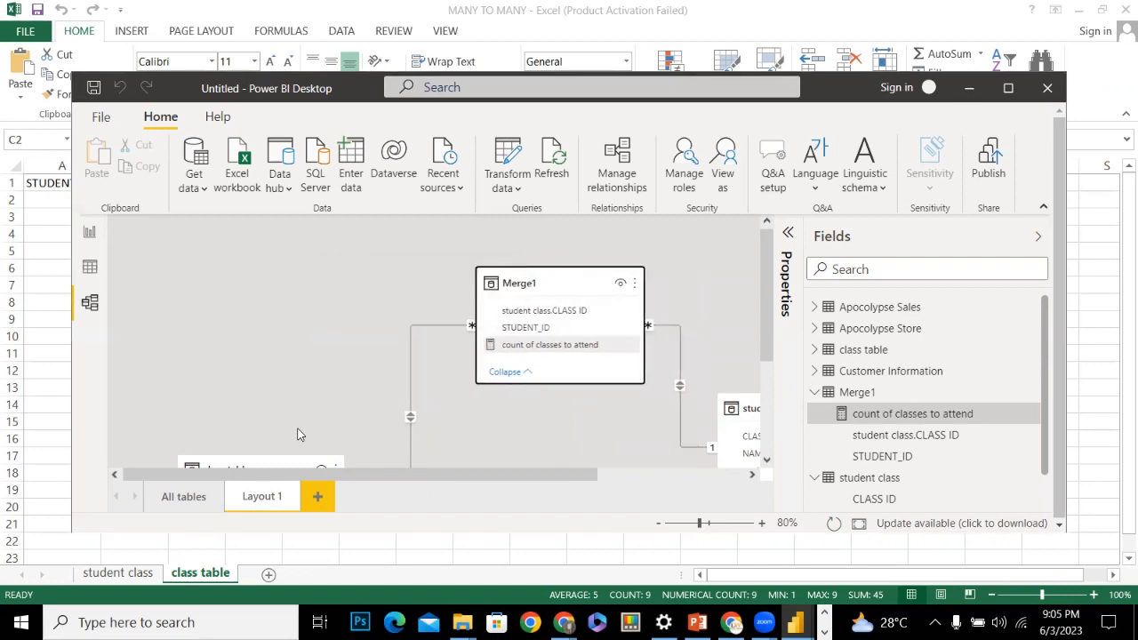
Arrange class table, Merge1 and student class side by side in the Layout 1 diagram, with Merge1 in the middle
drag(275, 460, 285, 295)
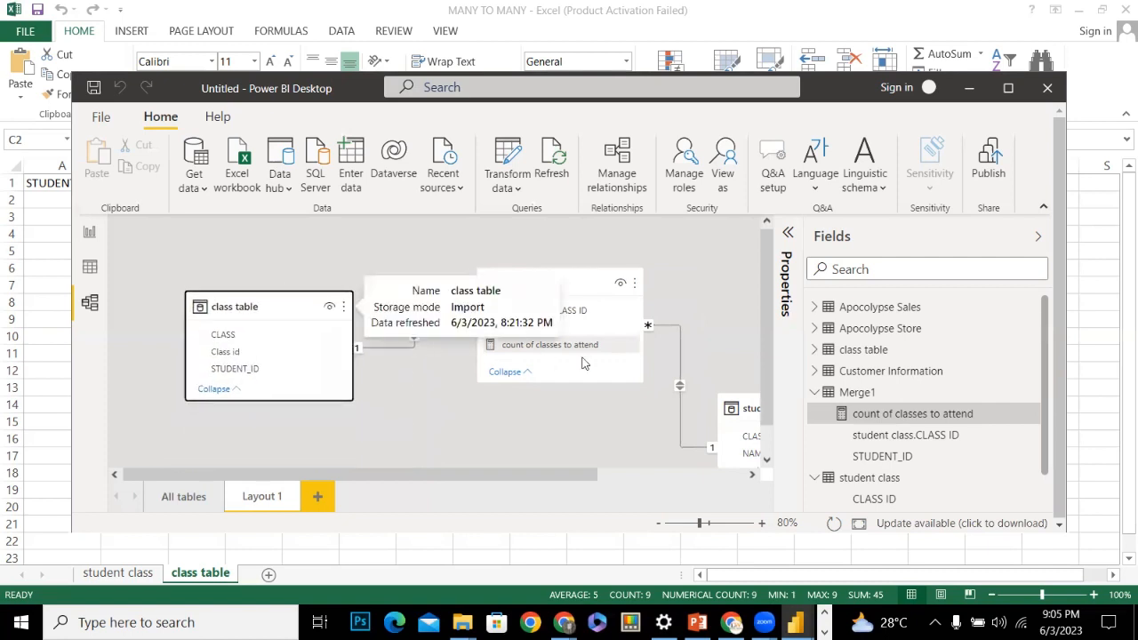
drag(747, 401, 731, 271)
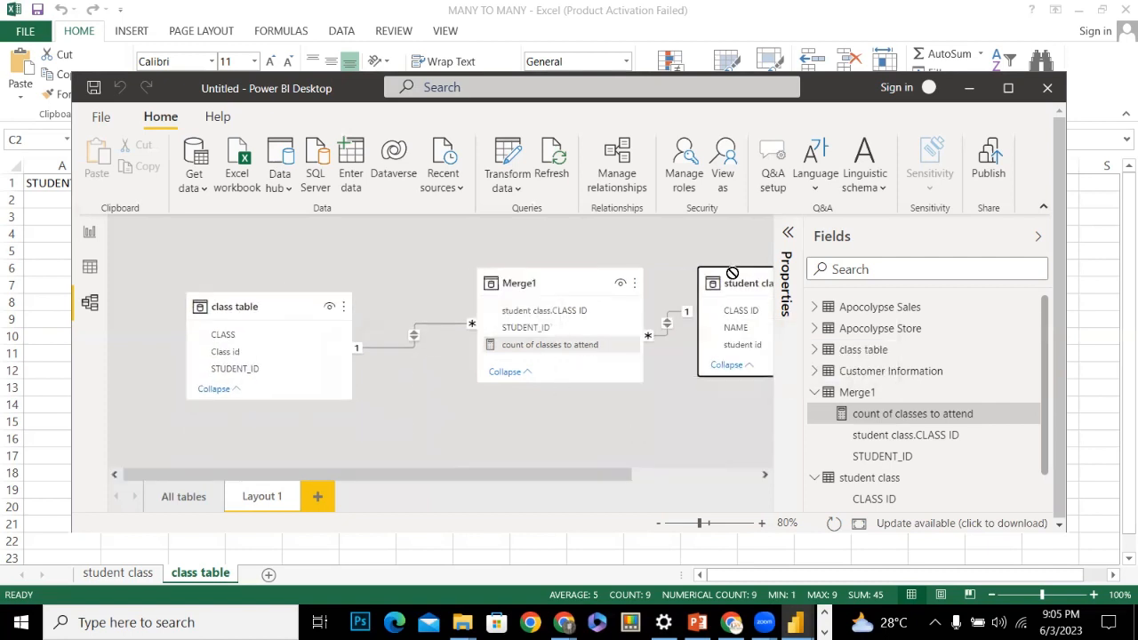
drag(522, 285, 470, 289)
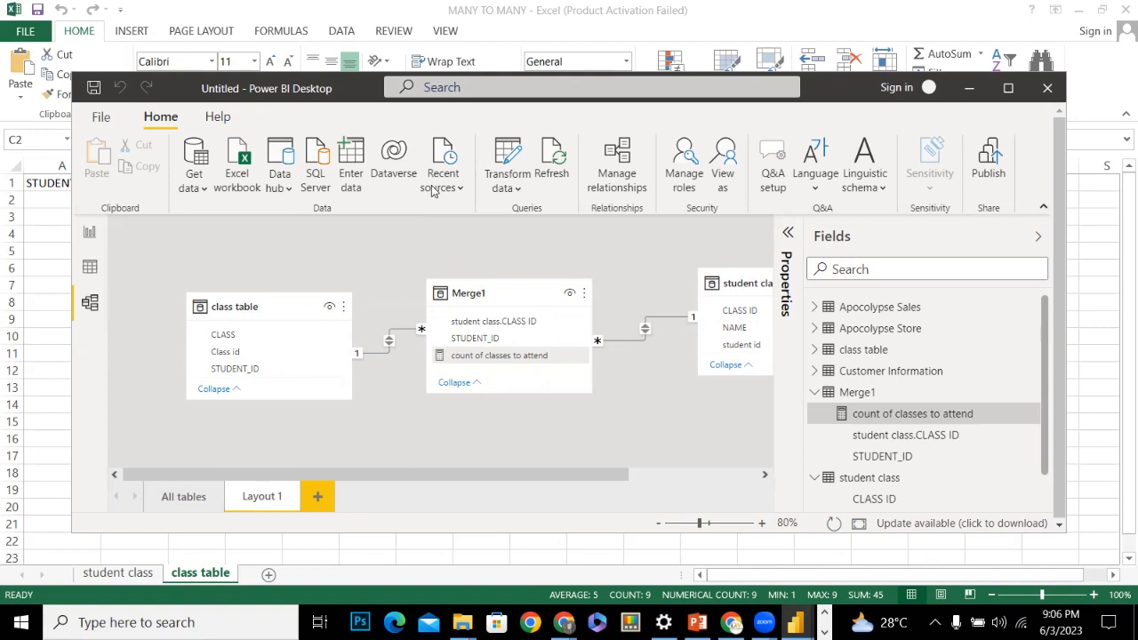
click(512, 292)
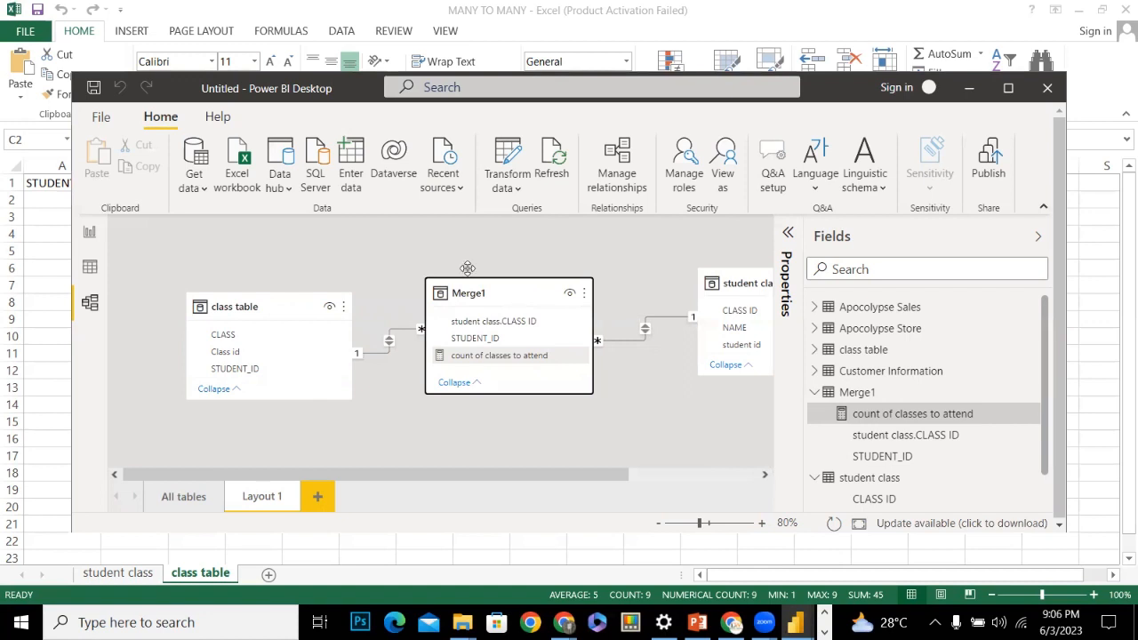
drag(468, 268, 419, 256)
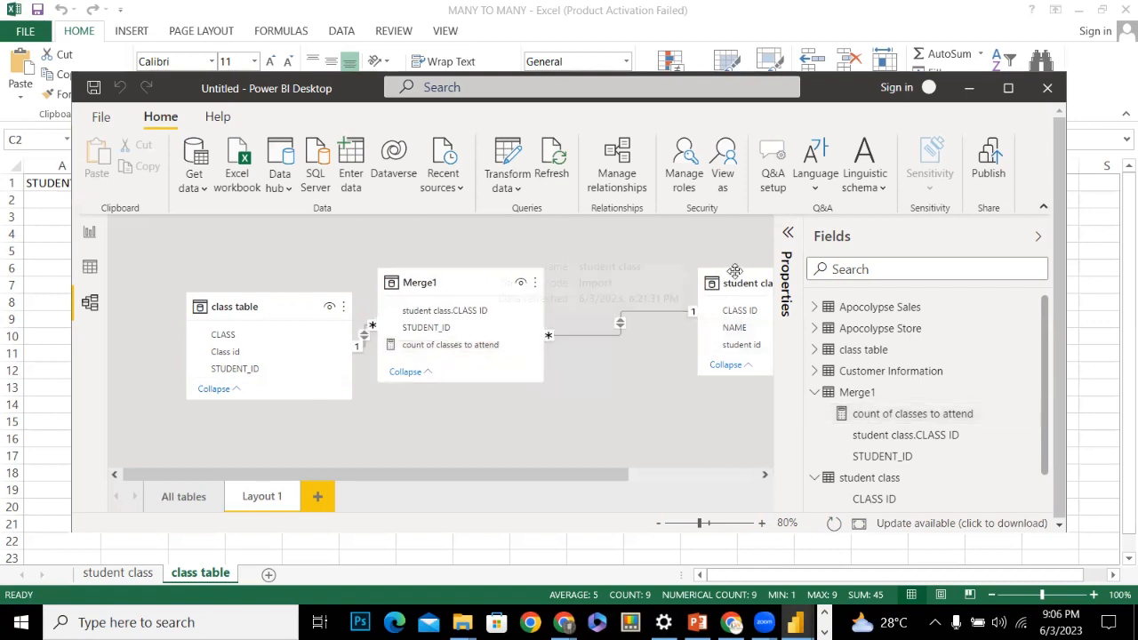
drag(717, 287, 615, 316)
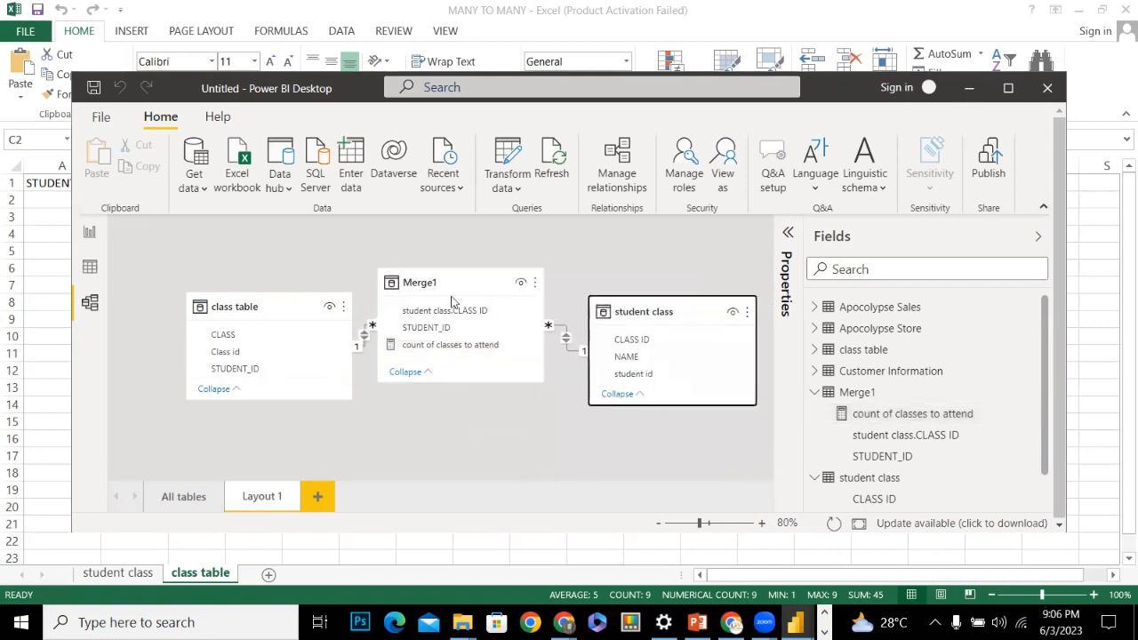
click(443, 266)
drag(443, 259, 459, 258)
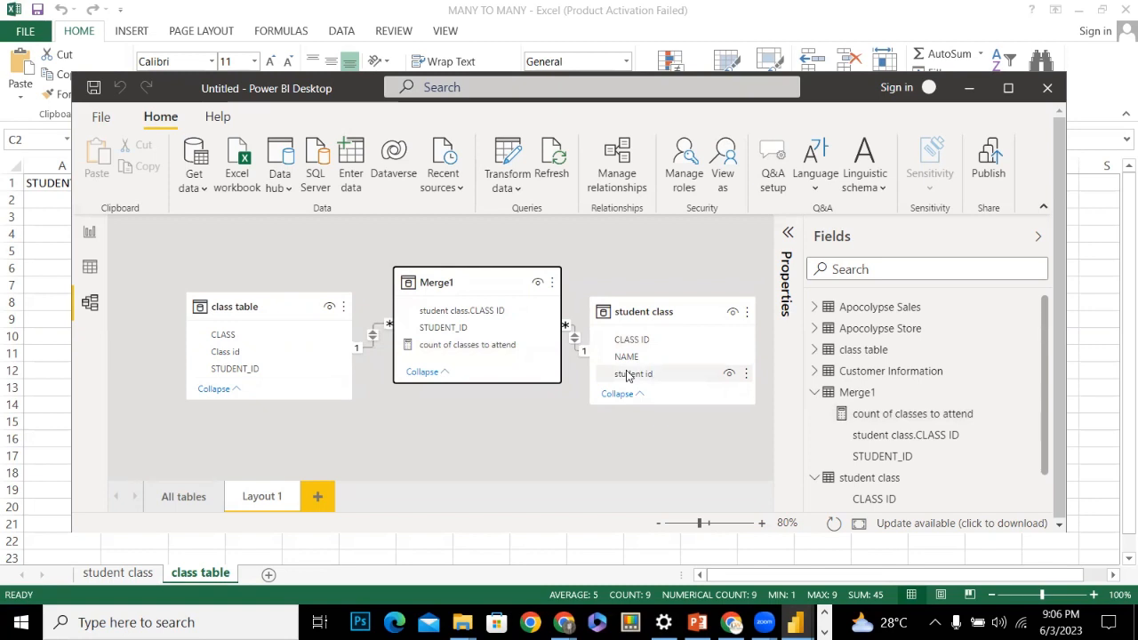
Examine how Customer Information, Apocolypse Sales and Apocolypse Store are related in the All tables diagram, zoomed out to 60%
click(204, 504)
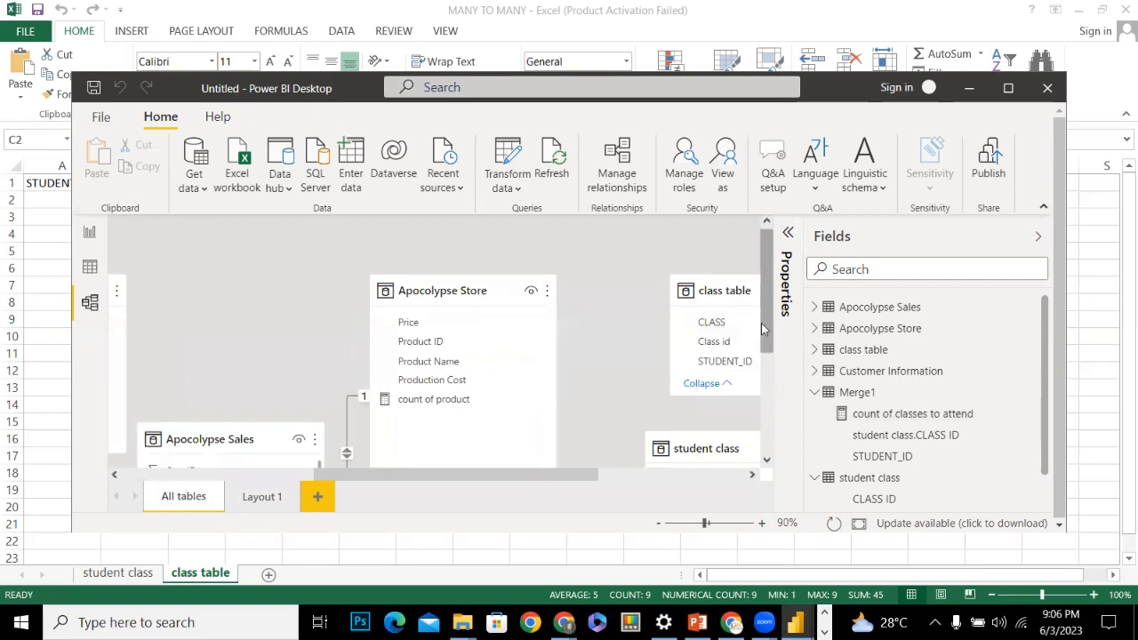
drag(764, 325, 758, 392)
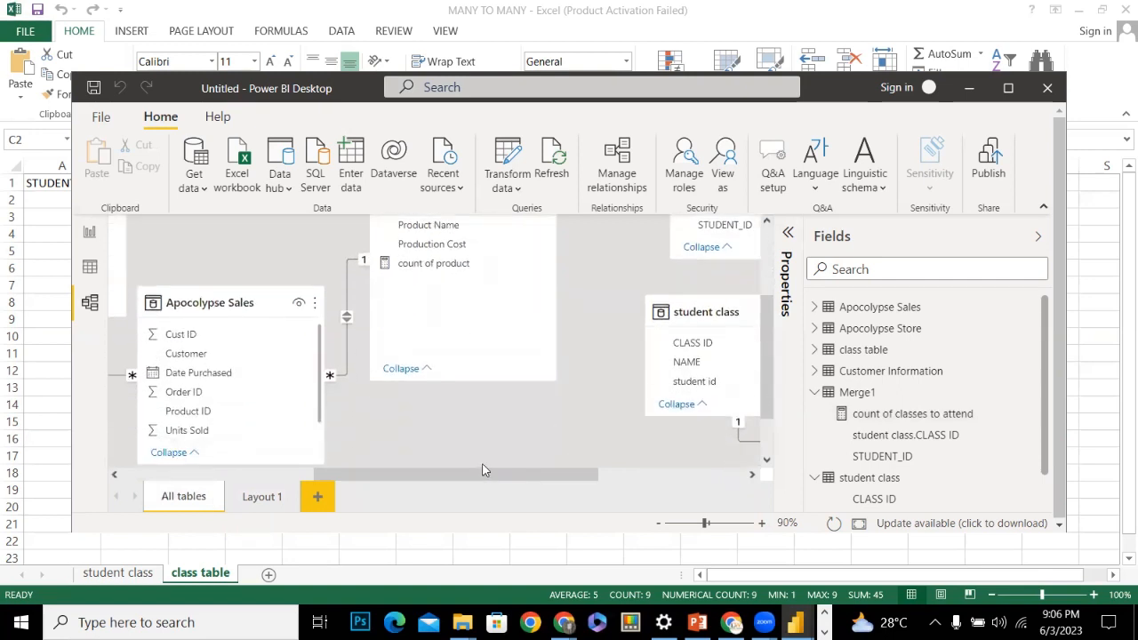
drag(485, 474, 313, 487)
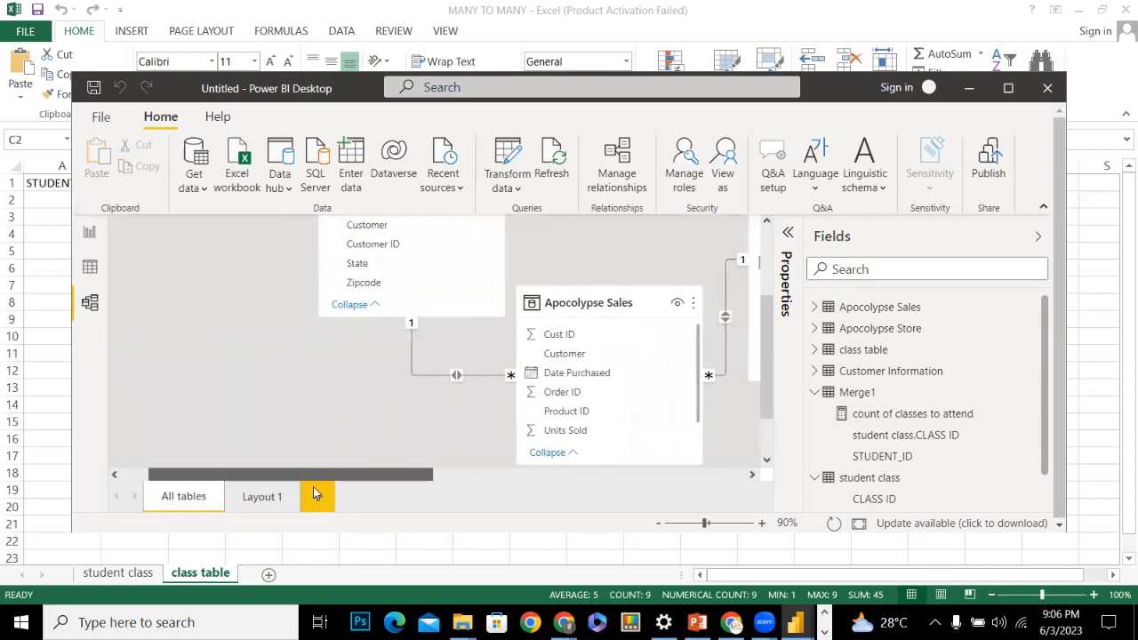
click(658, 524)
click(658, 523)
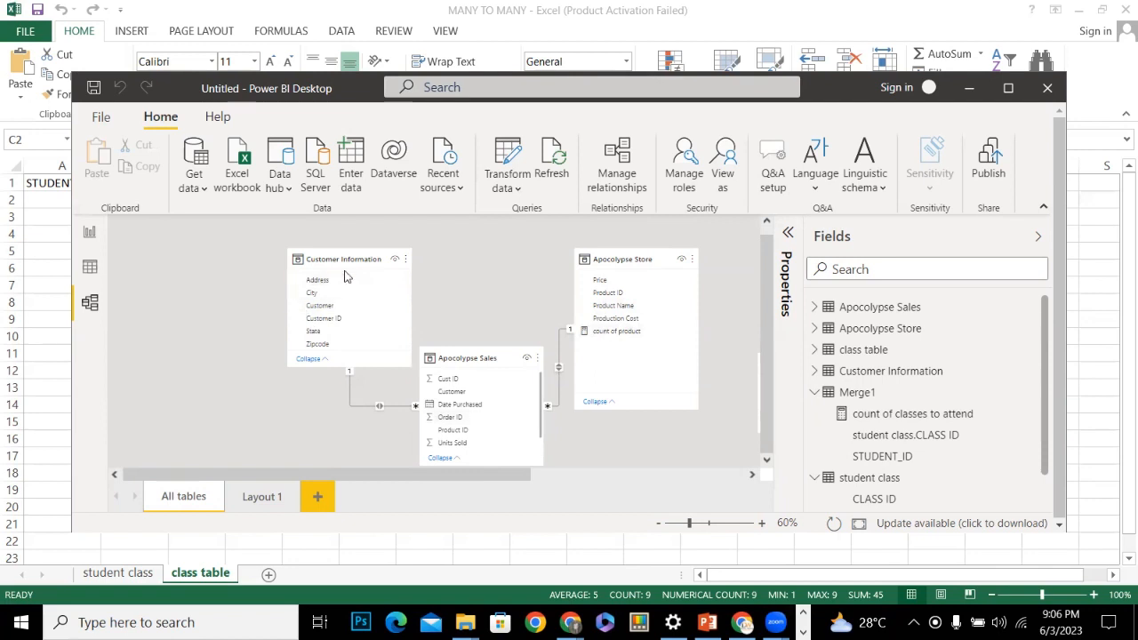
mouse_move(317, 273)
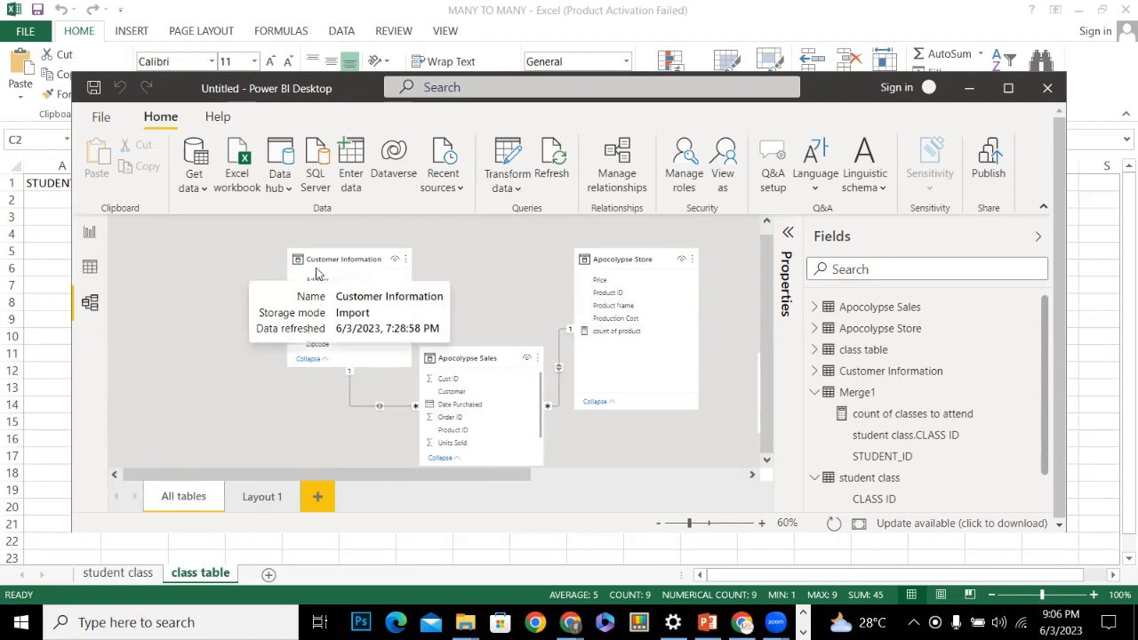
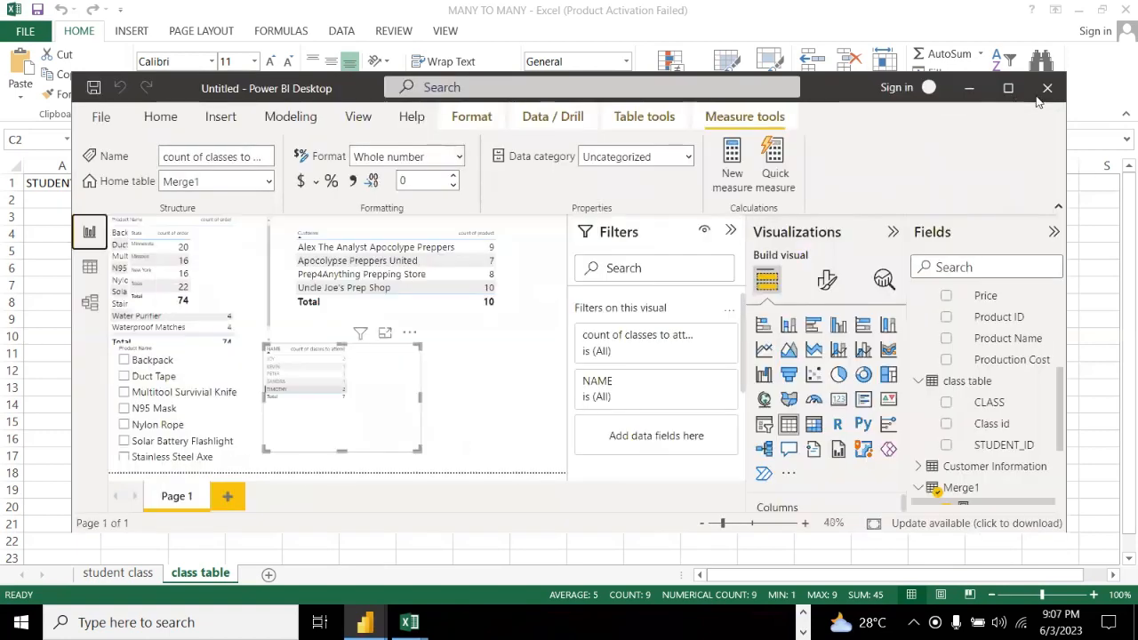
Maximize the report window and collapse the fields of Apocolypse Sales, class table, Merge1 and student class
click(1010, 87)
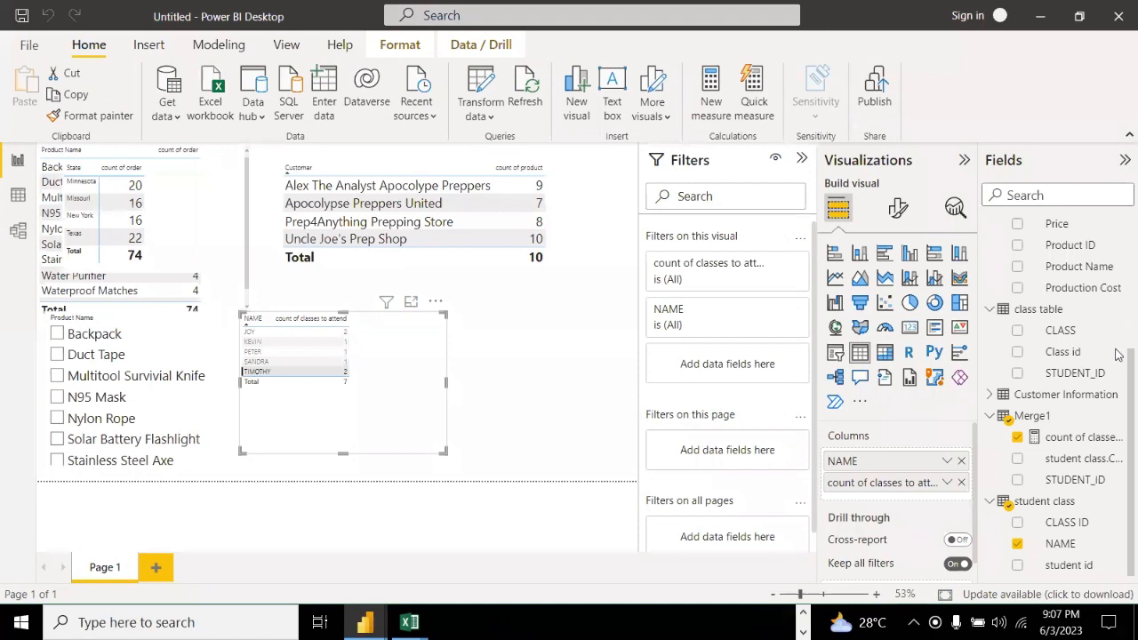
scroll(1117, 368, up, 1)
scroll(1117, 368, up, 6)
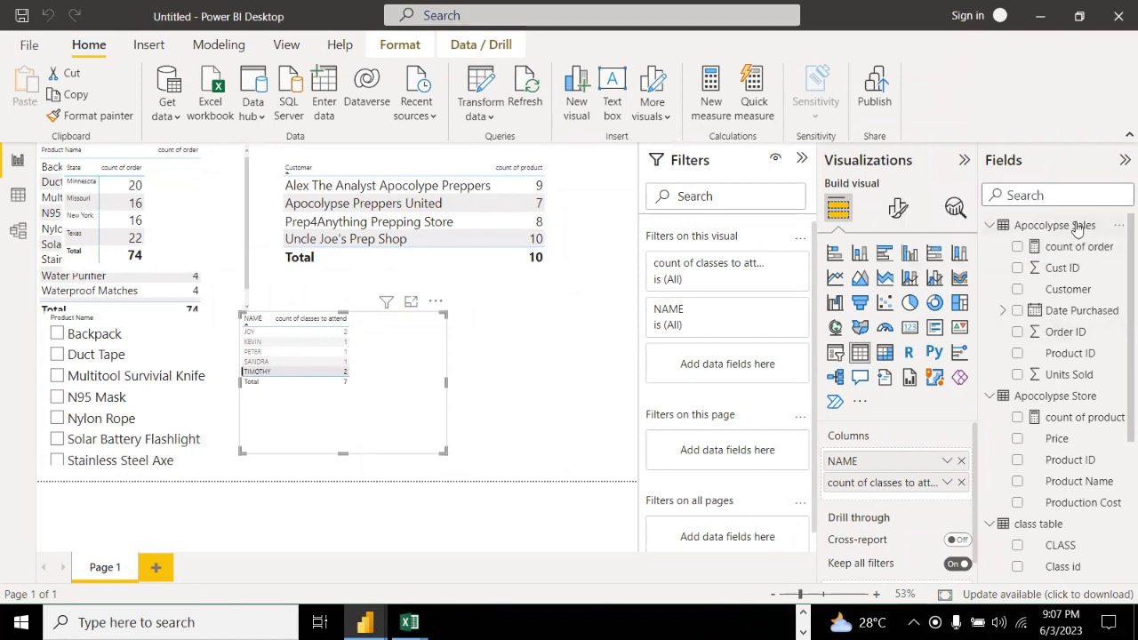
right_click(1078, 229)
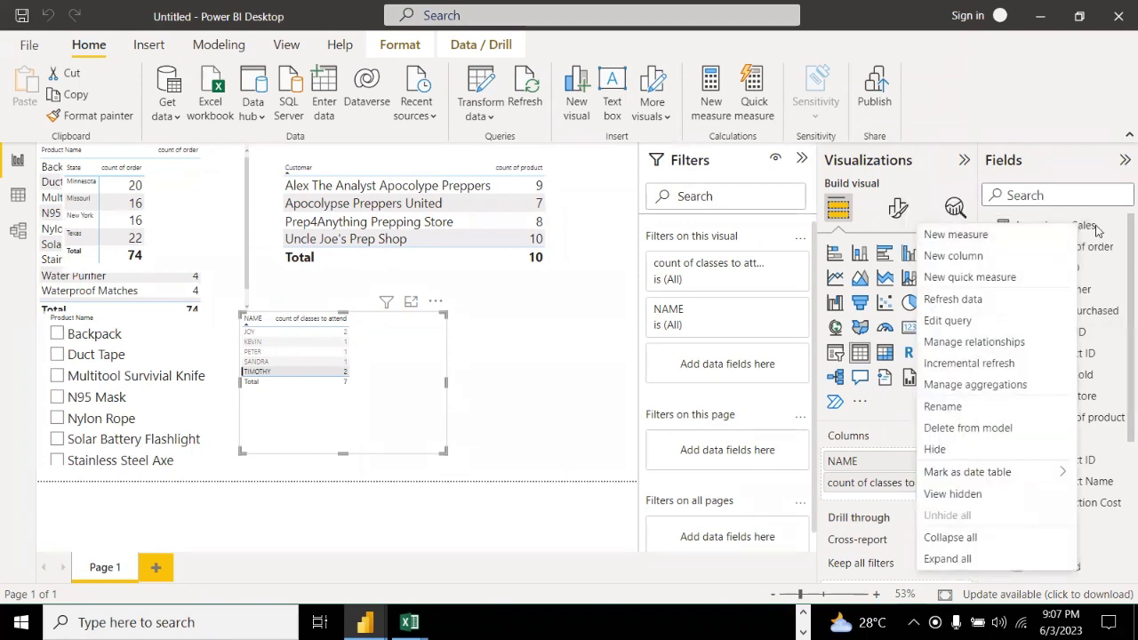
click(1092, 229)
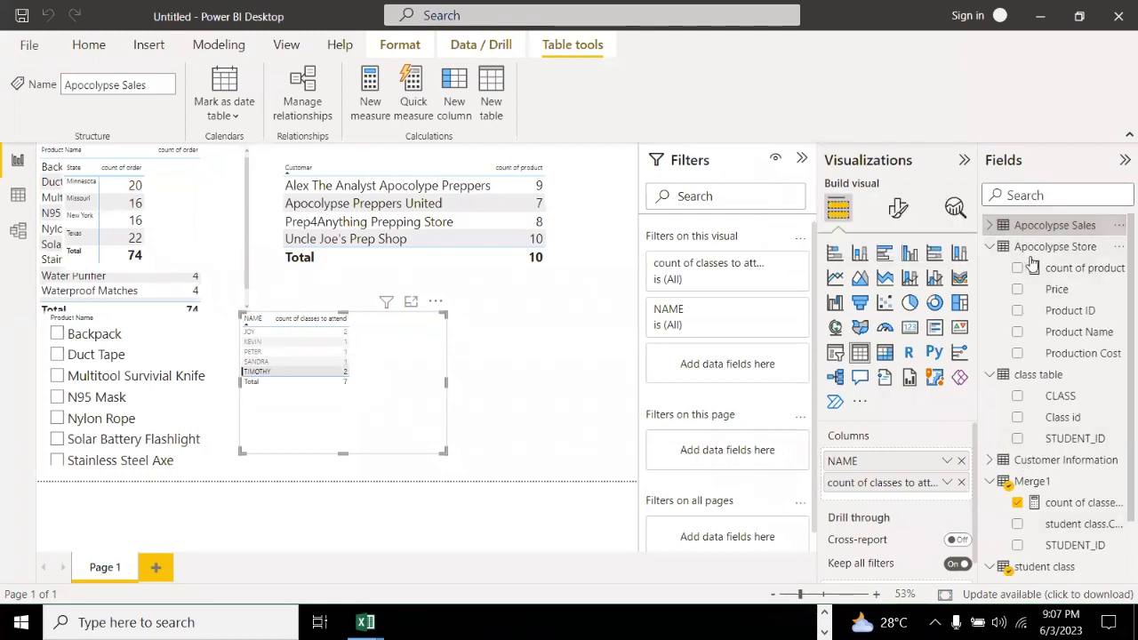
click(989, 374)
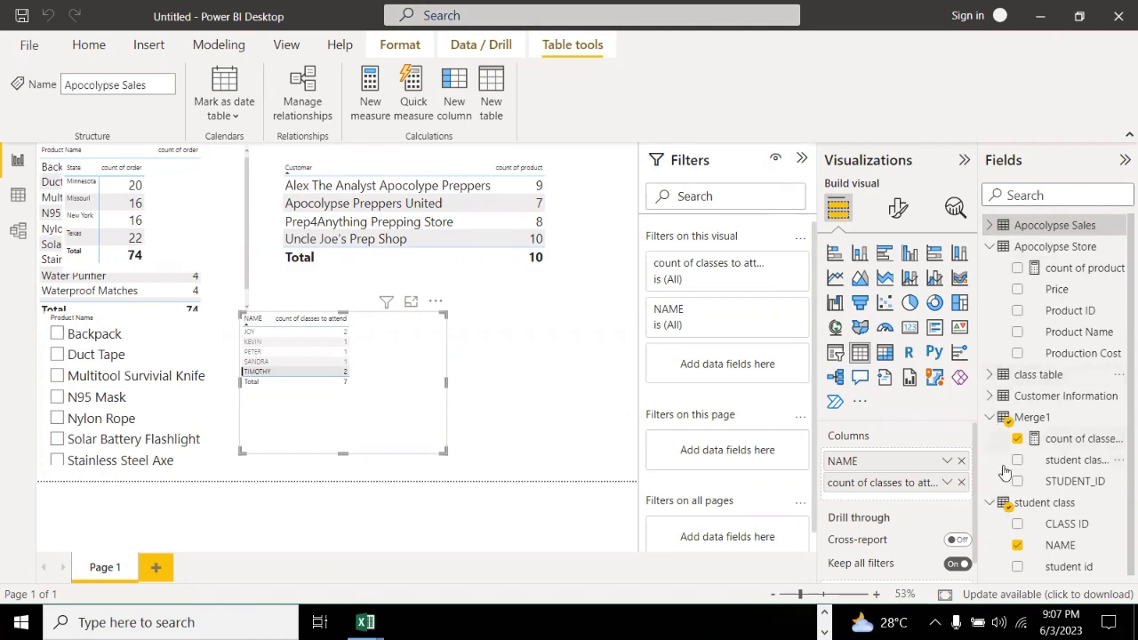
click(990, 417)
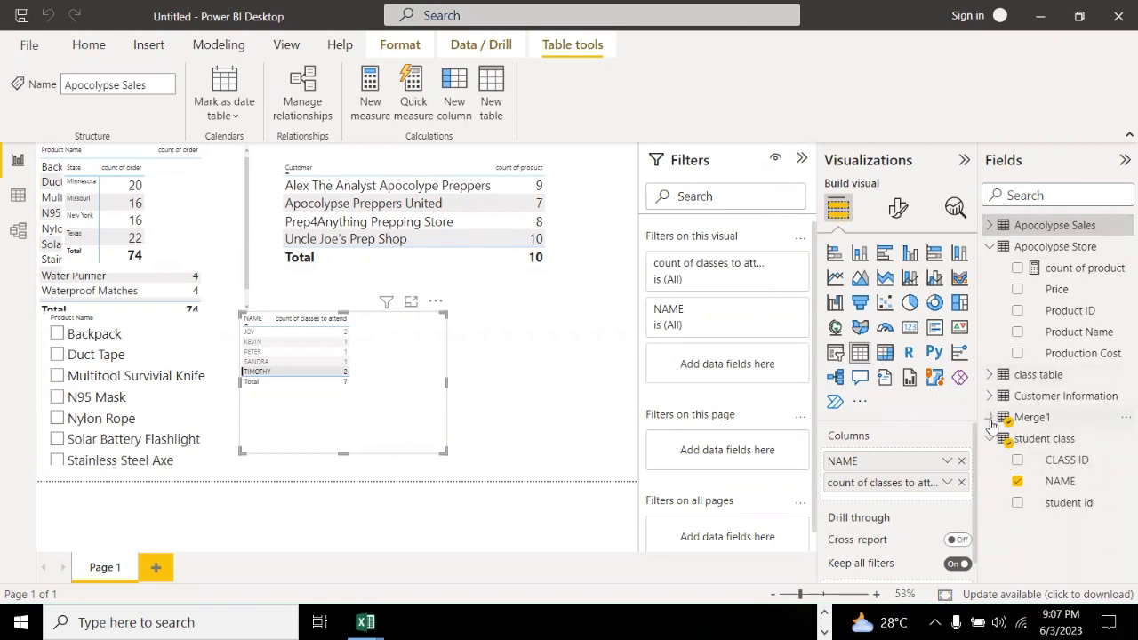
click(991, 439)
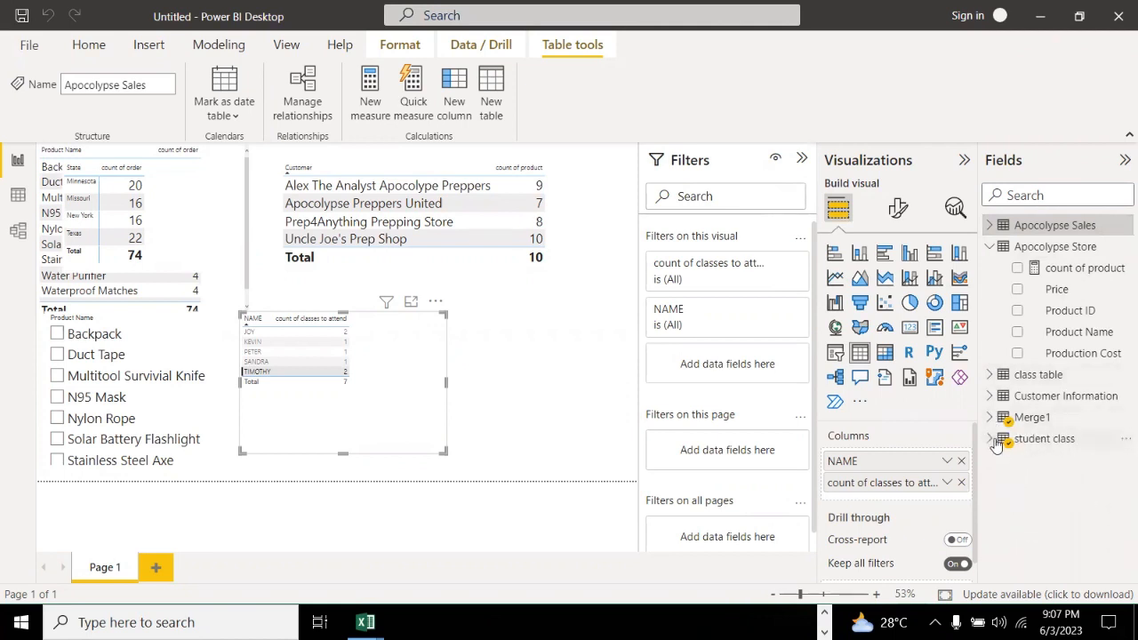
Create a new measure in the Apocolypse Sales table and name it "count of orders 2"
click(988, 226)
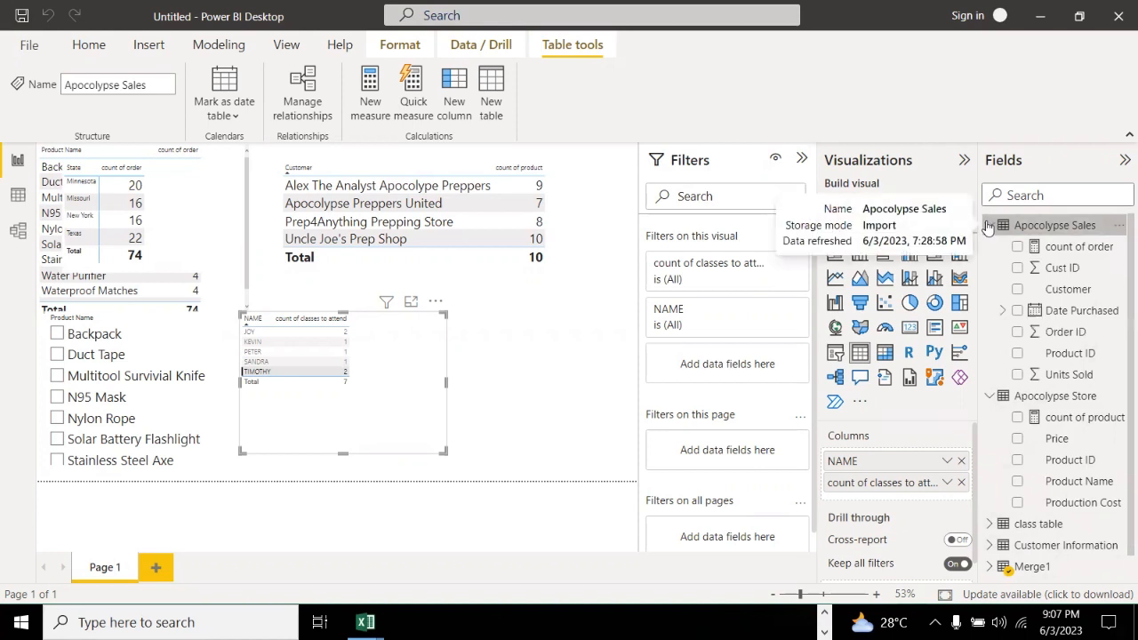
right_click(1053, 229)
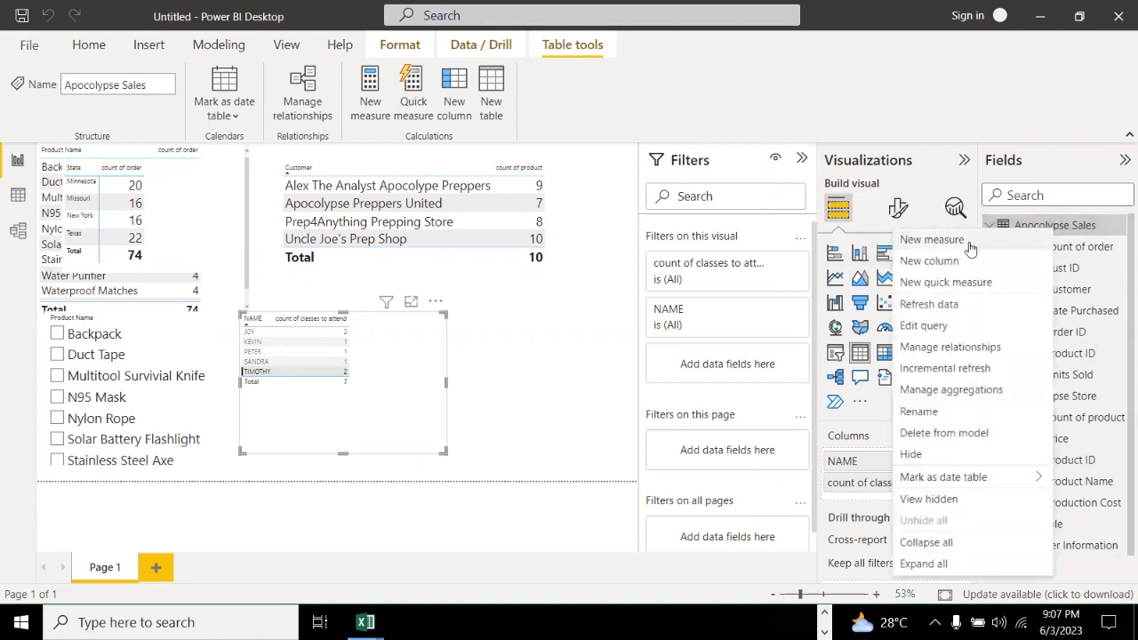
key(Escape)
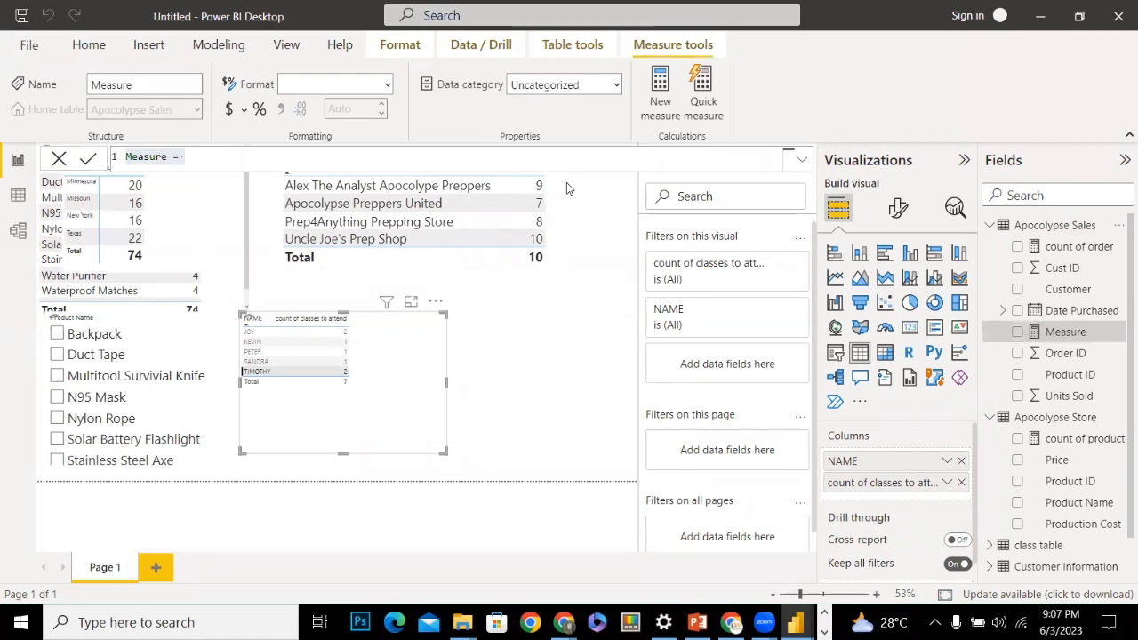
double_click(149, 157)
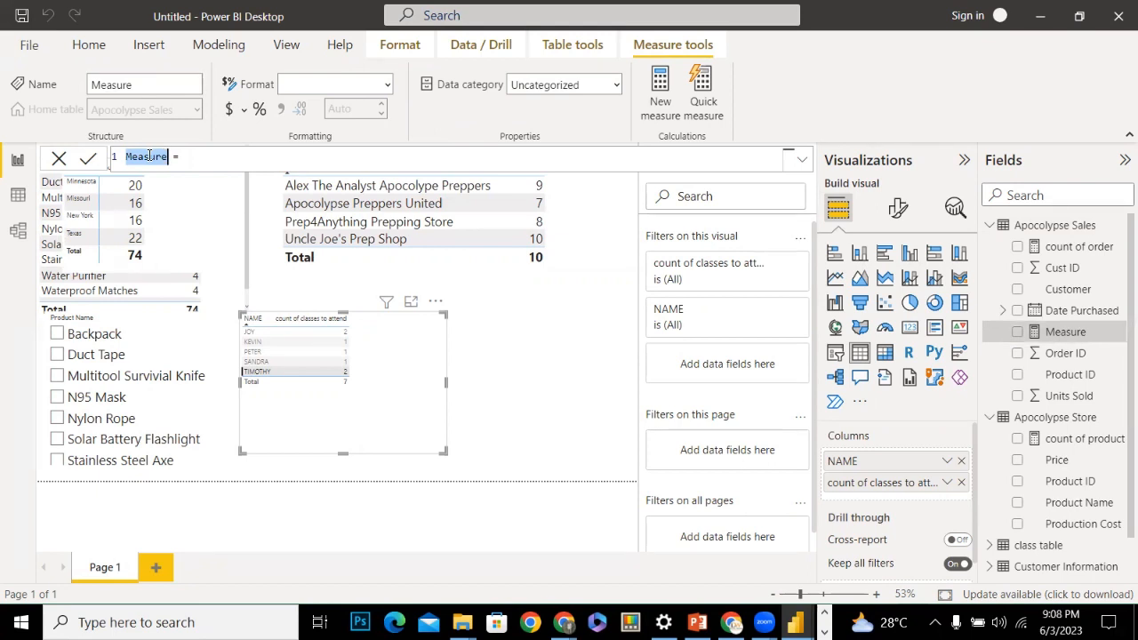
text(count )
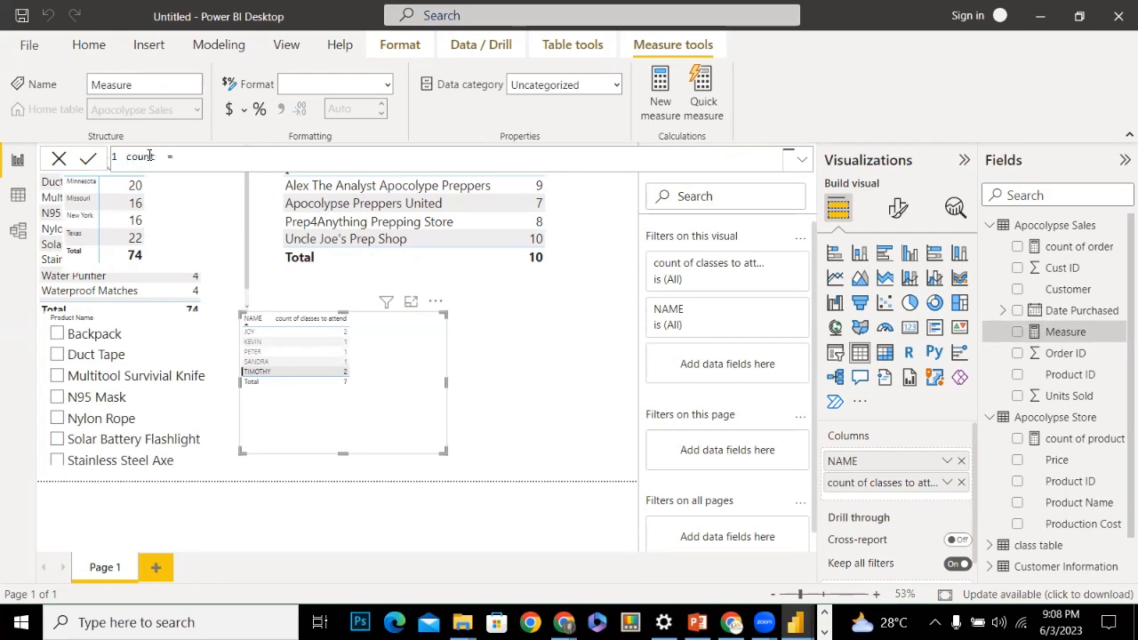
text(f)
key(BackSpace)
text(of orders 2)
Try to define the count of orders 2 measure as COUNT('Apocolypse Sales')
click(259, 161)
text(cou)
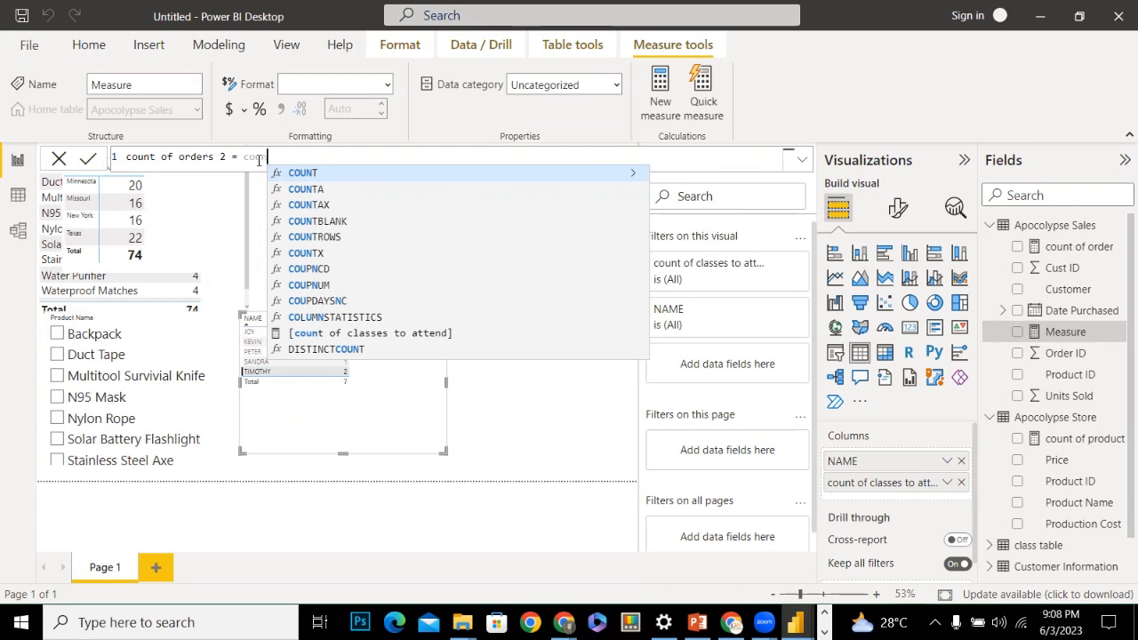
text(nt)
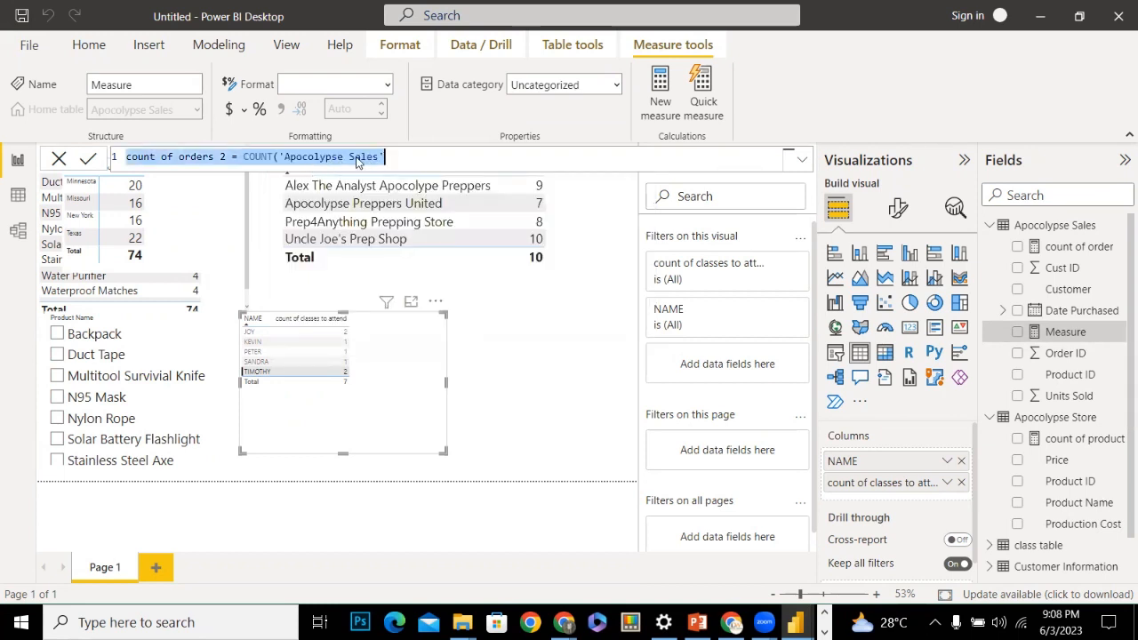
click(388, 158)
drag(383, 159, 285, 158)
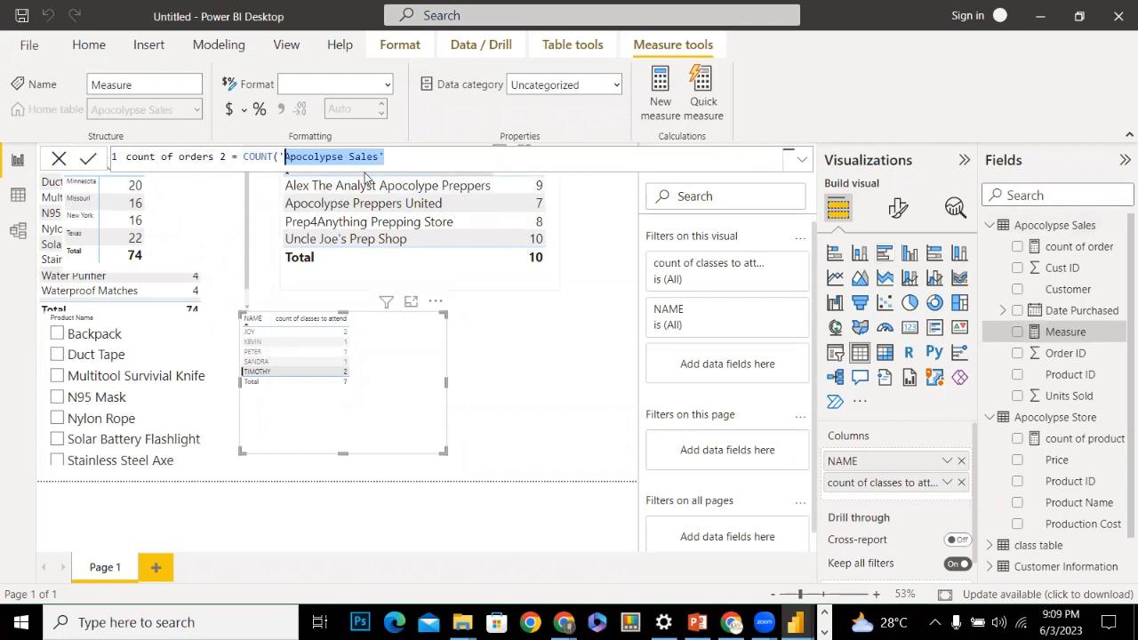
click(400, 155)
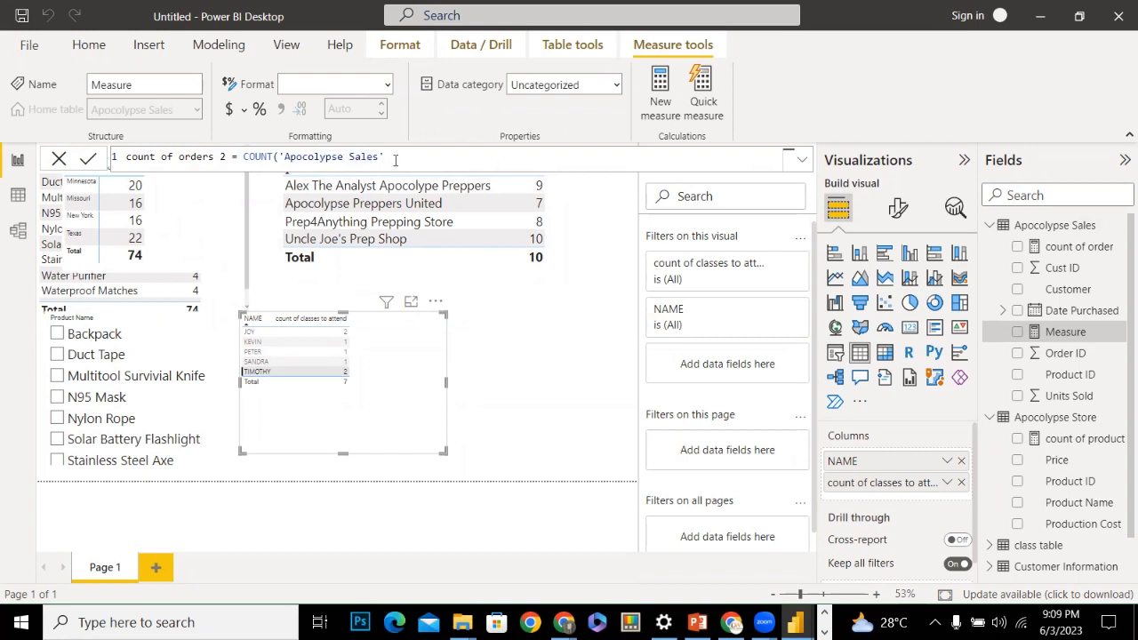
text())
key(BackSpace)
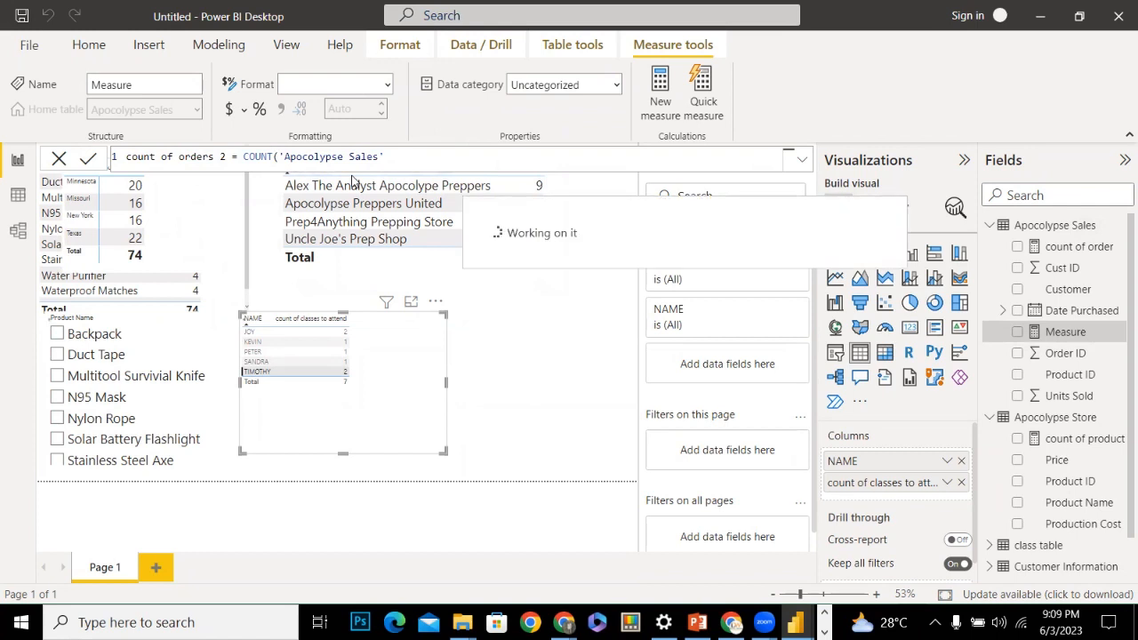
key(Return)
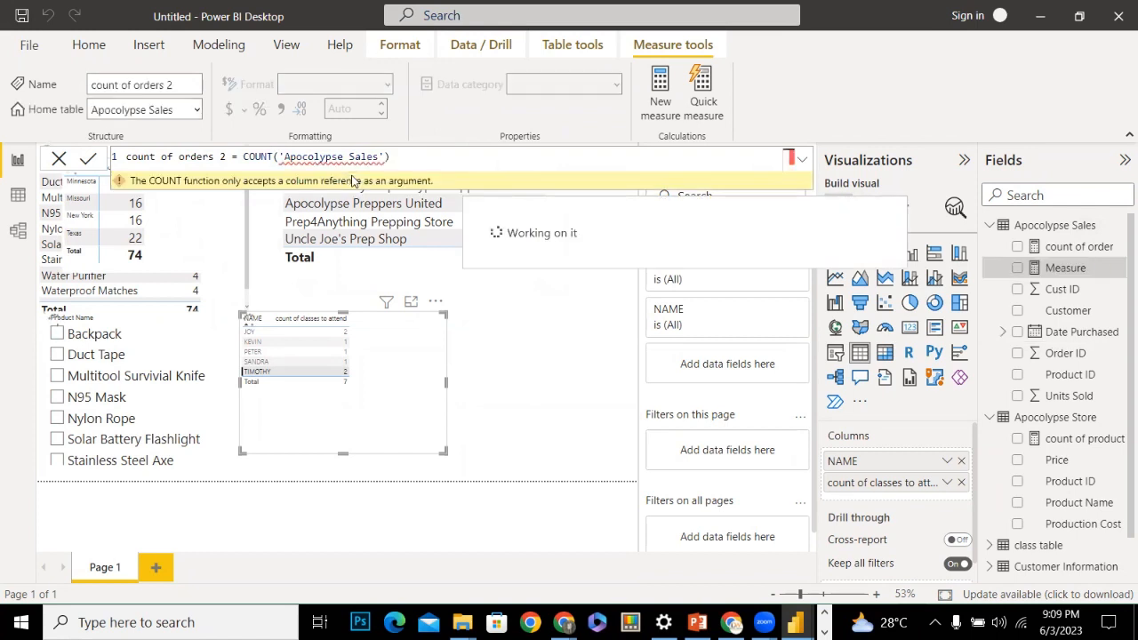
Try to define the count of orders 2 measure as COUNT('Apocolypse Sales'[Product ID])
click(395, 157)
key(BackSpace)
key(BackSpace)
key(BackSpace)
key(BackSpace)
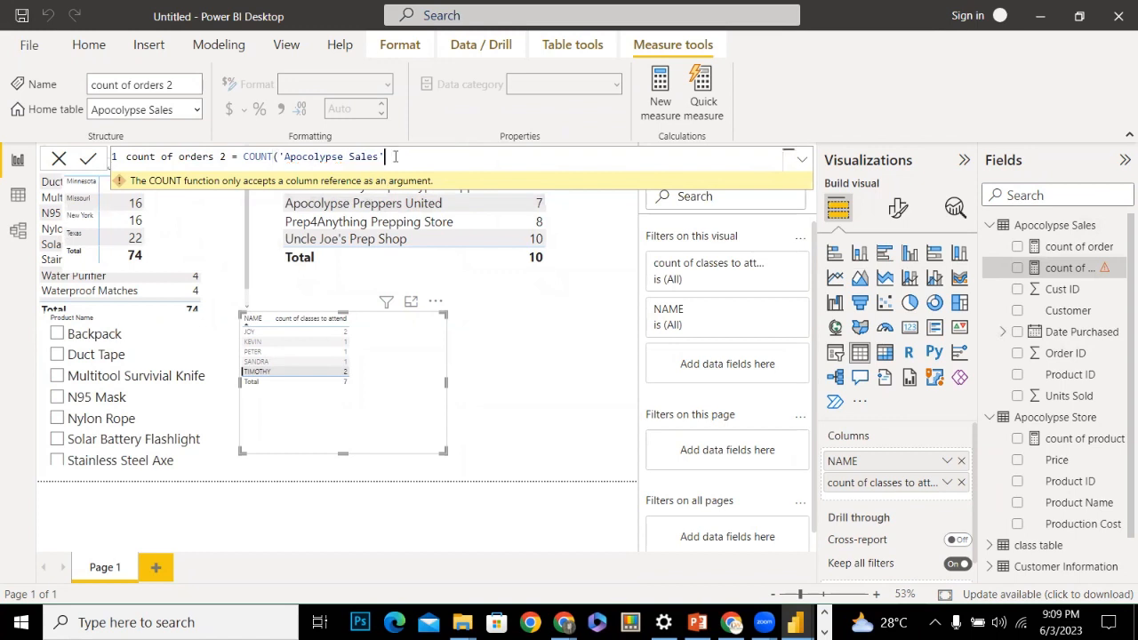
key(BackSpace)
key(BackSpace)
key(BackSpace)
key(BackSpace)
key(BackSpace)
key(BackSpace)
key(BackSpace)
key(BackSpace)
key(BackSpace)
key(BackSpace)
key(BackSpace)
key(BackSpace)
key(BackSpace)
key(BackSpace)
key(BackSpace)
text(a)
key(Down)
key(Down)
key(Down)
key(Down)
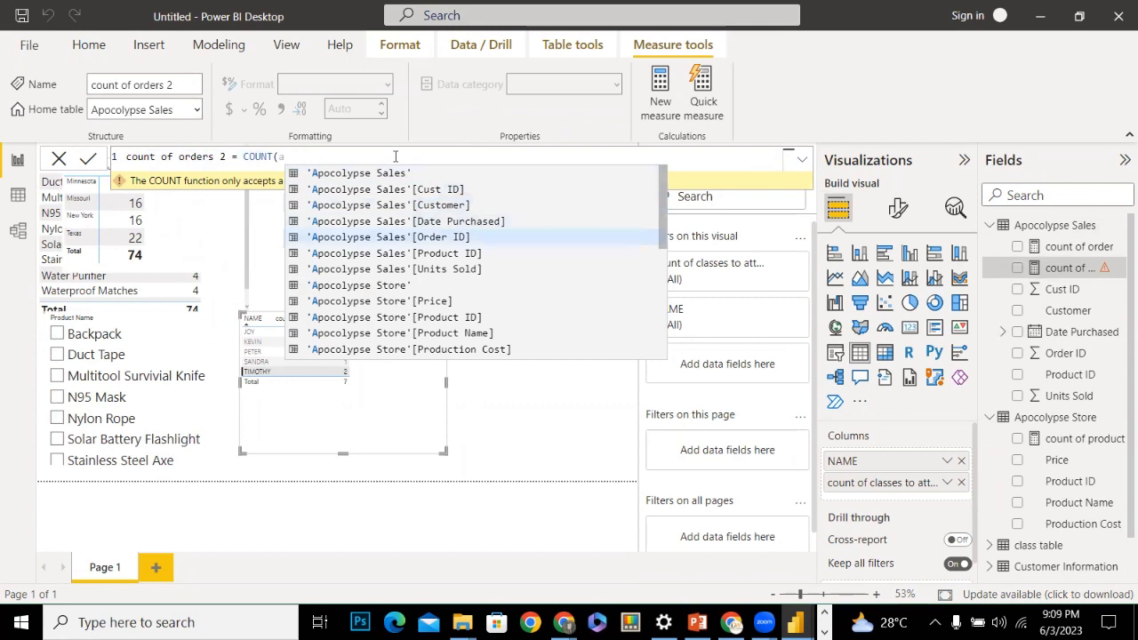
key(Down)
key(Tab)
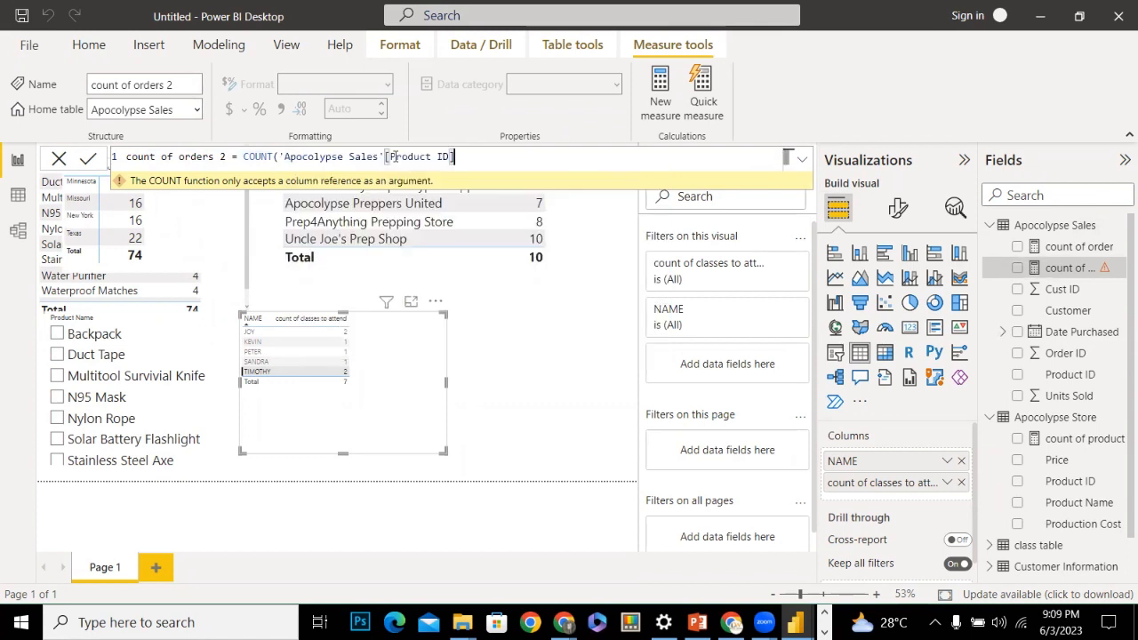
text())
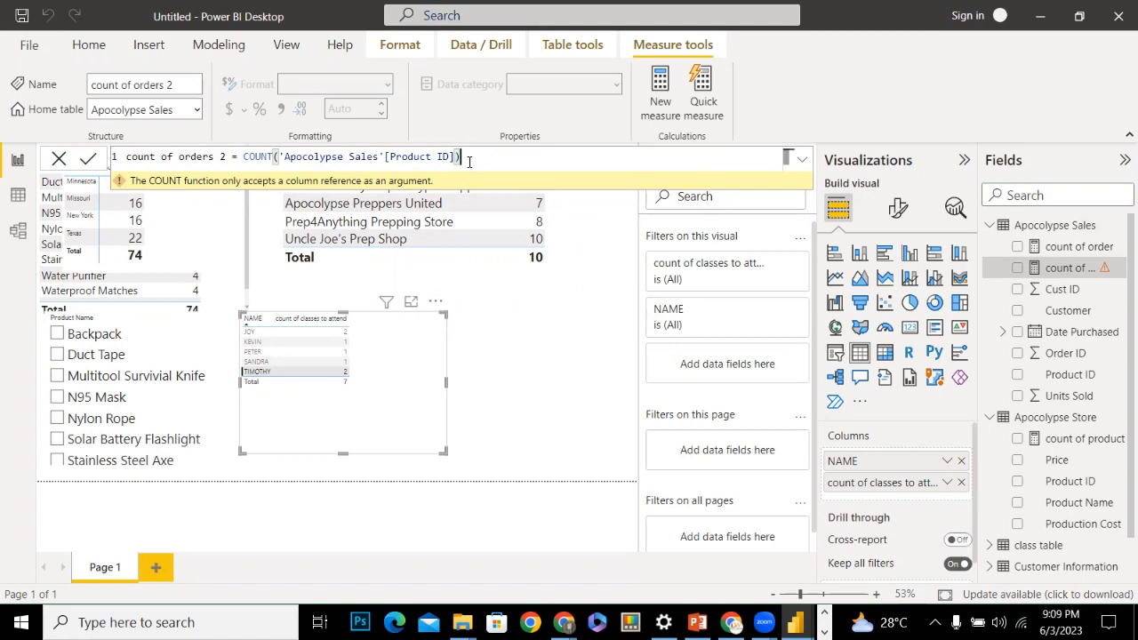
Define the count of orders 2 measure as COUNT('Apocolypse Sales'[Order ID]) and commit the formula
key(BackSpace)
key(BackSpace)
key(BackSpace)
key(BackSpace)
key(BackSpace)
key(BackSpace)
key(BackSpace)
key(BackSpace)
key(BackSpace)
key(BackSpace)
key(BackSpace)
key(BackSpace)
key(BackSpace)
key(BackSpace)
key(BackSpace)
key(BackSpace)
key(BackSpace)
key(BackSpace)
key(BackSpace)
key(BackSpace)
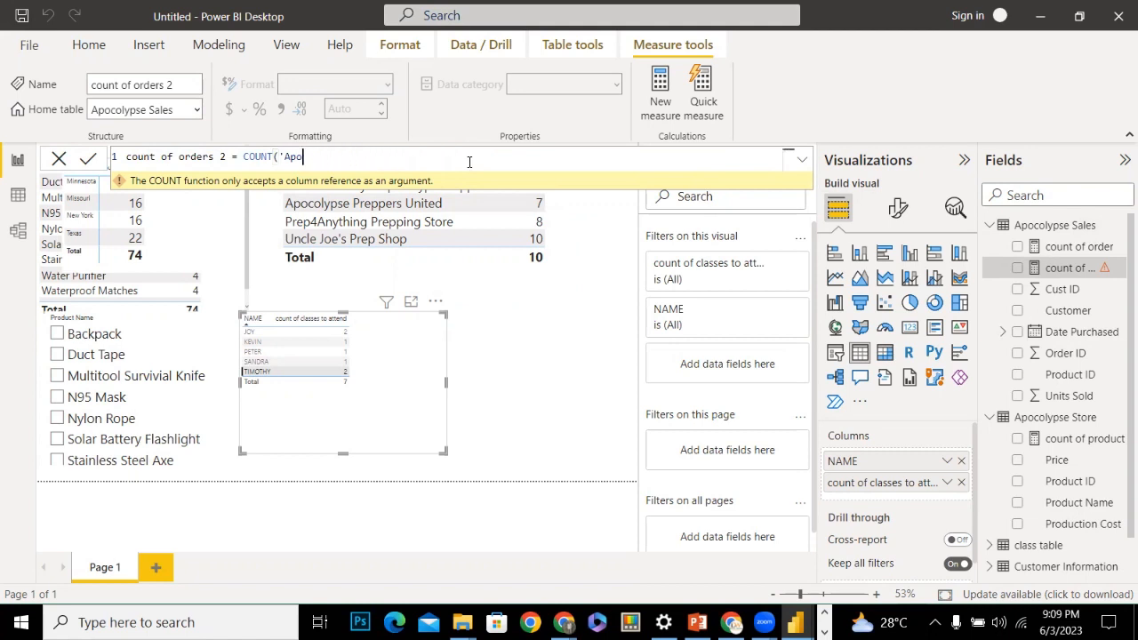
key(BackSpace)
key(BackSpace)
key(BackSpace)
key(BackSpace)
text(app)
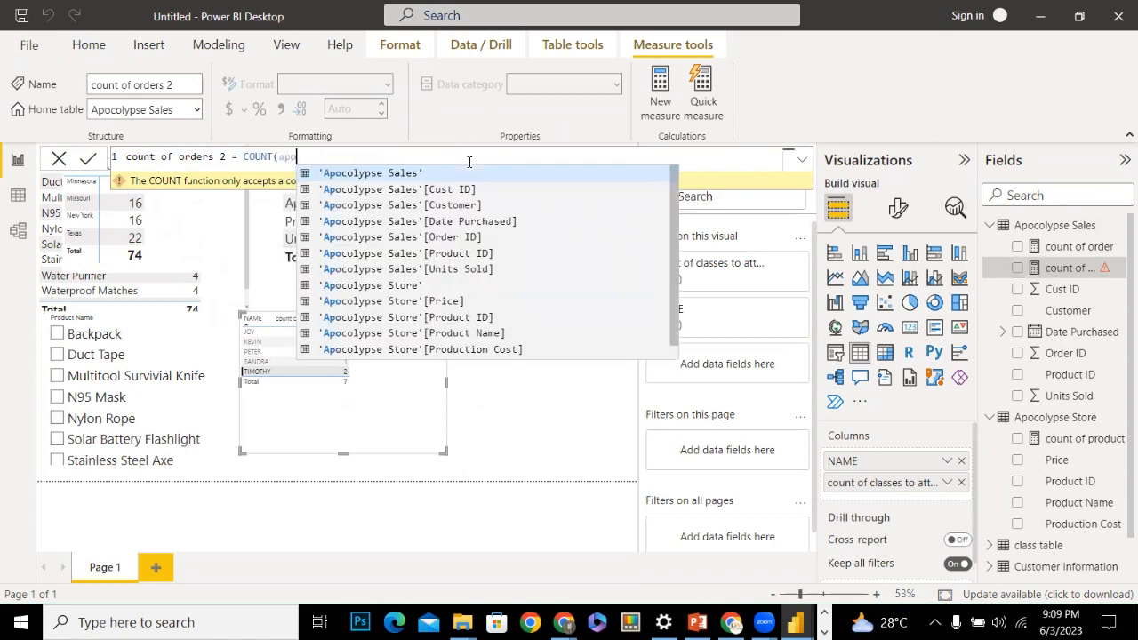
key(Down)
key(Down)
key(Down)
key(Down)
key(Down)
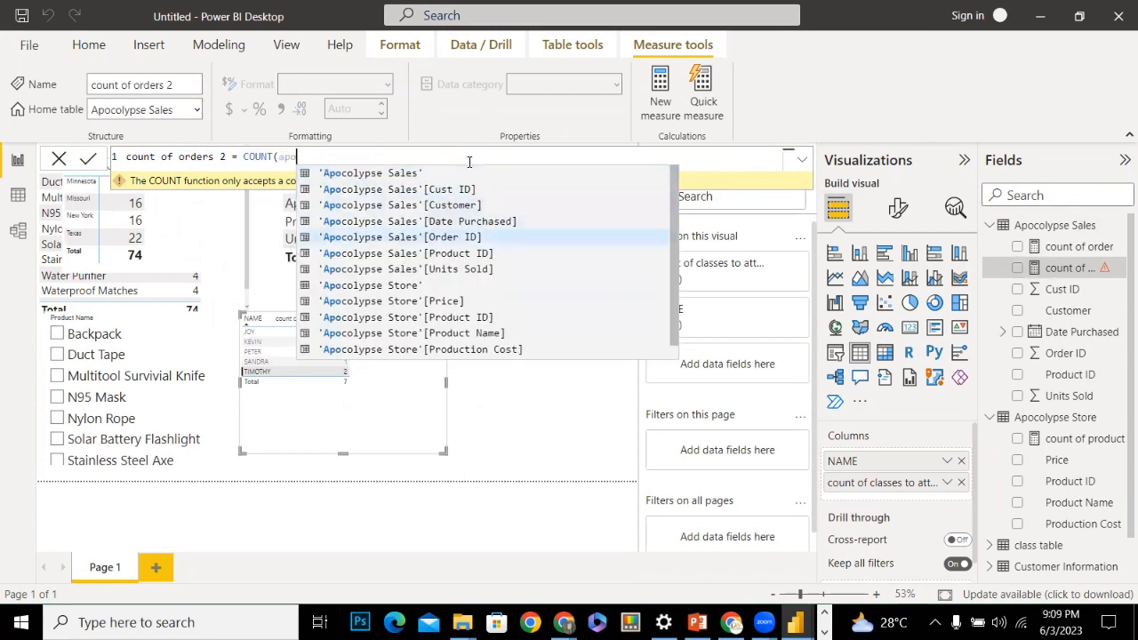
key(Up)
key(Tab)
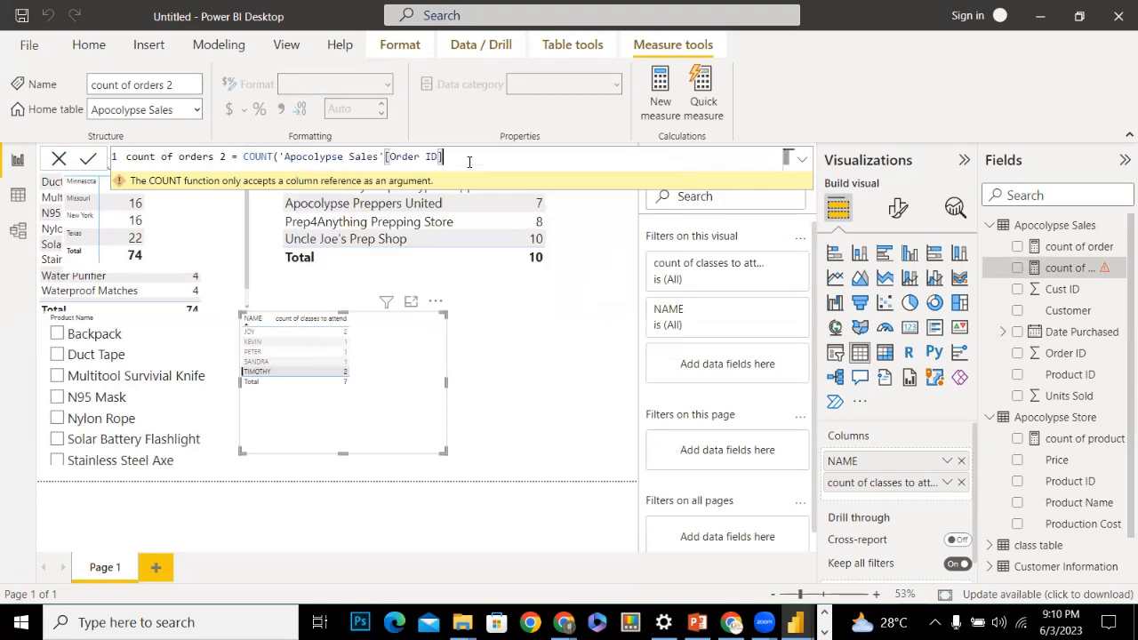
text())
key(Return)
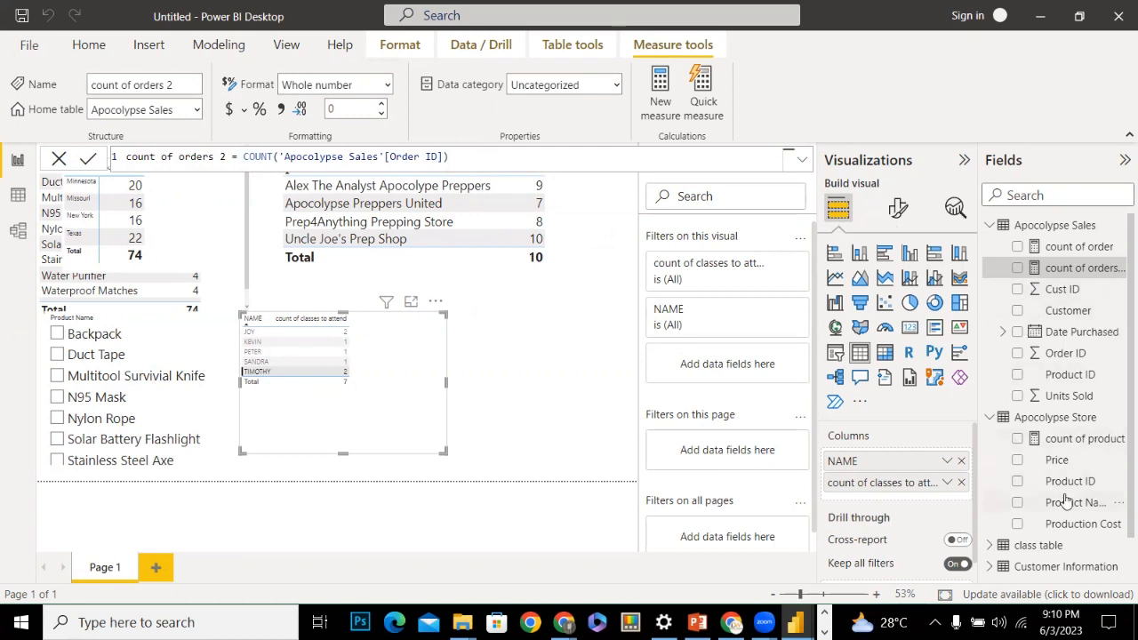
Create a table visual of Product Name from Apocolypse Store in the empty area beside the classes table, and widen it
drag(924, 484, 601, 445)
drag(1016, 509, 479, 402)
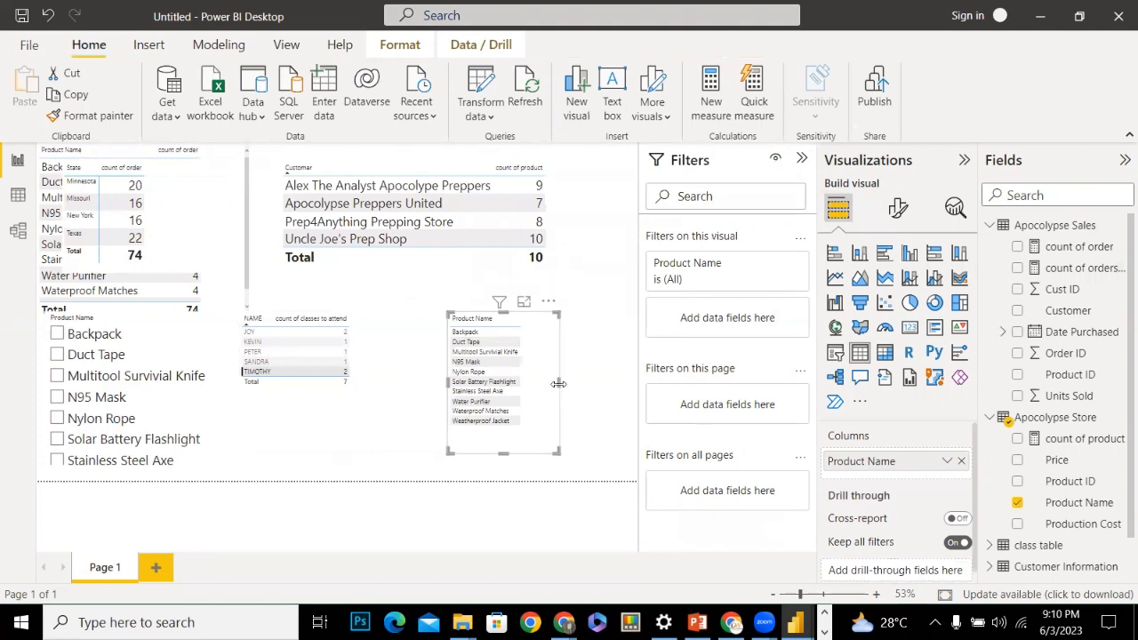
drag(557, 382, 624, 377)
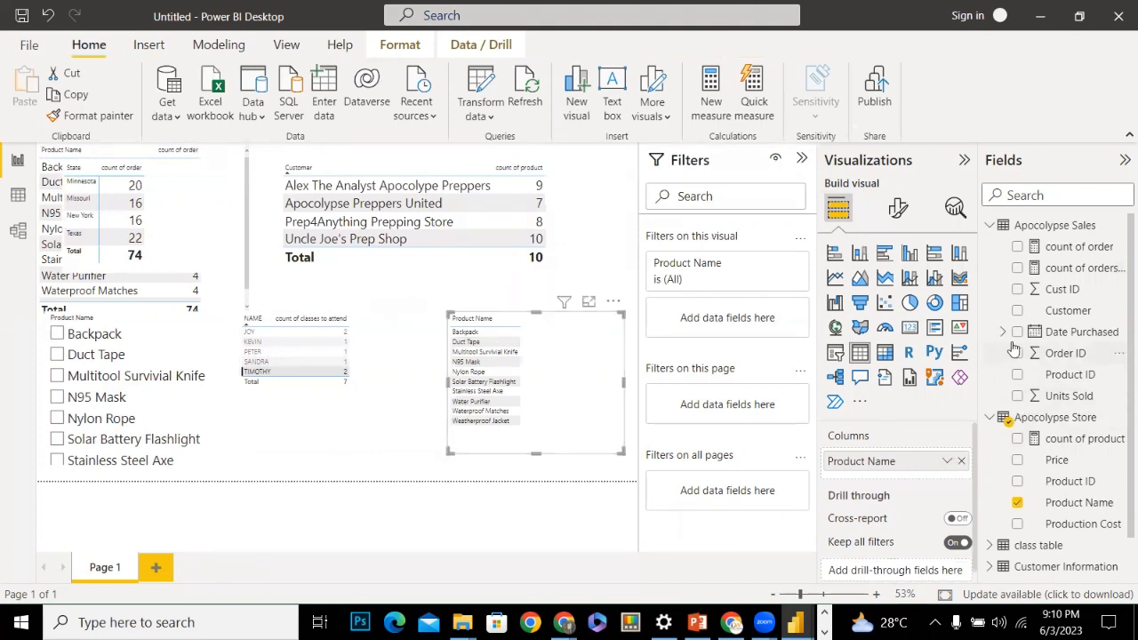
Add the count of order measure to the new Product Name table, remove it again, and collapse the Apocolypse Sales fields
click(991, 228)
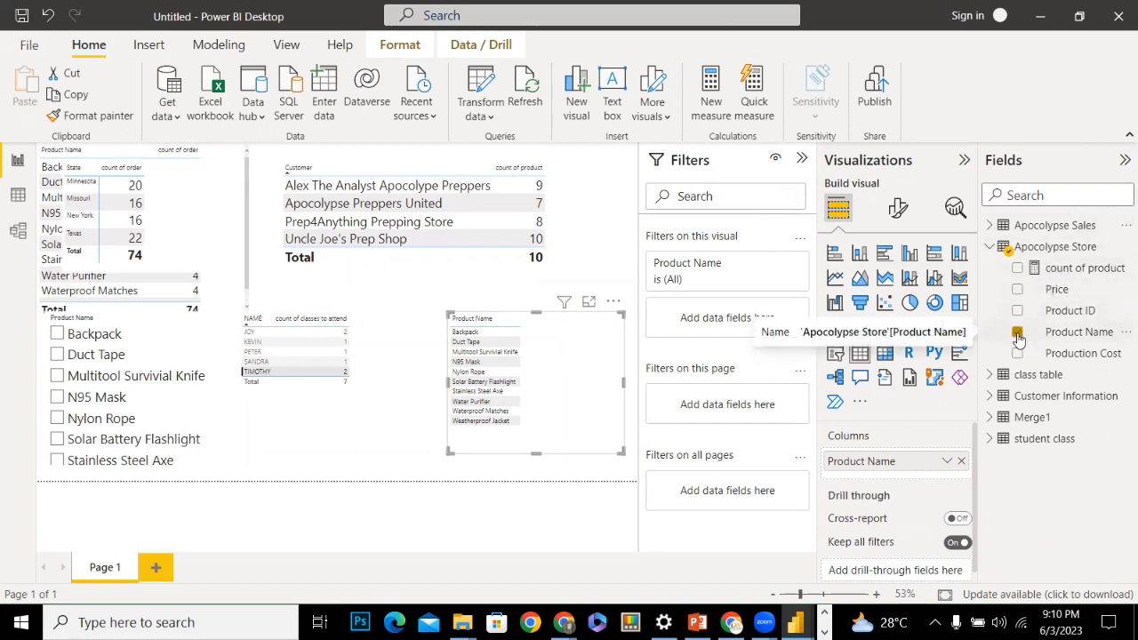
click(990, 226)
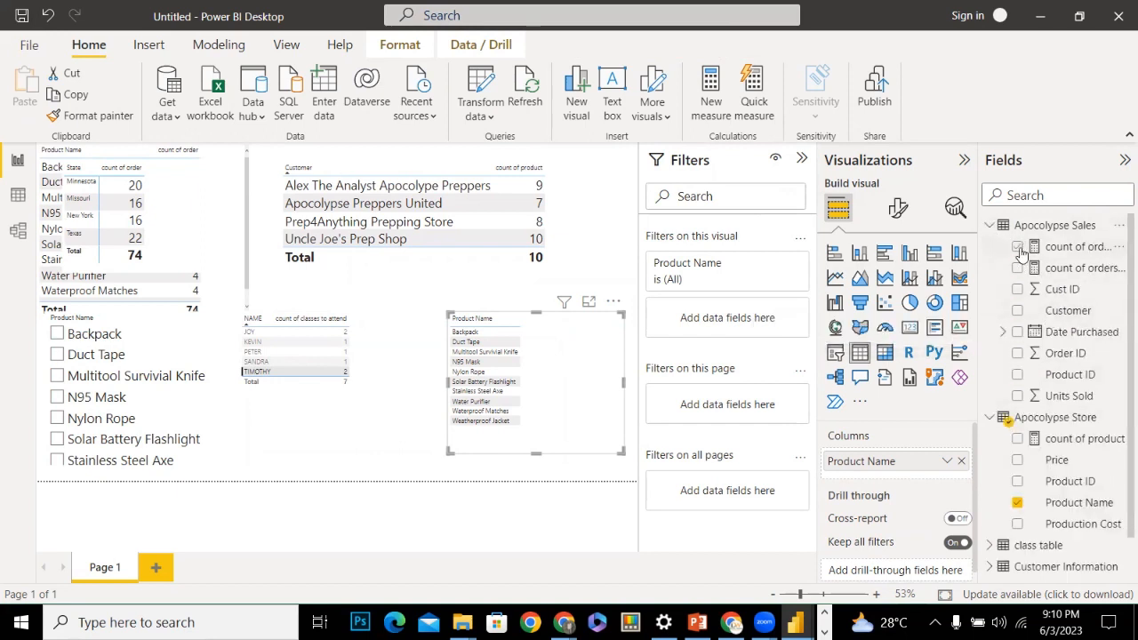
click(1018, 250)
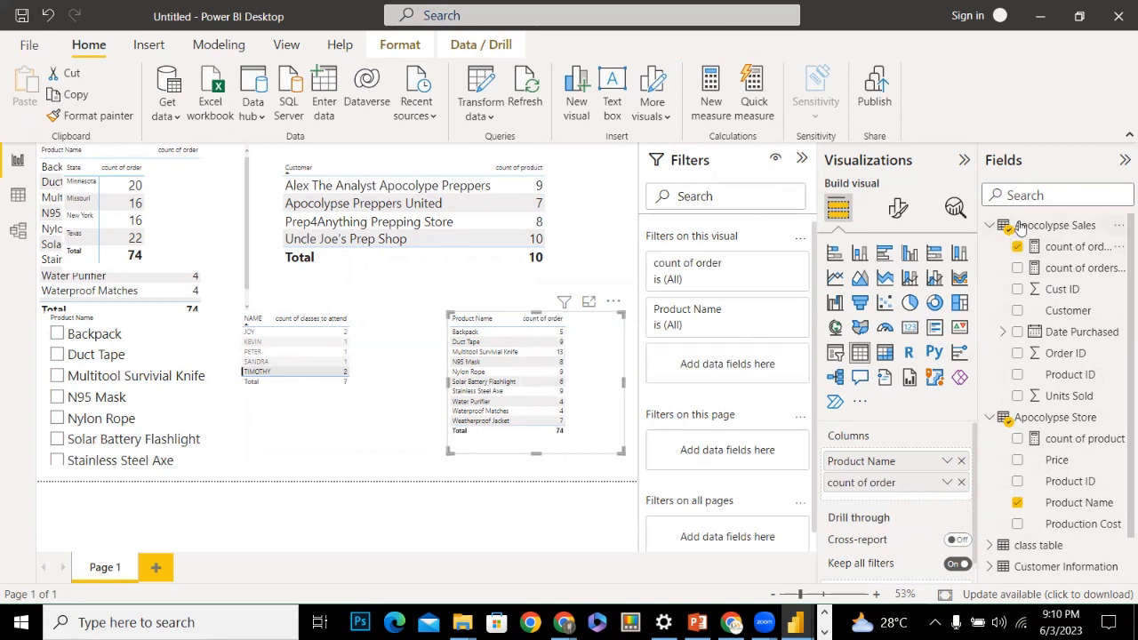
click(1019, 250)
click(990, 225)
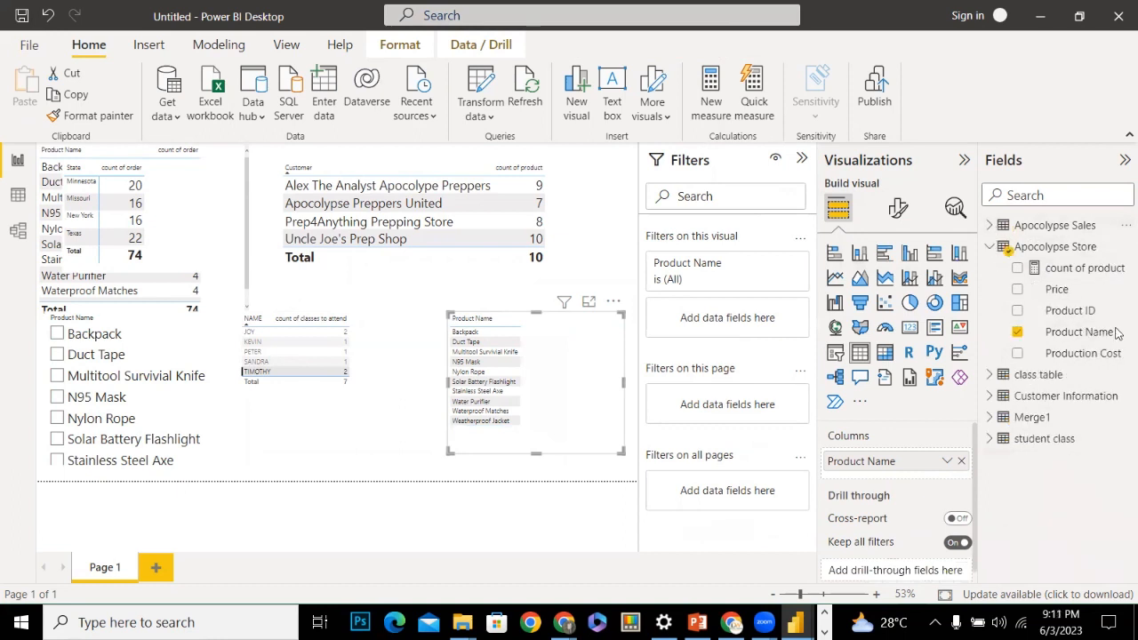
Expand the Customer Information fields and zoom the report page to 60%
click(990, 396)
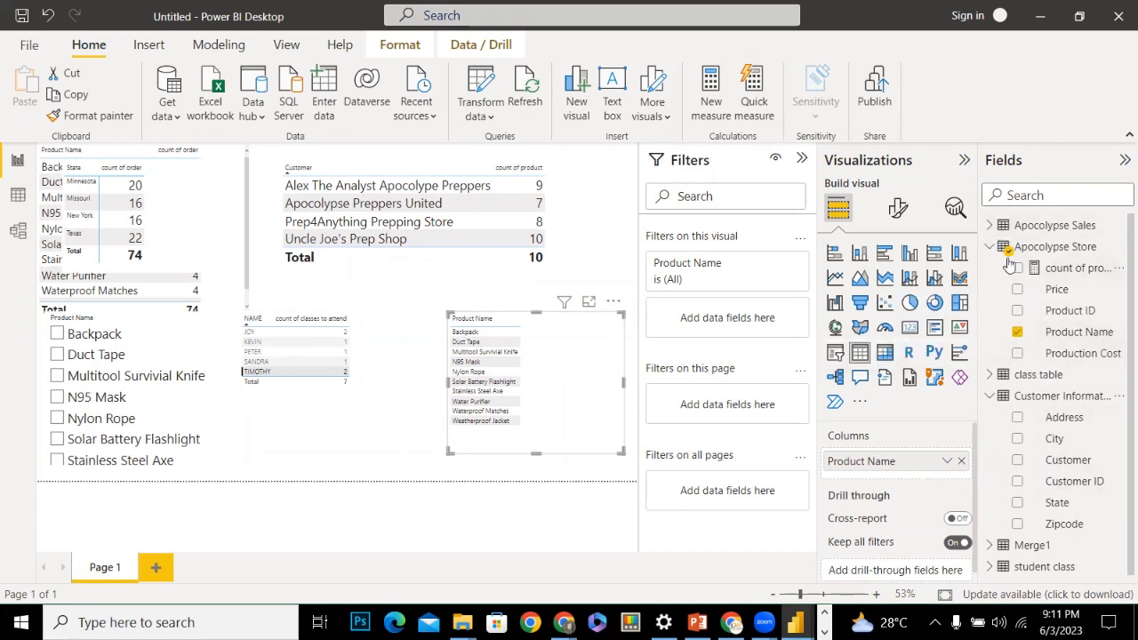
right_click(1036, 249)
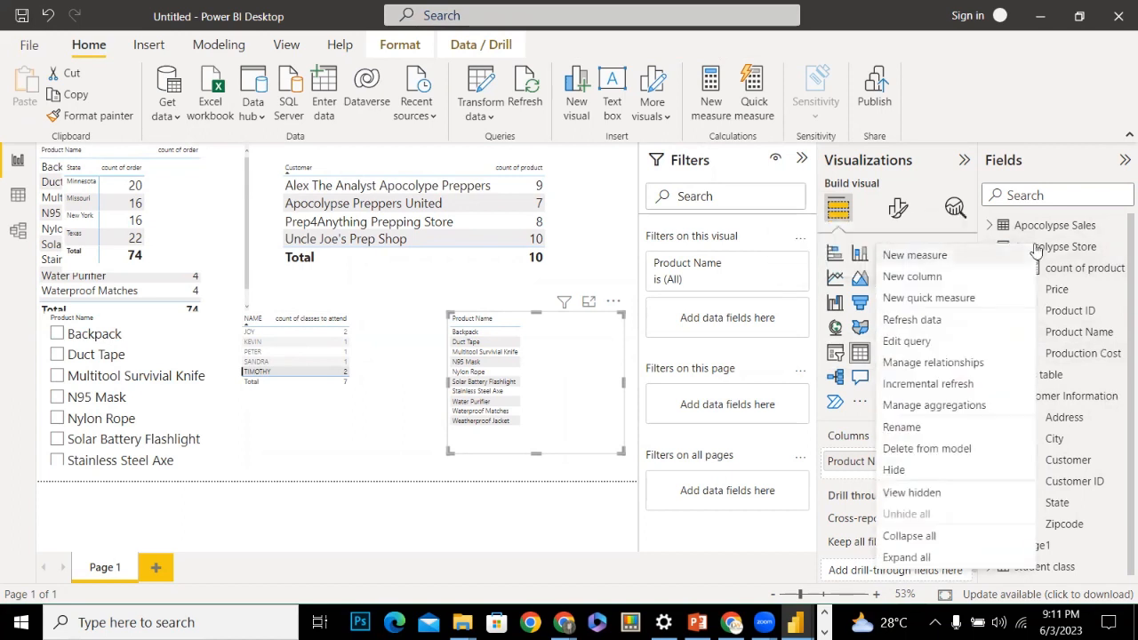
click(1083, 373)
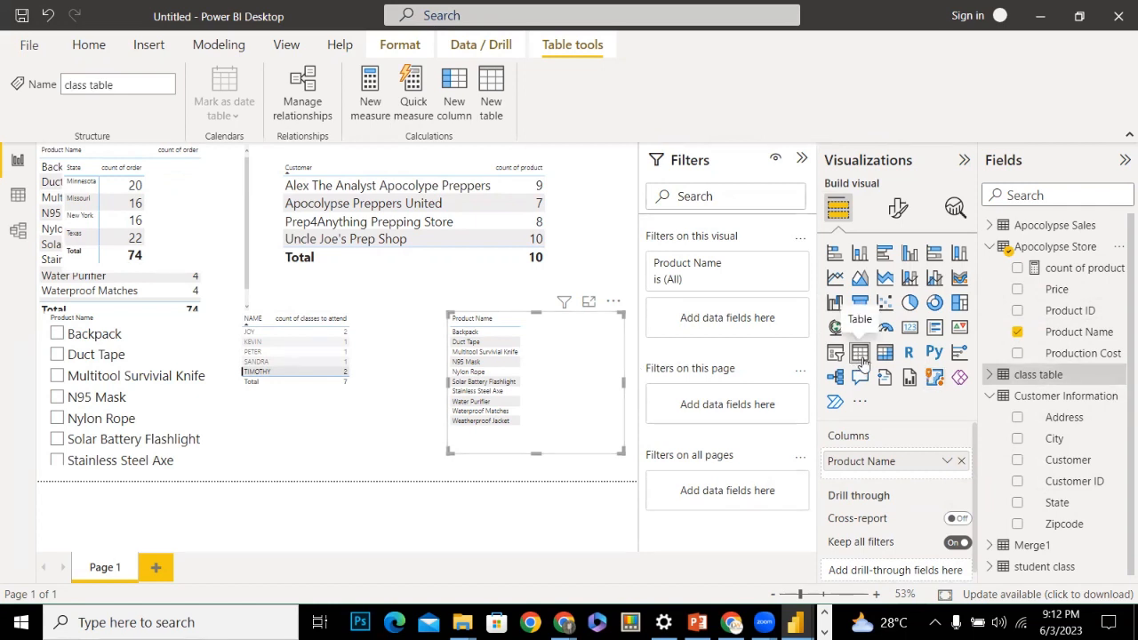
click(876, 594)
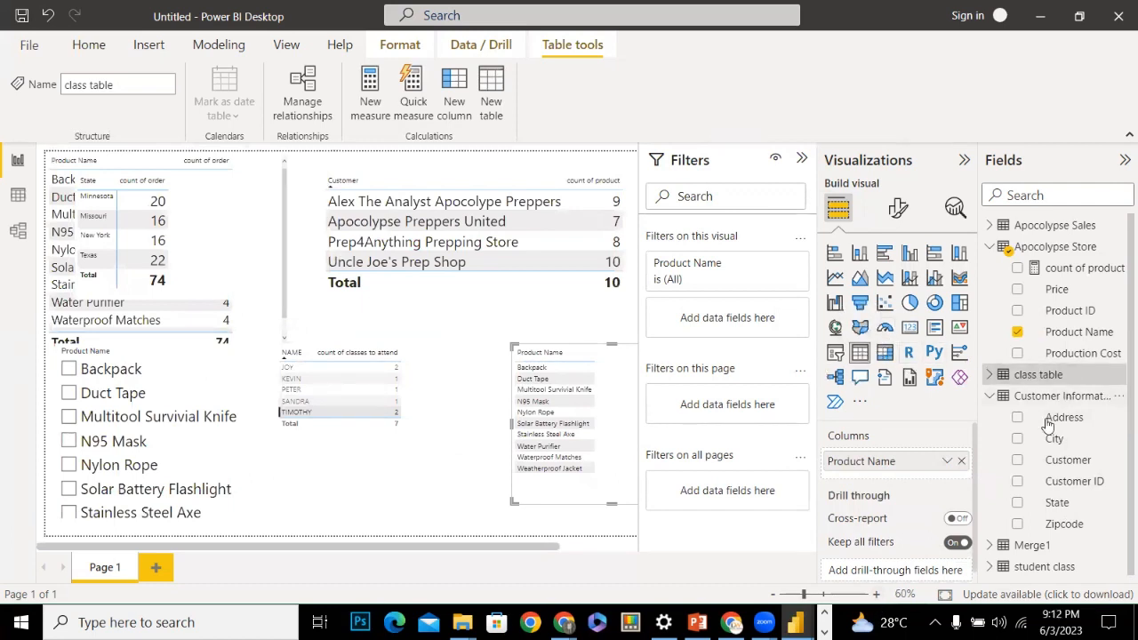
drag(1028, 471, 1067, 325)
Examine the relationship between Customer Information and Apocolypse Sales in the All tables model diagram
click(18, 230)
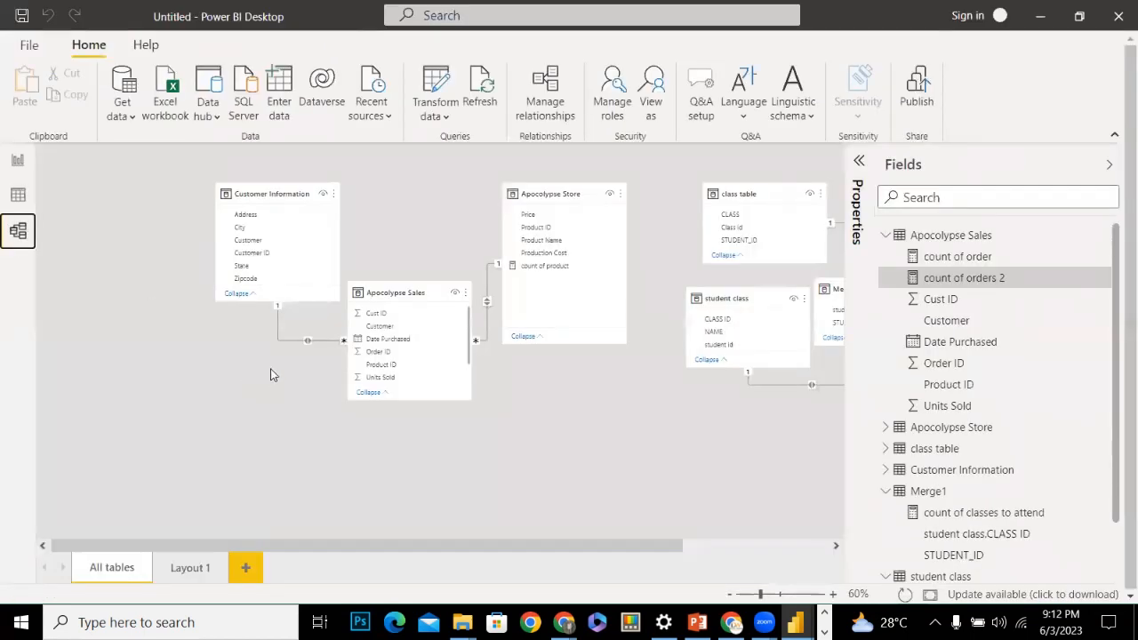
click(305, 340)
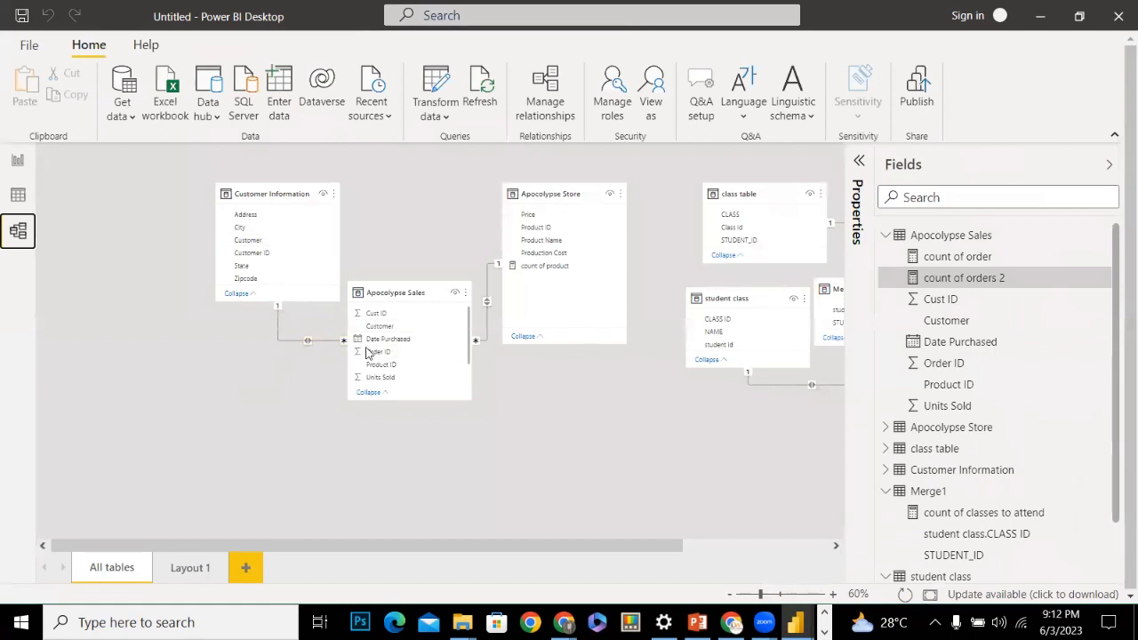